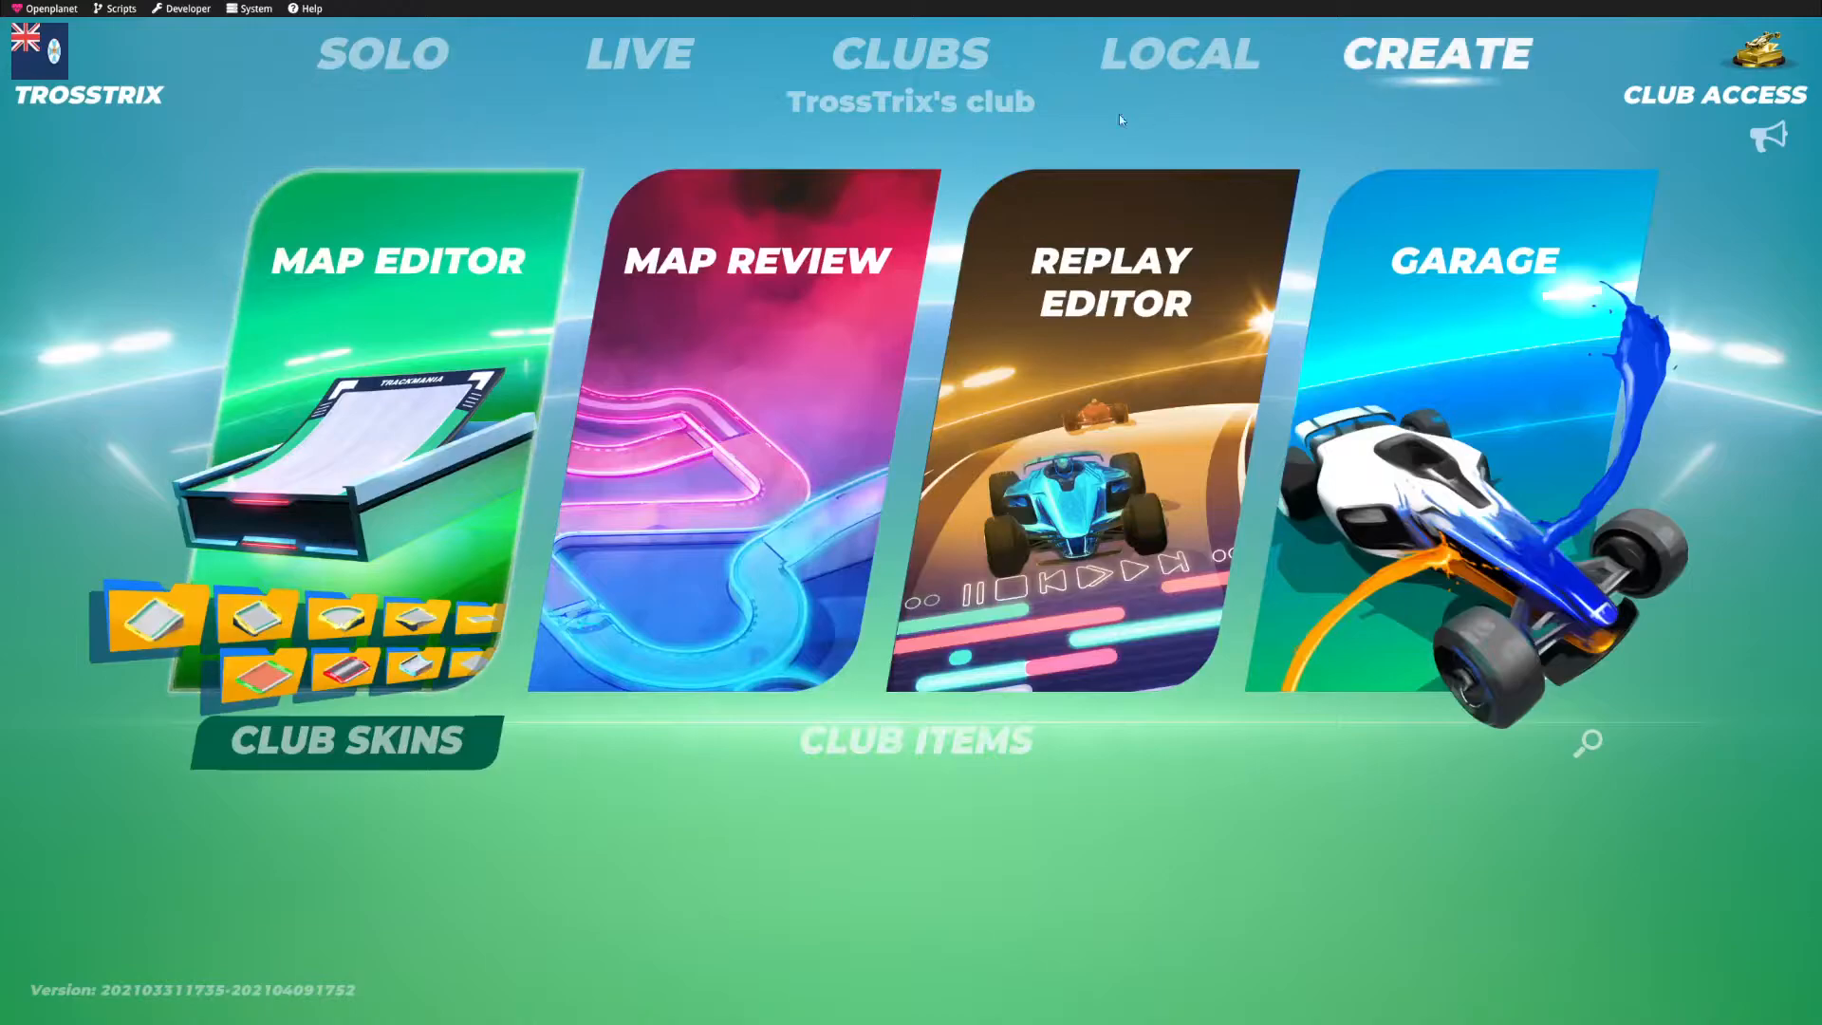
# Step: Create a new map in the map editor with mouse and keyboard controls
pyautogui.click(377, 320)
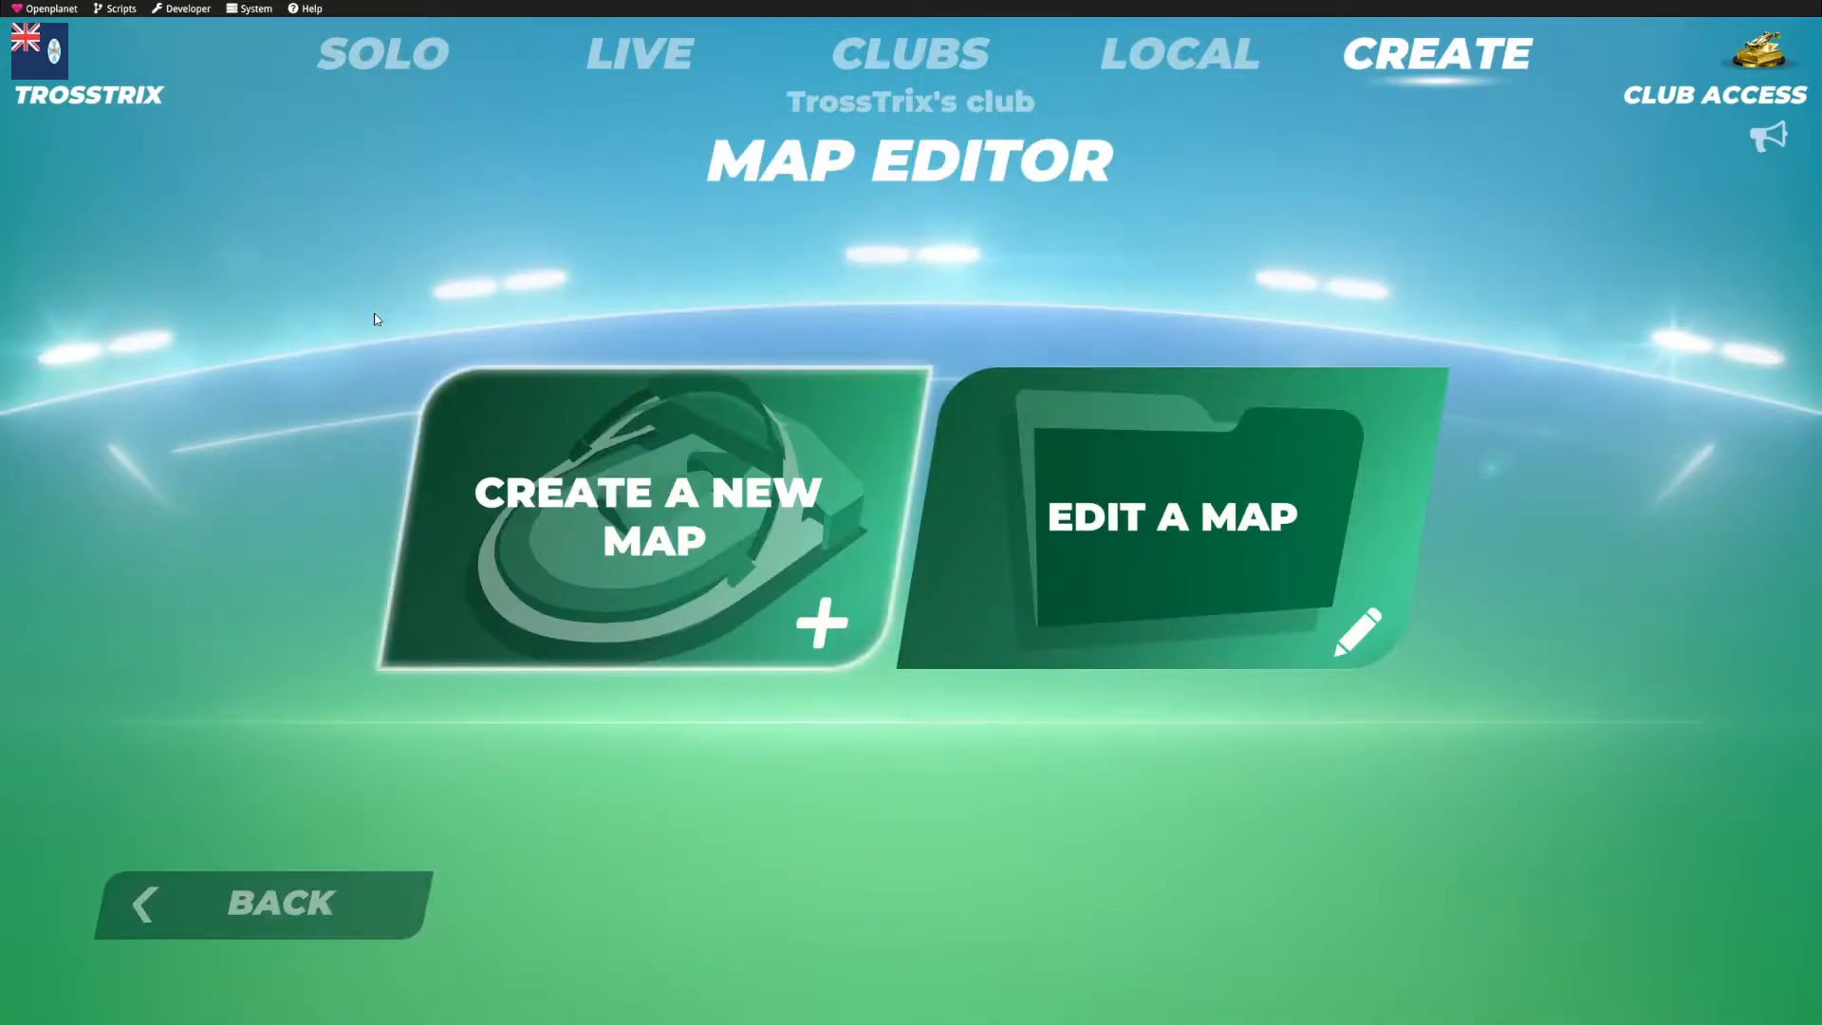
pyautogui.click(661, 490)
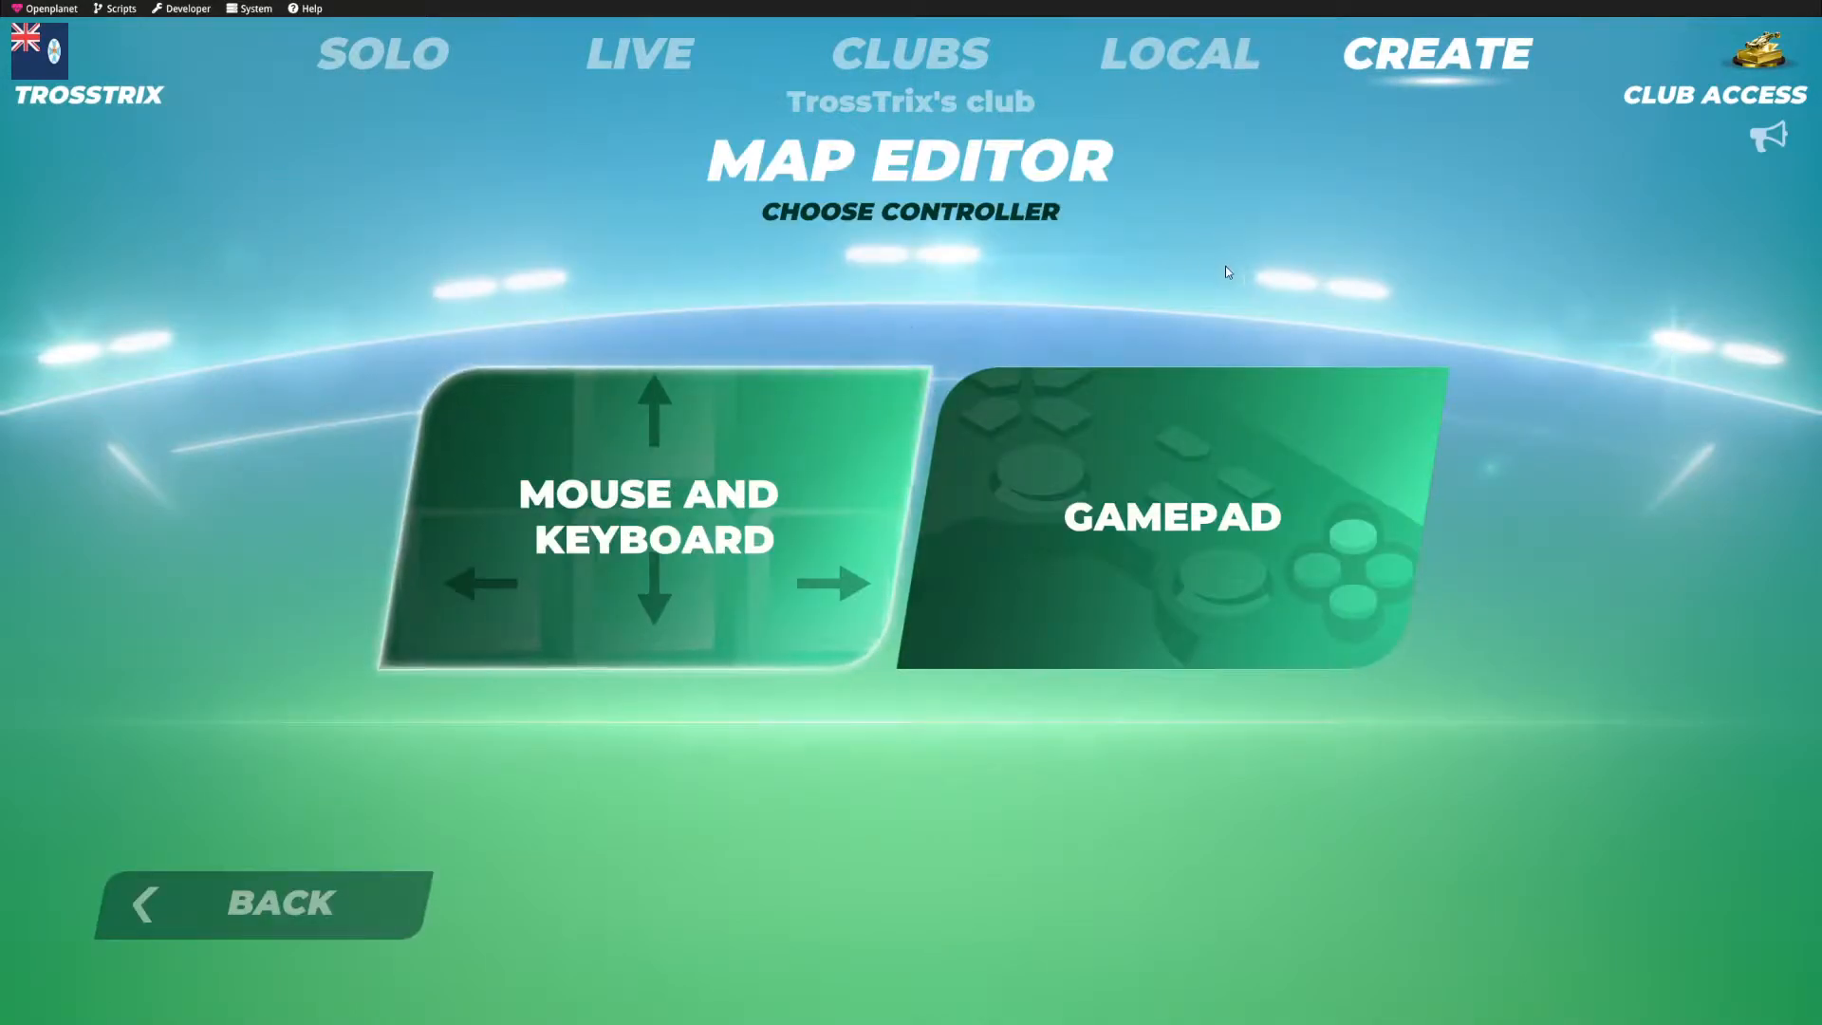
pyautogui.click(675, 480)
pyautogui.click(1218, 455)
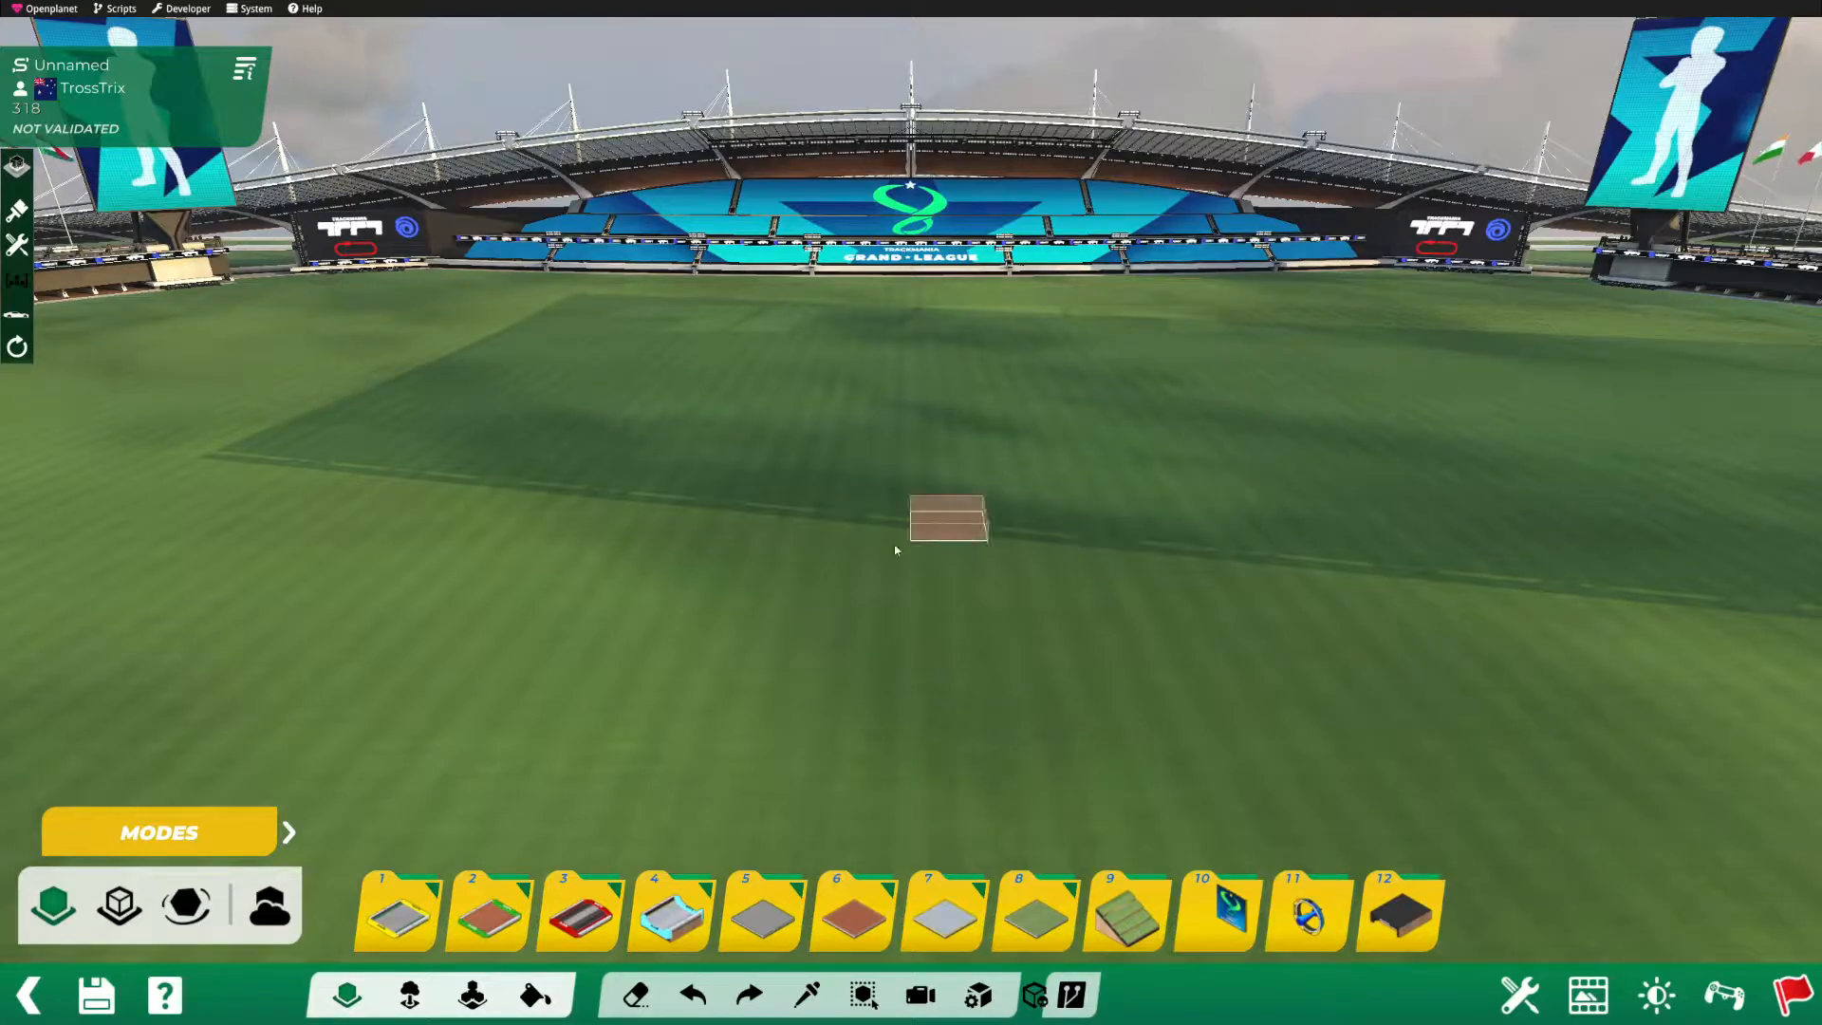
# Step: Place an inward-curving tech platform slope block on the stadium grass
pyautogui.scroll(3, 795, 601)
pyautogui.press('5')
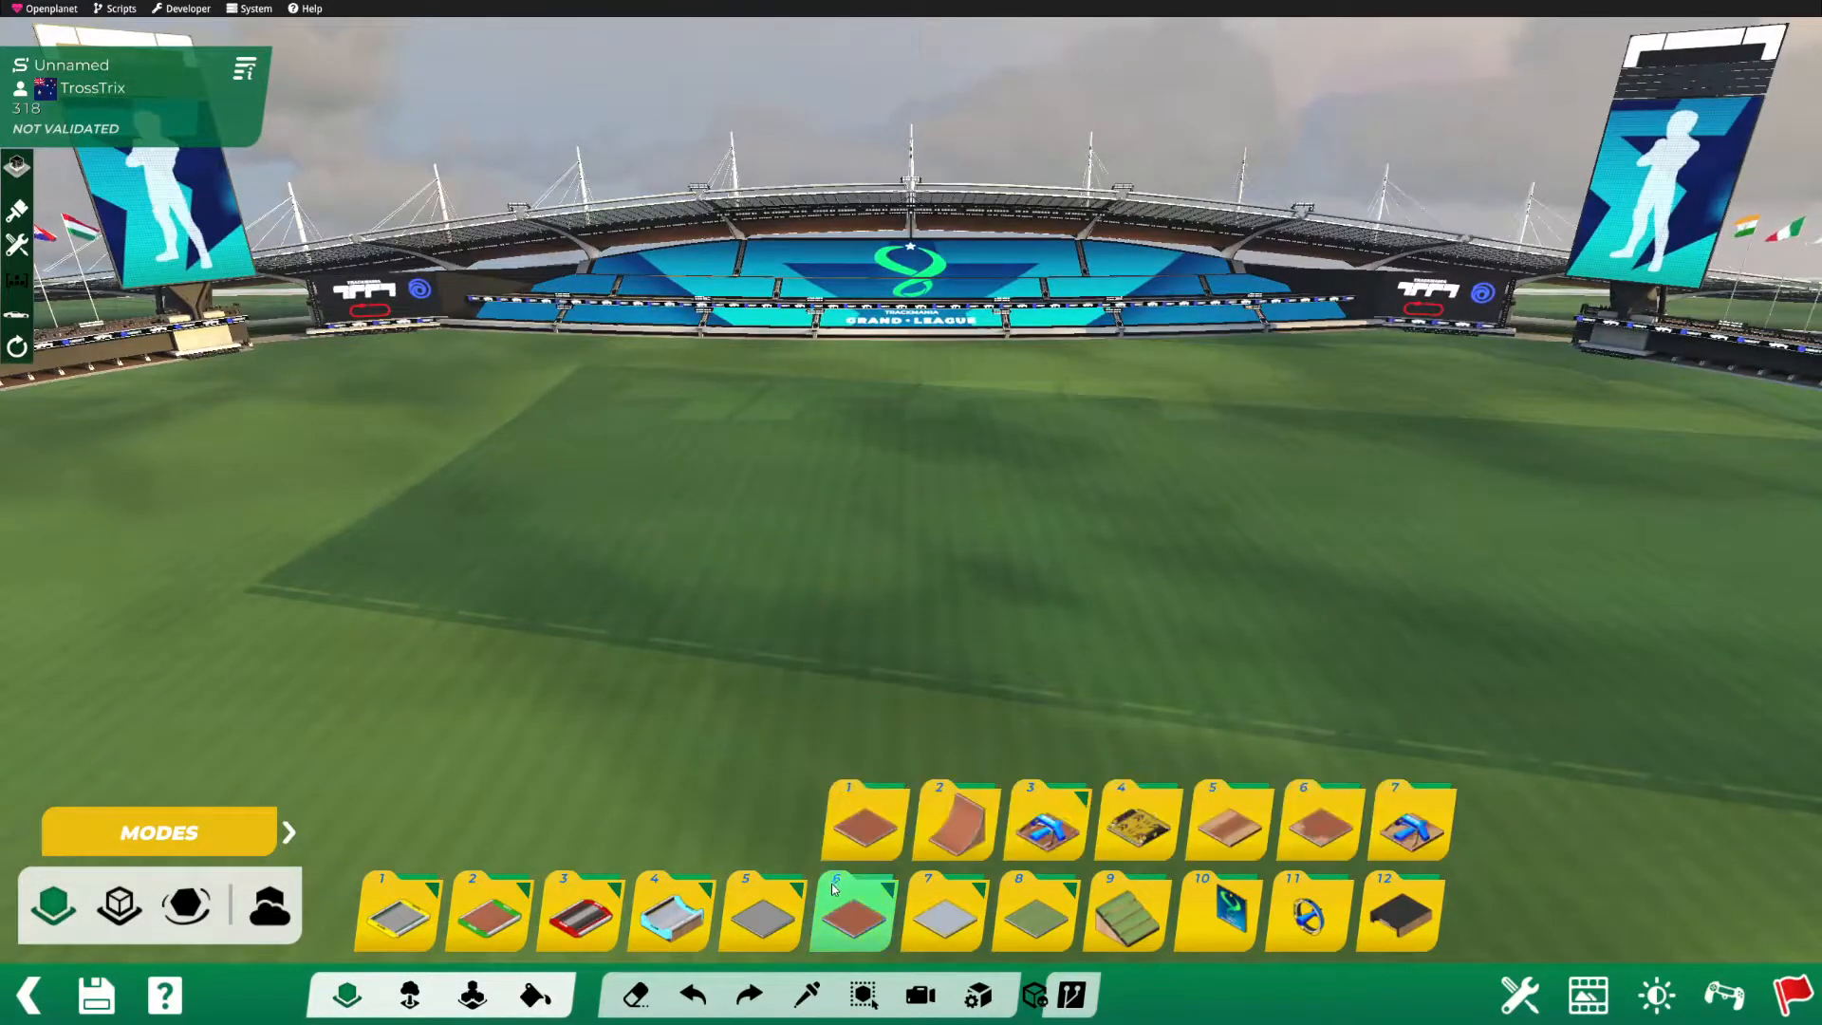
pyautogui.click(873, 818)
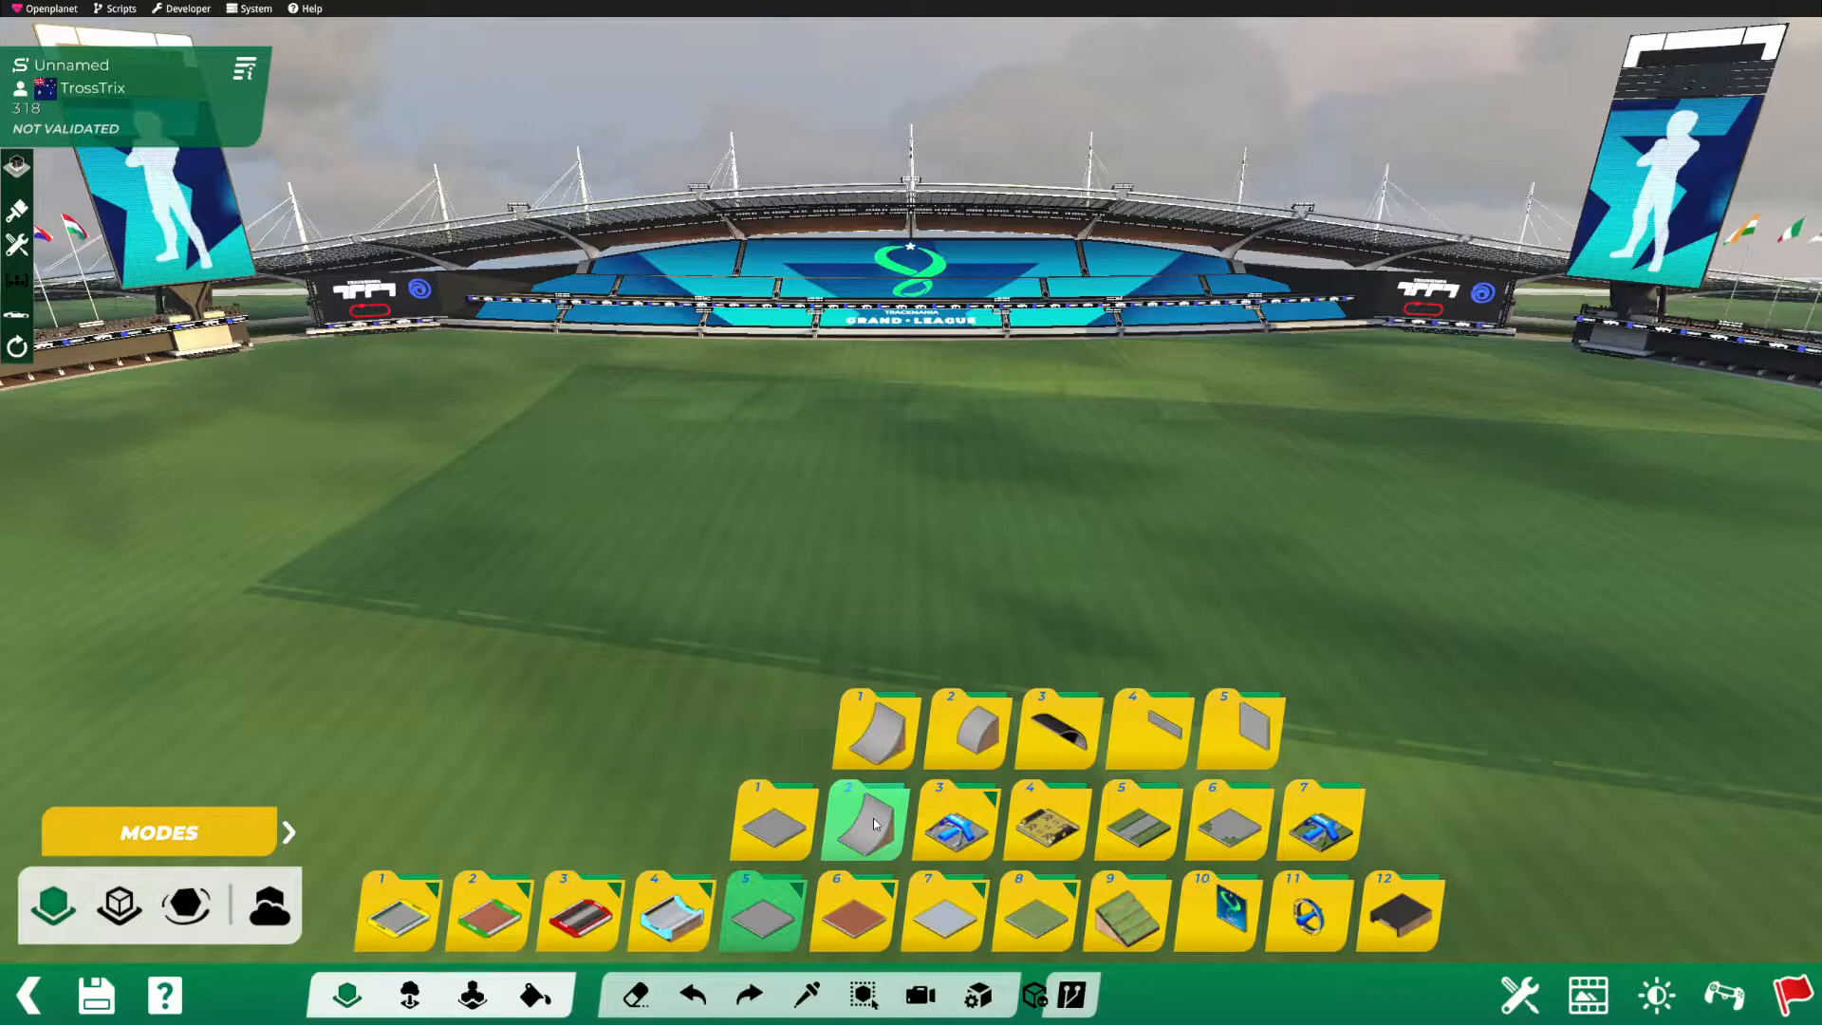
pyautogui.click(876, 731)
pyautogui.click(887, 638)
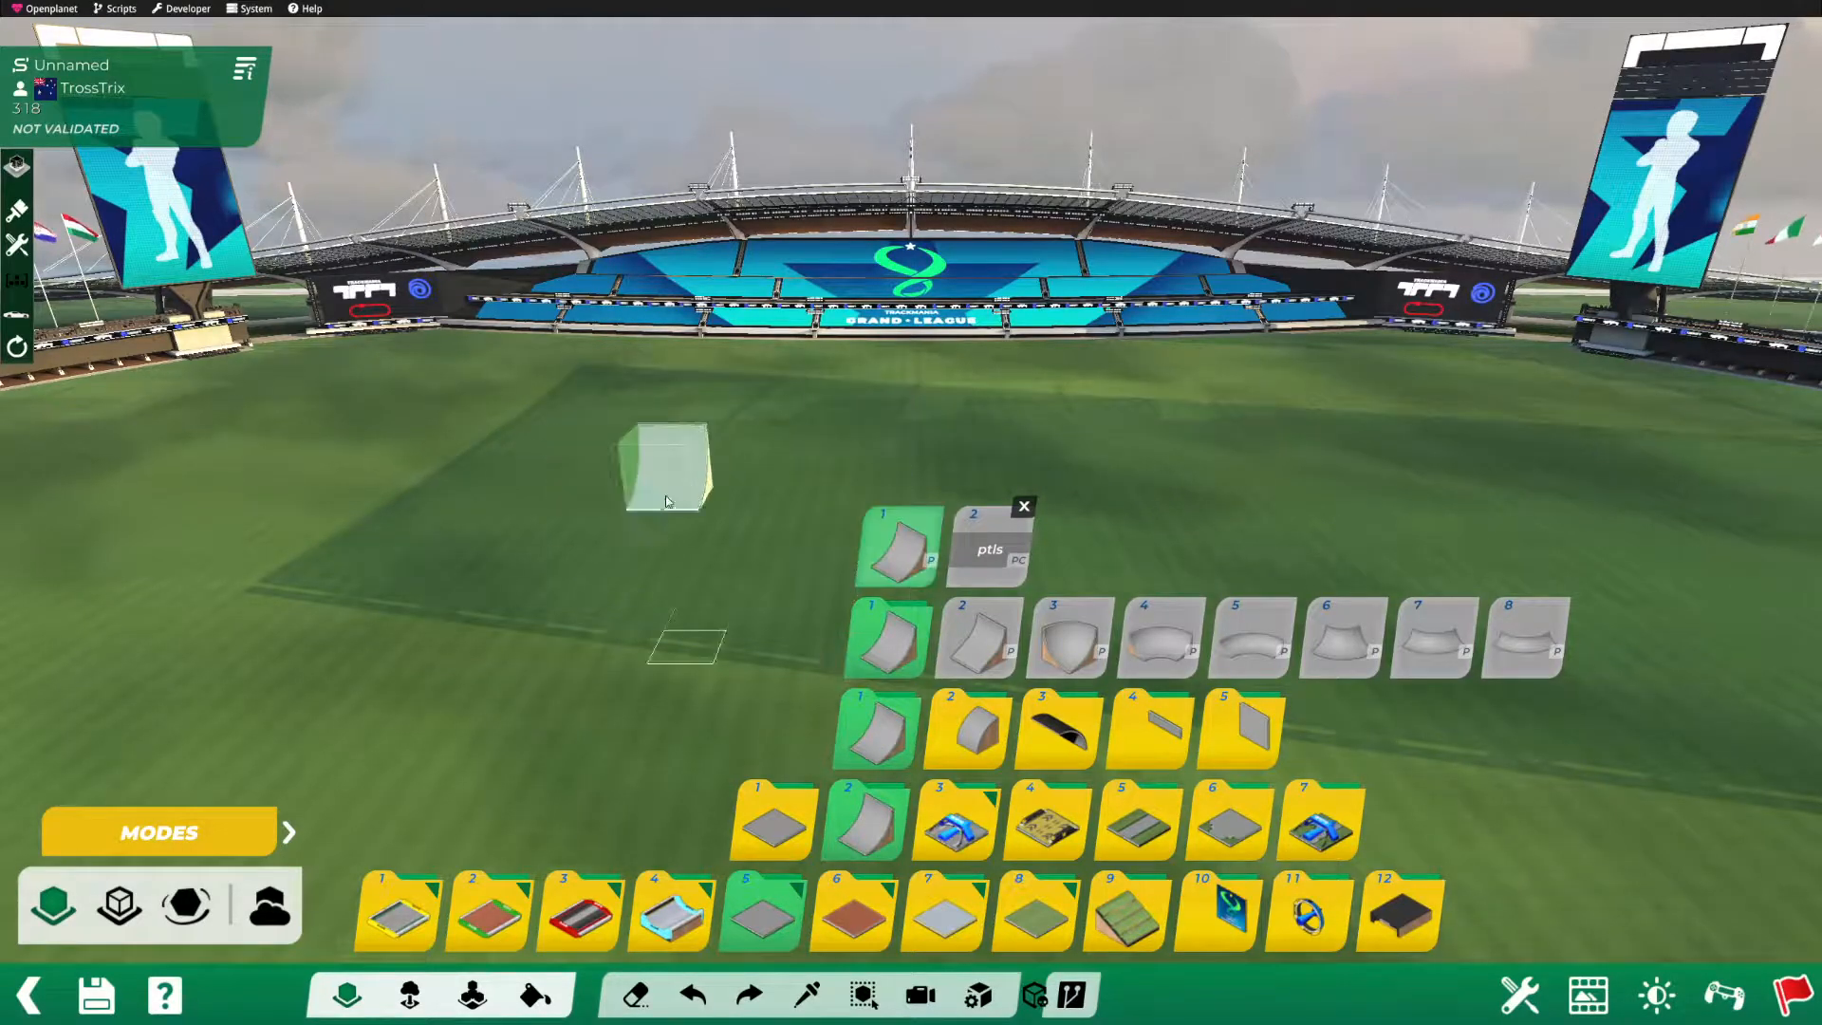
pyautogui.click(714, 469)
pyautogui.moveTo(716, 472); pyautogui.dragTo(575, 494, button='right')
# Step: Continue the slope with two outward-curving tech blocks over the top and an inward-curving block down the other side
pyautogui.click(968, 731)
pyautogui.click(1005, 671)
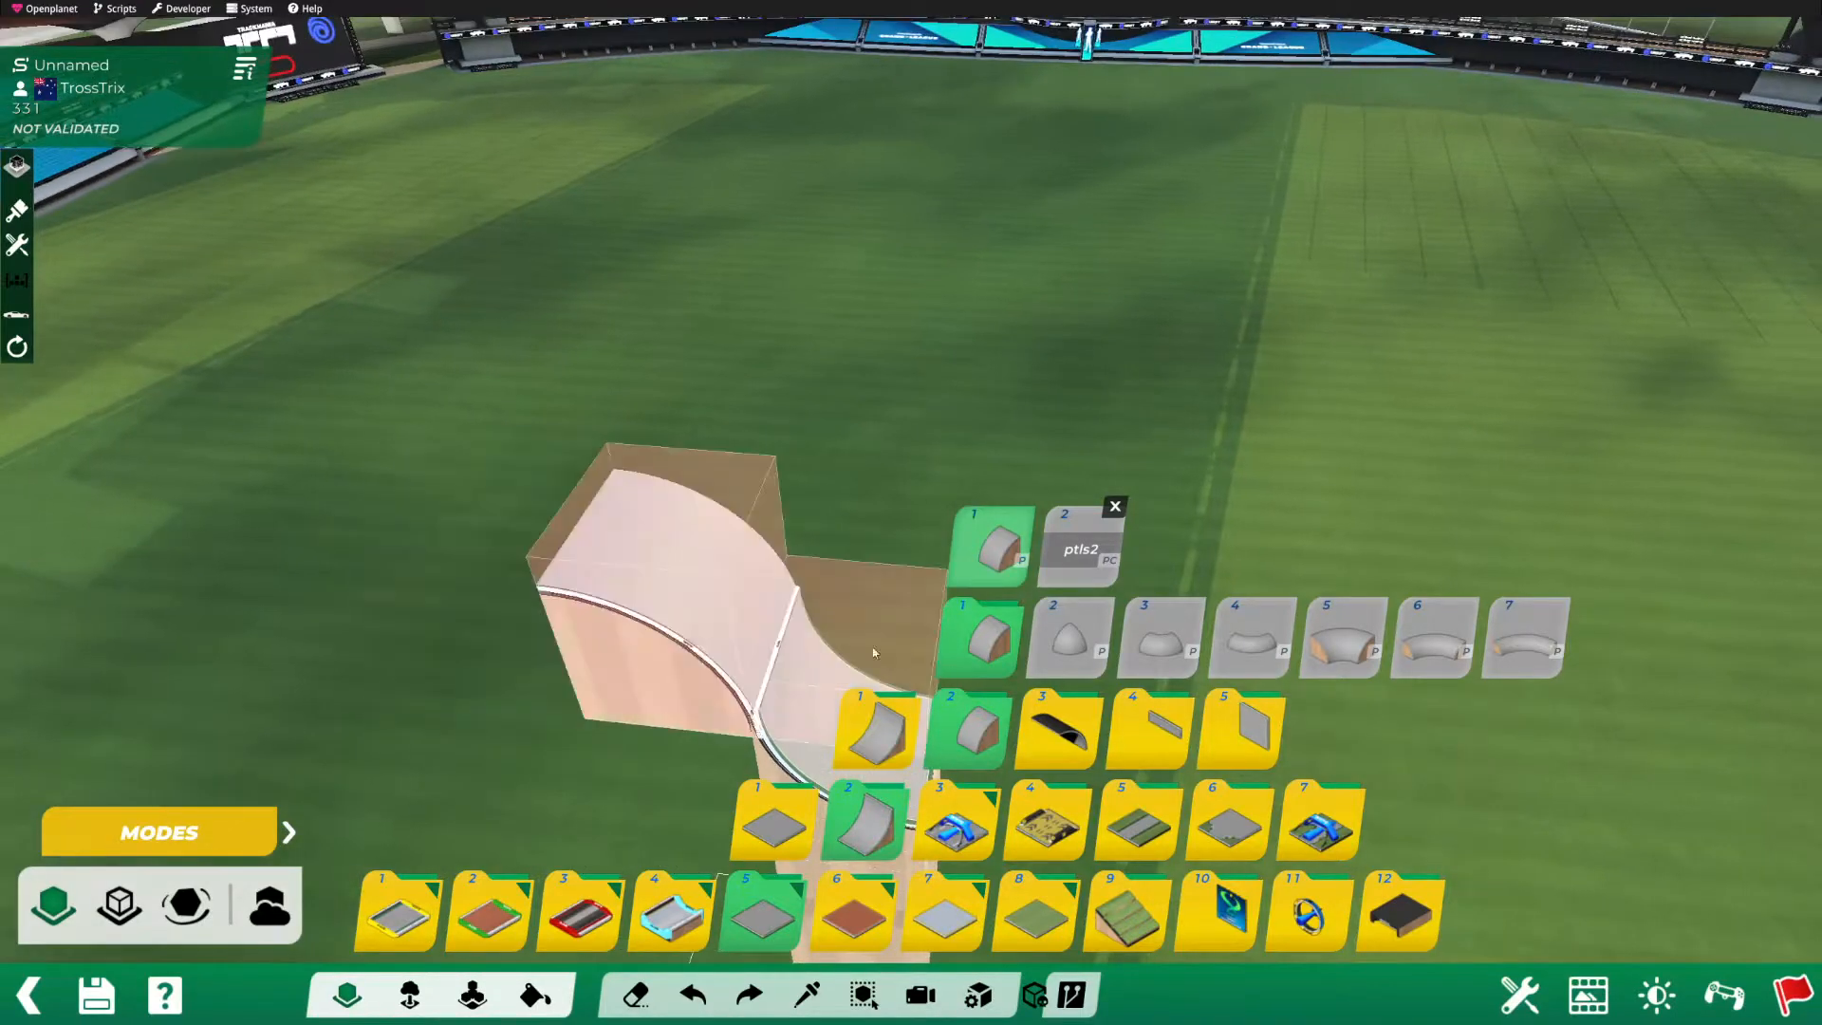
pyautogui.click(807, 644)
pyautogui.moveTo(808, 644); pyautogui.dragTo(835, 678, button='right')
pyautogui.click(624, 669)
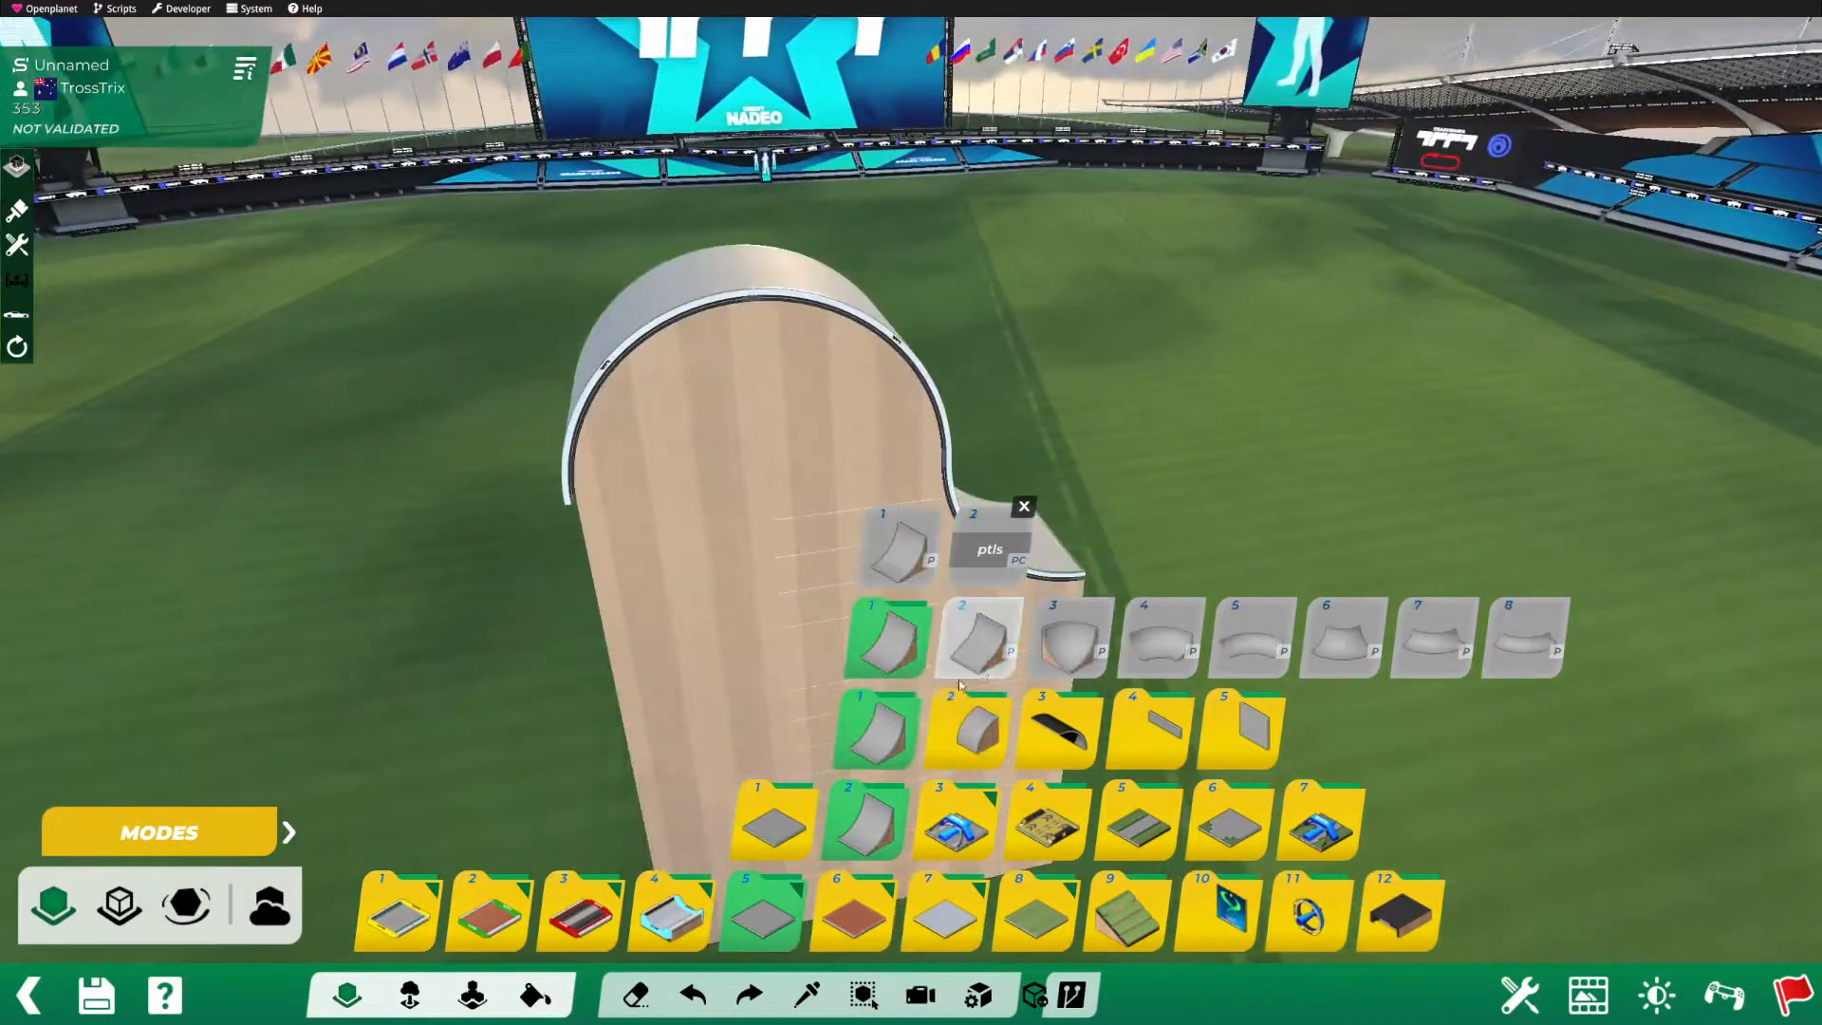
pyautogui.click(900, 546)
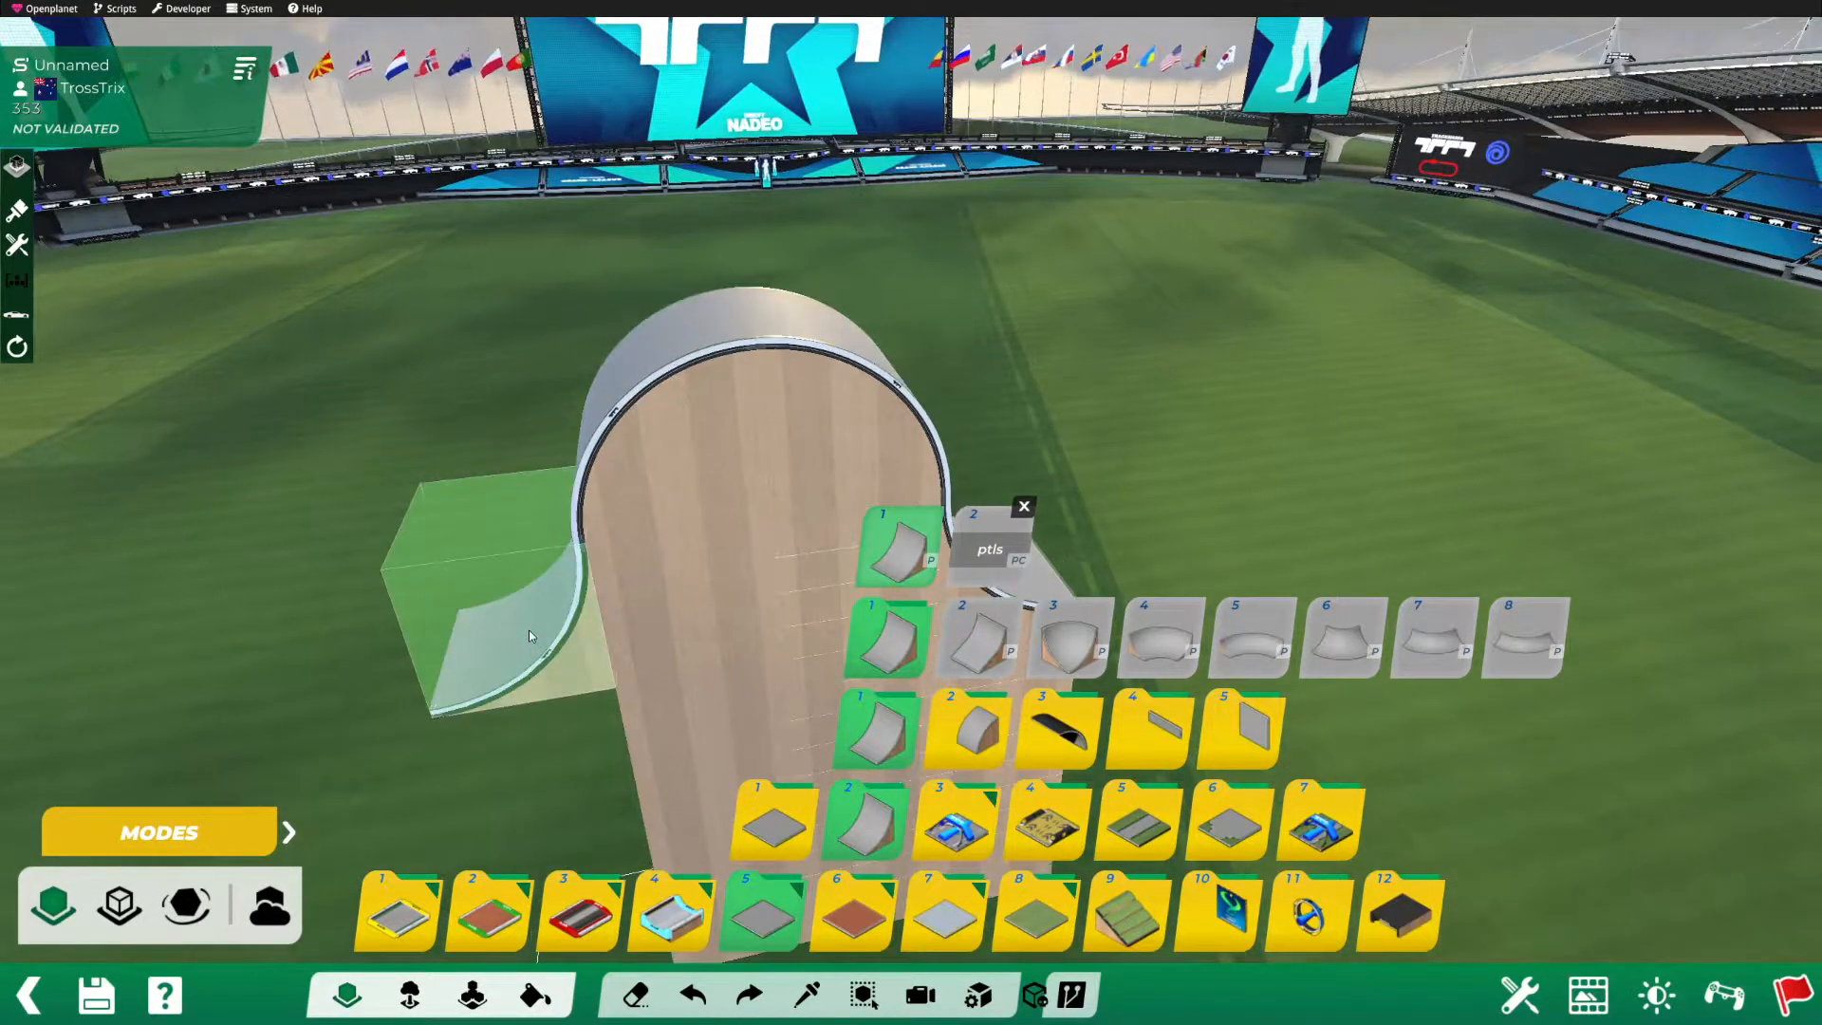
pyautogui.click(527, 629)
# Step: Place a flat tech platform base block directly beside the foot of the curved structure
pyautogui.moveTo(543, 601); pyautogui.dragTo(510, 323, button='right')
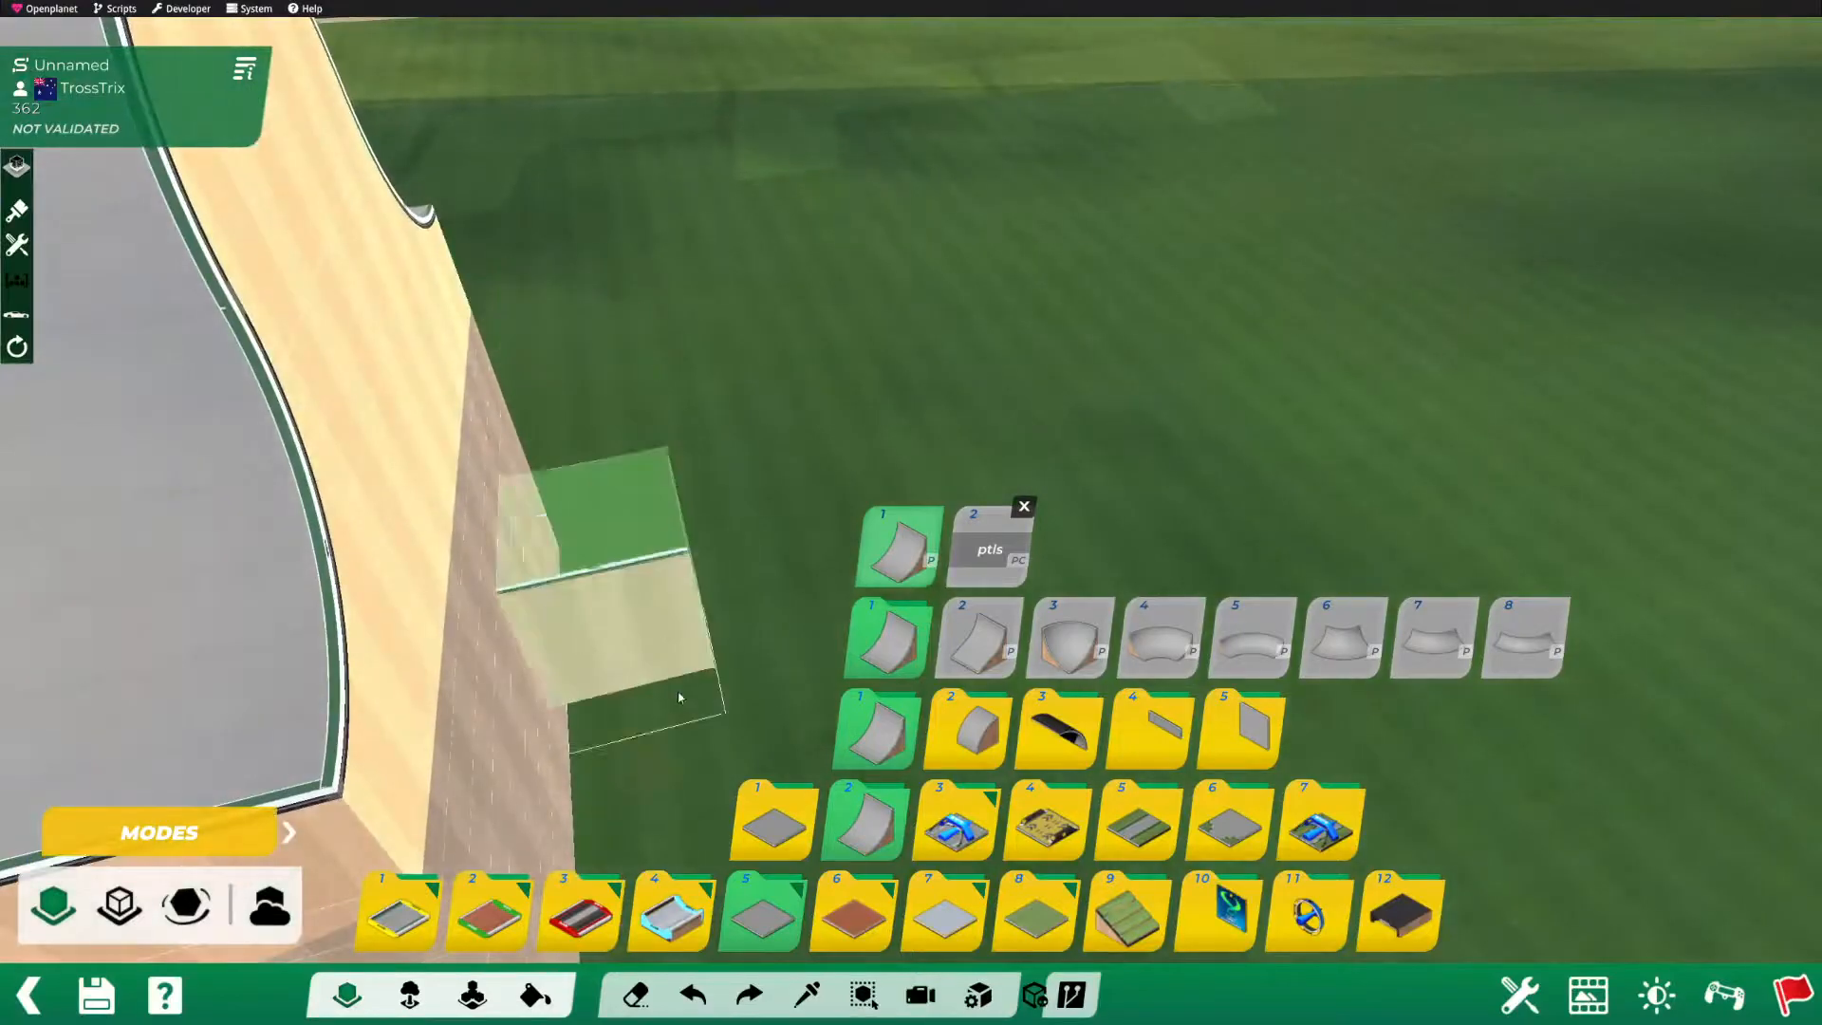
pyautogui.click(774, 821)
pyautogui.click(795, 638)
pyautogui.click(807, 550)
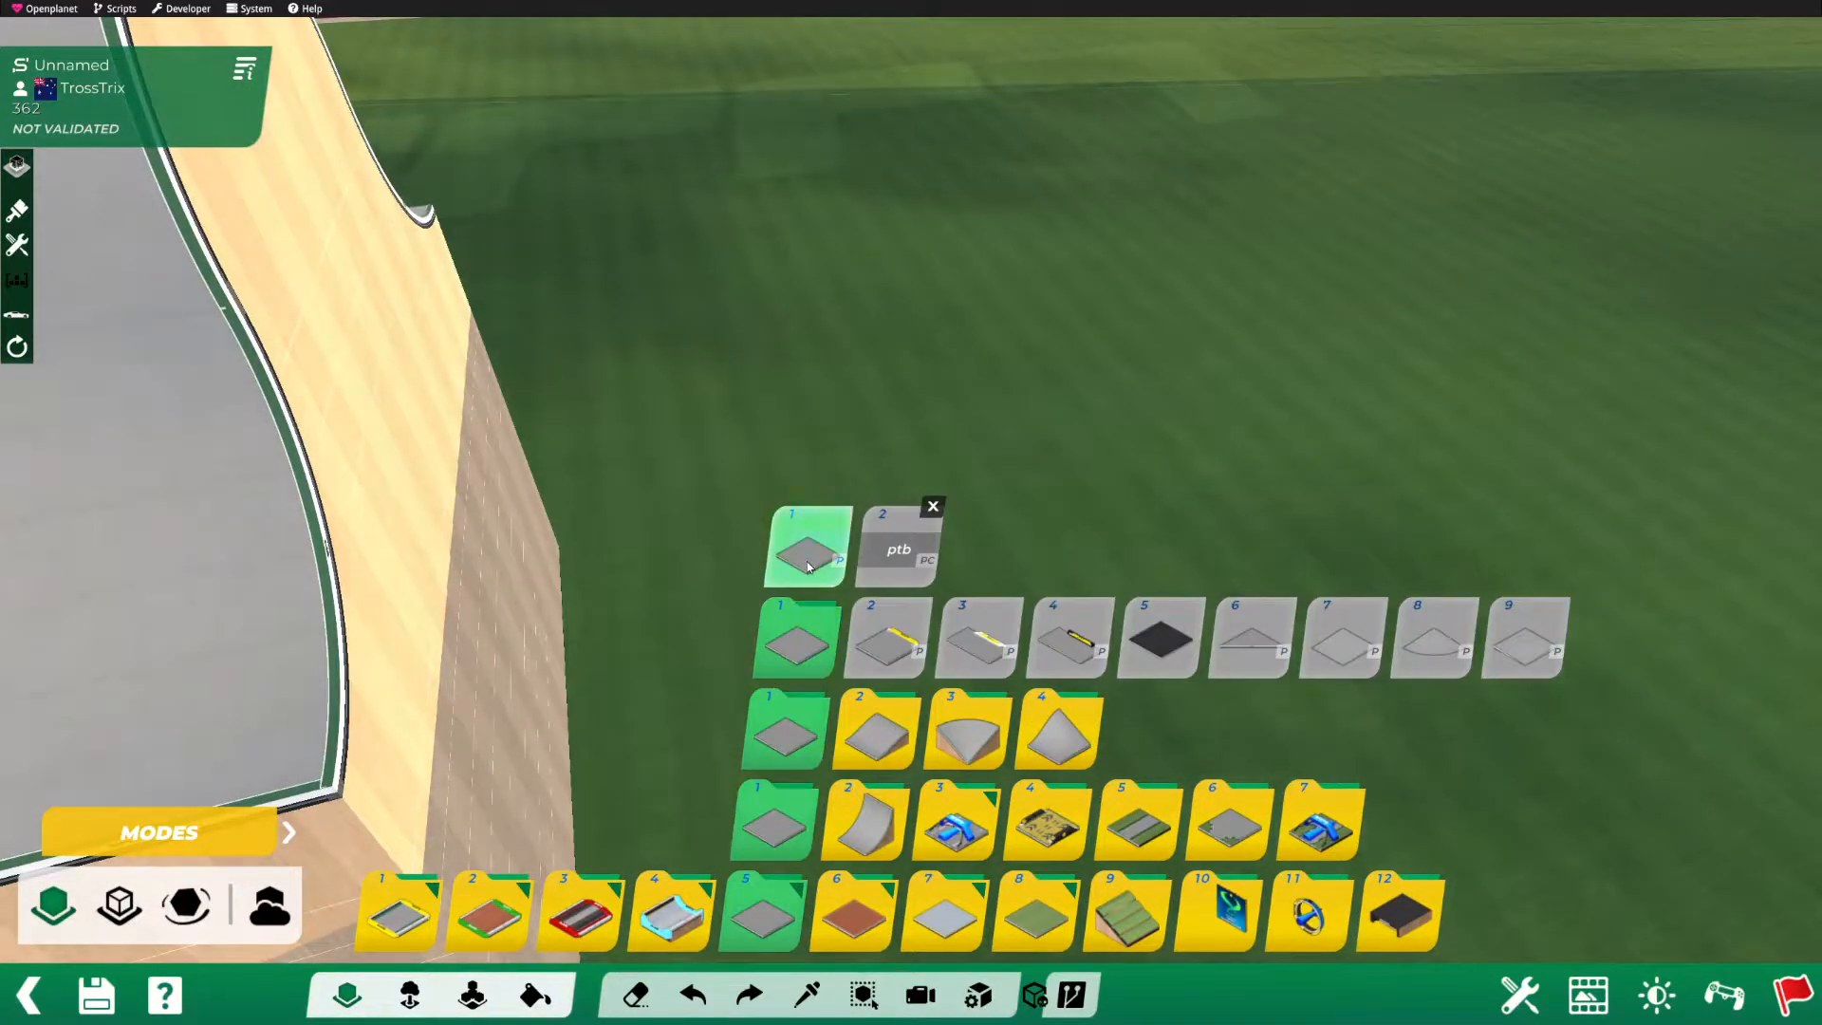
pyautogui.keyDown('alt'); pyautogui.moveTo(497, 666); pyautogui.dragTo(674, 446); pyautogui.keyUp('alt')
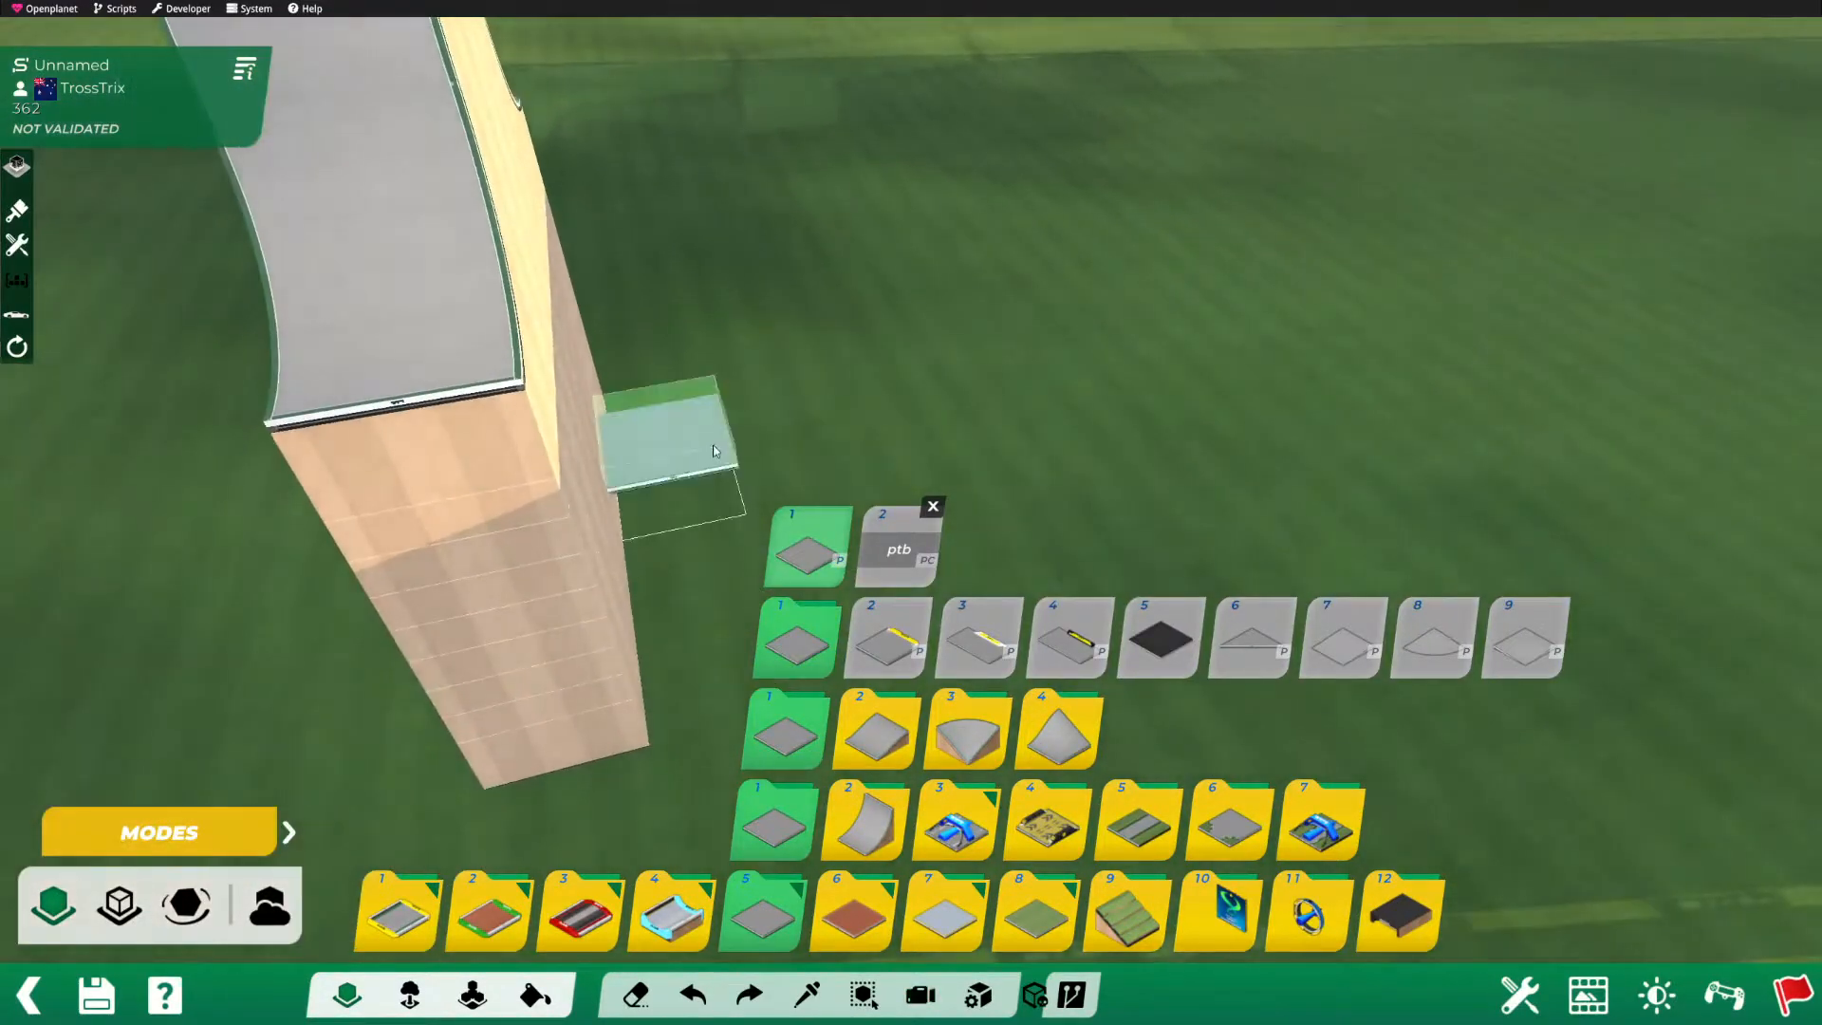
pyautogui.scroll(5, 679, 465)
pyautogui.click(691, 545)
pyautogui.keyDown('alt'); pyautogui.moveTo(691, 551); pyautogui.dragTo(527, 534); pyautogui.keyUp('alt')
pyautogui.hotkey('ctrl', 'z')
pyautogui.moveTo(393, 544); pyautogui.dragTo(588, 598, button='right')
pyautogui.click(505, 598)
# Step: Try creating a custom block from the flat tech platform beside the curve, and discard it without saving
pyautogui.click(854, 913)
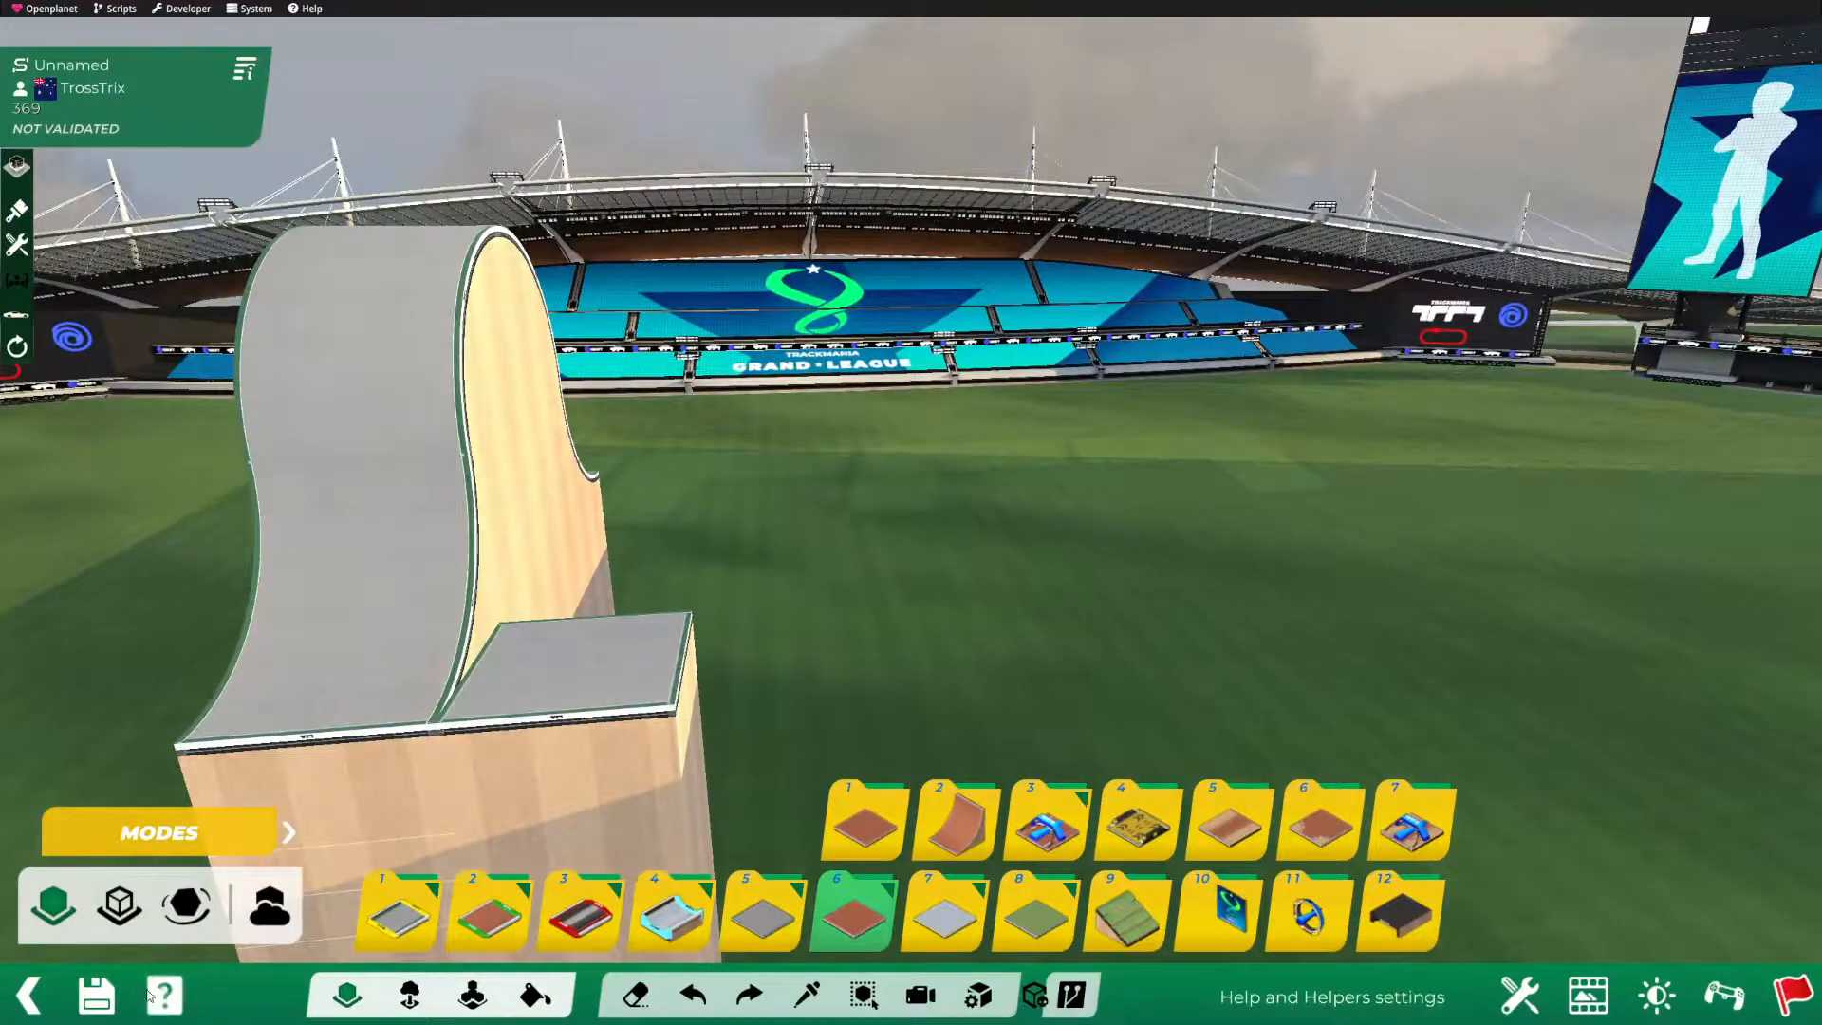
pyautogui.click(347, 996)
pyautogui.click(186, 905)
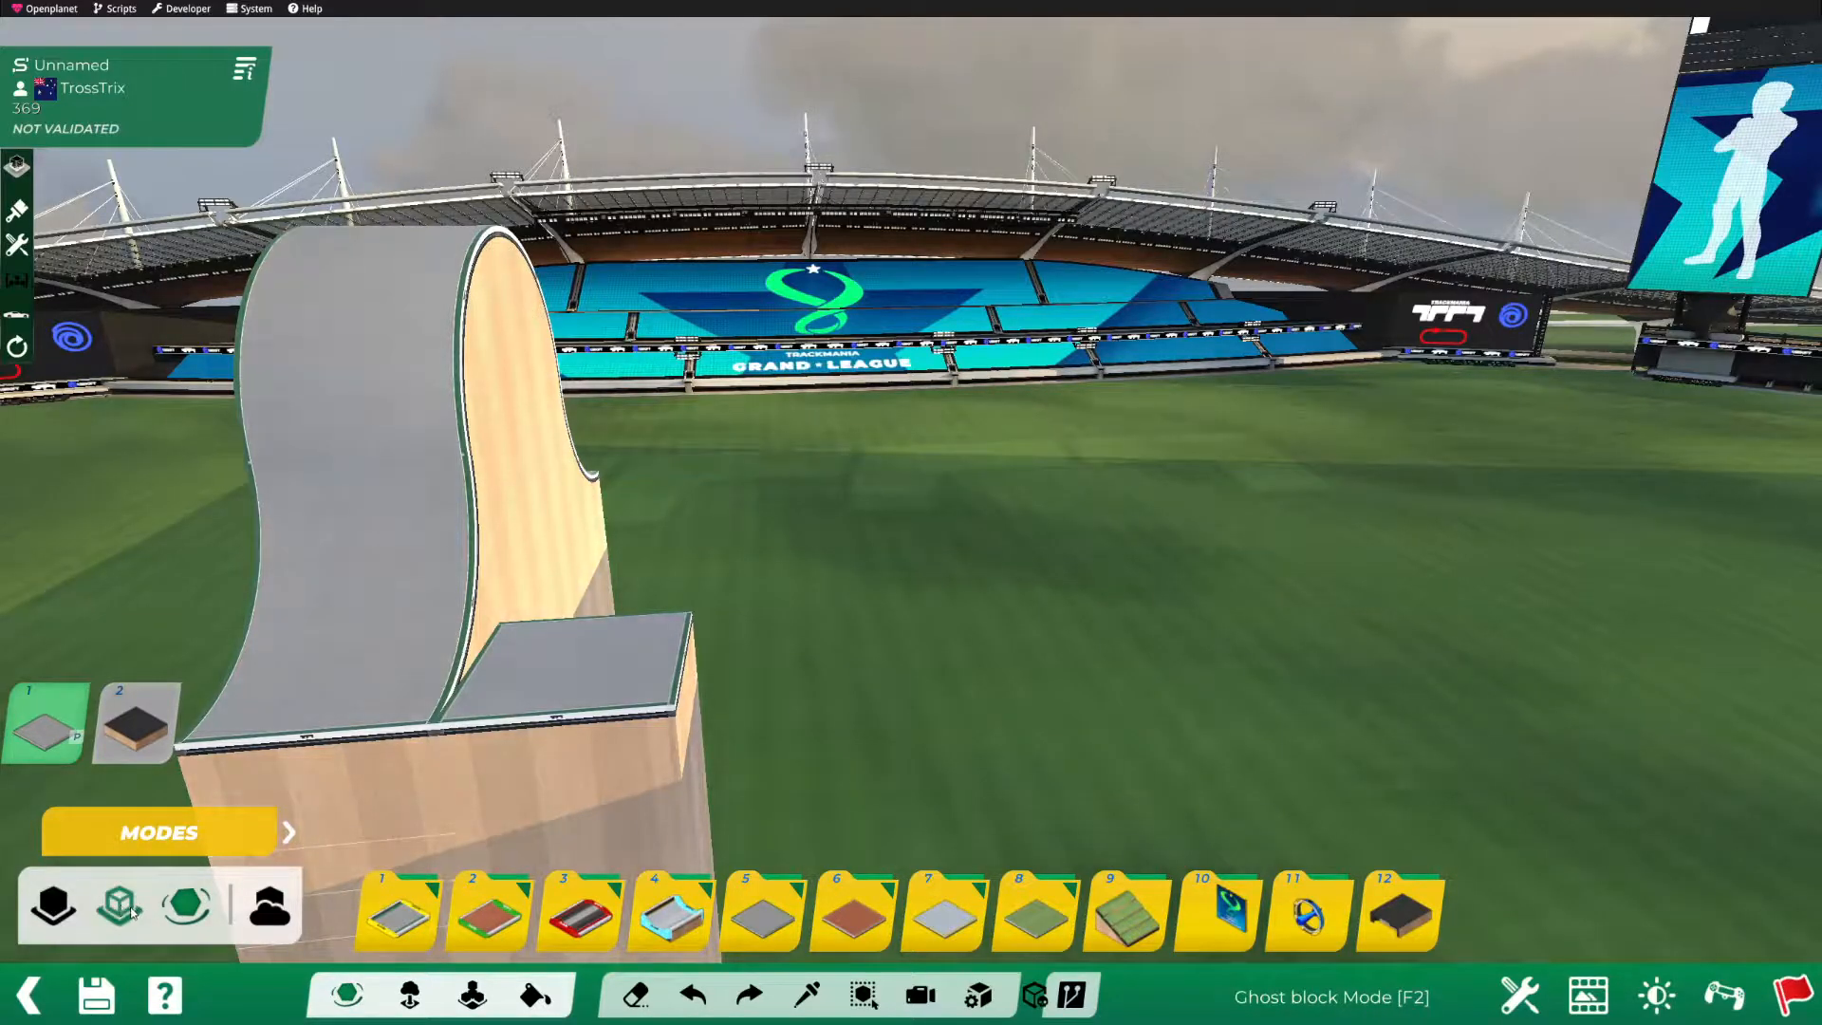
pyautogui.click(287, 832)
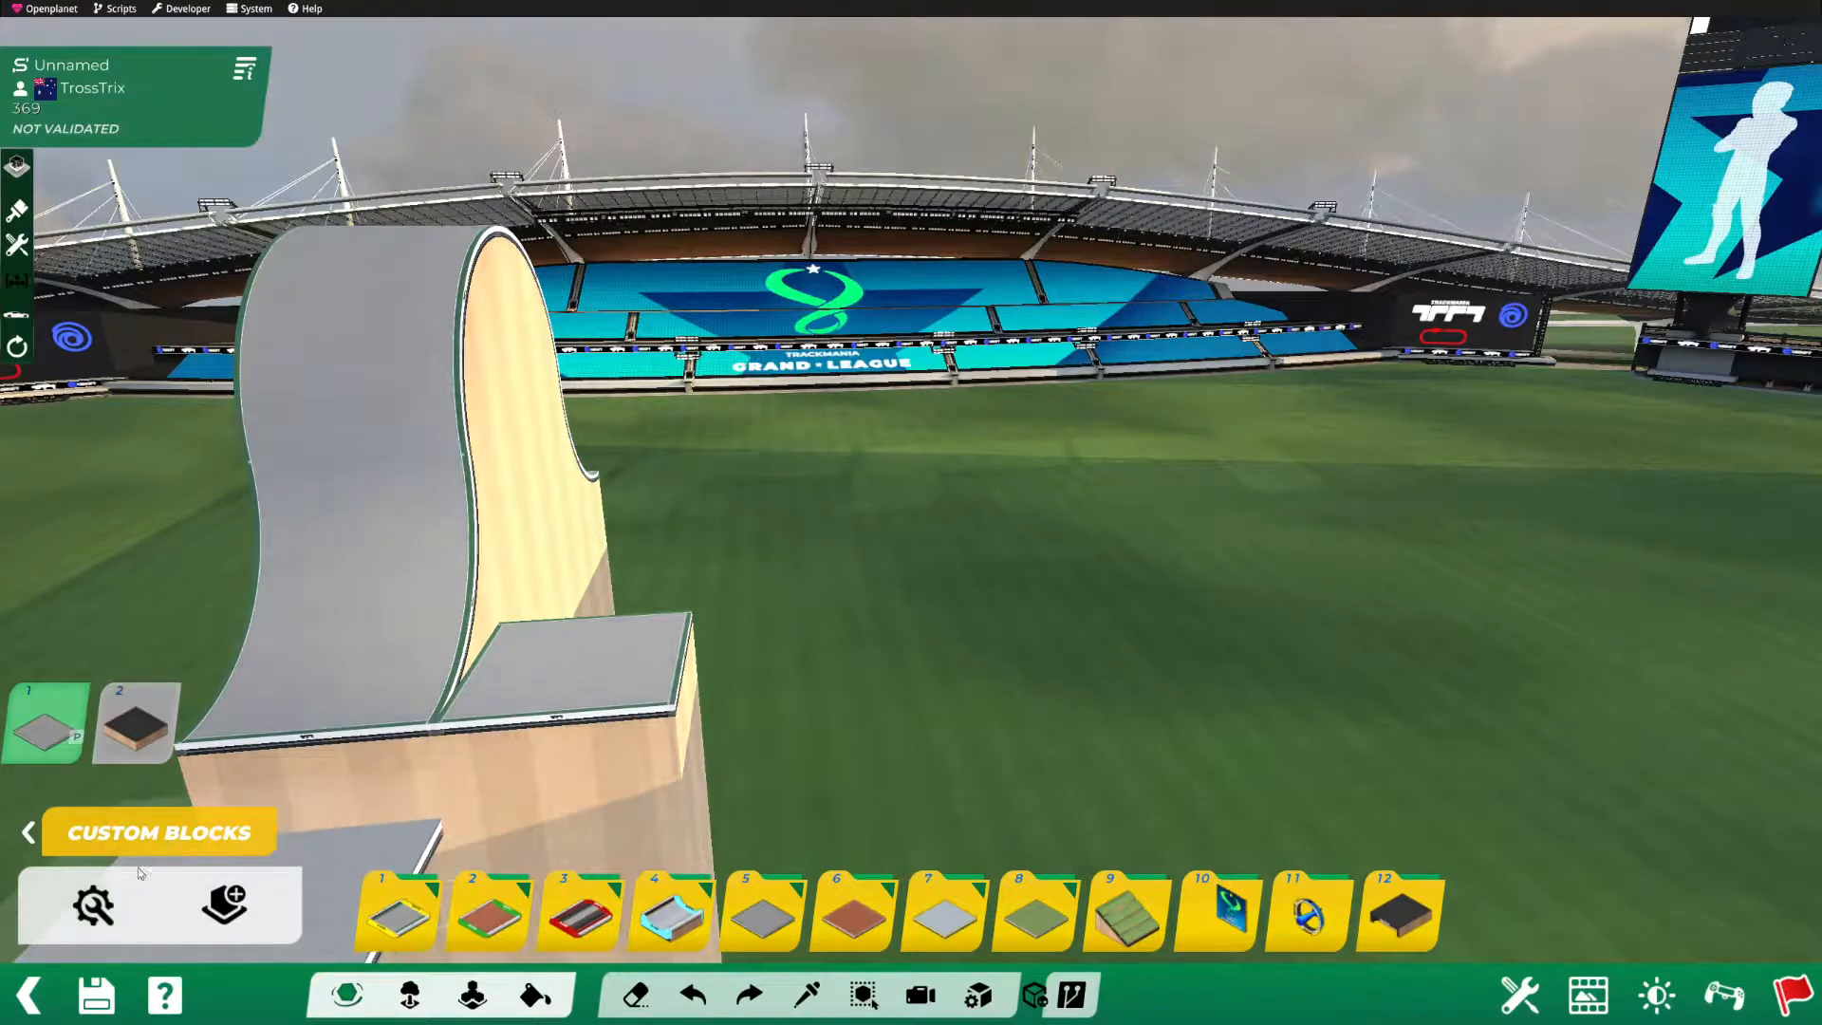
pyautogui.click(222, 902)
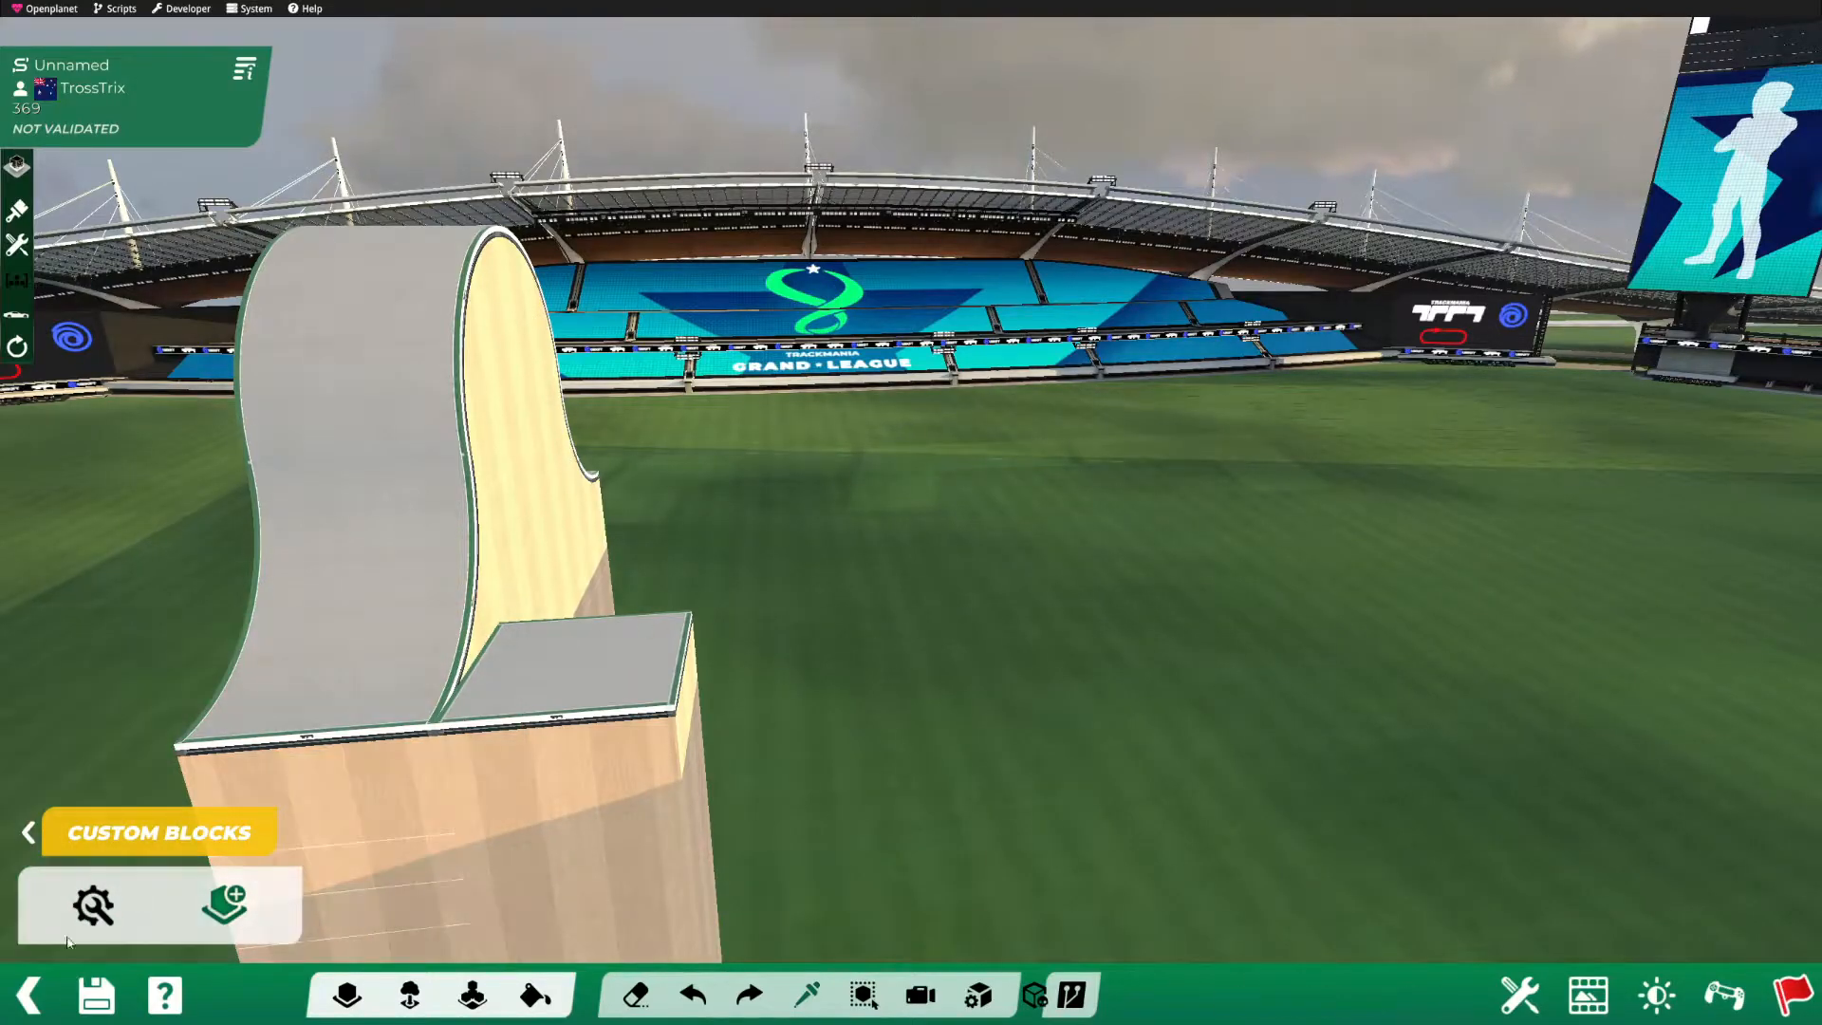
pyautogui.click(93, 904)
pyautogui.click(911, 525)
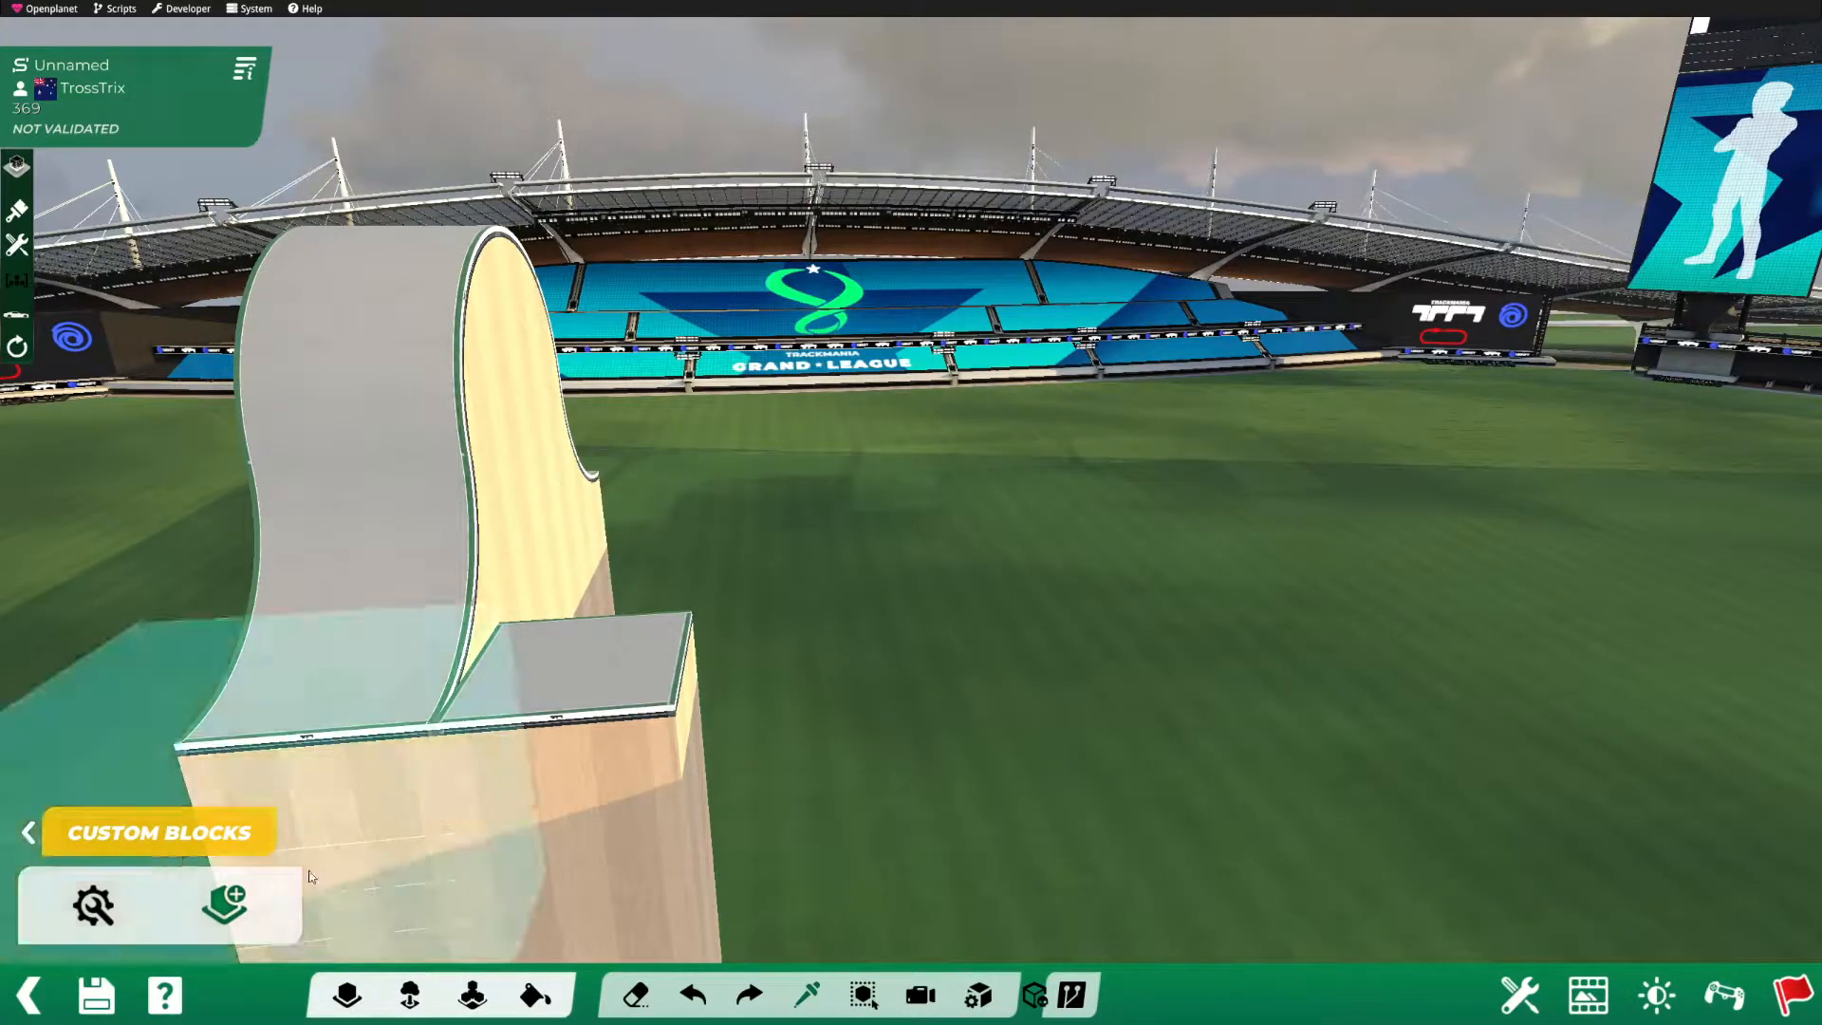
pyautogui.click(227, 888)
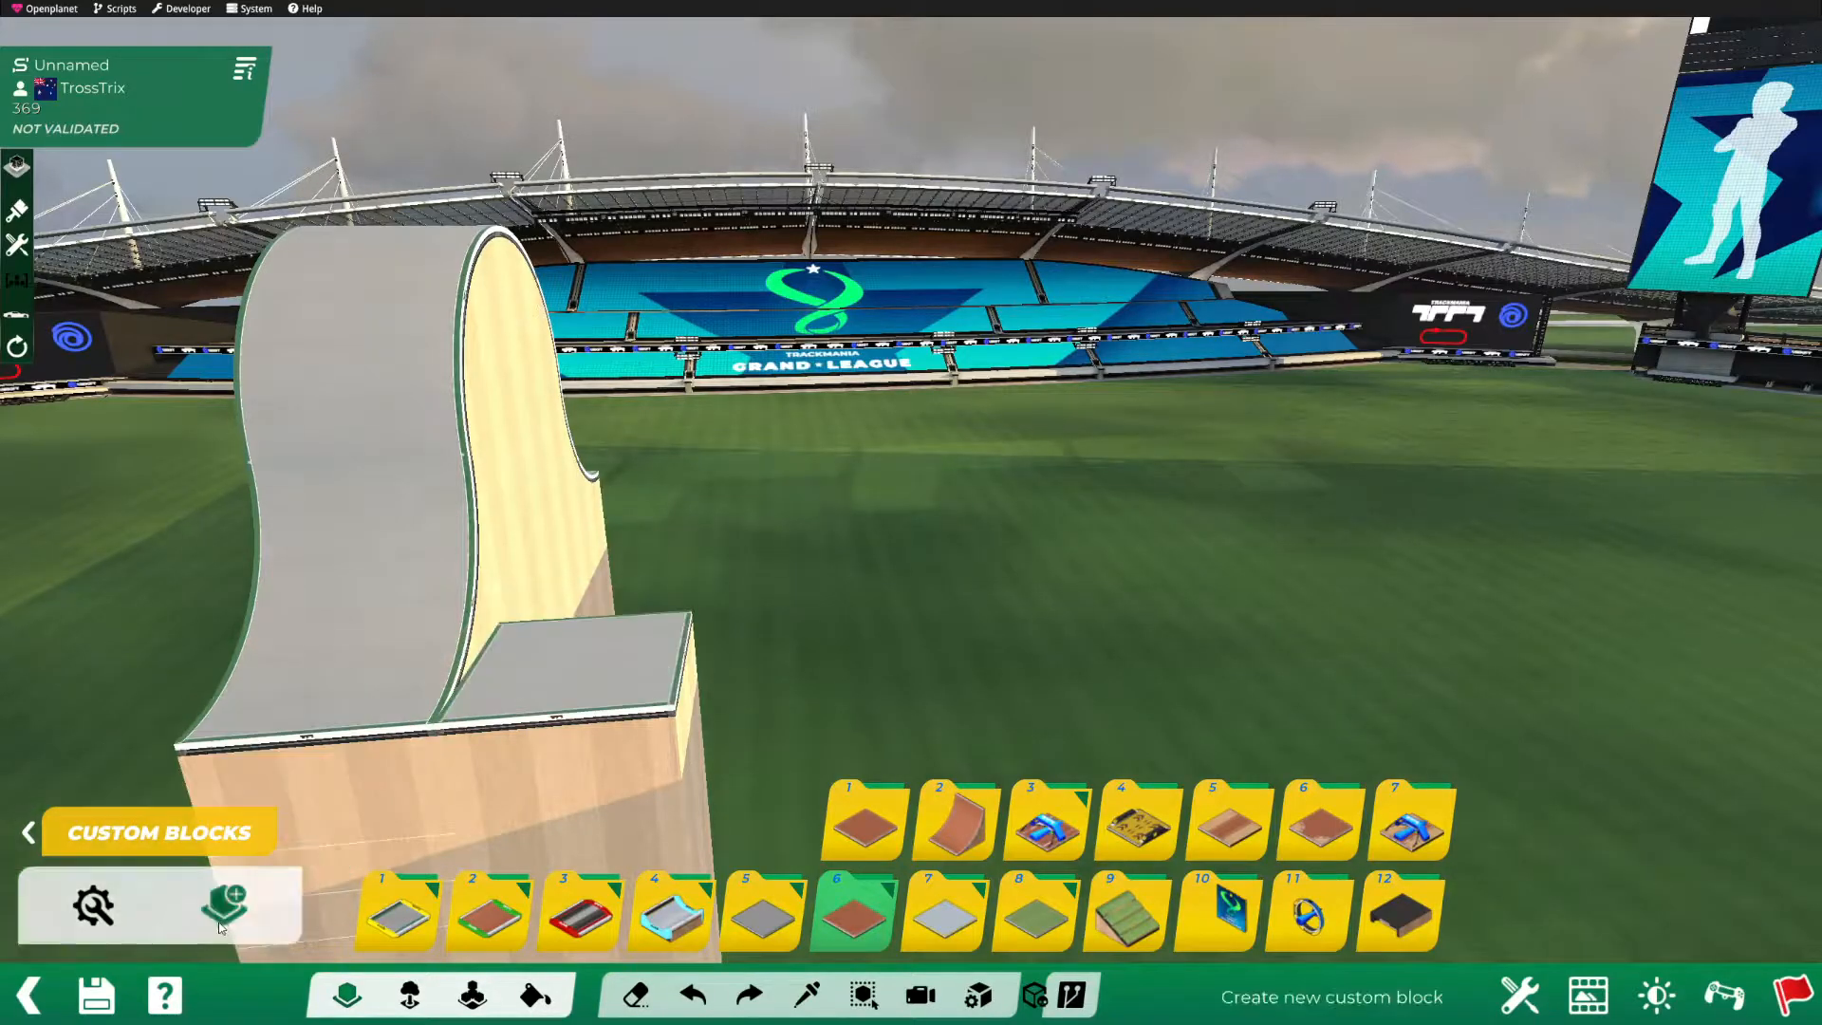
pyautogui.click(220, 907)
pyautogui.click(574, 650)
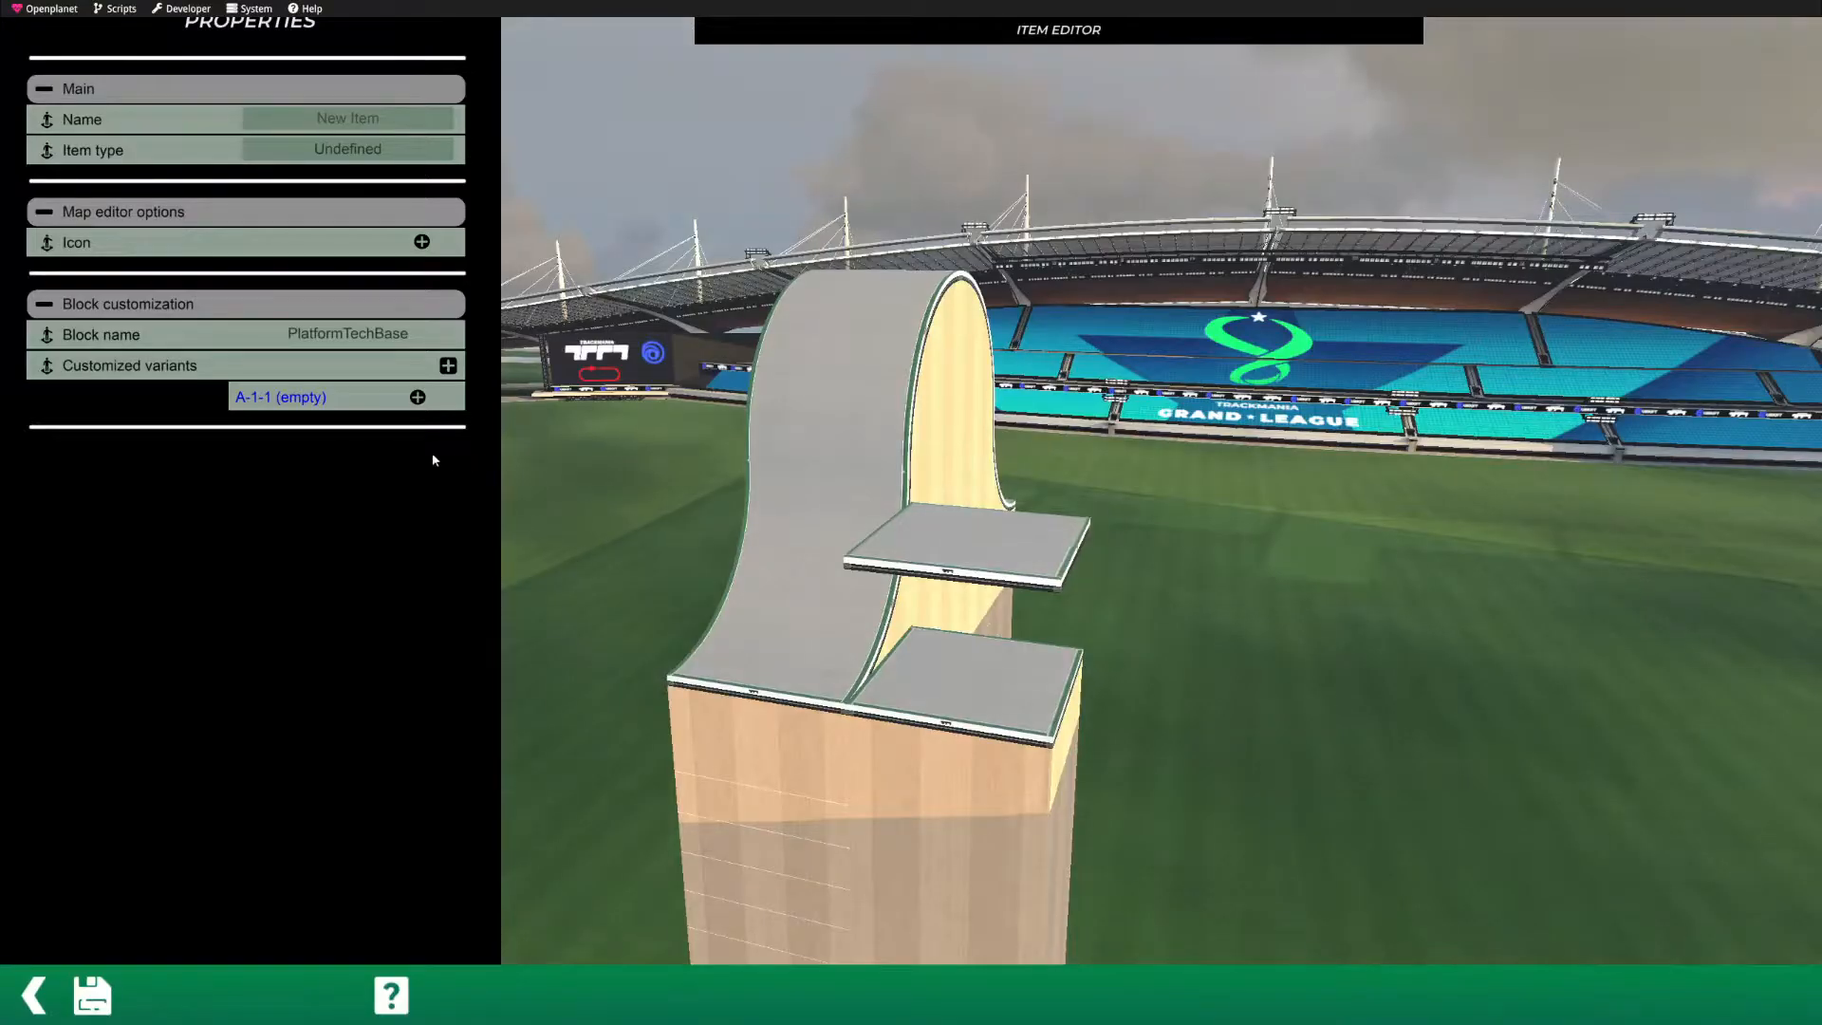
pyautogui.click(43, 997)
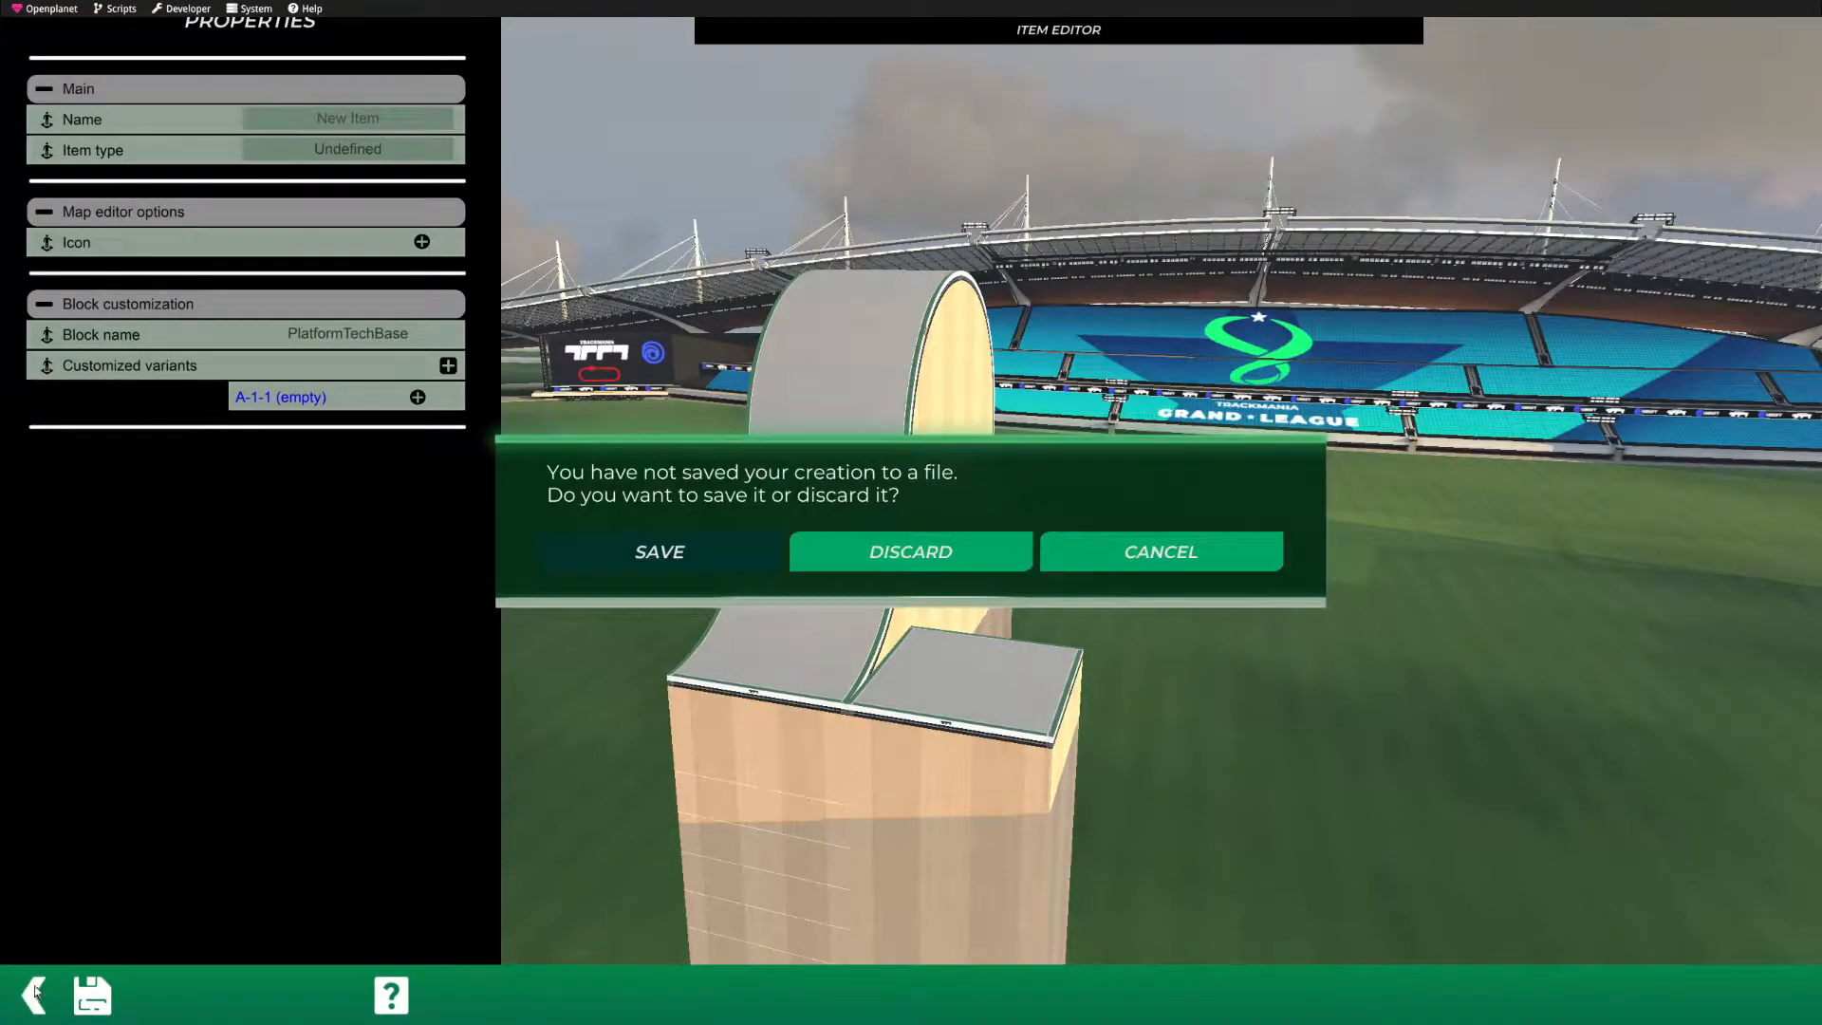
pyautogui.click(864, 566)
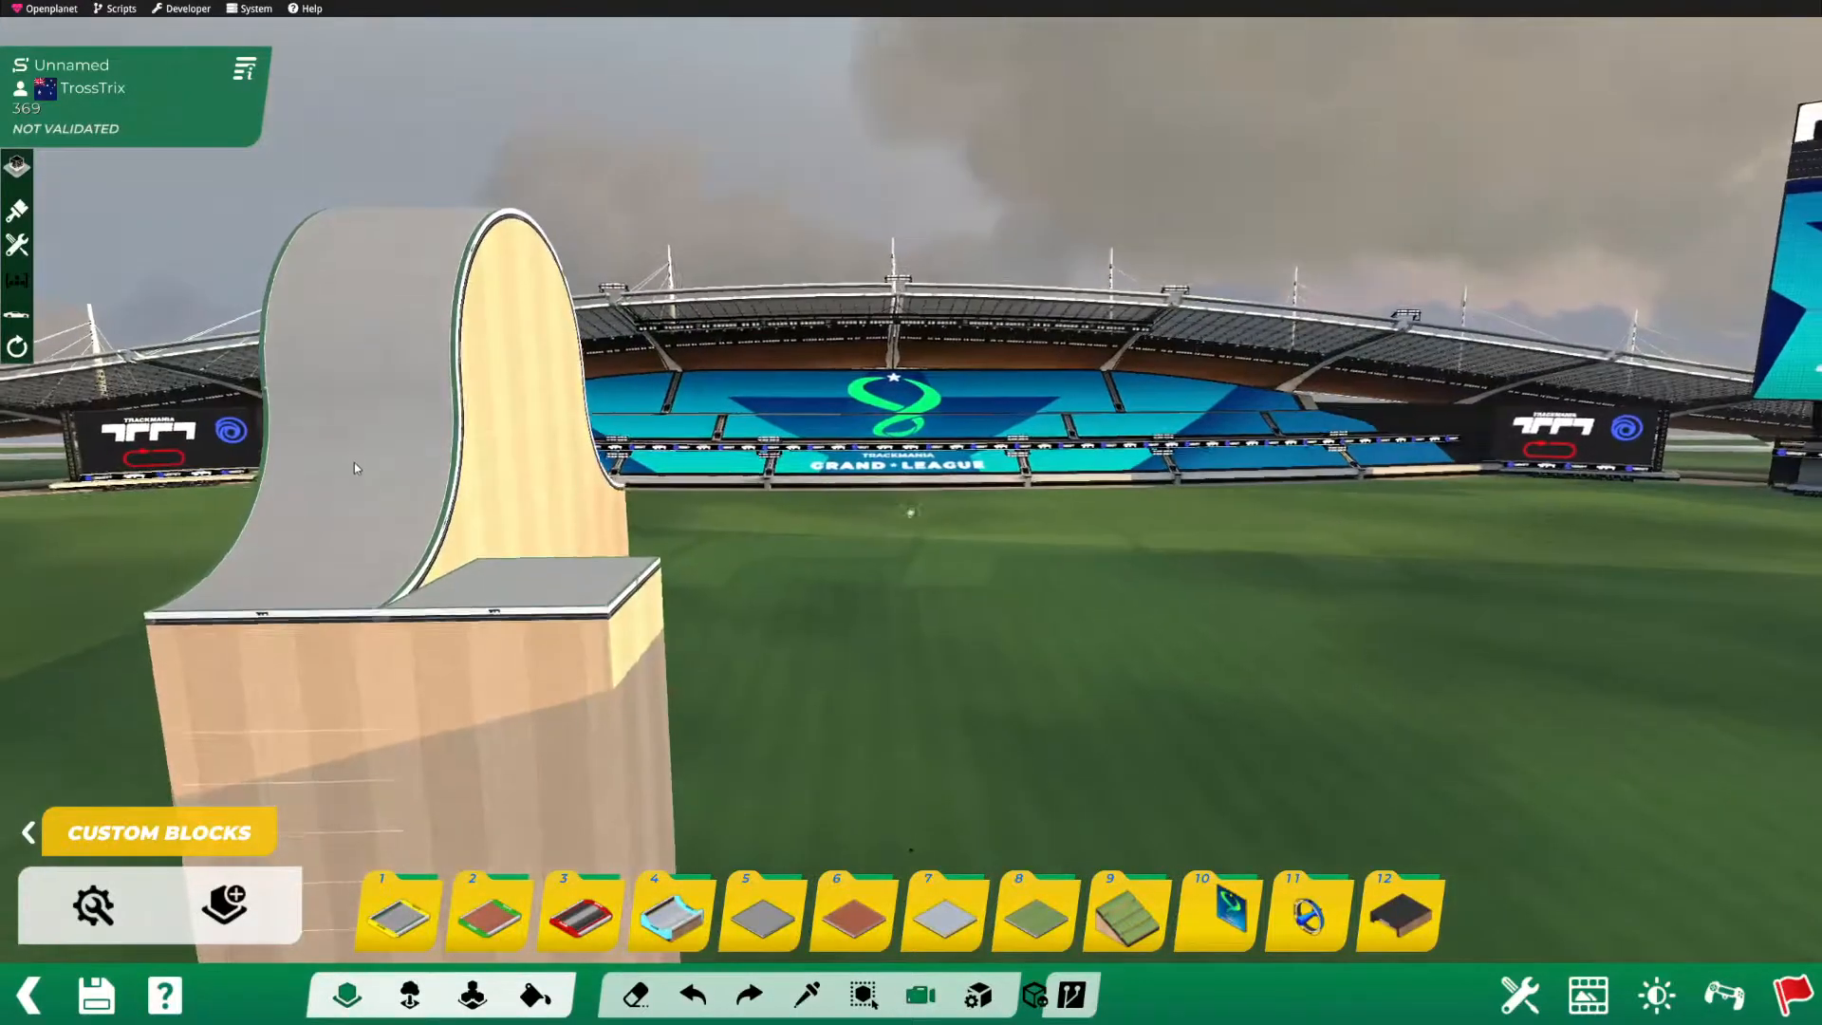
# Step: Switch to item mode and create a new item from the flat tech platform block beside the curve
pyautogui.click(410, 994)
pyautogui.click(399, 913)
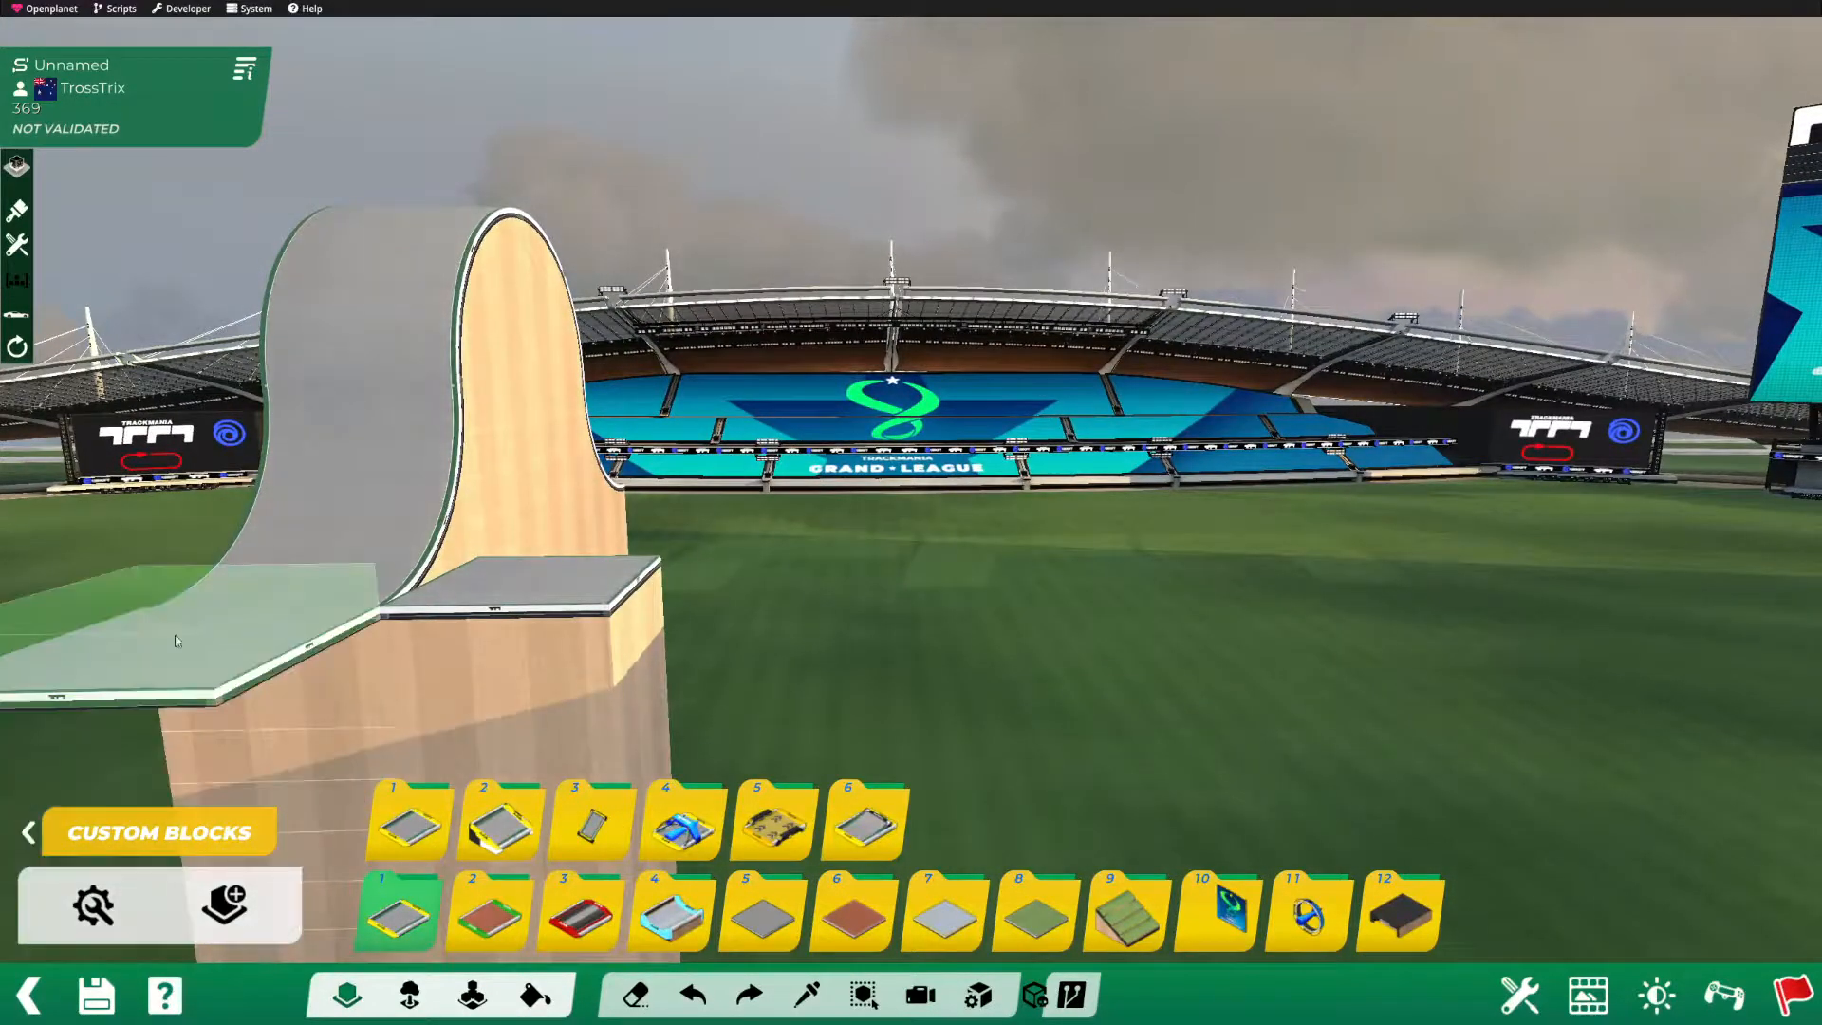
pyautogui.click(410, 997)
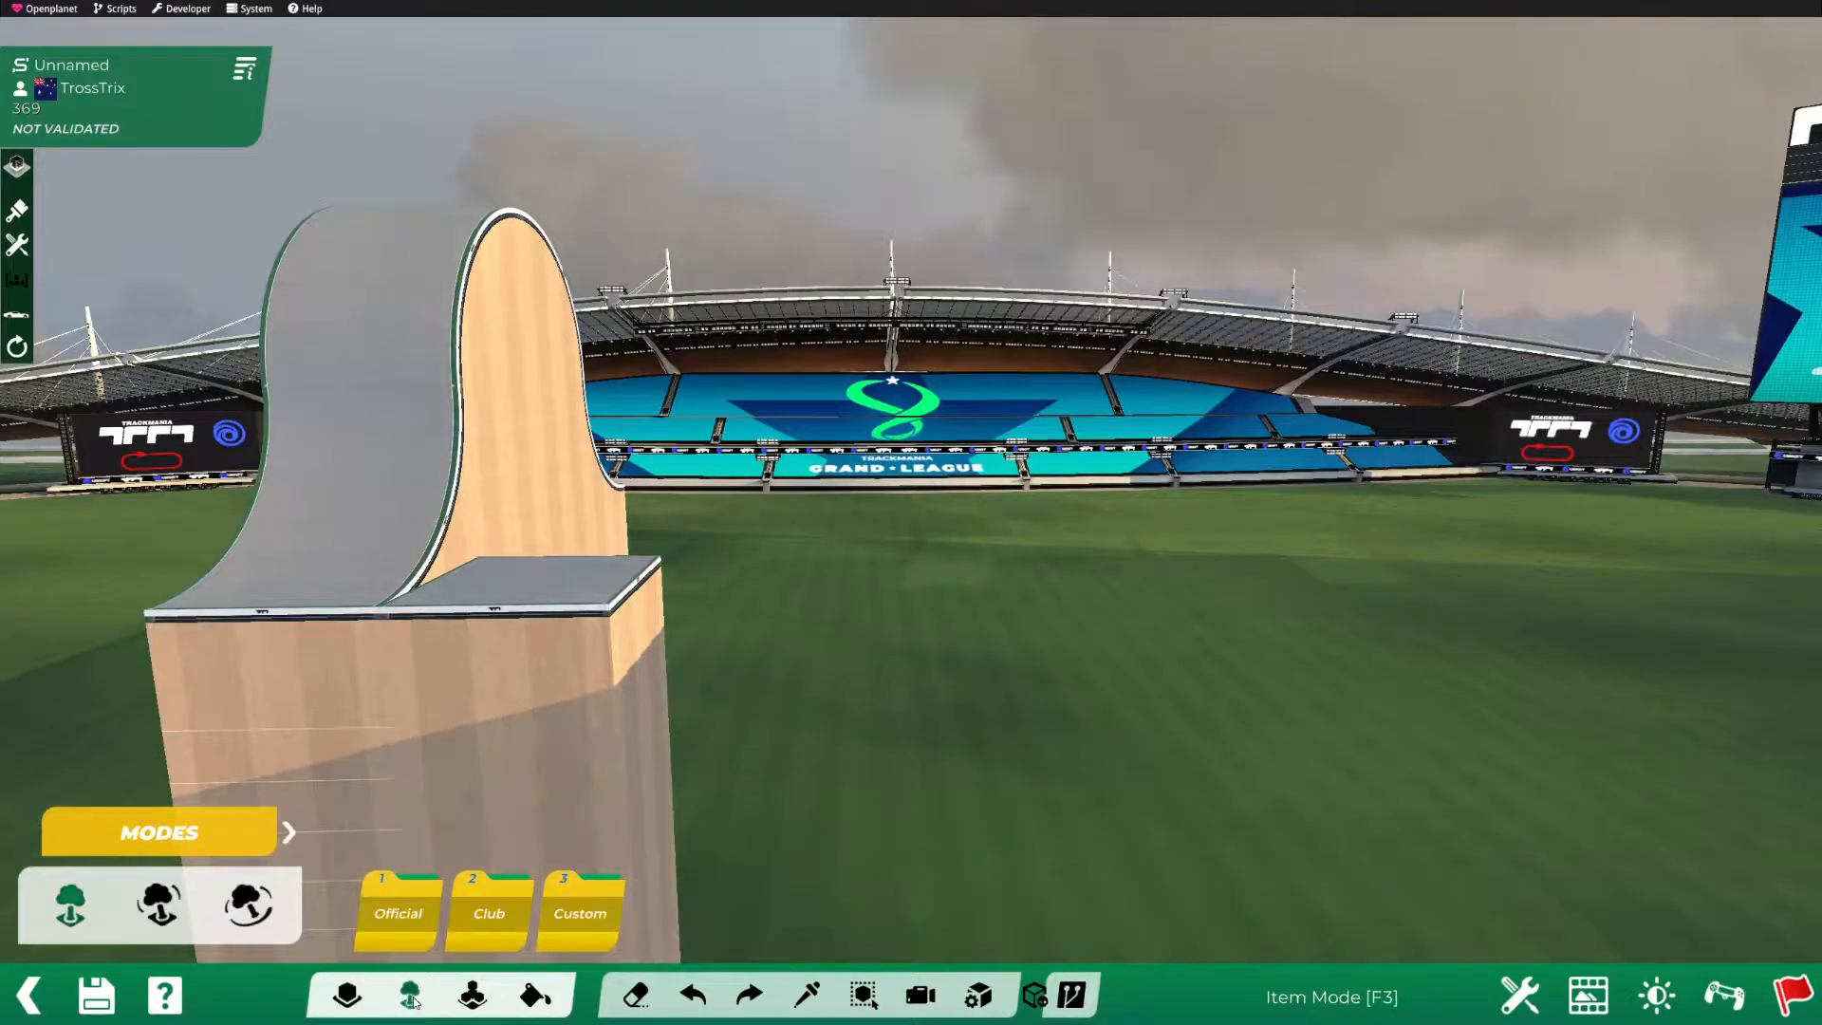
pyautogui.click(288, 834)
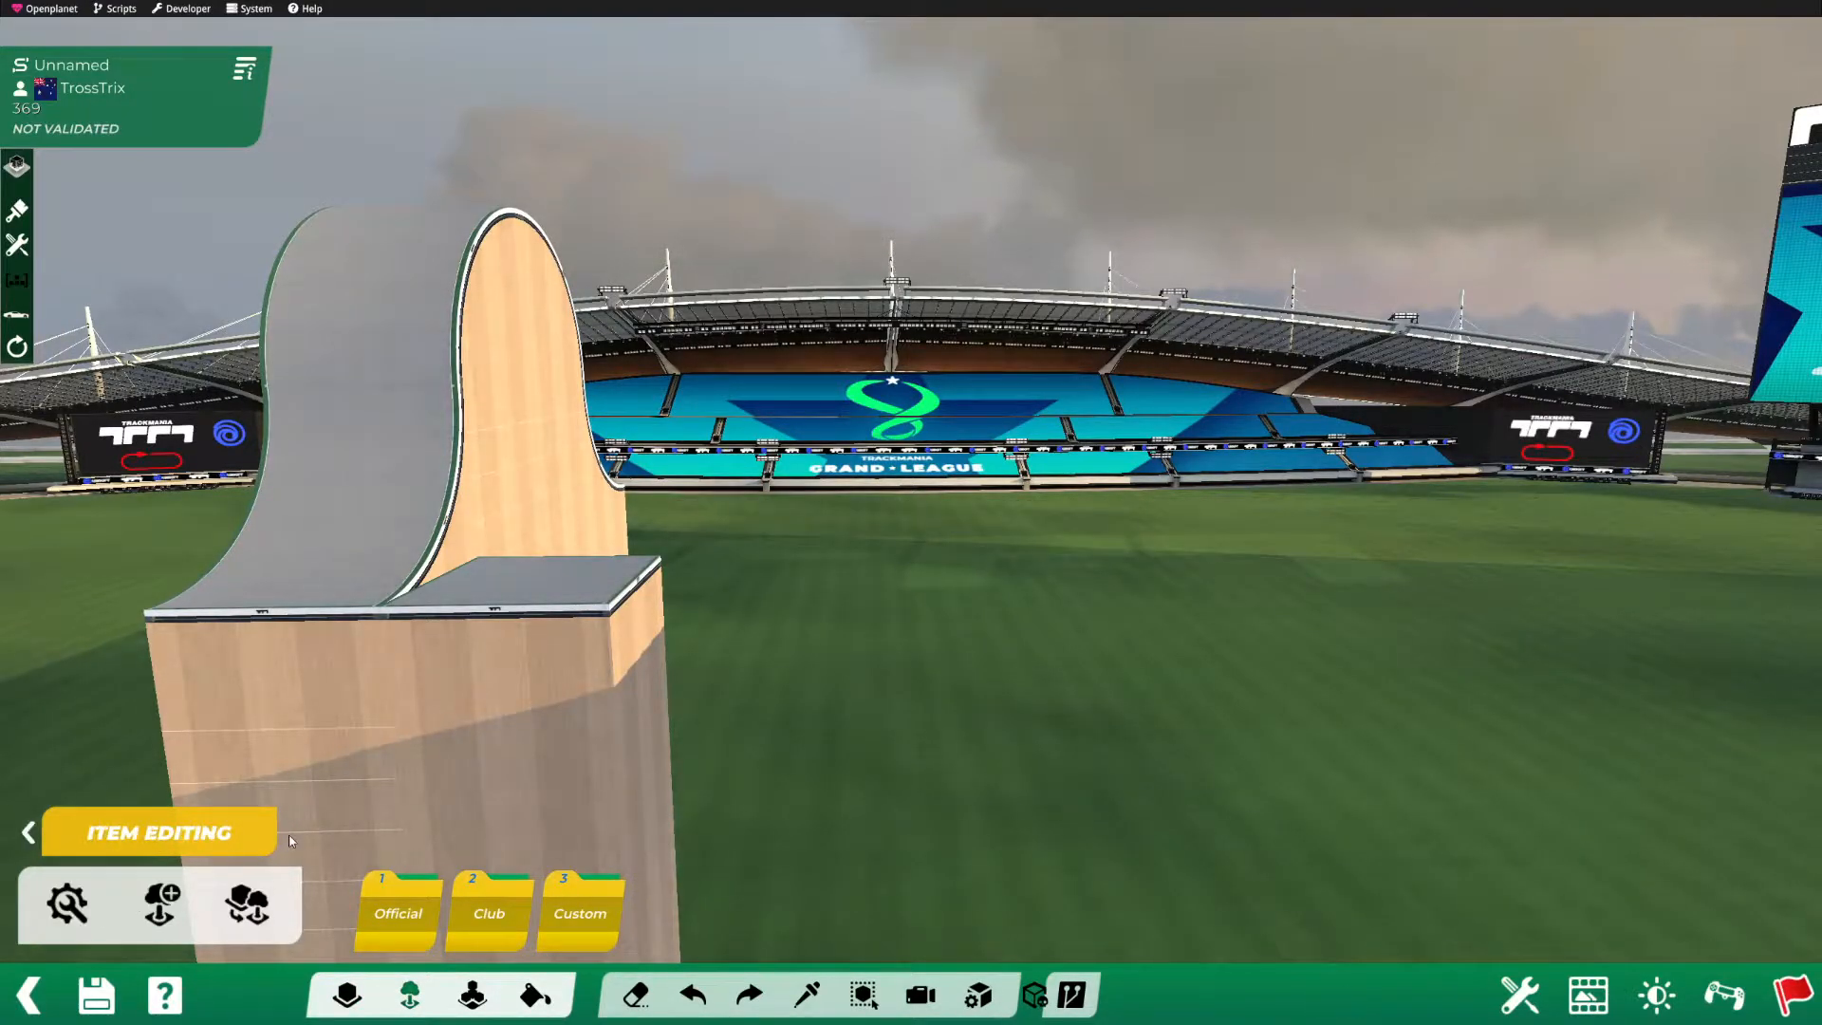
pyautogui.click(243, 914)
pyautogui.click(506, 574)
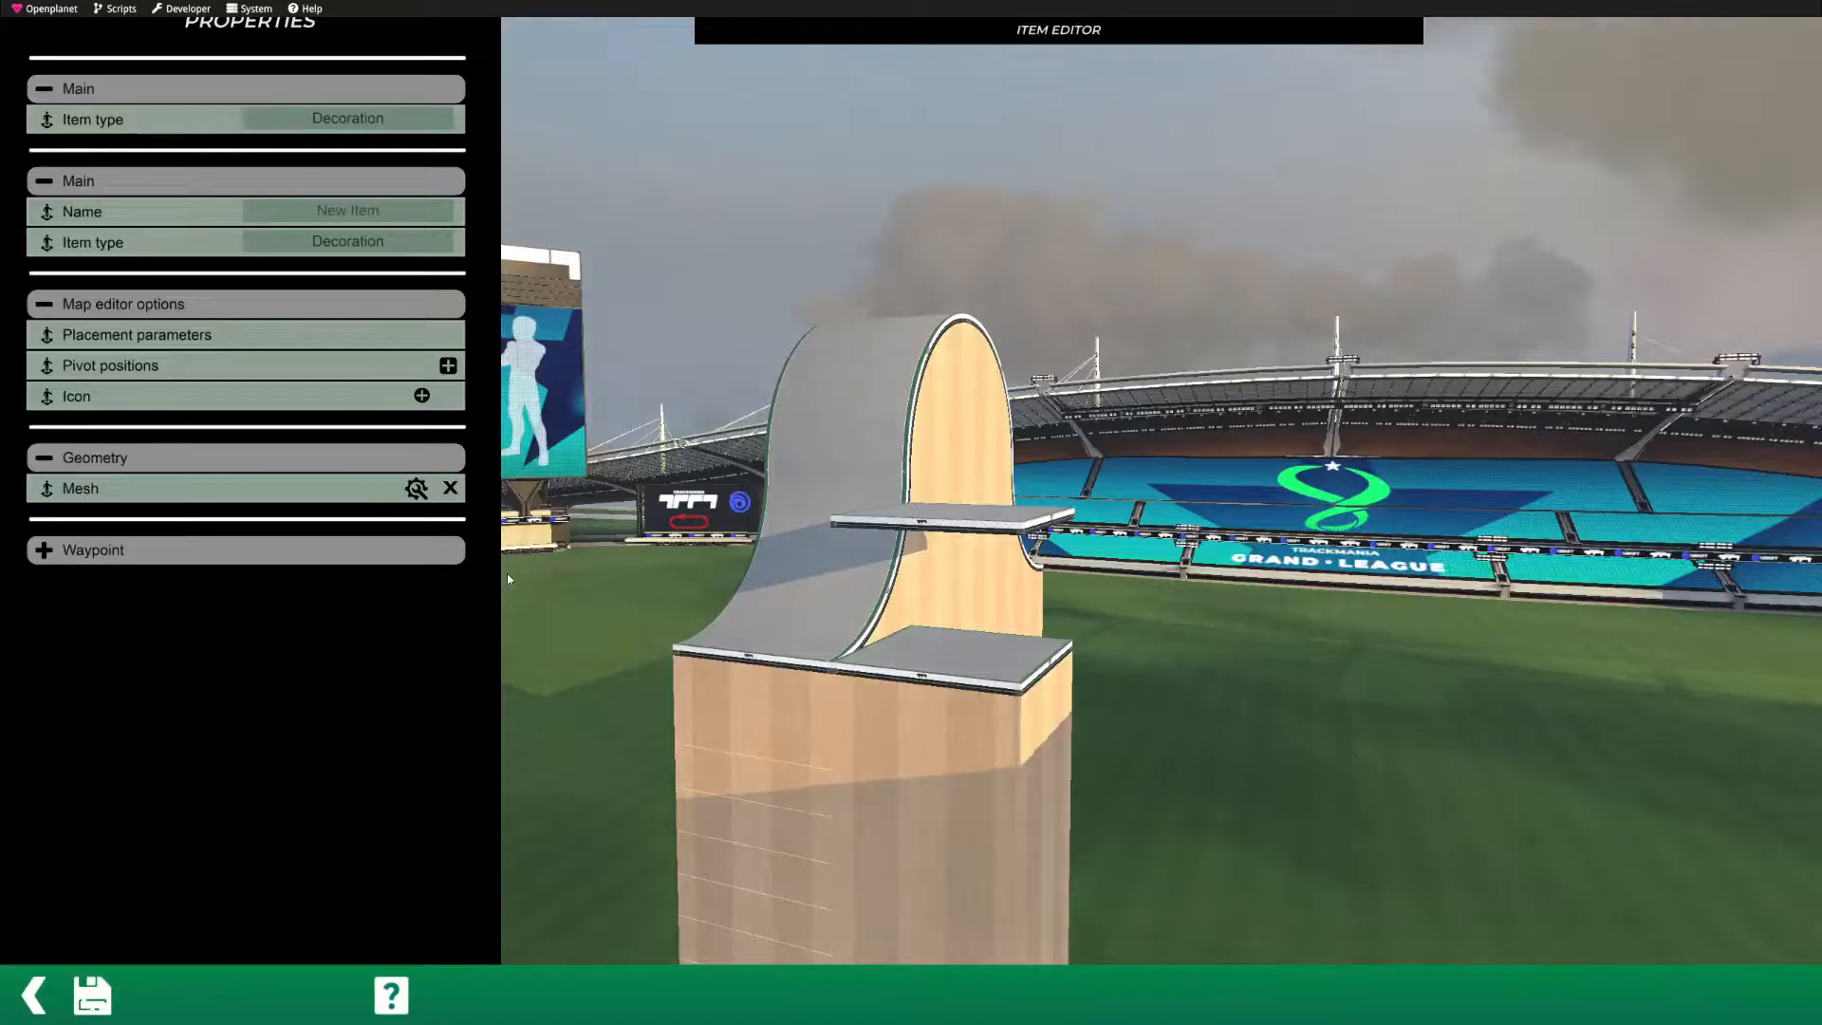
# Step: Examine the new item from several angles and review its name, waypoint options and placement parameters
pyautogui.keyDown('alt'); pyautogui.moveTo(622, 534); pyautogui.dragTo(732, 589, button='right'); pyautogui.keyUp('alt')
pyautogui.keyDown('alt'); pyautogui.moveTo(732, 589); pyautogui.dragTo(791, 638); pyautogui.keyUp('alt')
pyautogui.keyDown('alt'); pyautogui.moveTo(791, 641); pyautogui.dragTo(770, 626, button='right'); pyautogui.keyUp('alt')
pyautogui.scroll(-3, 771, 627)
pyautogui.scroll(1, 771, 626)
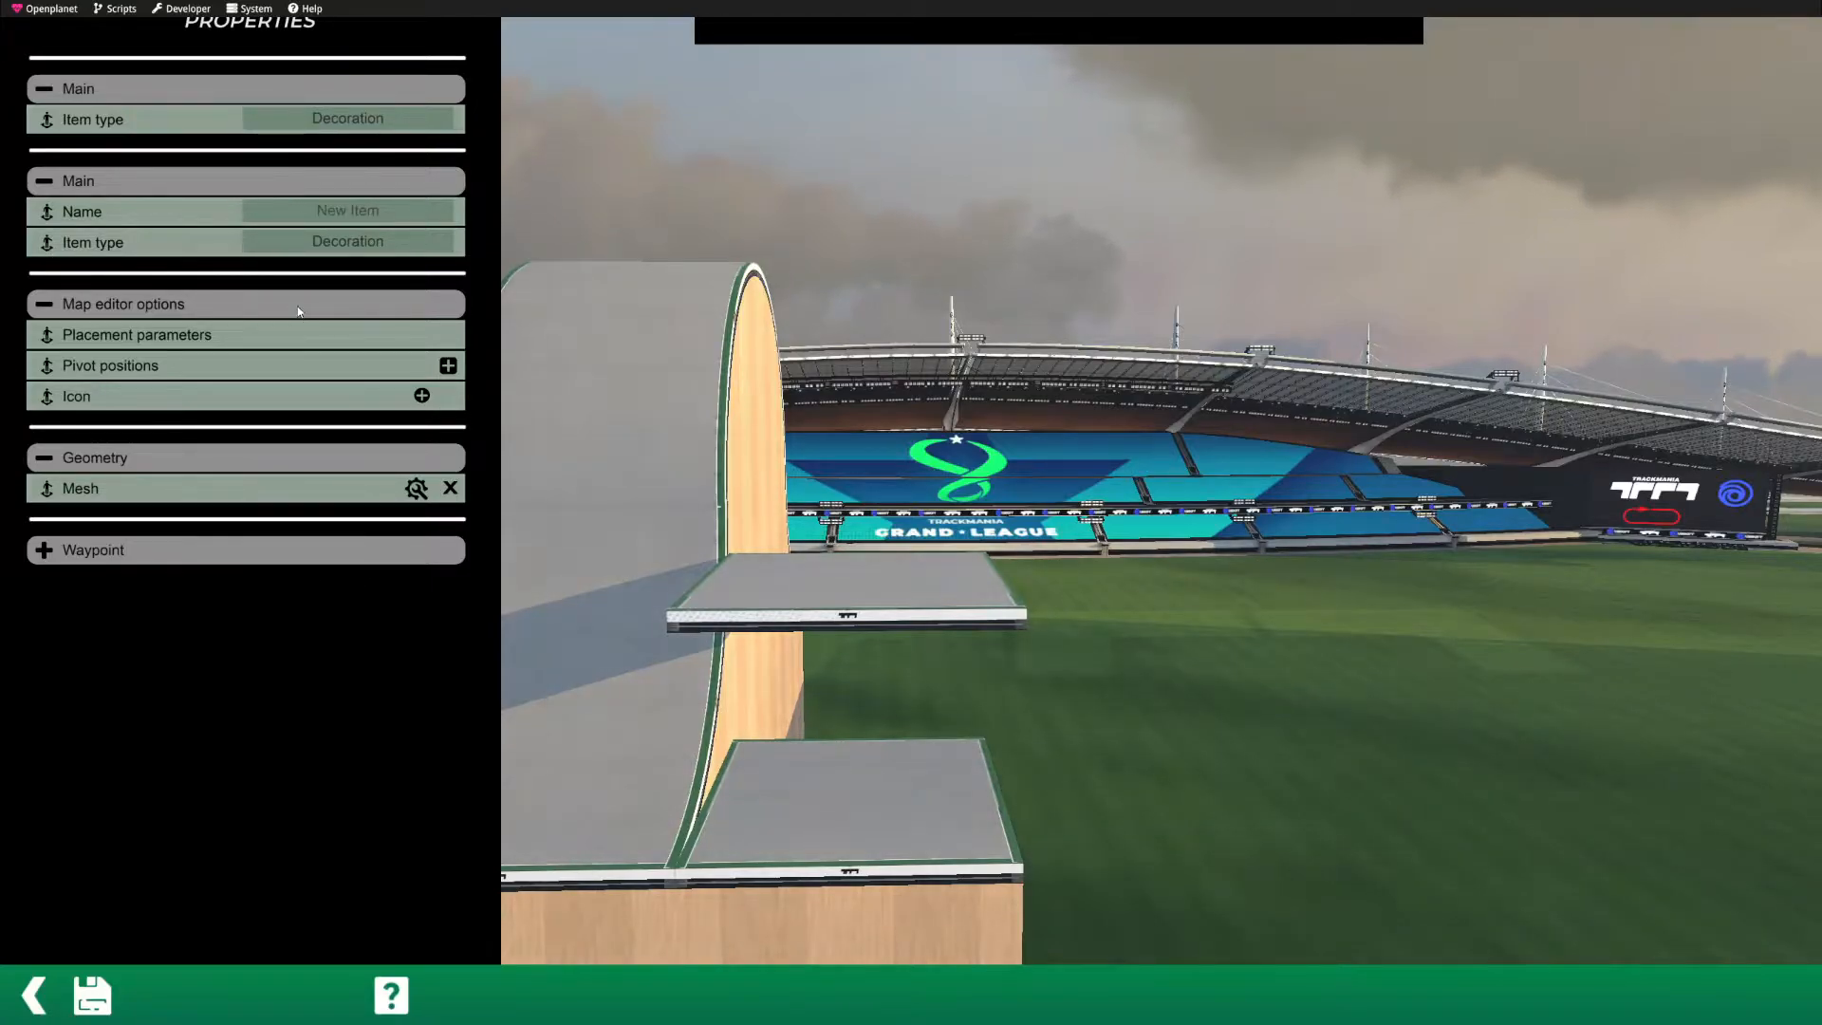
pyautogui.click(340, 214)
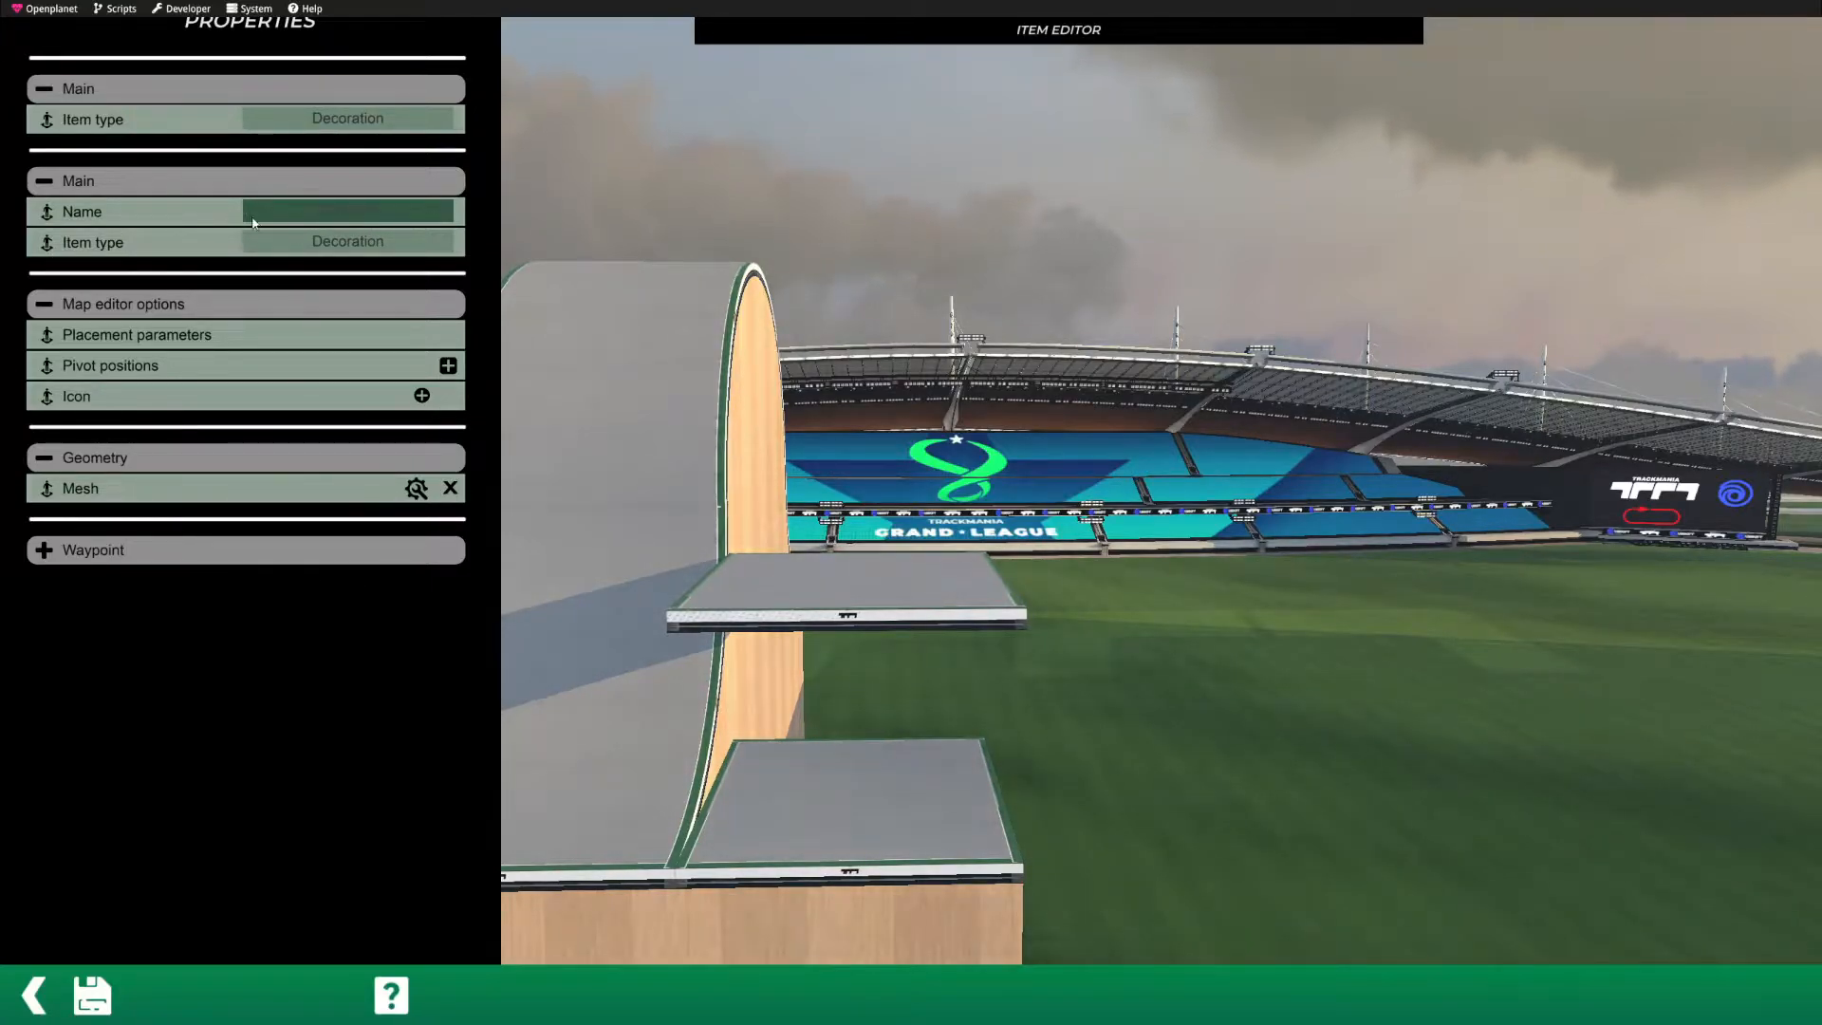
pyautogui.click(376, 212)
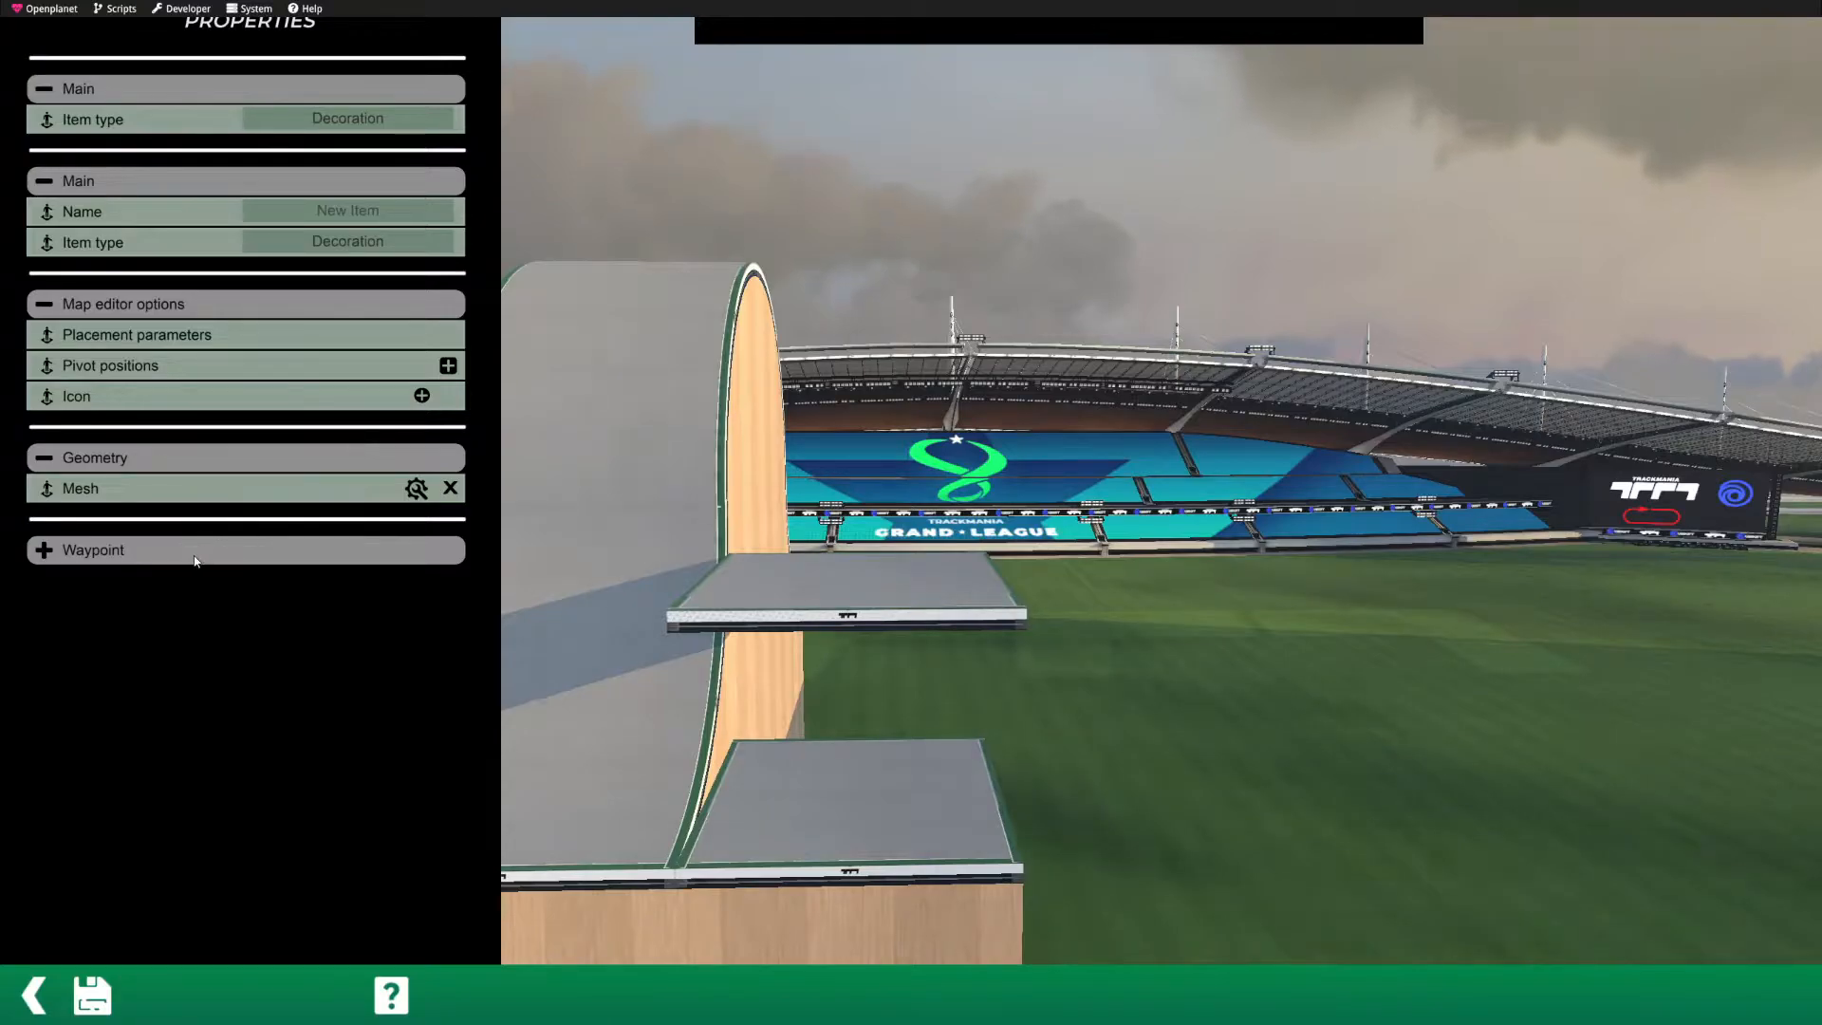
pyautogui.click(45, 550)
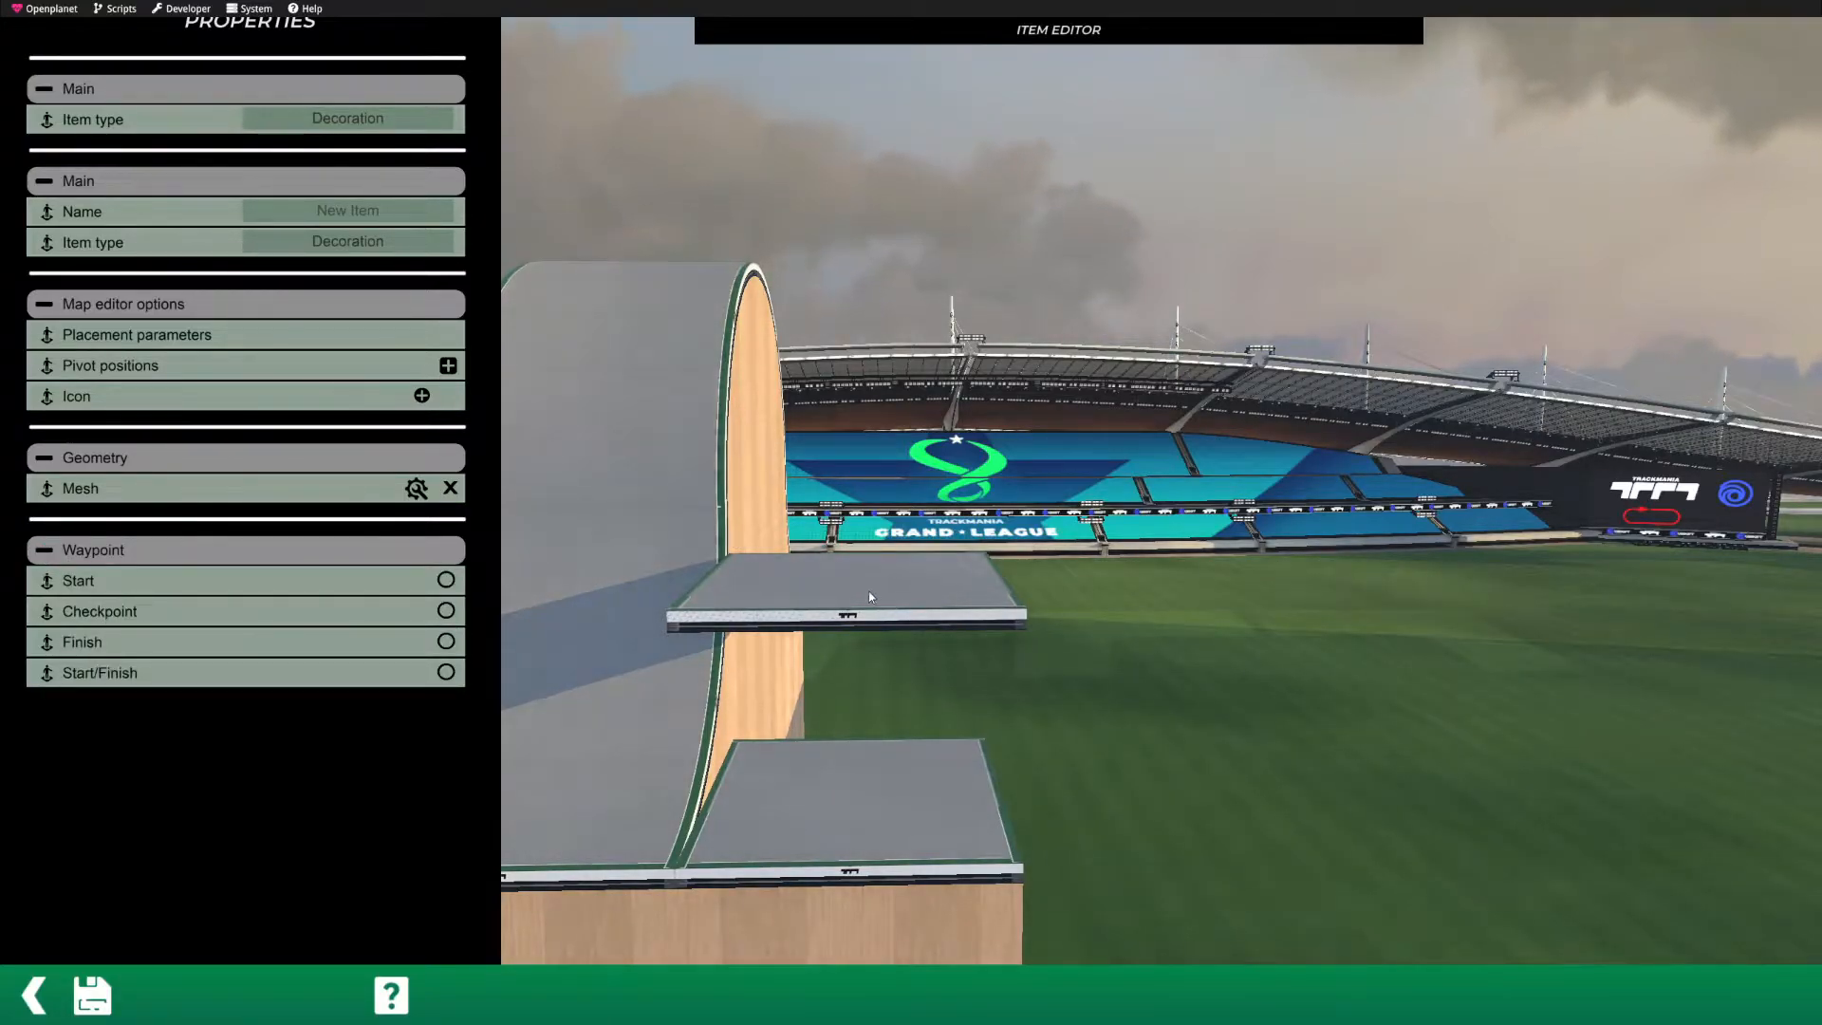
pyautogui.click(44, 551)
pyautogui.click(173, 338)
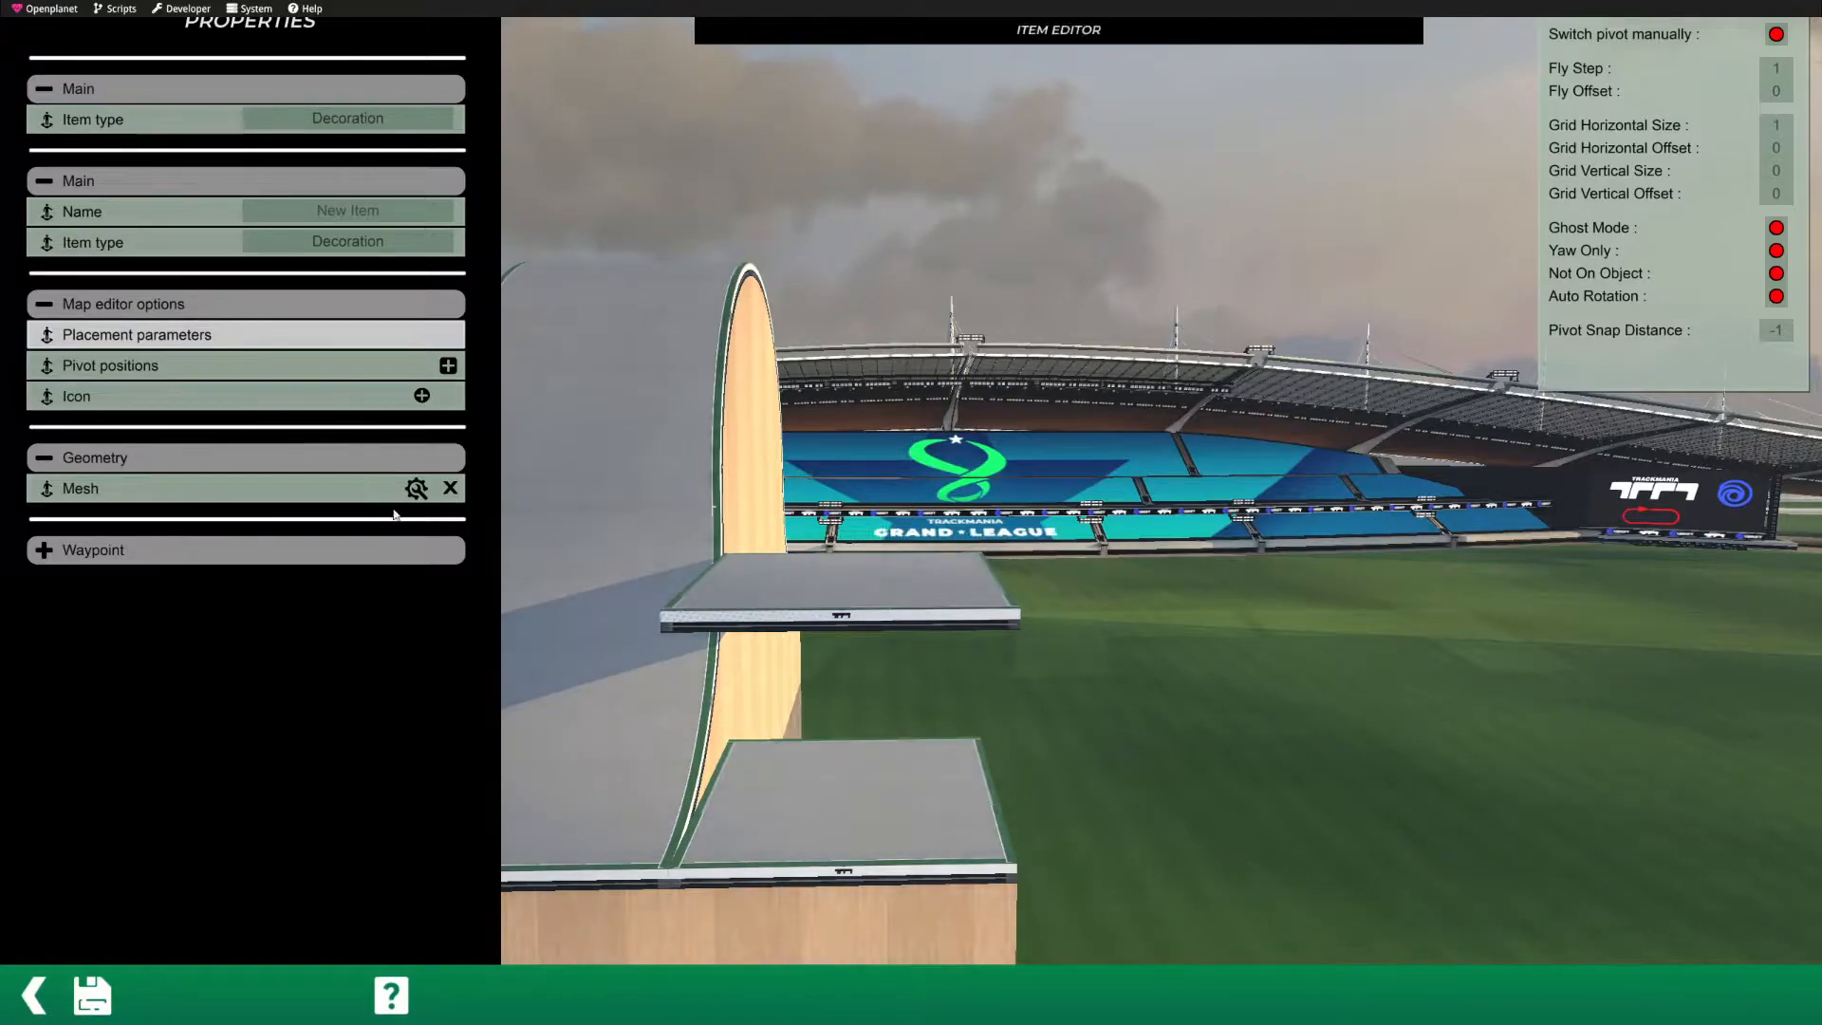
# Step: Open the new item's mesh for editing
pyautogui.click(415, 489)
pyautogui.keyDown('alt'); pyautogui.moveTo(631, 377); pyautogui.dragTo(842, 134, button='right'); pyautogui.keyUp('alt')
pyautogui.keyDown('alt'); pyautogui.moveTo(703, 778); pyautogui.dragTo(647, 289, button='right'); pyautogui.keyUp('alt')
pyautogui.scroll(4, 917, 360)
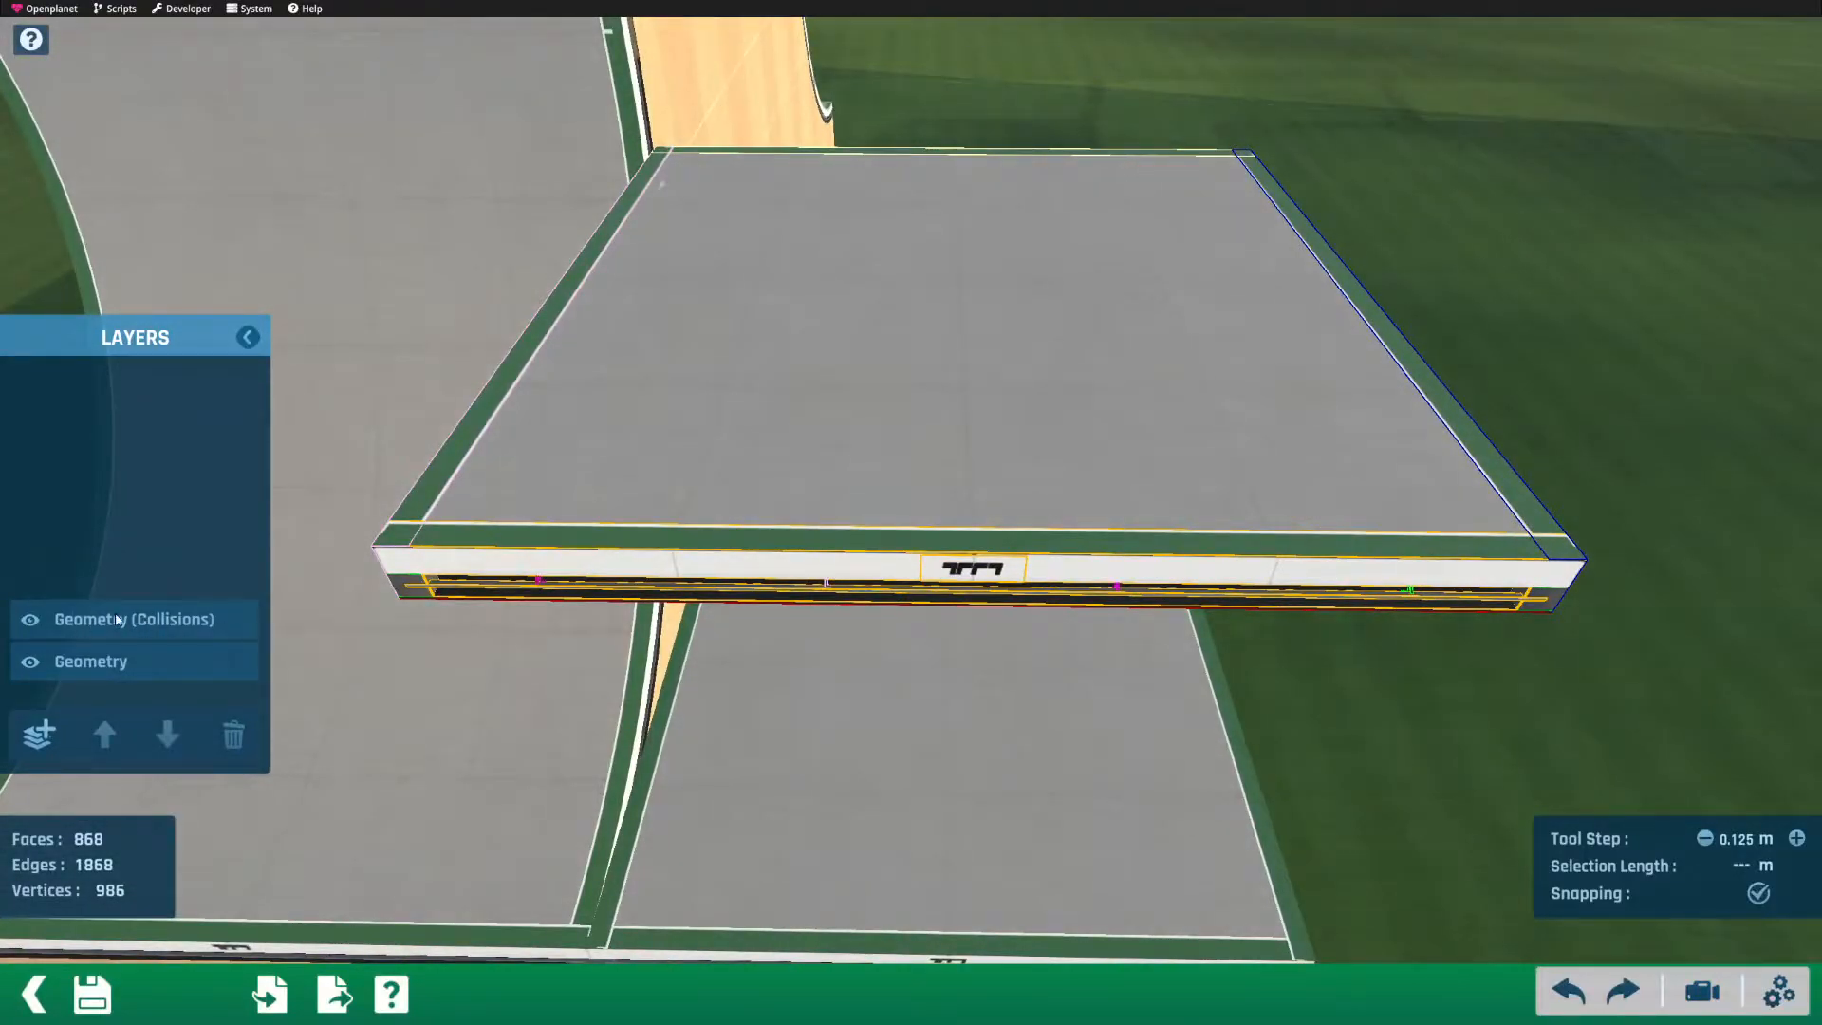
# Step: Hide and reshow the Geometry and Geometry (Collisions) layers to compare what each contains
pyautogui.click(30, 669)
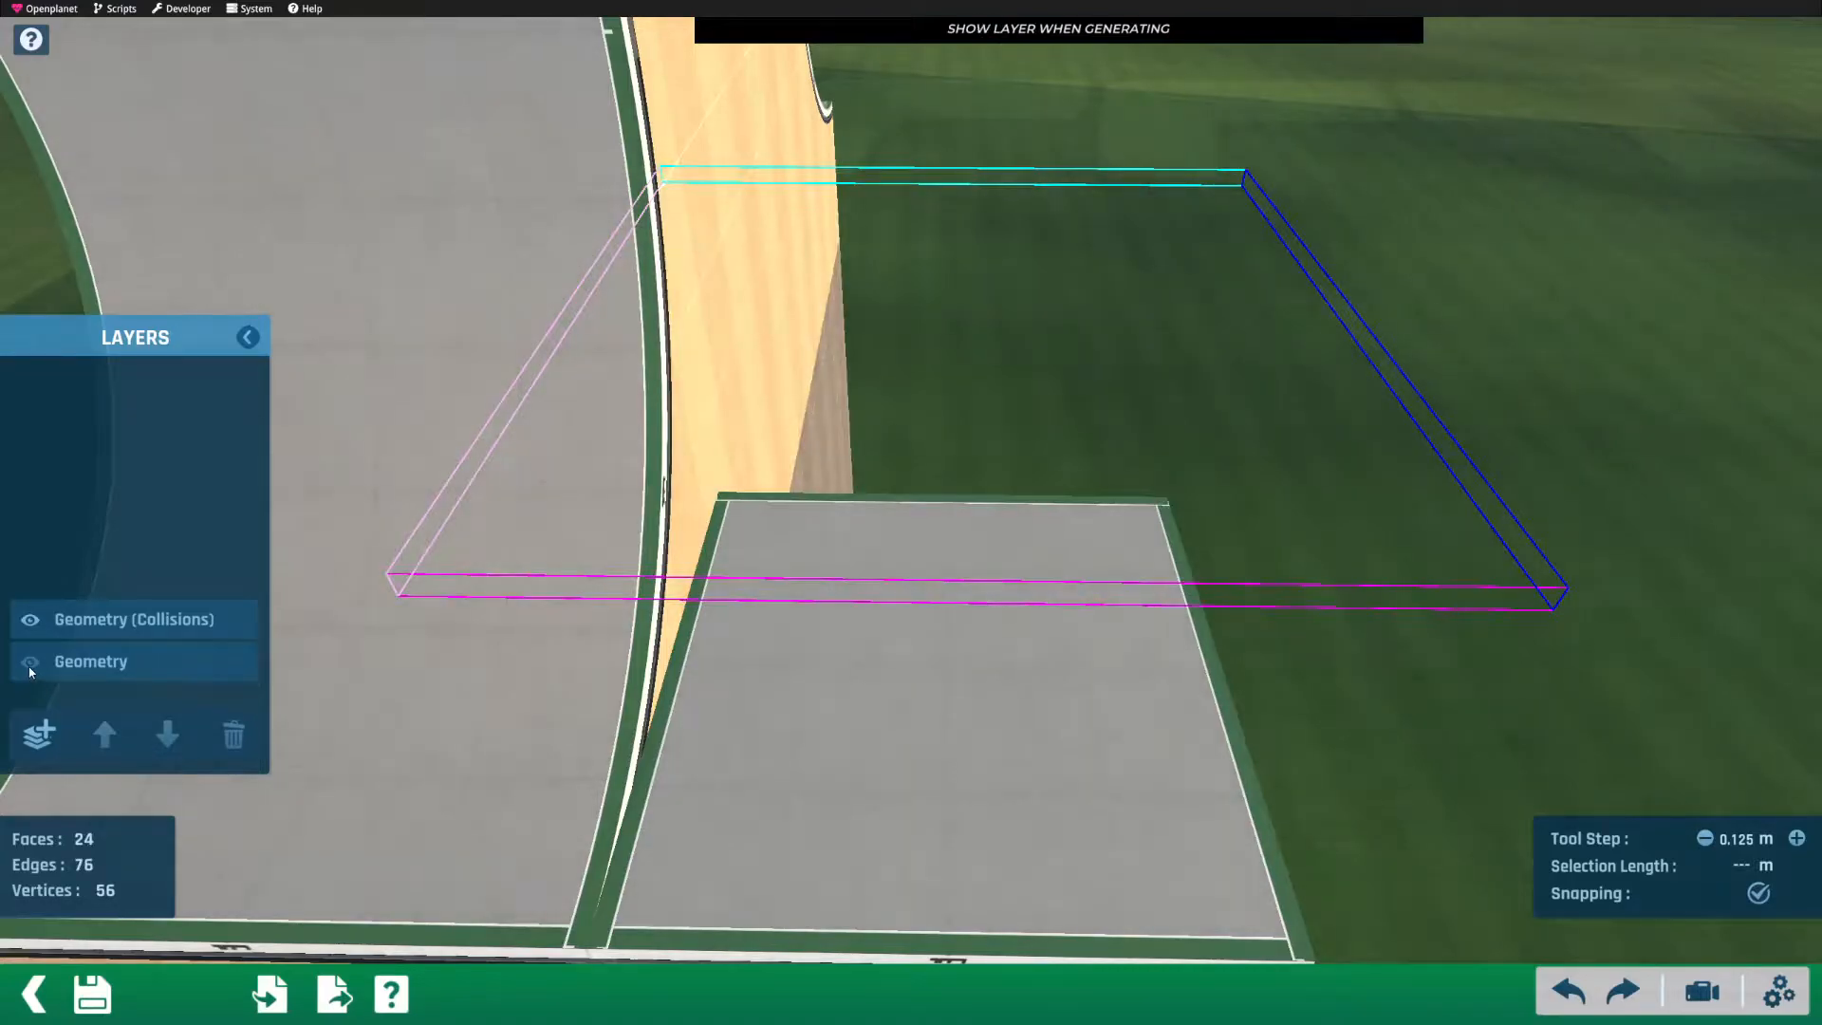
pyautogui.click(32, 621)
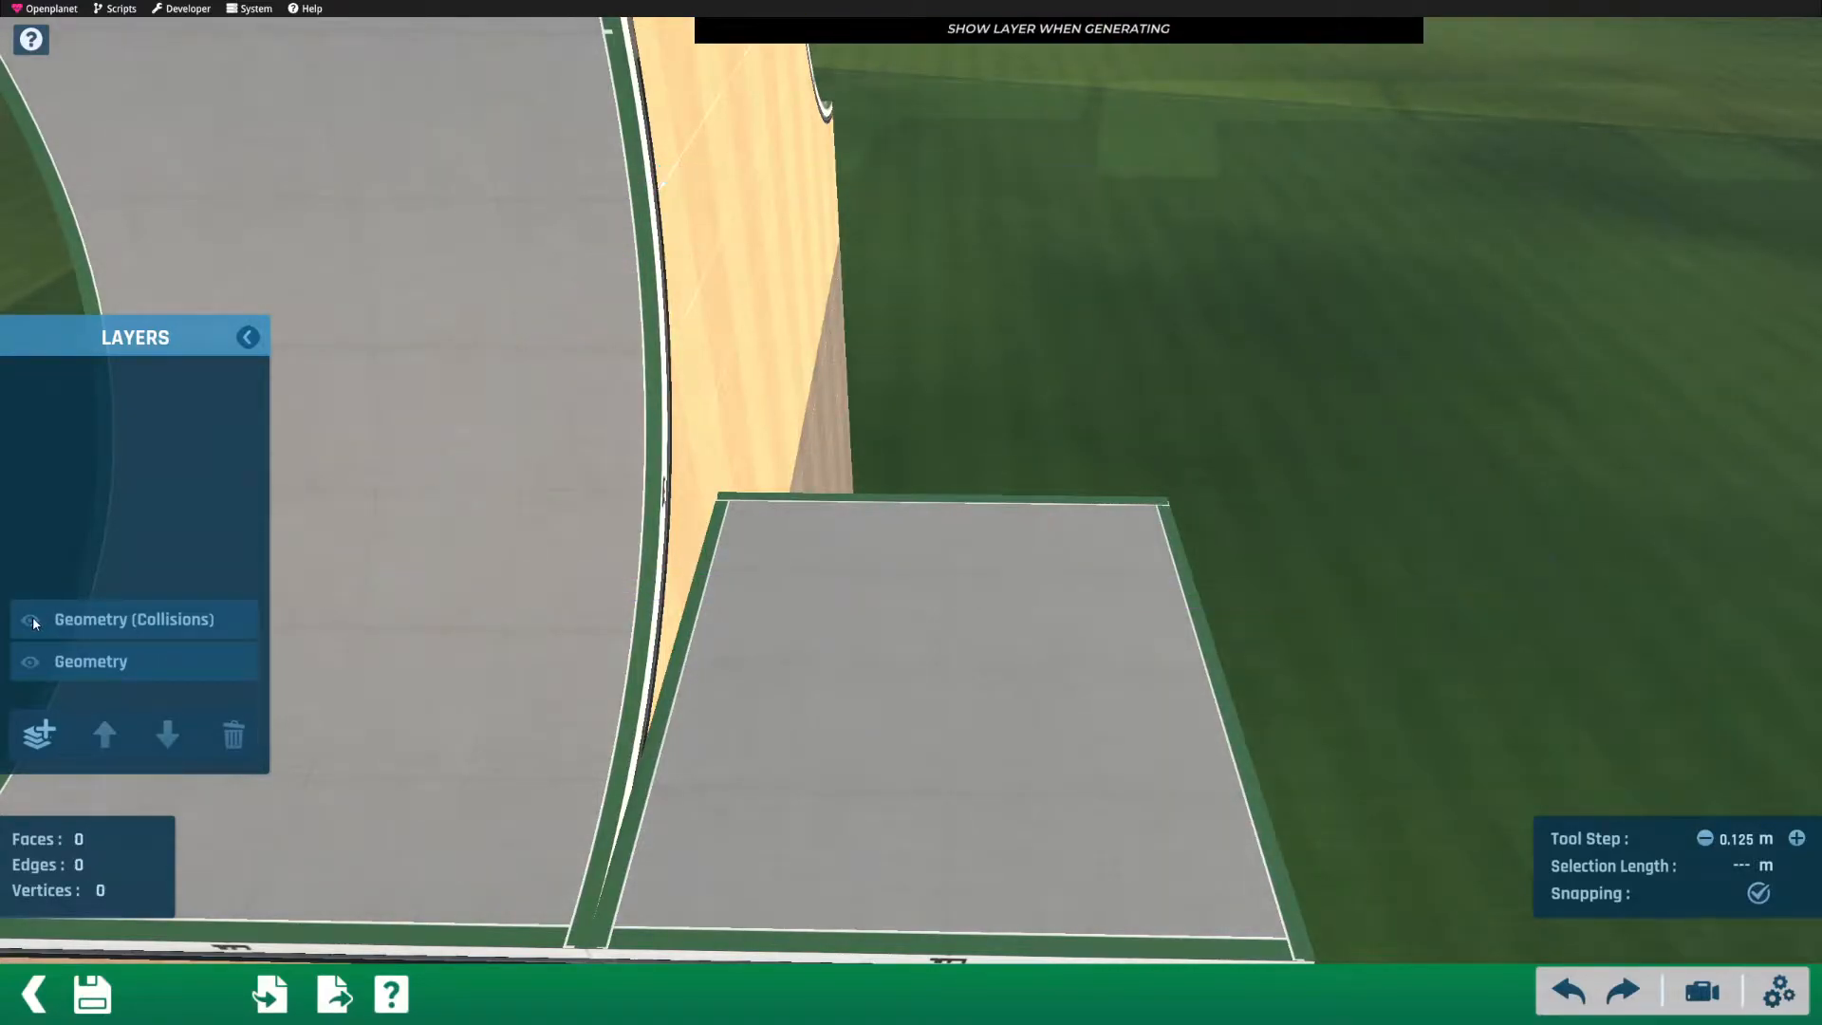
pyautogui.click(32, 620)
pyautogui.click(30, 663)
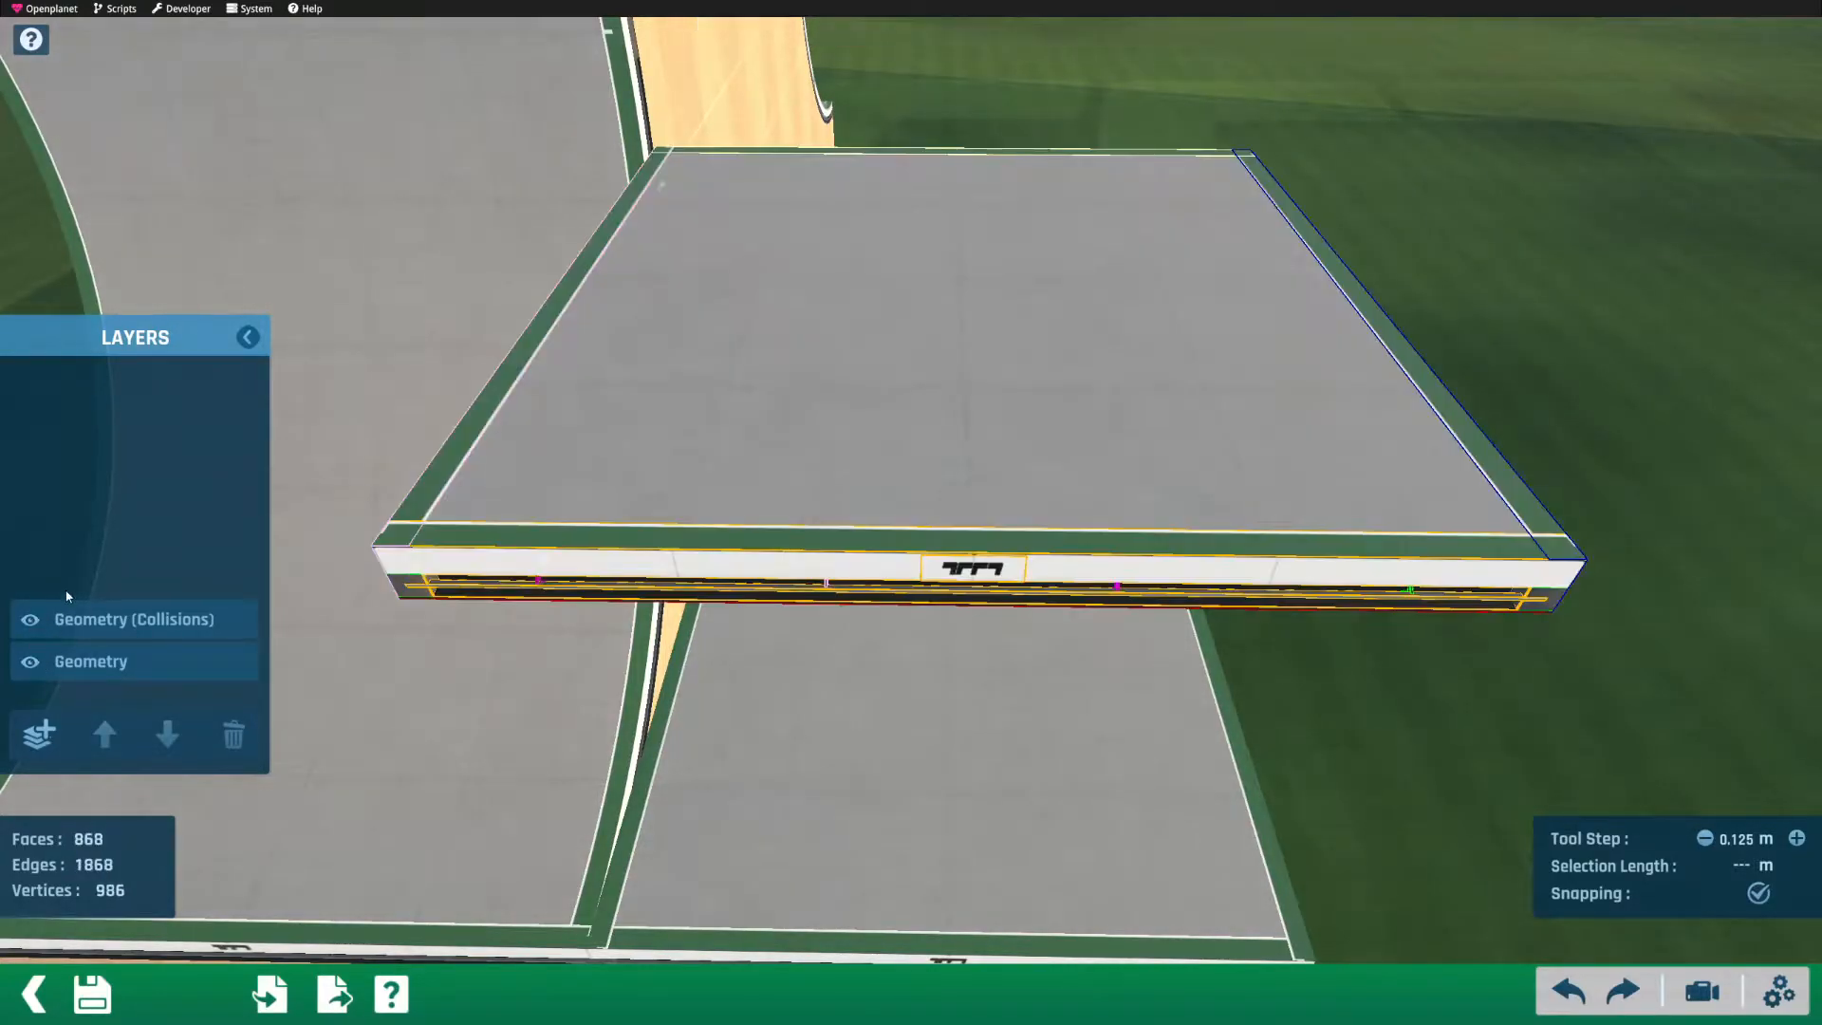
# Step: Open the original Geometry layer for editing and copy the platform's entire top surface, including its border
pyautogui.click(118, 671)
pyautogui.click(233, 662)
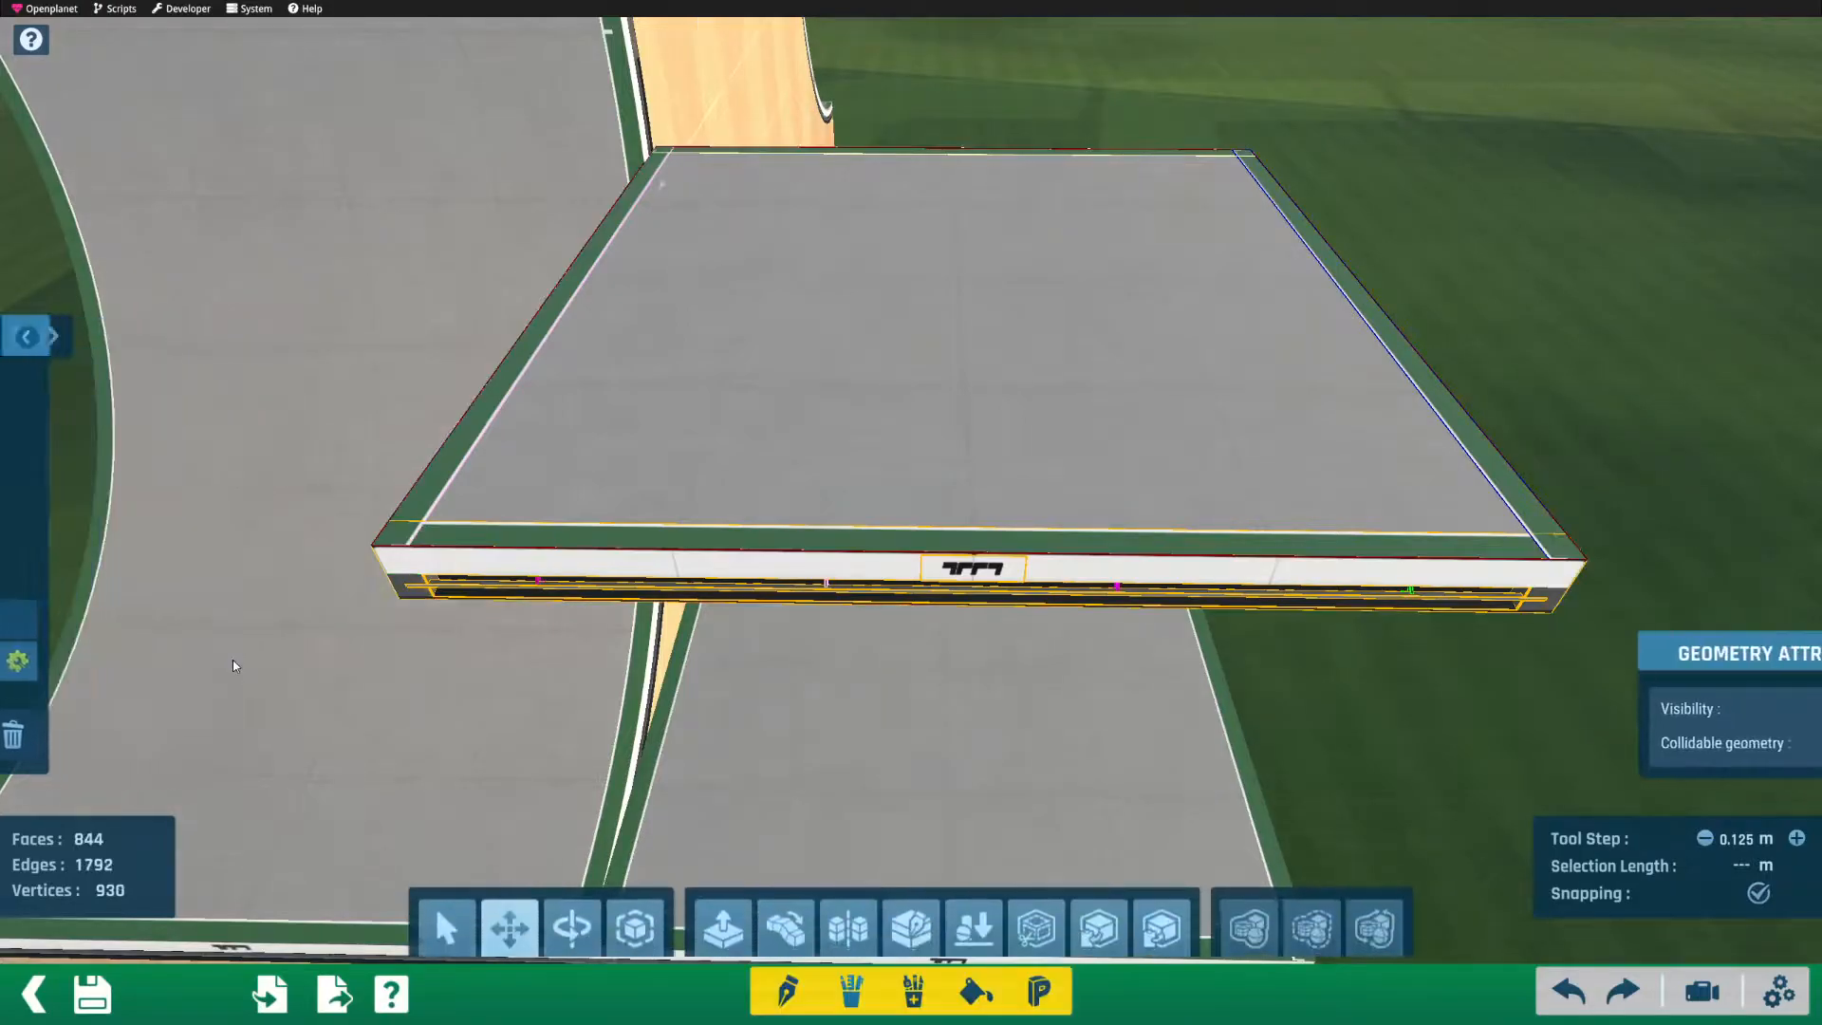
pyautogui.keyDown('alt'); pyautogui.moveTo(998, 369); pyautogui.dragTo(903, 464); pyautogui.keyUp('alt')
pyautogui.keyDown('alt'); pyautogui.moveTo(902, 464); pyautogui.dragTo(832, 469, button='right'); pyautogui.keyUp('alt')
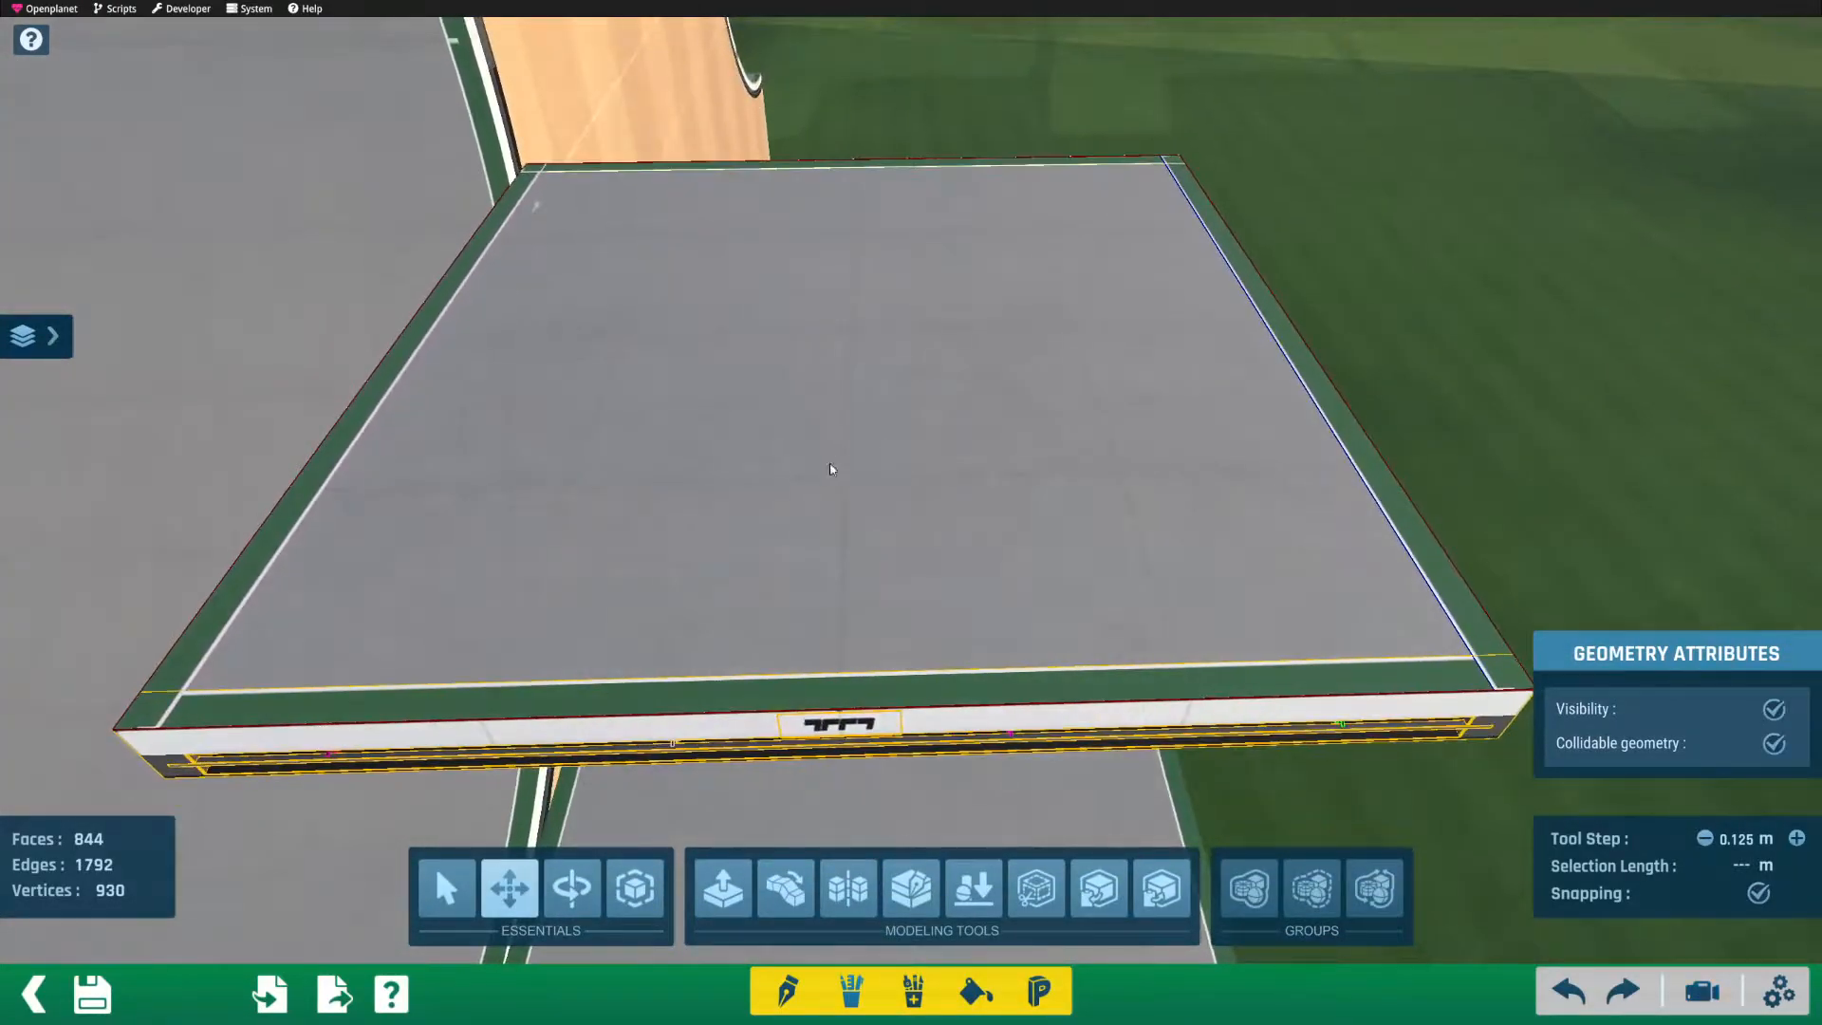
pyautogui.click(883, 312)
pyautogui.keyDown('alt'); pyautogui.moveTo(1020, 420); pyautogui.dragTo(753, 383, button='right'); pyautogui.keyUp('alt')
pyautogui.scroll(-2, 914, 345)
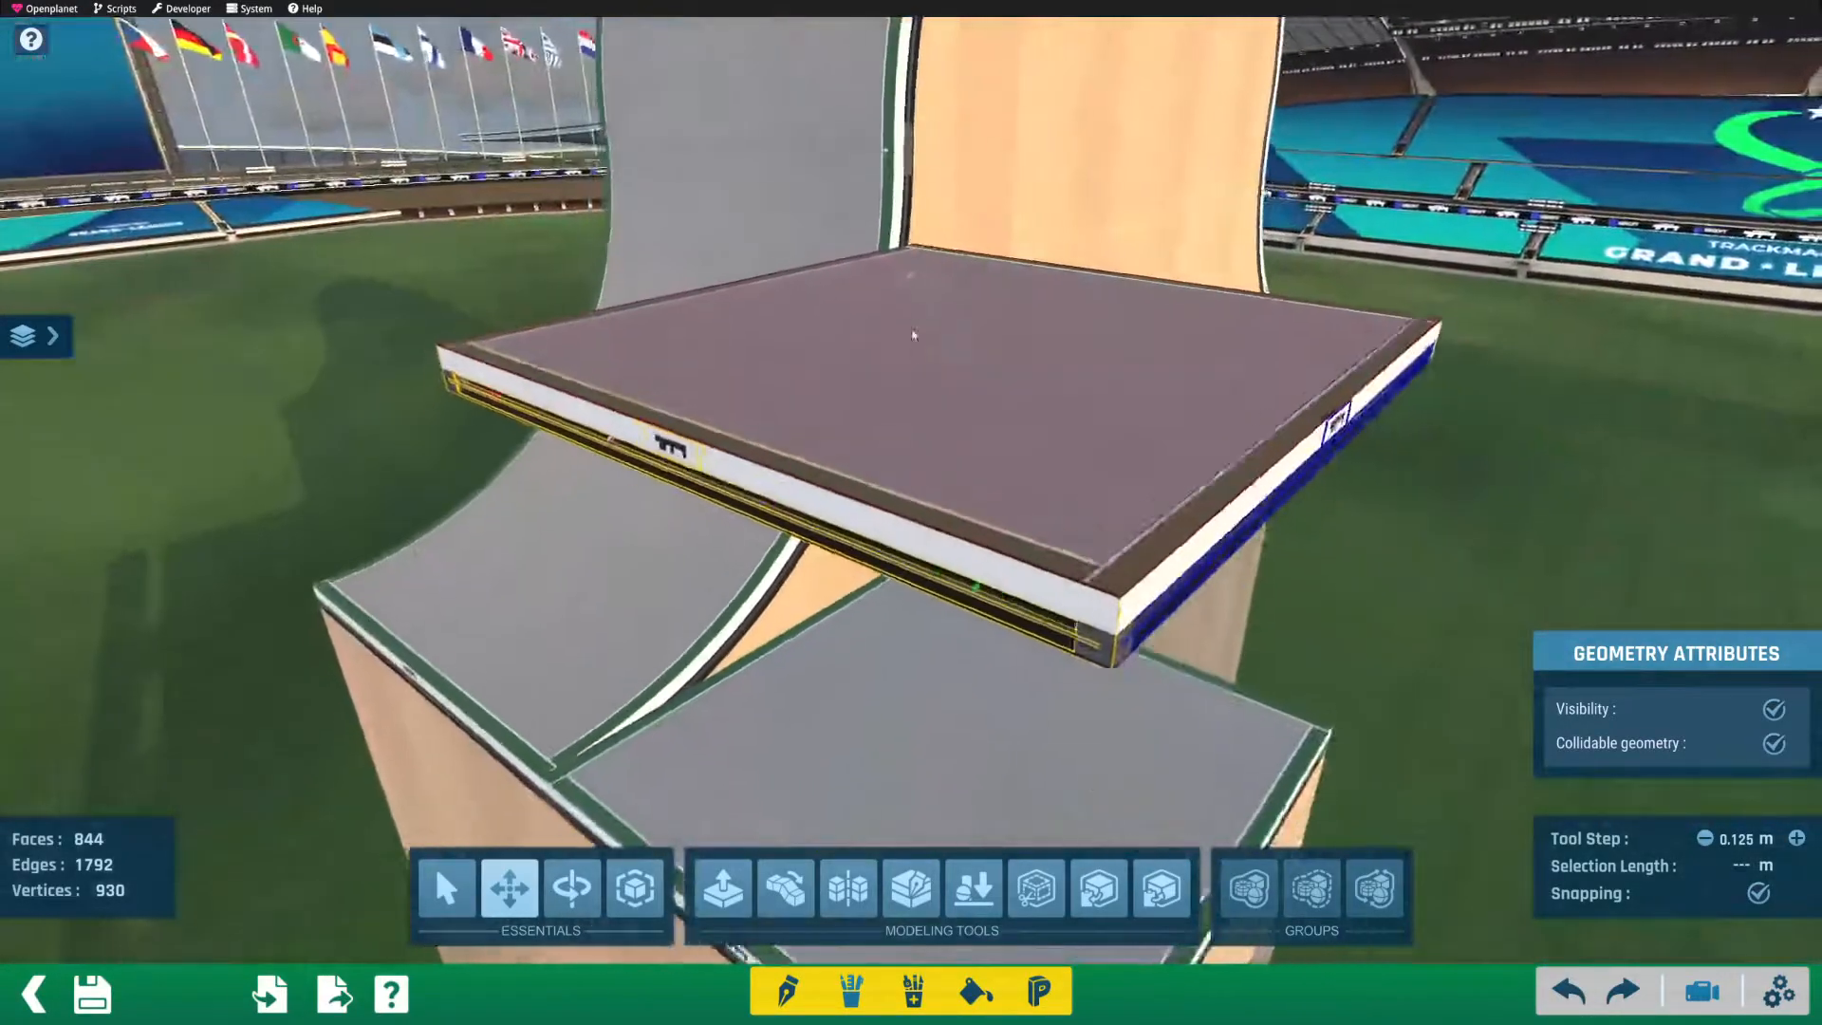
pyautogui.keyDown('alt'); pyautogui.moveTo(951, 562); pyautogui.dragTo(678, 483, button='right'); pyautogui.keyUp('alt')
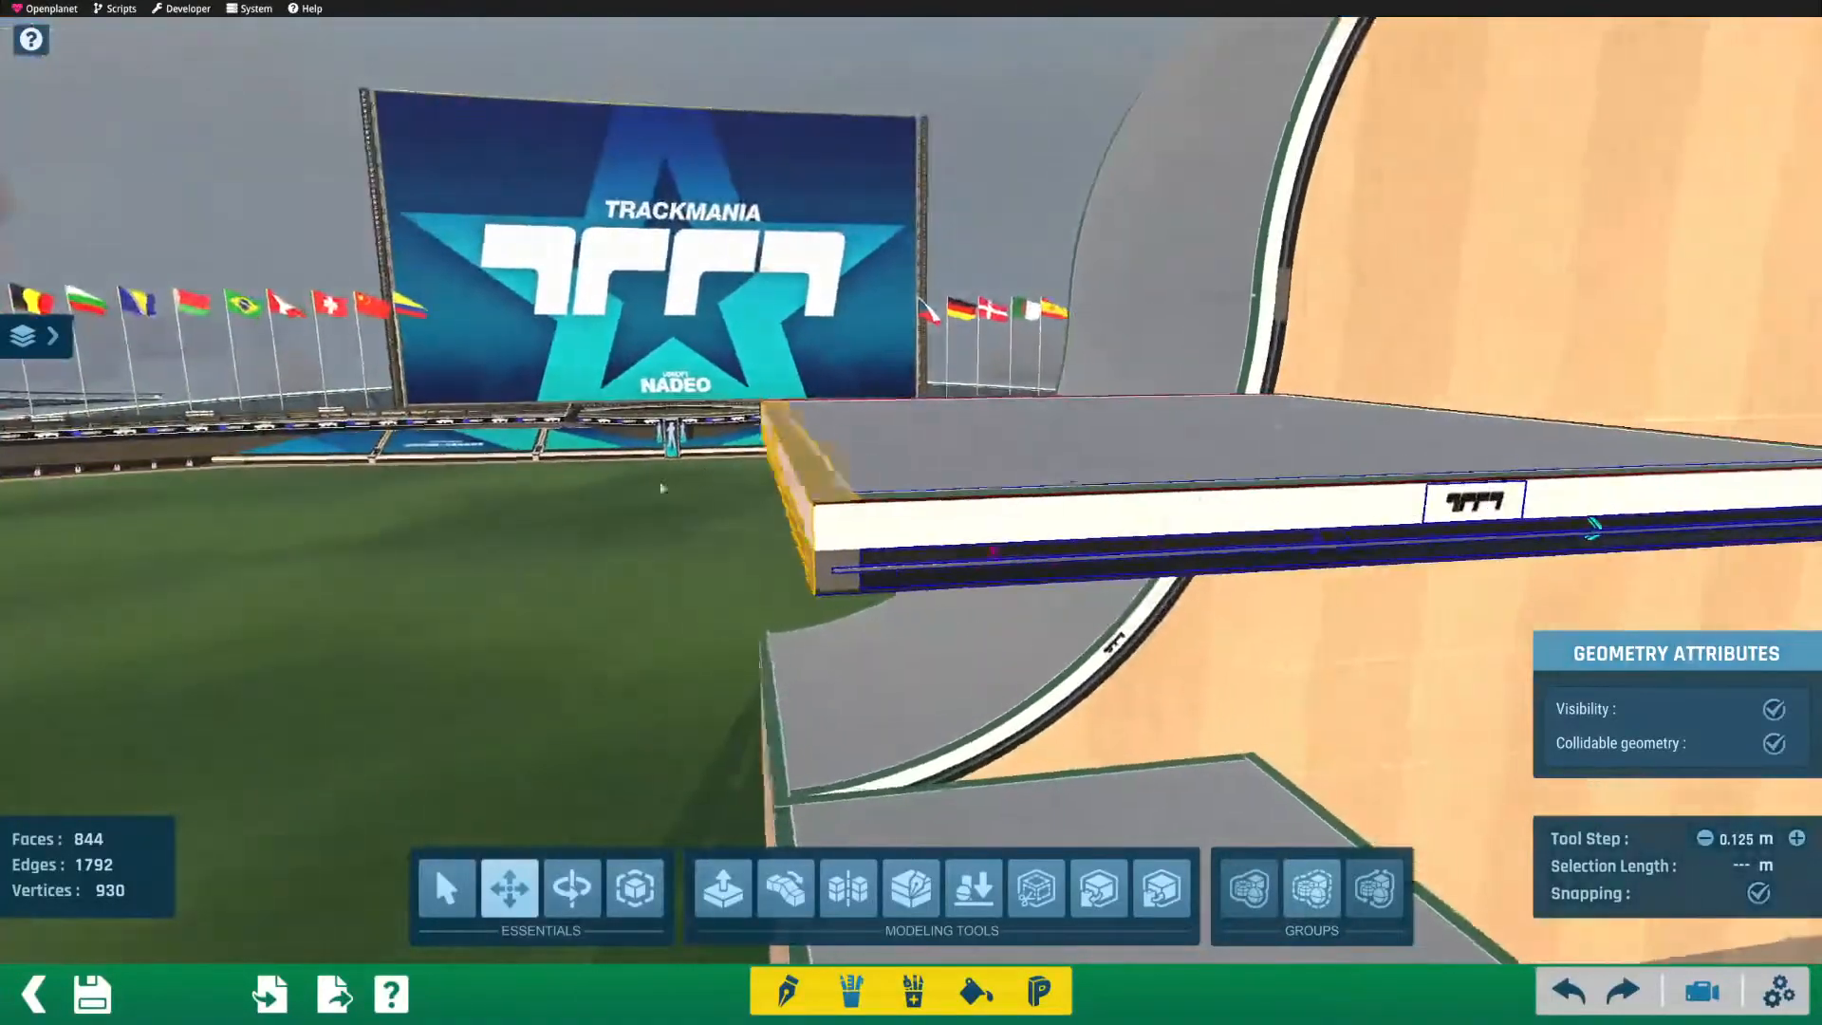
pyautogui.keyDown('alt'); pyautogui.moveTo(678, 482); pyautogui.dragTo(560, 496); pyautogui.keyUp('alt')
pyautogui.keyDown('alt'); pyautogui.moveTo(1234, 508); pyautogui.dragTo(1613, 444, button='right'); pyautogui.keyUp('alt')
pyautogui.keyDown('alt'); pyautogui.moveTo(806, 436); pyautogui.dragTo(1357, 418, button='right'); pyautogui.keyUp('alt')
pyautogui.keyDown('alt'); pyautogui.moveTo(647, 638); pyautogui.dragTo(1129, 389, button='right'); pyautogui.keyUp('alt')
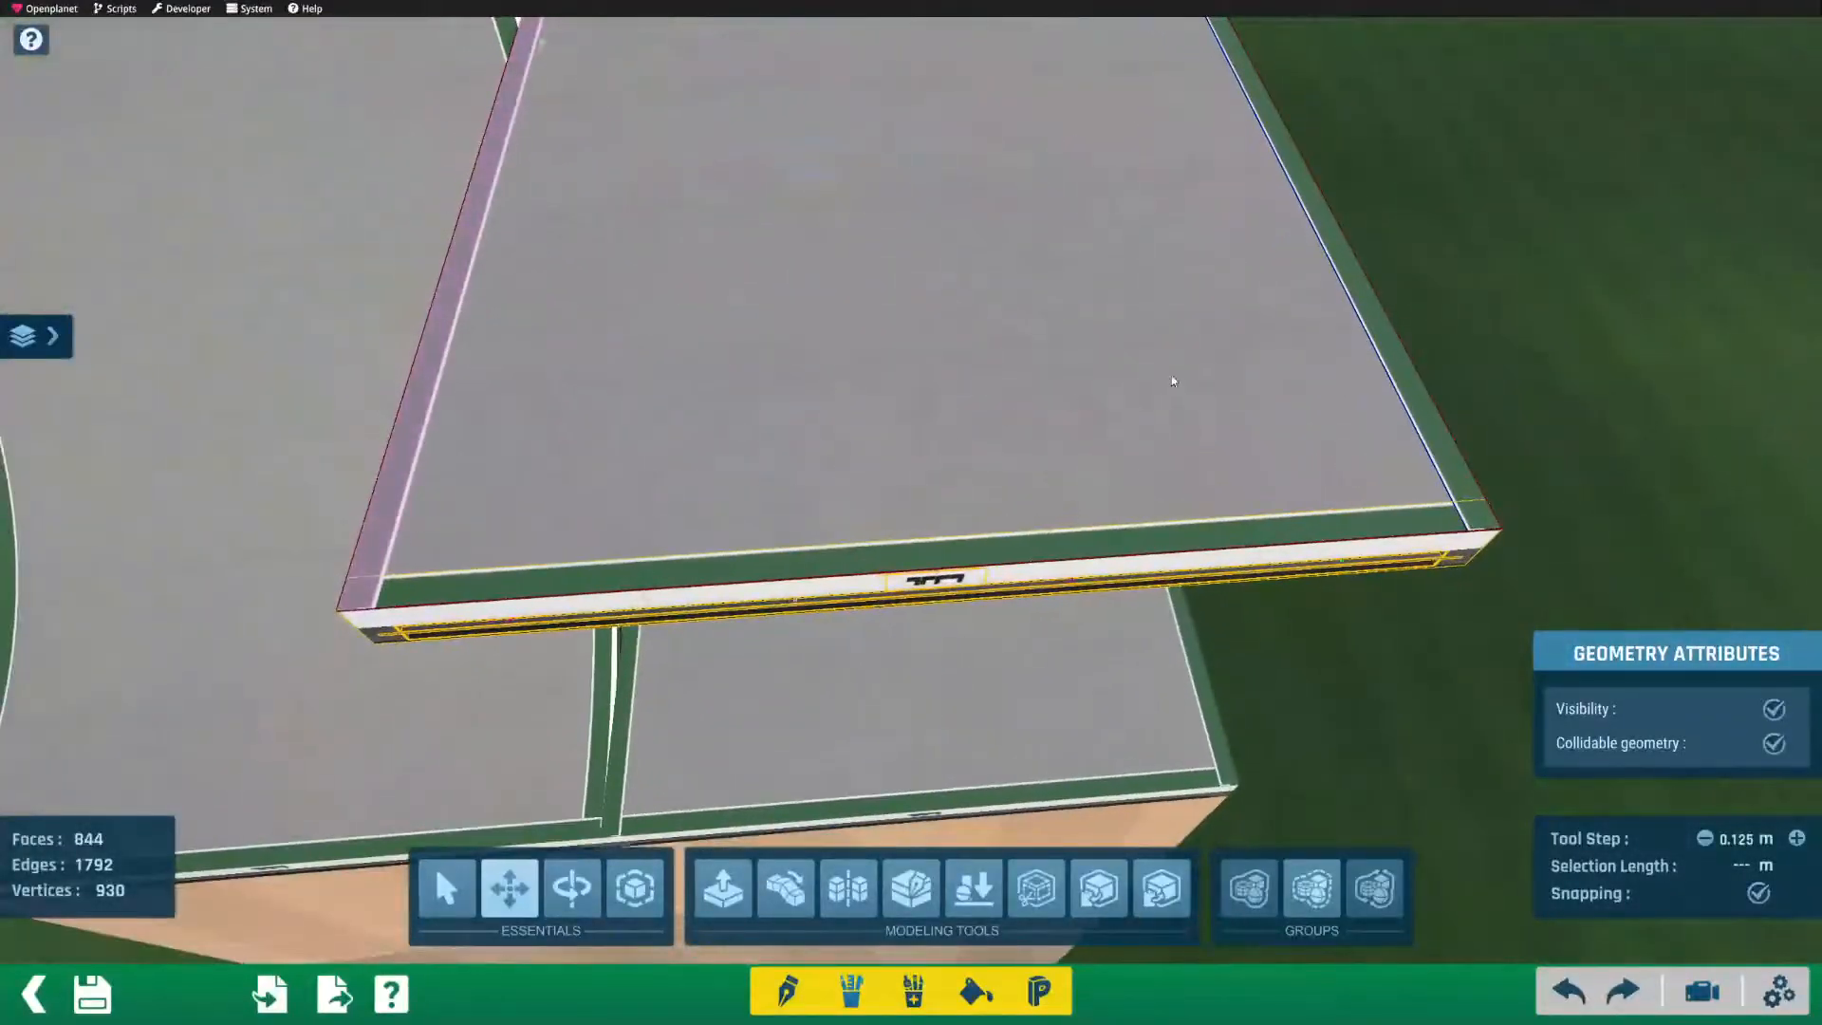
pyautogui.keyDown('alt'); pyautogui.moveTo(1547, 225); pyautogui.dragTo(1452, 95, button='right'); pyautogui.keyUp('alt')
pyautogui.scroll(1, 937, 334)
pyautogui.keyDown('alt'); pyautogui.moveTo(939, 329); pyautogui.dragTo(905, 307); pyautogui.keyUp('alt')
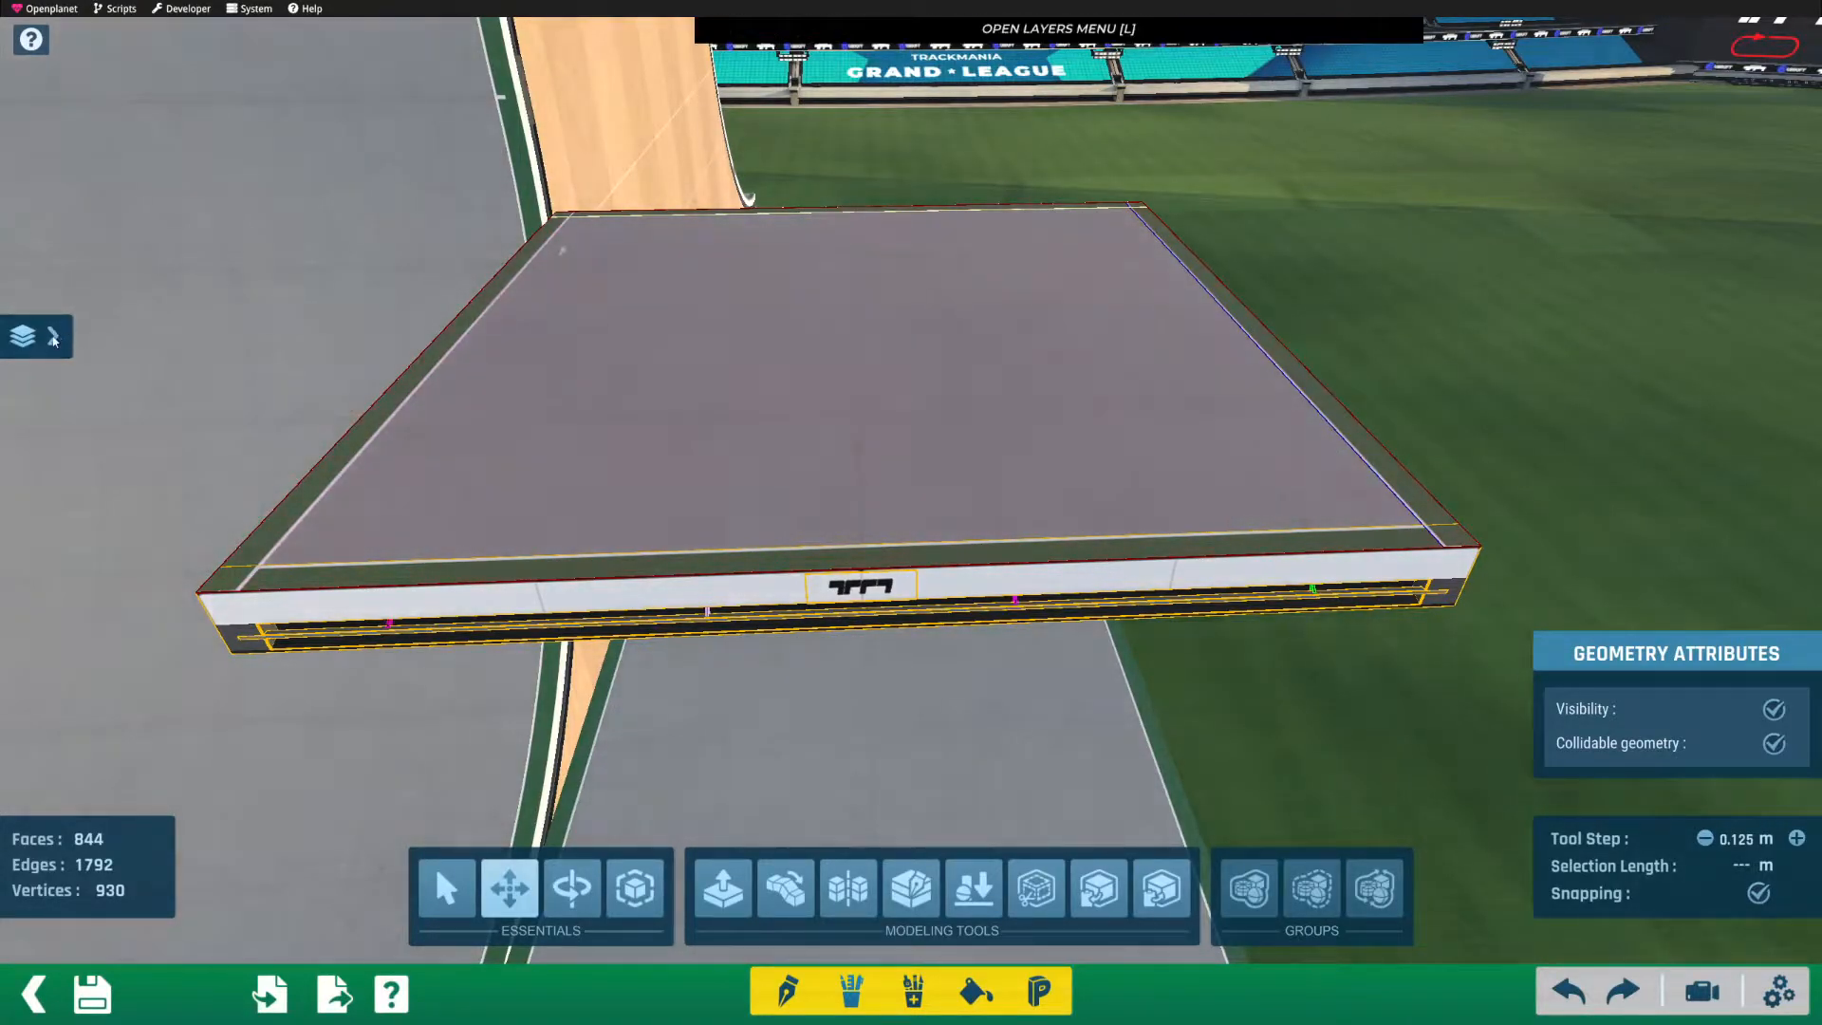
# Step: Add a new layer of type Geometry and paste the copied top surface into it at its original position
pyautogui.click(49, 336)
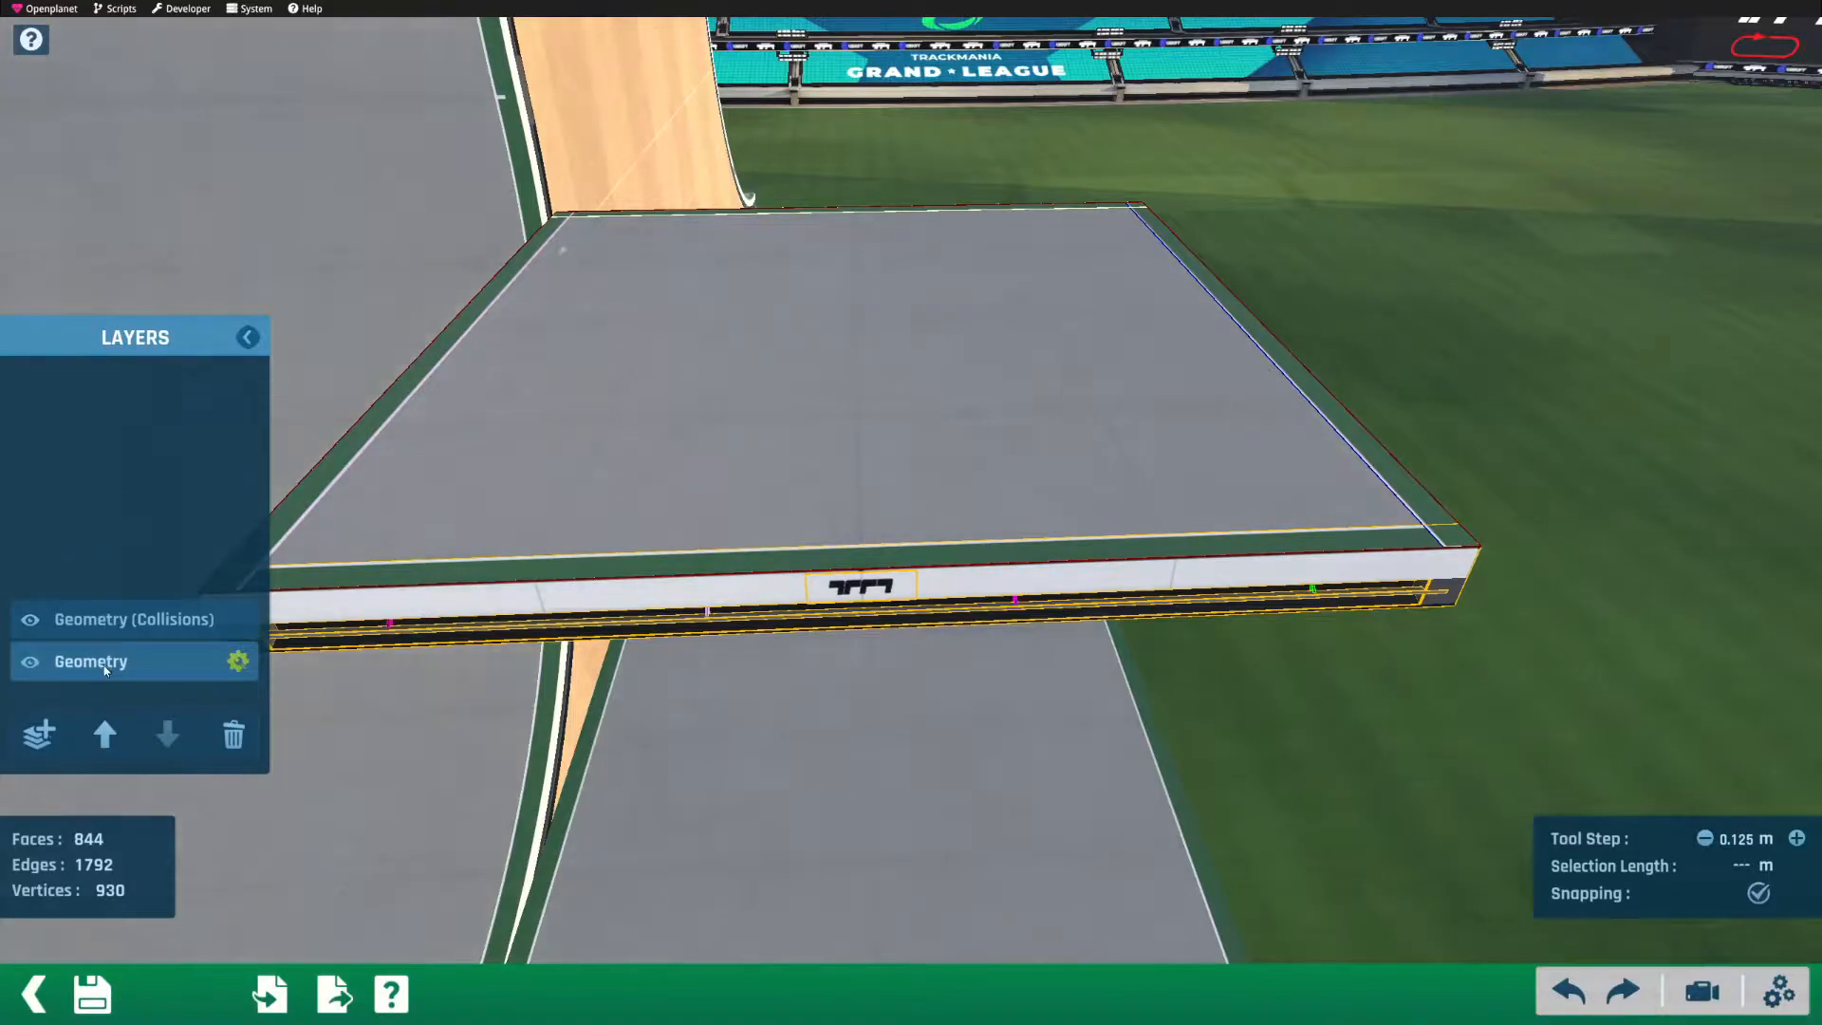
pyautogui.click(38, 734)
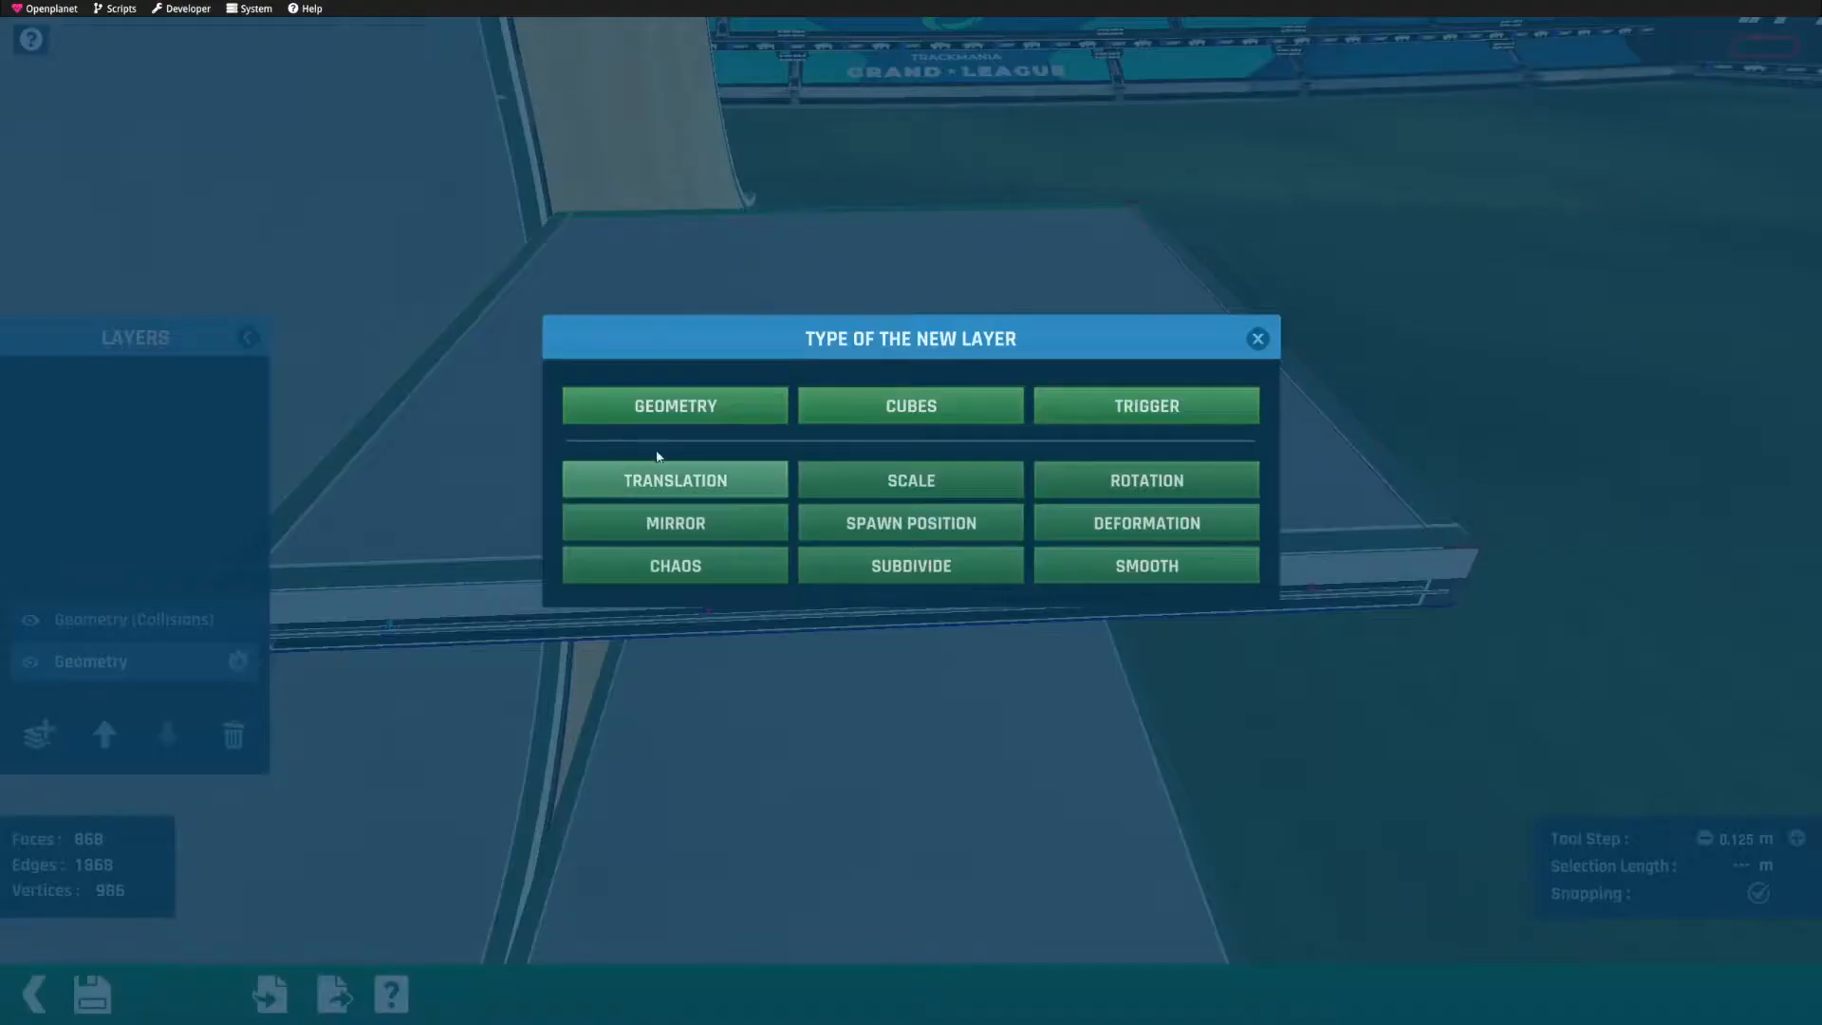
pyautogui.click(675, 404)
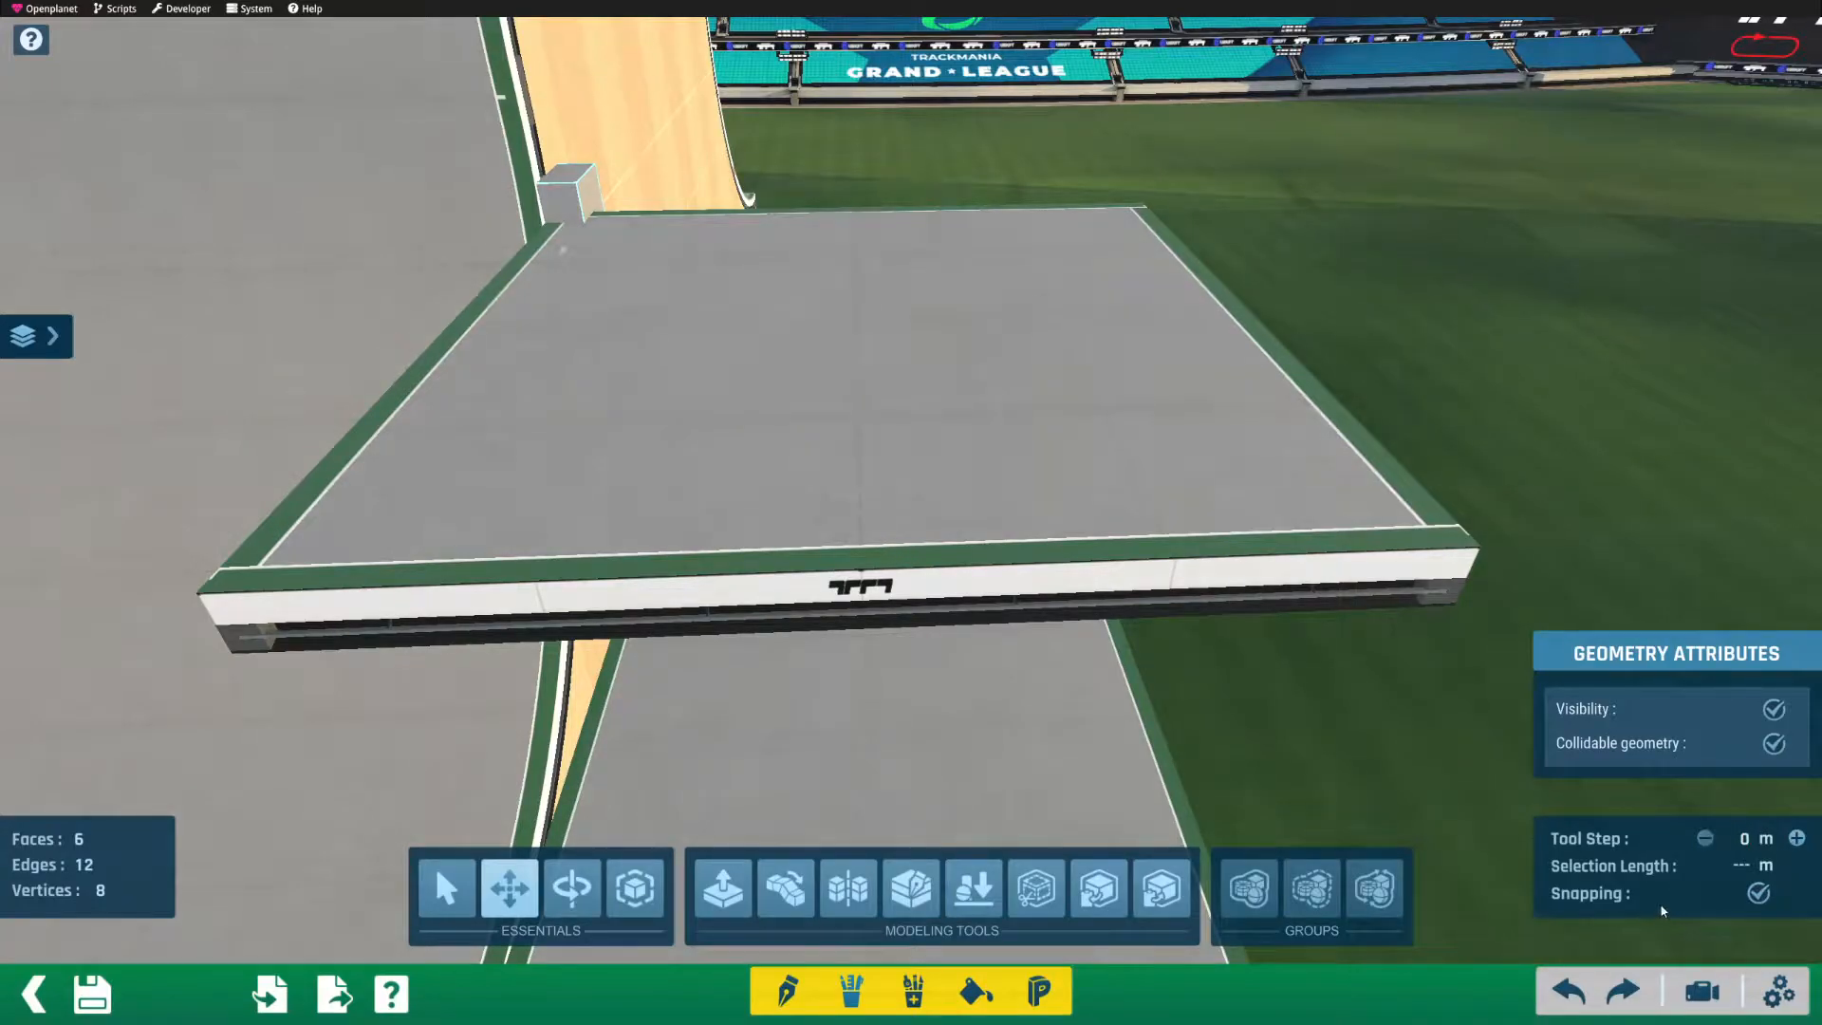
pyautogui.keyDown('alt'); pyautogui.moveTo(1157, 322); pyautogui.dragTo(1146, 331, button='right'); pyautogui.keyUp('alt')
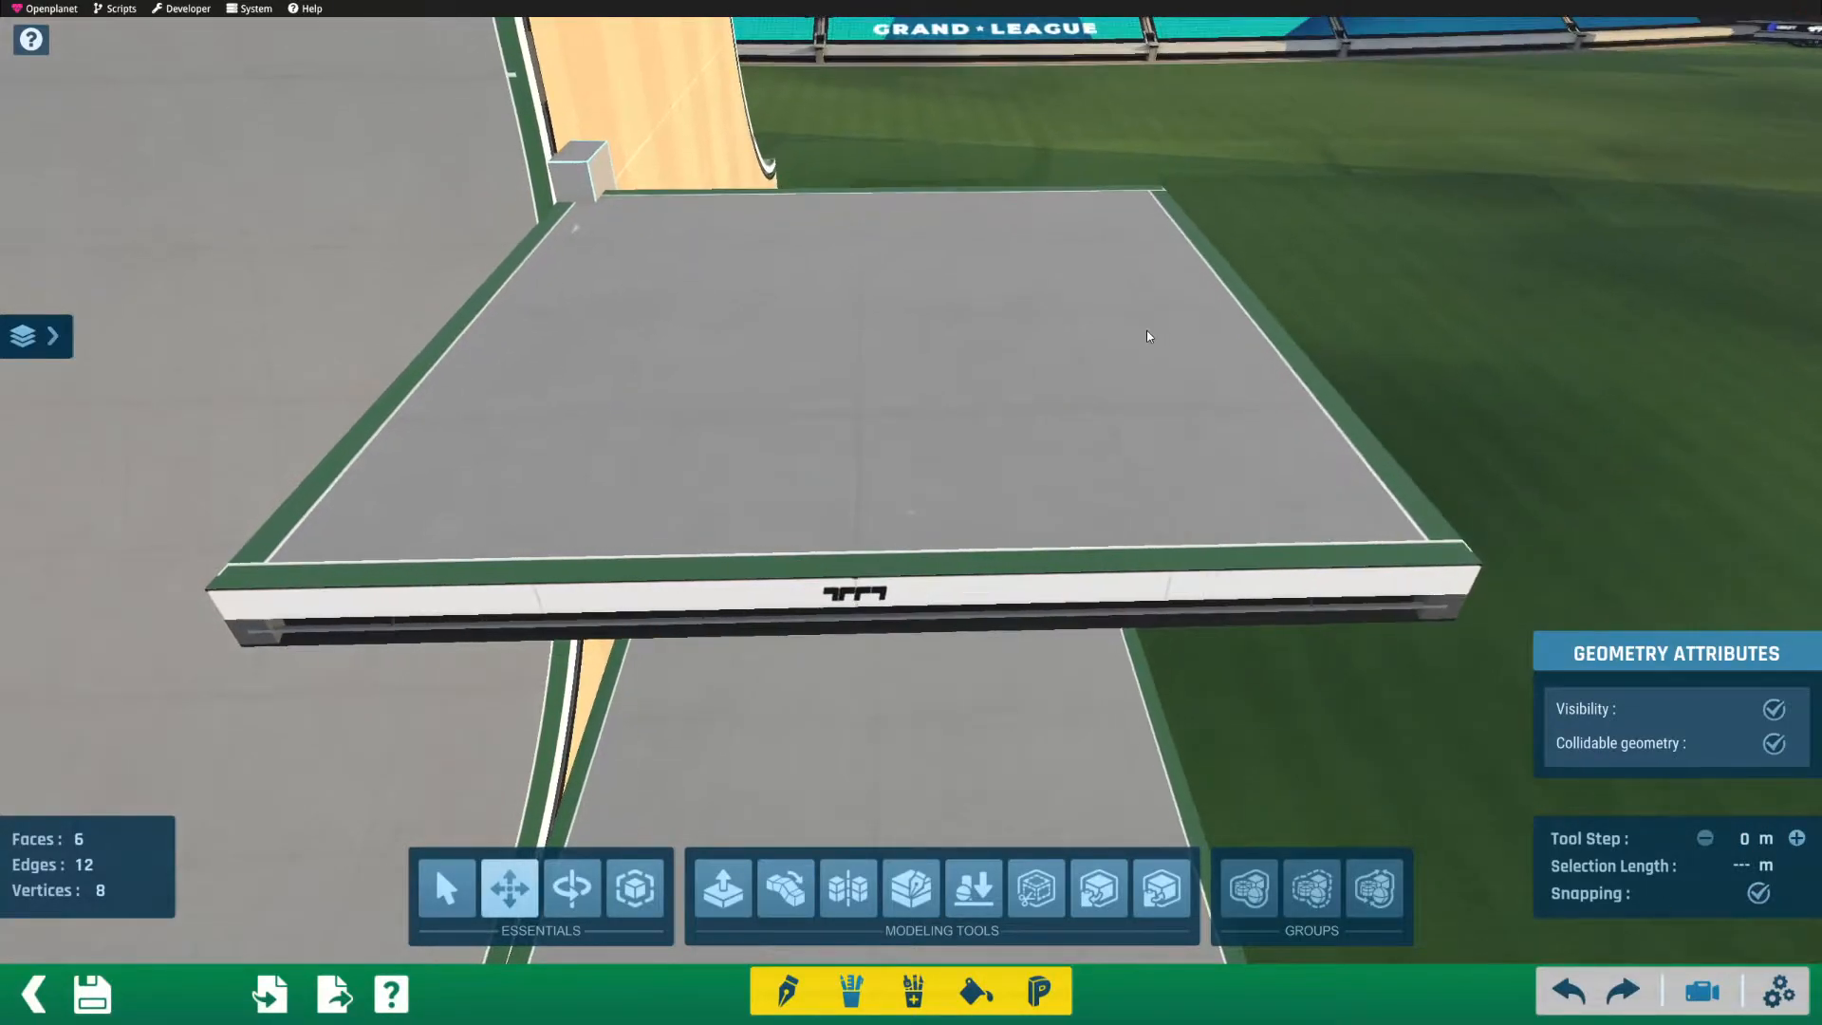
pyautogui.click(982, 256)
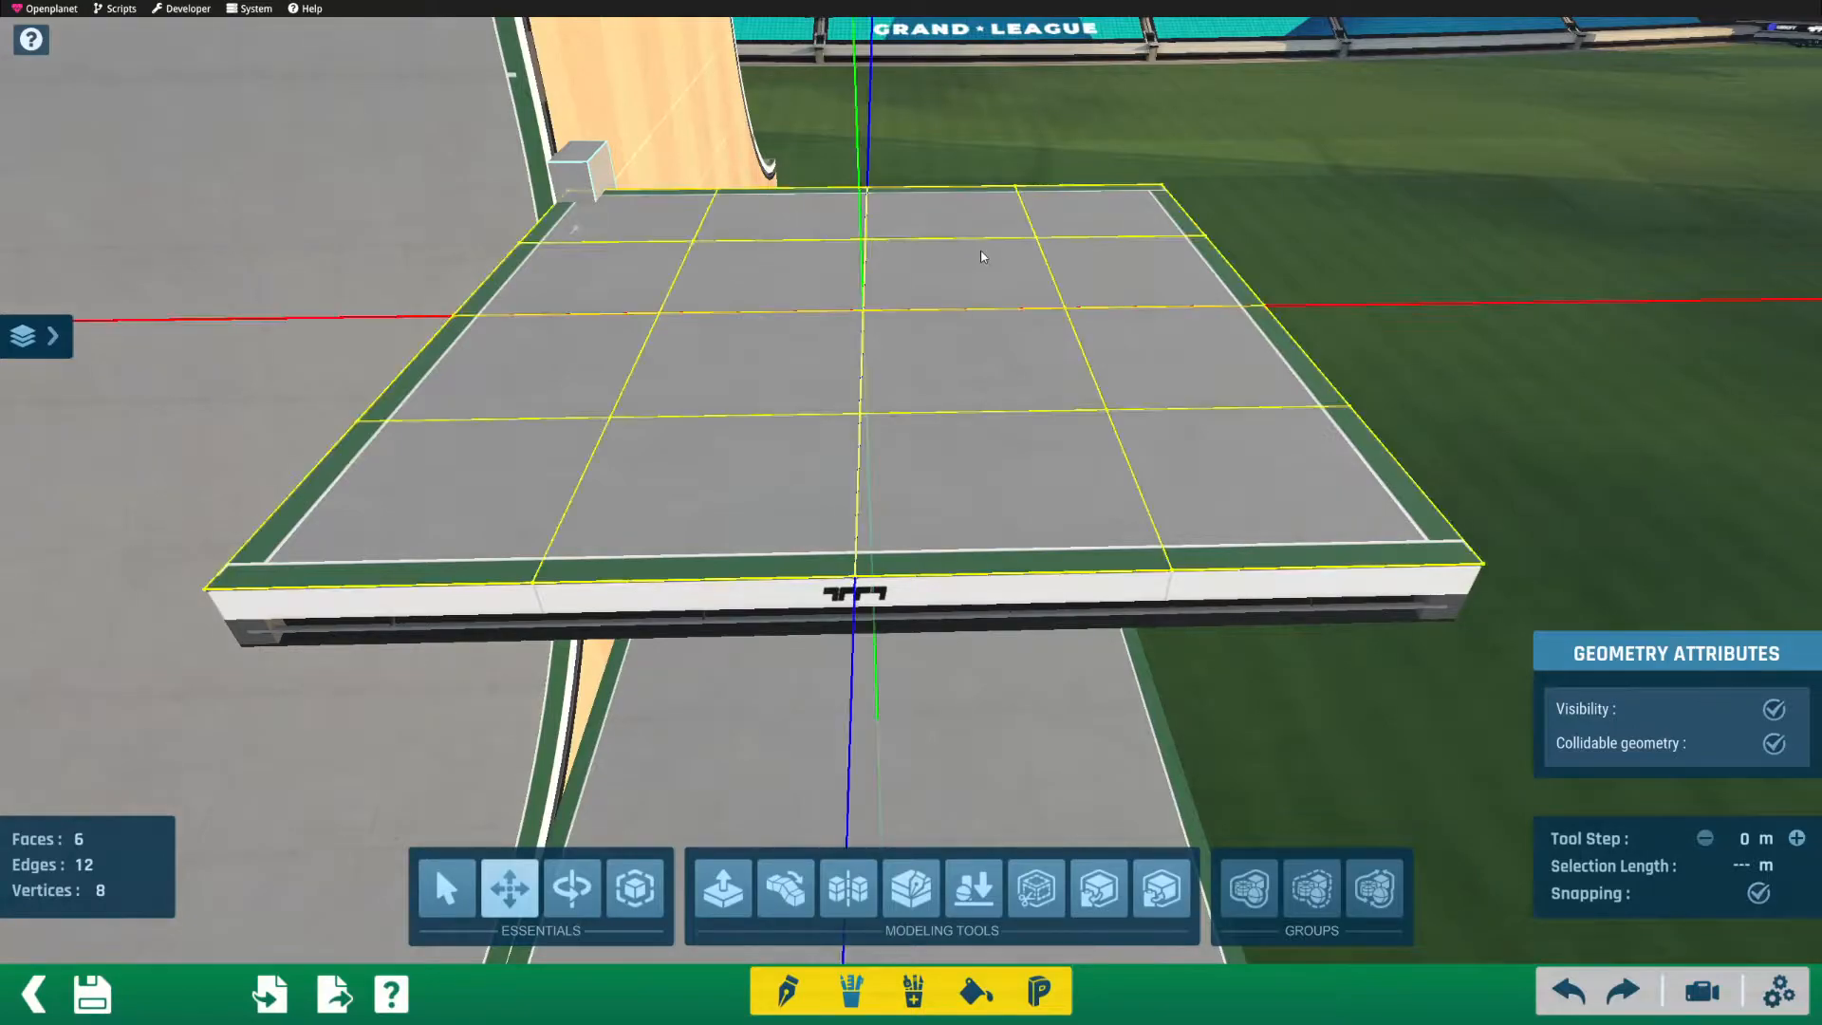
pyautogui.click(1450, 210)
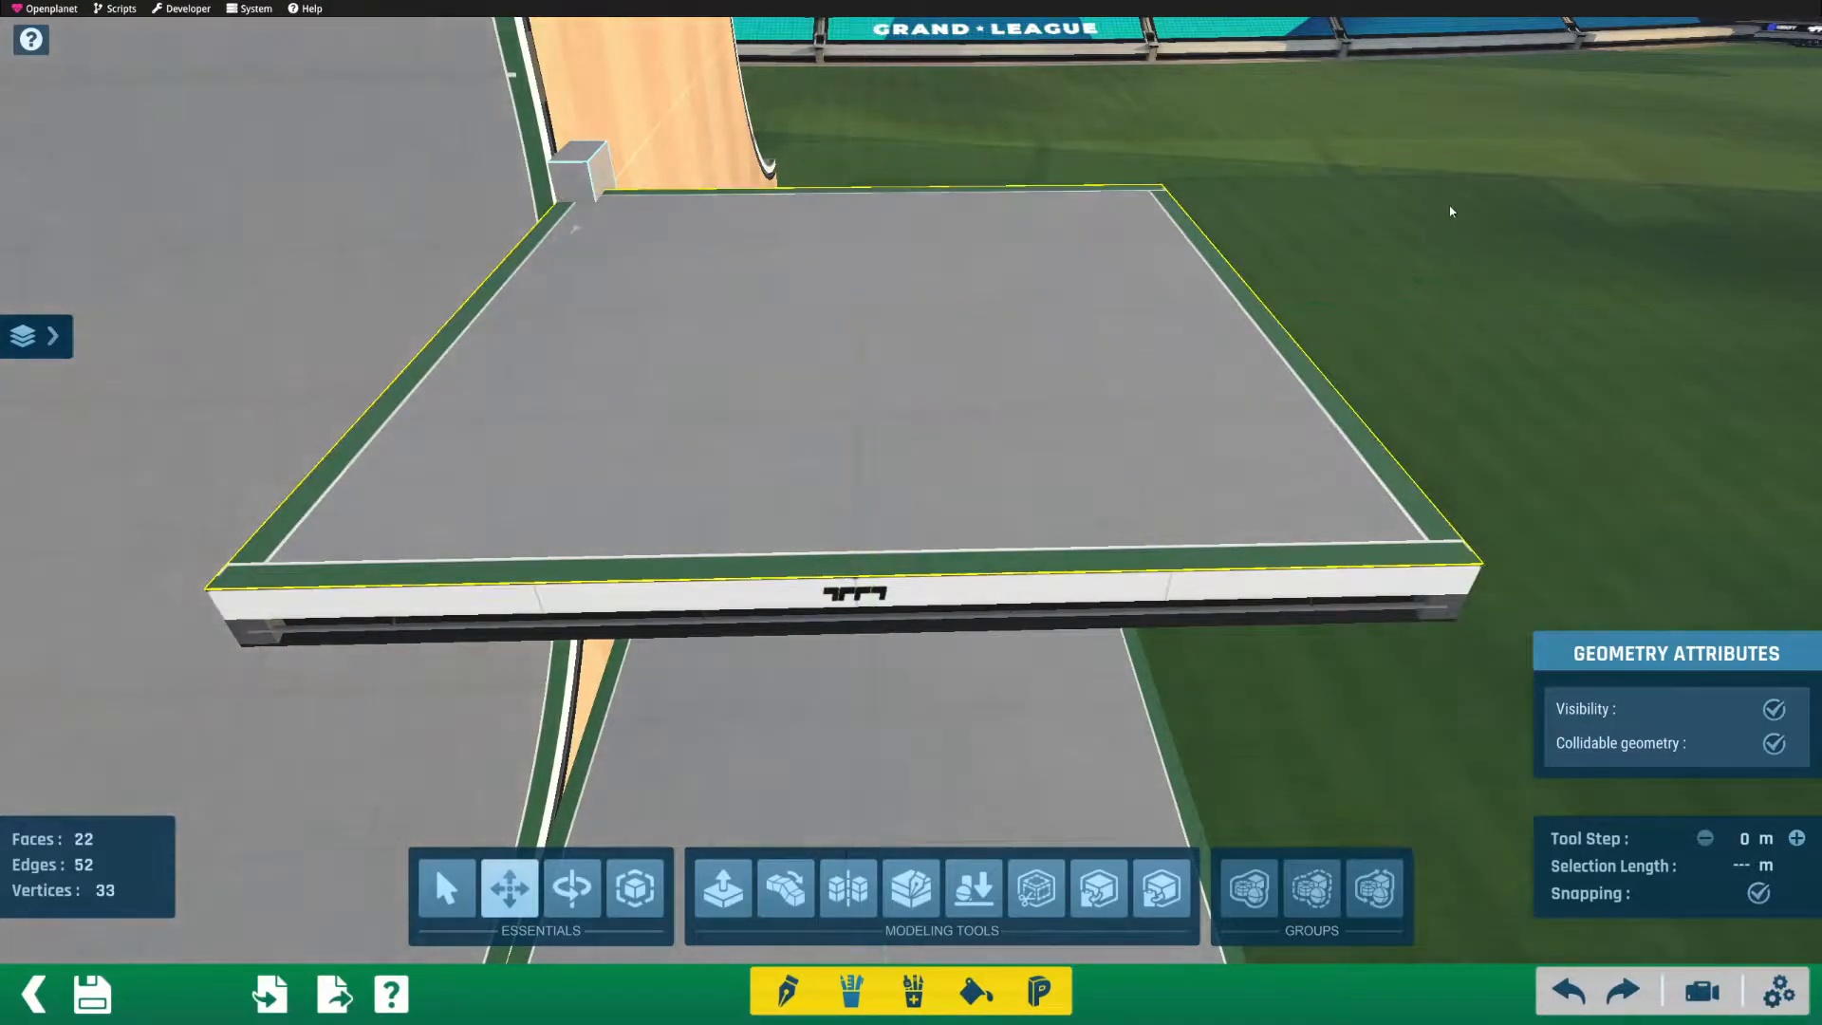
# Step: Delete the default cube at the platform's far corner from the new Geometry layer
pyautogui.scroll(5, 864, 443)
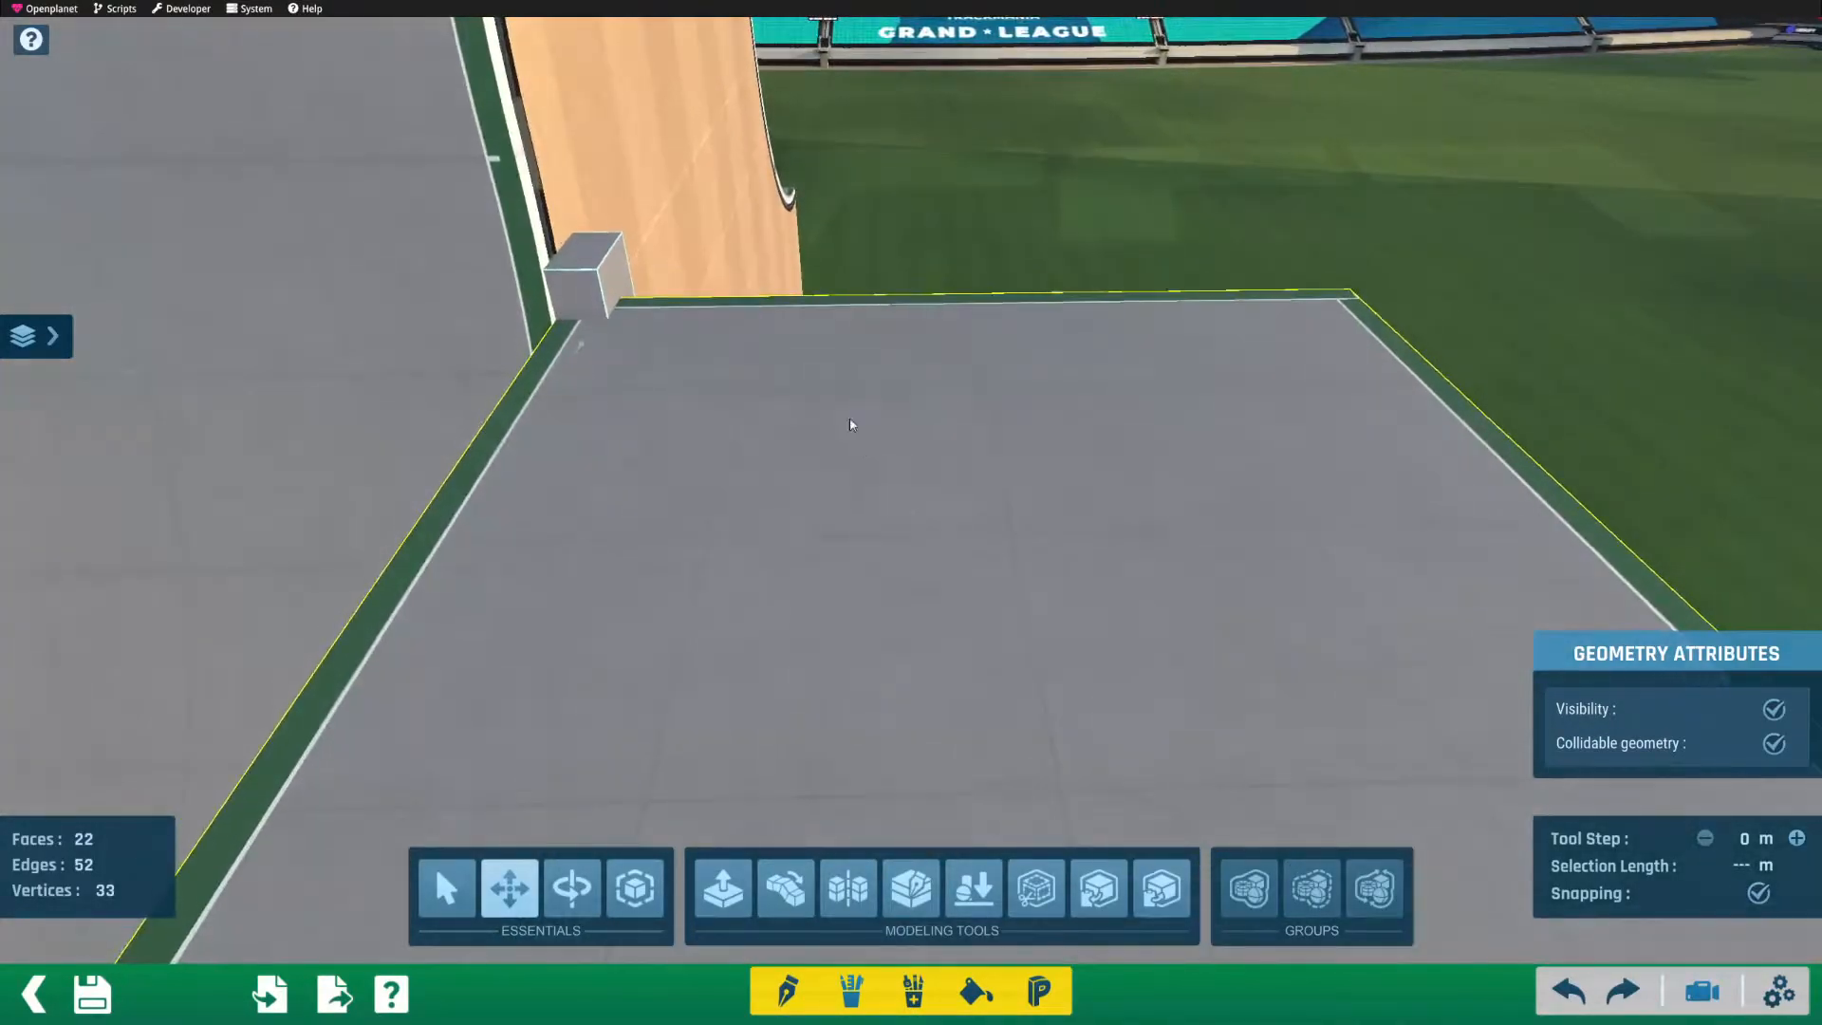
pyautogui.moveTo(606, 397); pyautogui.dragTo(680, 354, button='right')
pyautogui.scroll(-4, 862, 207)
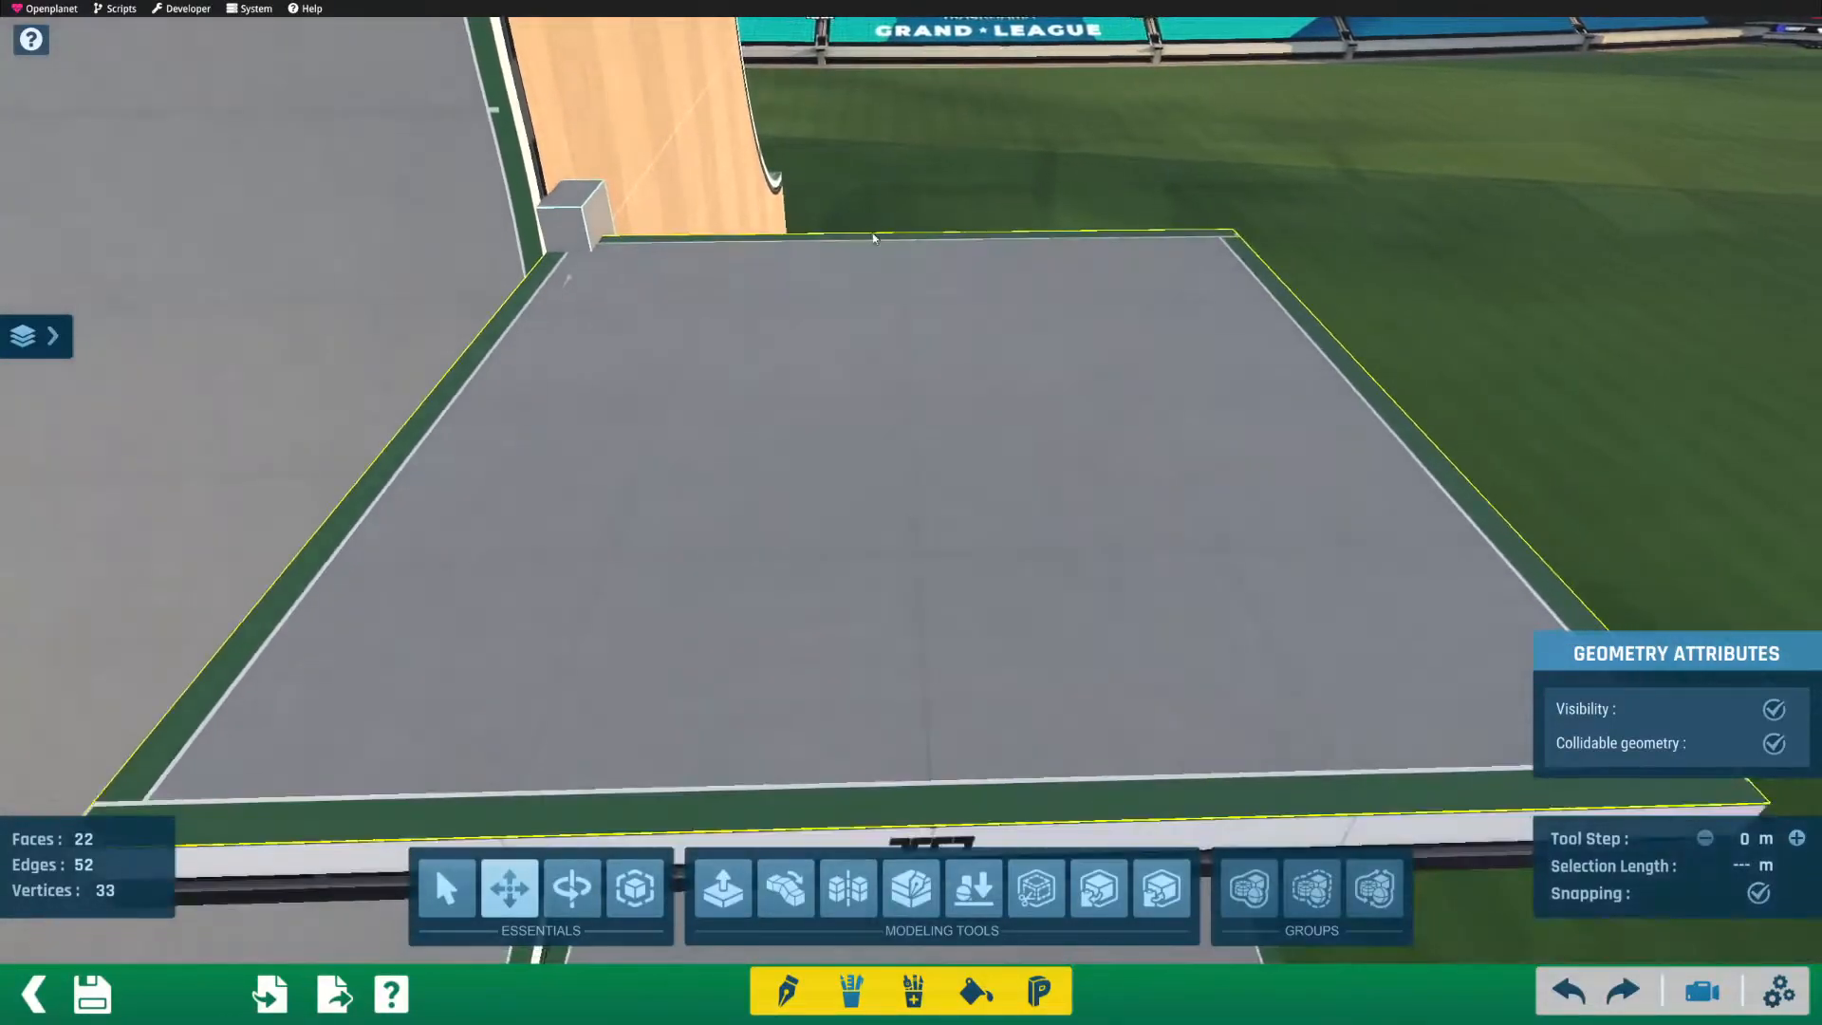
pyautogui.scroll(2, 885, 208)
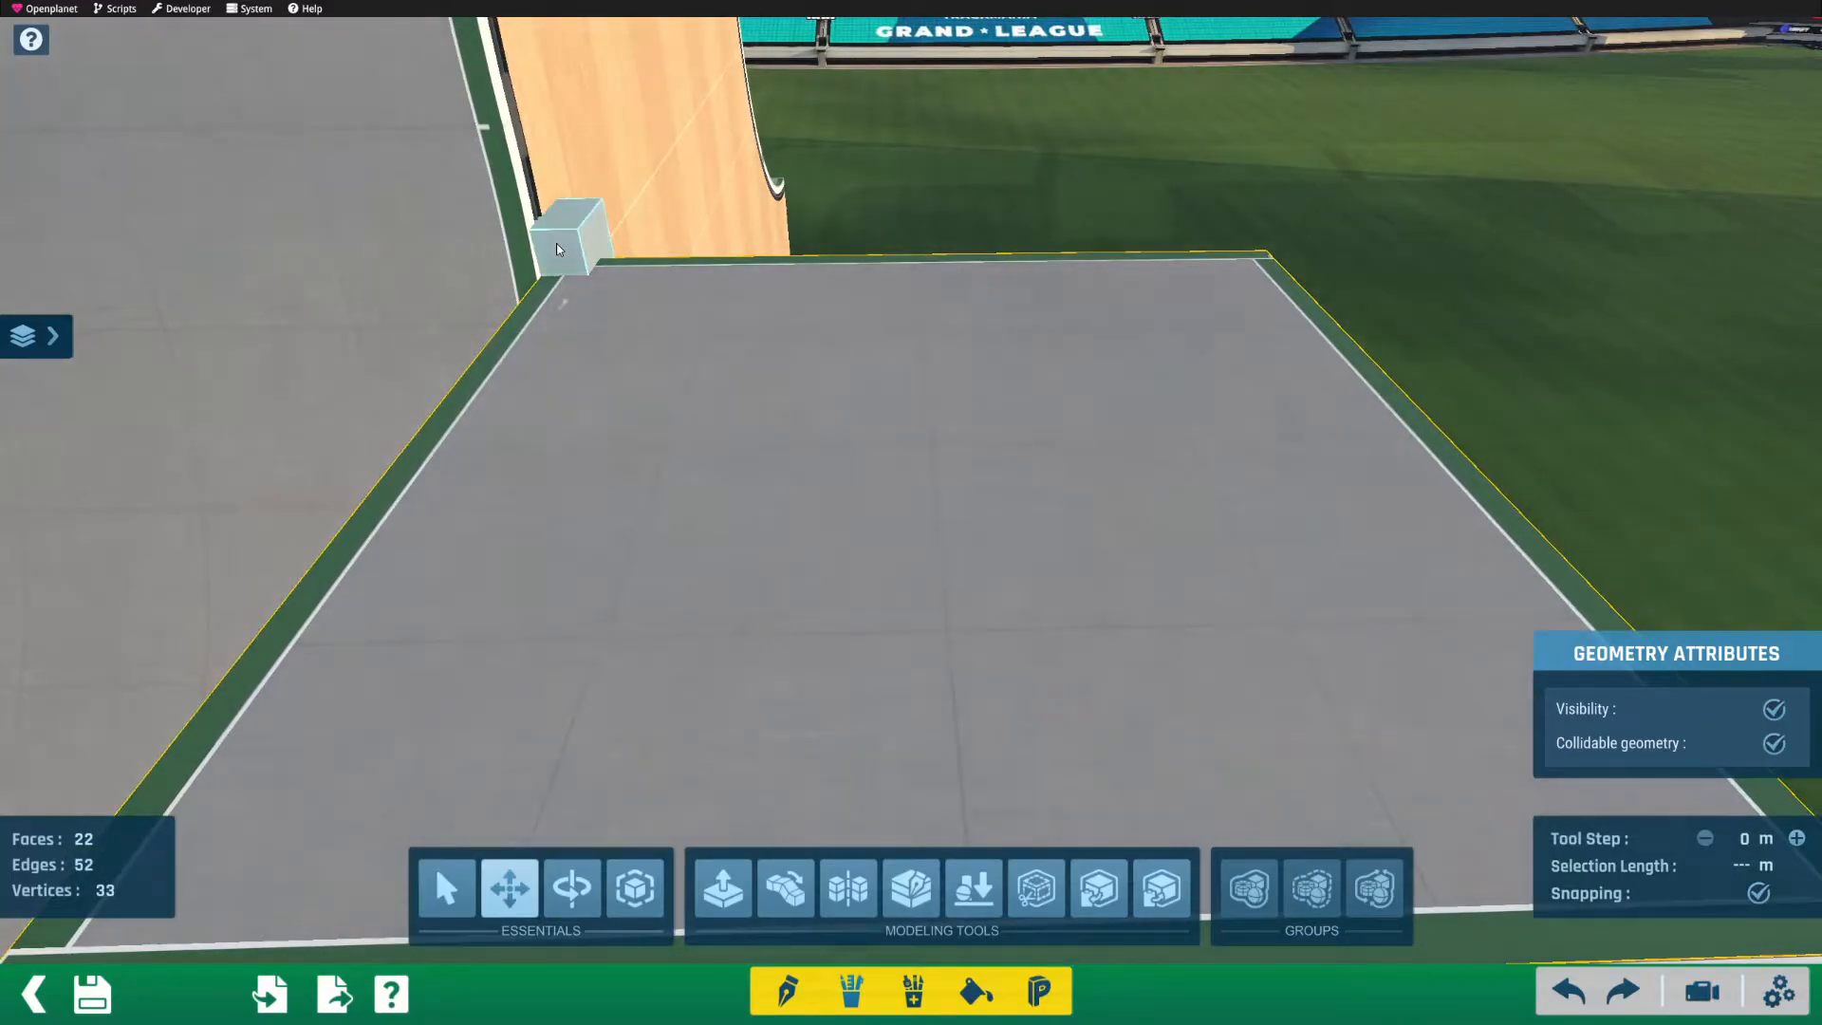
pyautogui.scroll(-3, 769, 228)
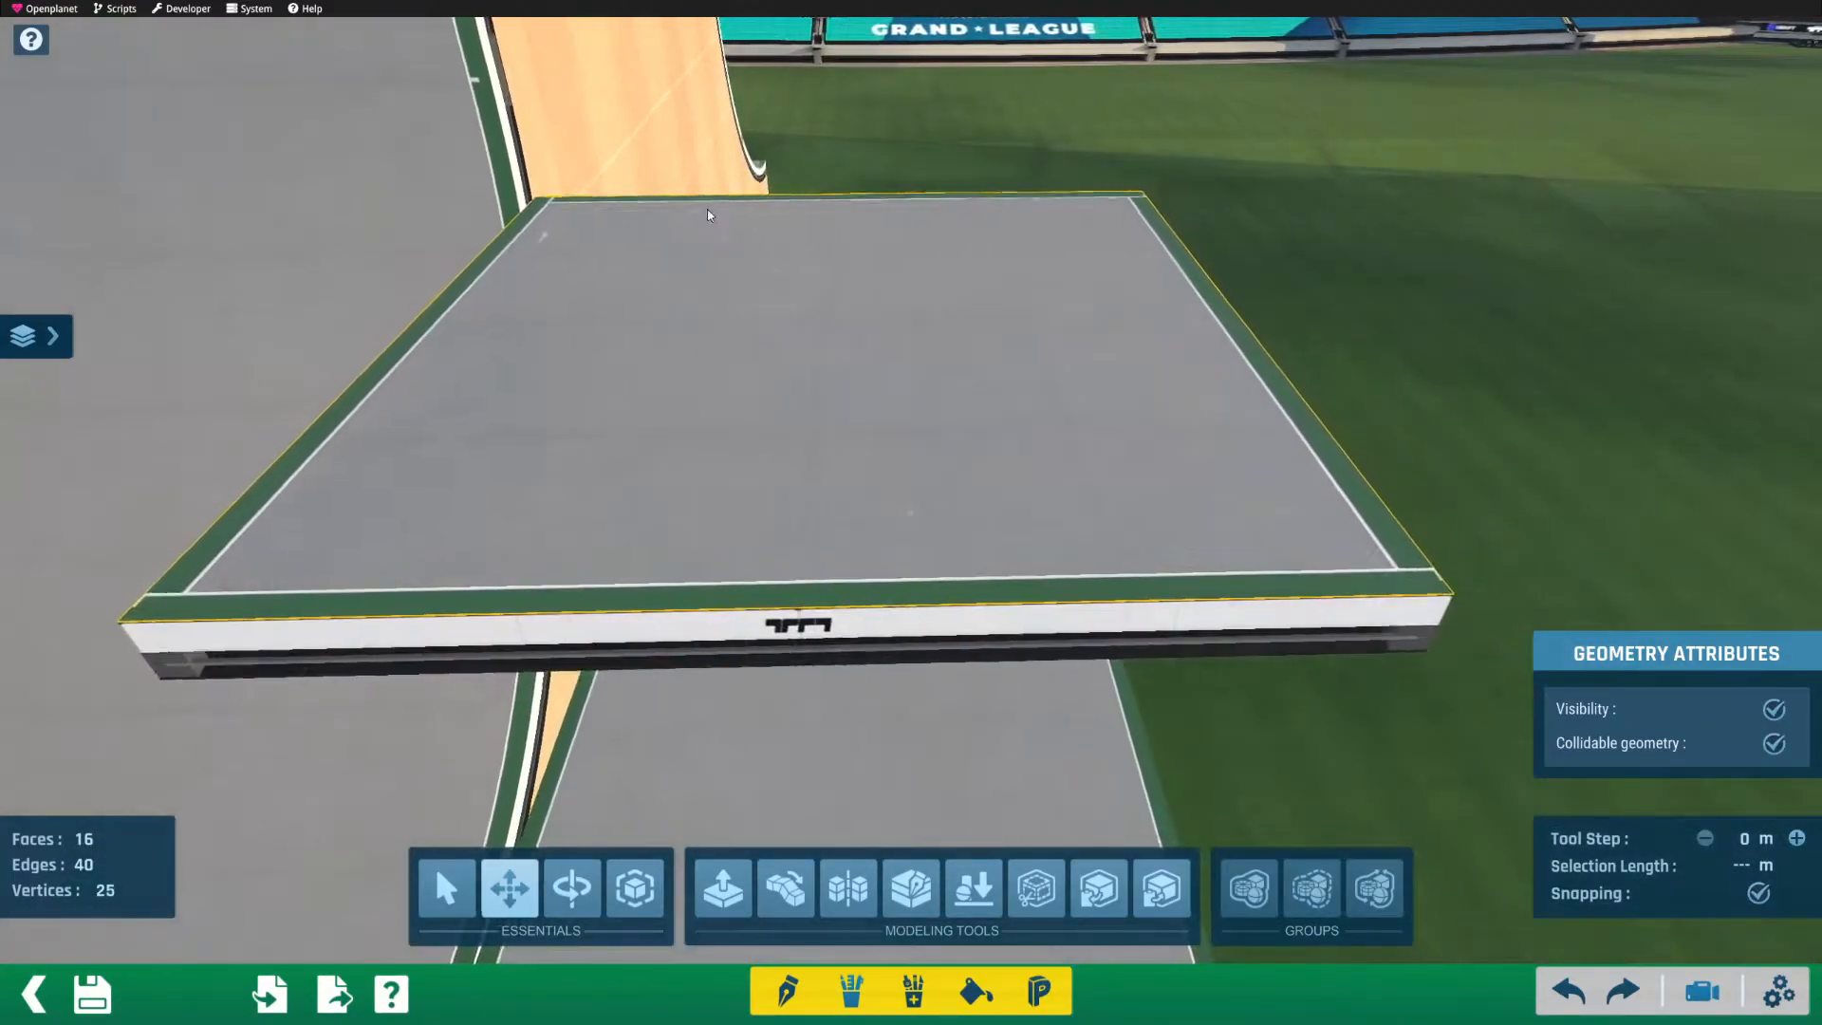
# Step: Delete the Geometry (Collisions) layer and the original Geometry layer, keeping only the layer with the pasted surface
pyautogui.click(45, 337)
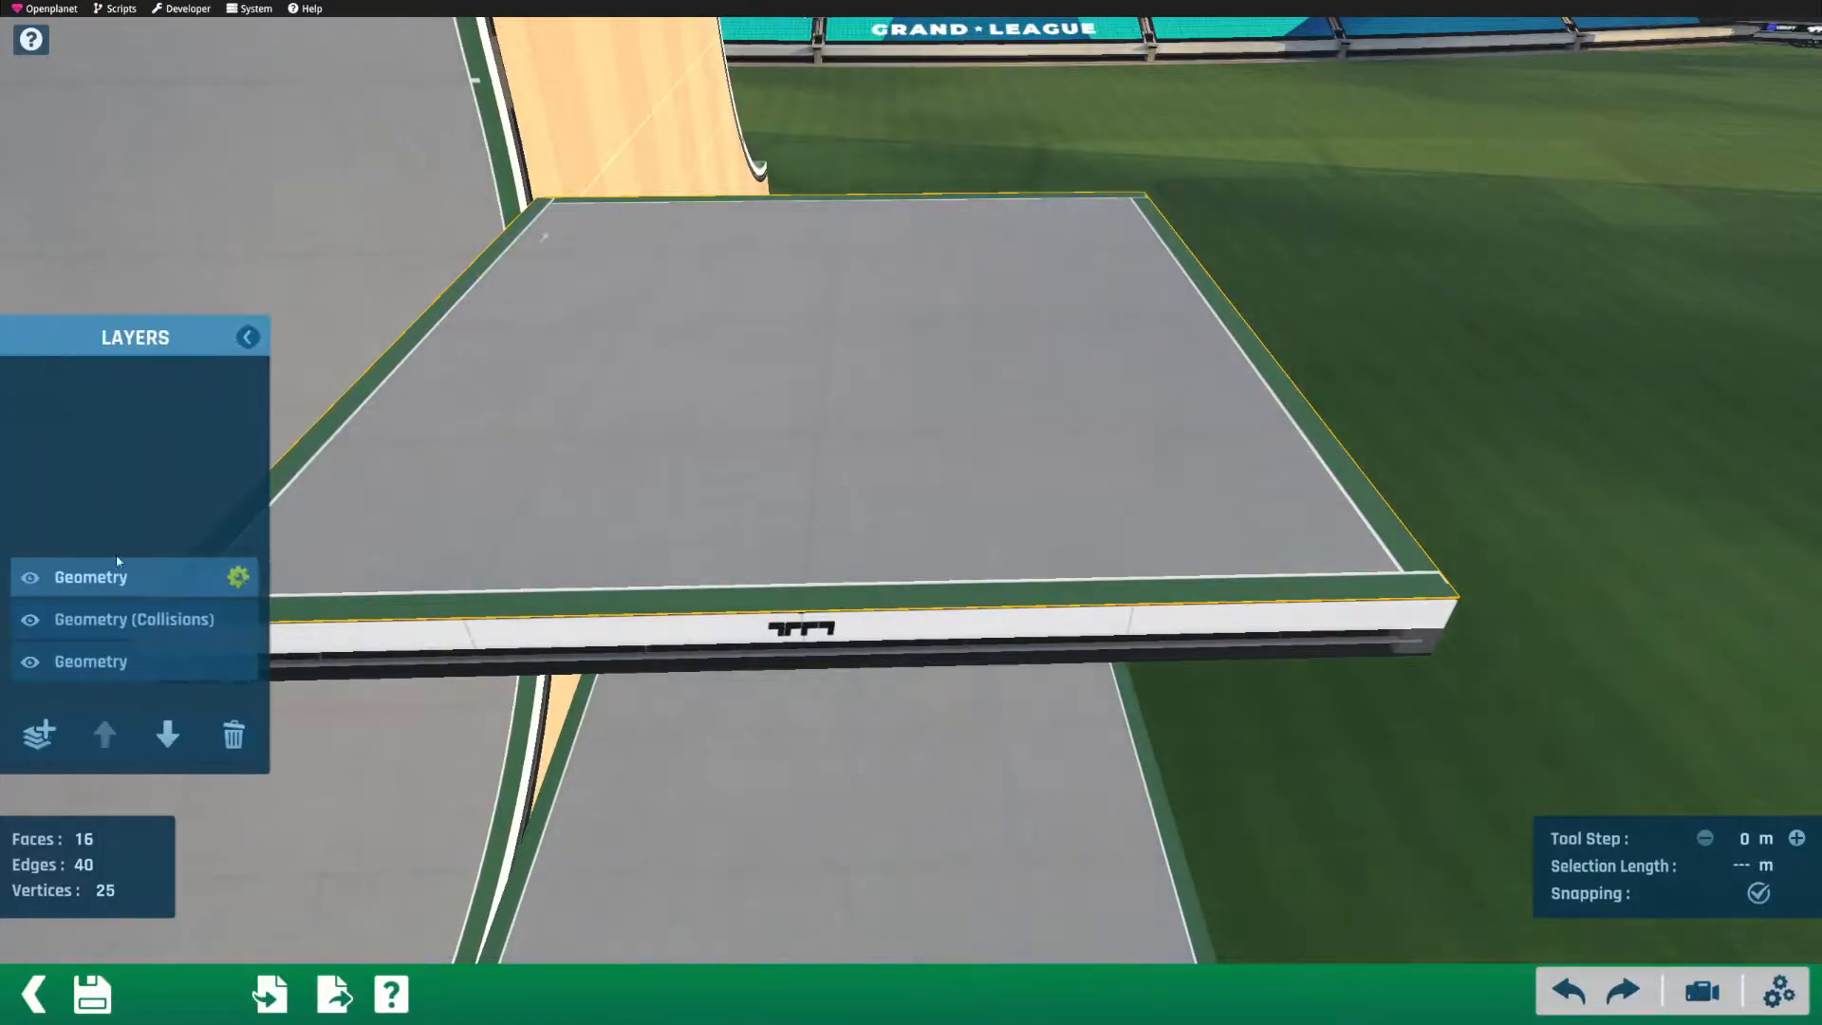
pyautogui.click(156, 634)
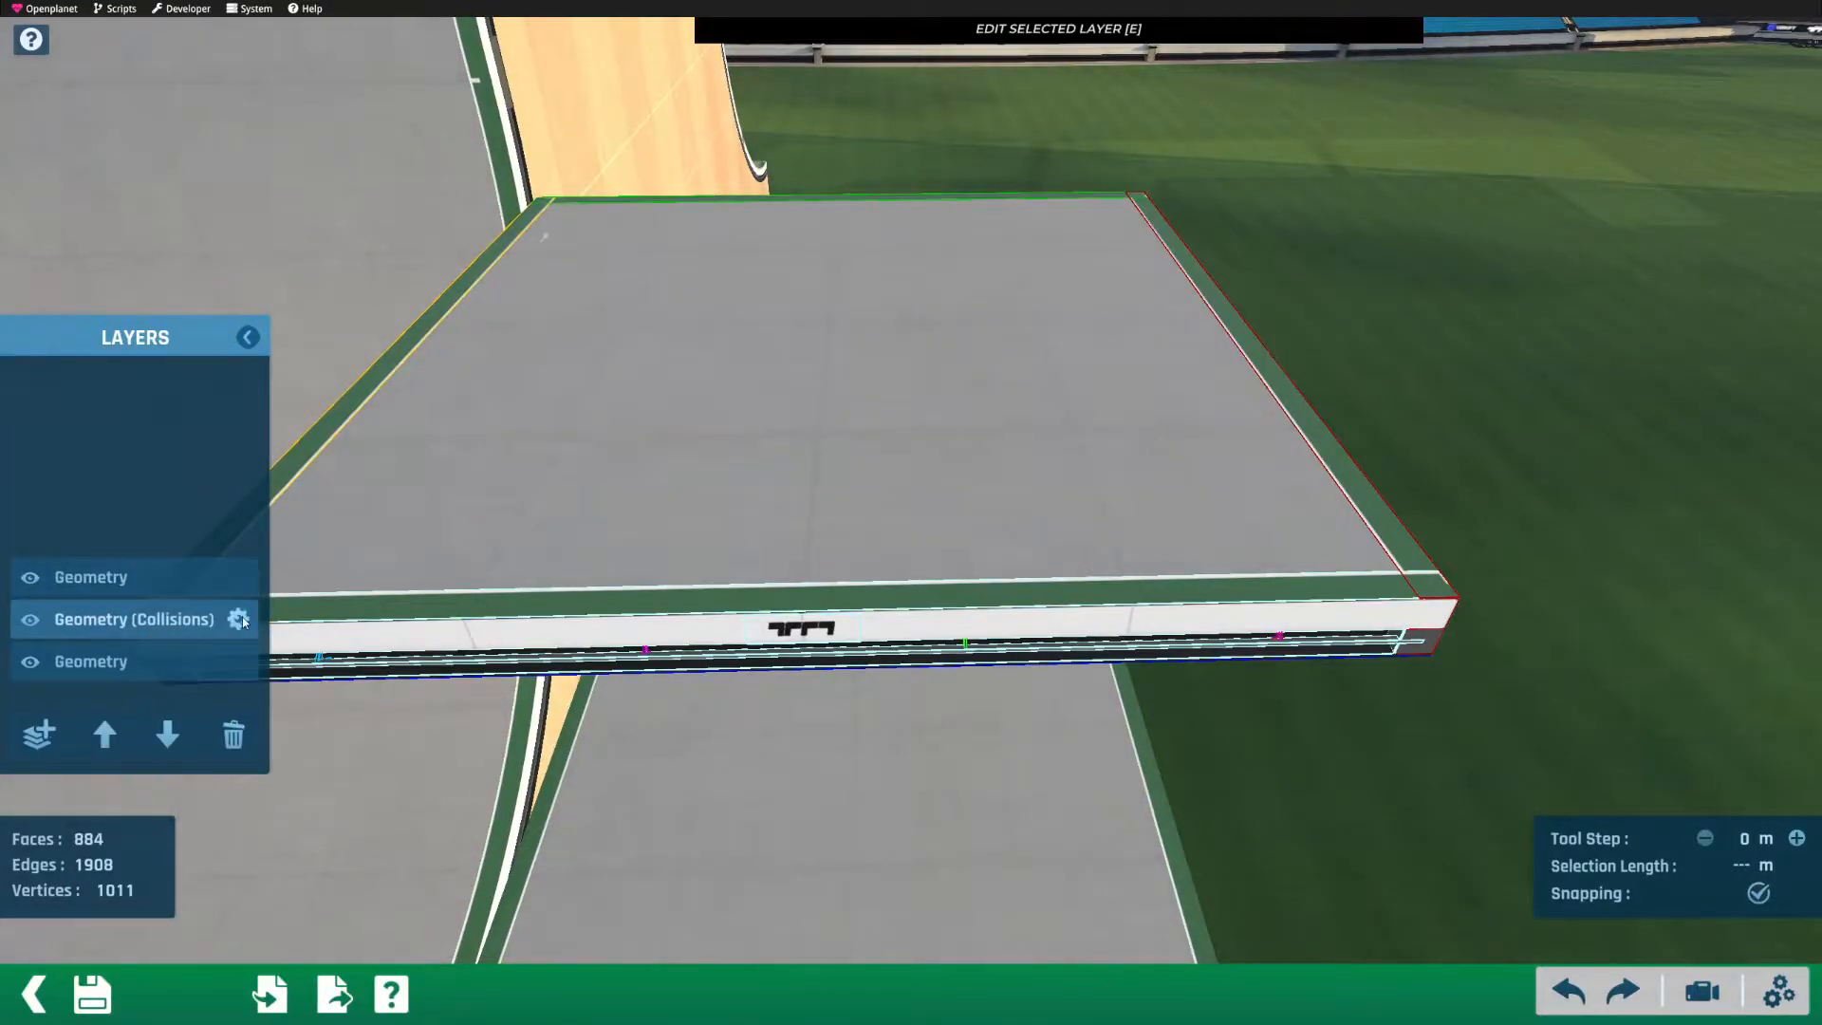
pyautogui.click(238, 619)
pyautogui.click(36, 336)
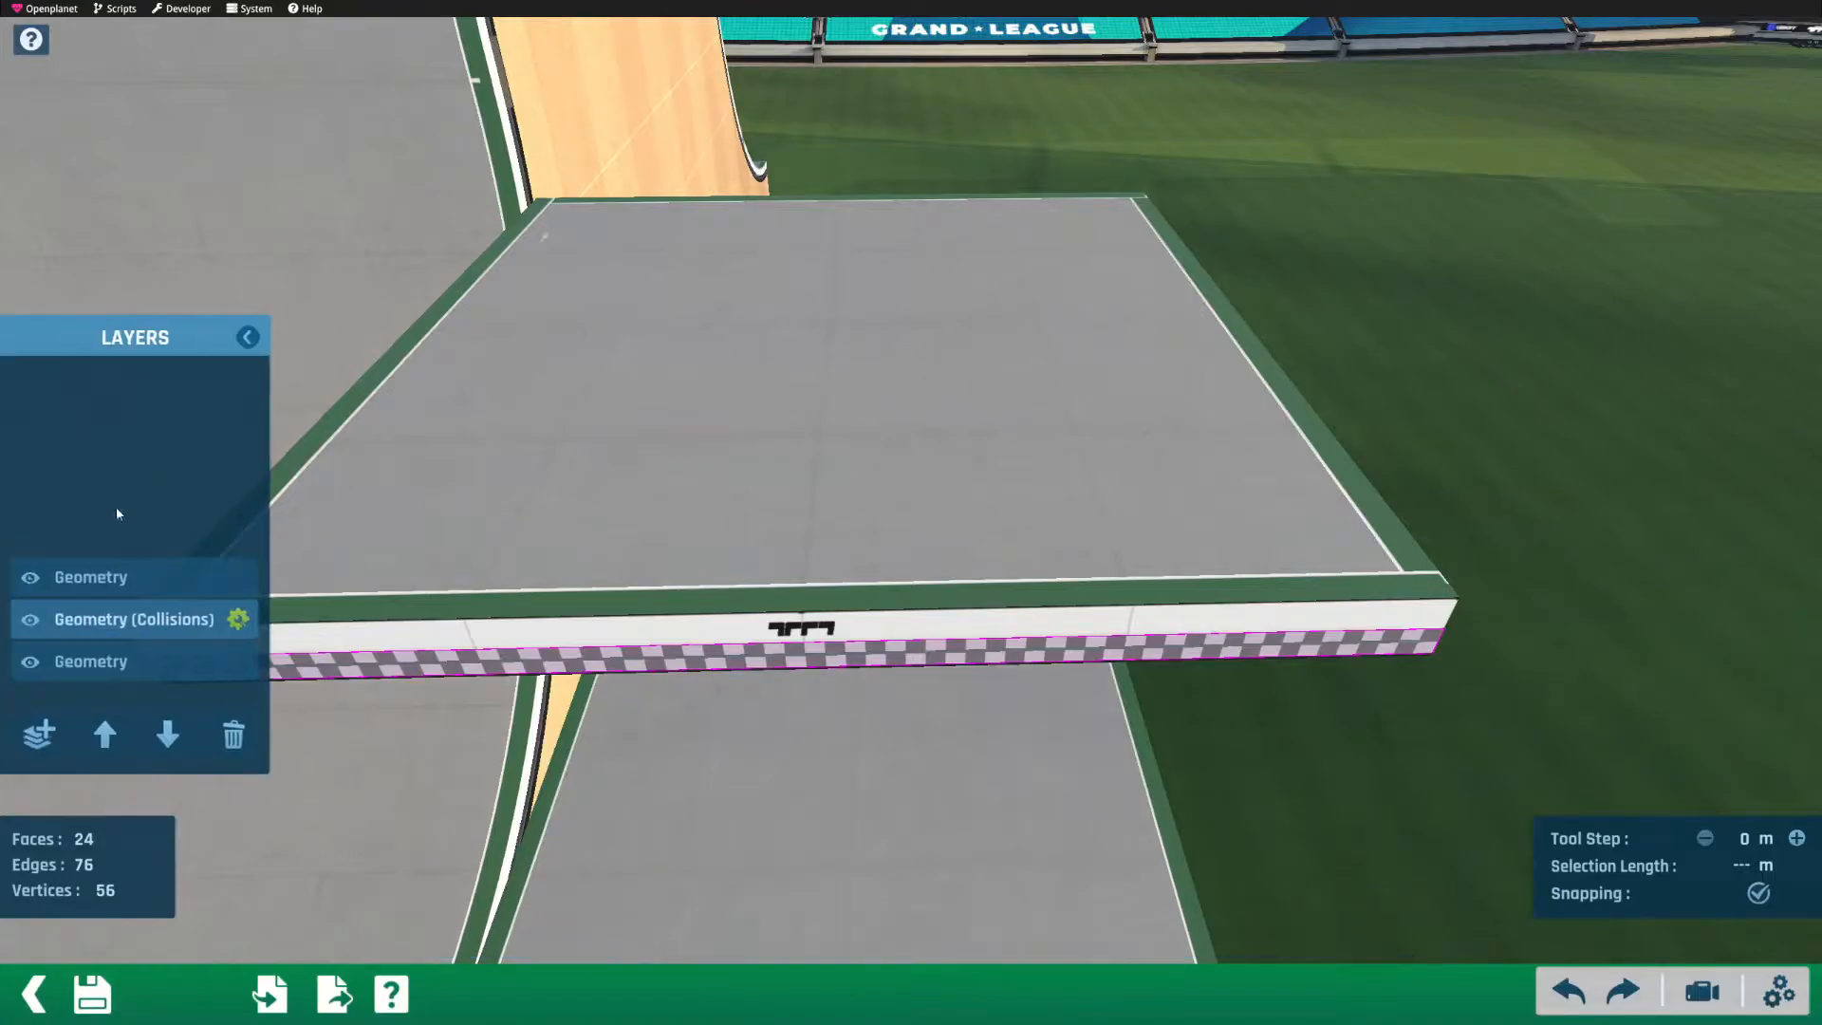
pyautogui.click(233, 734)
pyautogui.click(233, 736)
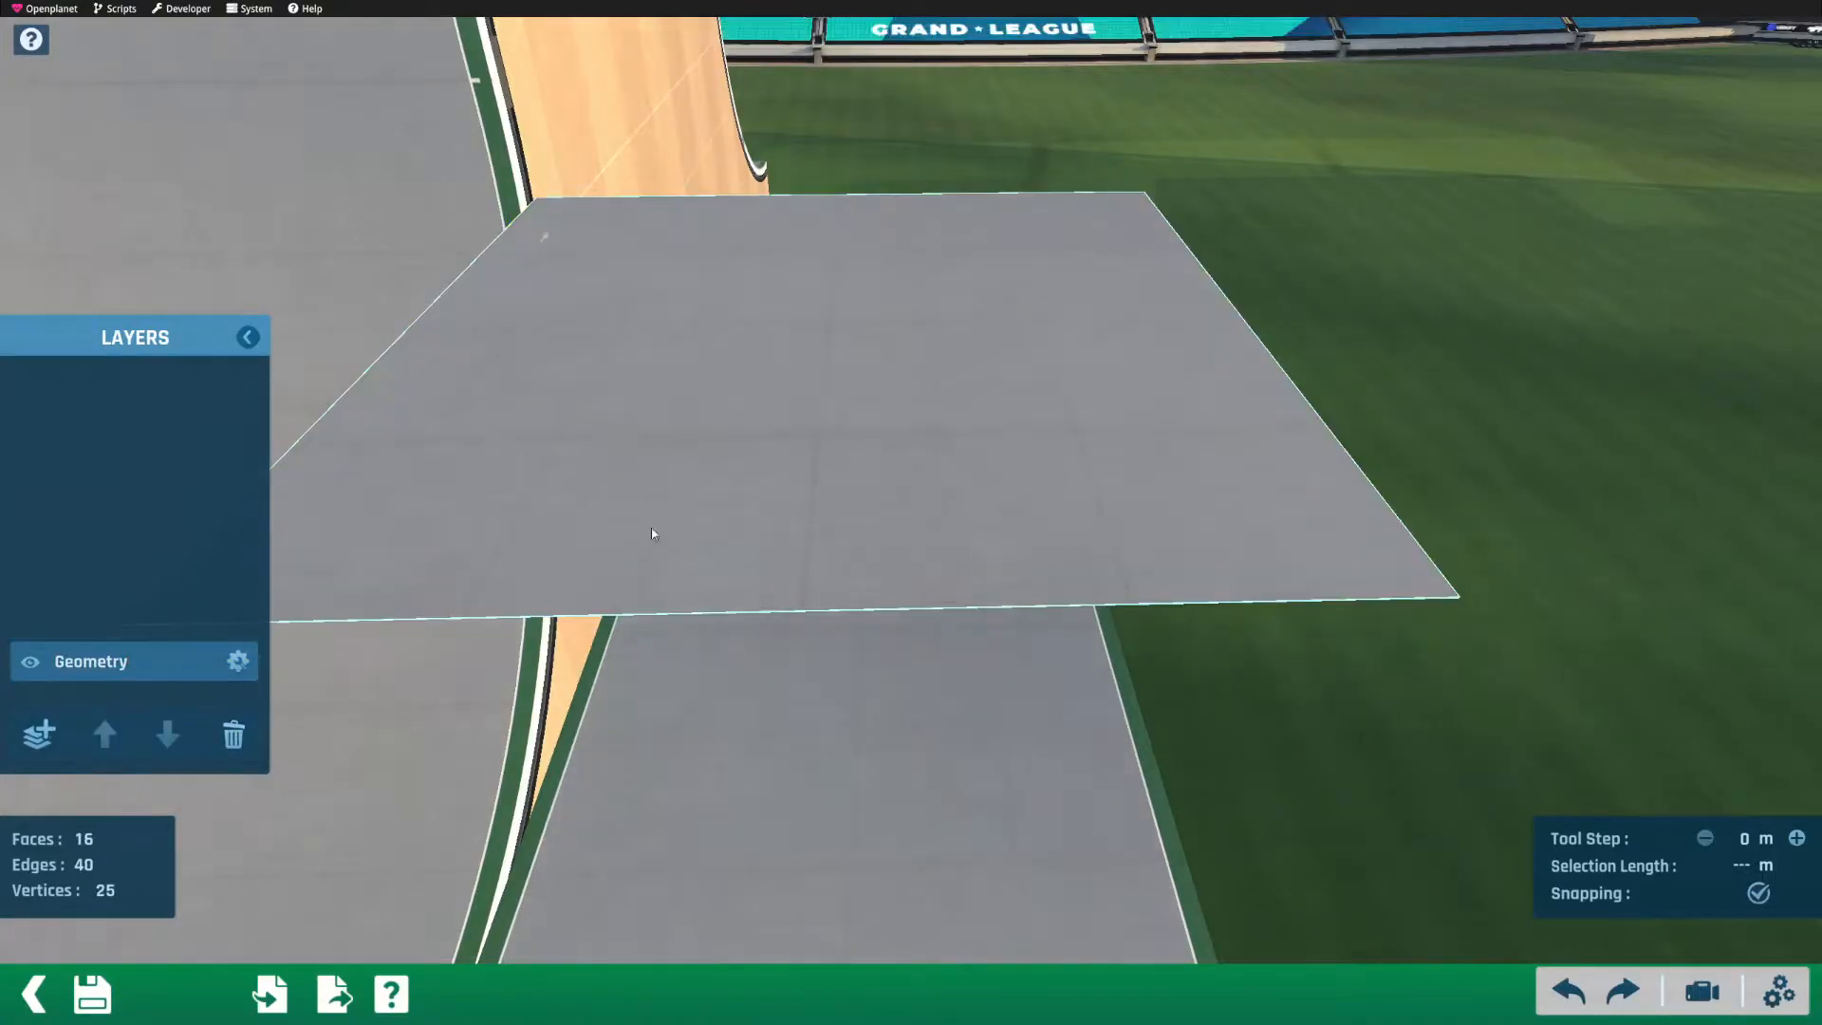
# Step: Open the remaining Geometry layer for editing and select the whole flat surface
pyautogui.moveTo(773, 364); pyautogui.dragTo(377, 503, button='right')
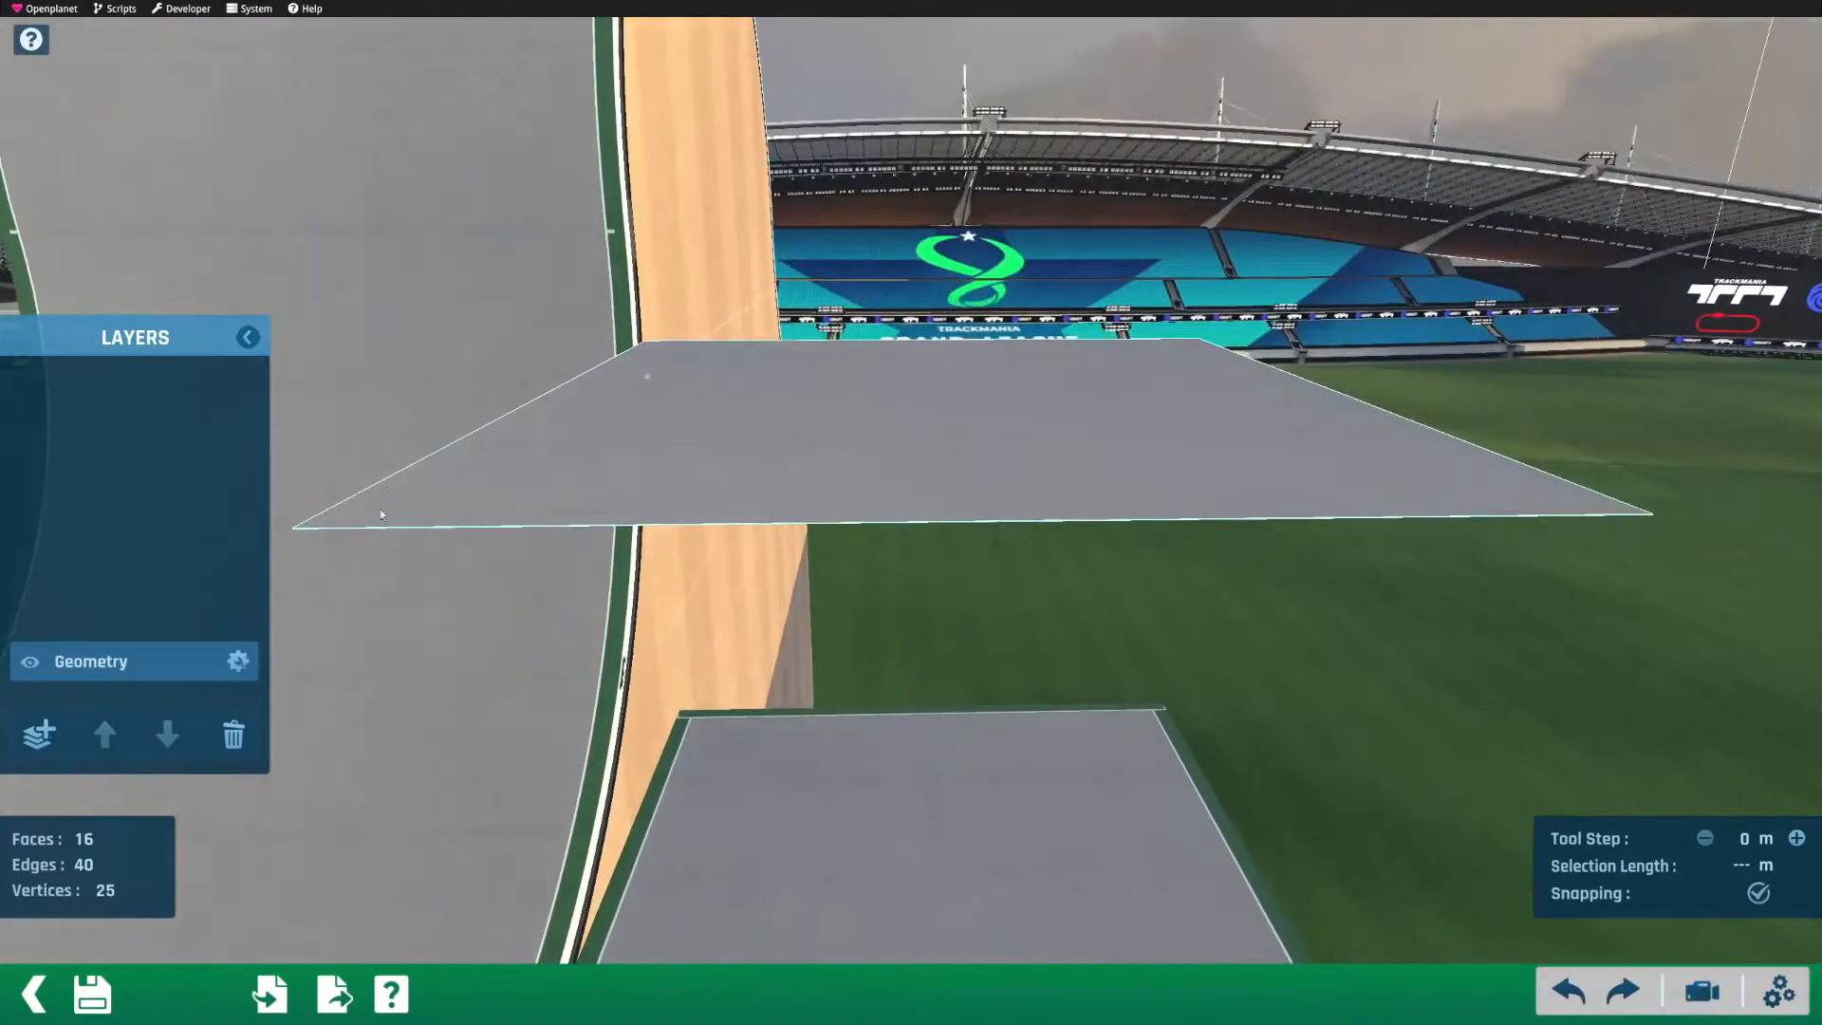
pyautogui.click(260, 668)
pyautogui.moveTo(252, 655); pyautogui.dragTo(1175, 431, button='right')
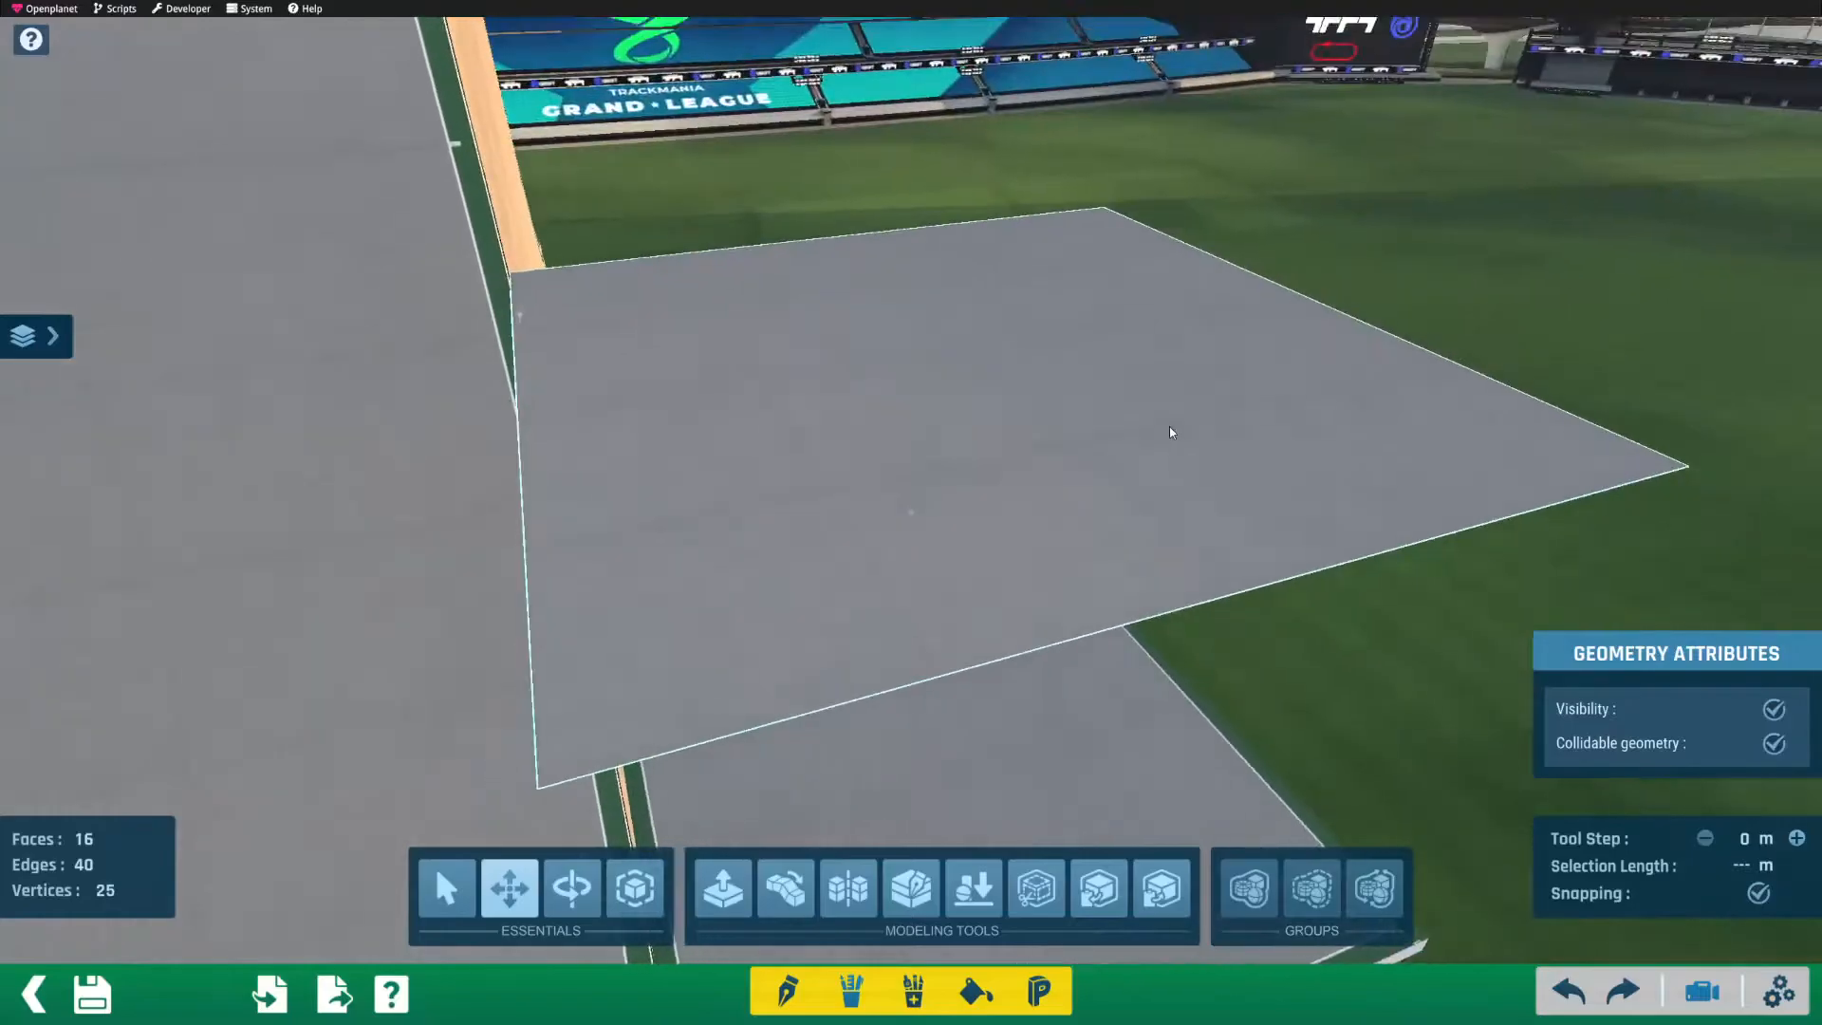
pyautogui.click(914, 474)
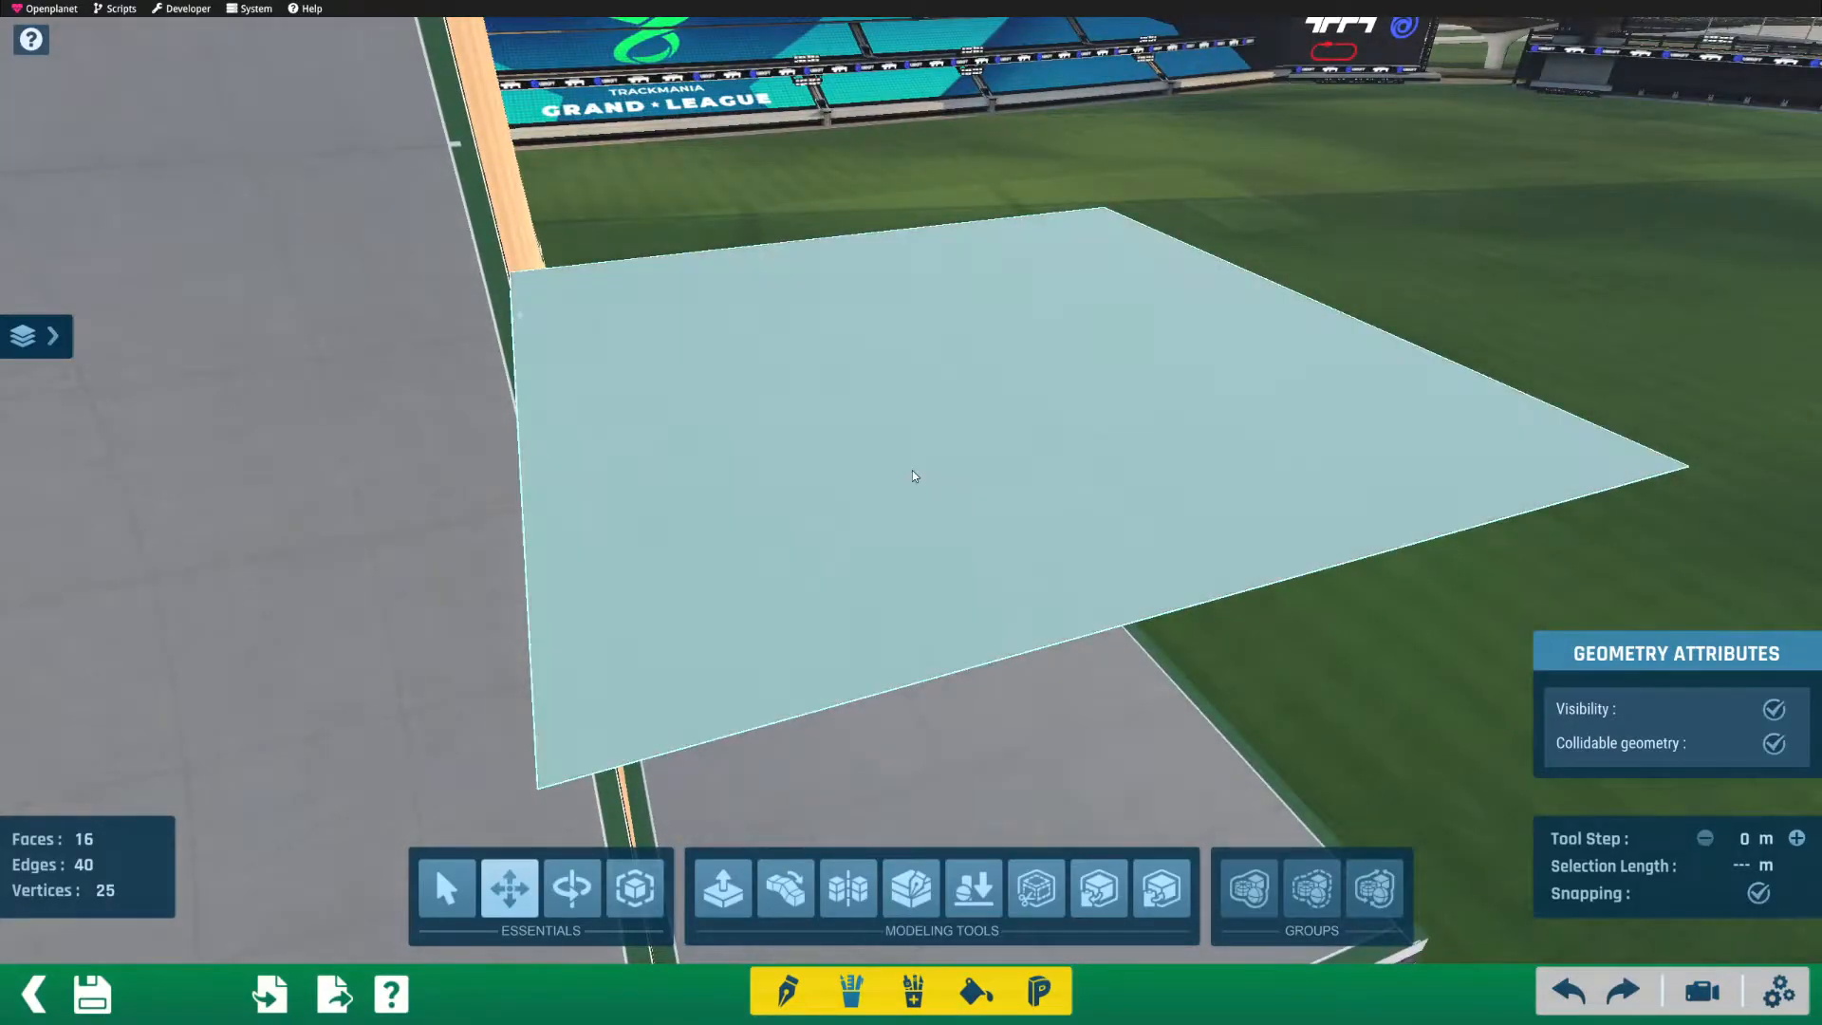
pyautogui.moveTo(913, 470); pyautogui.dragTo(1115, 354, button='right')
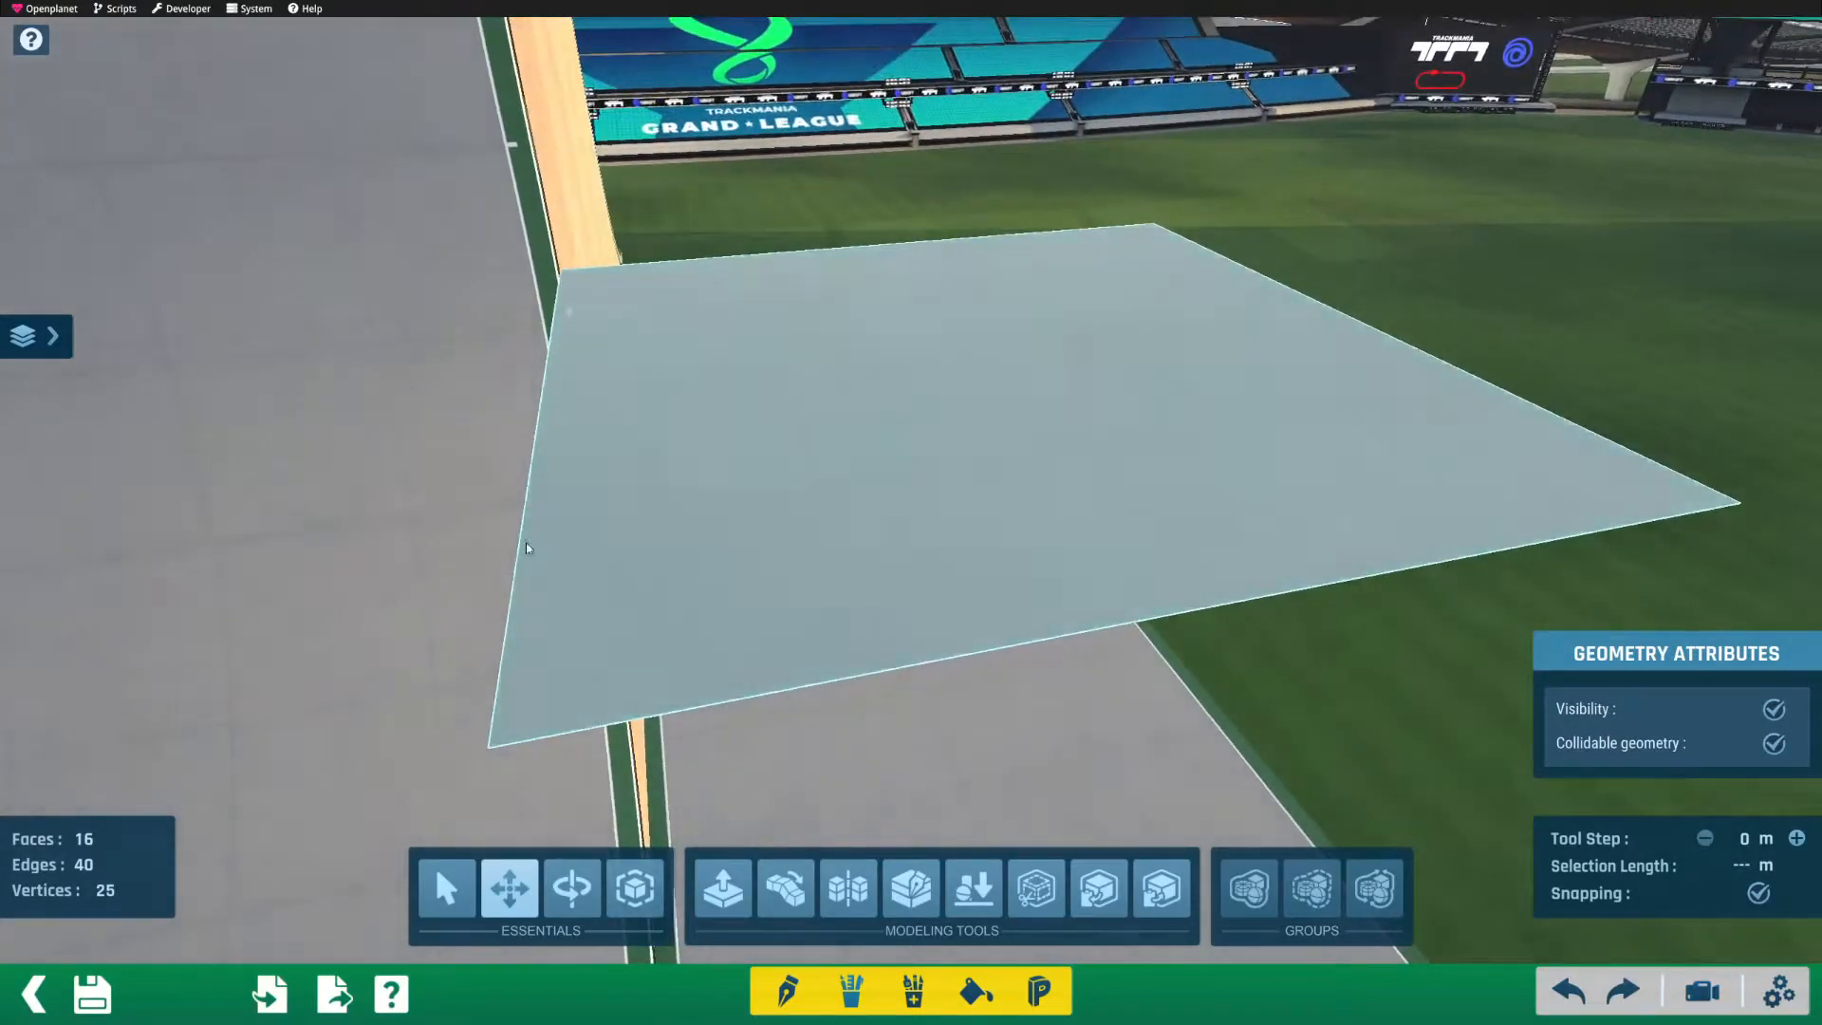
# Step: Raise the tool step to 2 m for the mesh editing tools
pyautogui.click(1796, 839)
pyautogui.click(1797, 839)
pyautogui.click(1796, 839)
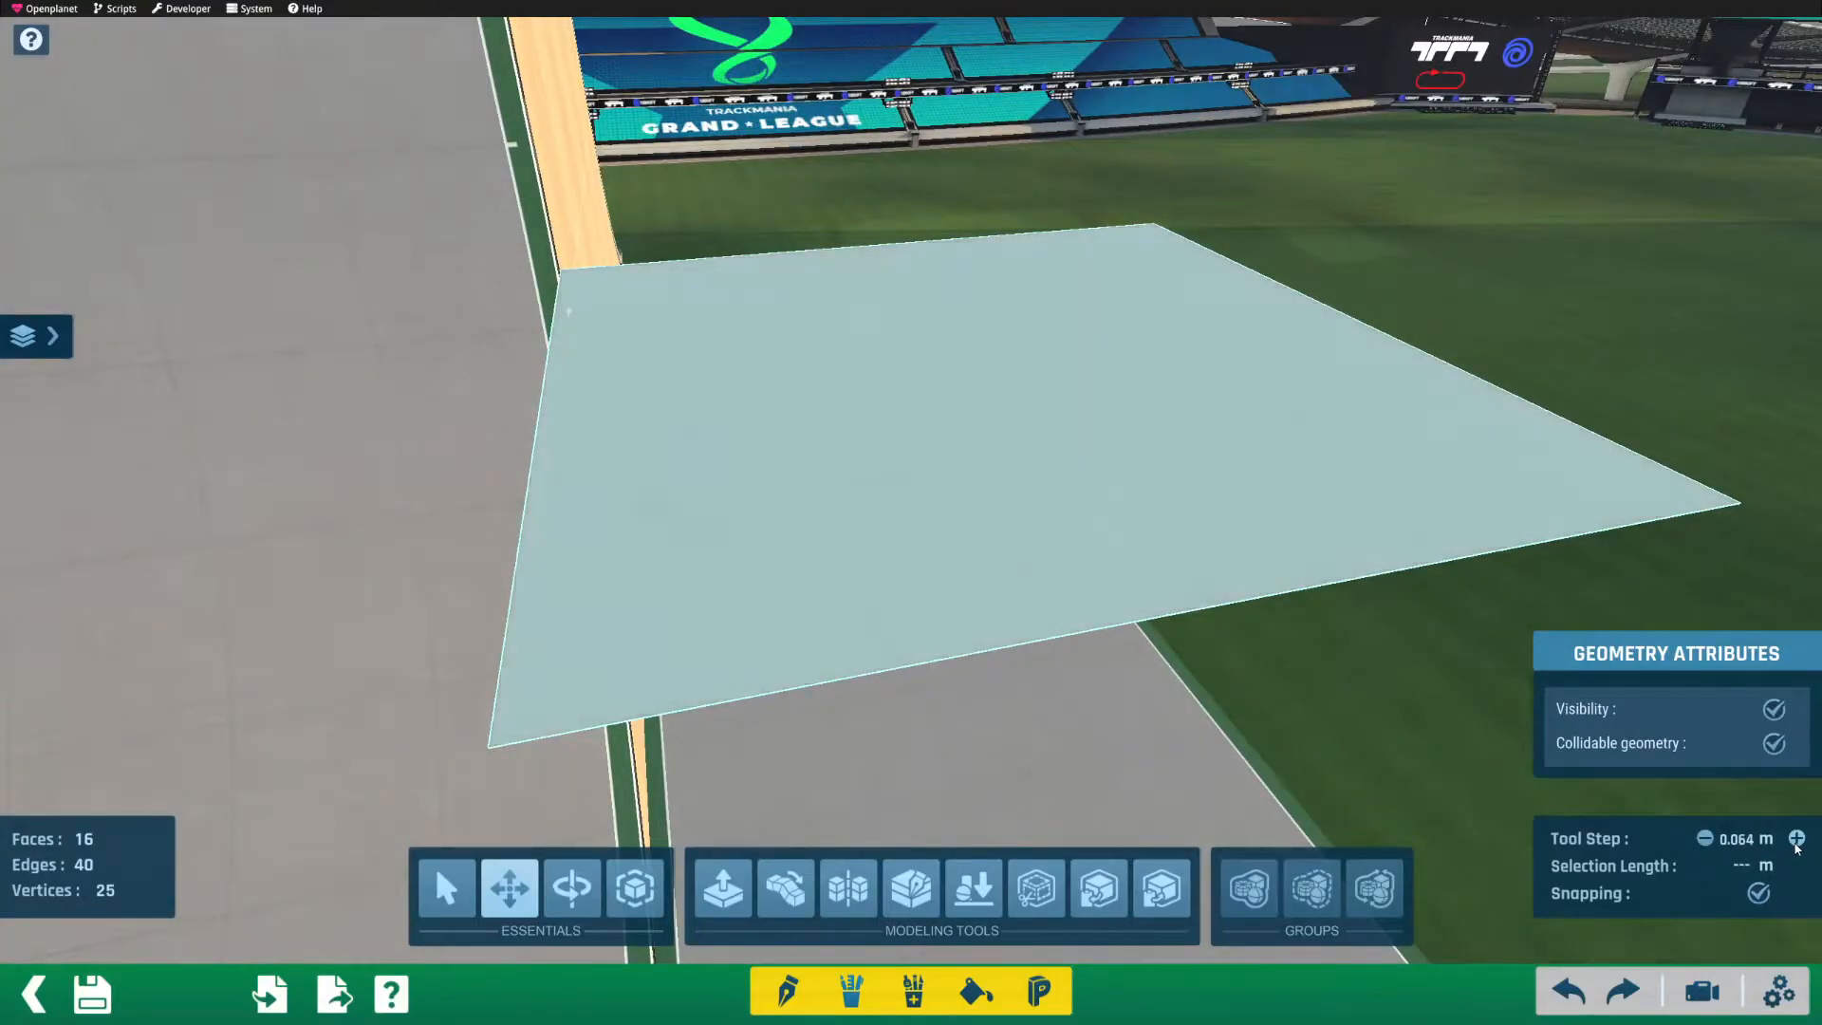
pyautogui.click(1796, 839)
pyautogui.click(1797, 839)
pyautogui.click(1797, 839)
pyautogui.click(1797, 839)
pyautogui.click(1797, 839)
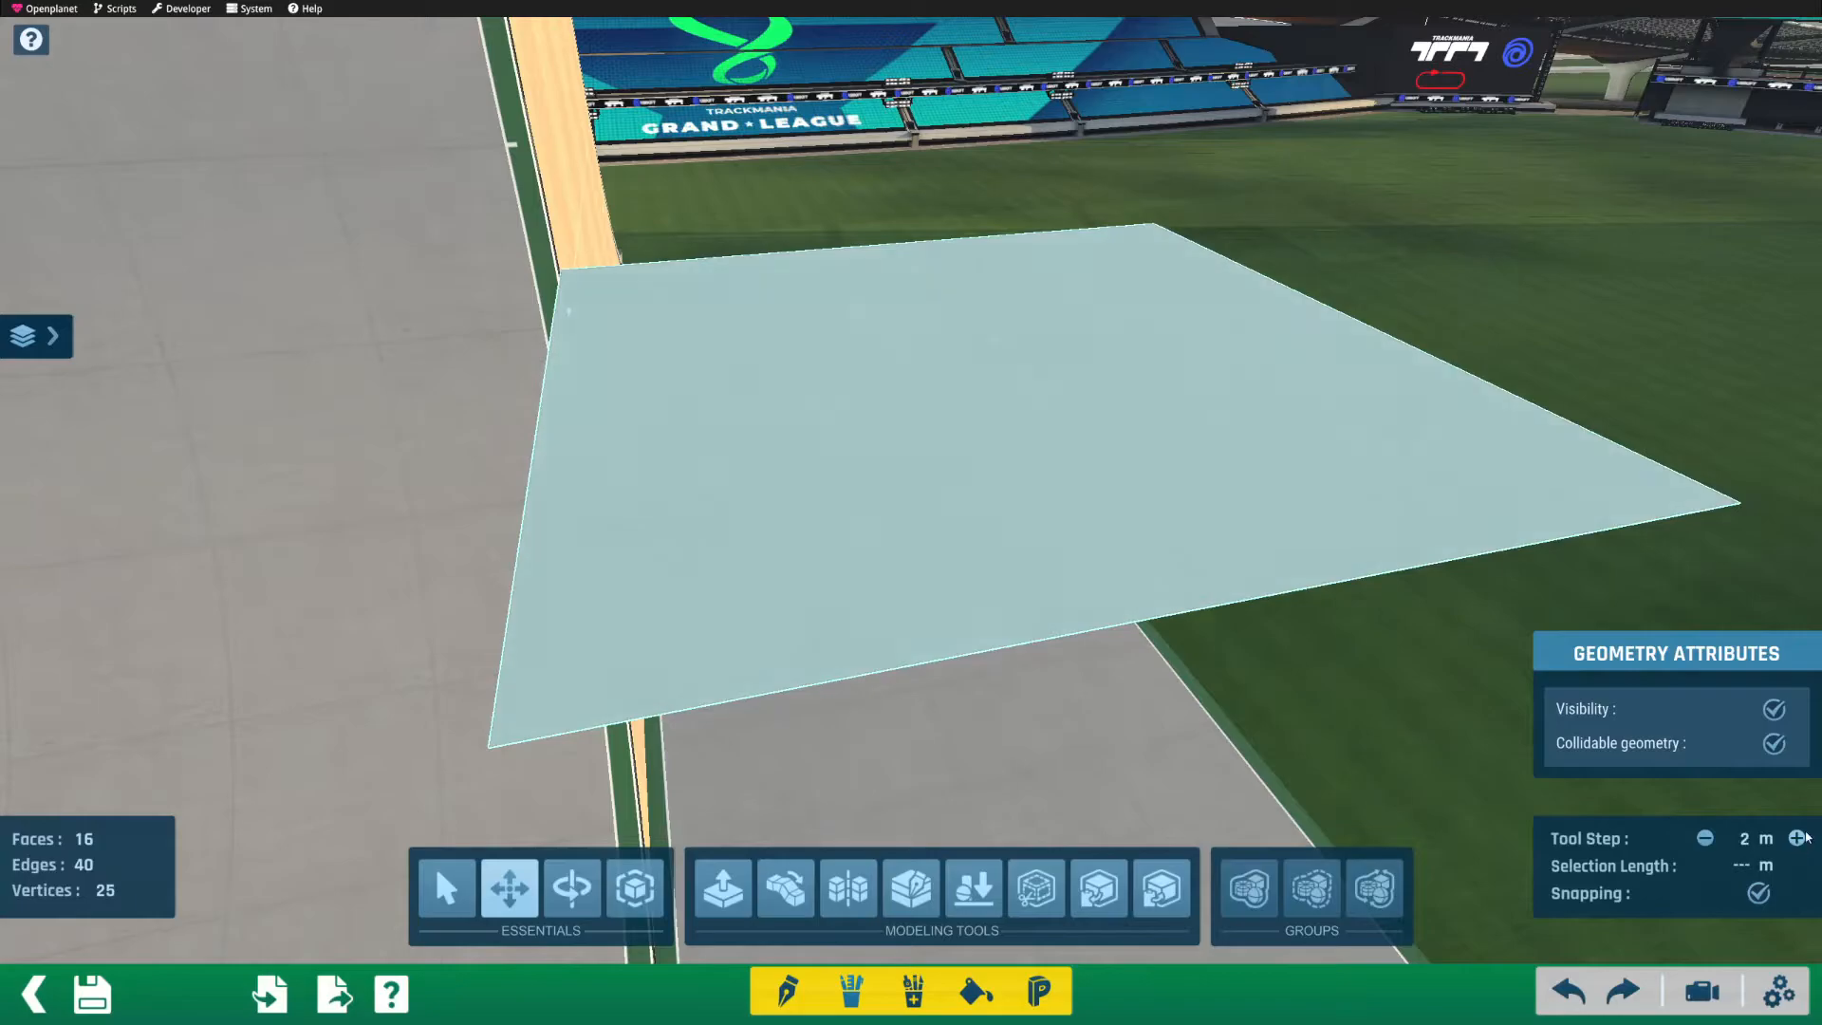
pyautogui.click(921, 314)
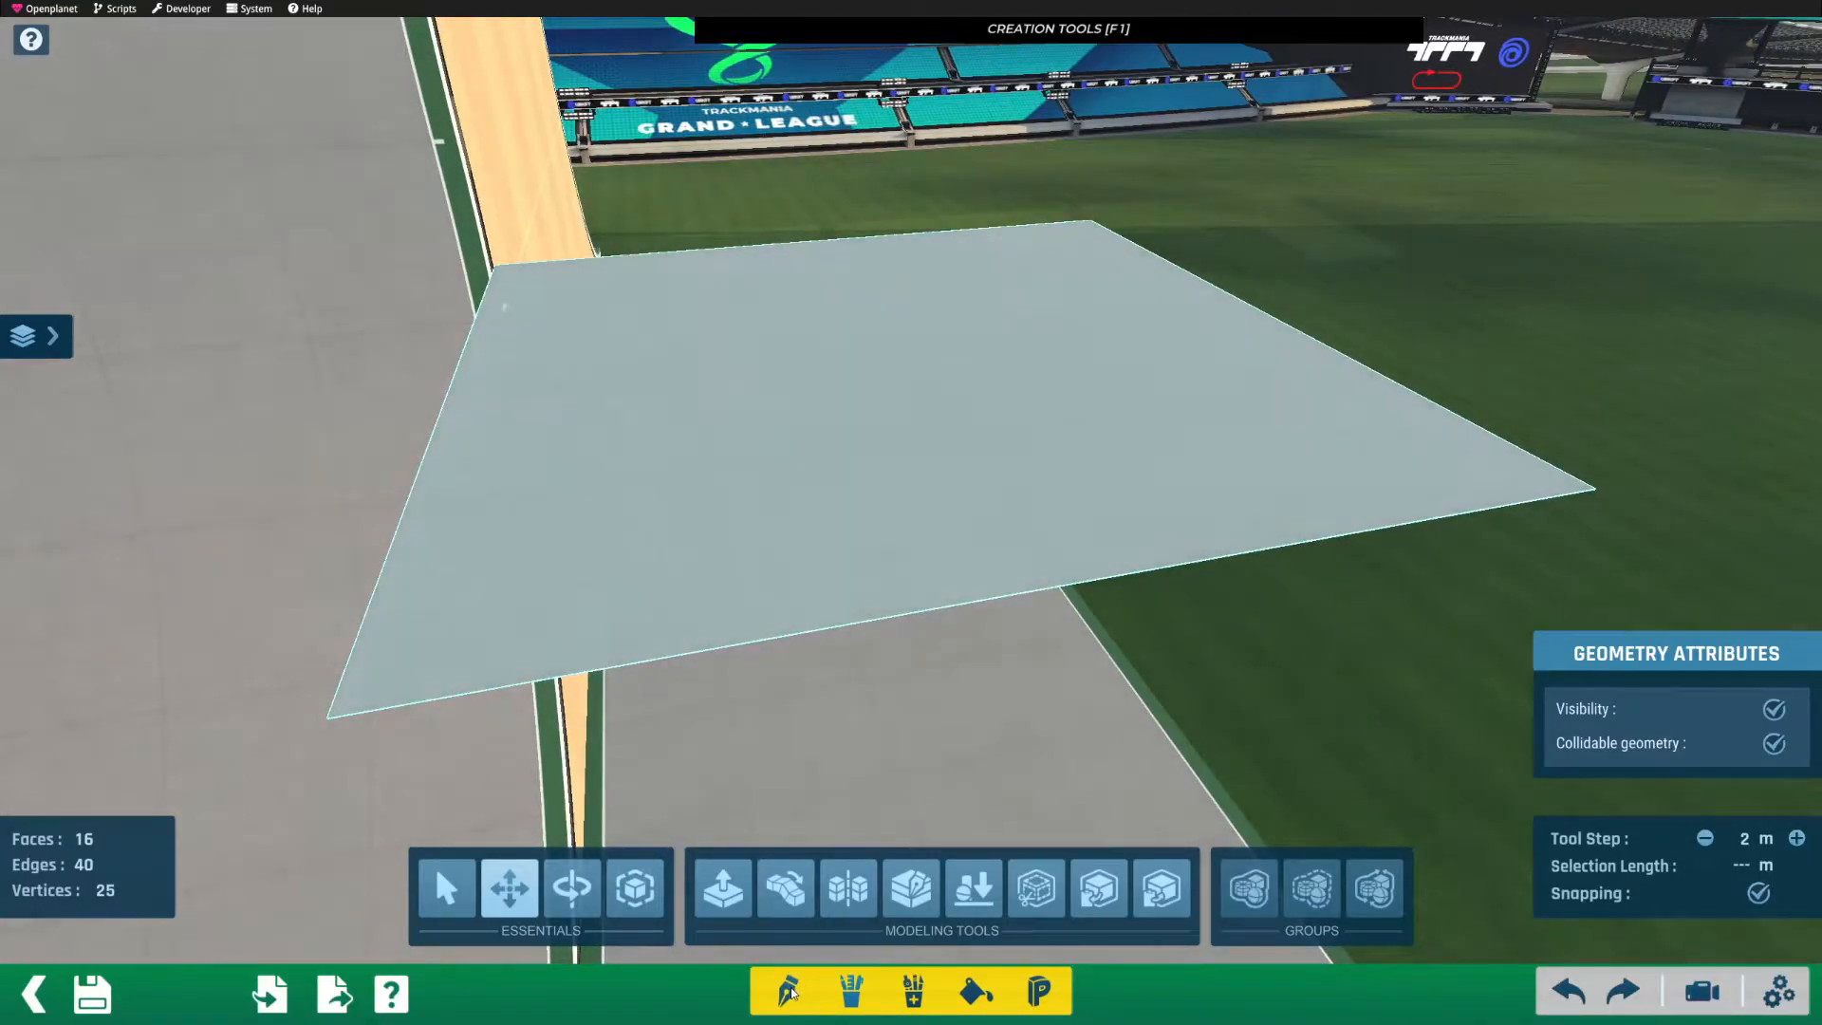
pyautogui.click(791, 987)
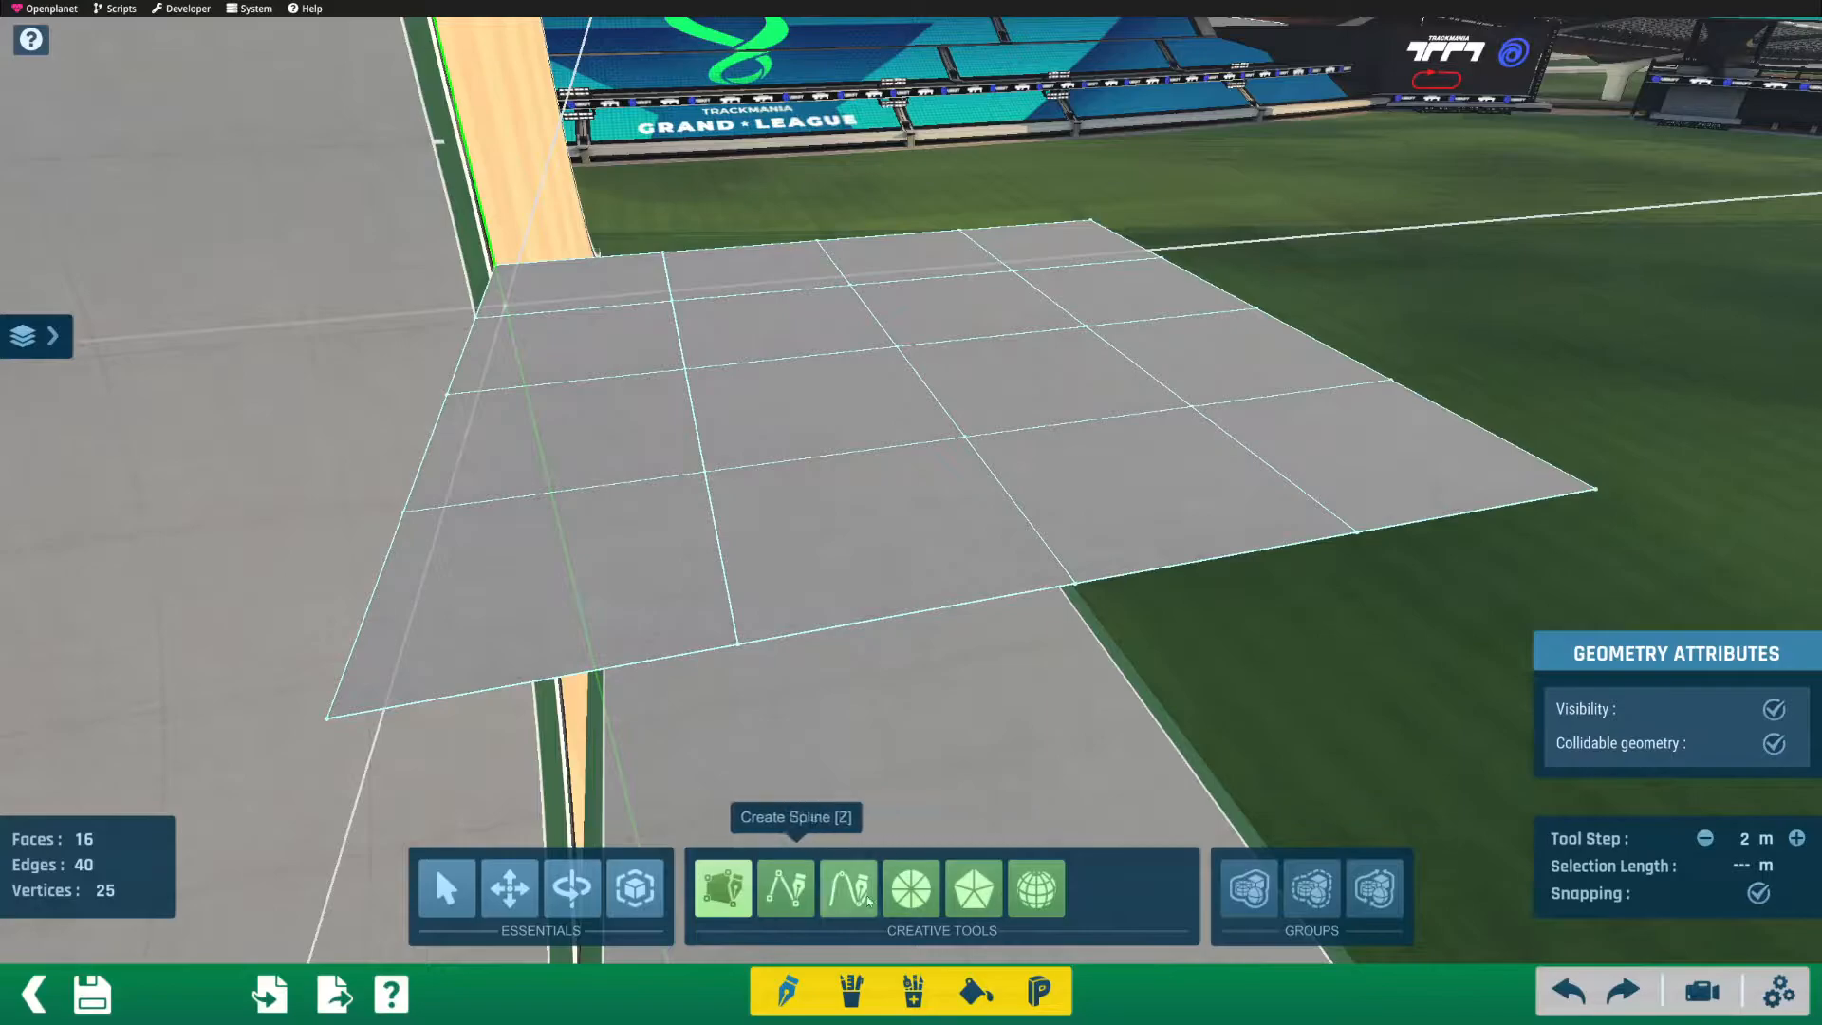
pyautogui.press('F2')
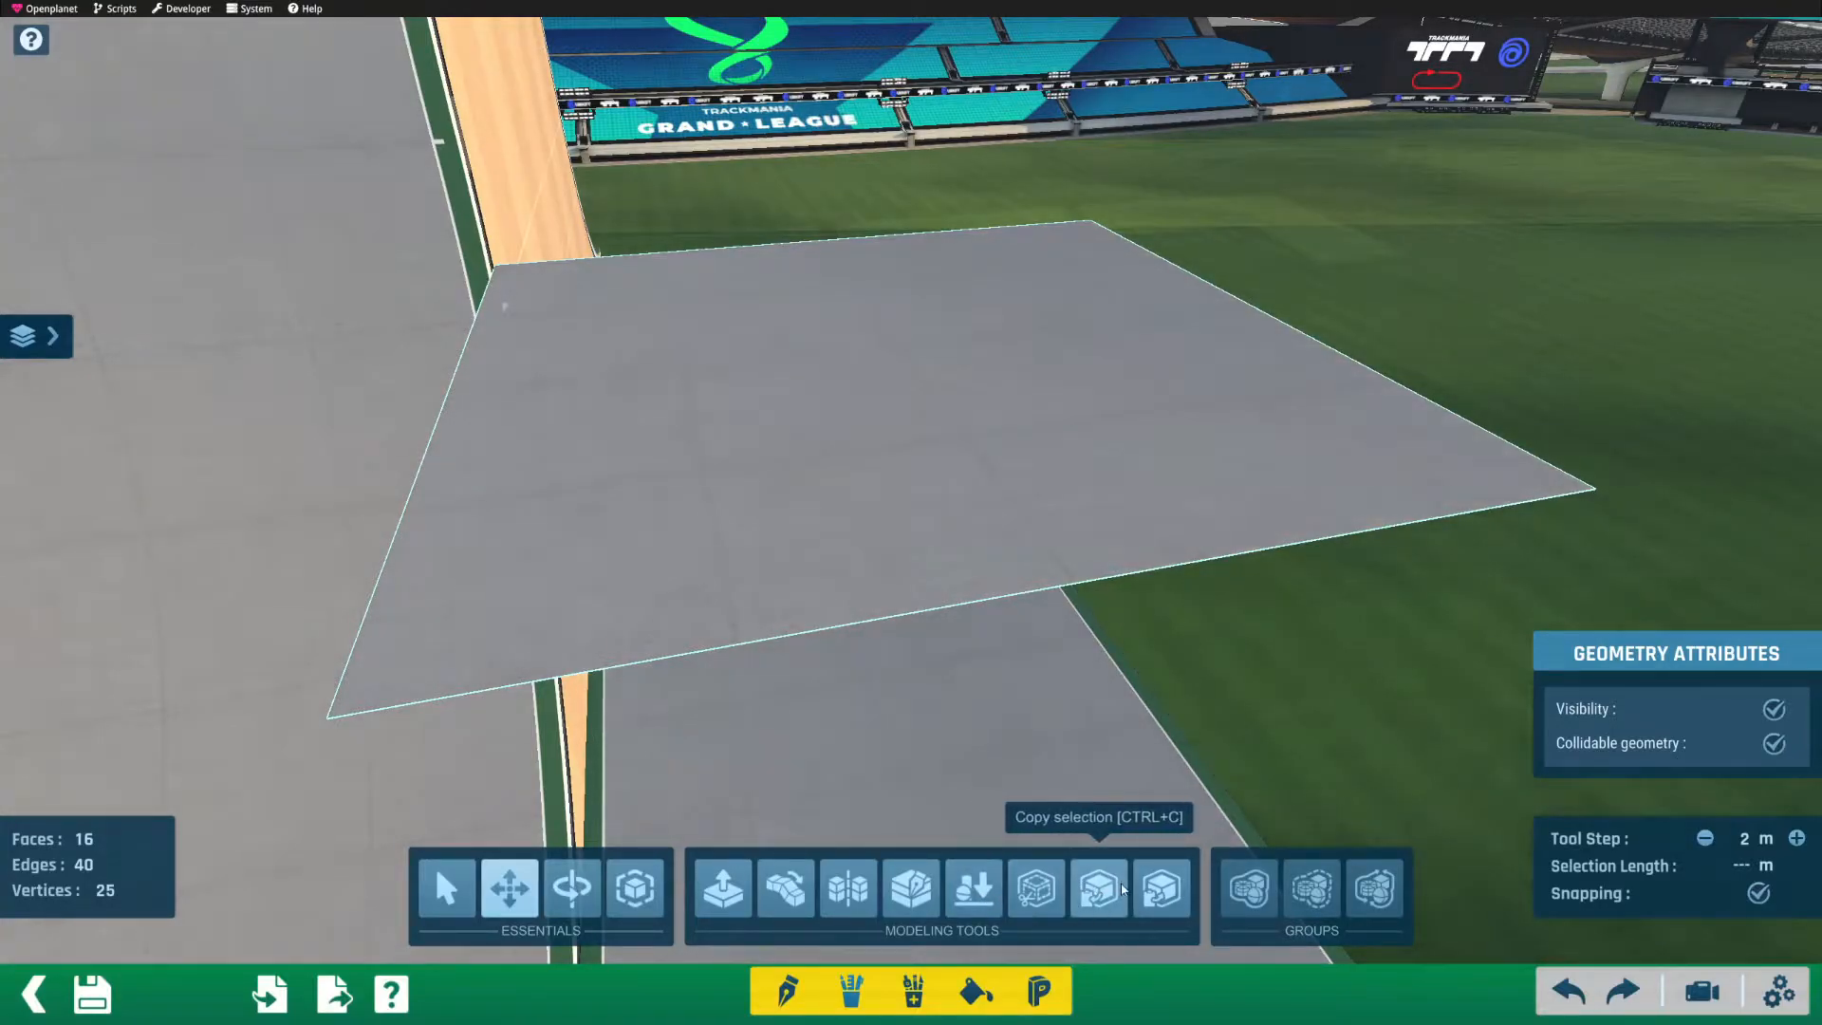
pyautogui.click(914, 989)
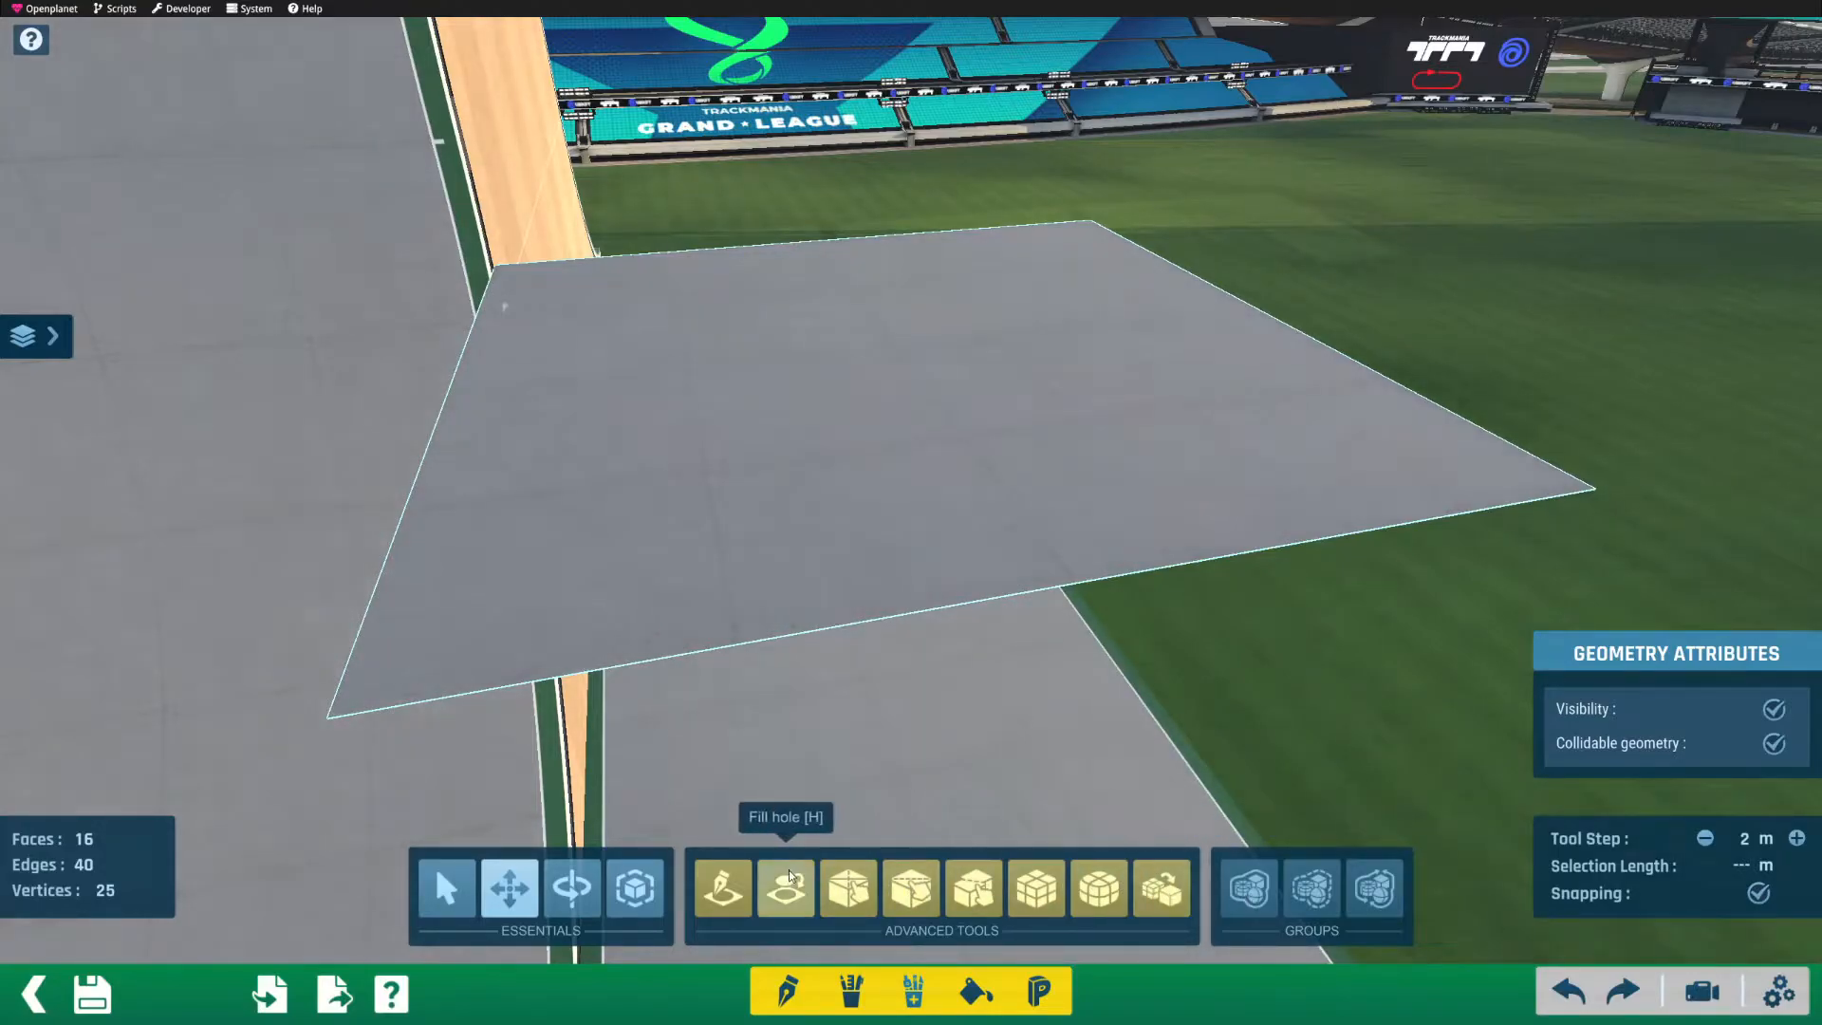
pyautogui.press('F2')
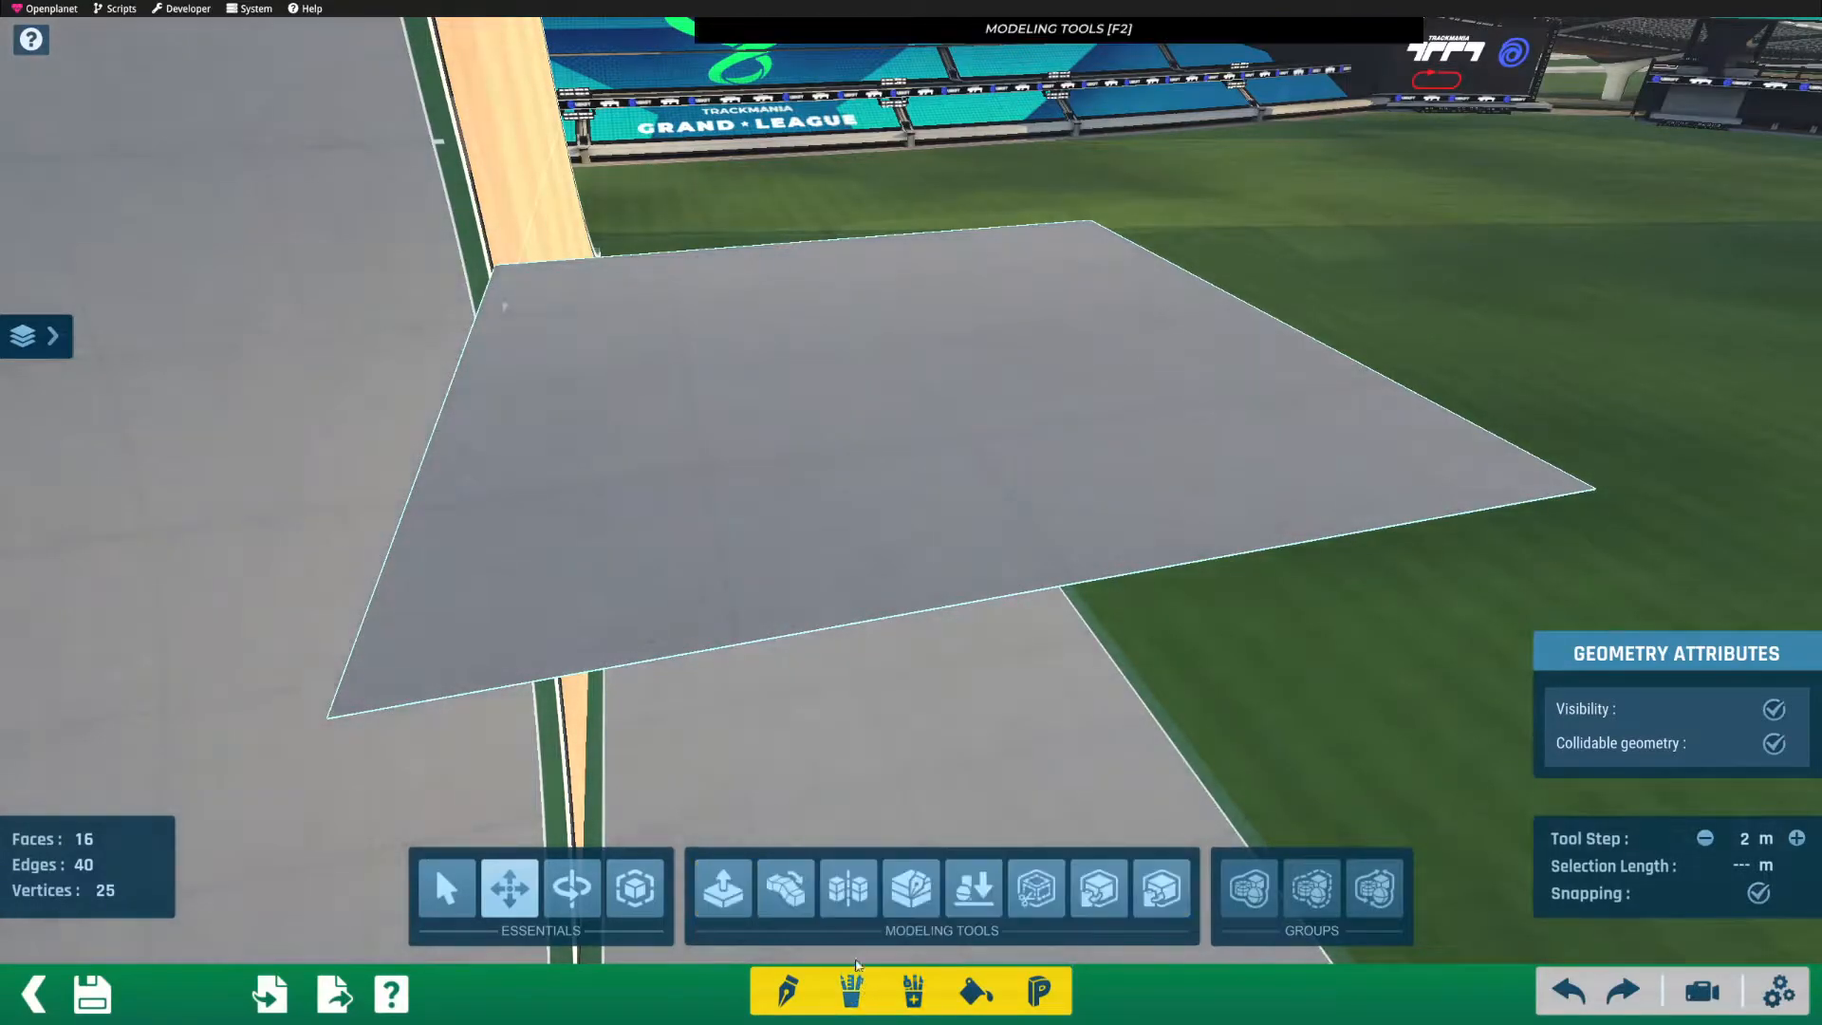
# Step: Extrude the whole flat surface upward by 2 m
pyautogui.scroll(3, 1000, 288)
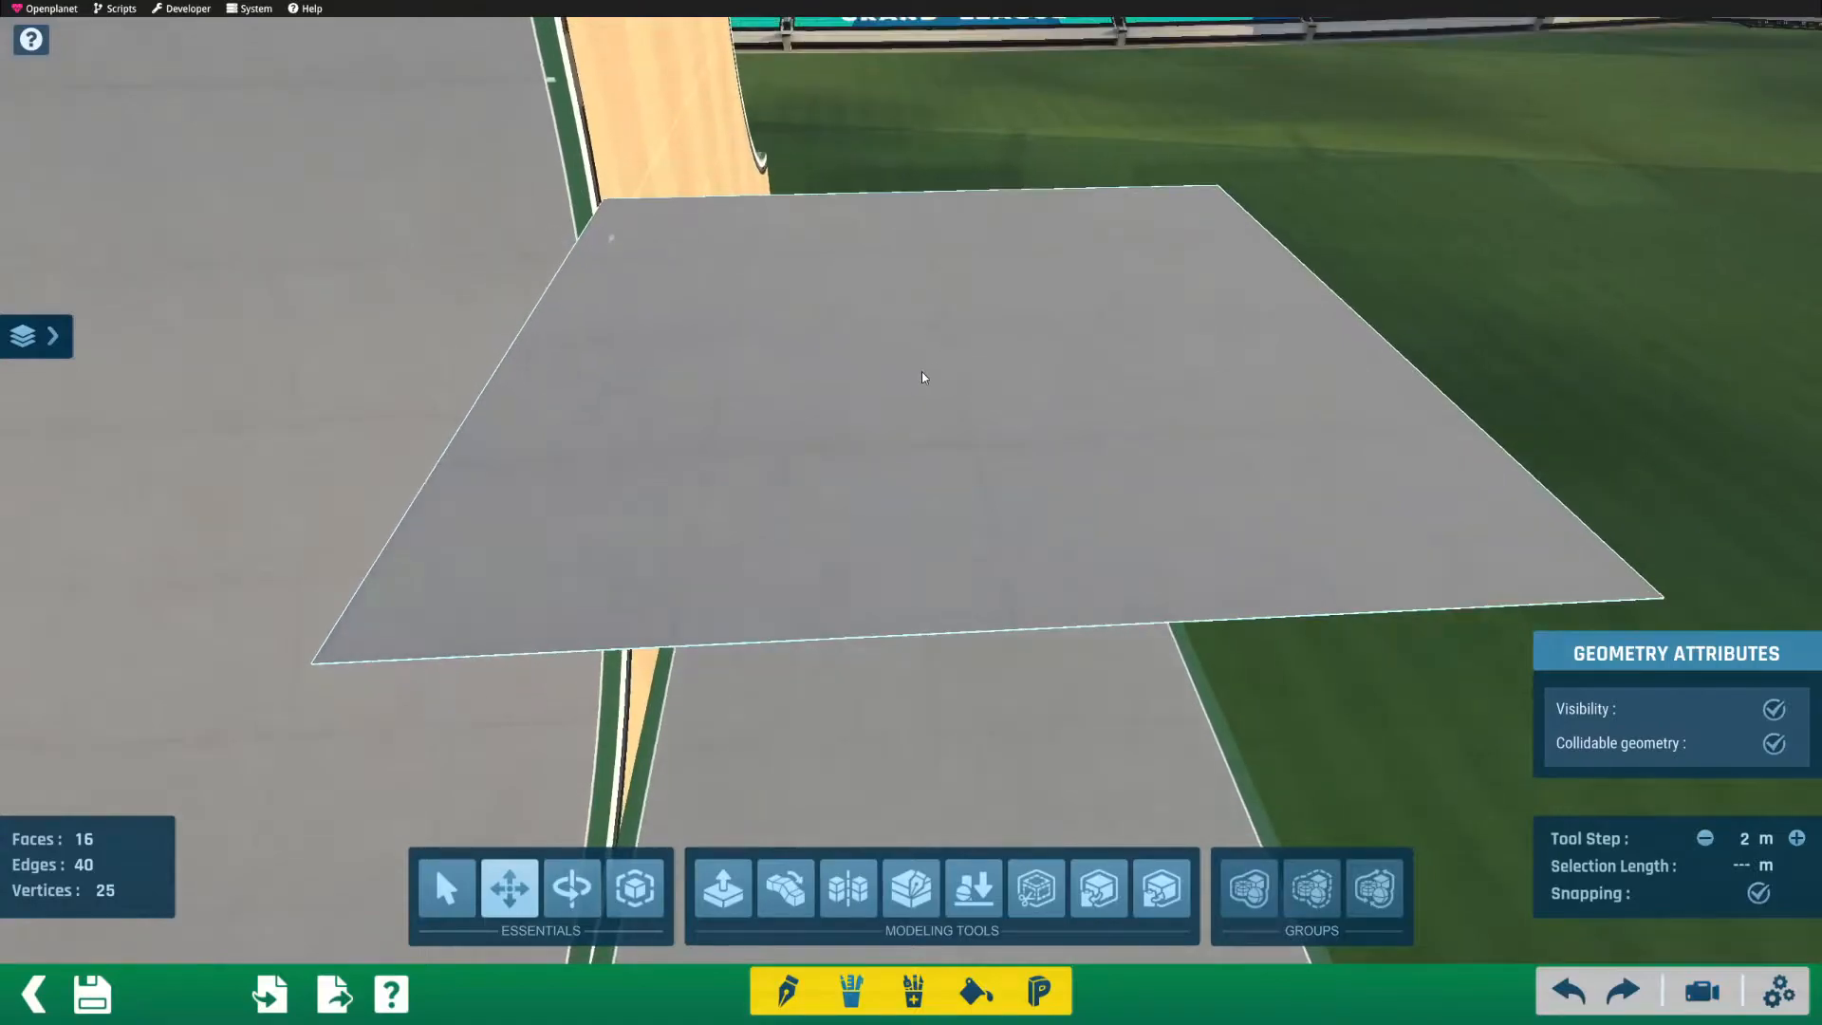
pyautogui.scroll(3, 923, 372)
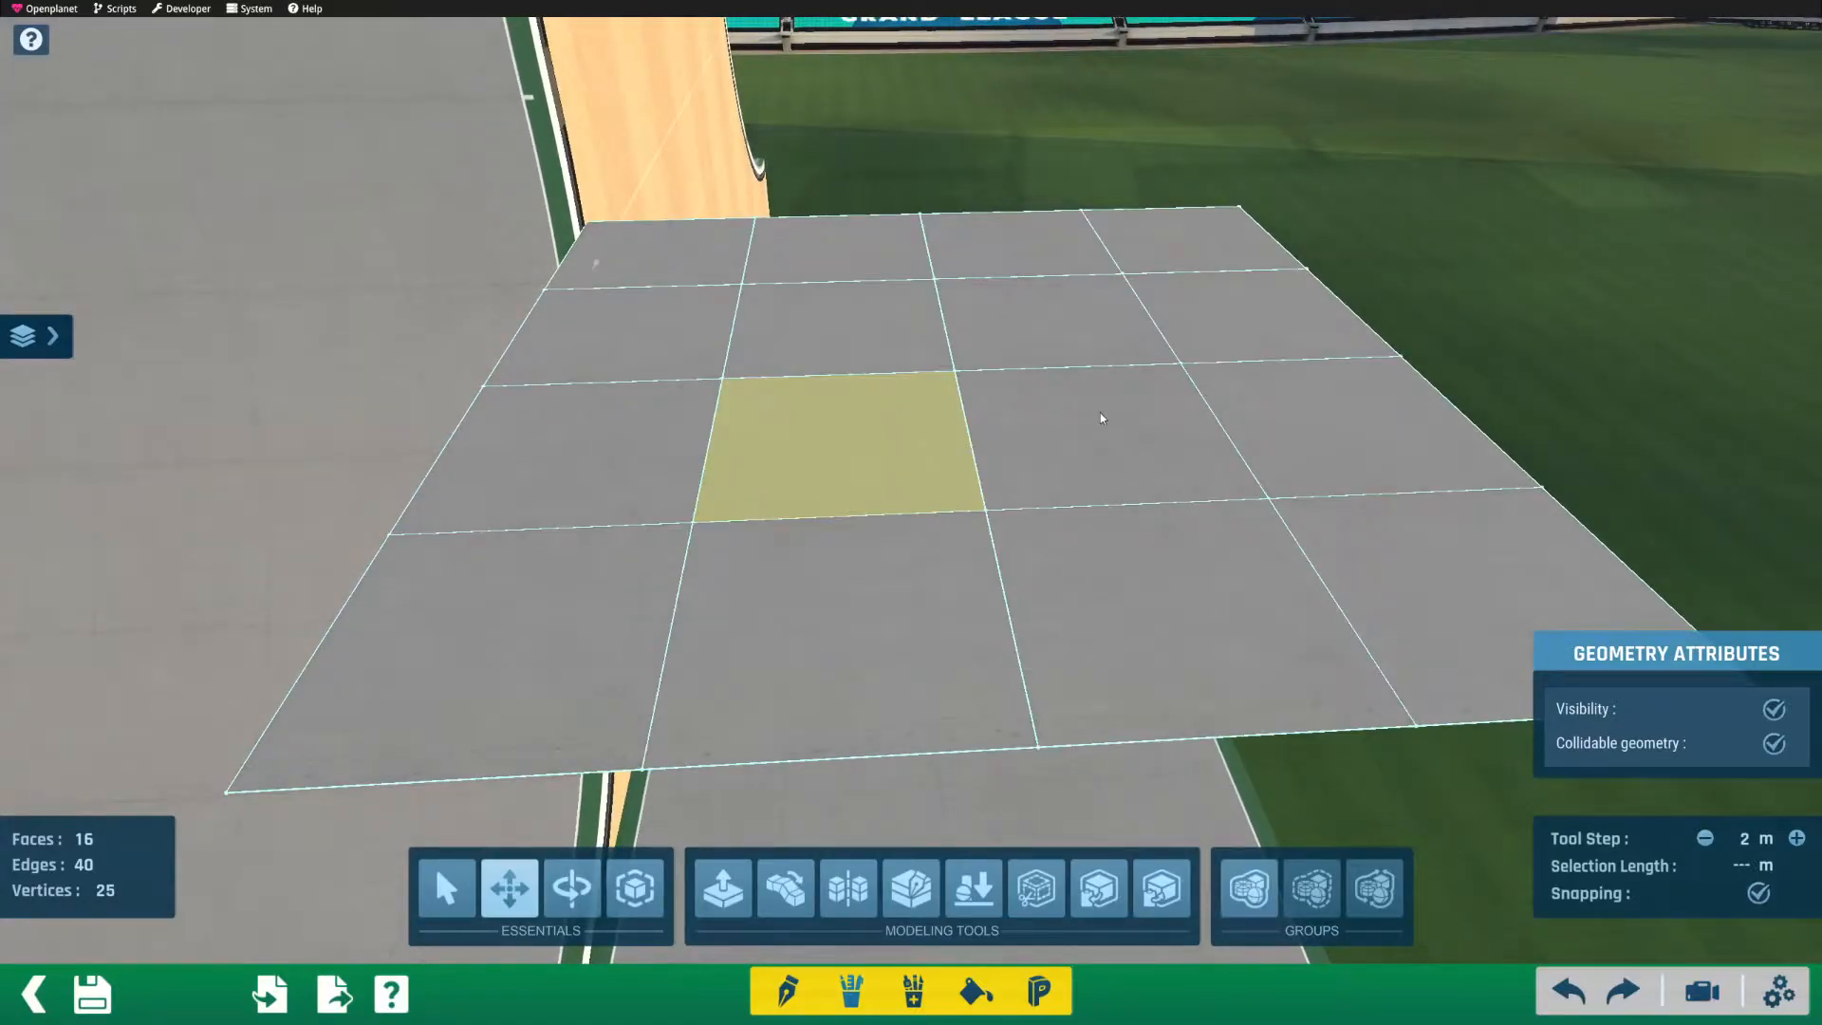
pyautogui.click(988, 418)
pyautogui.moveTo(1086, 333); pyautogui.dragTo(896, 478)
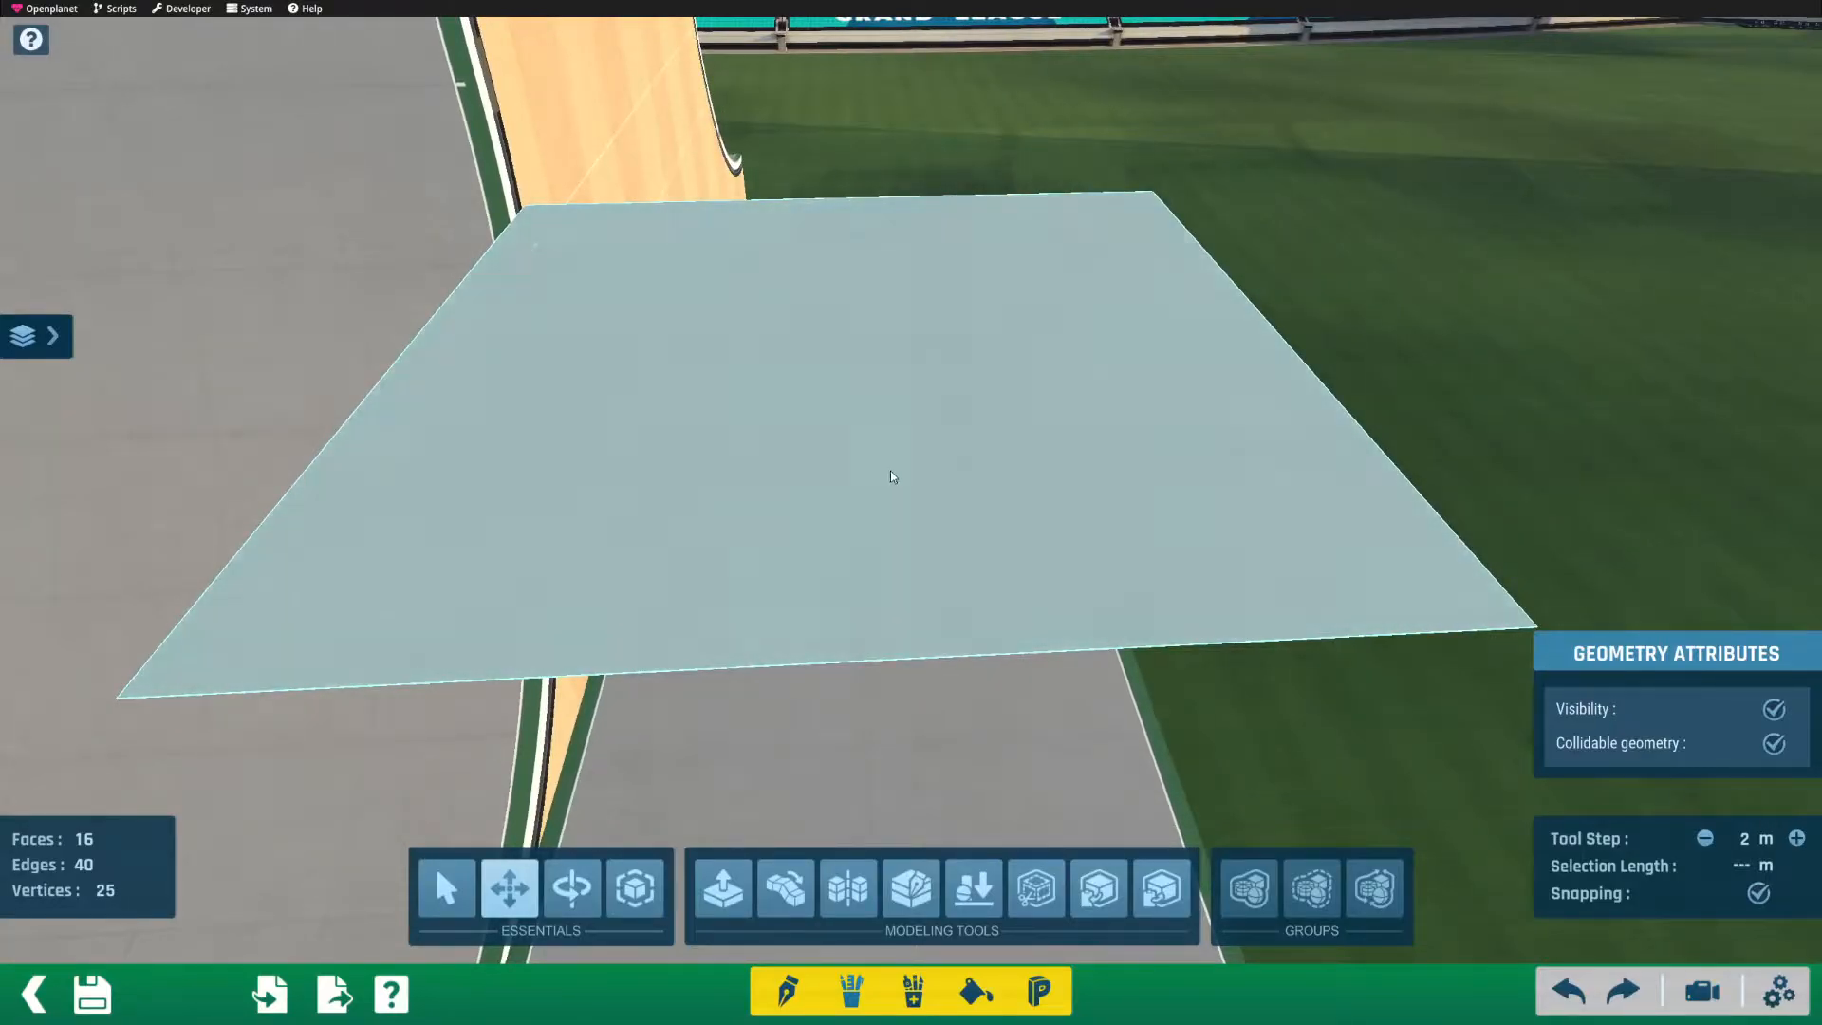
pyautogui.click(719, 889)
pyautogui.moveTo(716, 891); pyautogui.dragTo(845, 265)
pyautogui.moveTo(845, 266); pyautogui.dragTo(701, 383, button='right')
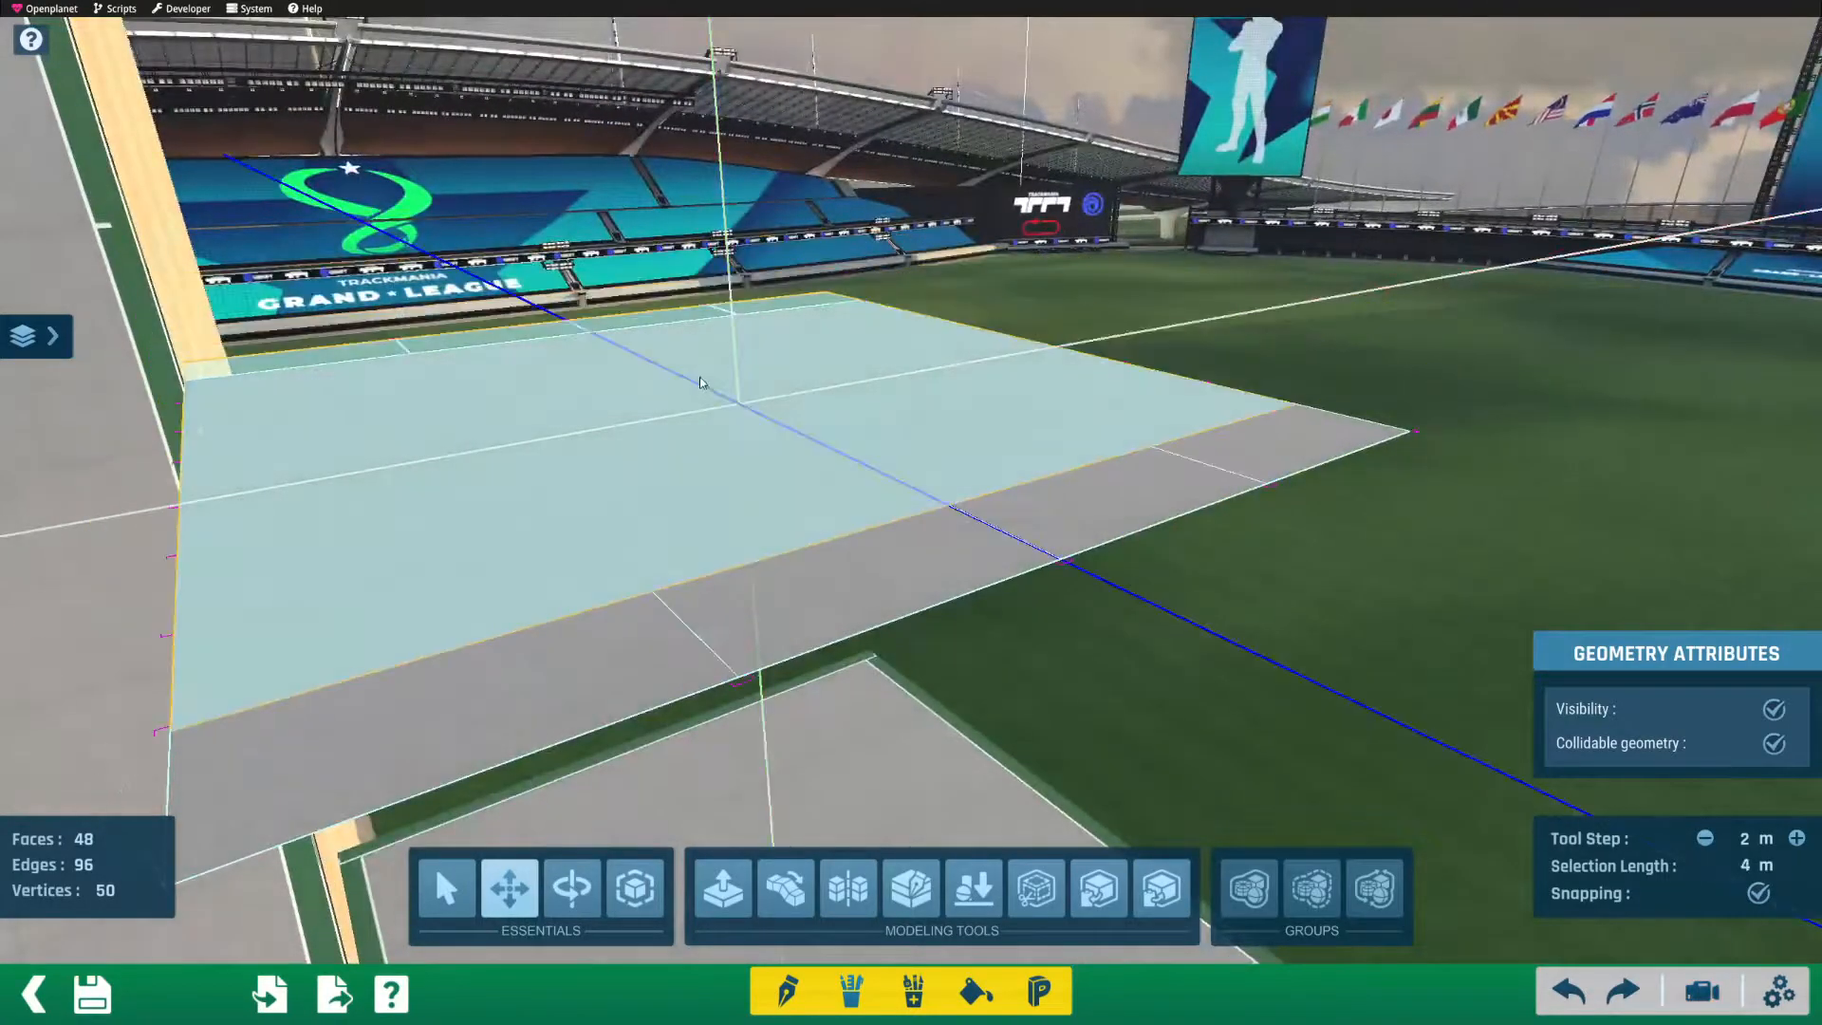
pyautogui.moveTo(701, 383); pyautogui.dragTo(719, 332)
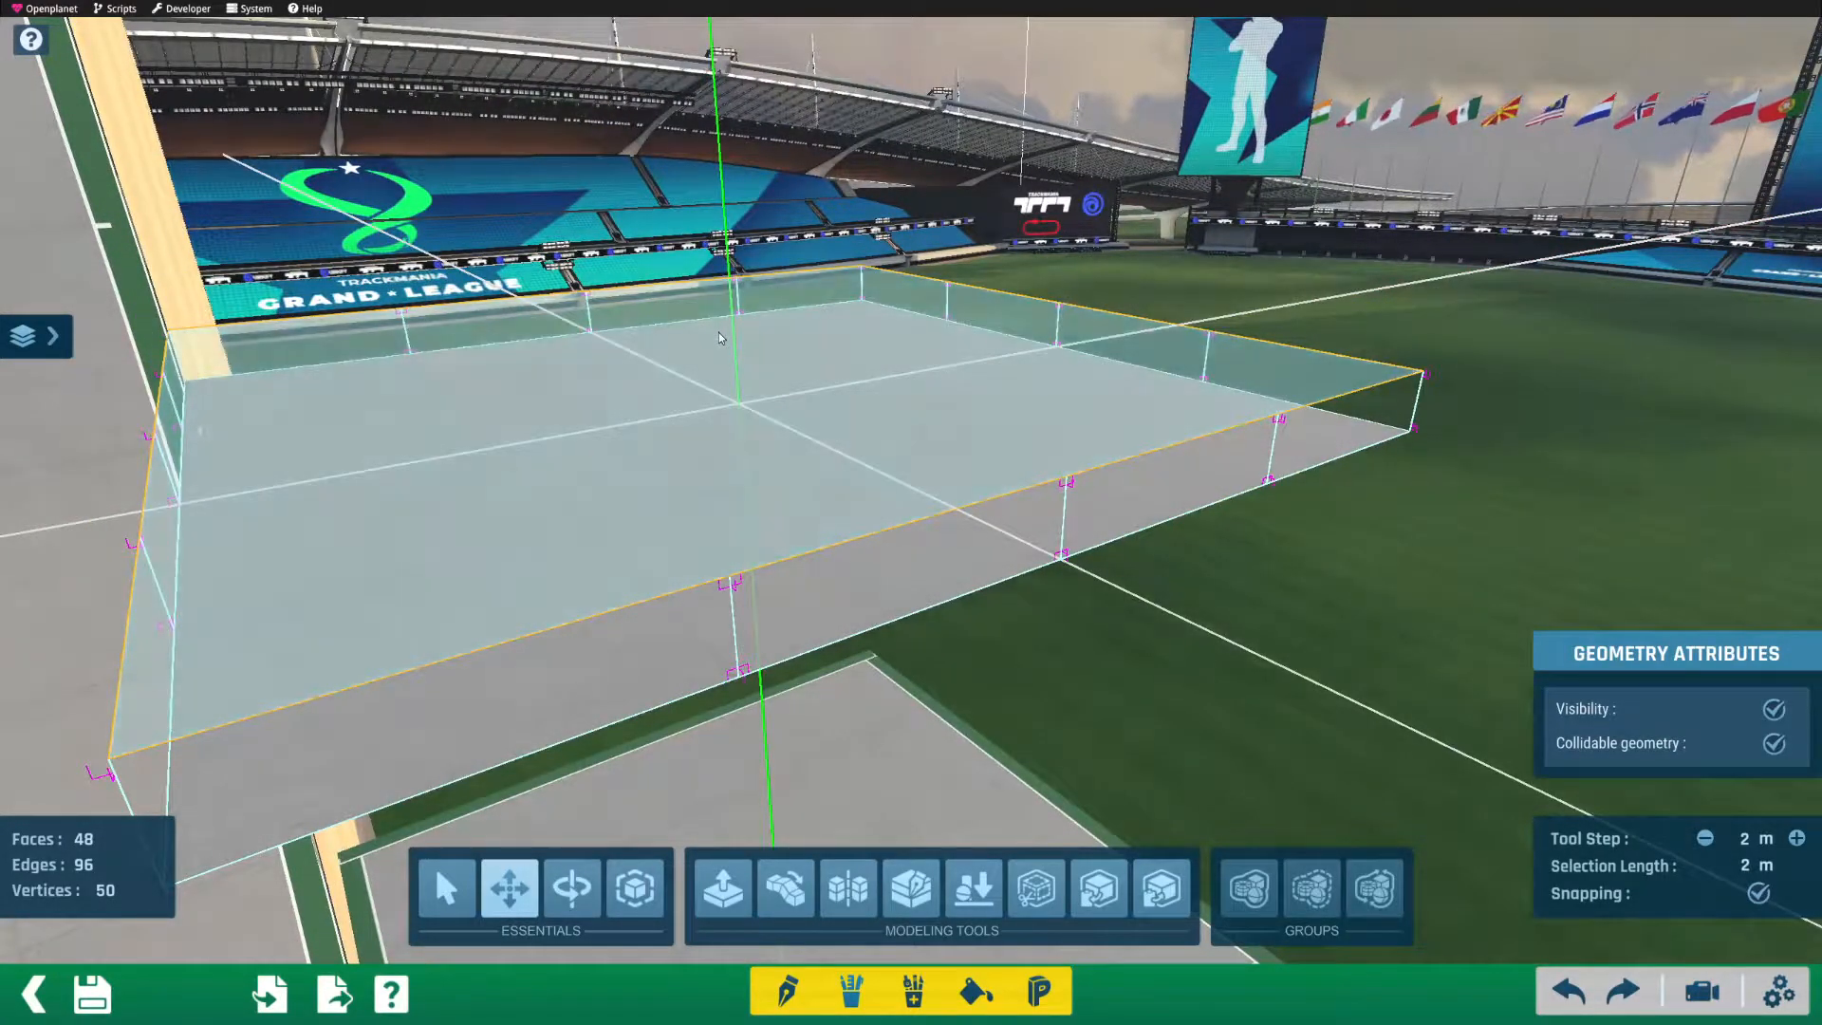
pyautogui.click(737, 339)
pyautogui.moveTo(737, 338); pyautogui.dragTo(525, 321, button='right')
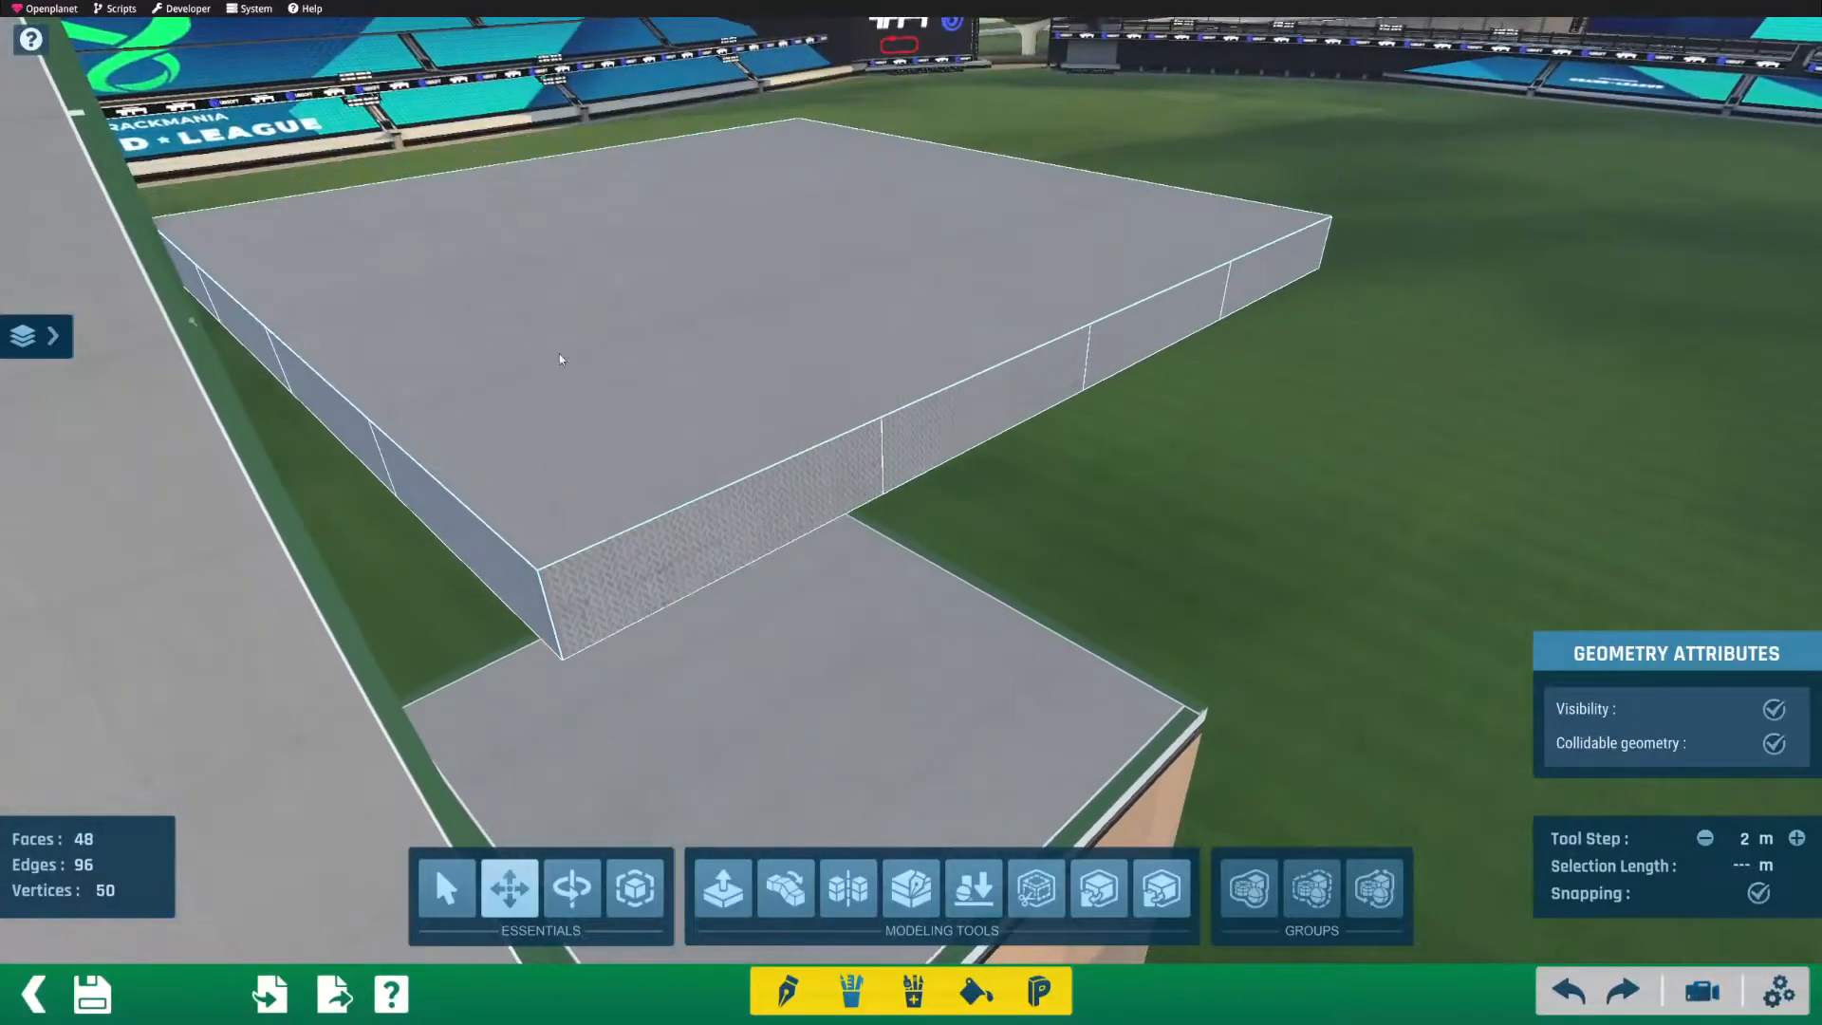
# Step: Examine the extruded slab's top faces and sides and its position beside the curved ramp from several angles
pyautogui.click(619, 385)
pyautogui.moveTo(805, 296); pyautogui.dragTo(754, 391, button='right')
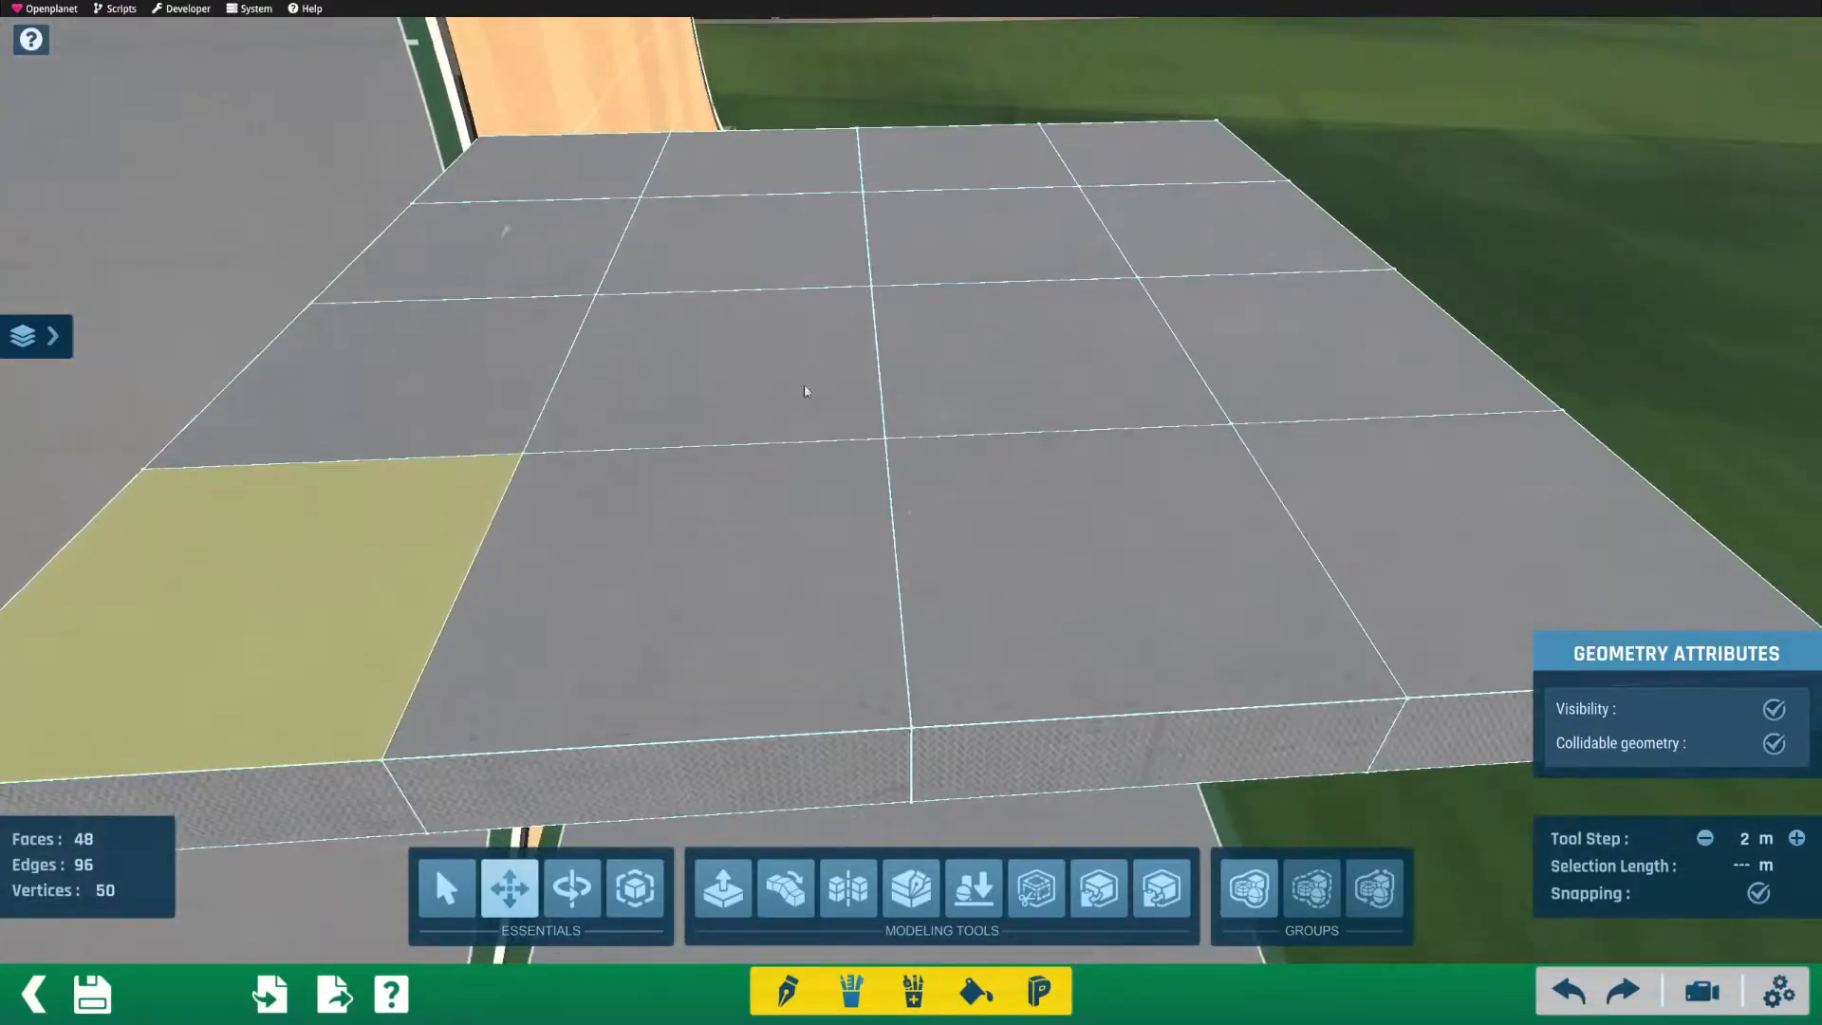
pyautogui.click(1581, 219)
pyautogui.moveTo(515, 309); pyautogui.dragTo(990, 285, button='right')
pyautogui.moveTo(588, 404); pyautogui.dragTo(512, 489, button='middle')
pyautogui.moveTo(511, 484); pyautogui.dragTo(447, 432, button='right')
pyautogui.moveTo(447, 432); pyautogui.dragTo(577, 575, button='middle')
pyautogui.moveTo(675, 858); pyautogui.dragTo(188, 340, button='middle')
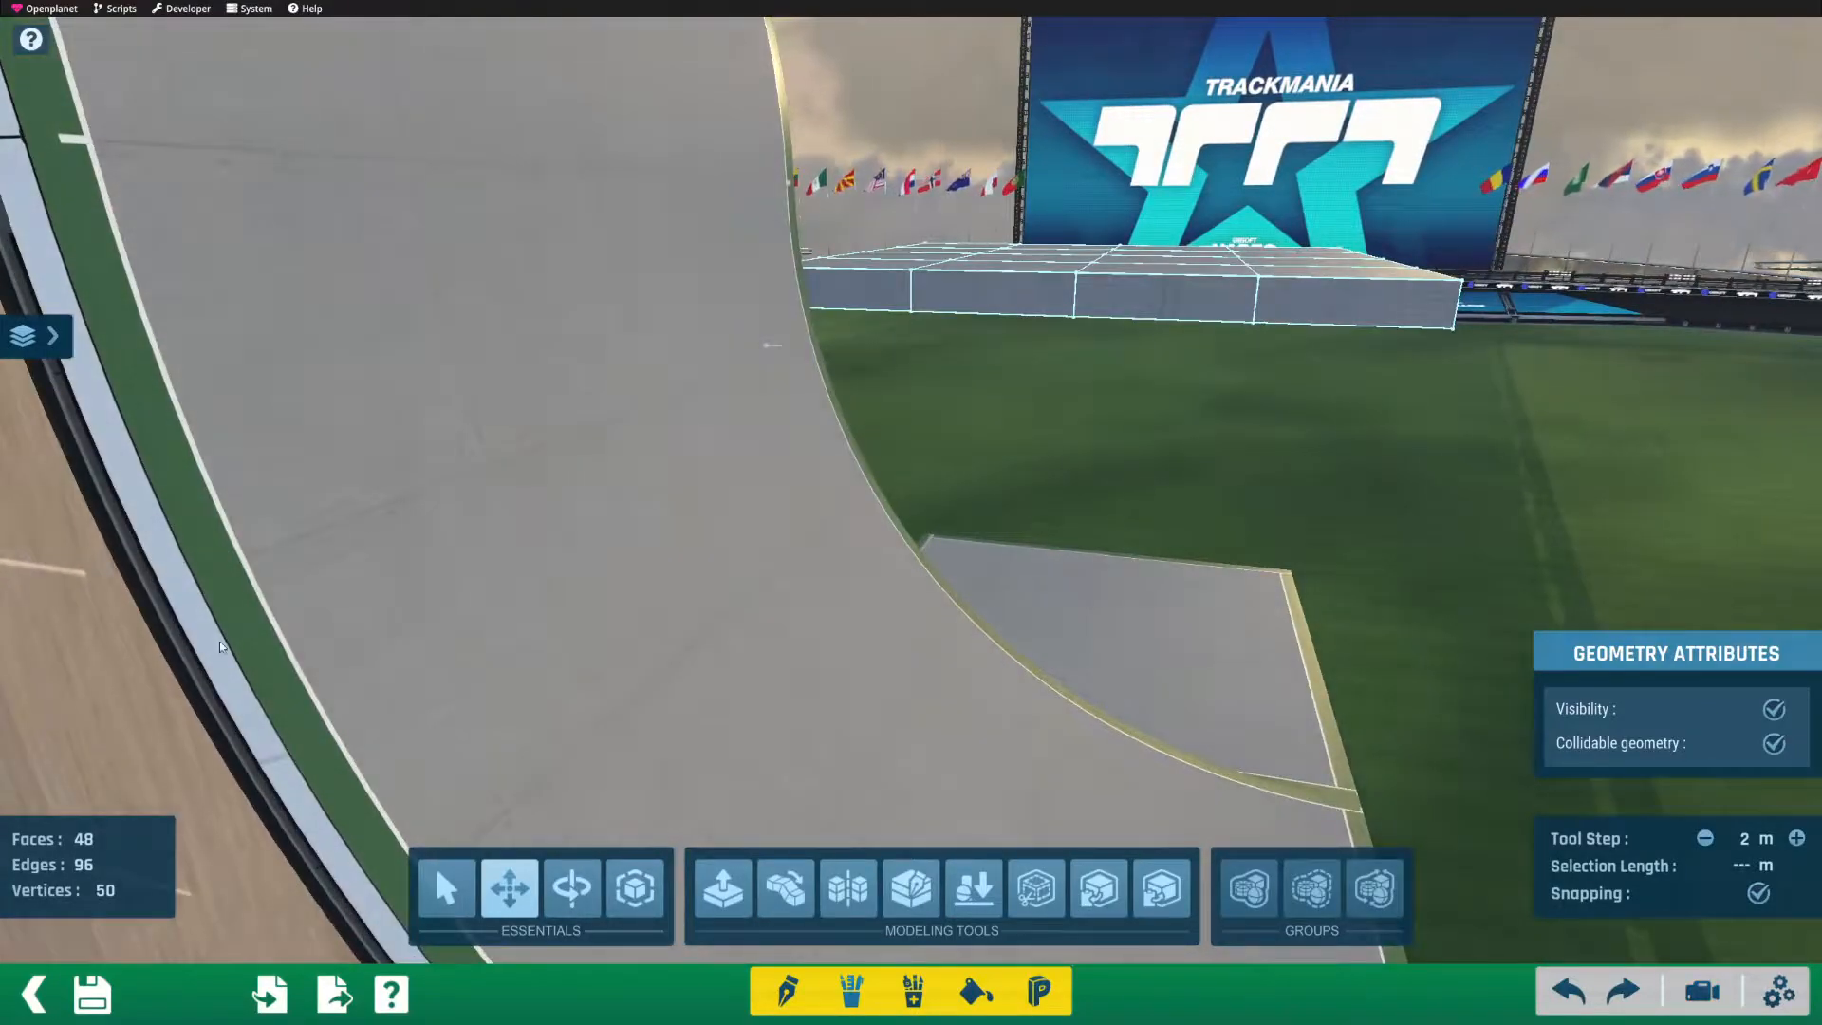
pyautogui.moveTo(344, 638); pyautogui.dragTo(294, 572, button='right')
pyautogui.keyDown('alt'); pyautogui.moveTo(723, 393); pyautogui.dragTo(549, 418, button='right'); pyautogui.keyUp('alt')
pyautogui.keyDown('alt'); pyautogui.moveTo(548, 418); pyautogui.dragTo(330, 481); pyautogui.keyUp('alt')
pyautogui.keyDown('alt'); pyautogui.moveTo(330, 480); pyautogui.dragTo(1127, 439, button='right'); pyautogui.keyUp('alt')
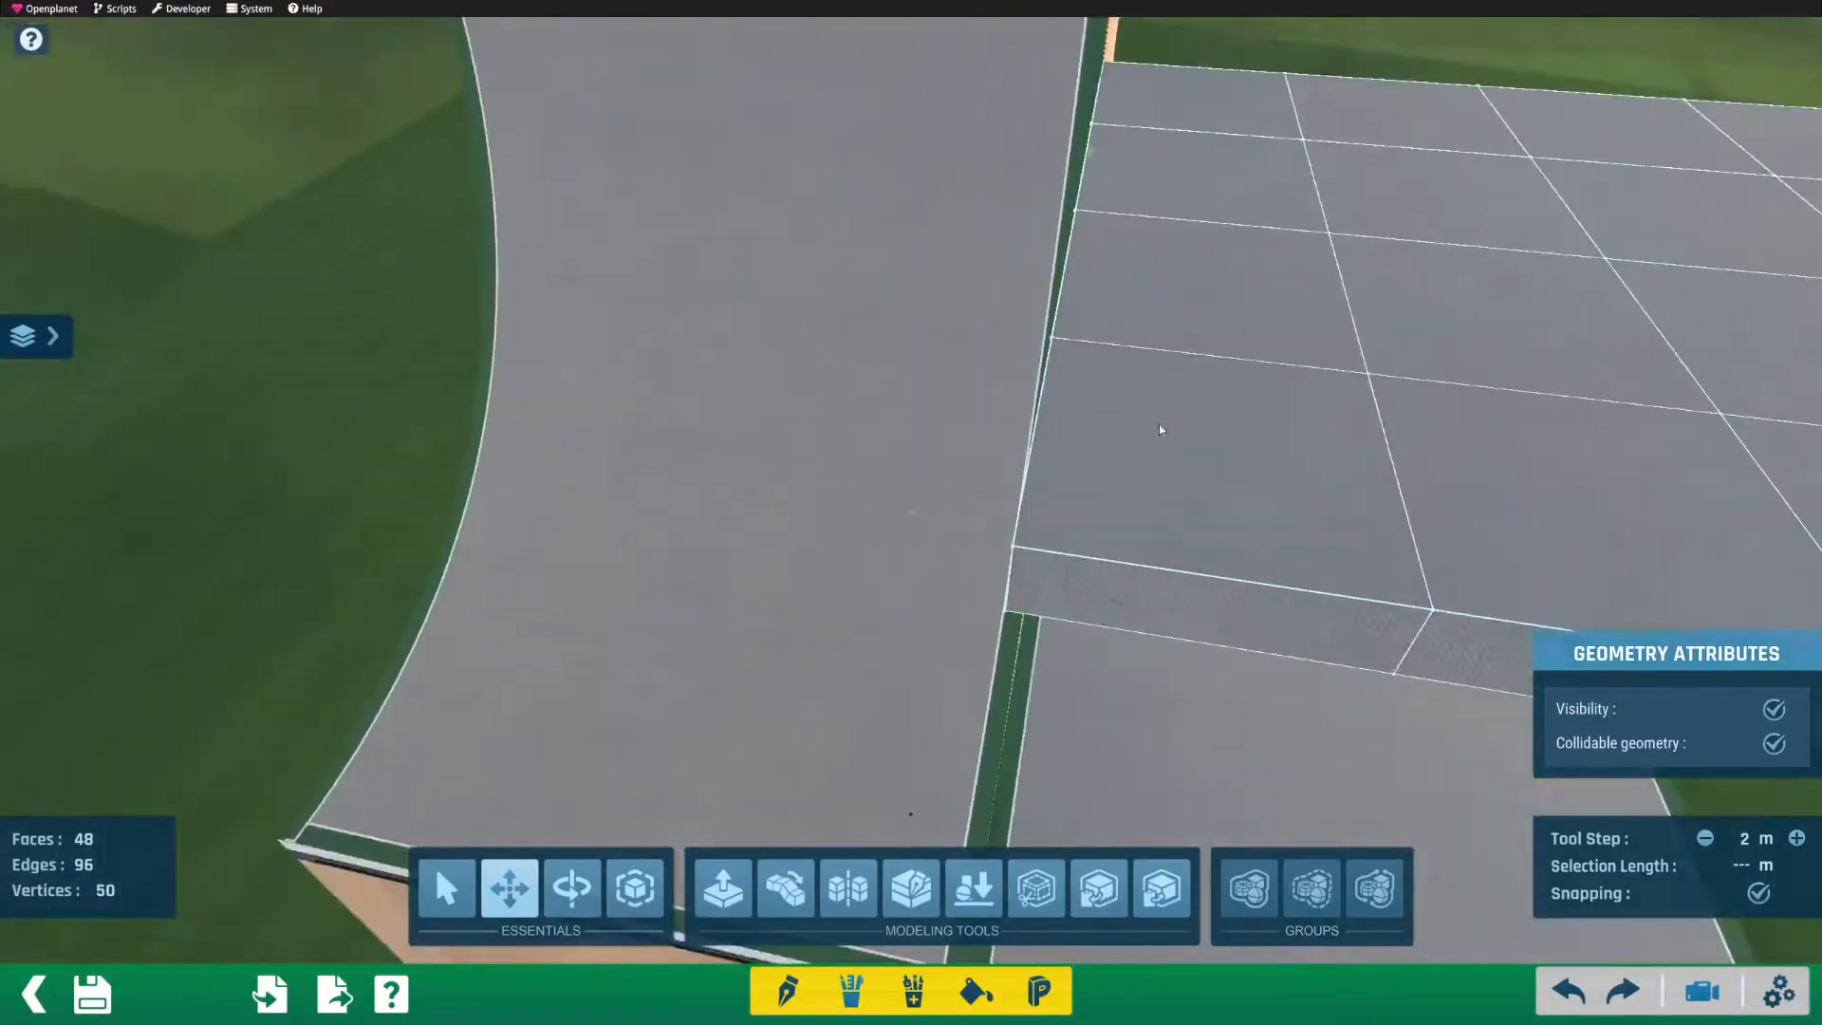
pyautogui.keyDown('alt'); pyautogui.moveTo(1127, 438); pyautogui.dragTo(447, 317); pyautogui.keyUp('alt')
pyautogui.keyDown('alt'); pyautogui.moveTo(447, 317); pyautogui.dragTo(664, 325, button='right'); pyautogui.keyUp('alt')
pyautogui.keyDown('alt'); pyautogui.moveTo(663, 326); pyautogui.dragTo(772, 345); pyautogui.keyUp('alt')
pyautogui.moveTo(773, 345)
pyautogui.keyDown('alt'); pyautogui.mouseDown(button='right')
pyautogui.moveTo(754, 308)
pyautogui.moveTo(744, 328)
pyautogui.mouseUp(button='right'); pyautogui.keyUp('alt')
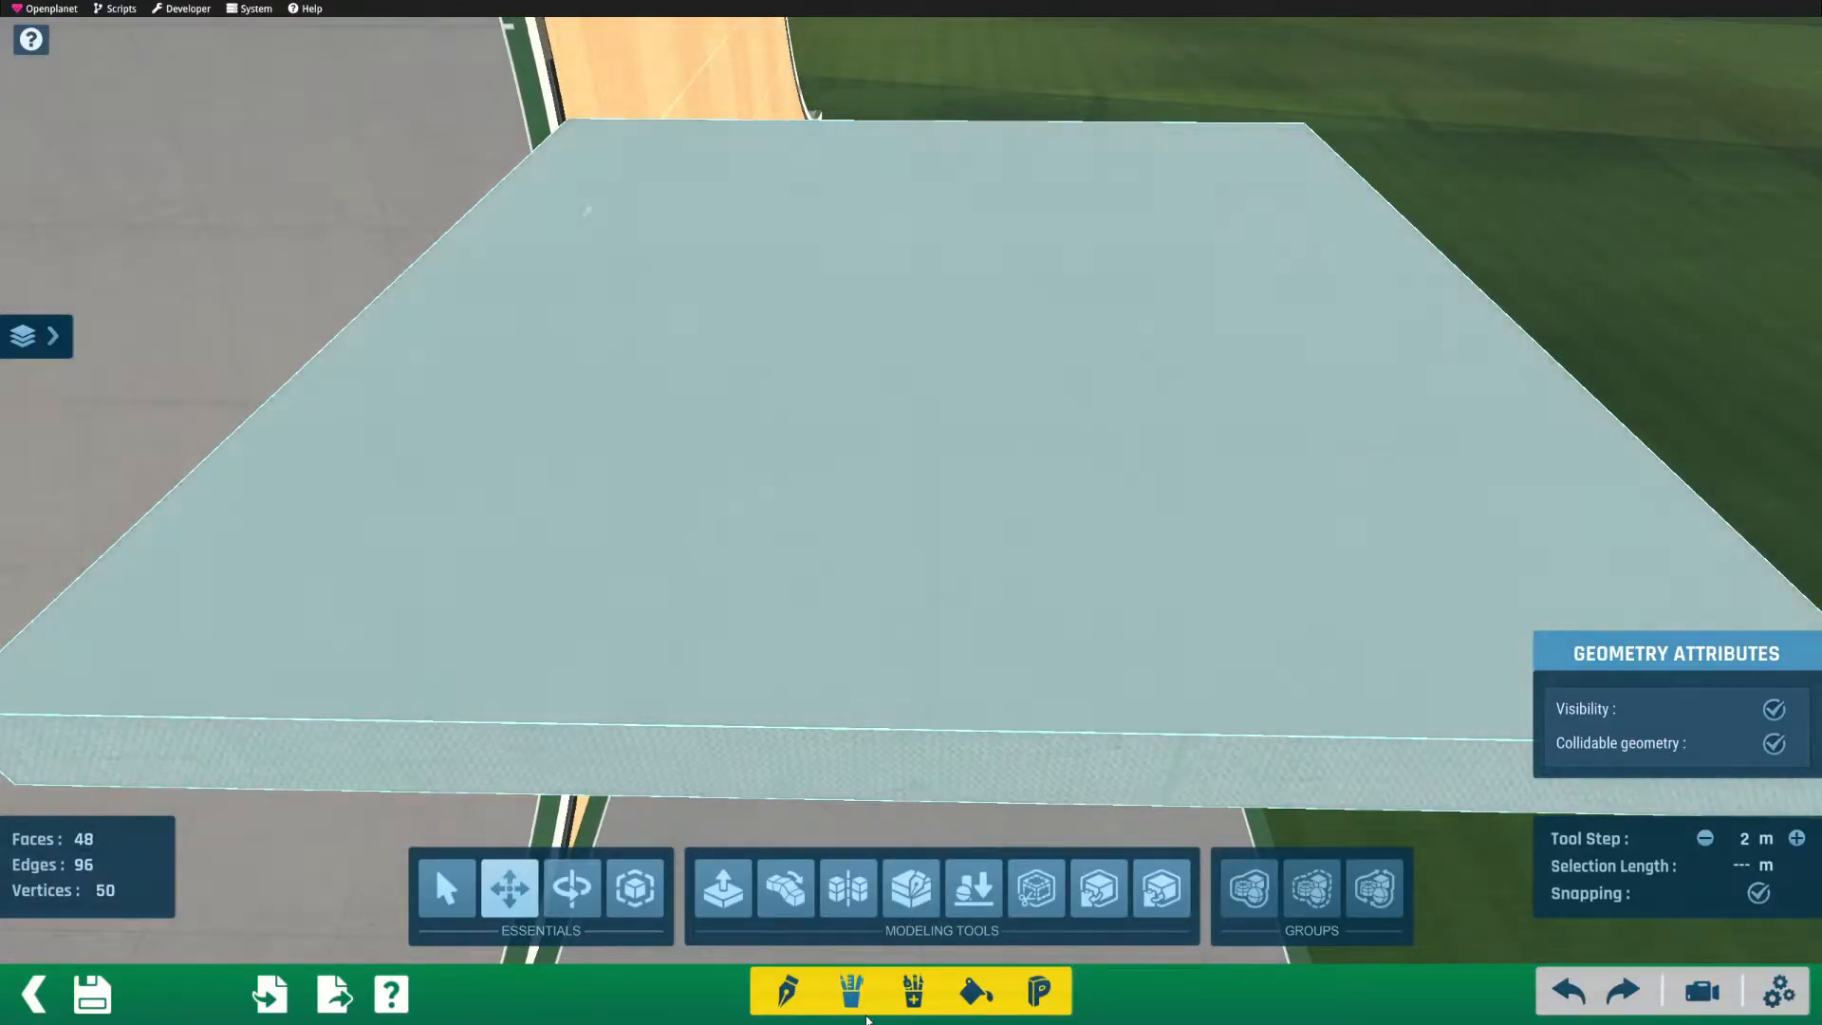
# Step: Subdivide all faces of the extruded slab twice and inspect the divisions on its sides
pyautogui.click(916, 998)
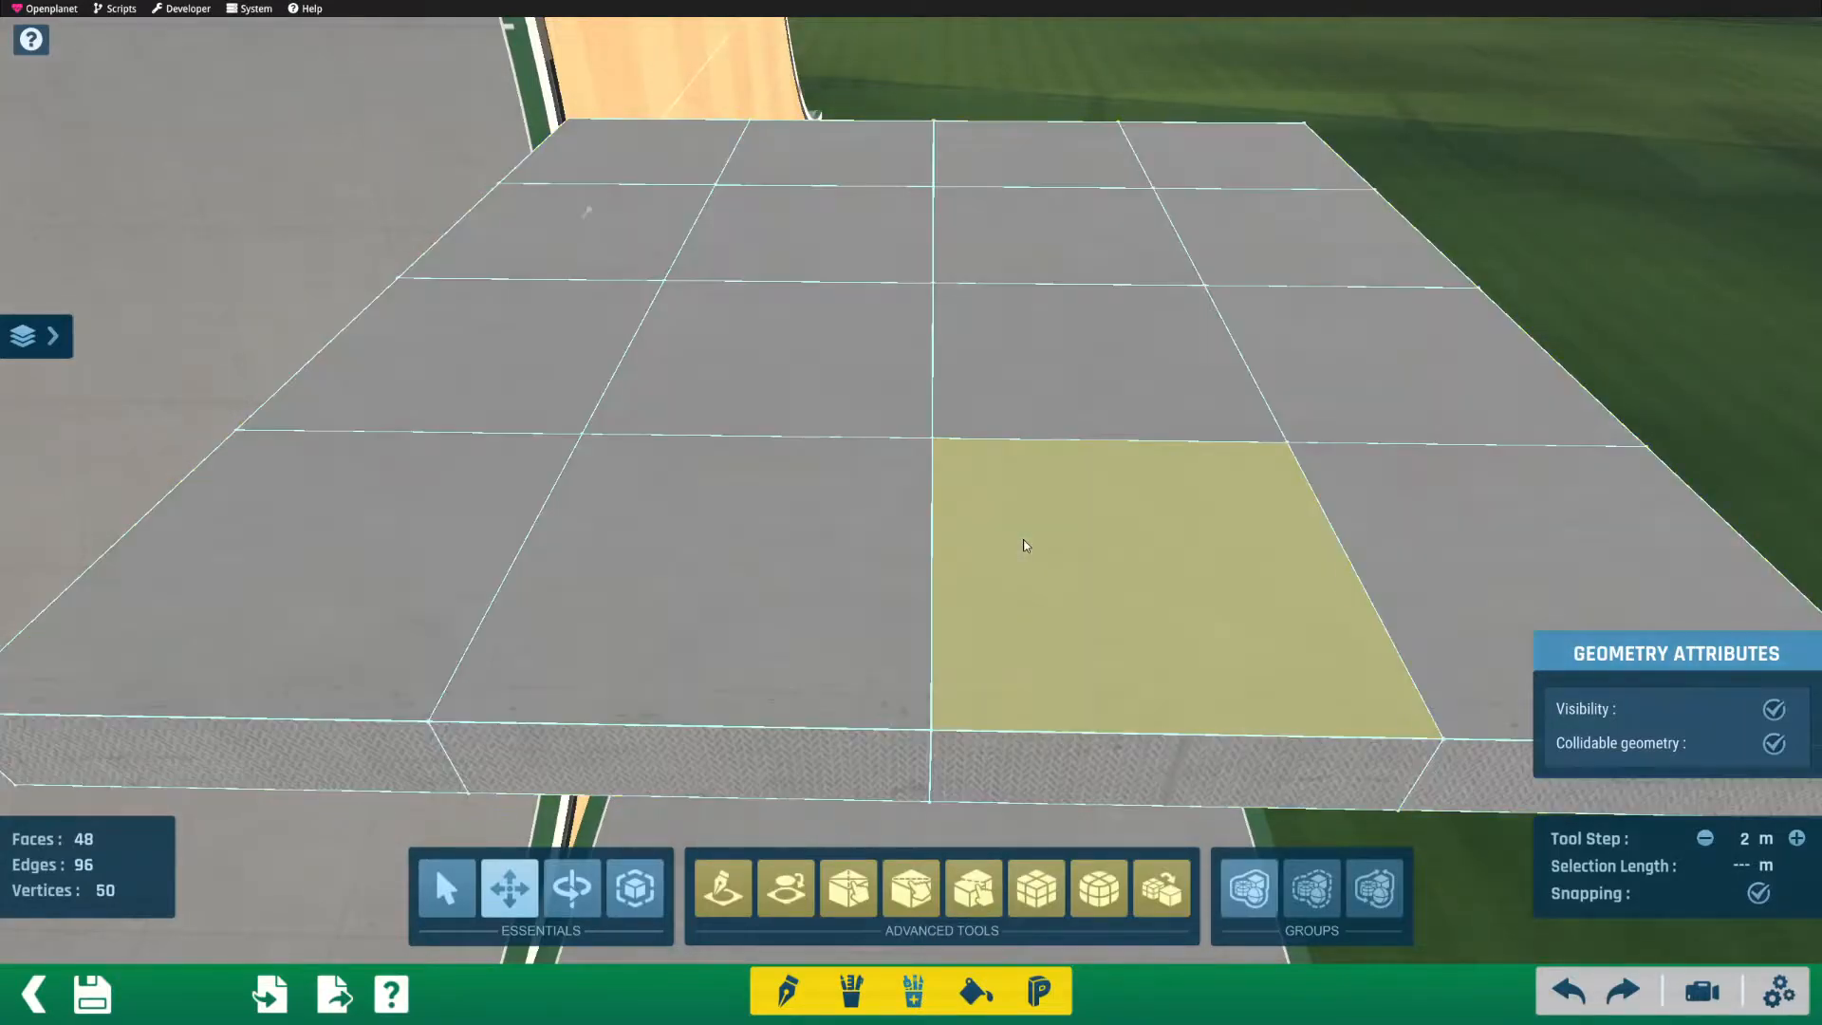
pyautogui.hotkey('ctrl', 'a')
pyautogui.click(1043, 894)
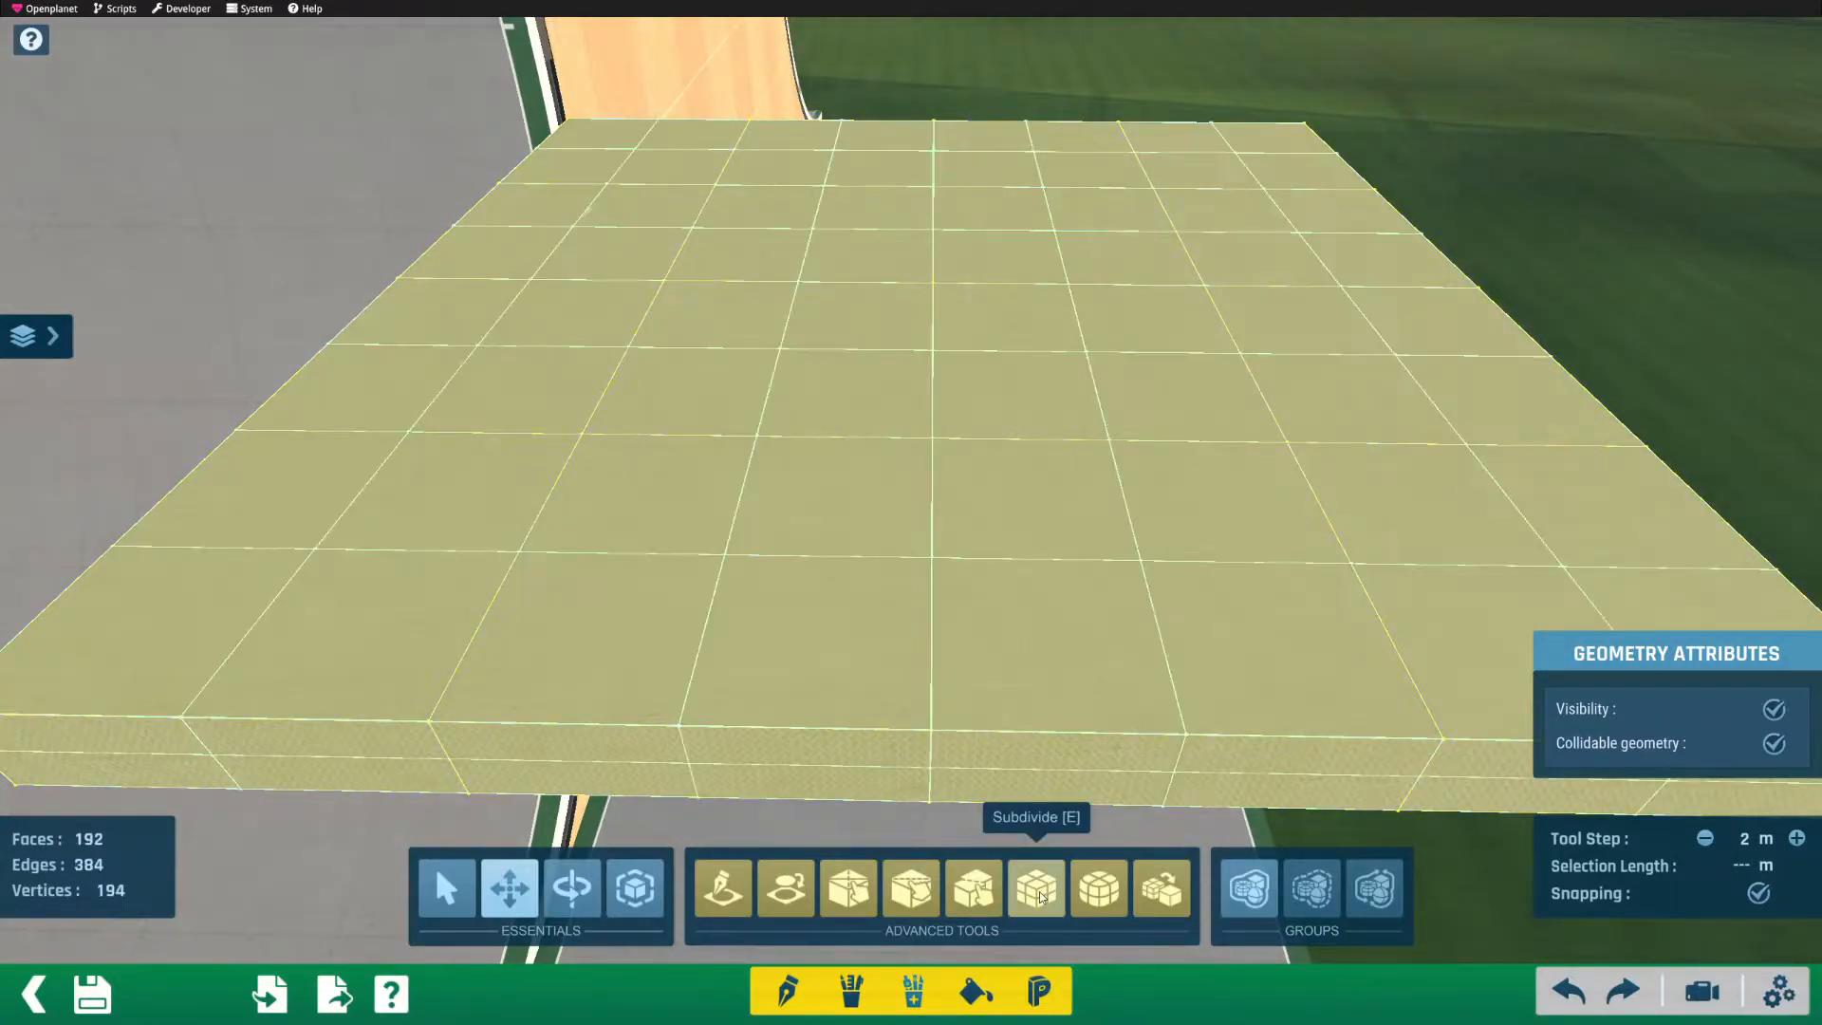
pyautogui.click(1043, 896)
pyautogui.keyDown('alt'); pyautogui.moveTo(925, 507); pyautogui.dragTo(1221, 351, button='right'); pyautogui.keyUp('alt')
pyautogui.keyDown('alt'); pyautogui.moveTo(907, 483); pyautogui.dragTo(993, 549, button='right'); pyautogui.keyUp('alt')
pyautogui.keyDown('alt'); pyautogui.moveTo(830, 498); pyautogui.dragTo(814, 462, button='right'); pyautogui.keyUp('alt')
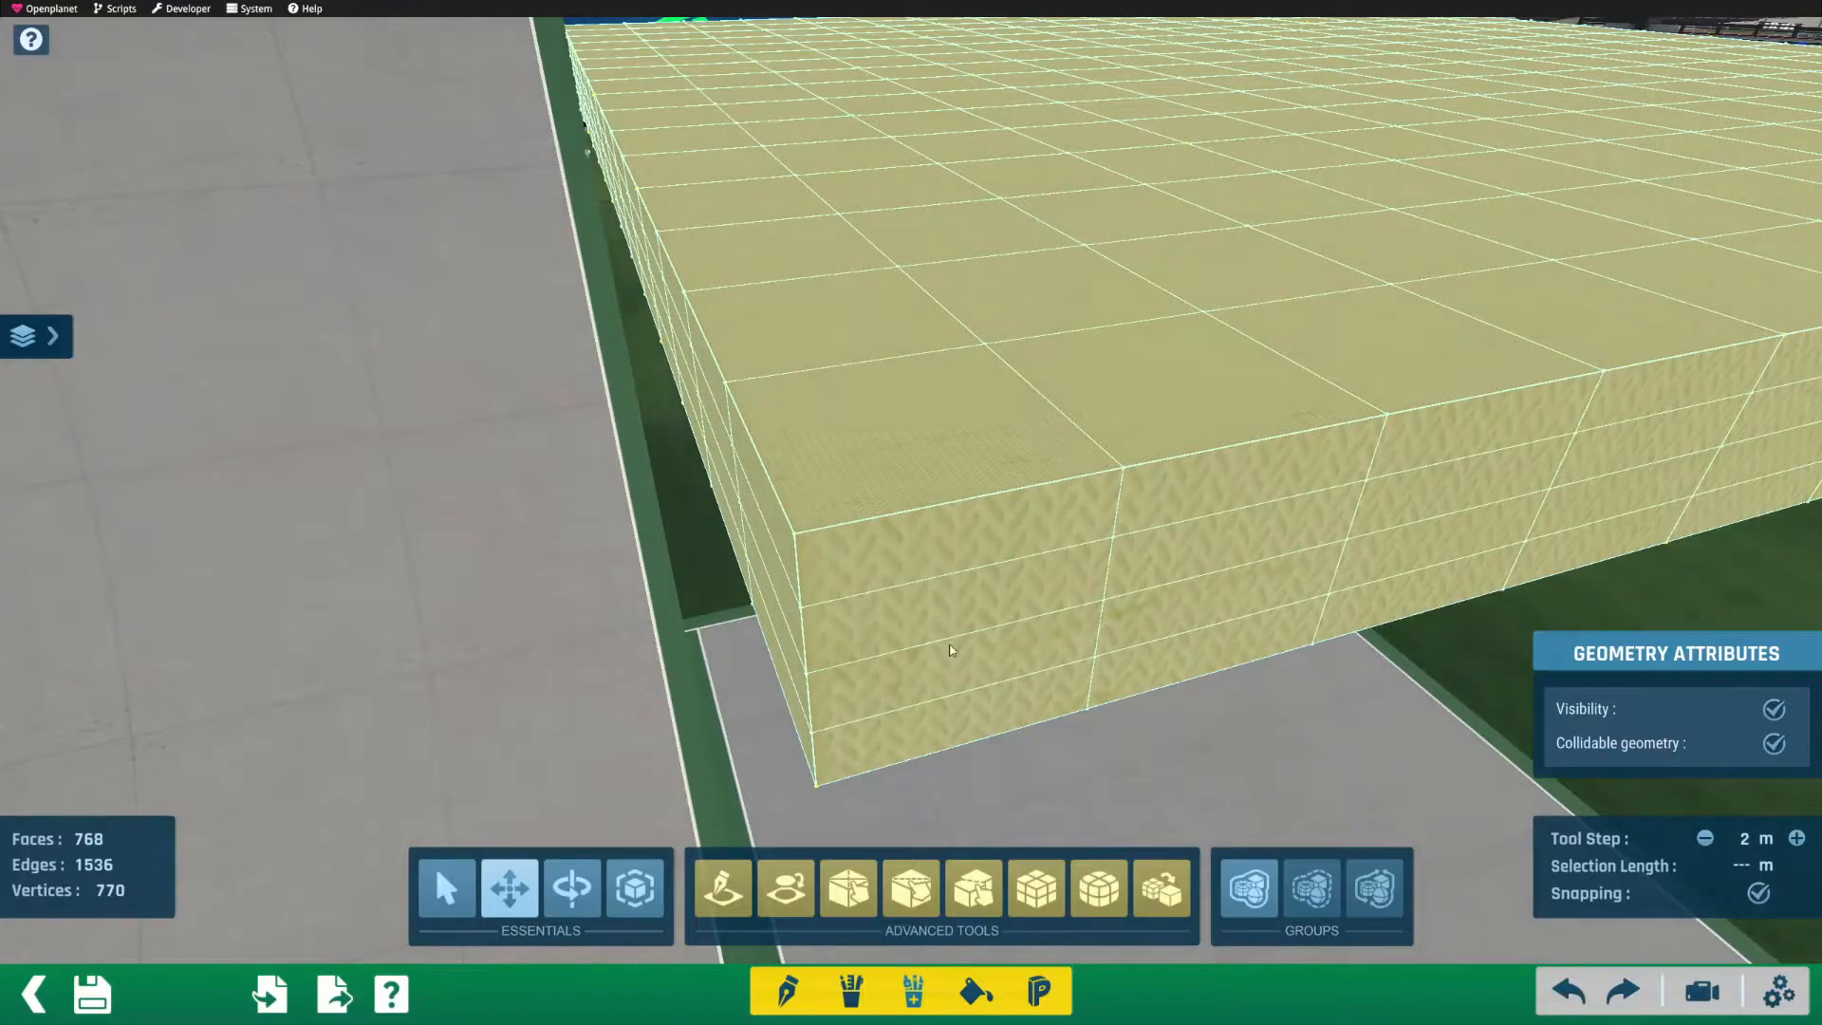
pyautogui.moveTo(950, 584)
pyautogui.keyDown('alt'); pyautogui.mouseDown(button='right')
pyautogui.moveTo(994, 572)
pyautogui.moveTo(945, 576)
pyautogui.mouseUp(button='right'); pyautogui.keyUp('alt')
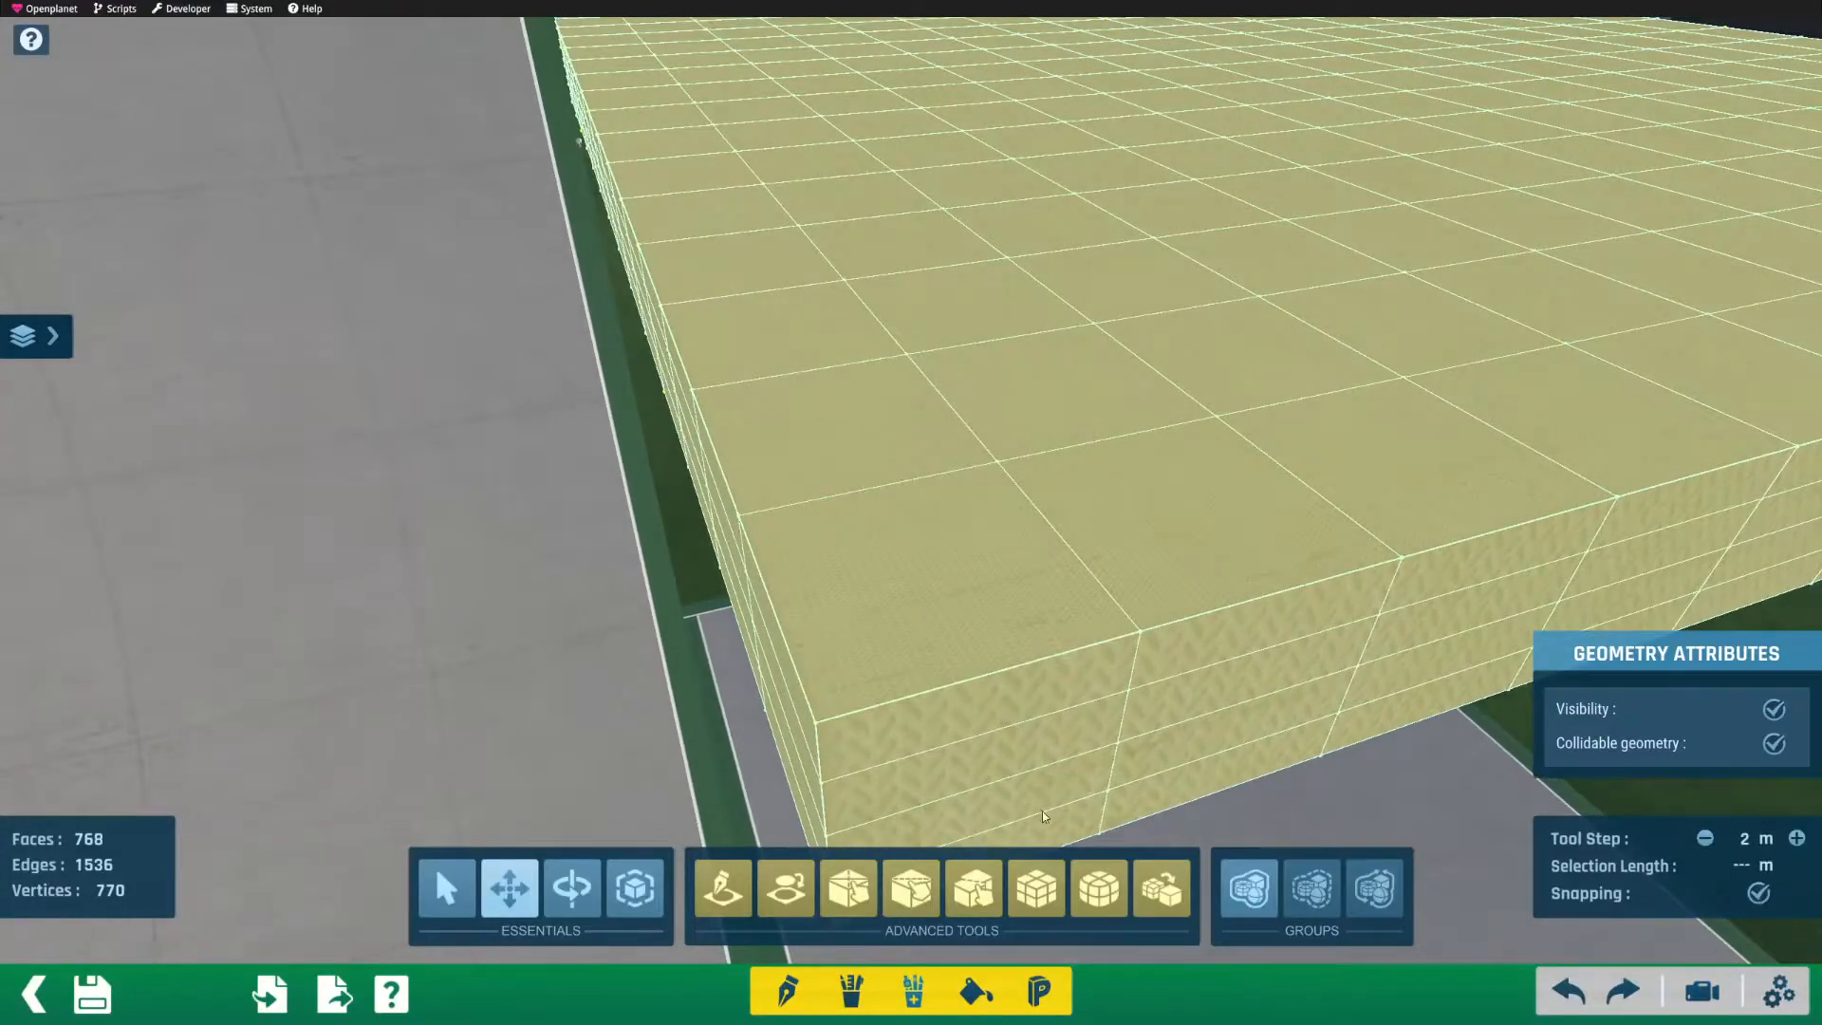
pyautogui.keyDown('alt'); pyautogui.moveTo(862, 534); pyautogui.dragTo(774, 441, button='right'); pyautogui.keyUp('alt')
pyautogui.keyDown('alt'); pyautogui.moveTo(1208, 325); pyautogui.dragTo(1139, 380, button='right'); pyautogui.keyUp('alt')
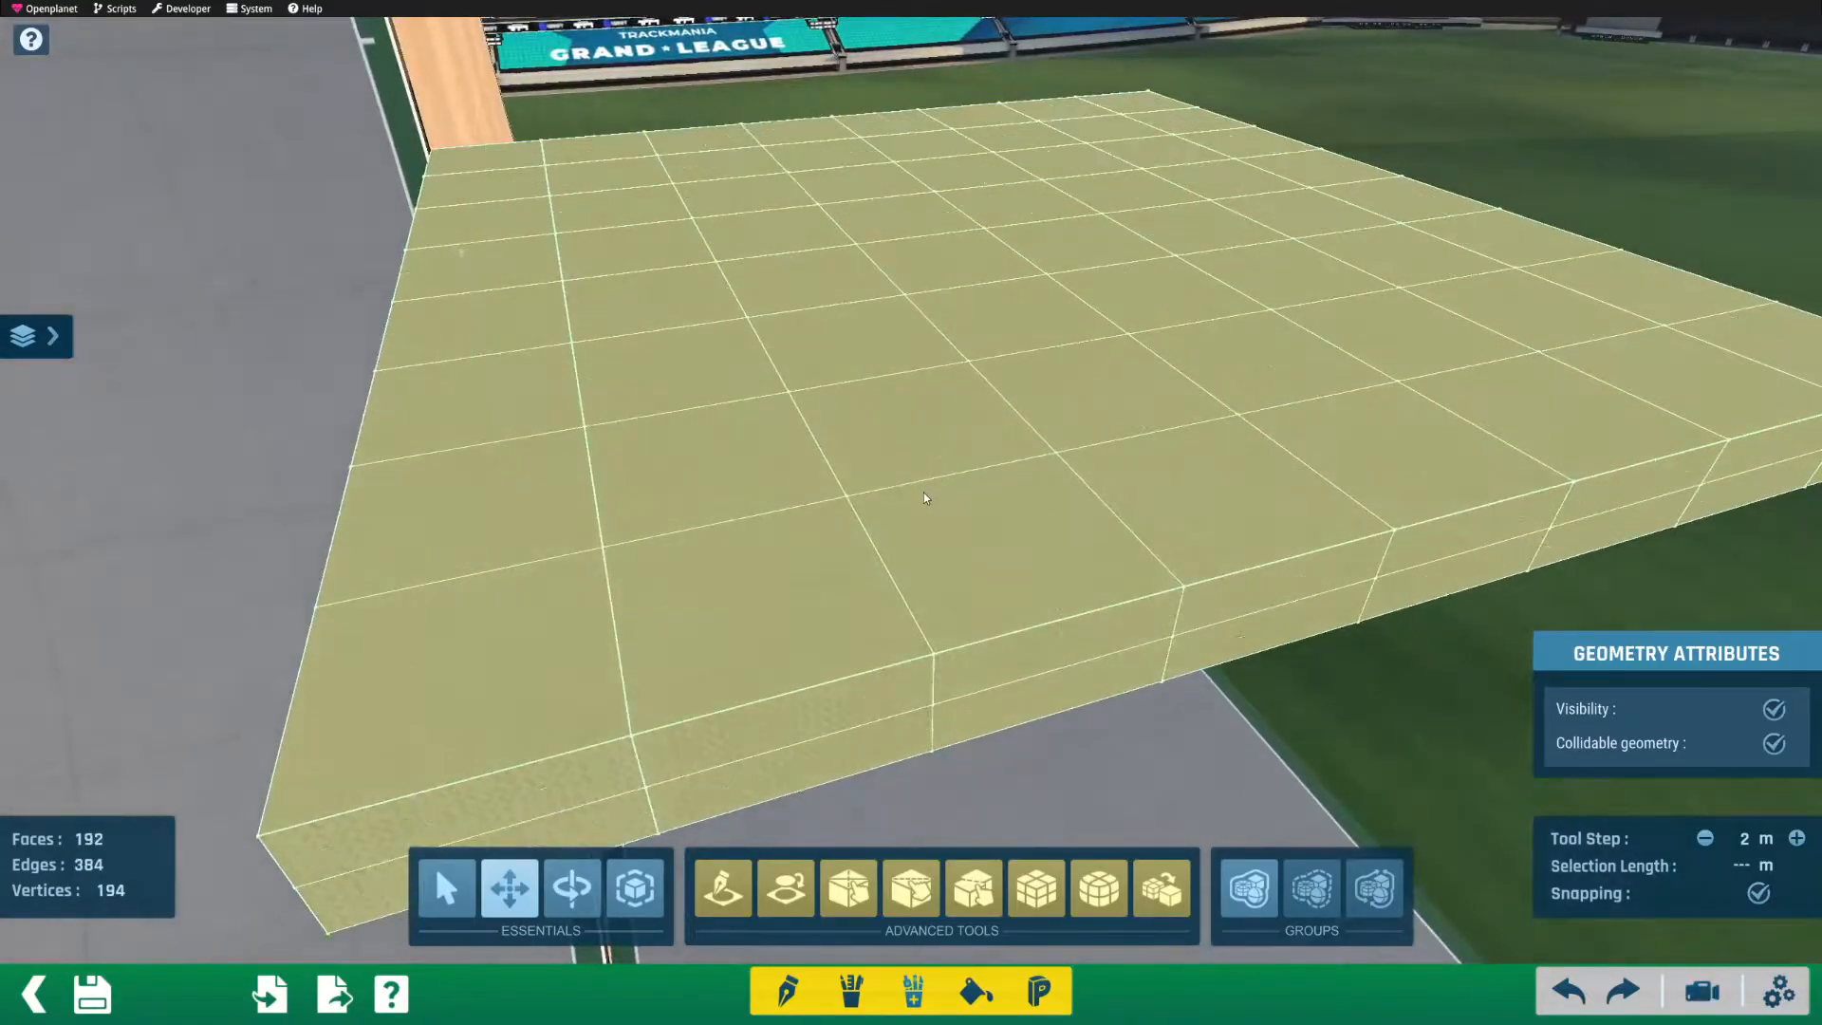
# Step: Undo both subdivisions and the extrusion of the surface
pyautogui.hotkey('ctrl', 'z')
pyautogui.hotkey('ctrl', 'z')
pyautogui.keyDown('alt'); pyautogui.moveTo(925, 492); pyautogui.dragTo(809, 534, button='right'); pyautogui.keyUp('alt')
pyautogui.keyDown('alt'); pyautogui.moveTo(979, 463); pyautogui.dragTo(1071, 443, button='right'); pyautogui.keyUp('alt')
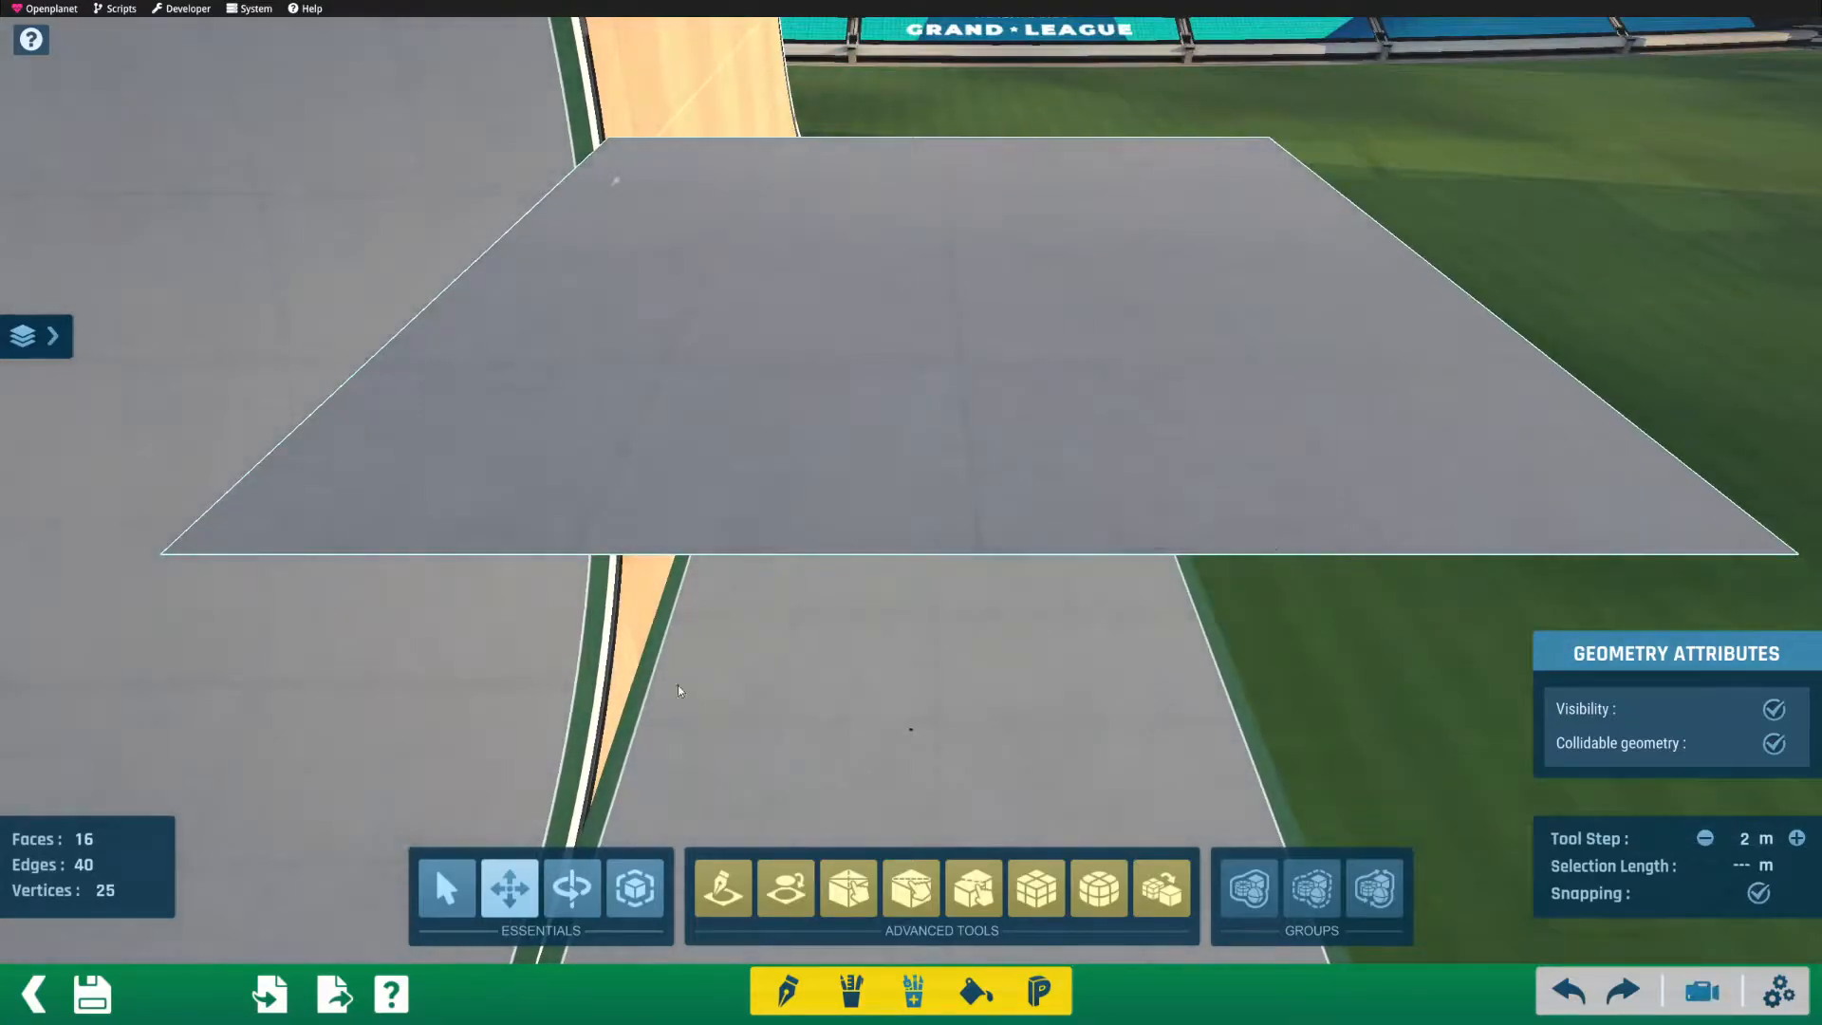
# Step: Subdivide all faces of the flat surface twice, then clear the selection
pyautogui.click(807, 412)
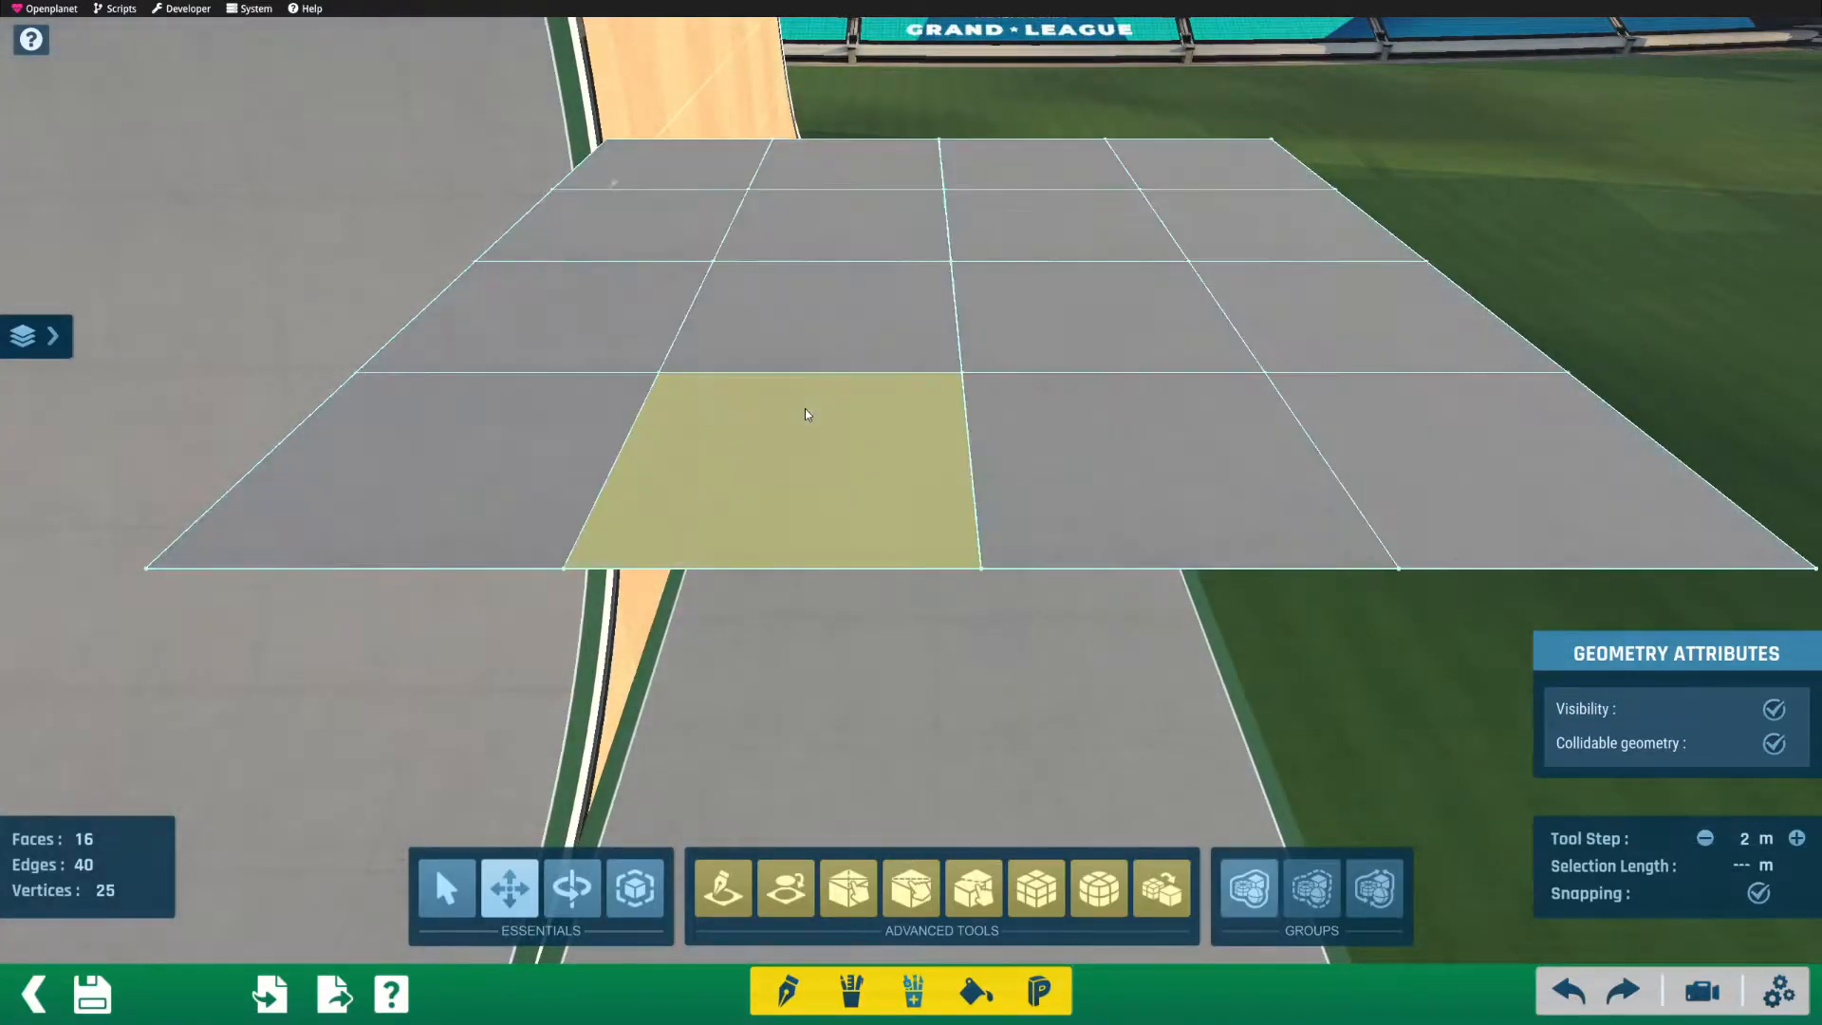
pyautogui.hotkey('ctrl', 'a')
pyautogui.keyDown('alt'); pyautogui.moveTo(820, 482); pyautogui.dragTo(737, 545, button='right'); pyautogui.keyUp('alt')
pyautogui.click(1035, 890)
pyautogui.click(1034, 891)
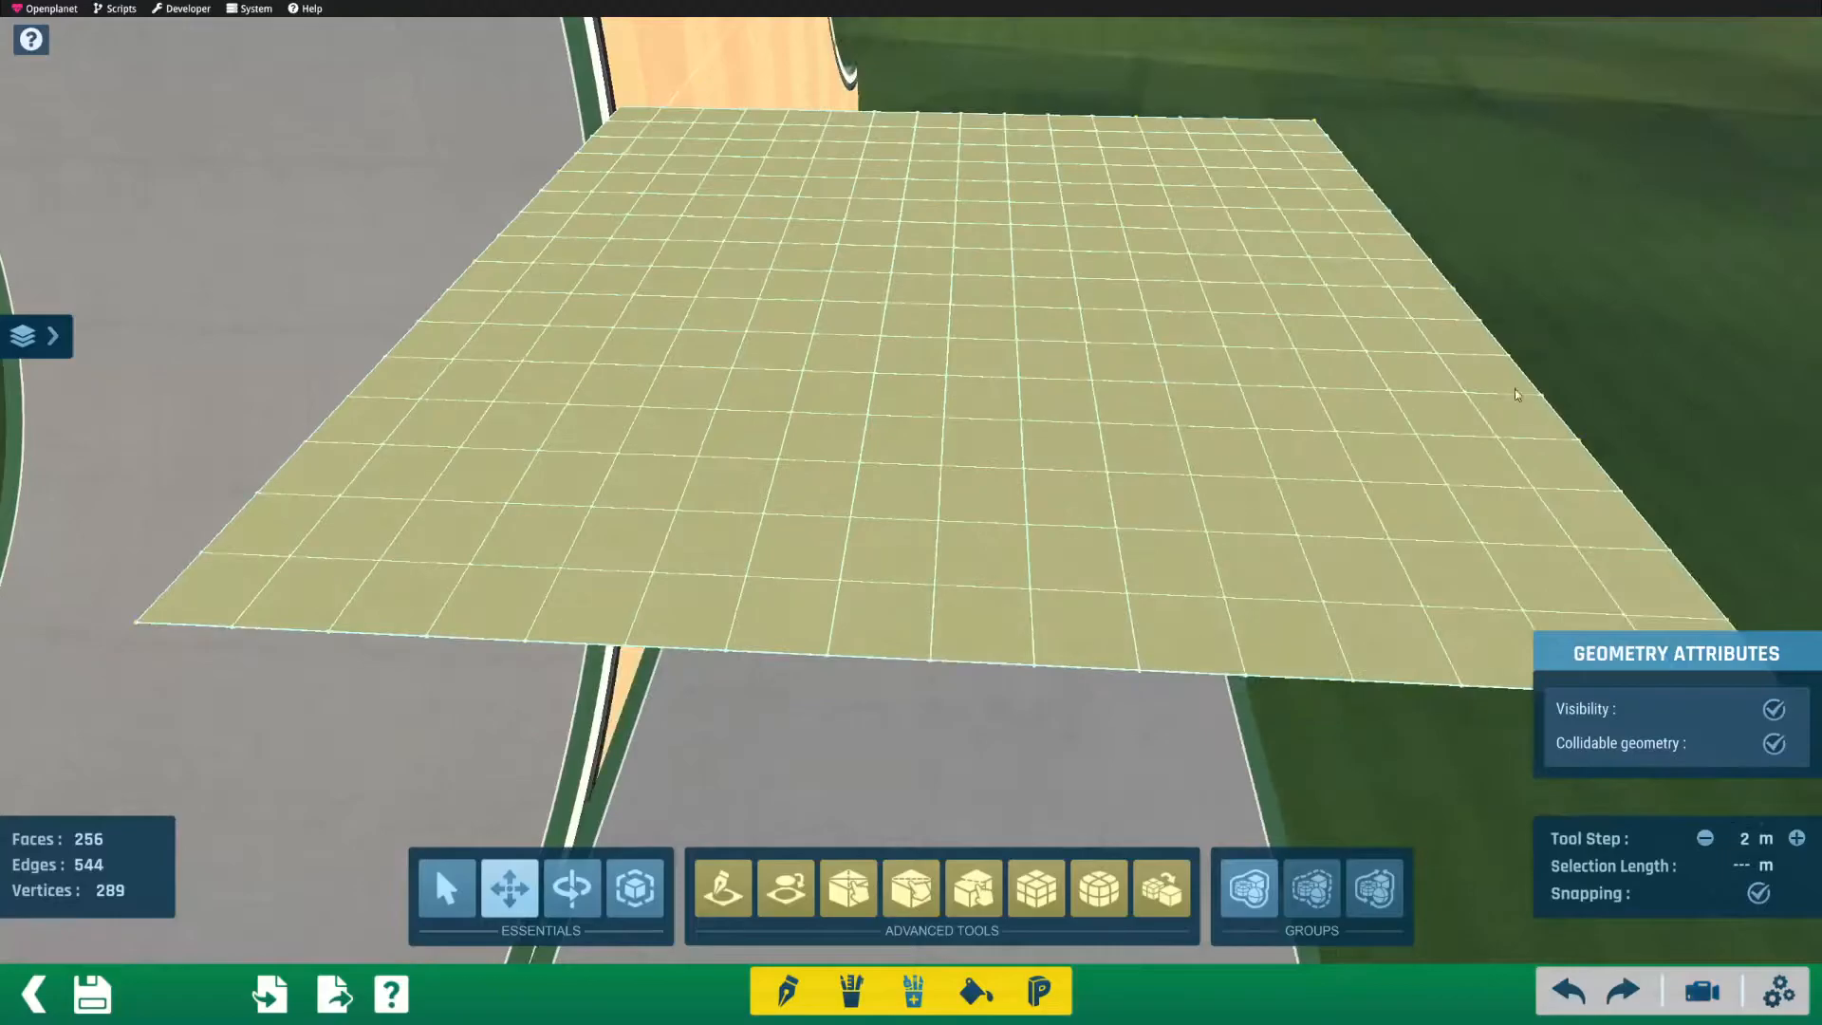
pyautogui.rightClick(1500, 402)
pyautogui.keyDown('alt'); pyautogui.moveTo(1399, 387); pyautogui.dragTo(1457, 328, button='right'); pyautogui.keyUp('alt')
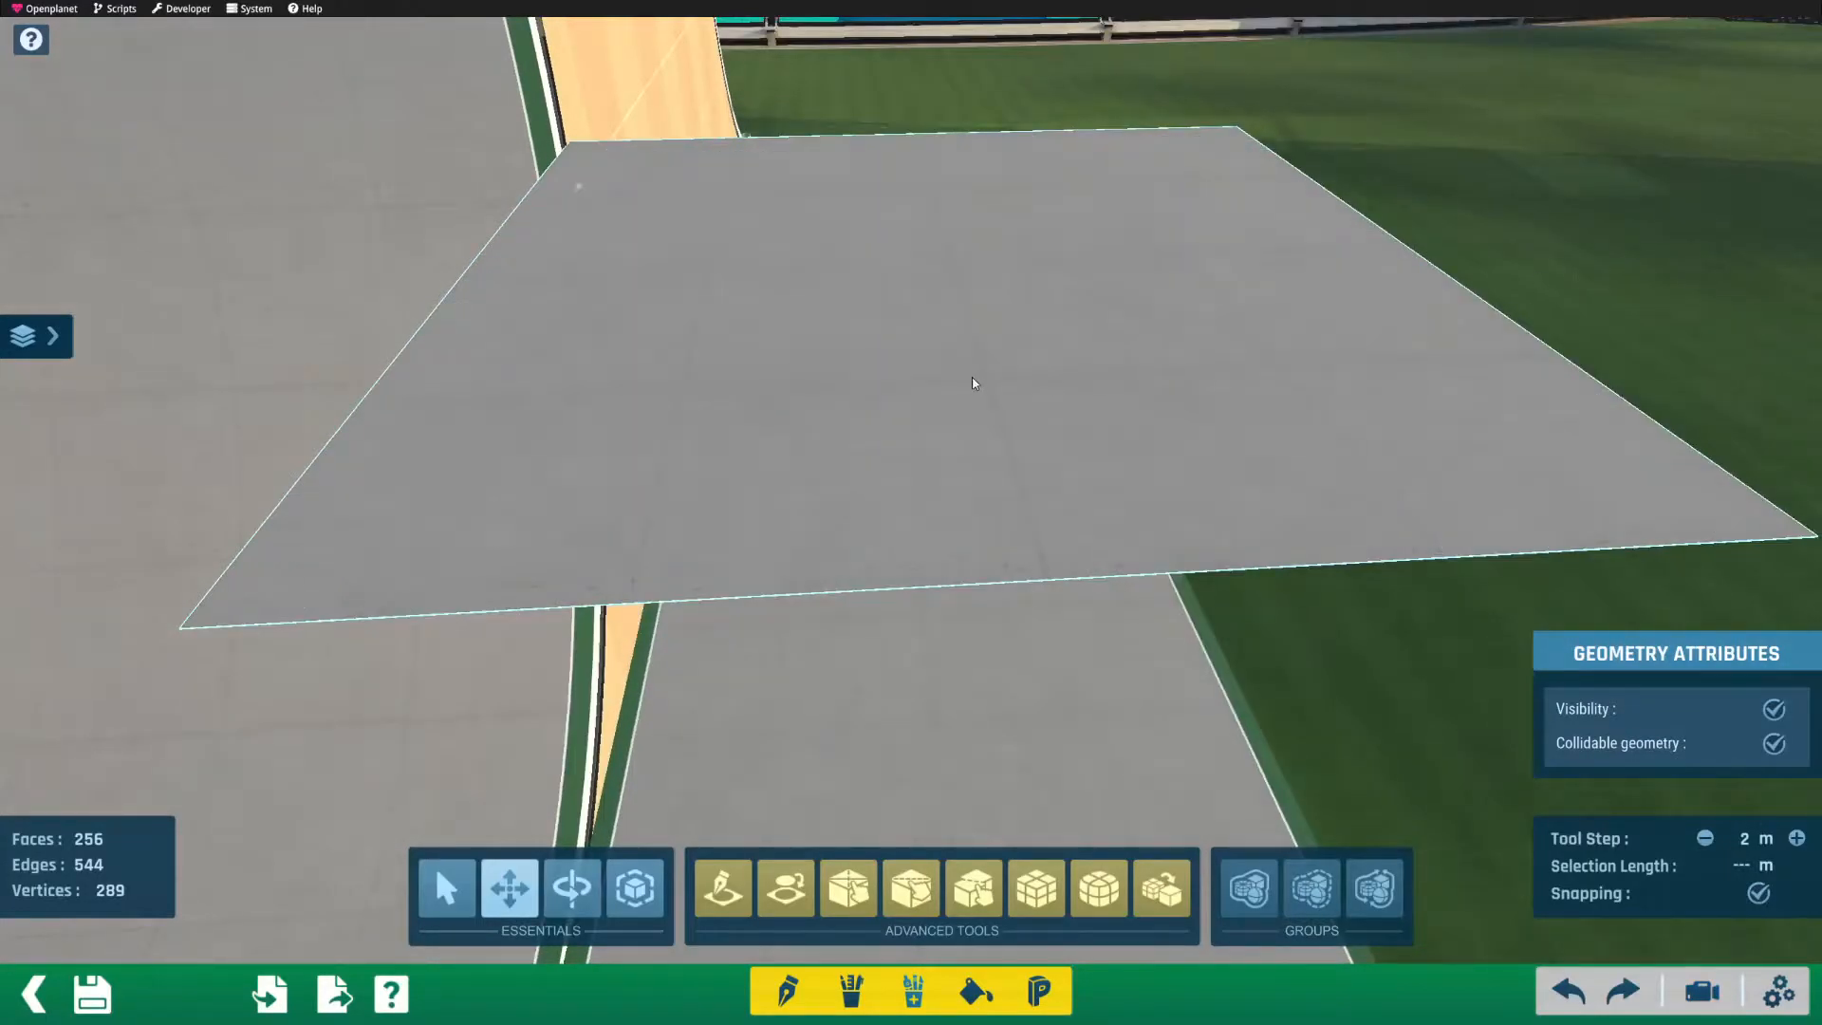
# Step: Extrude the whole subdivided surface upward into a thin slab using the 2 m tool step
pyautogui.click(972, 378)
pyautogui.keyDown('alt'); pyautogui.moveTo(928, 434); pyautogui.dragTo(757, 583); pyautogui.keyUp('alt')
pyautogui.click(851, 992)
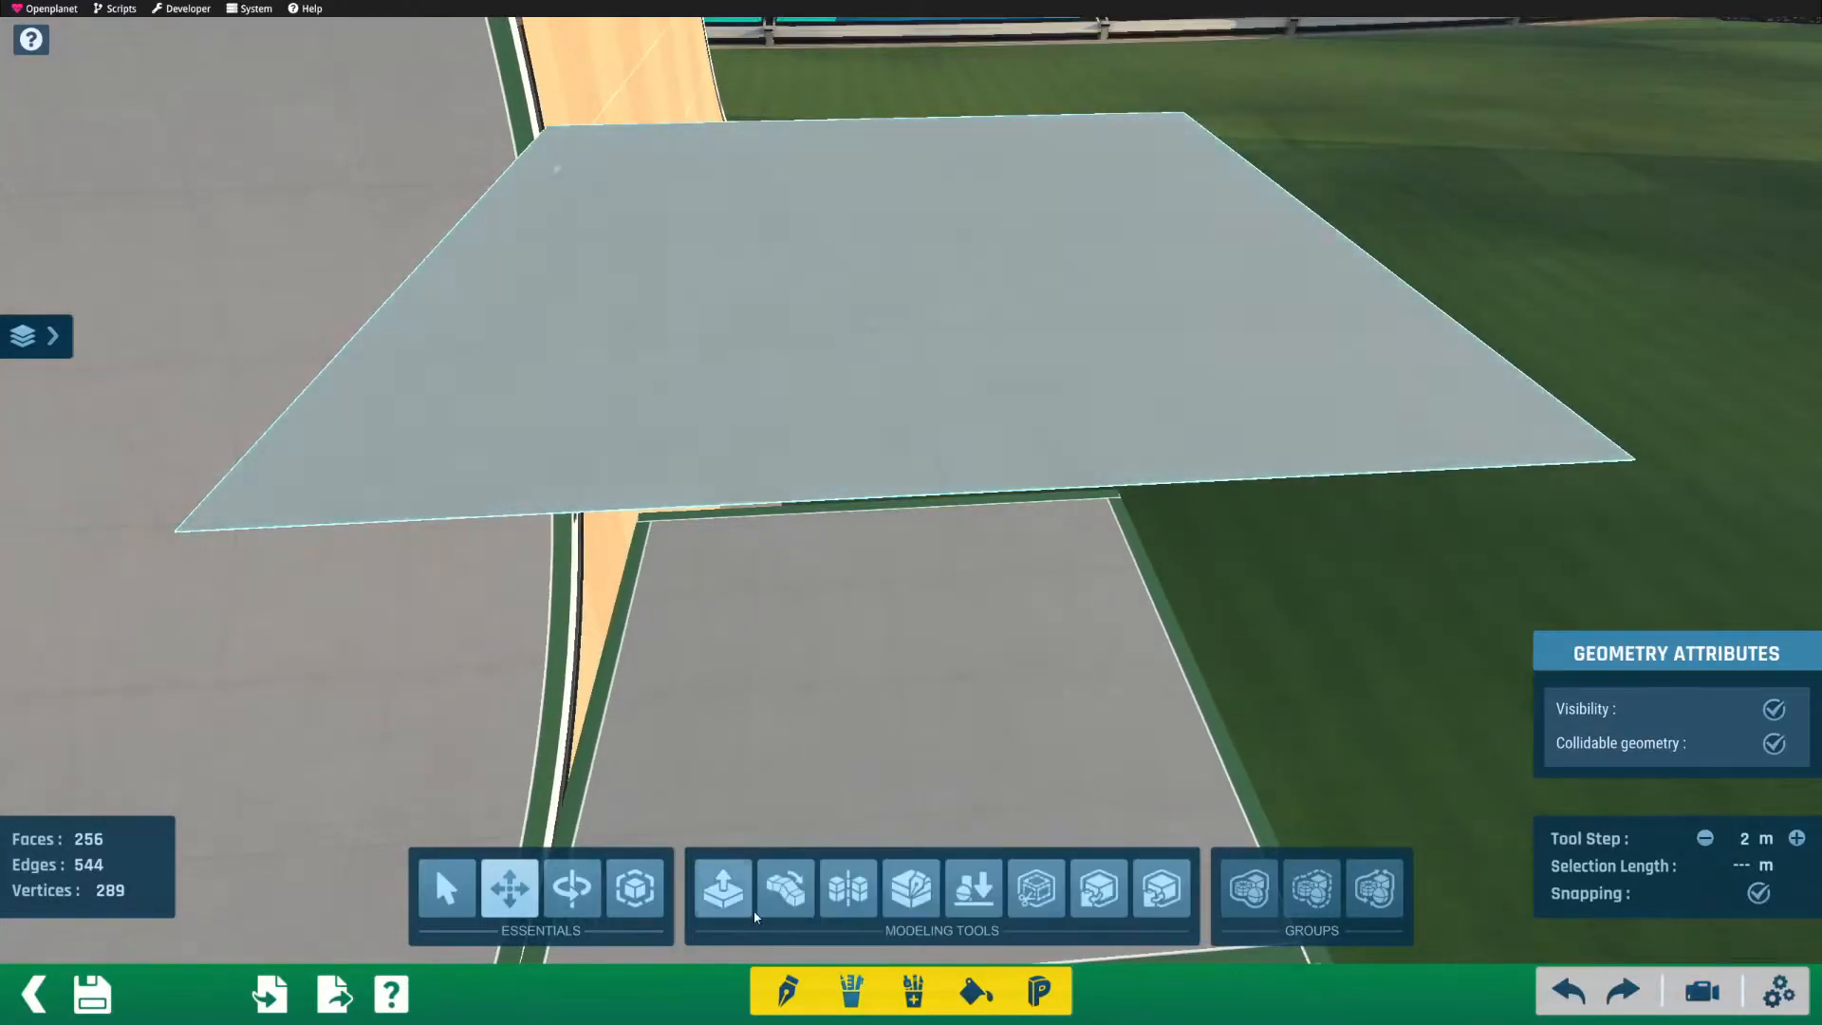
pyautogui.click(786, 888)
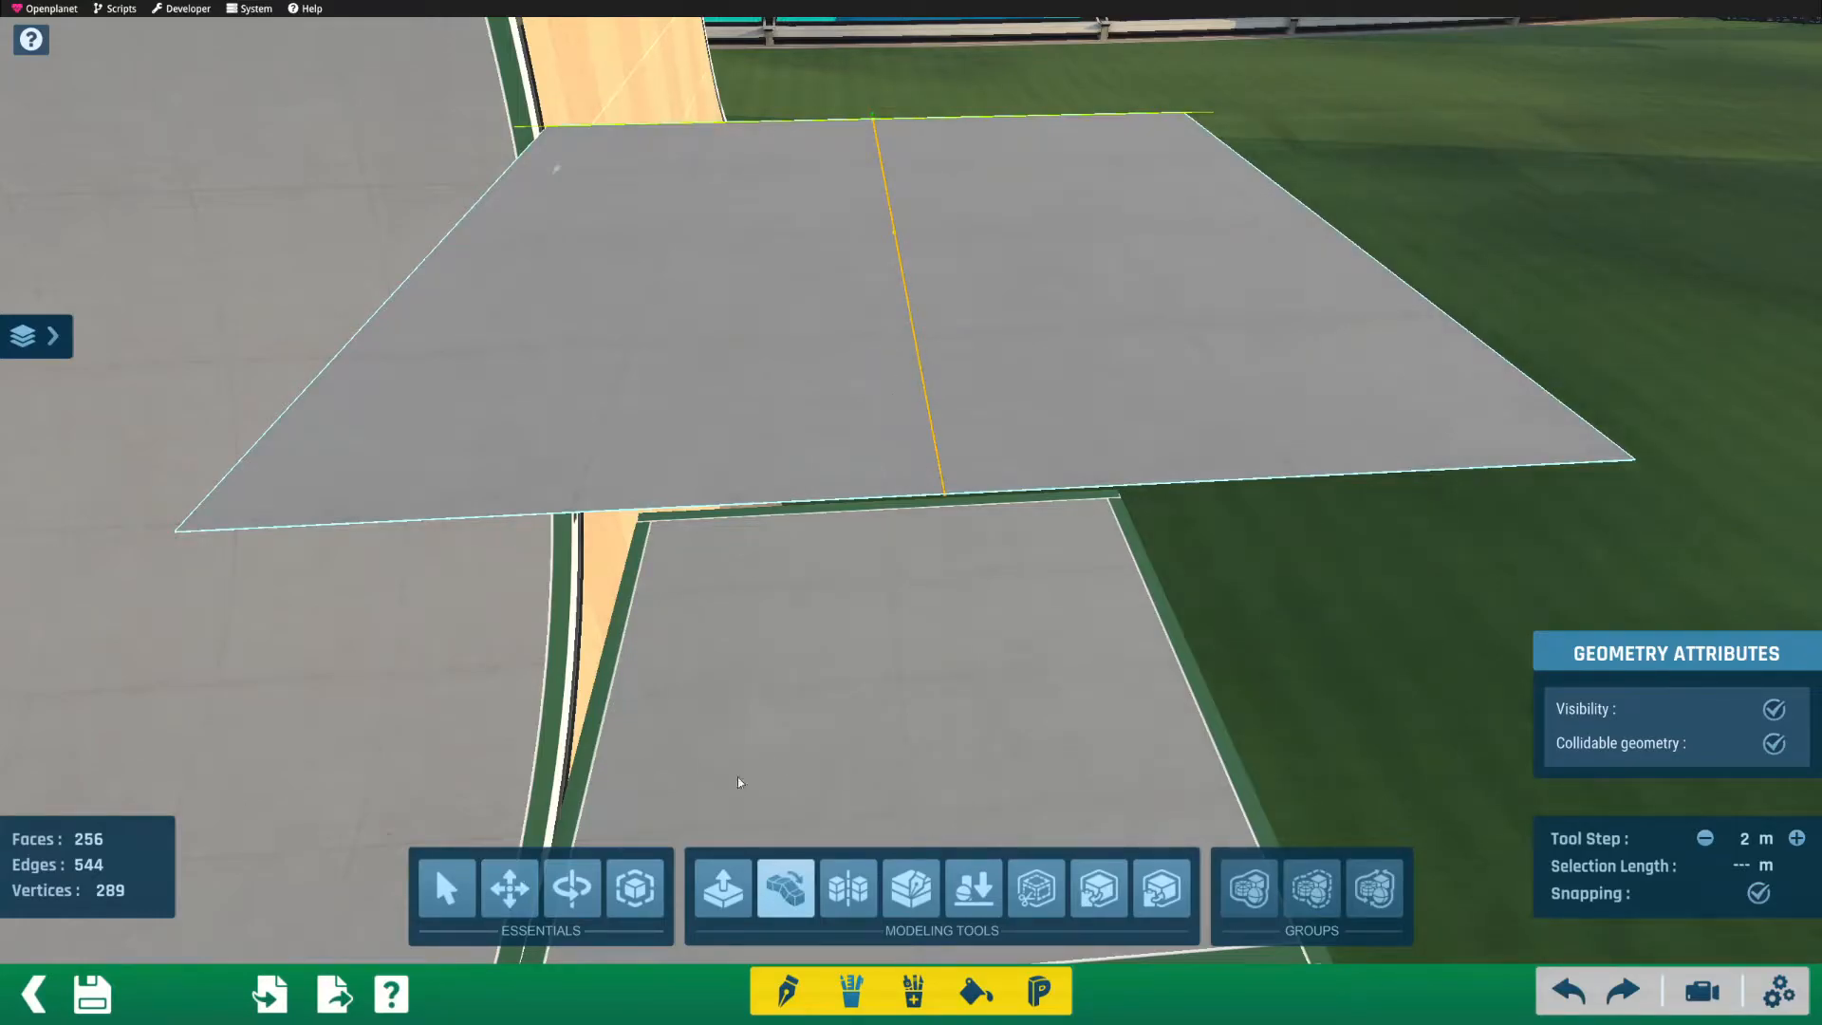
pyautogui.click(447, 888)
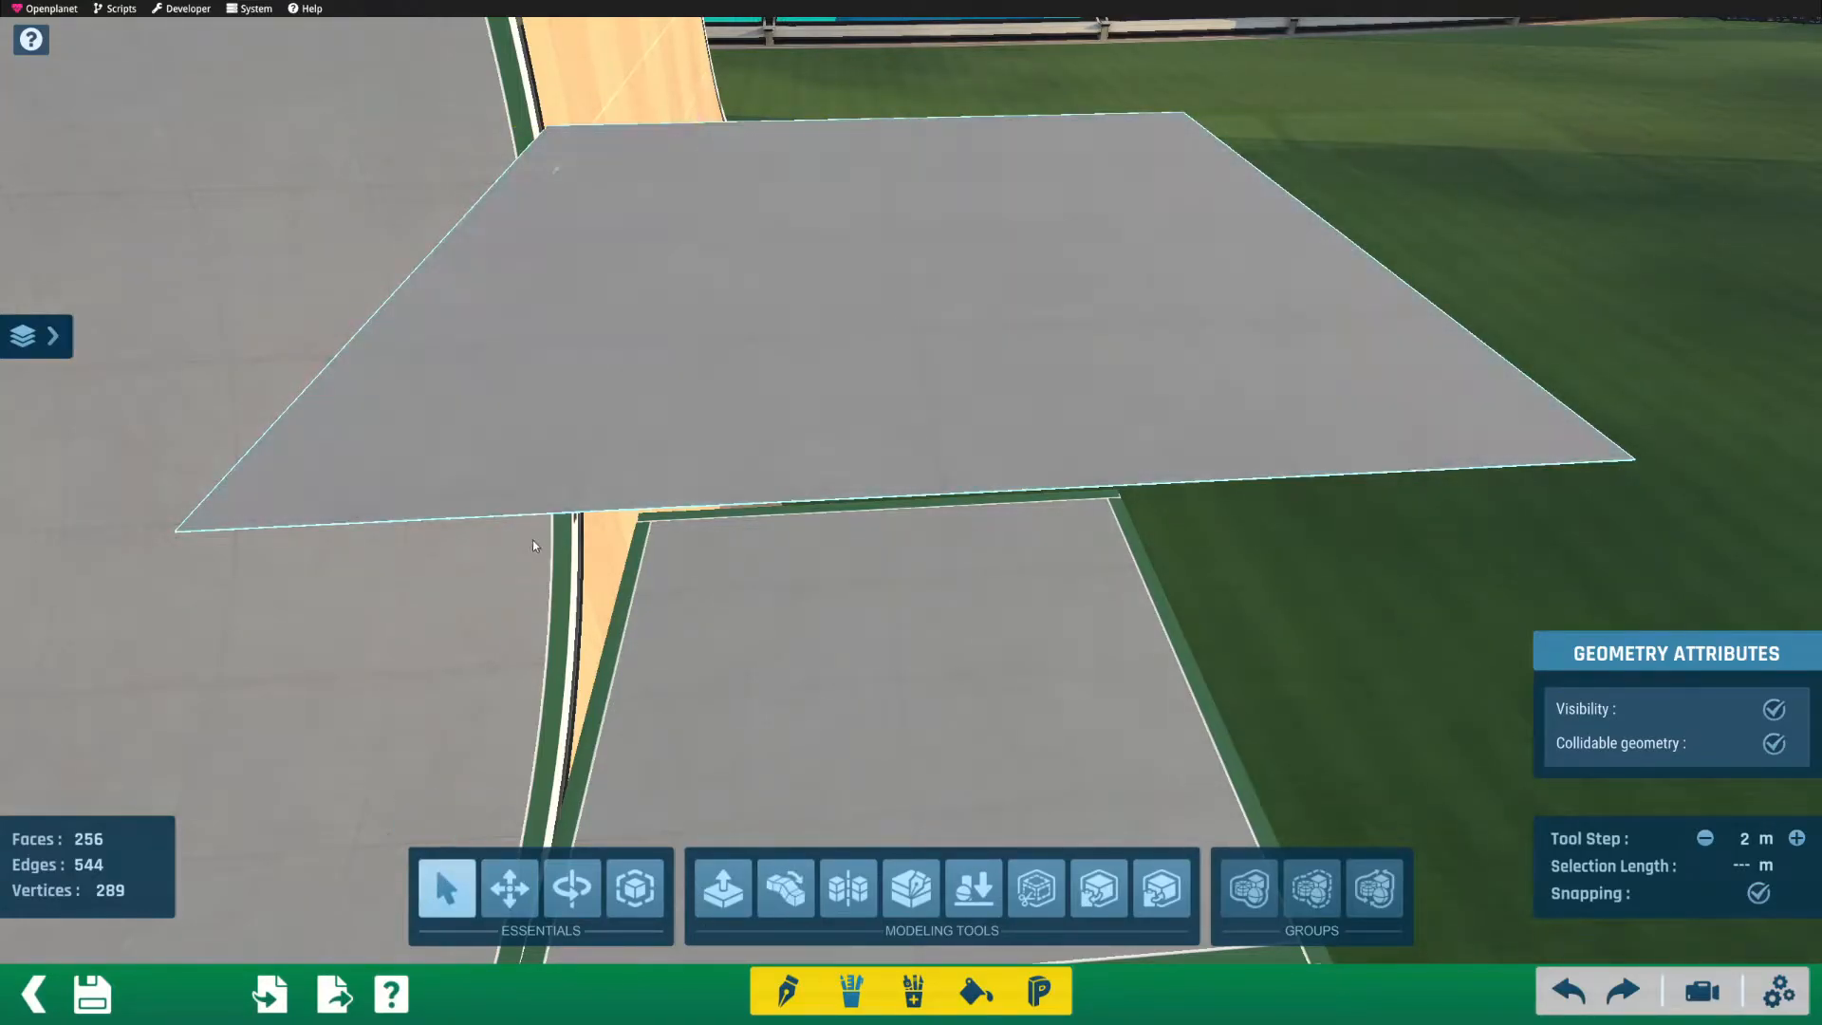
pyautogui.click(1592, 229)
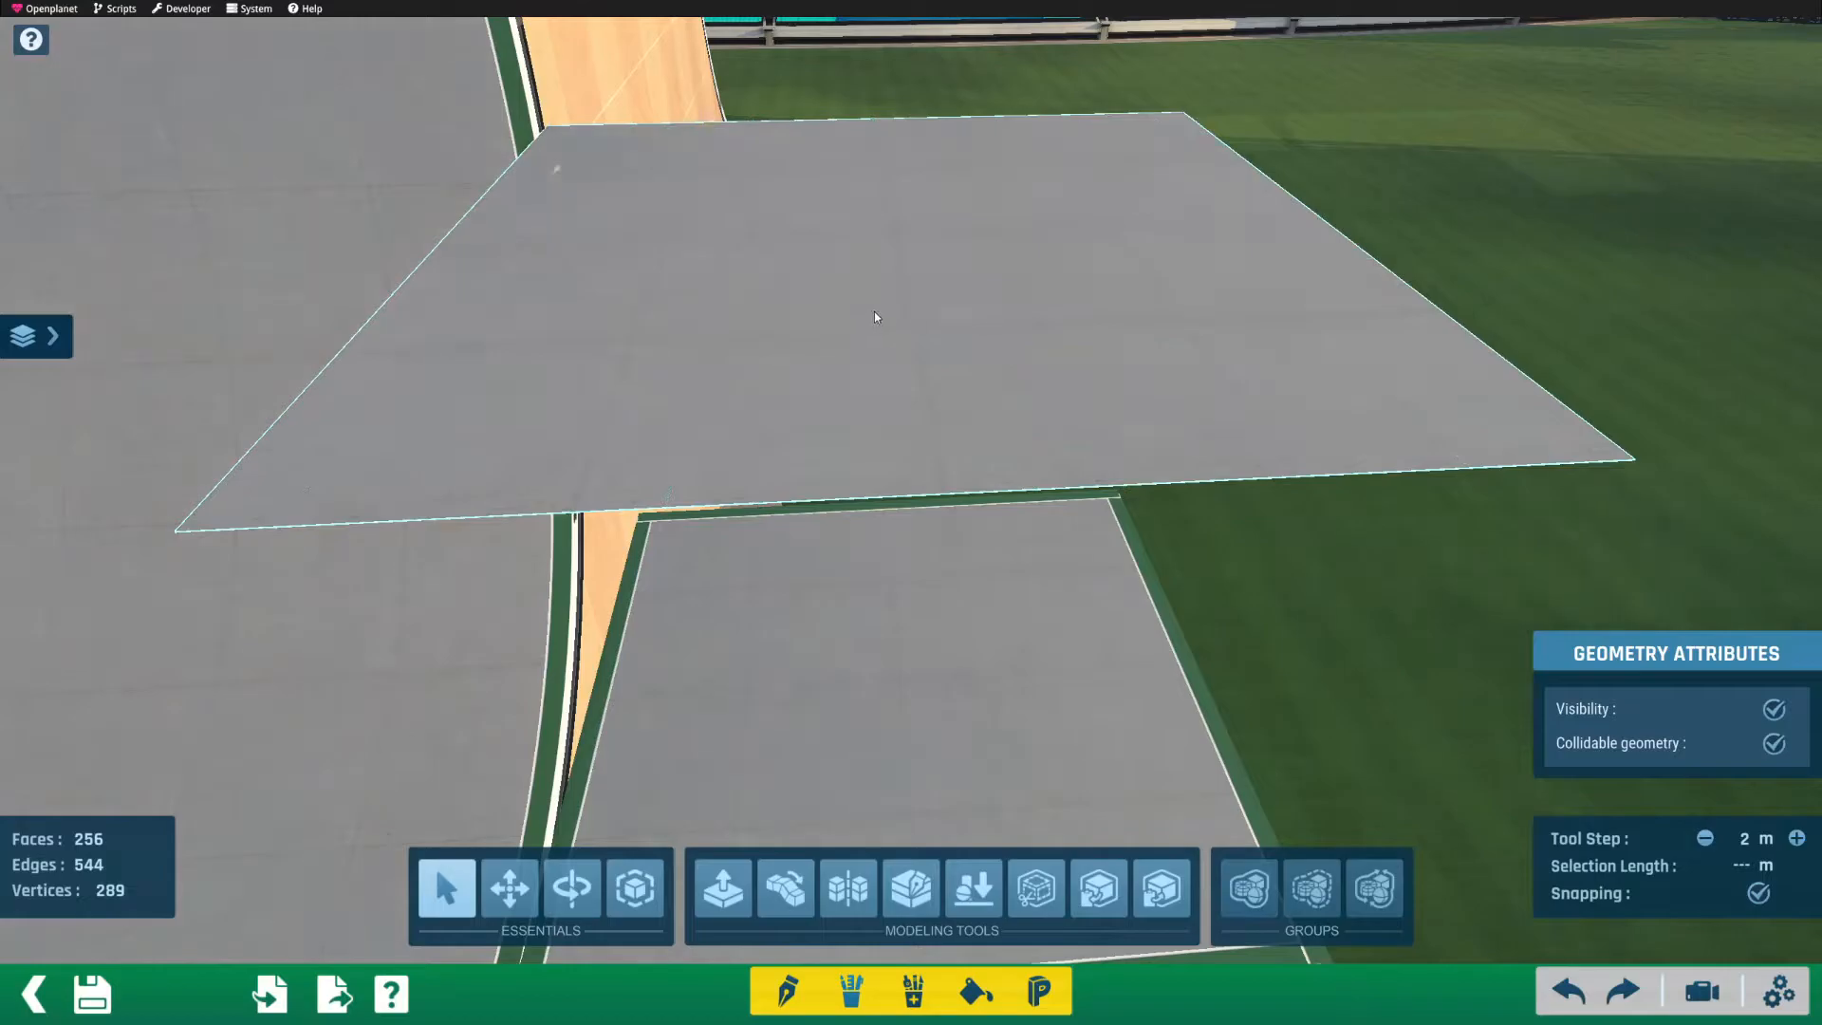
pyautogui.click(879, 315)
pyautogui.click(723, 887)
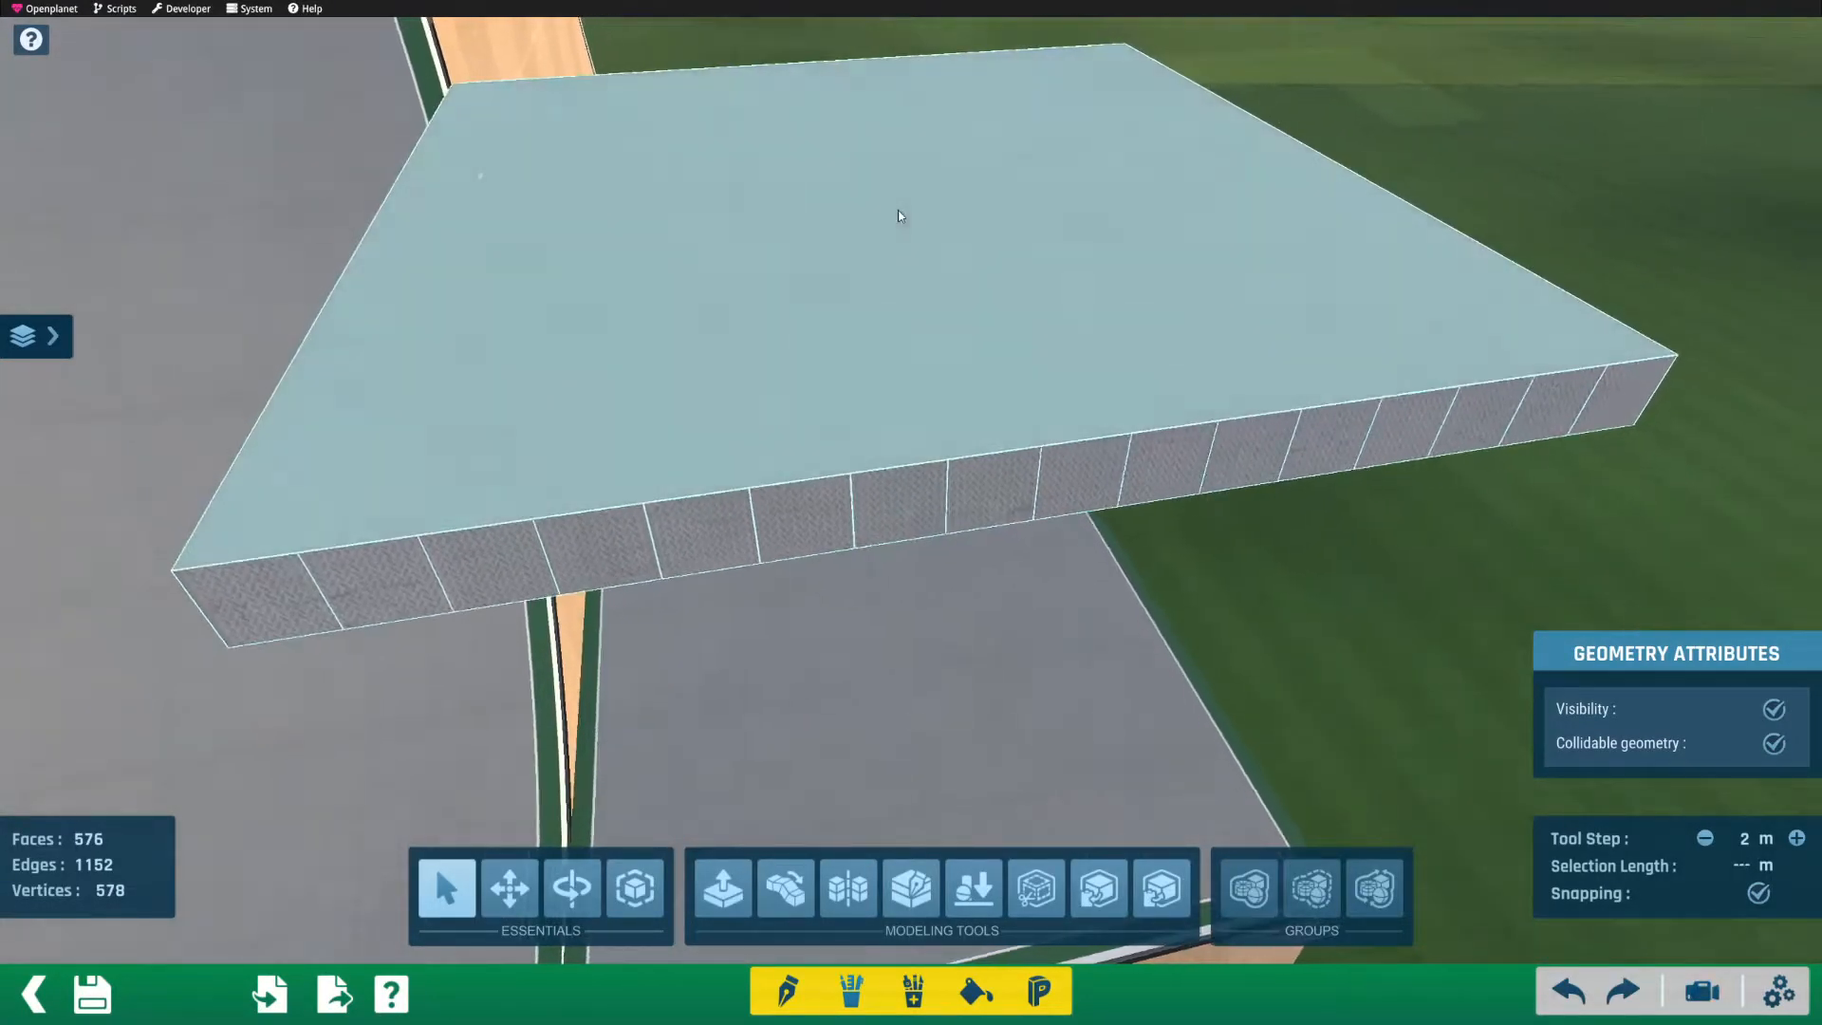
pyautogui.moveTo(426, 378); pyautogui.dragTo(740, 122, button='right')
# Step: Save the item in the Items folder as base.Gbx
pyautogui.click(87, 1004)
pyautogui.click(826, 756)
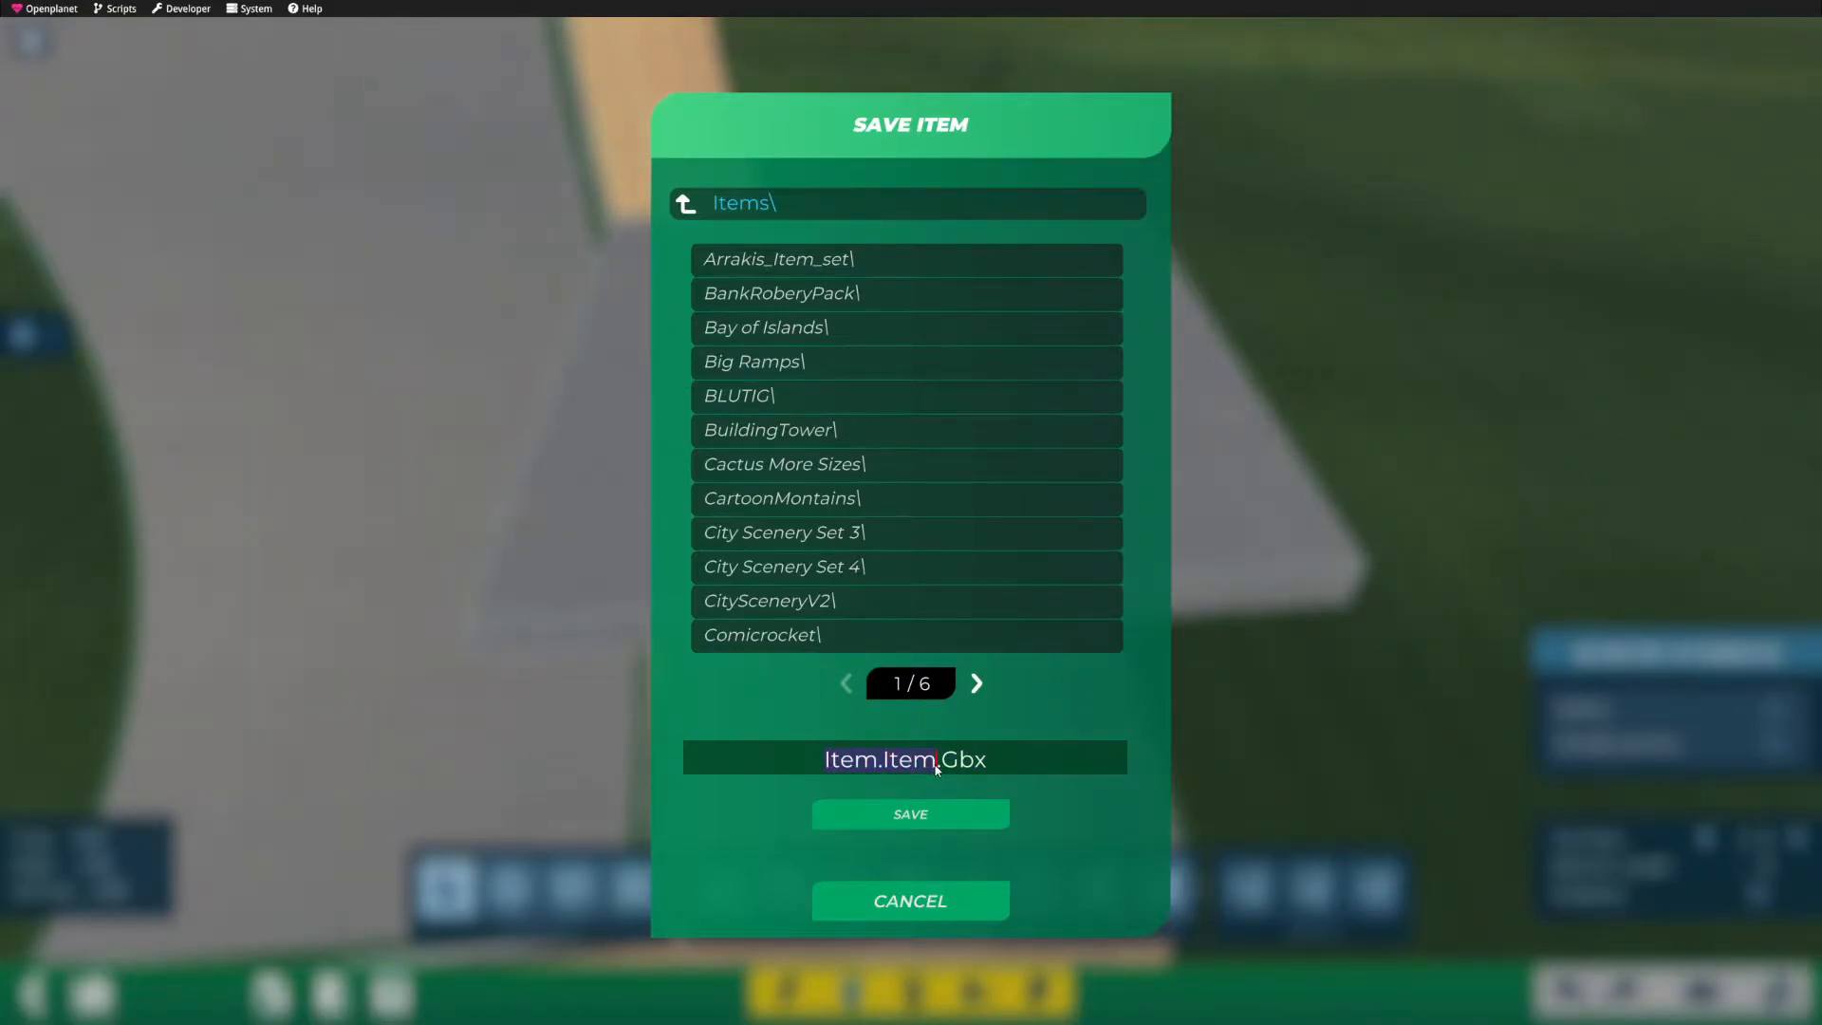
pyautogui.write('bae')
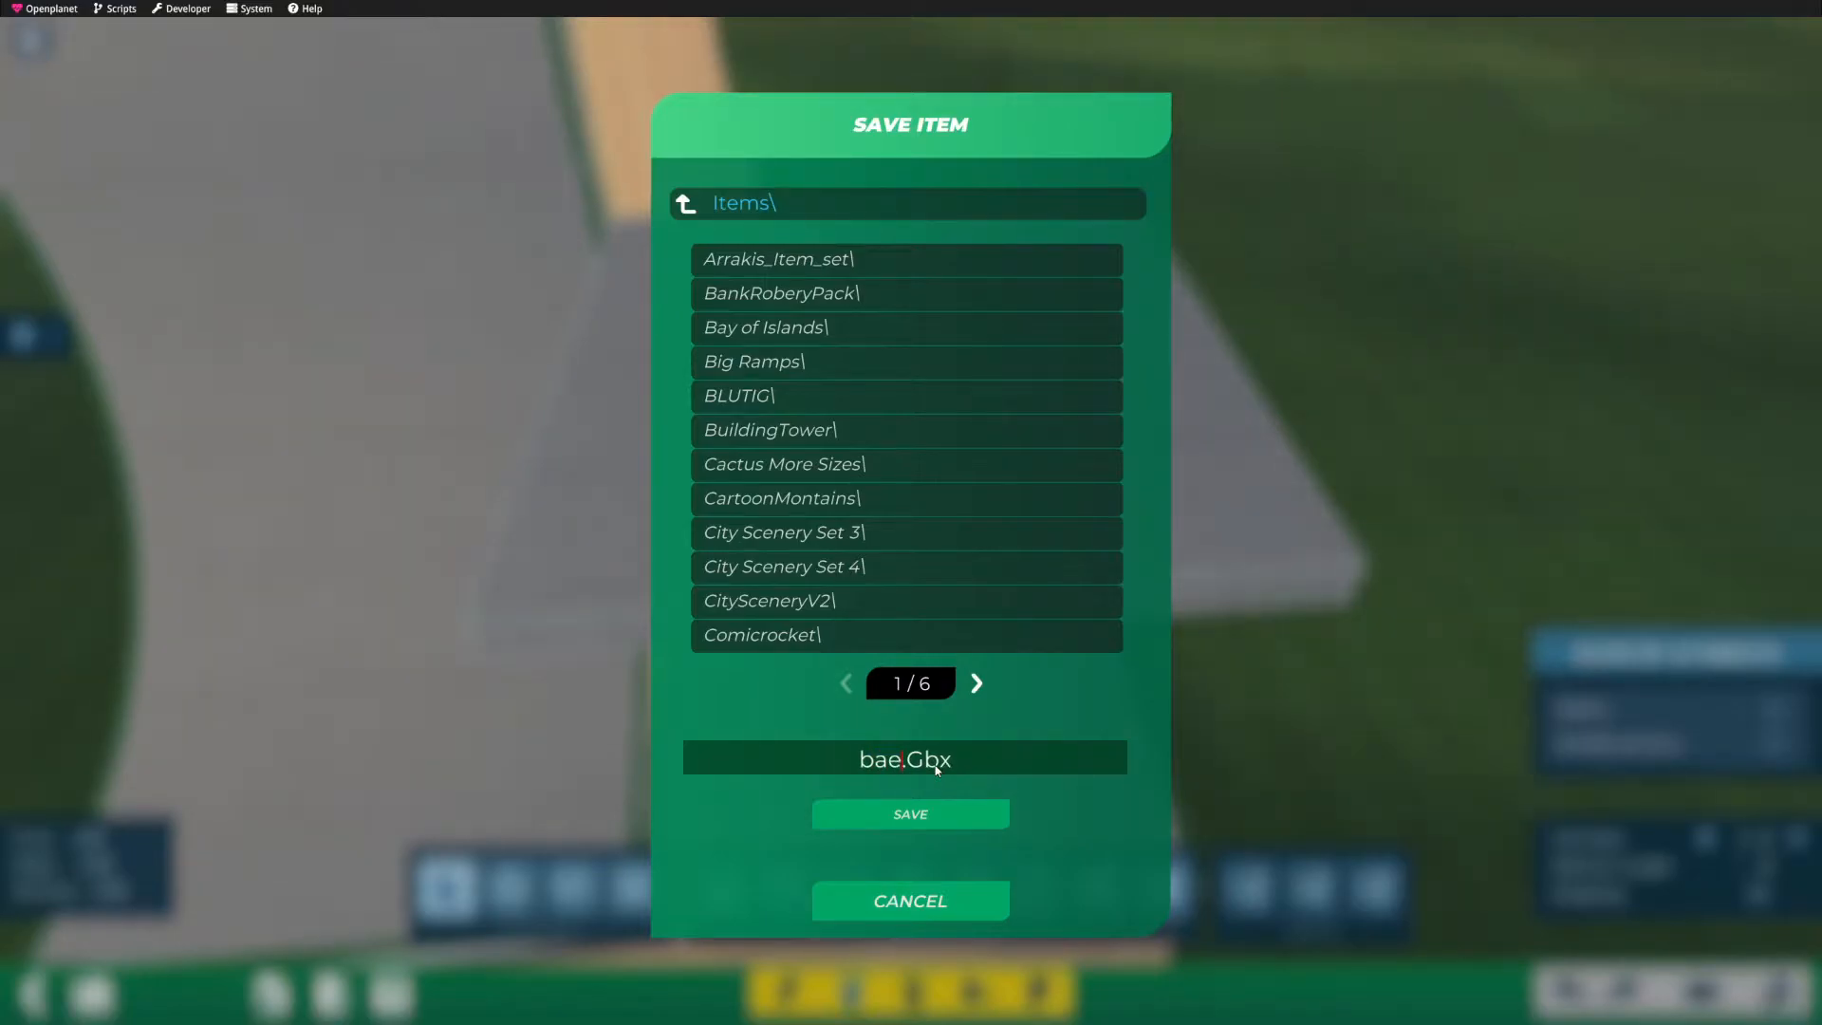
pyautogui.press('BackSpace')
pyautogui.write('se')
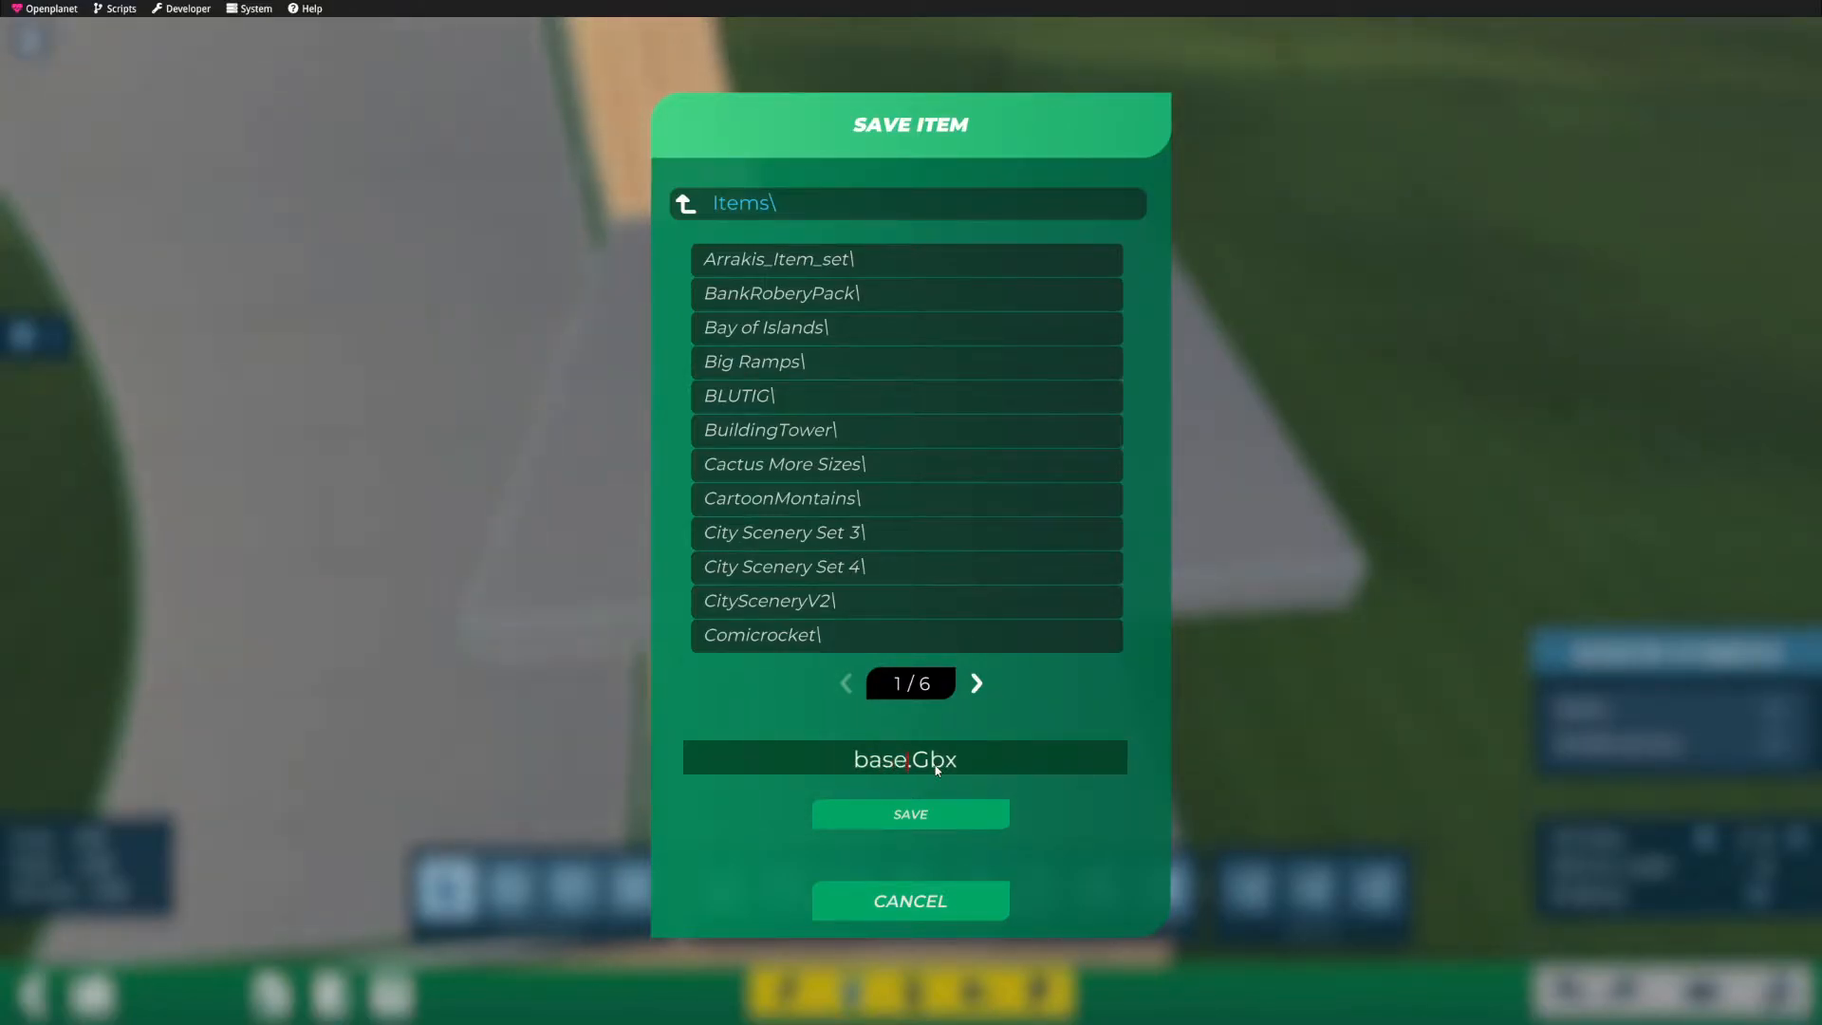
pyautogui.click(947, 812)
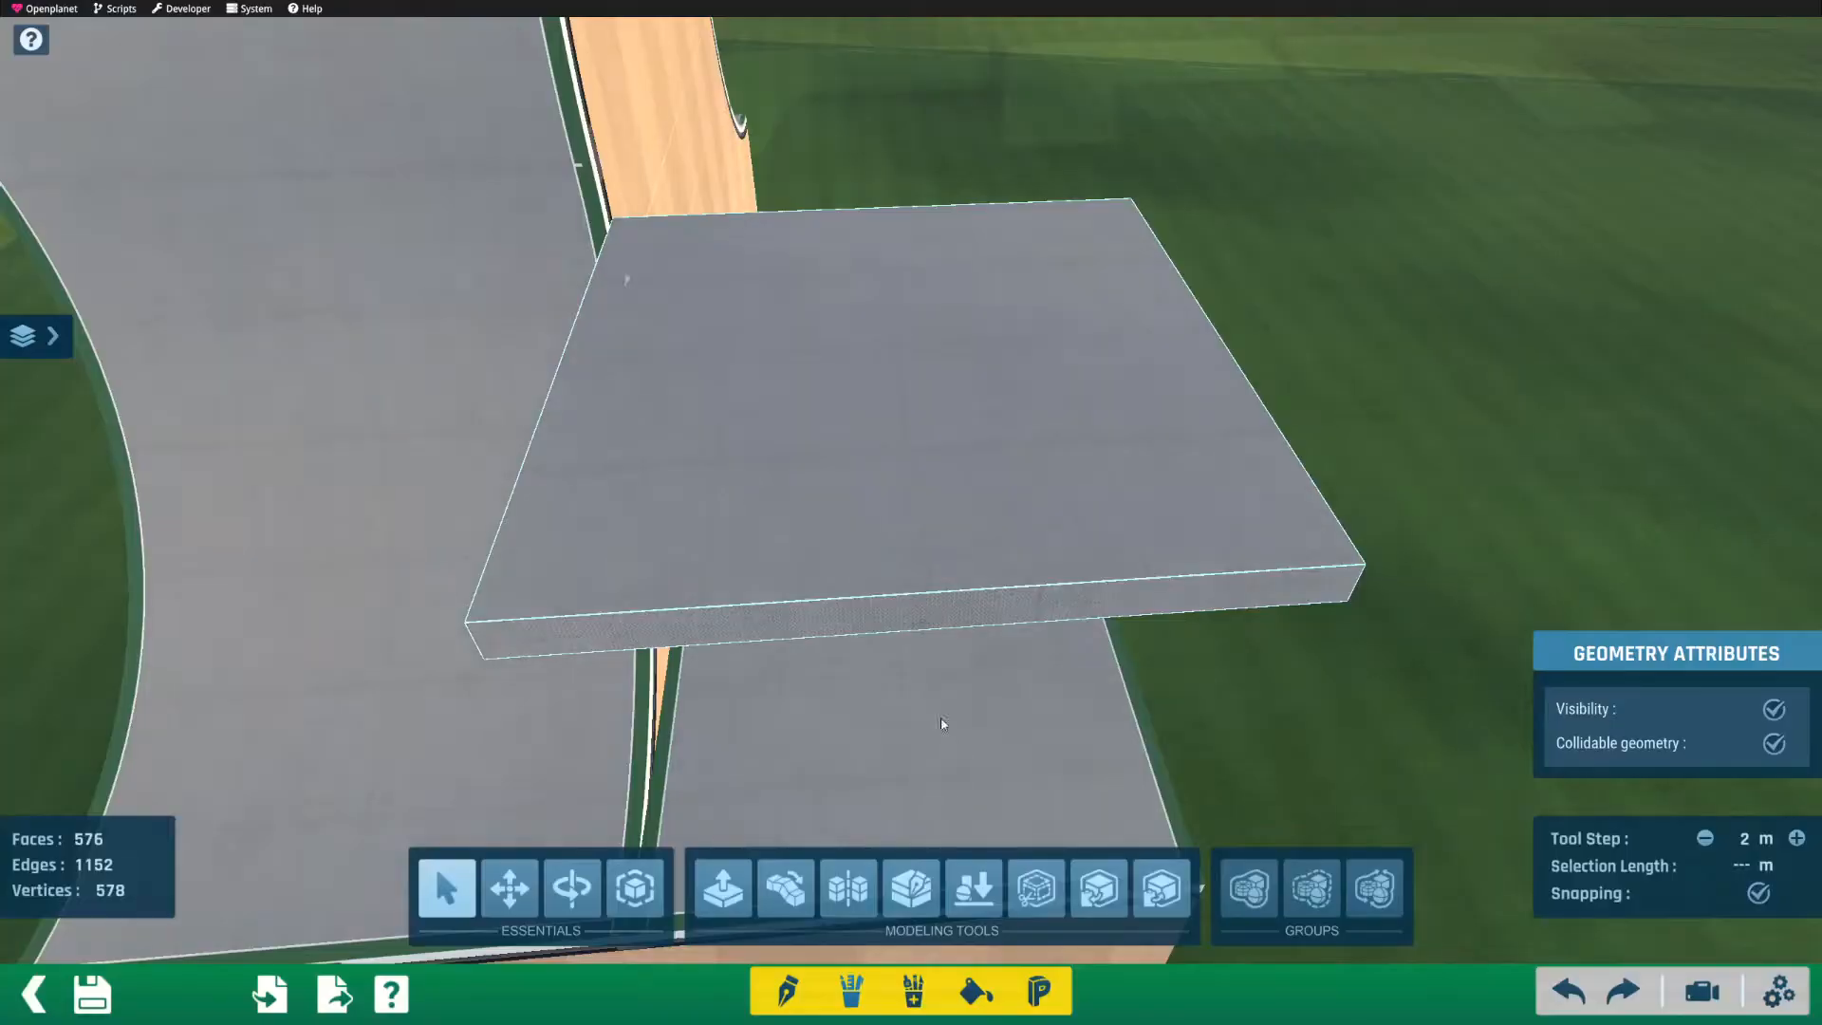
# Step: Leave the mesh modeler and item editor for the map editor and choose the custom base item for placement
pyautogui.click(36, 993)
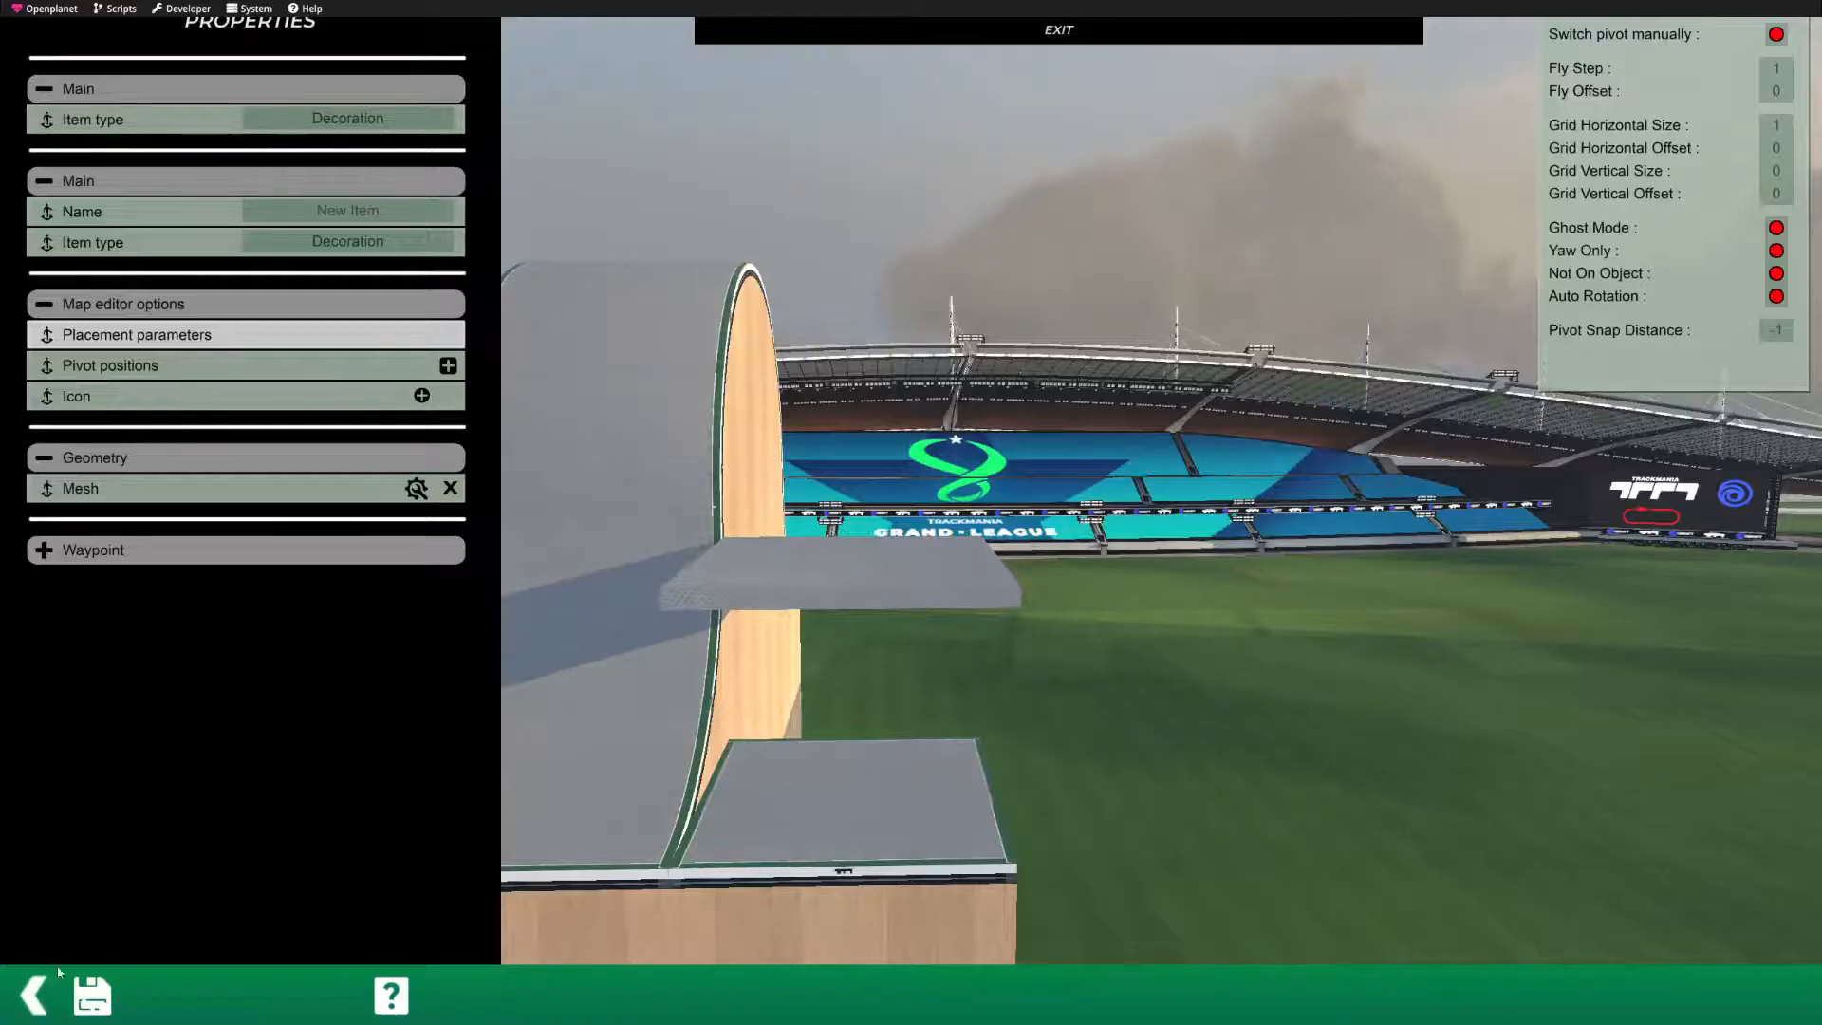
pyautogui.click(38, 993)
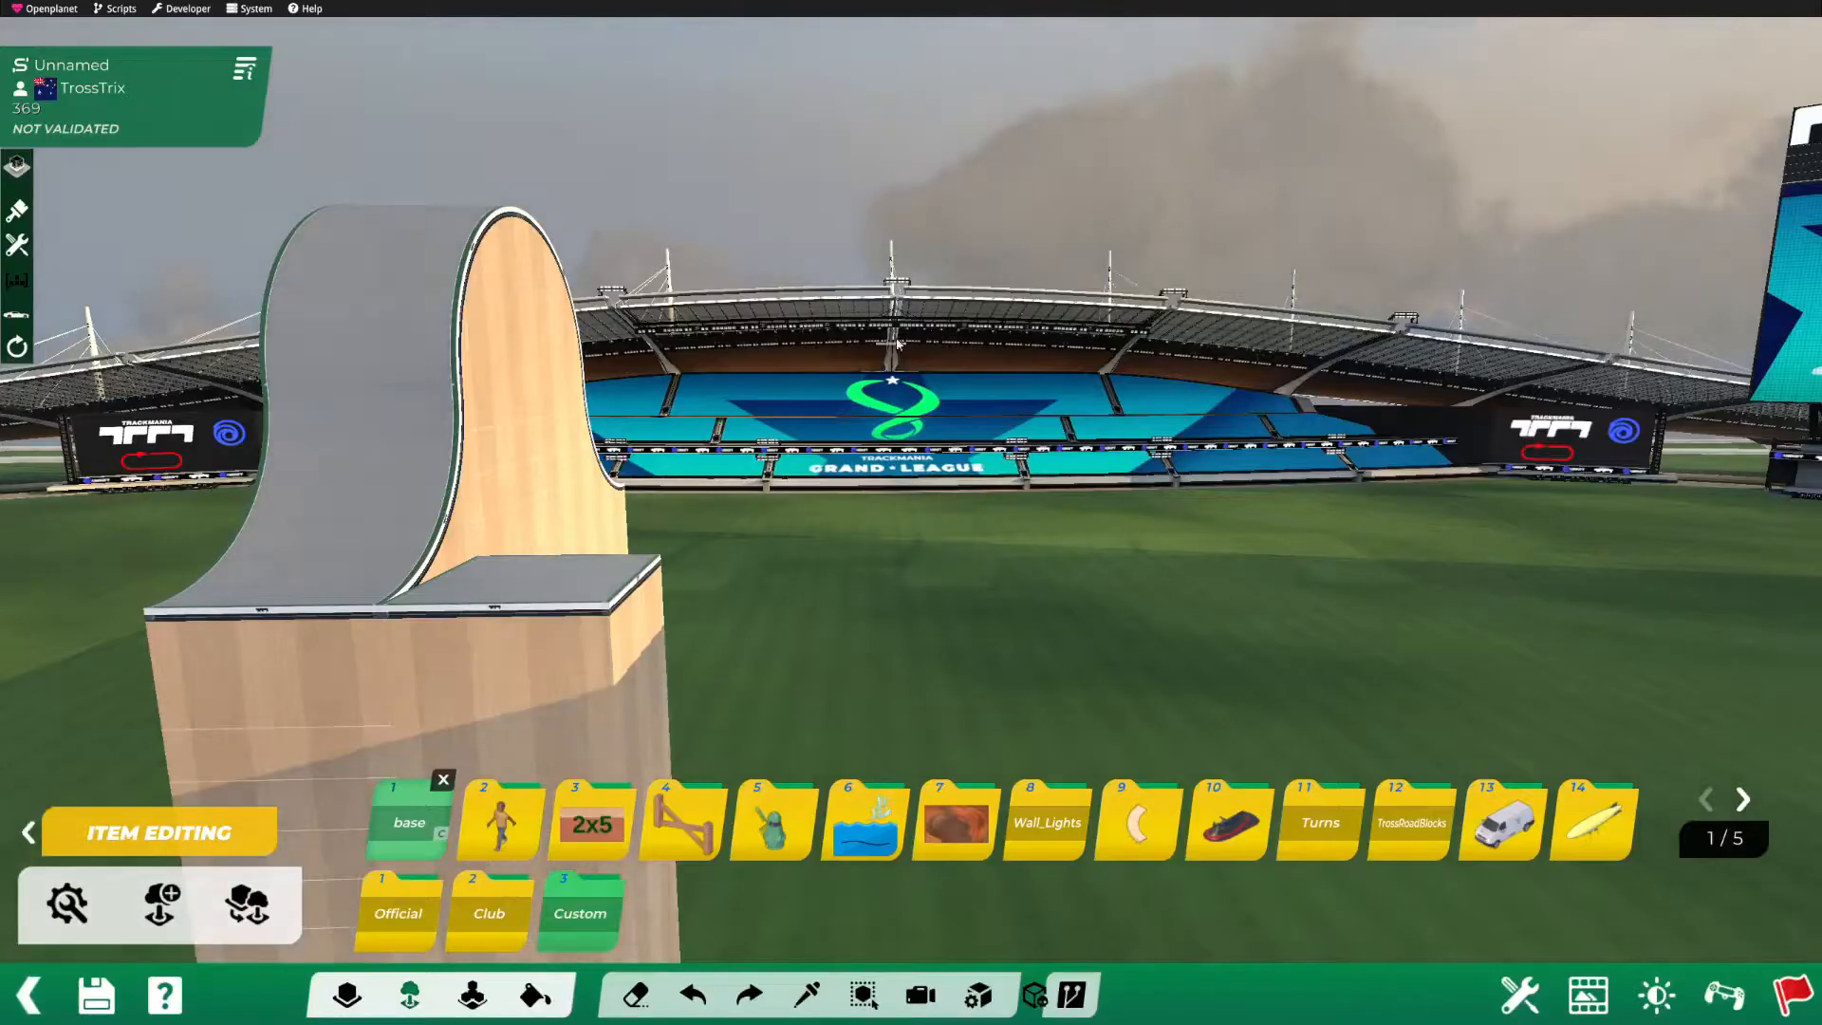
pyautogui.click(490, 916)
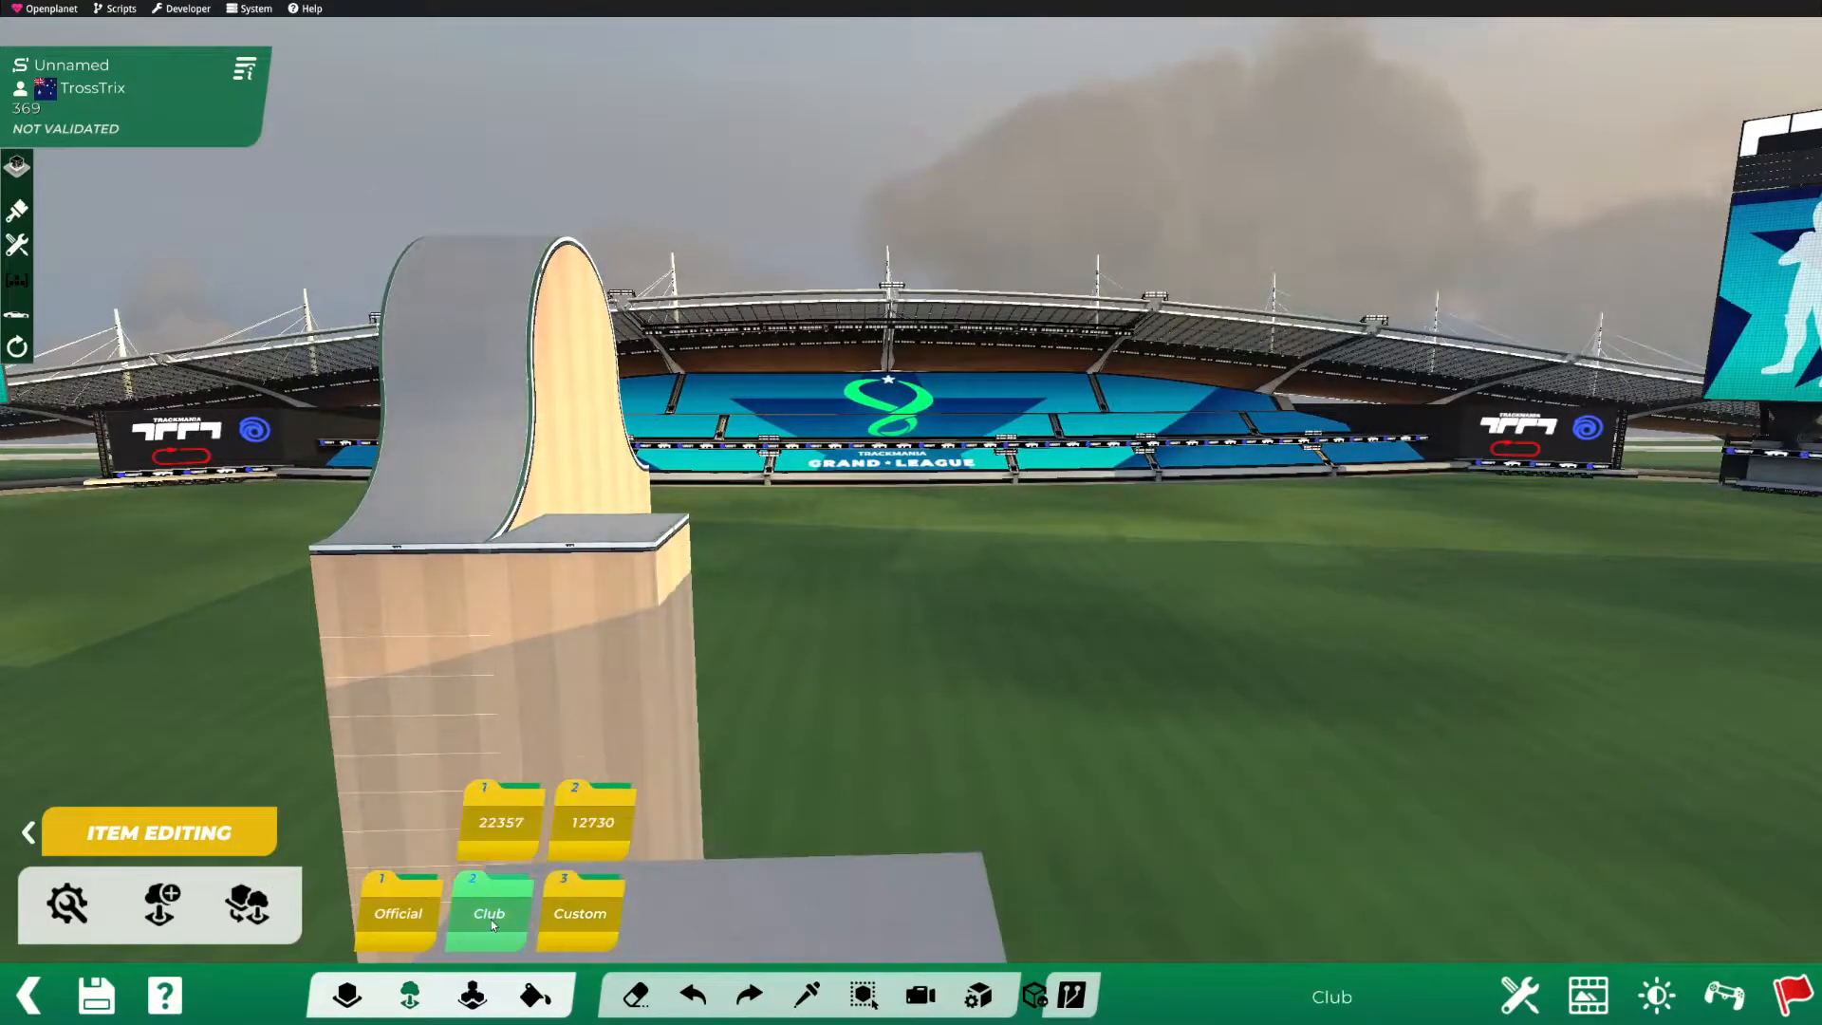
pyautogui.click(584, 935)
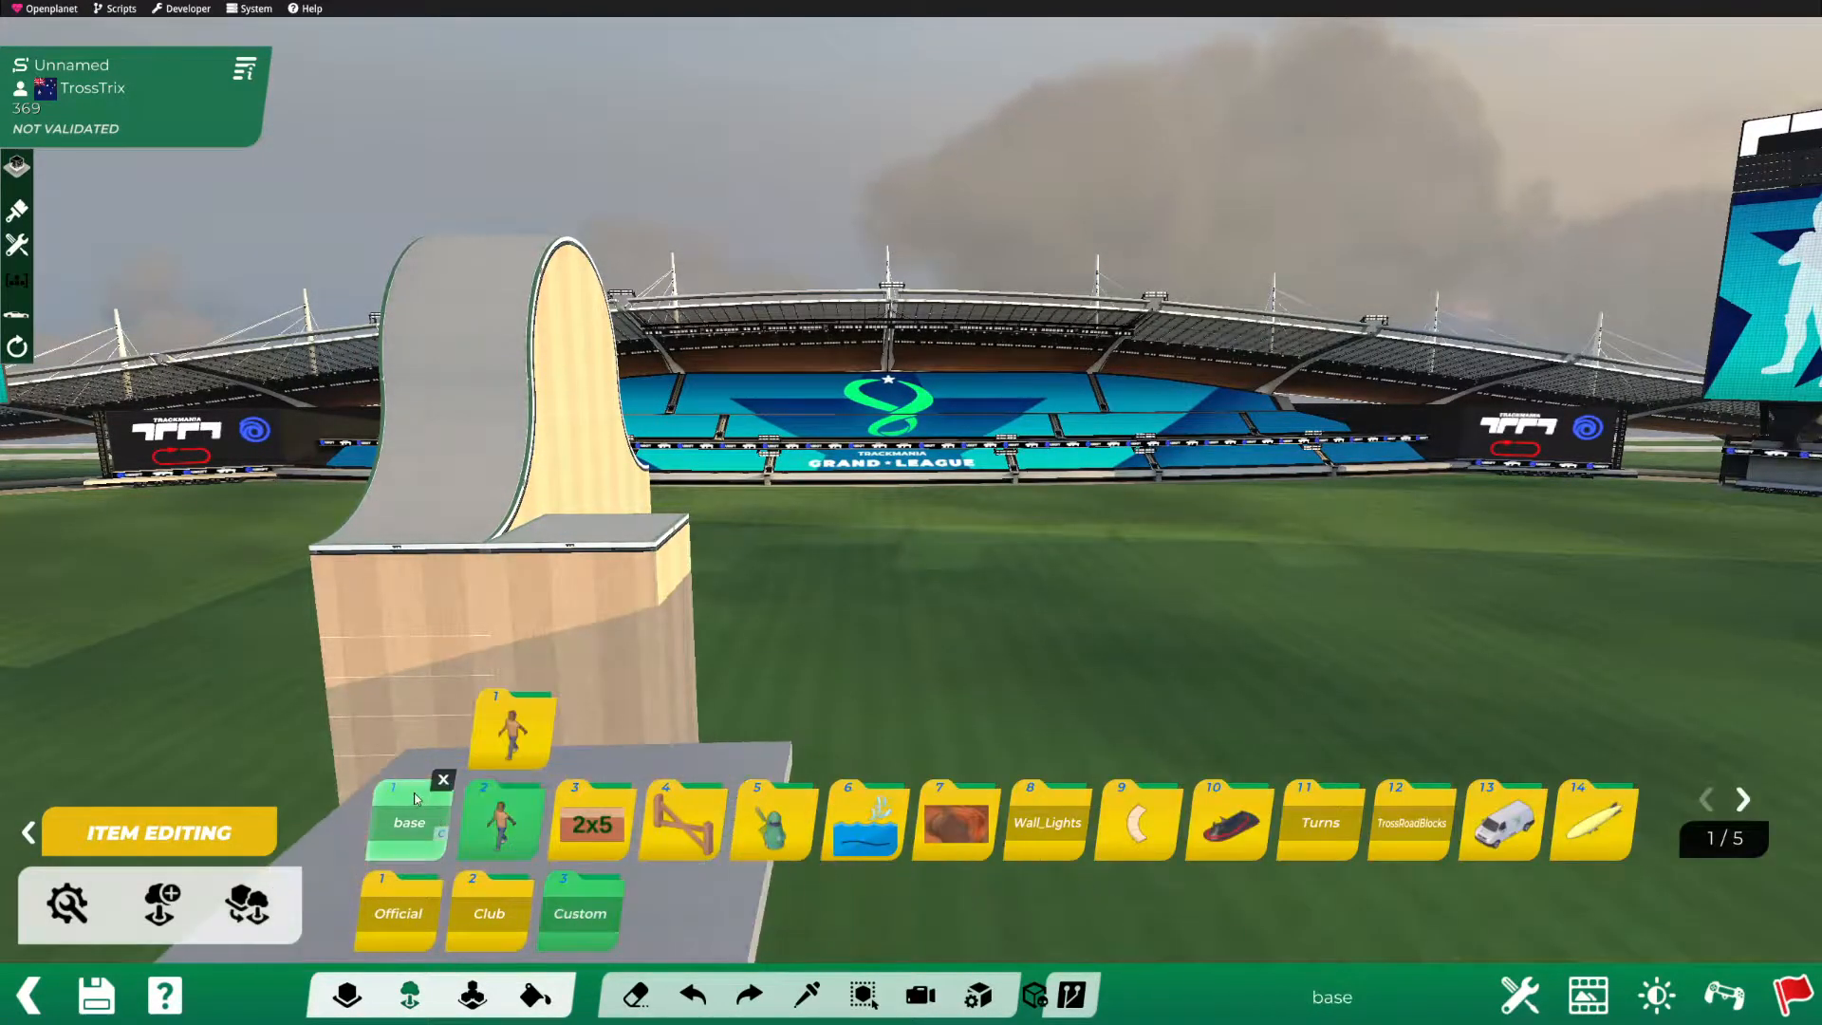
pyautogui.moveTo(1189, 842)
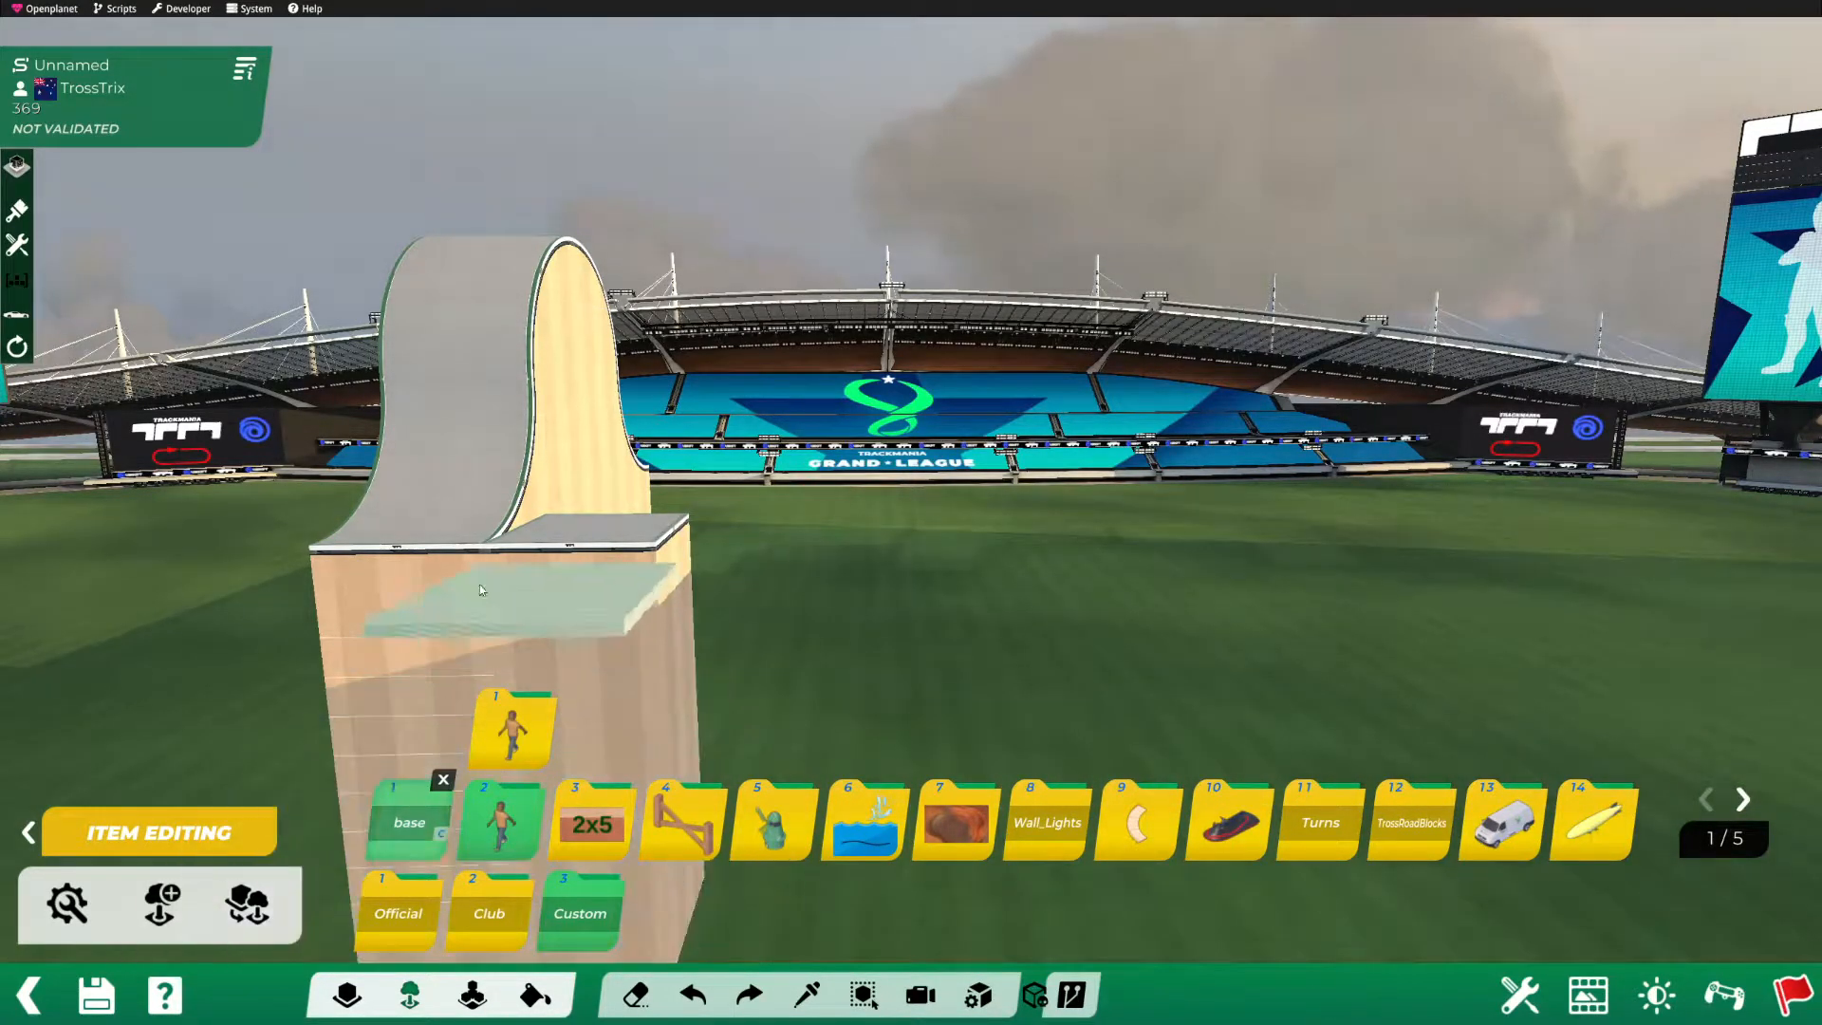
# Step: Preview the base item's placement on the map near the ramp structure and open the Official item collection
pyautogui.moveTo(760, 541); pyautogui.dragTo(664, 664, button='right')
pyautogui.click(548, 704)
pyautogui.moveTo(1038, 645); pyautogui.dragTo(887, 712, button='right')
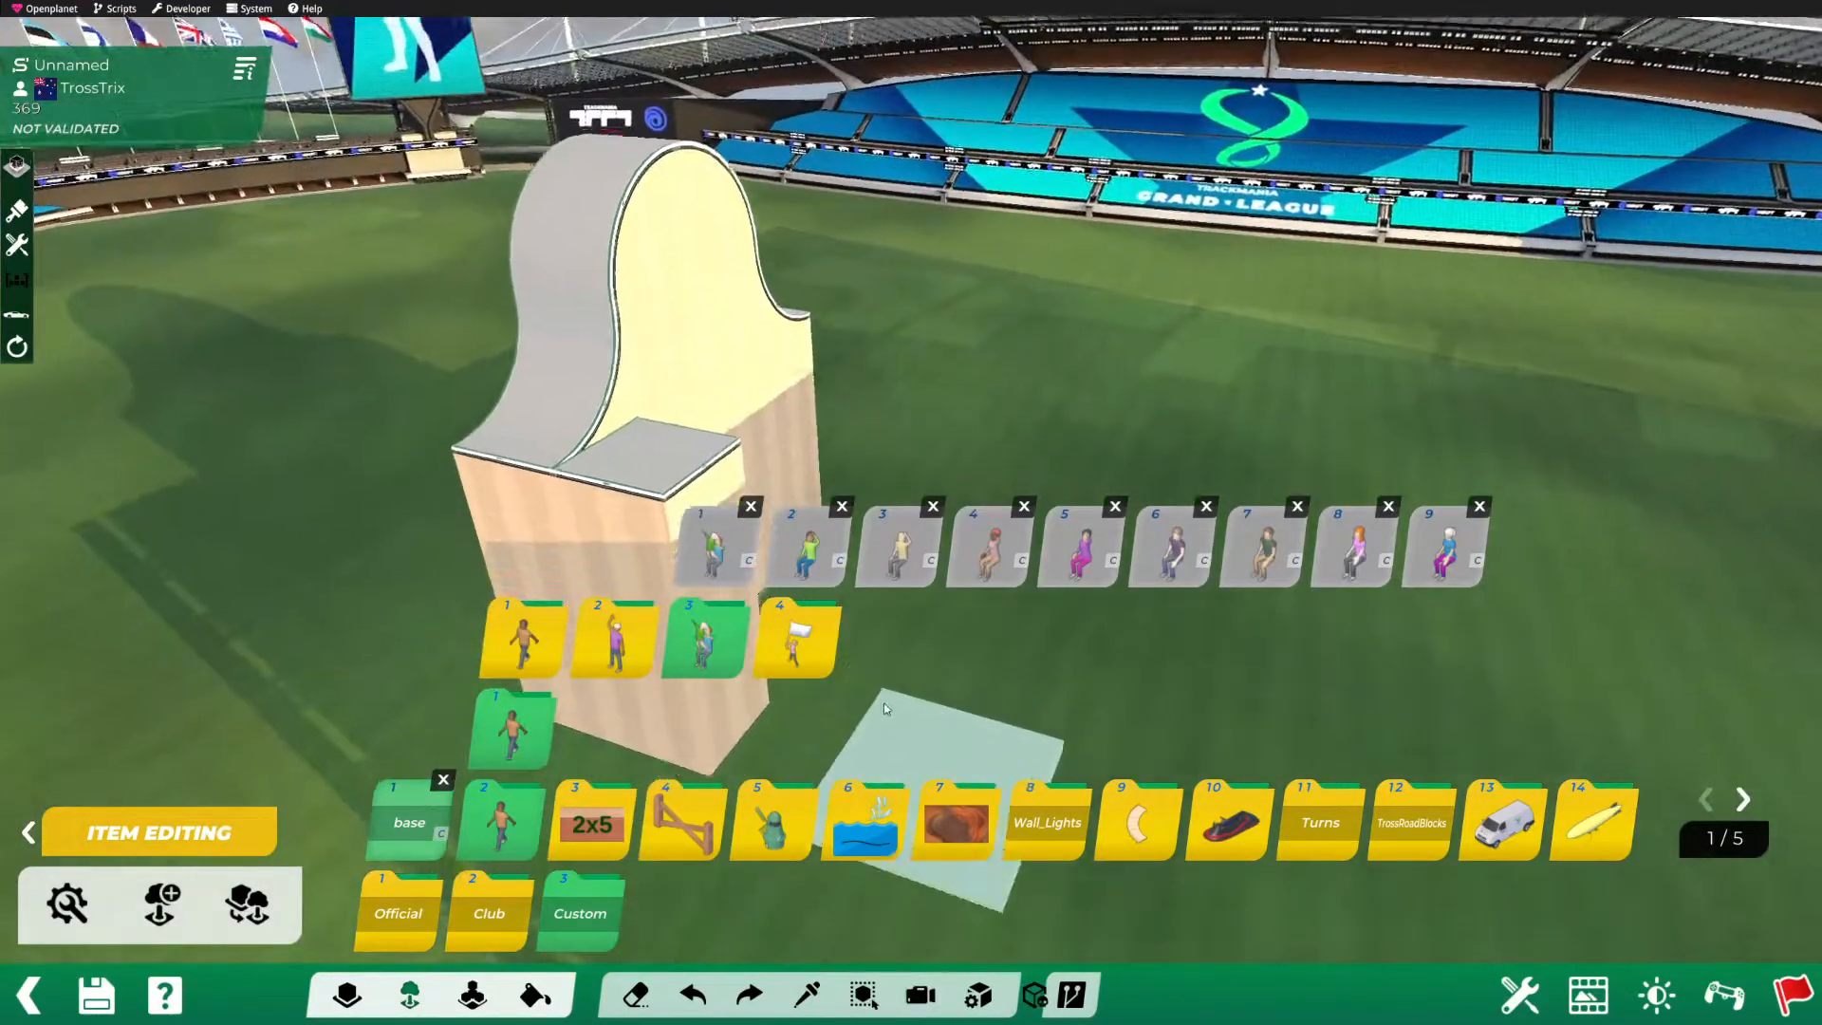
pyautogui.click(398, 913)
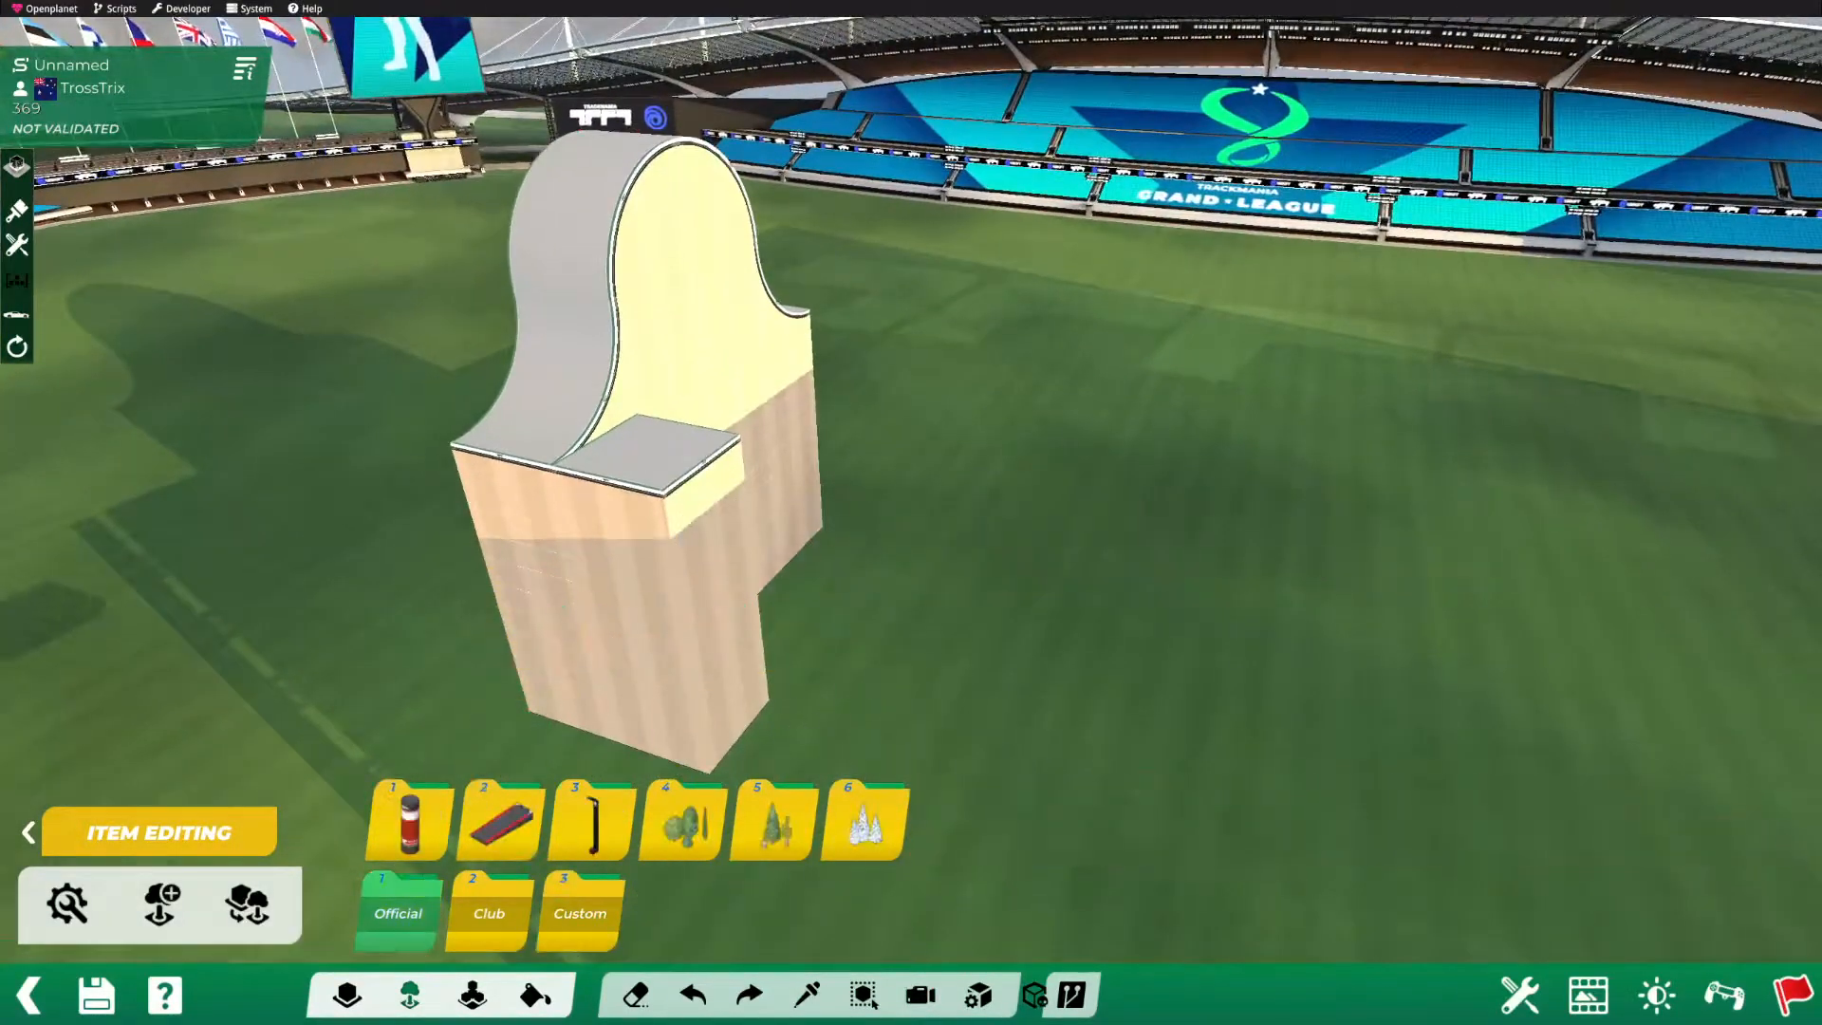
# Step: Try placing the base item beside the ramp structure's small platform, undoing each trial placement
pyautogui.click(28, 832)
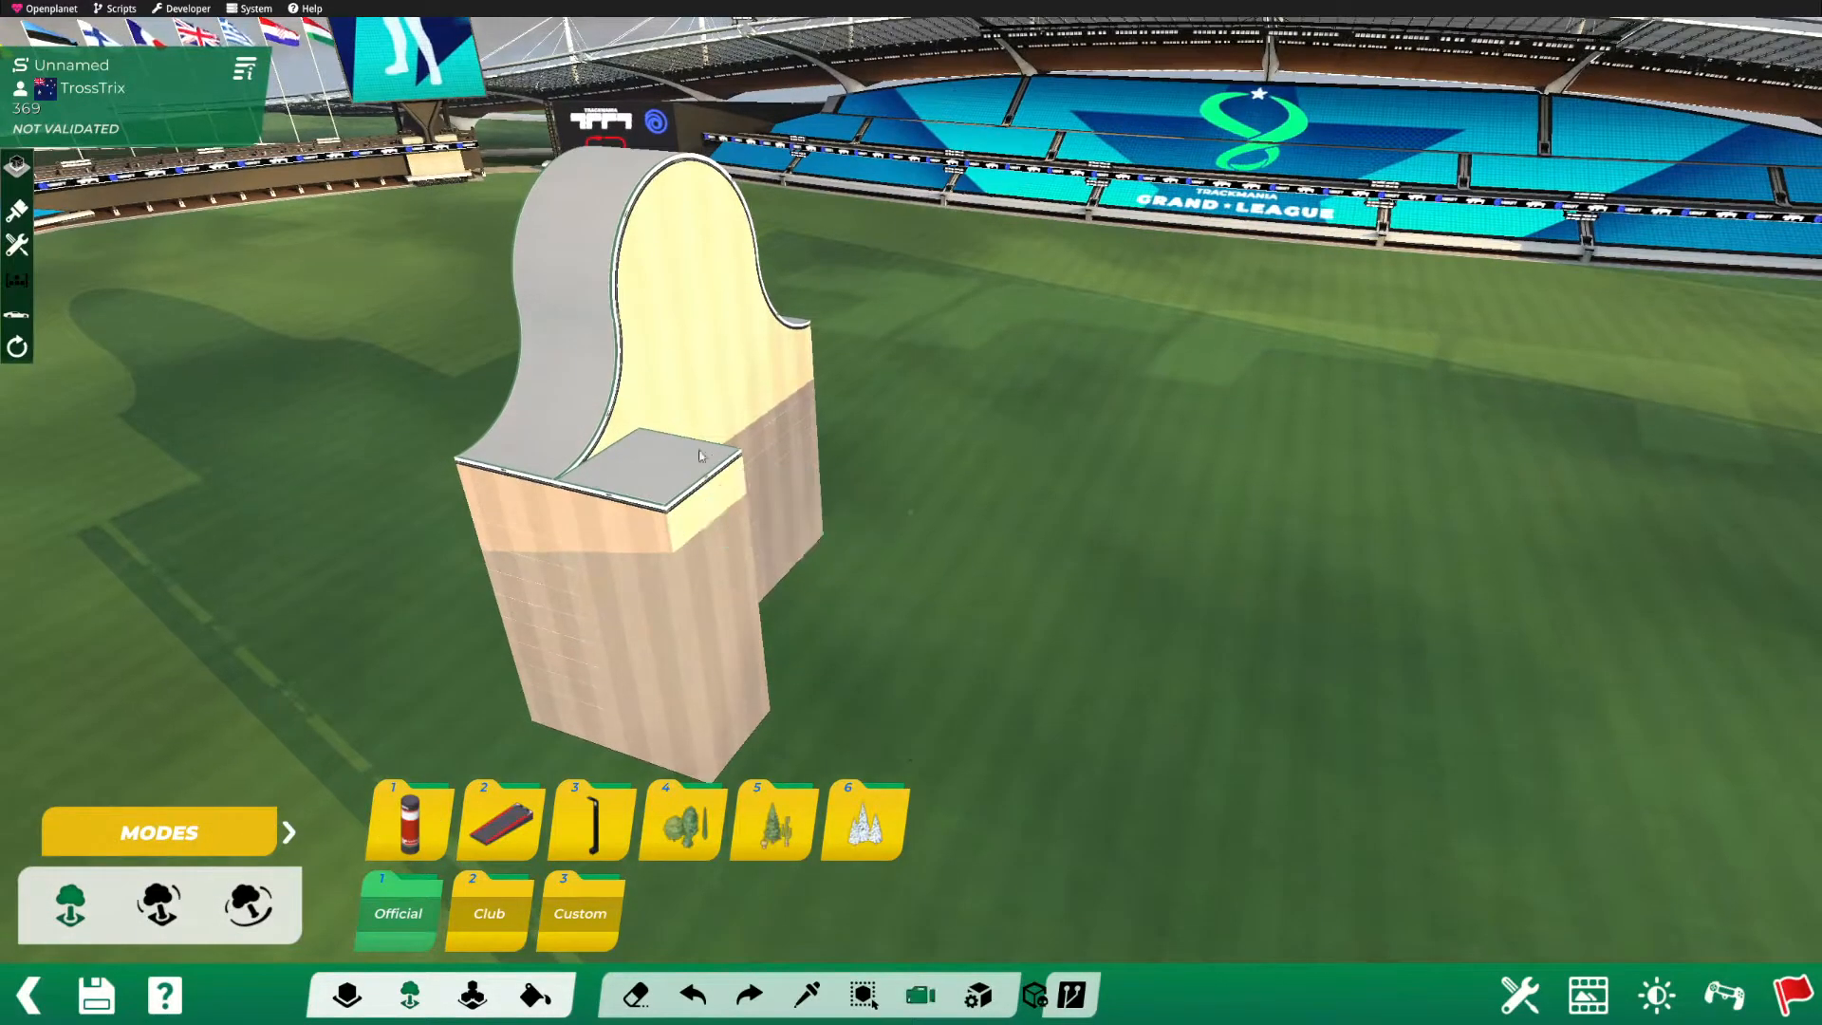
pyautogui.scroll(5, 713, 463)
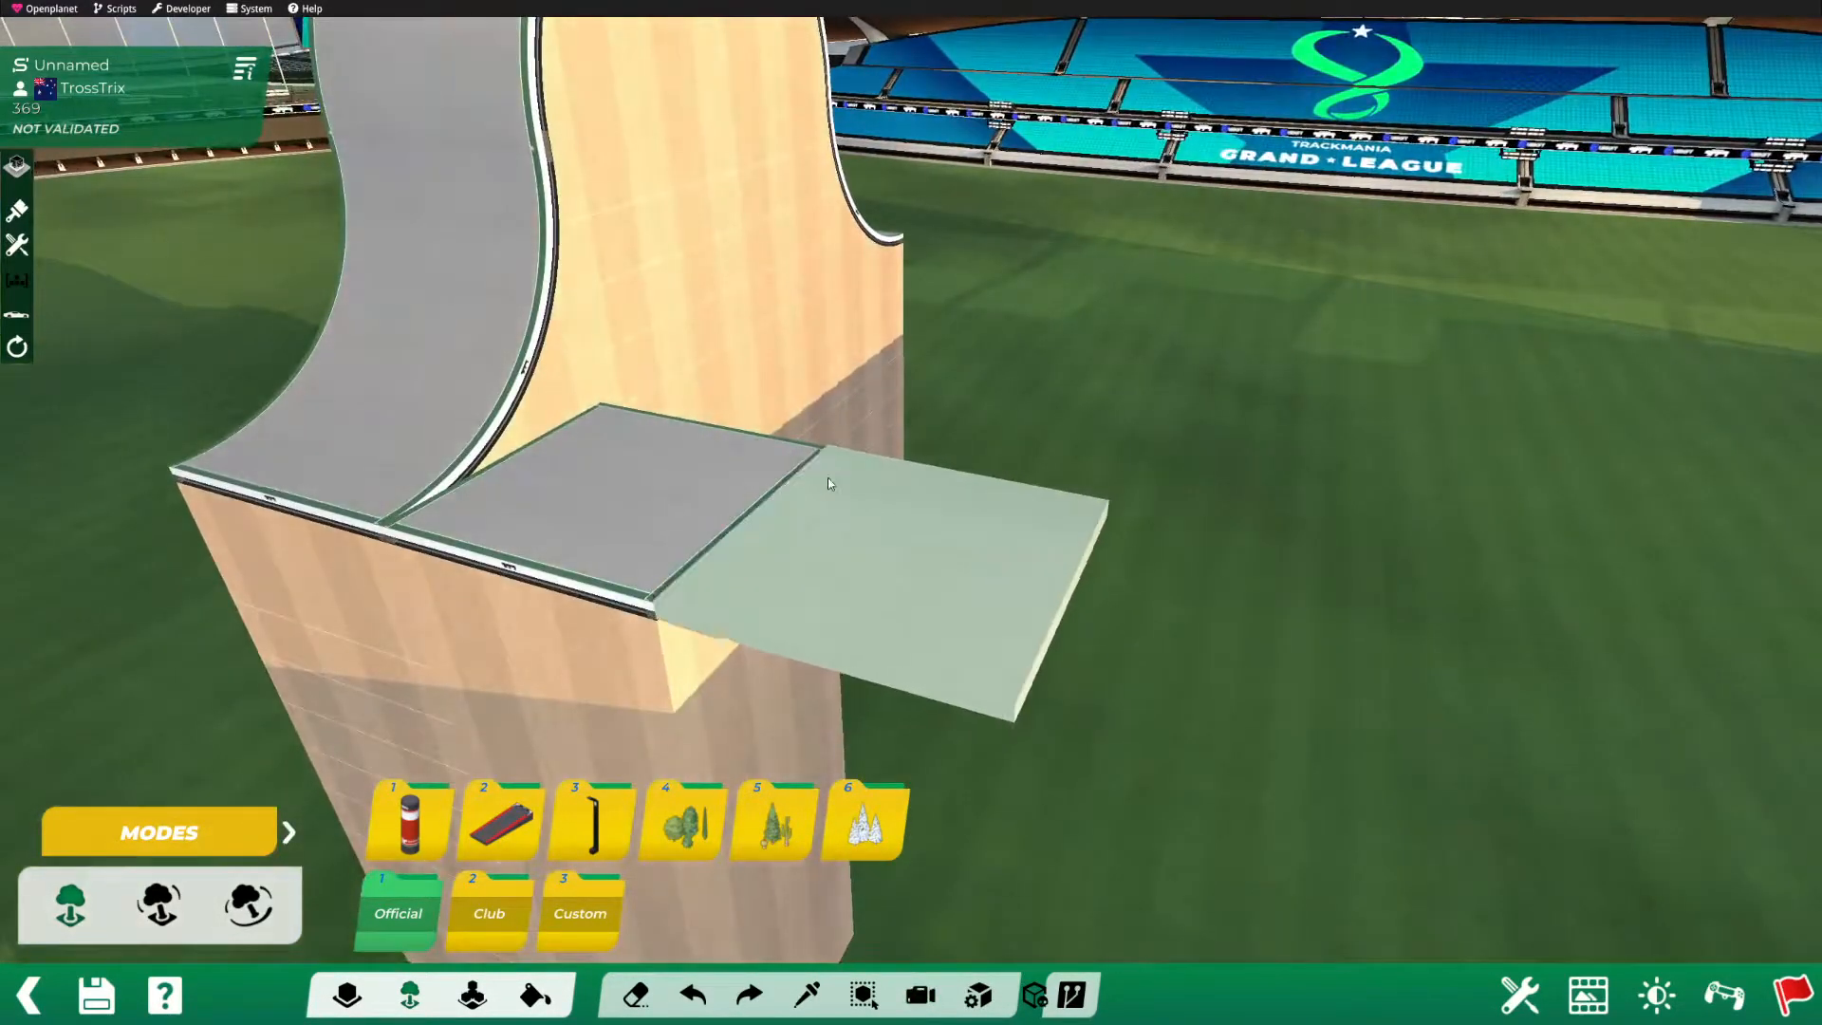
pyautogui.click(829, 512)
pyautogui.keyDown('alt'); pyautogui.moveTo(834, 507); pyautogui.dragTo(1143, 398, button='right'); pyautogui.keyUp('alt')
pyautogui.hotkey('ctrl', 'z')
pyautogui.keyDown('alt'); pyautogui.moveTo(1030, 569); pyautogui.dragTo(909, 596, button='right'); pyautogui.keyUp('alt')
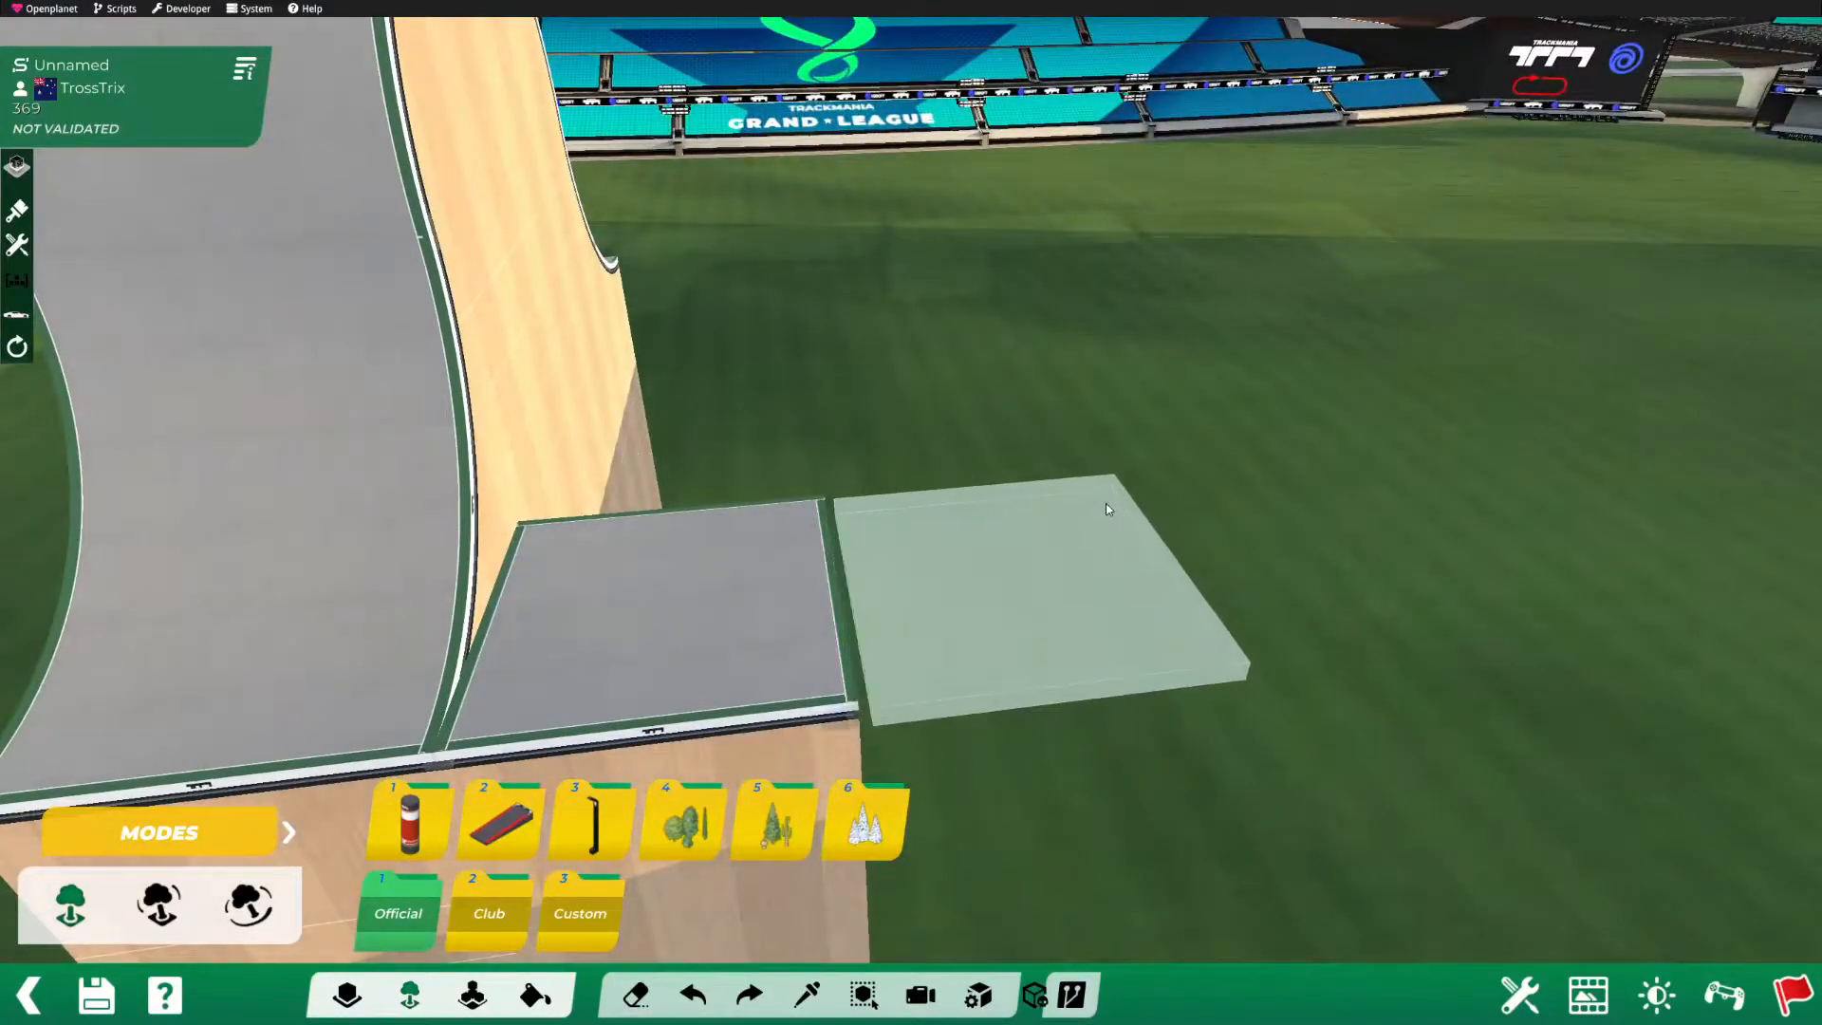
pyautogui.click(1106, 510)
pyautogui.keyDown('alt'); pyautogui.moveTo(1090, 496); pyautogui.dragTo(979, 531, button='right'); pyautogui.keyUp('alt')
pyautogui.hotkey('ctrl', 'z')
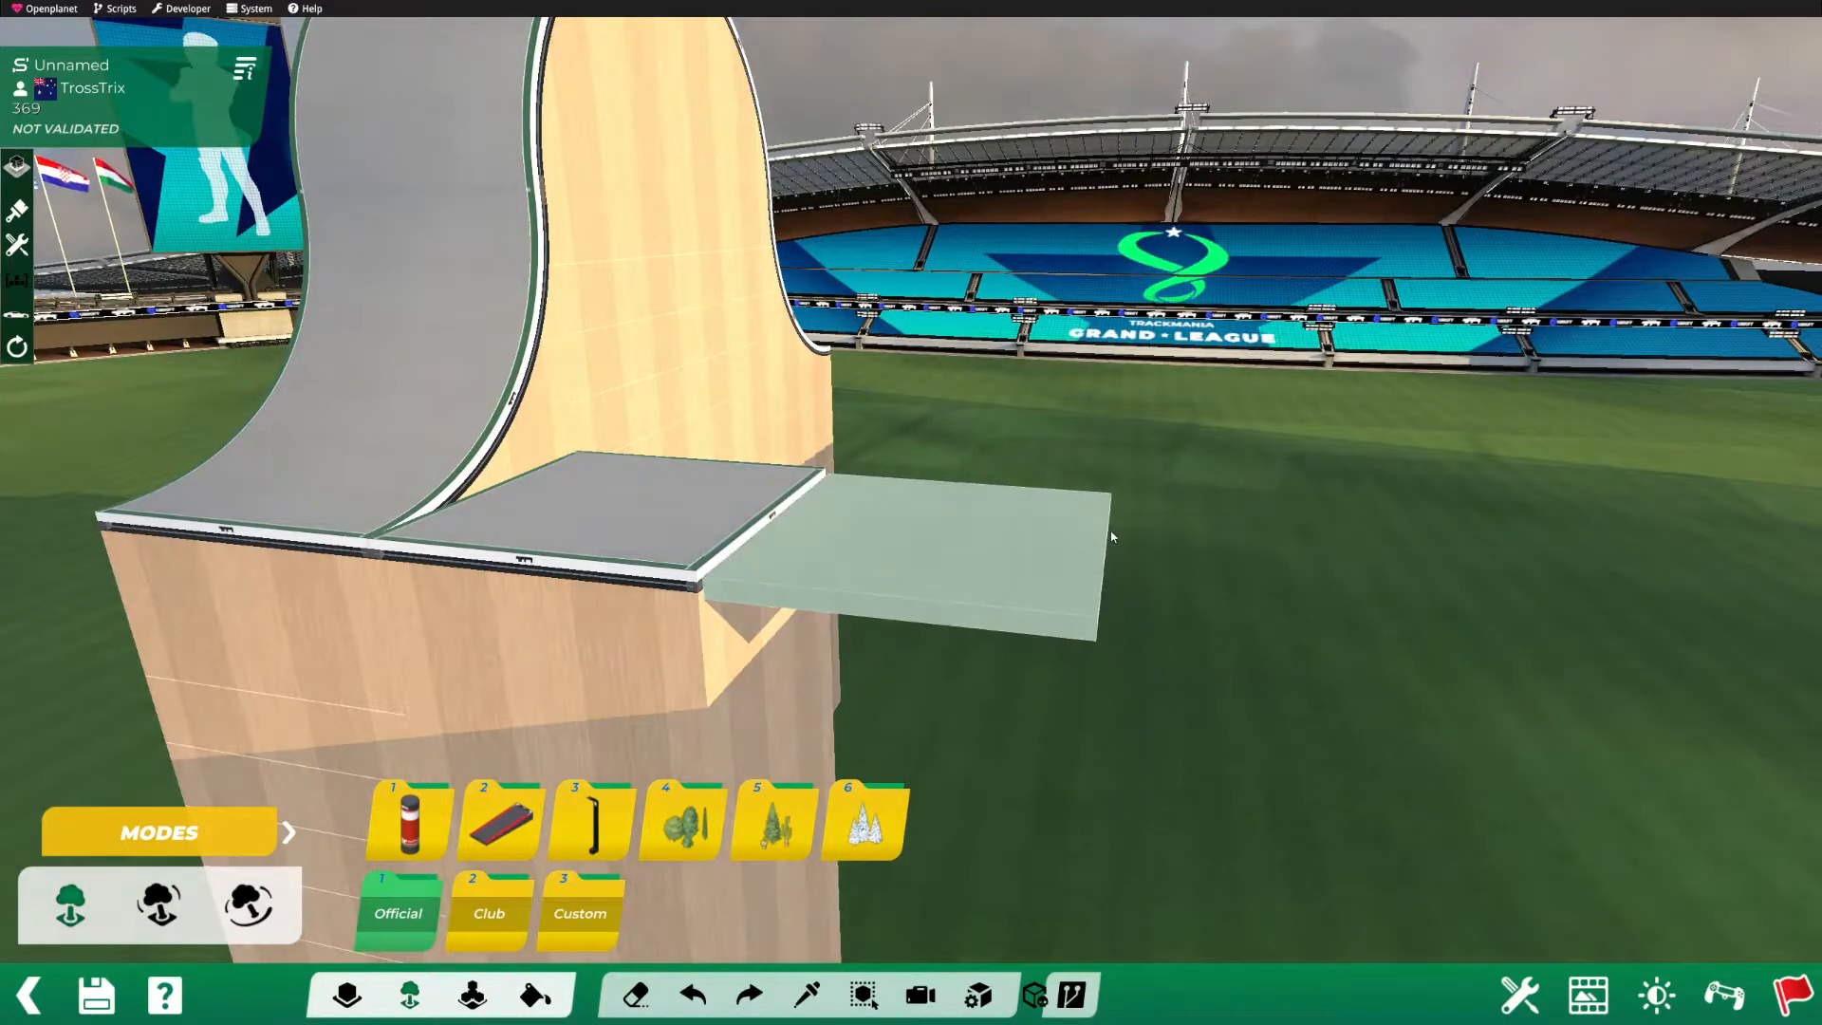
# Step: Place the base item against the platform's outer edge and open that placed item in the item editor
pyautogui.click(1113, 534)
pyautogui.moveTo(1112, 533); pyautogui.dragTo(631, 521, button='right')
pyautogui.click(288, 833)
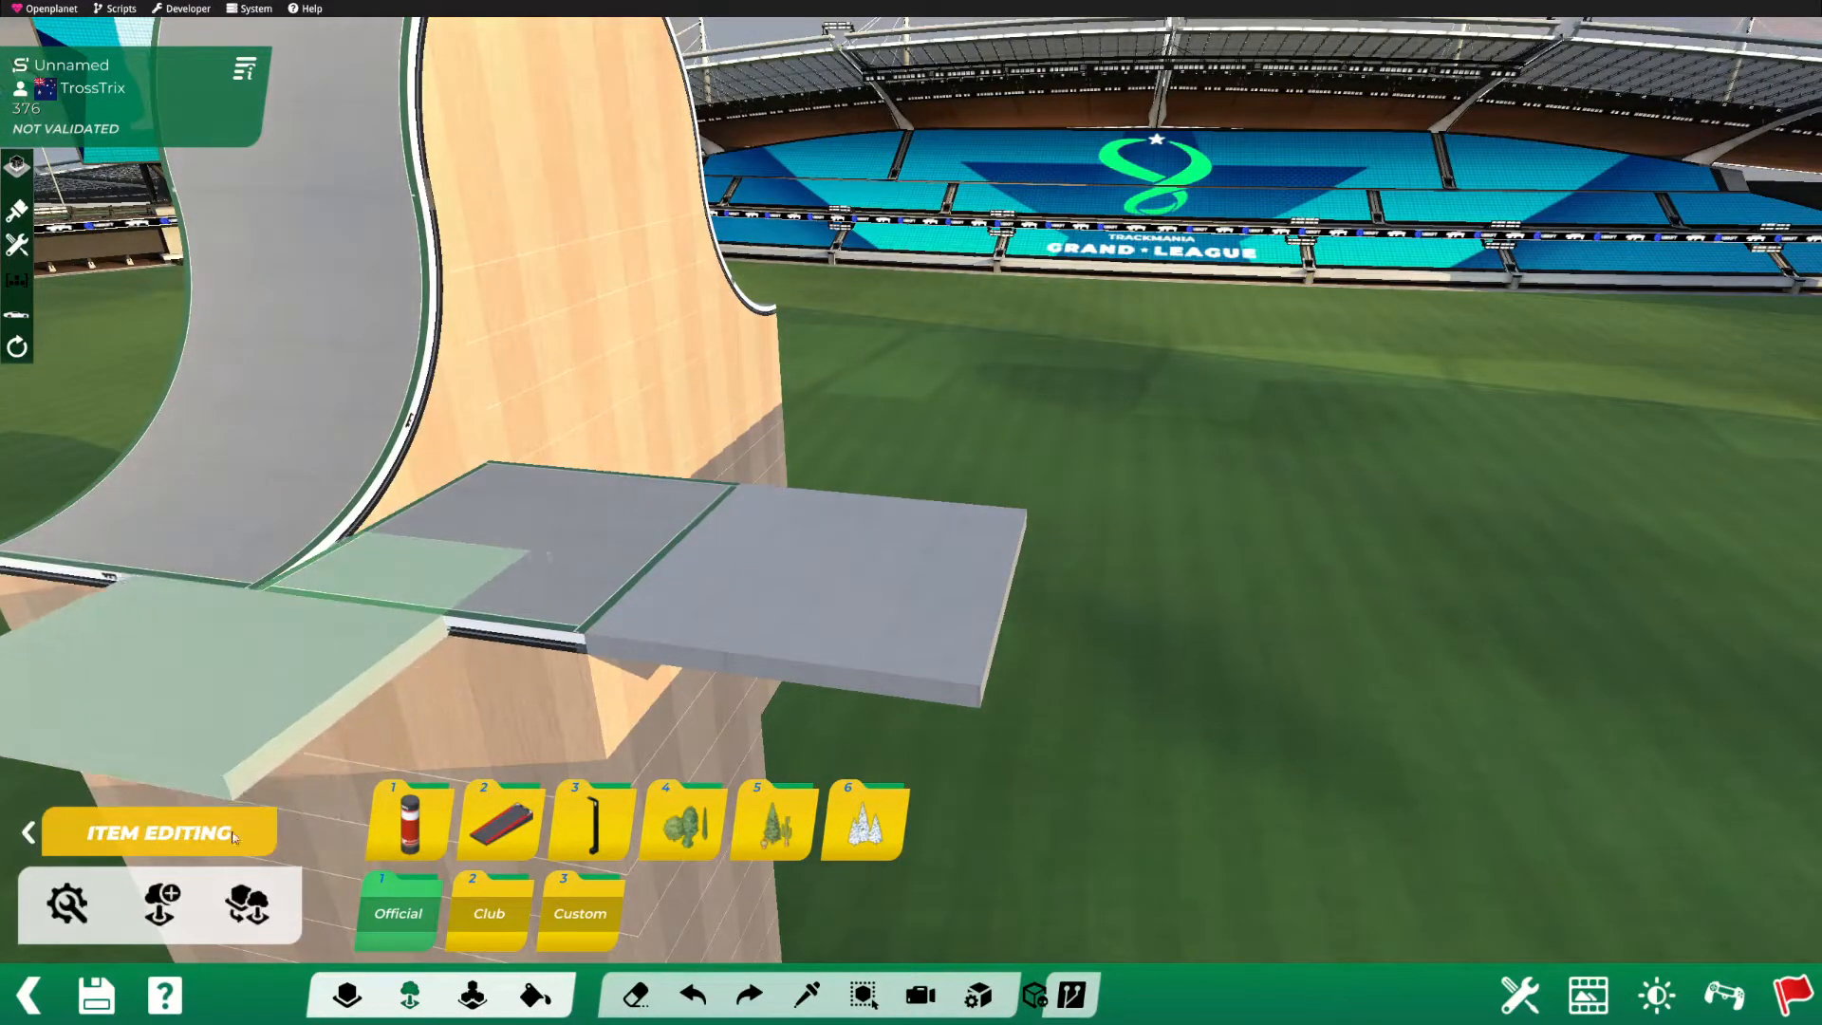
pyautogui.click(51, 916)
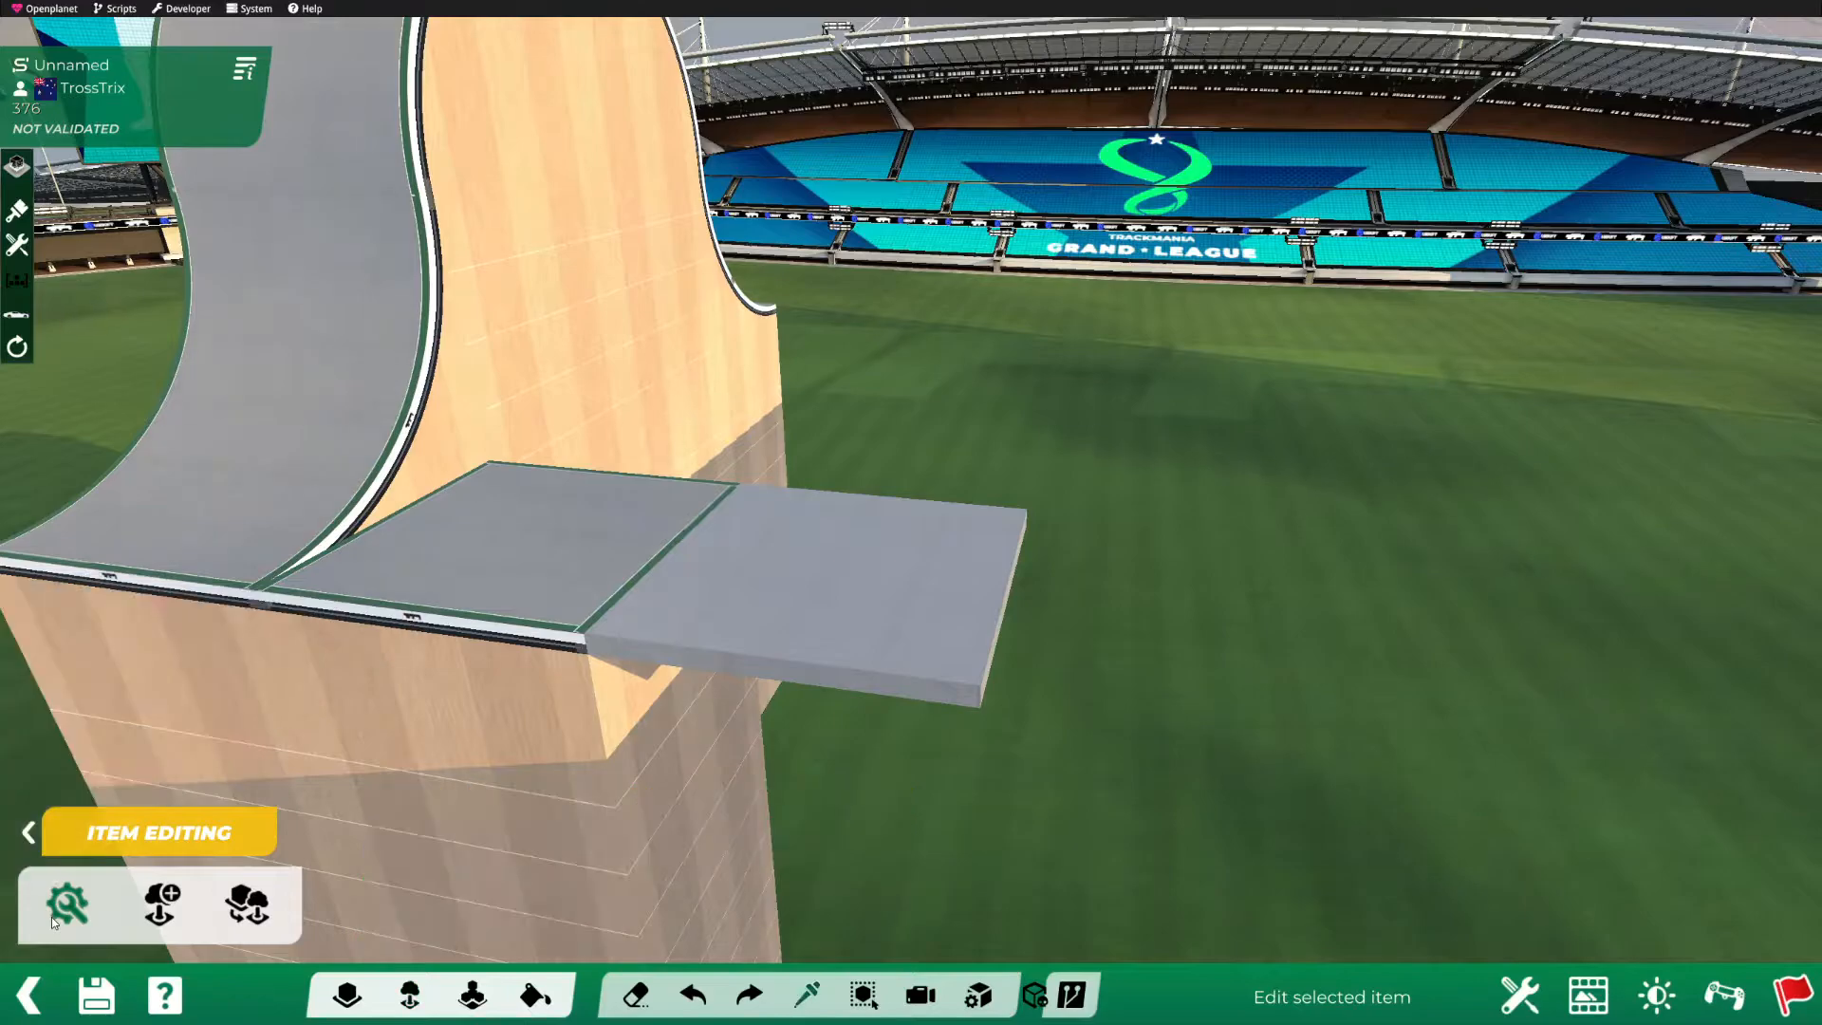
pyautogui.click(864, 530)
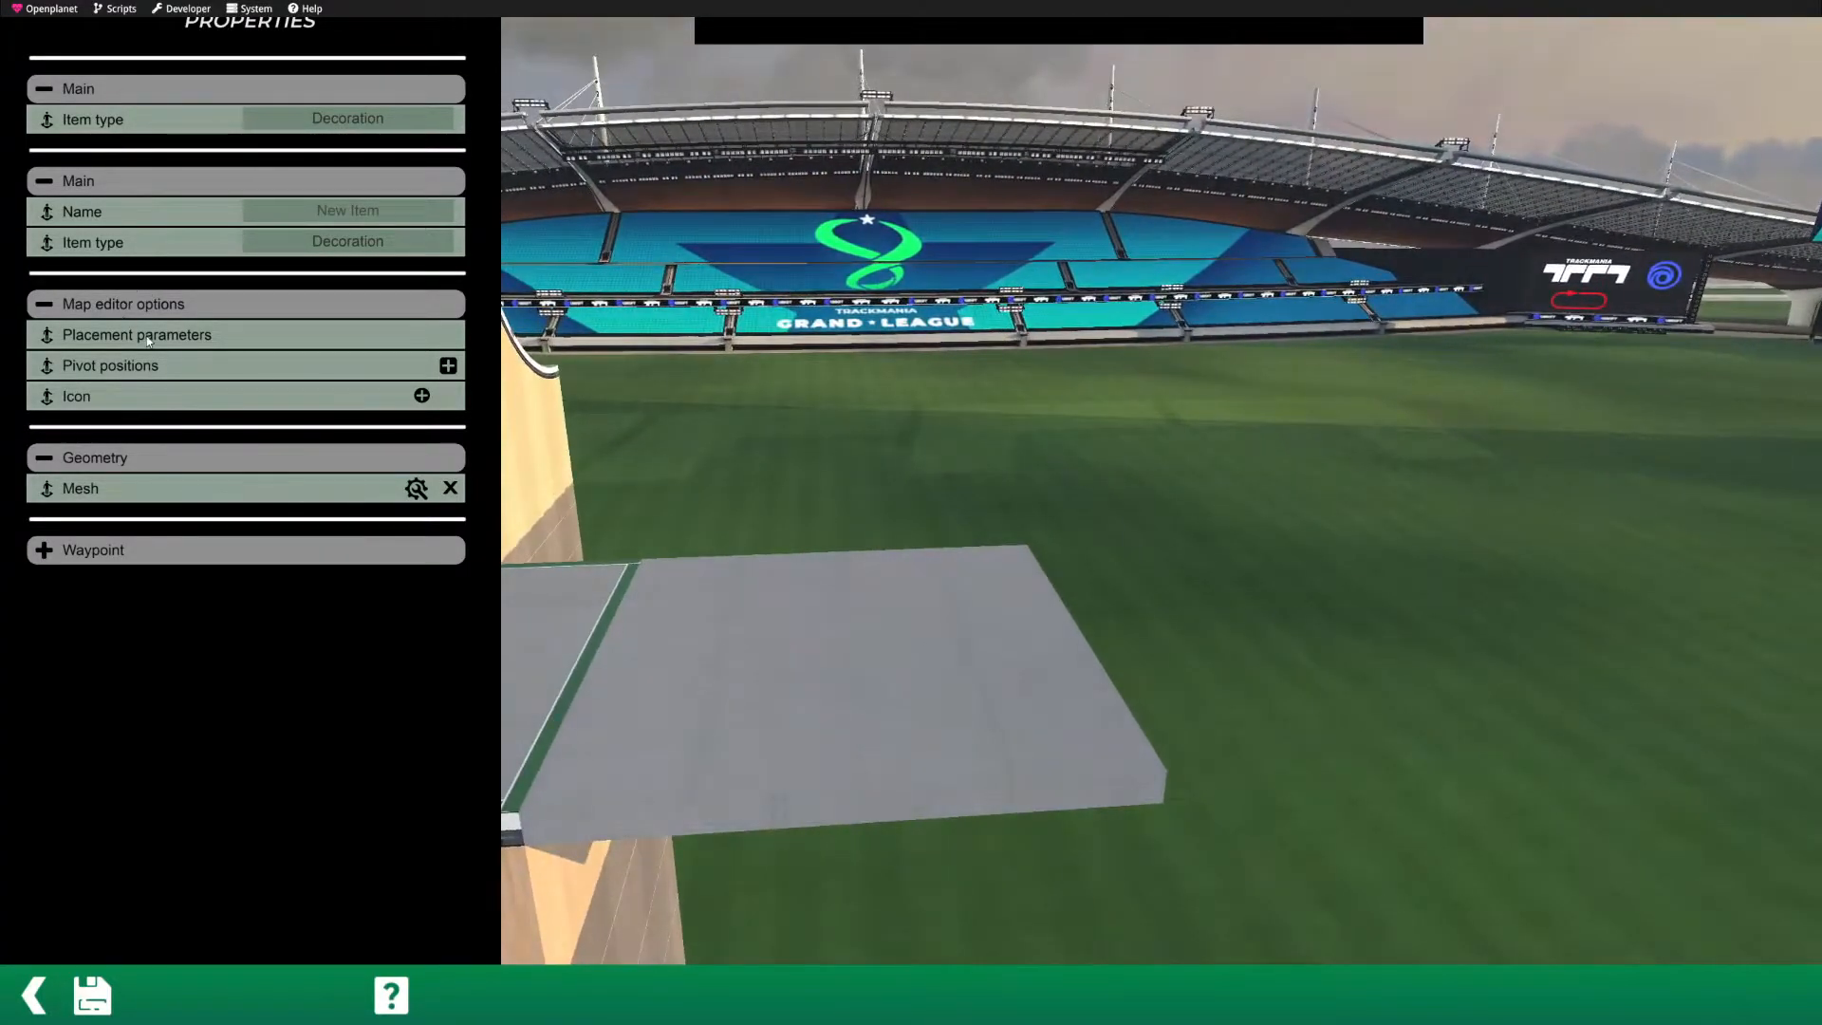
# Step: Set the Grid Horizontal Size to 32 in the item's placement parameters
pyautogui.click(149, 335)
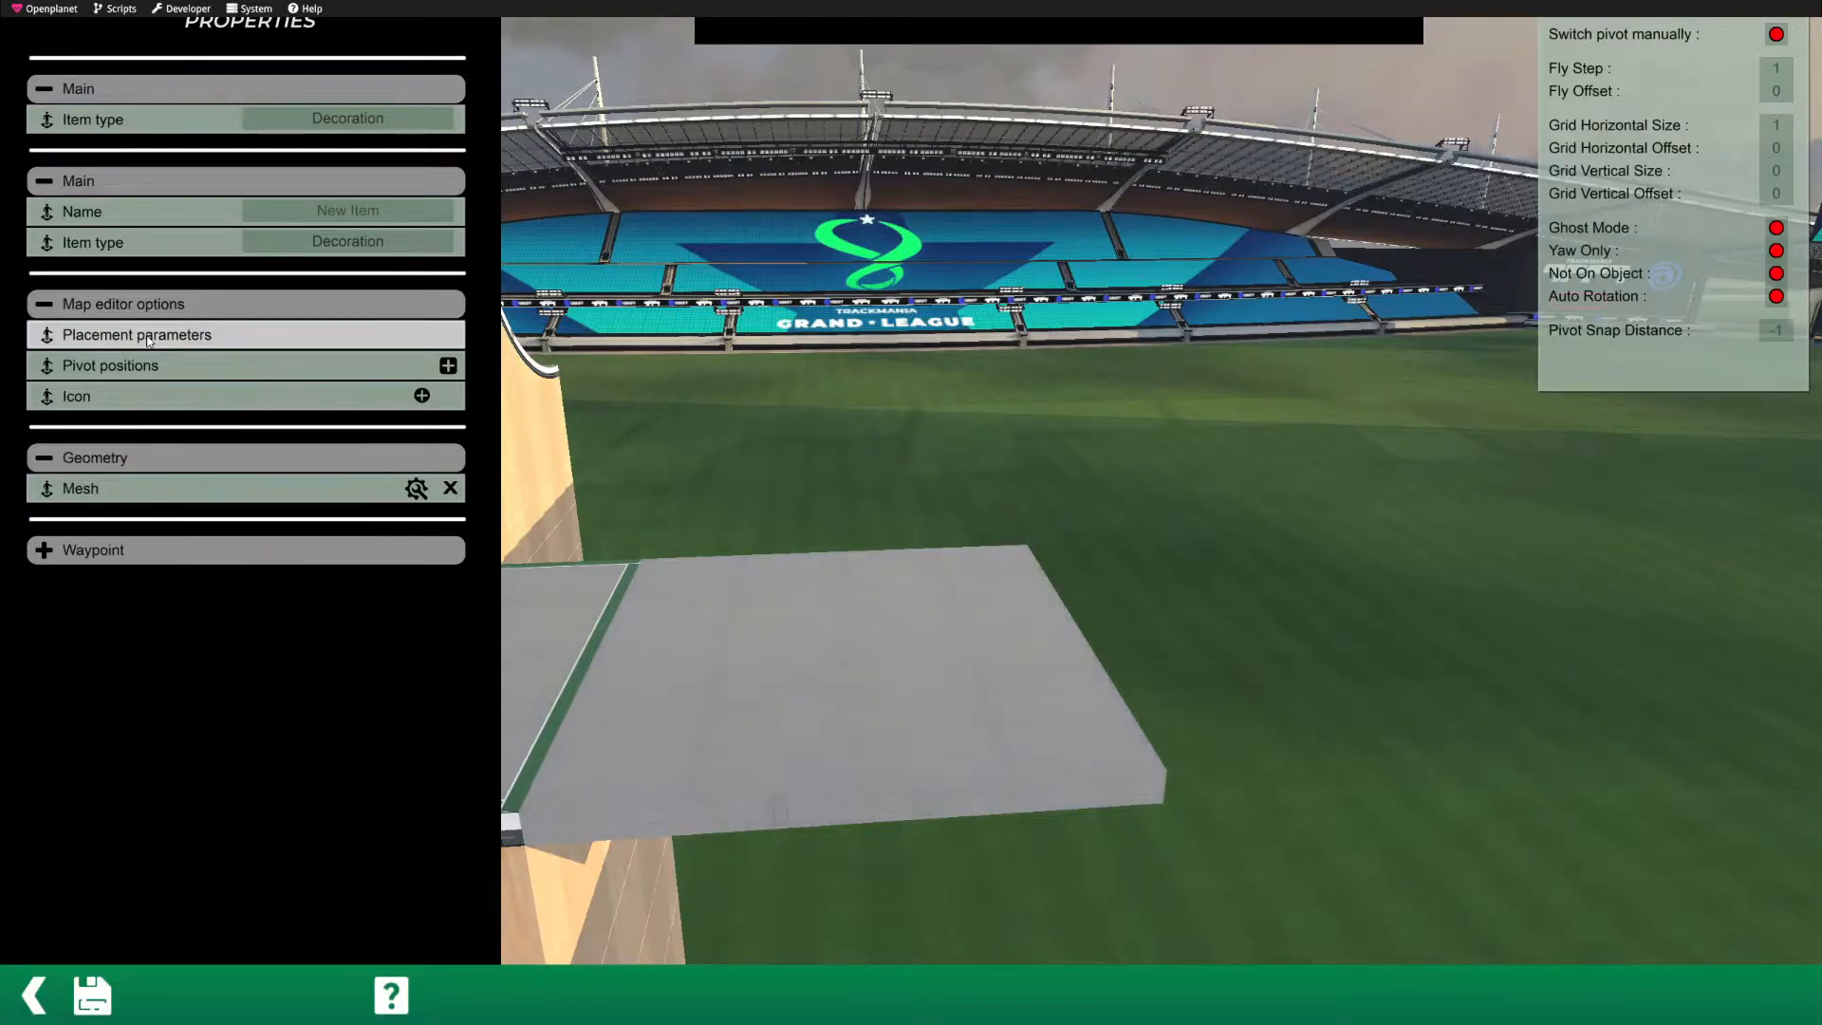
pyautogui.click(1792, 65)
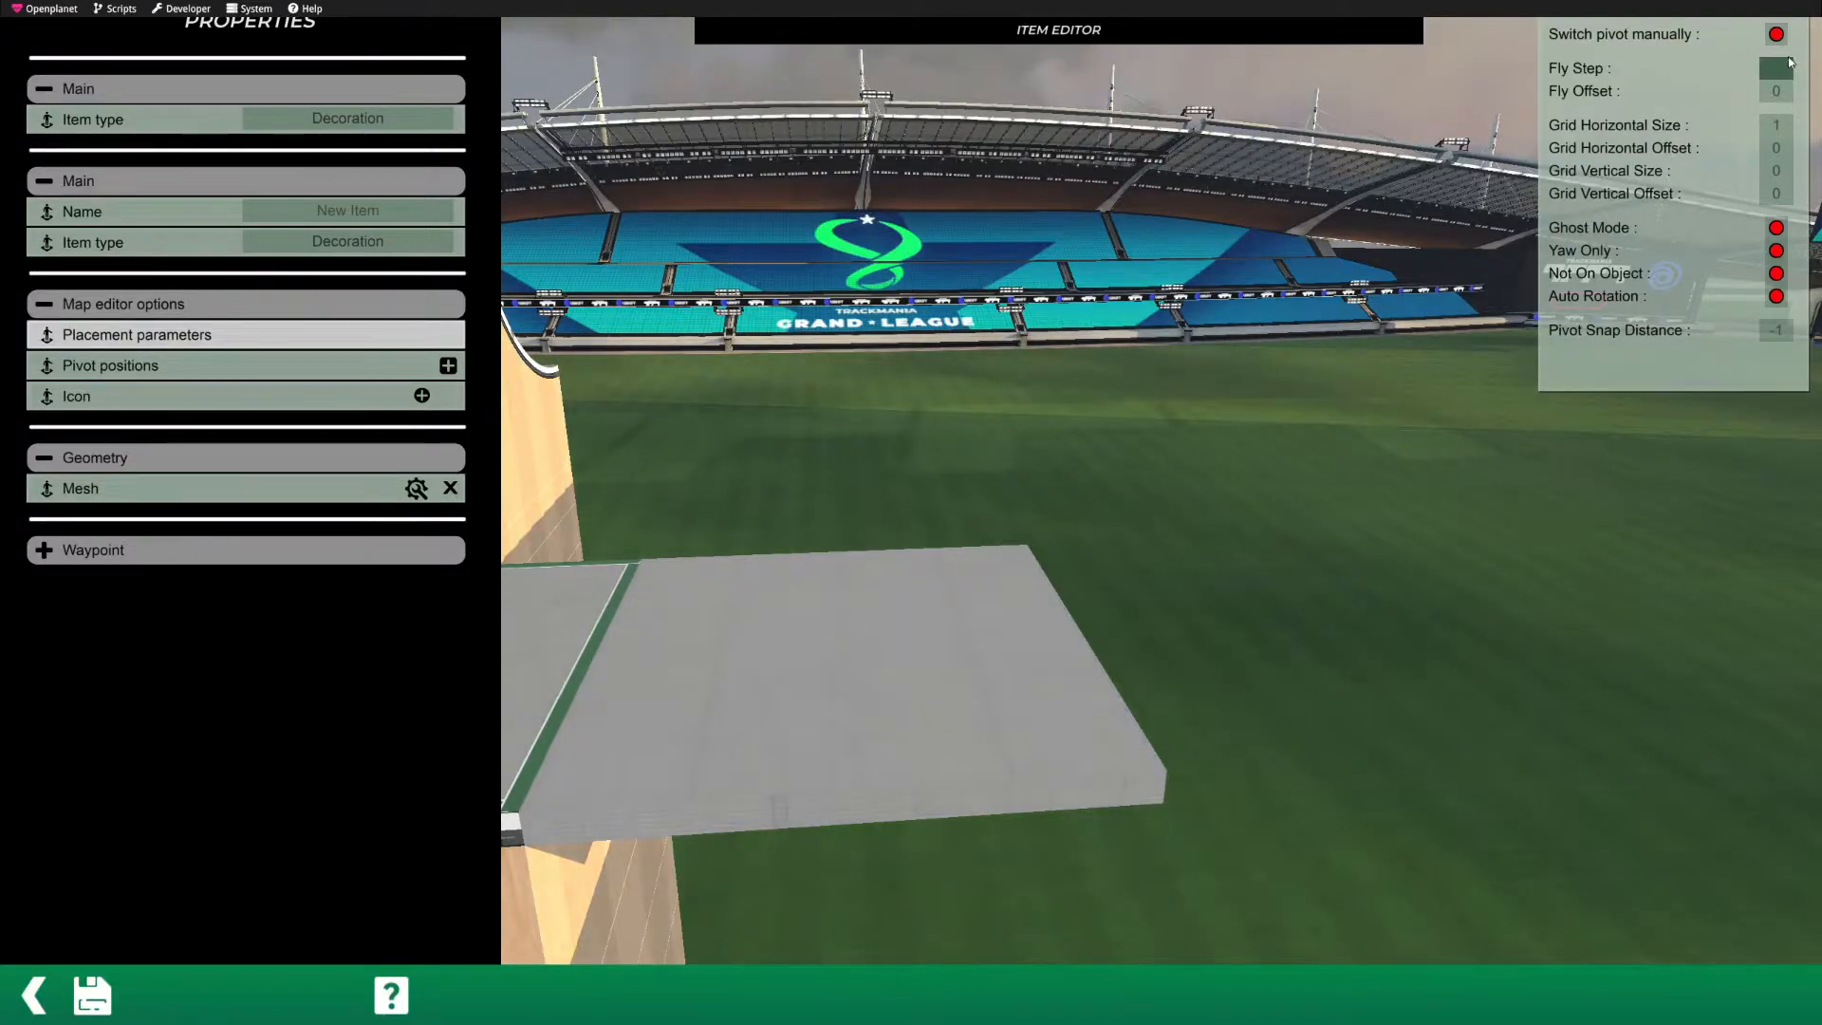
pyautogui.press('Return')
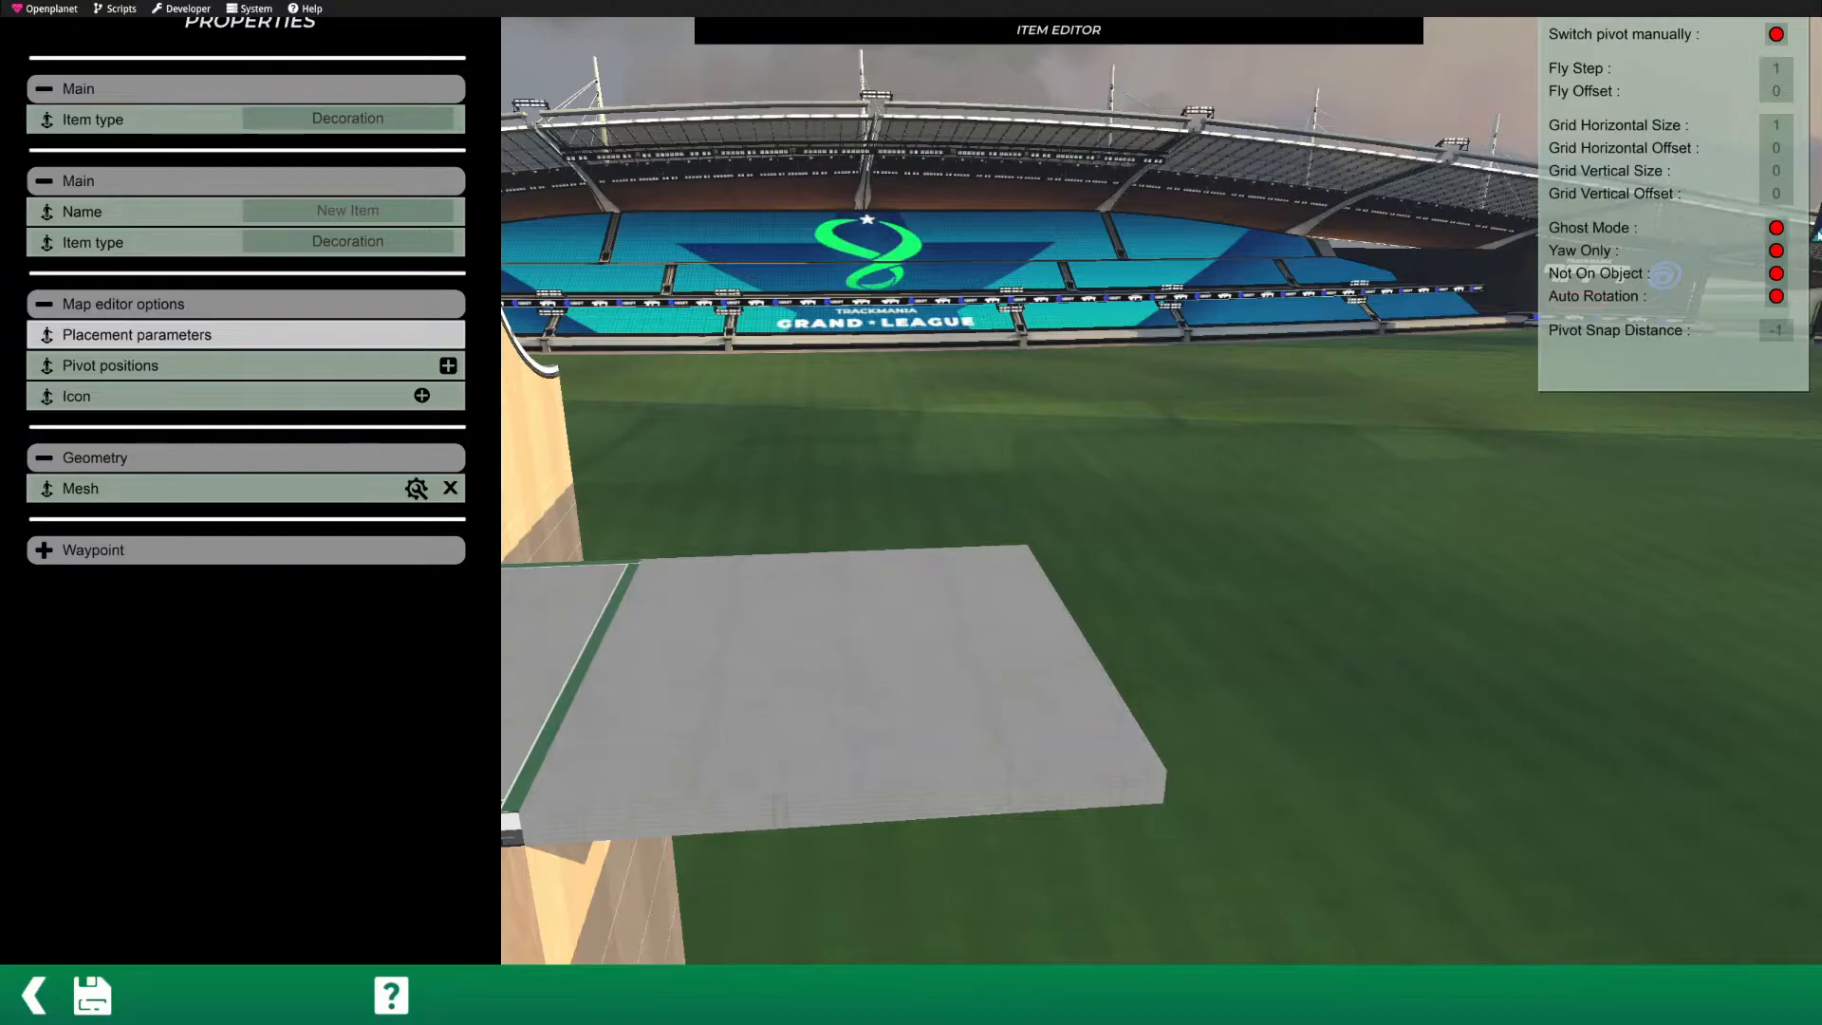
pyautogui.moveTo(945, 368)
pyautogui.keyDown('alt'); pyautogui.mouseDown(button='right')
pyautogui.moveTo(1036, 359)
pyautogui.moveTo(1024, 387)
pyautogui.moveTo(976, 371)
pyautogui.mouseUp(button='right'); pyautogui.keyUp('alt')
pyautogui.scroll(-2, 975, 373)
pyautogui.scroll(1, 975, 384)
pyautogui.scroll(-2, 977, 390)
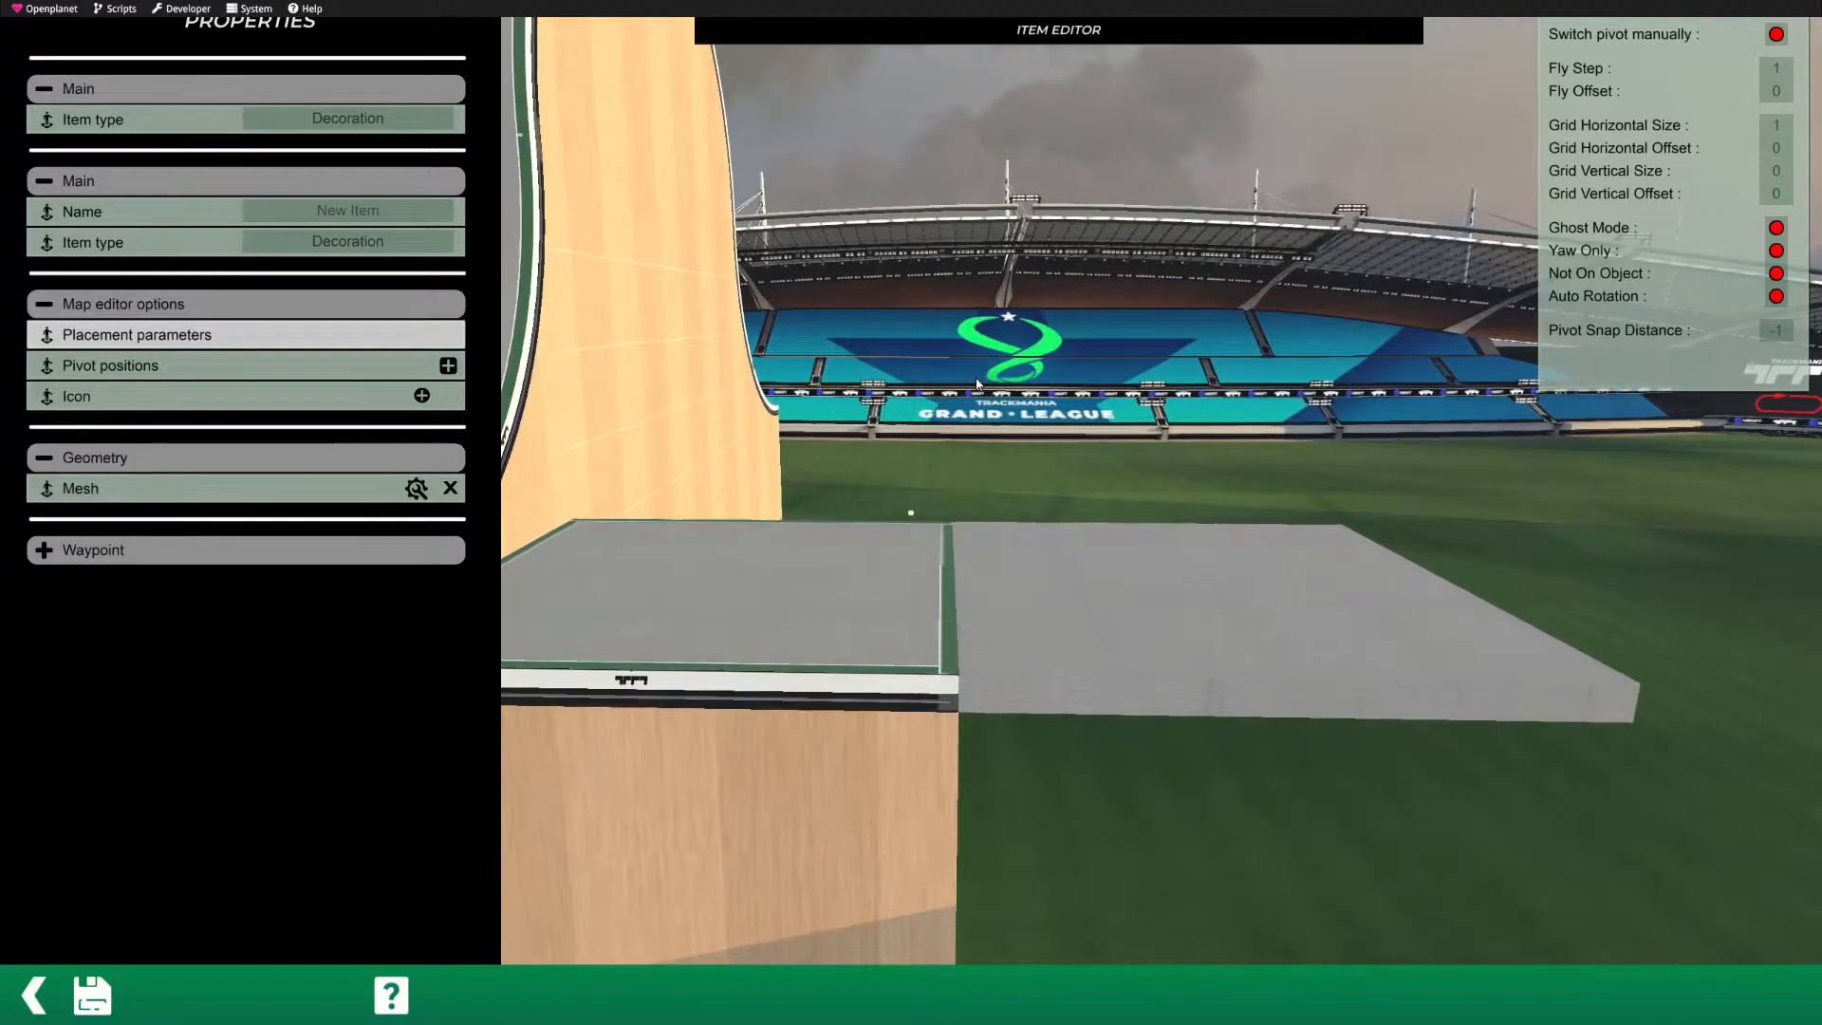
pyautogui.click(1694, 376)
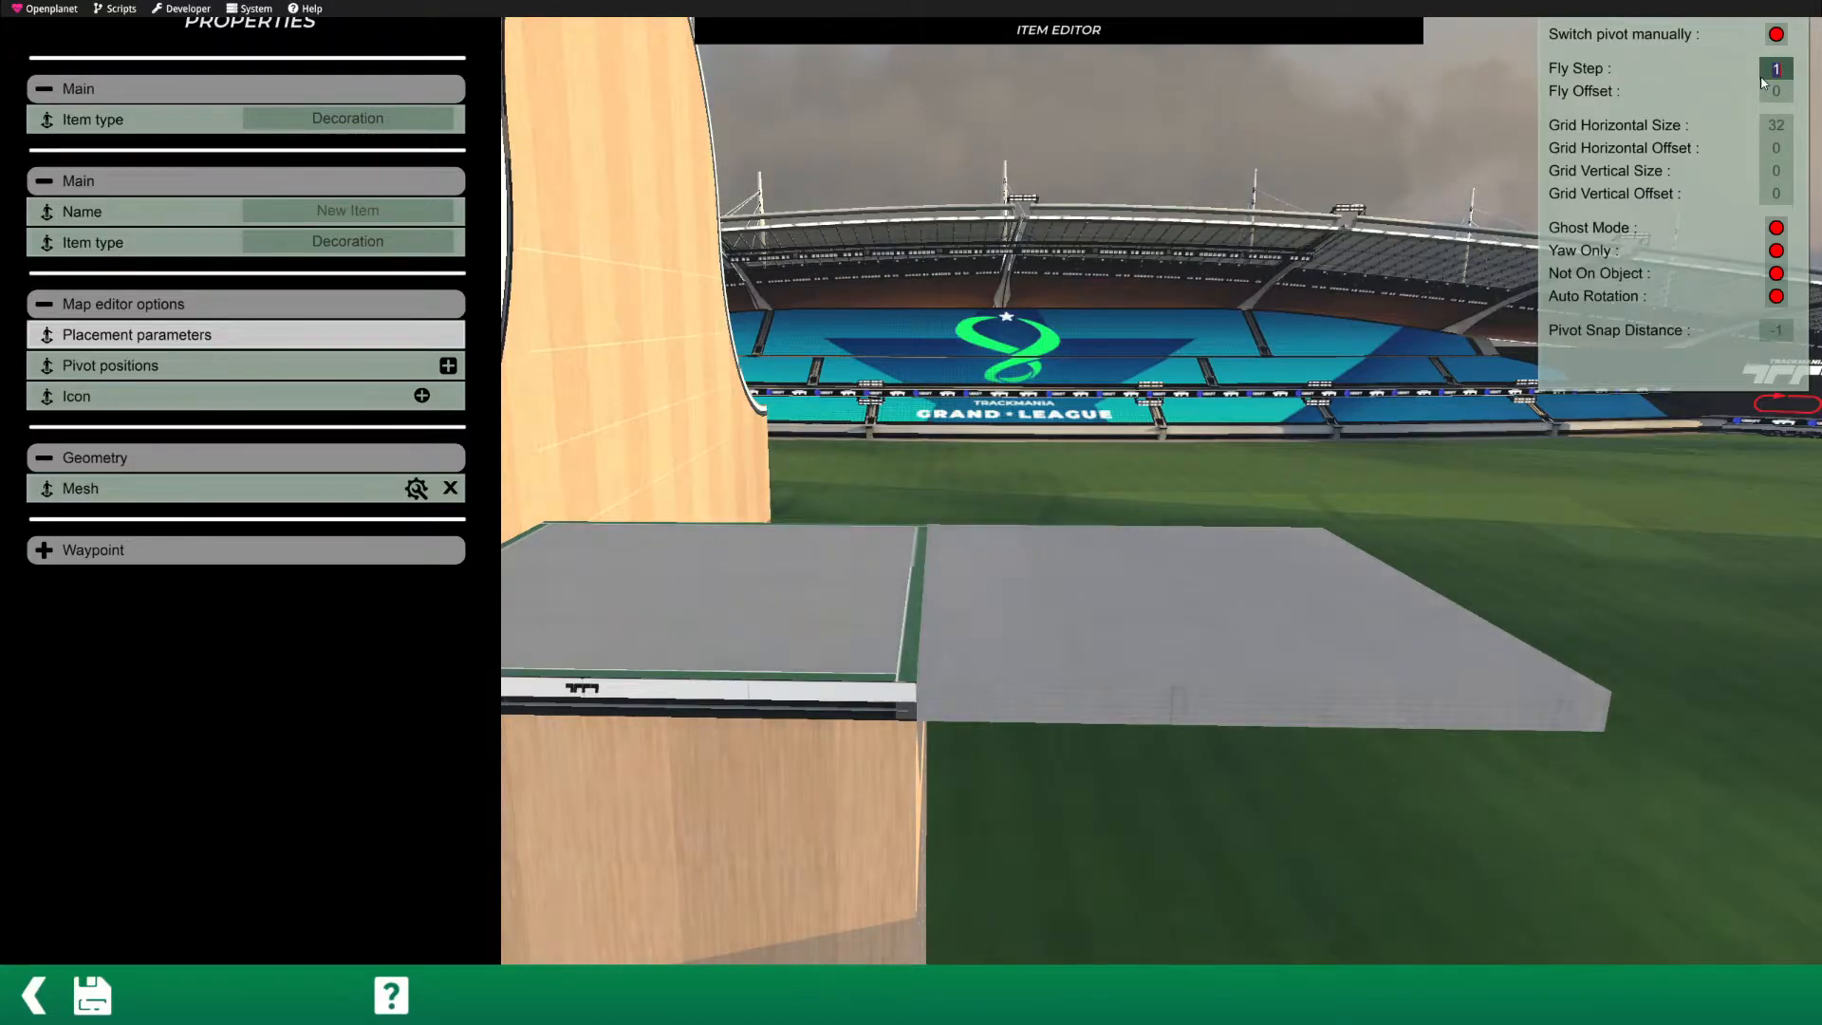
# Step: Set both the Fly Step and the Grid Vertical Size to 8 in the placement parameters
pyautogui.click(1802, 76)
pyautogui.keyDown('alt'); pyautogui.moveTo(780, 627); pyautogui.dragTo(884, 566); pyautogui.keyUp('alt')
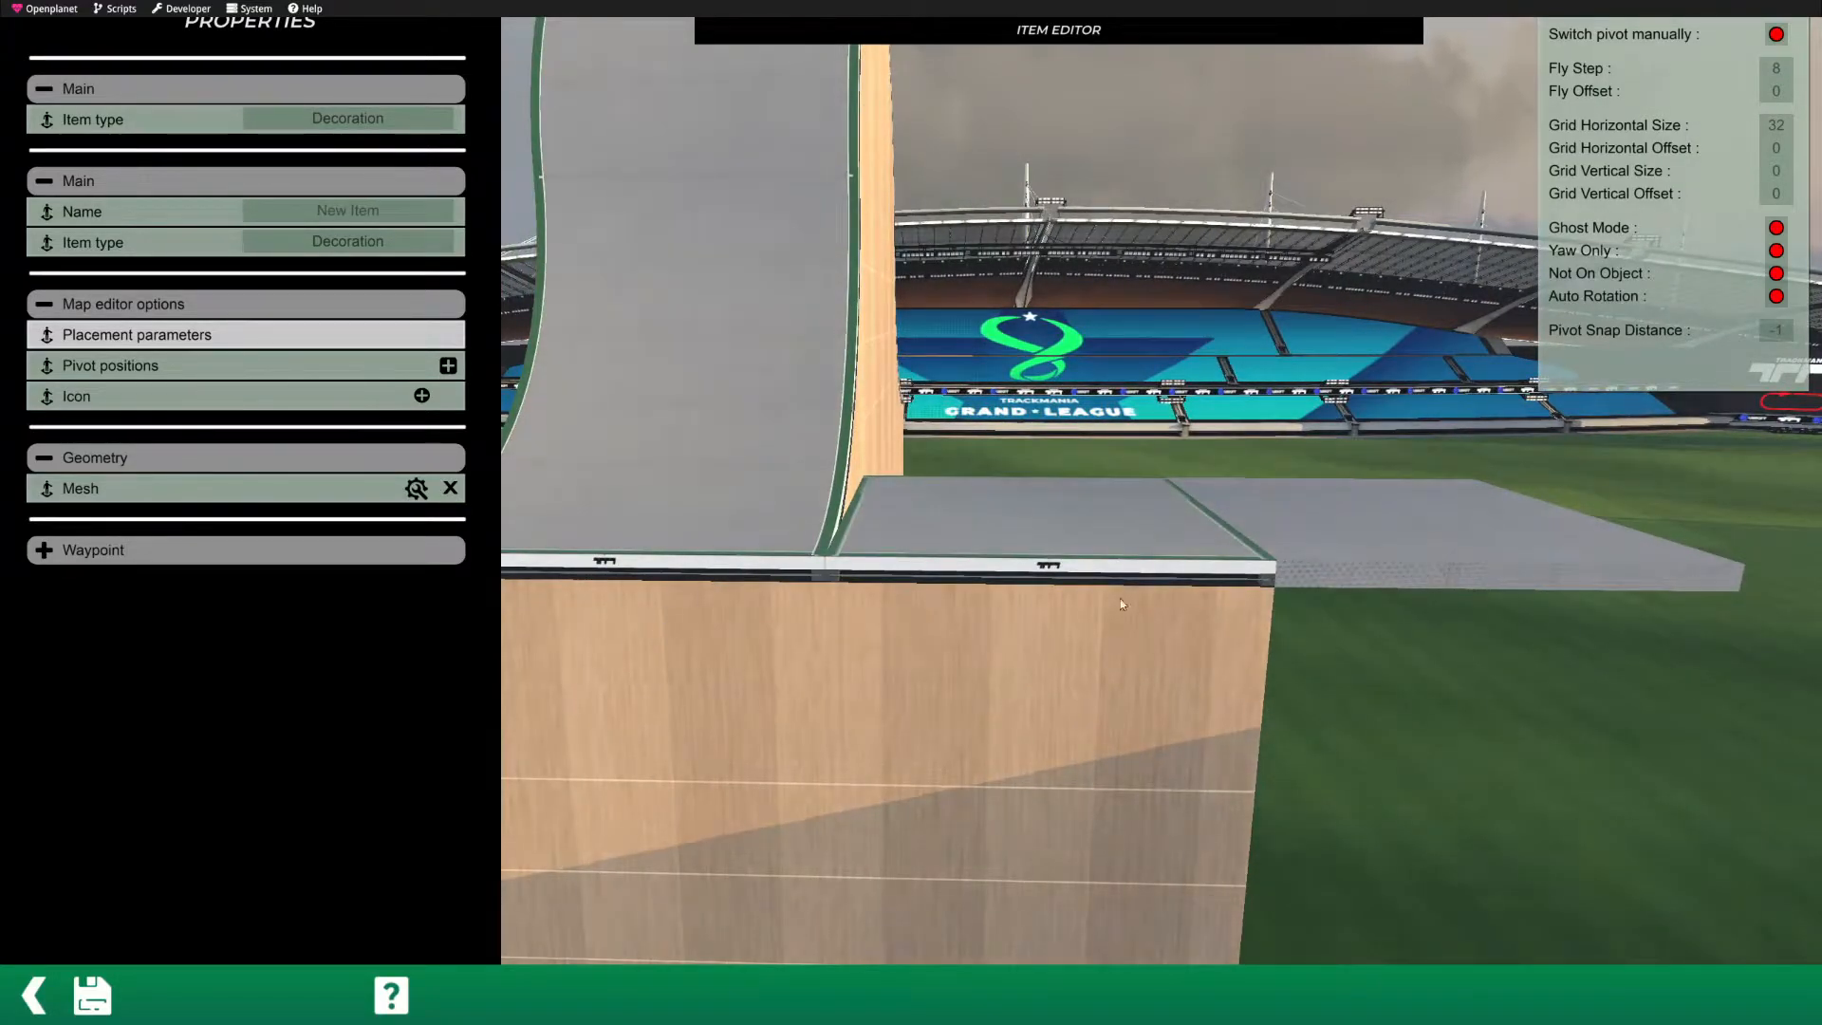
pyautogui.keyDown('alt'); pyautogui.moveTo(1090, 580); pyautogui.dragTo(995, 597); pyautogui.keyUp('alt')
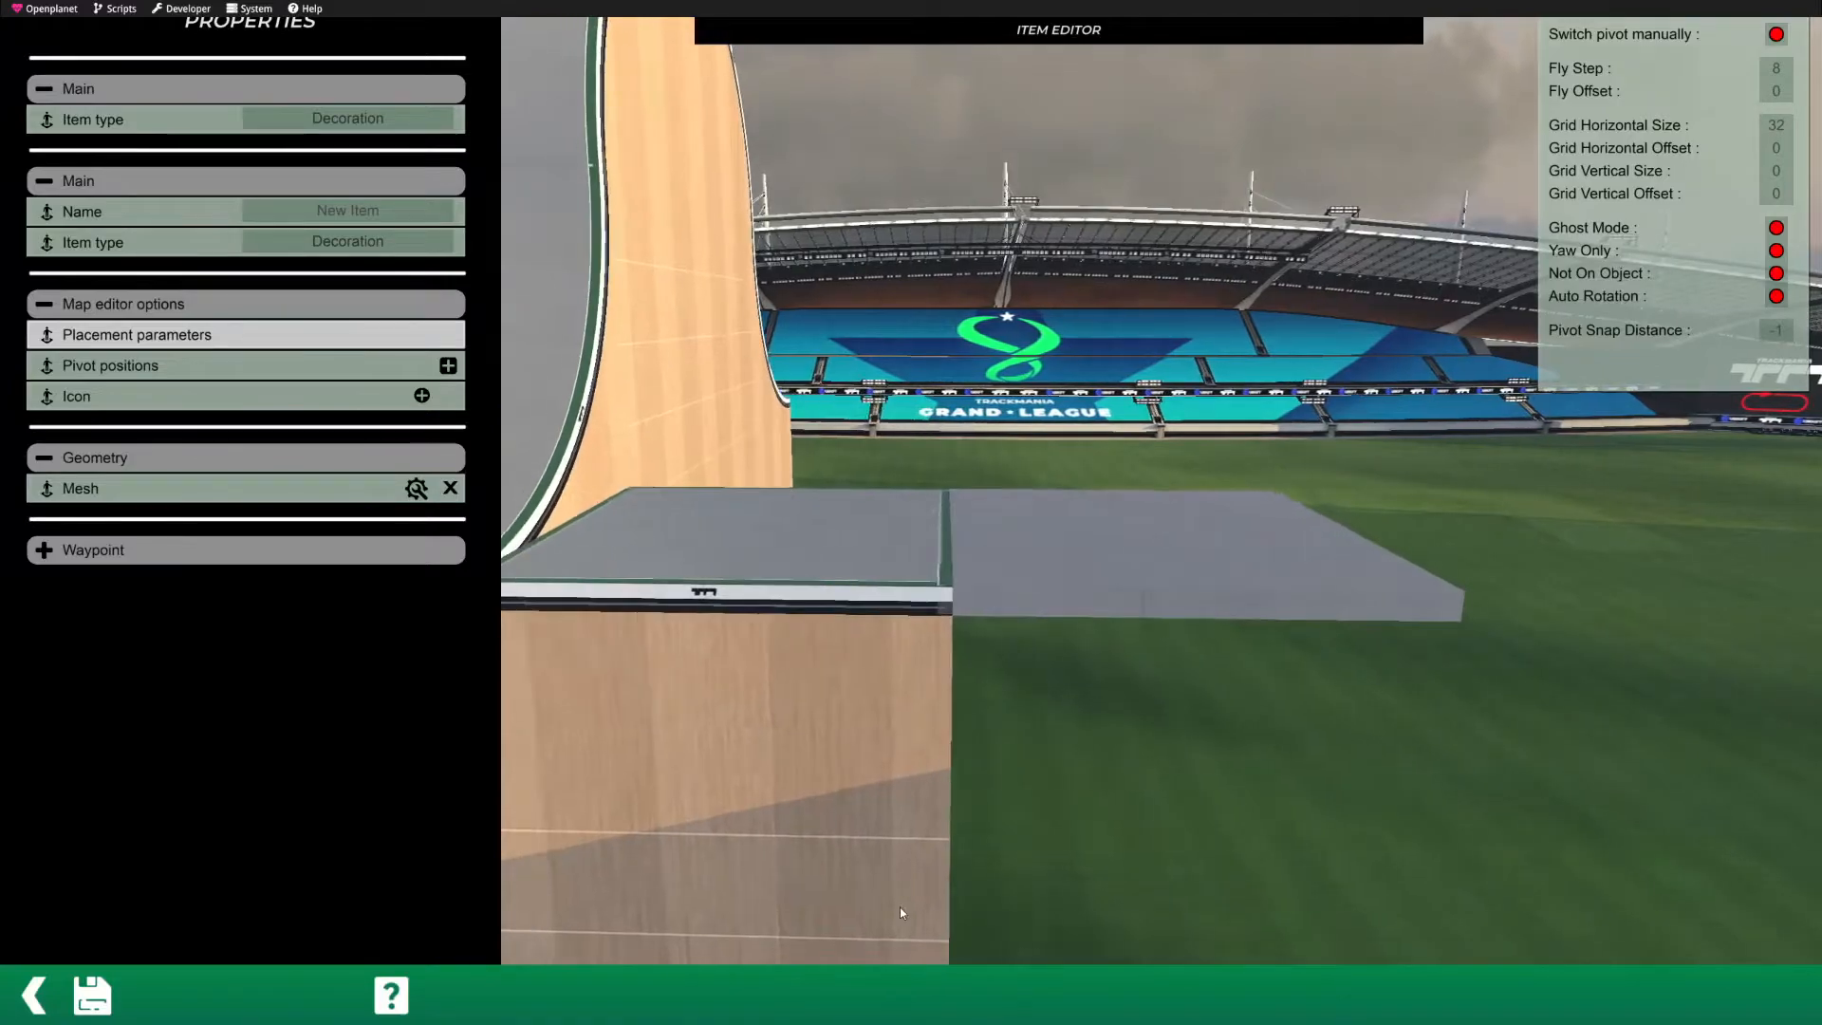
pyautogui.keyDown('alt'); pyautogui.moveTo(897, 417); pyautogui.dragTo(821, 495); pyautogui.keyUp('alt')
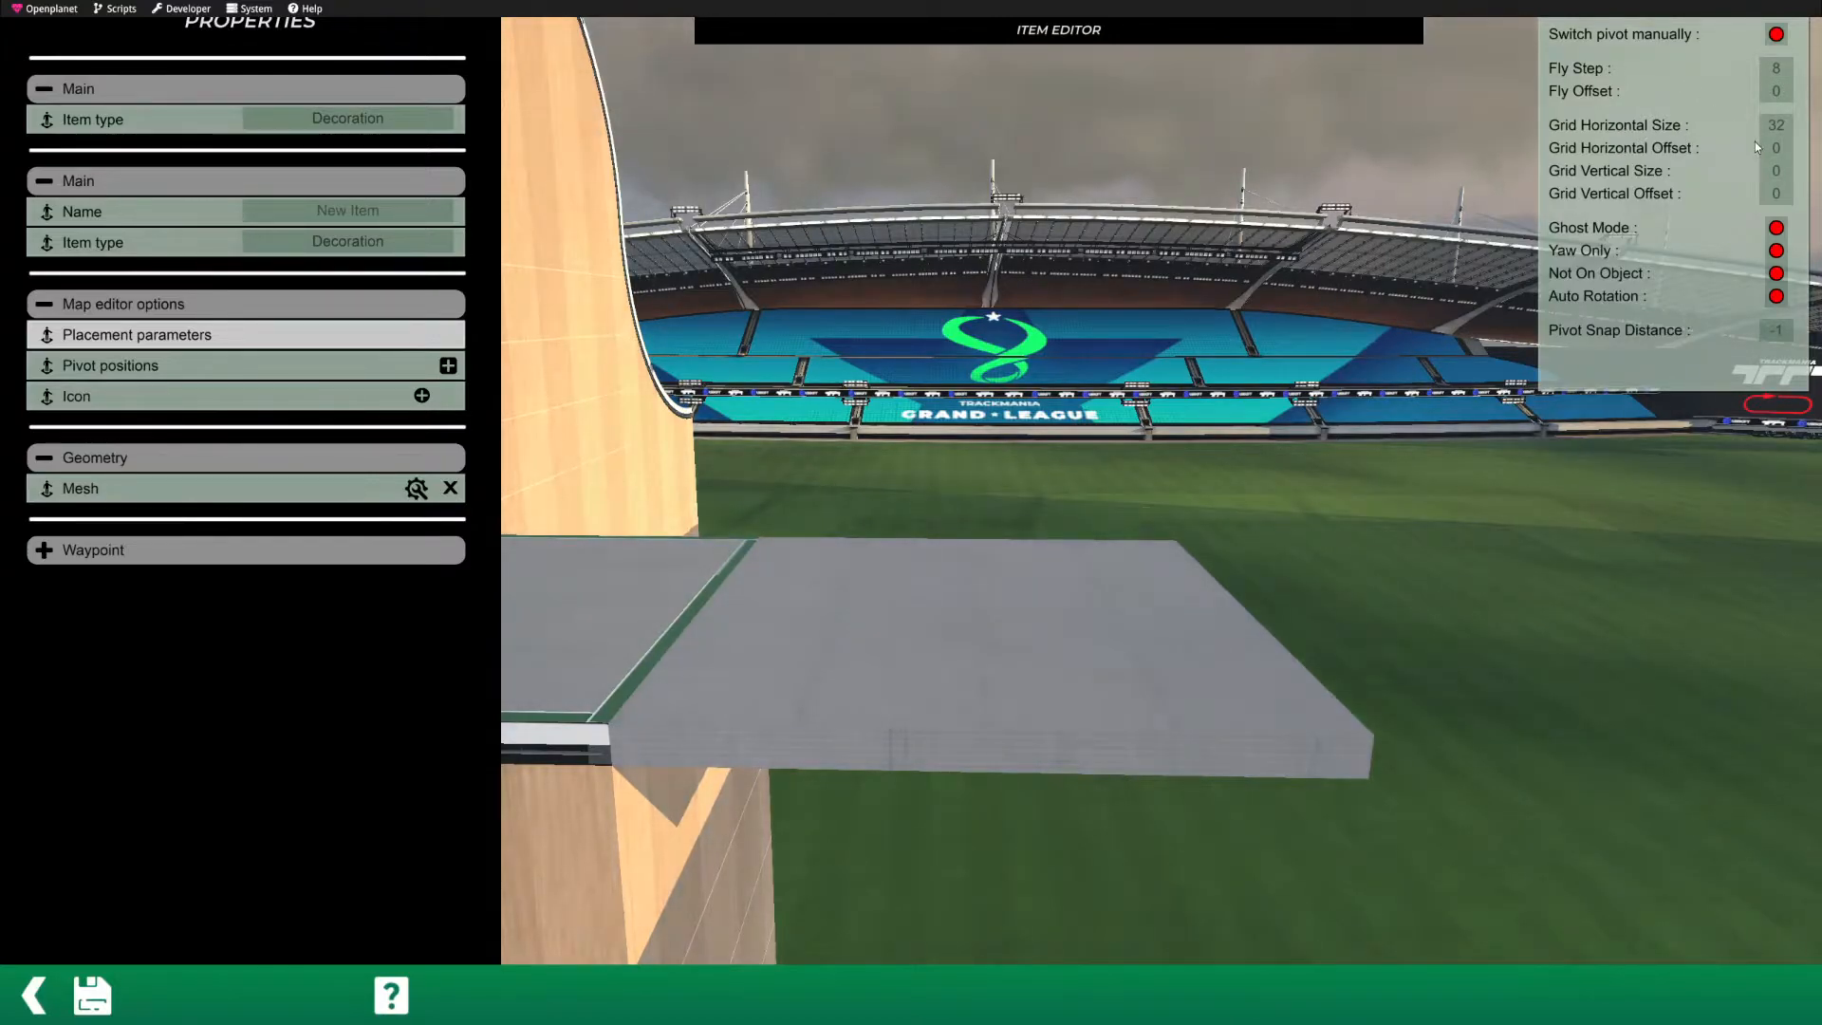
pyautogui.click(1771, 173)
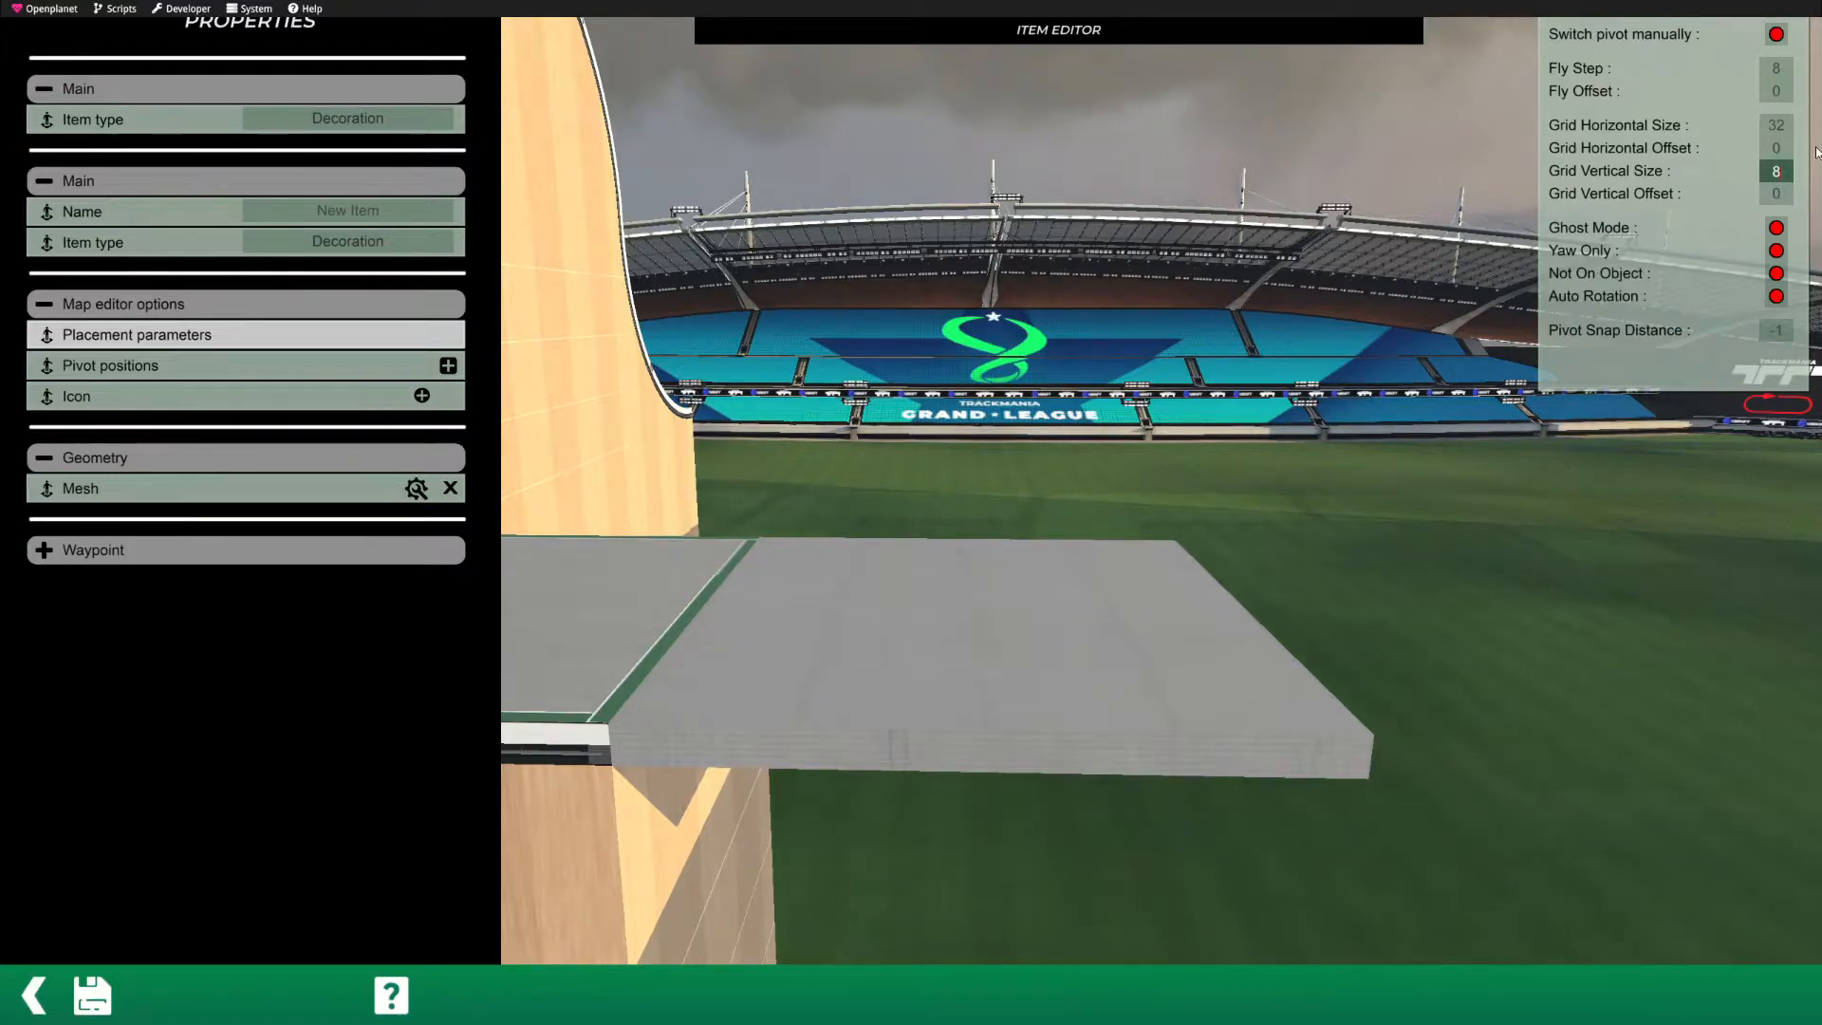
pyautogui.click(1776, 149)
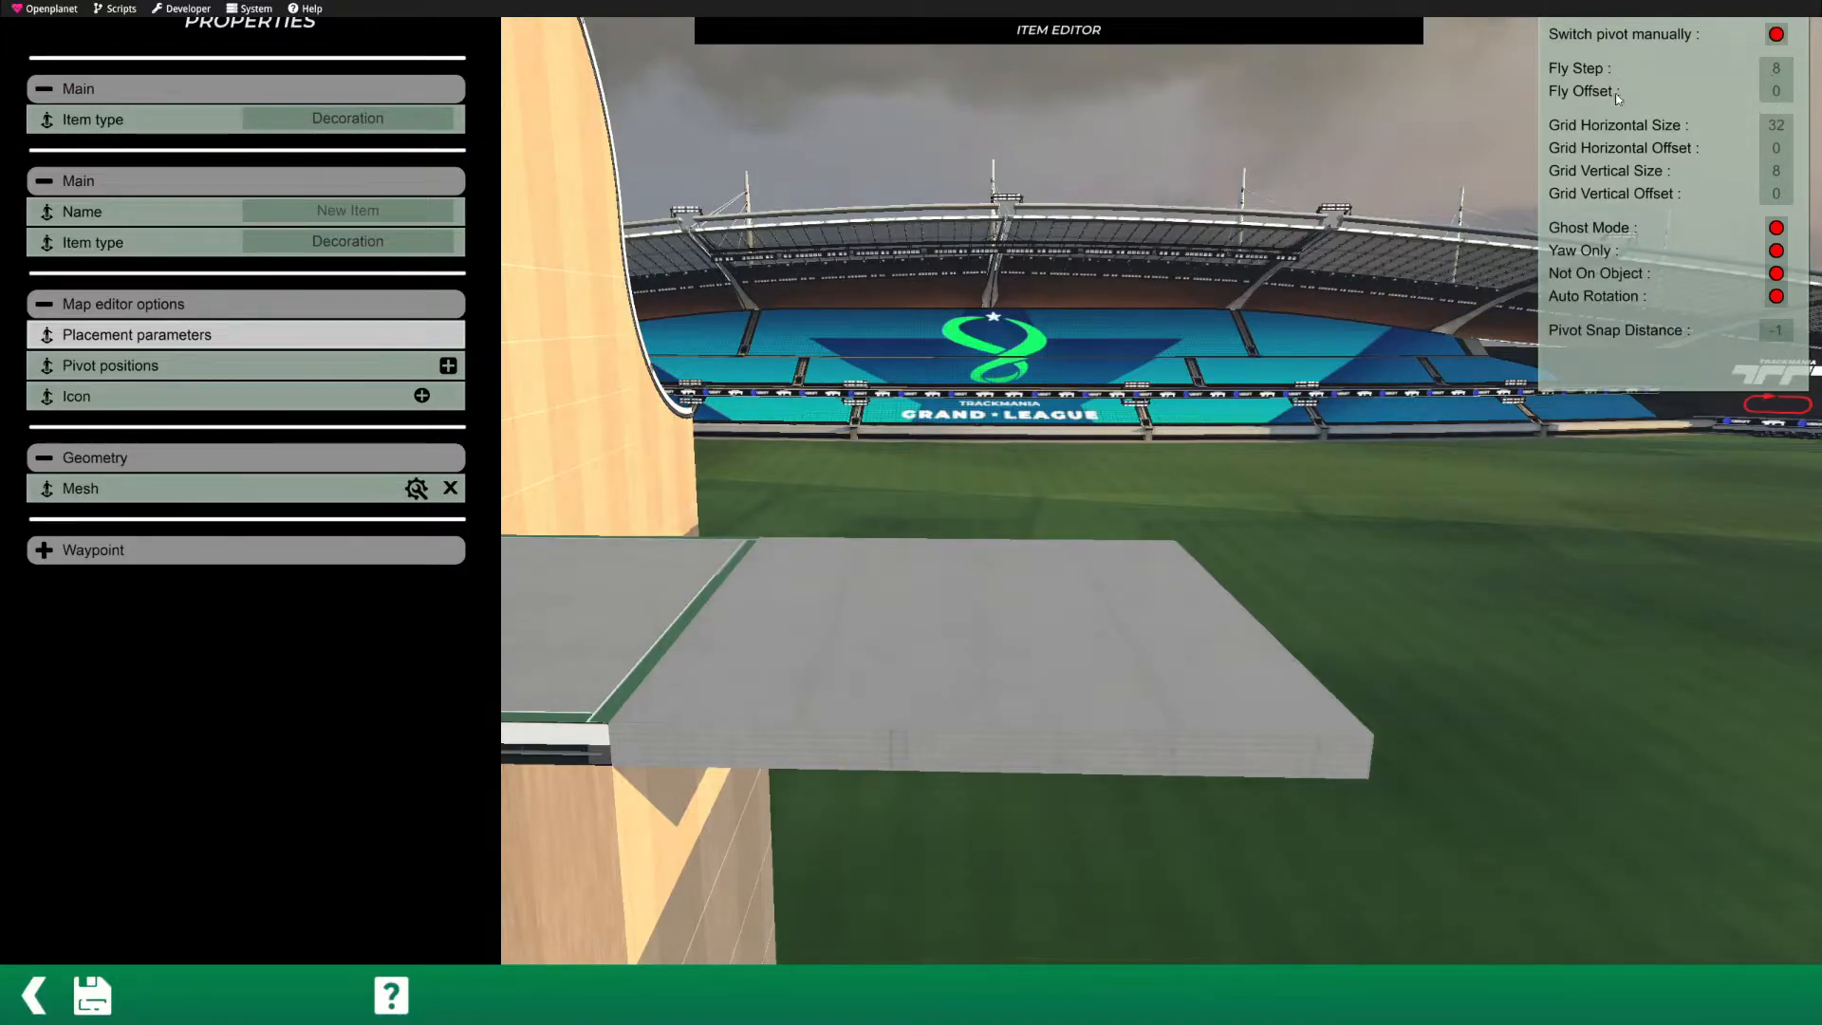
pyautogui.moveTo(1089, 325)
pyautogui.mouseDown(button='middle')
pyautogui.moveTo(1149, 327)
pyautogui.moveTo(1103, 287)
pyautogui.moveTo(1120, 326)
pyautogui.mouseUp(button='middle')
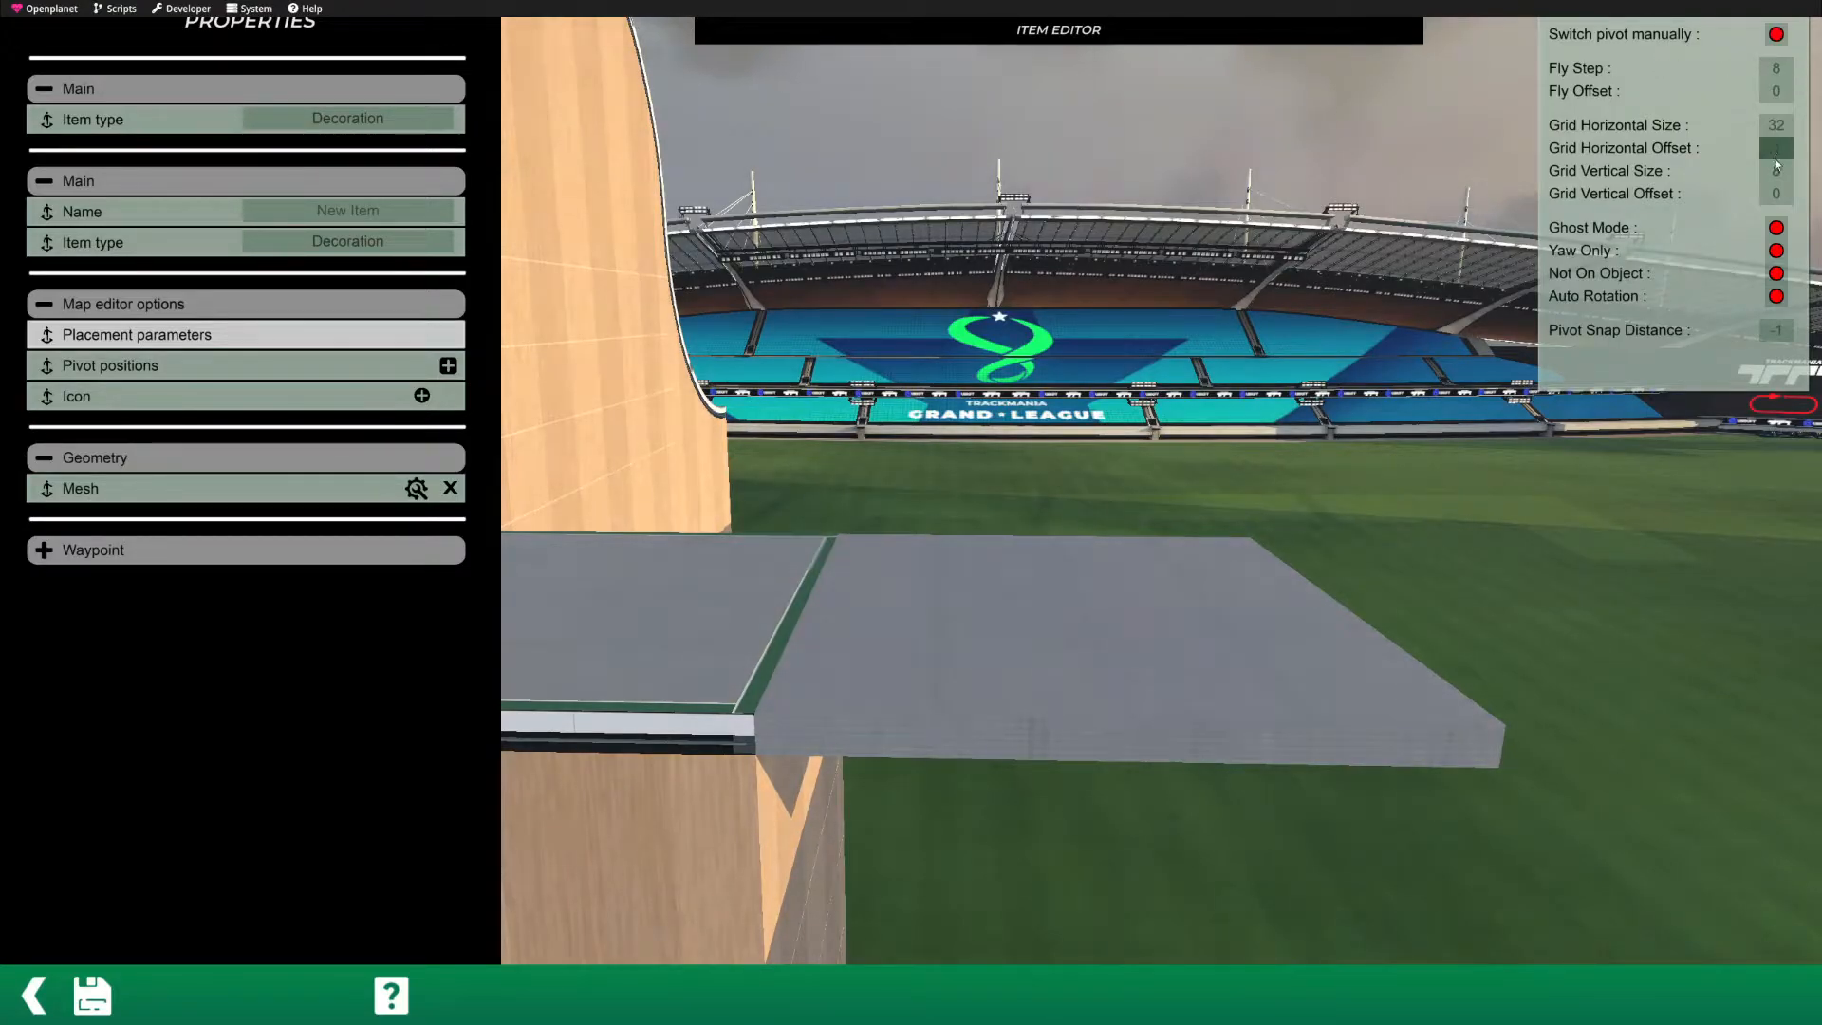
# Step: Save the item over the existing base.Gbx.Item.Gbx and return to the map editor
pyautogui.hotkey('ctrl', 's')
pyautogui.click(938, 813)
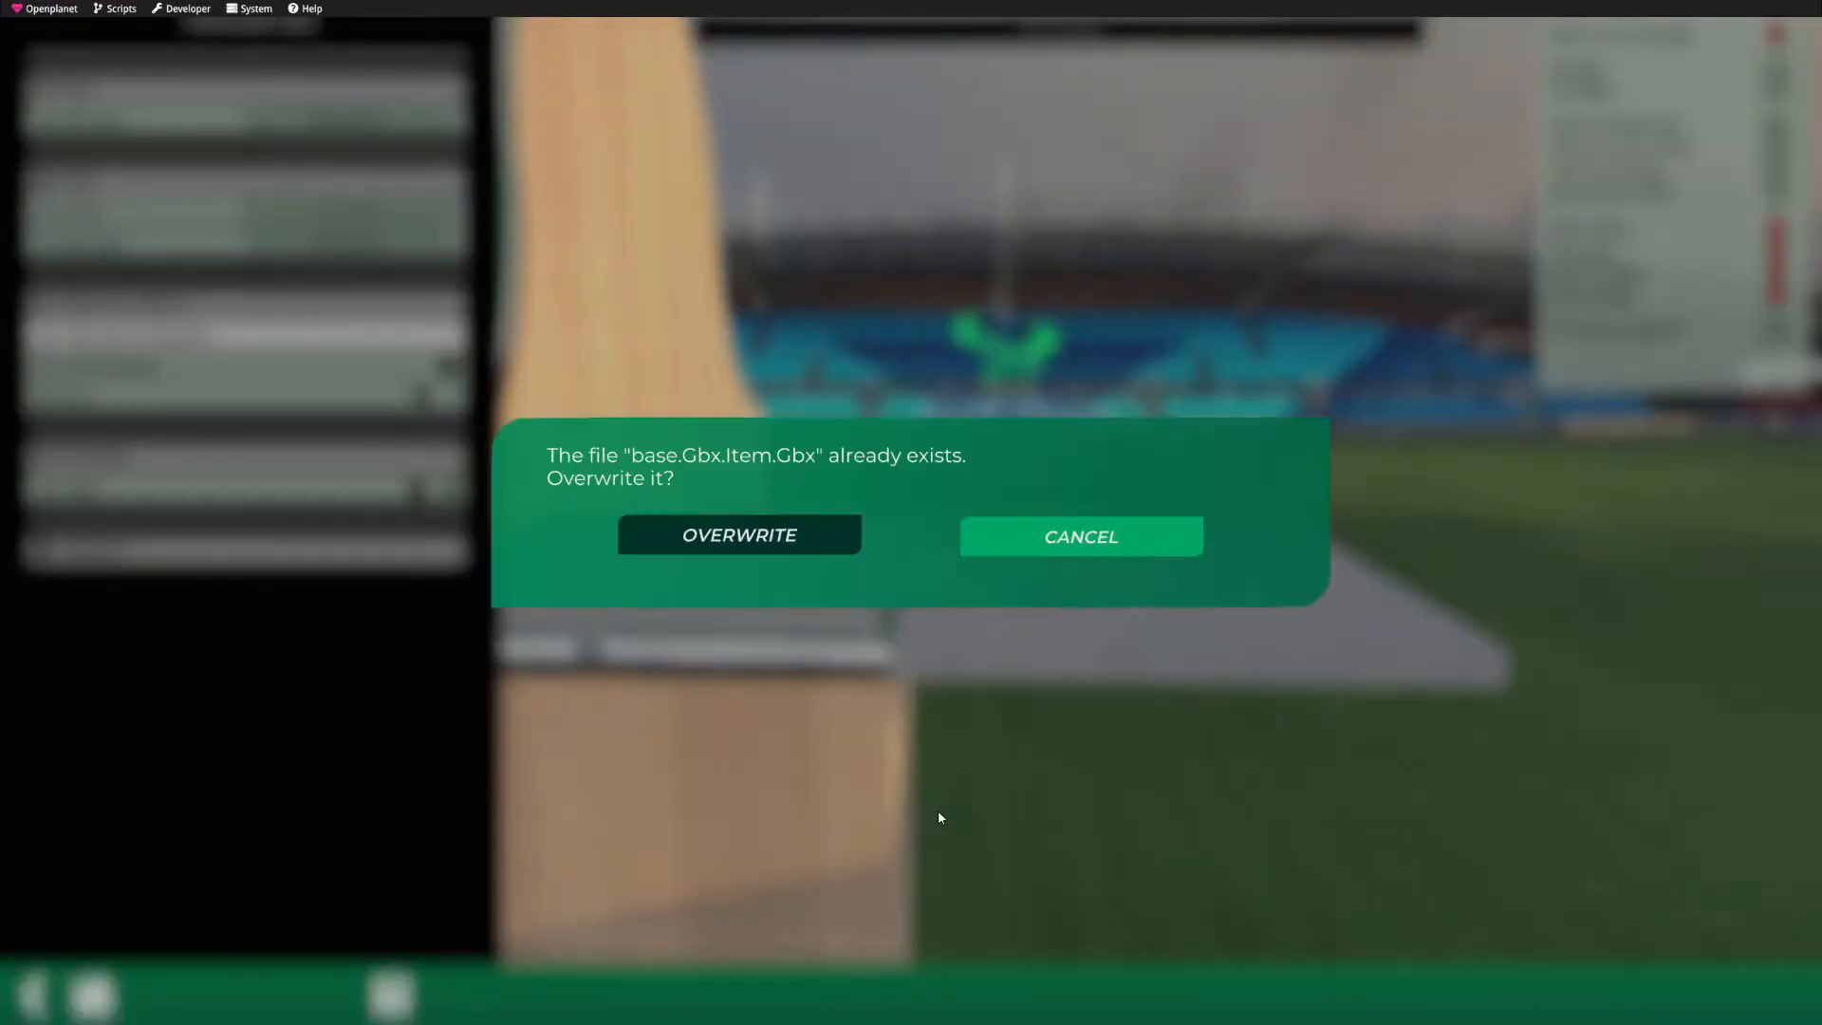
pyautogui.click(740, 535)
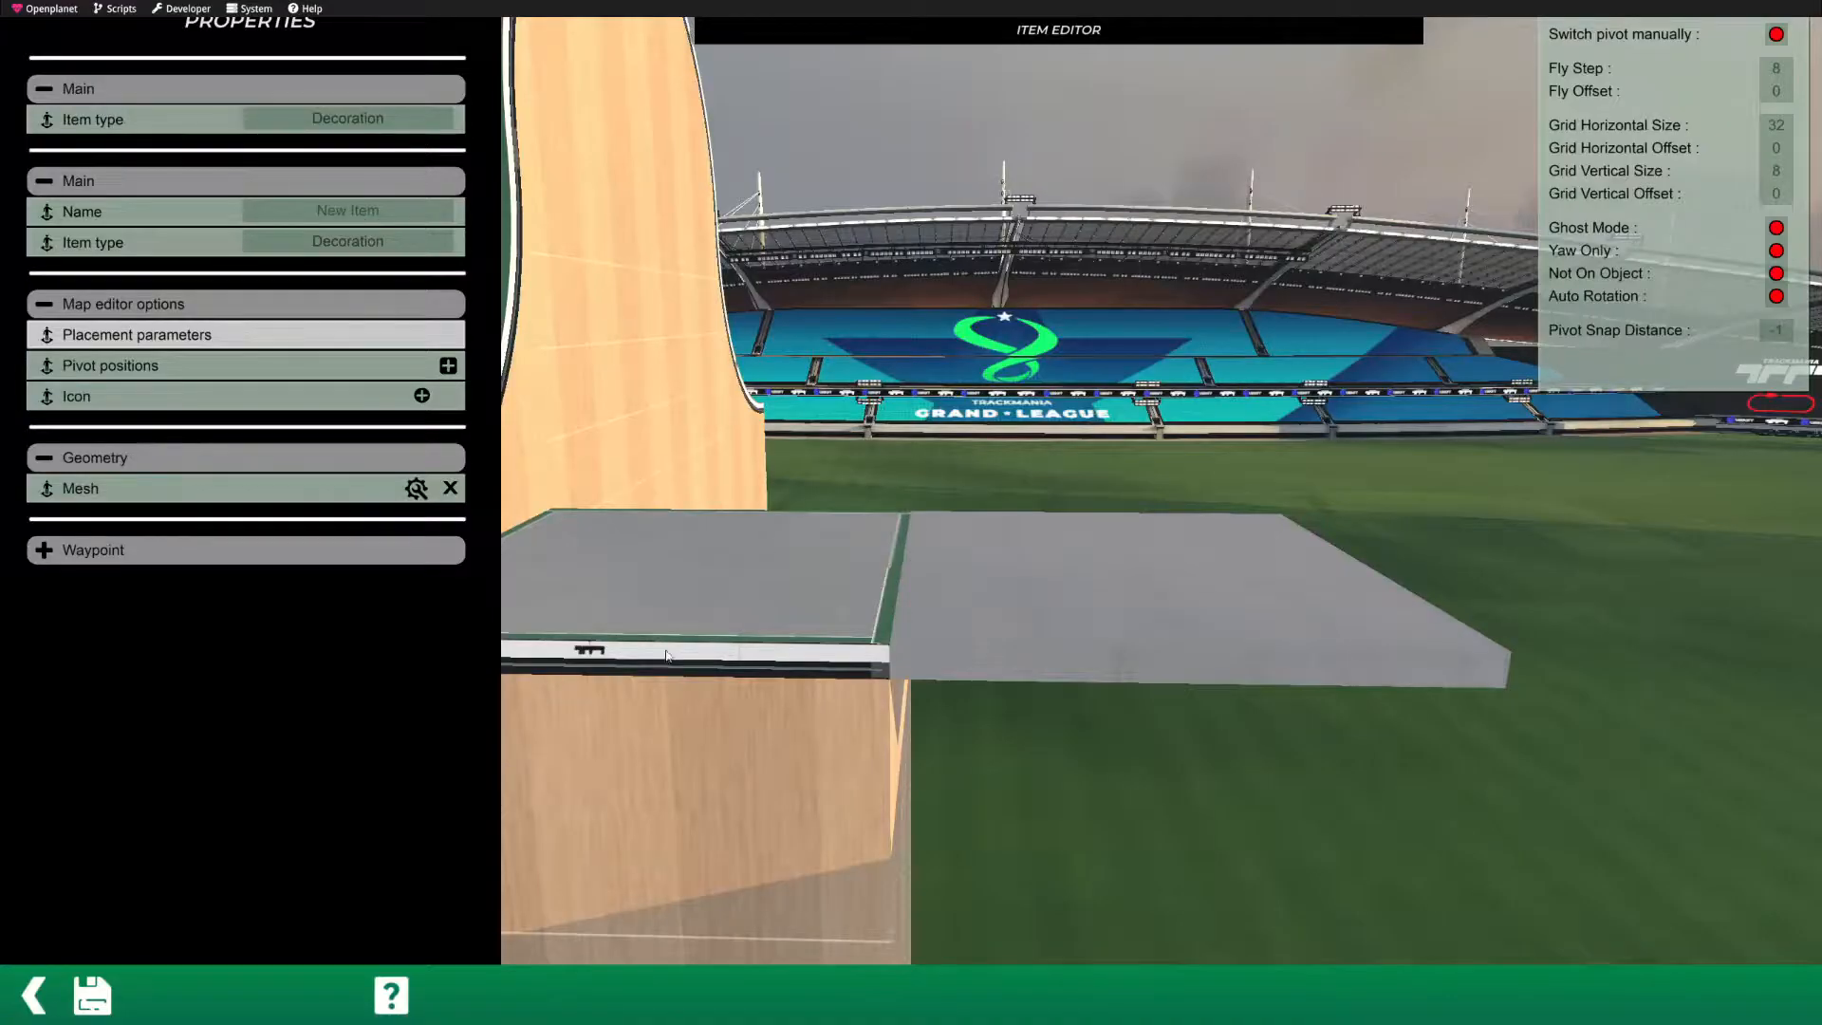
pyautogui.click(34, 996)
# Step: Preview the base item's grid snapping at different positions and heights around the ramp structure
pyautogui.keyDown('alt'); pyautogui.moveTo(1308, 624); pyautogui.dragTo(962, 409); pyautogui.keyUp('alt')
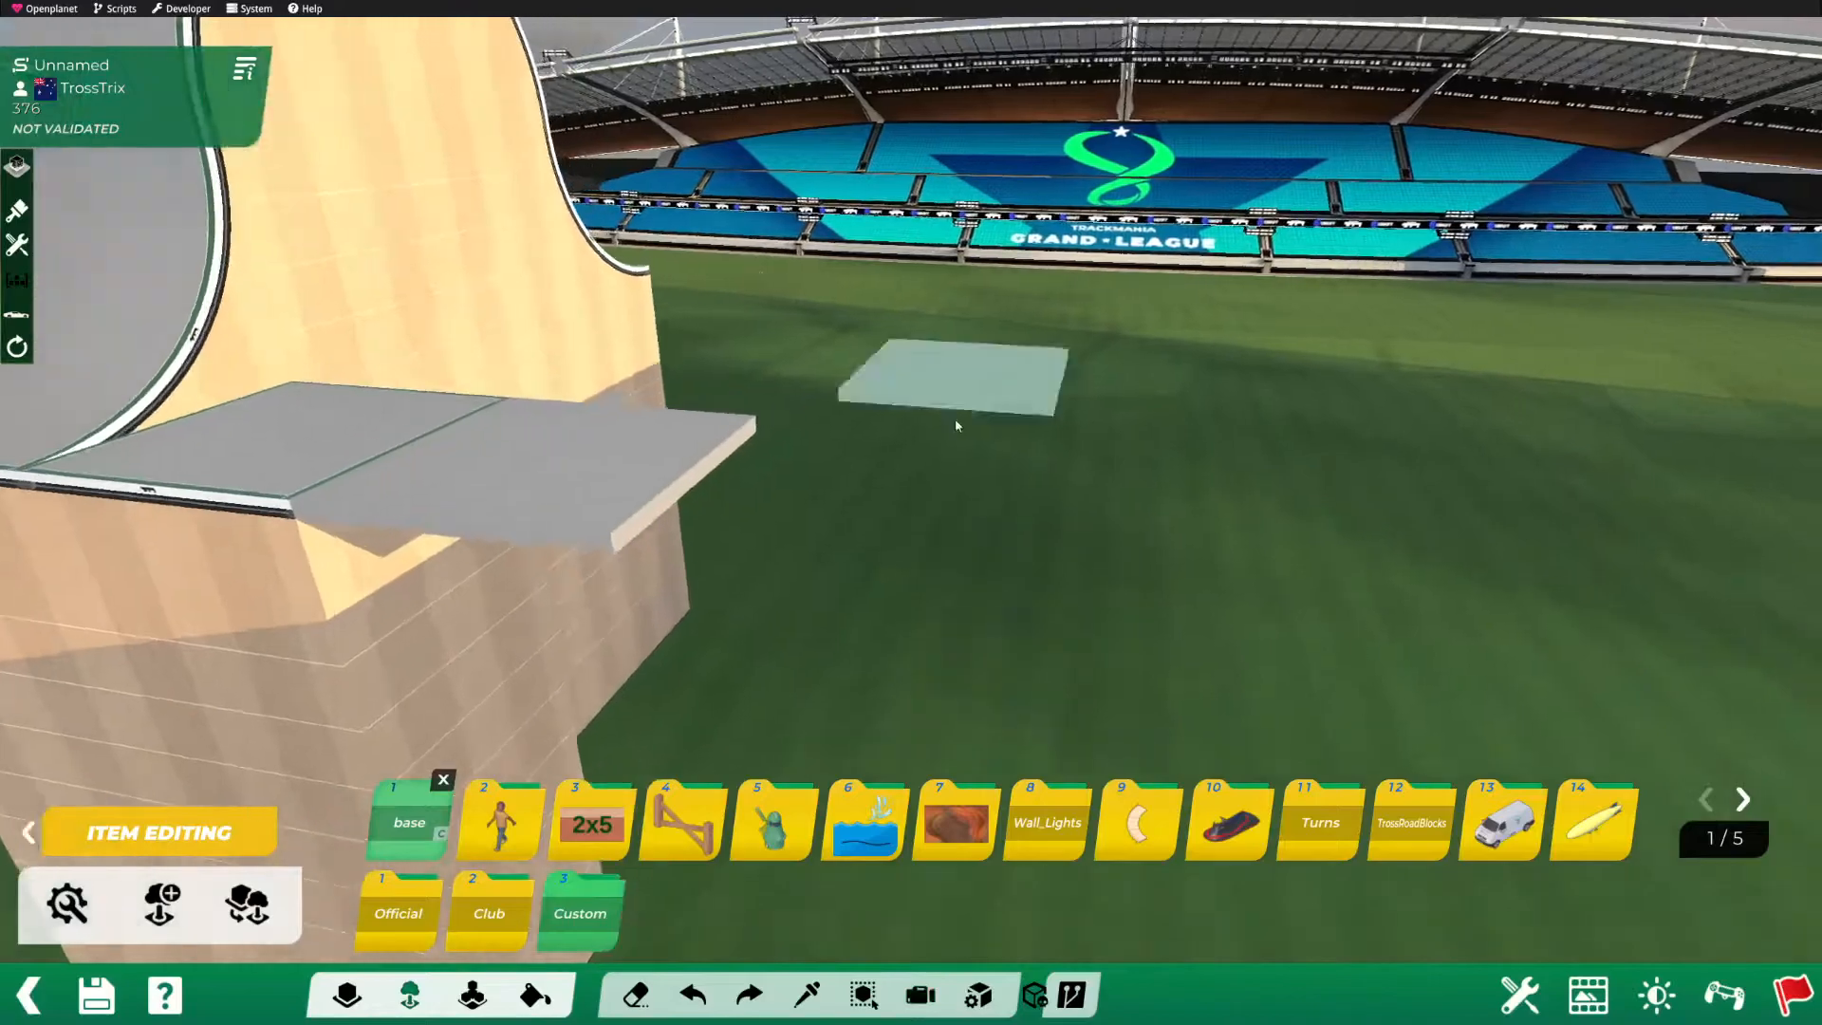
pyautogui.scroll(1, 915, 628)
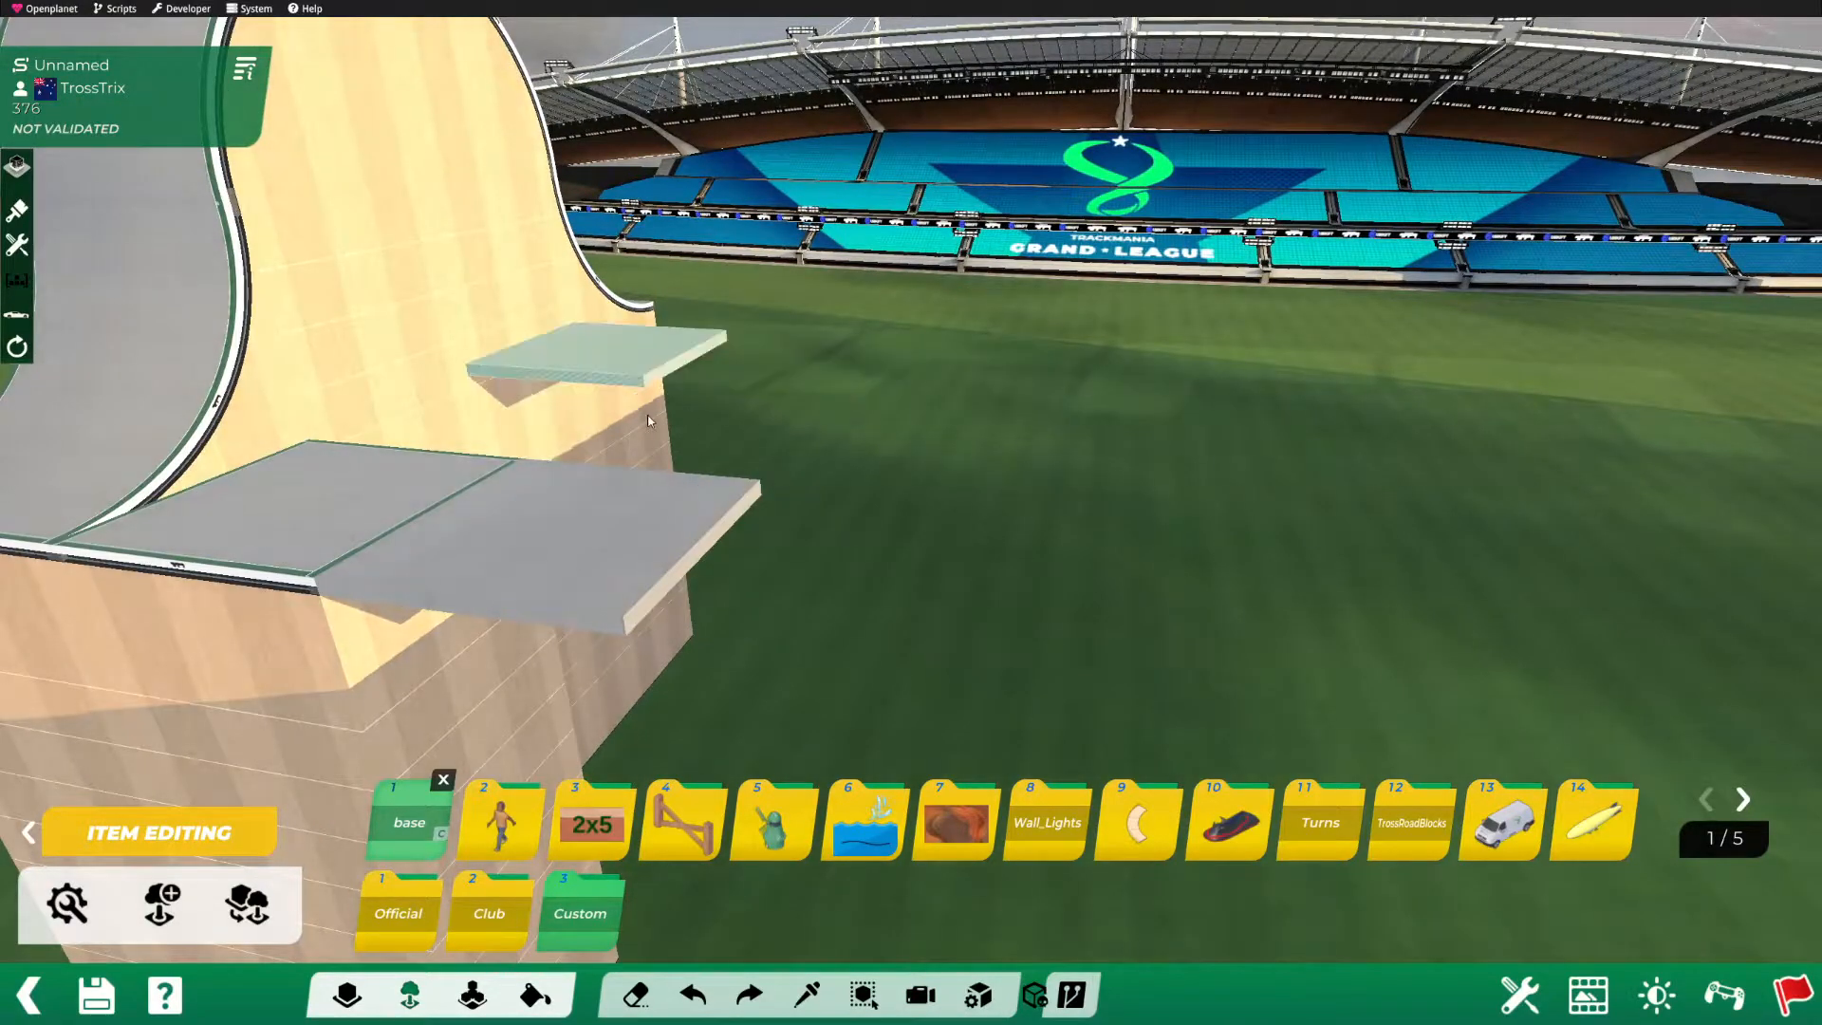
pyautogui.keyDown('alt'); pyautogui.moveTo(959, 530); pyautogui.dragTo(949, 415); pyautogui.keyUp('alt')
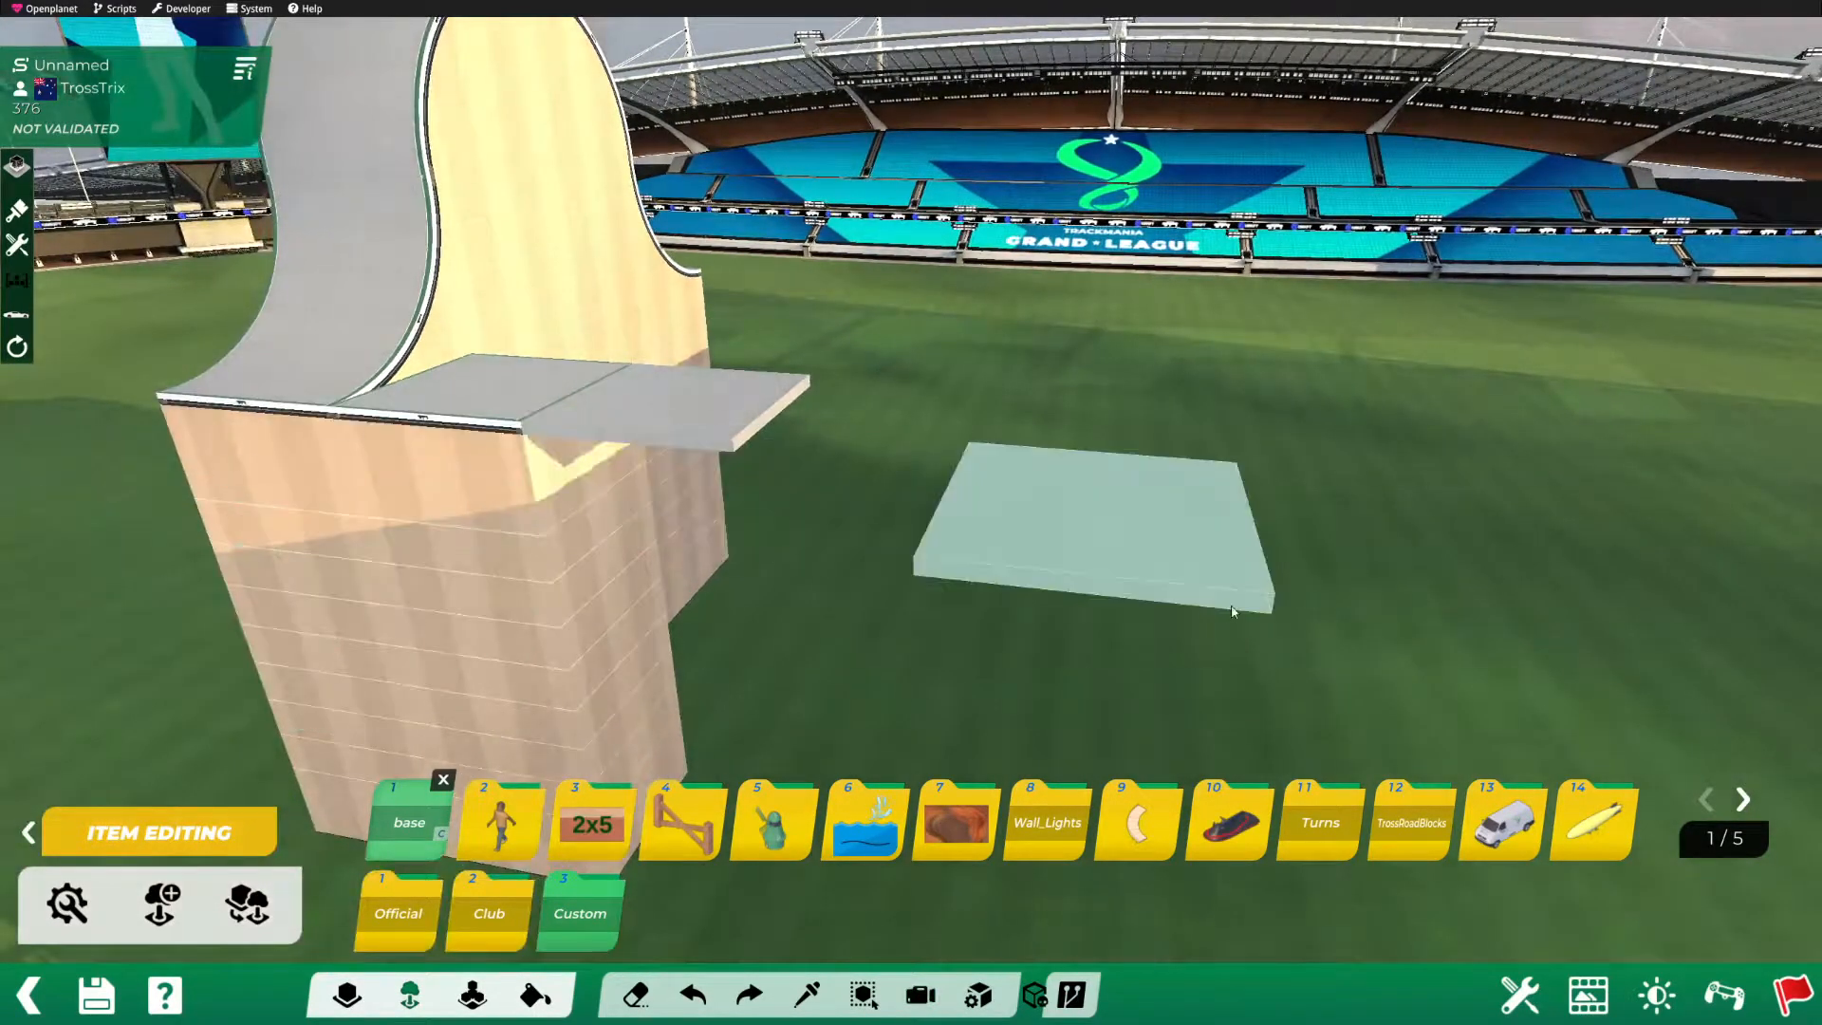
pyautogui.scroll(1, 1283, 520)
pyautogui.scroll(1, 1284, 520)
pyautogui.scroll(2, 1288, 529)
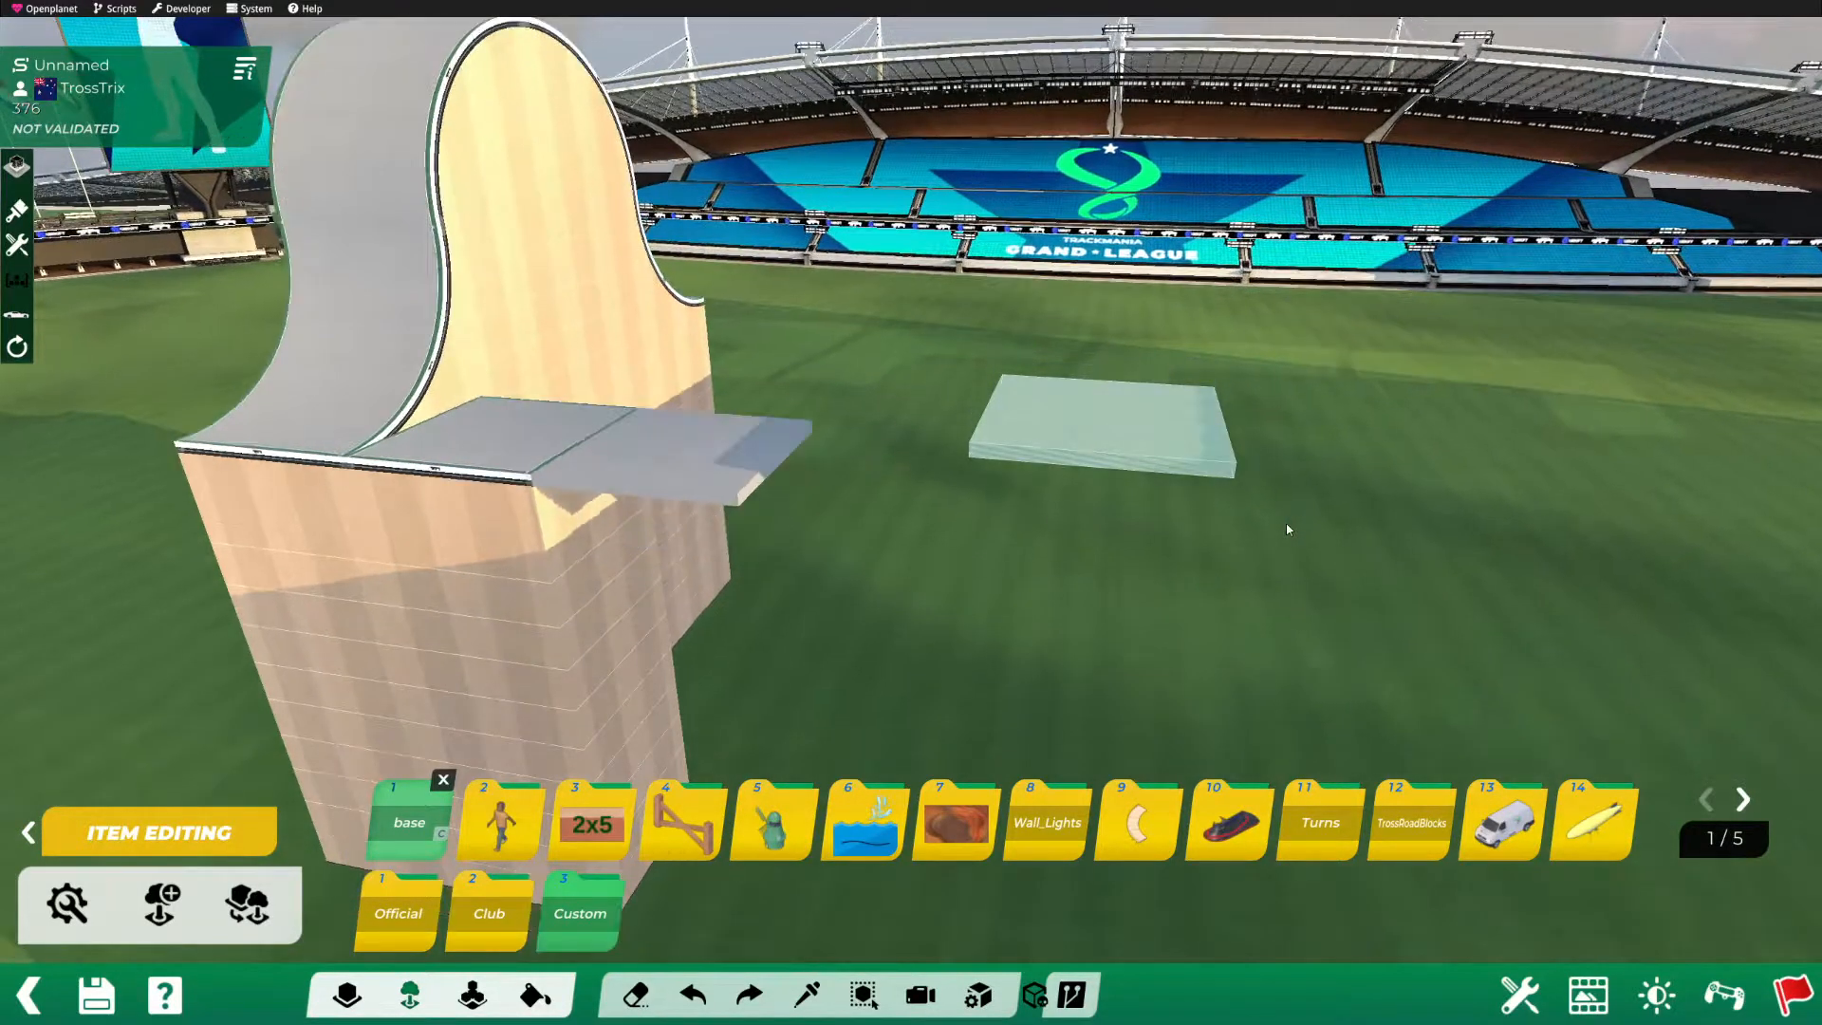
pyautogui.scroll(2, 982, 504)
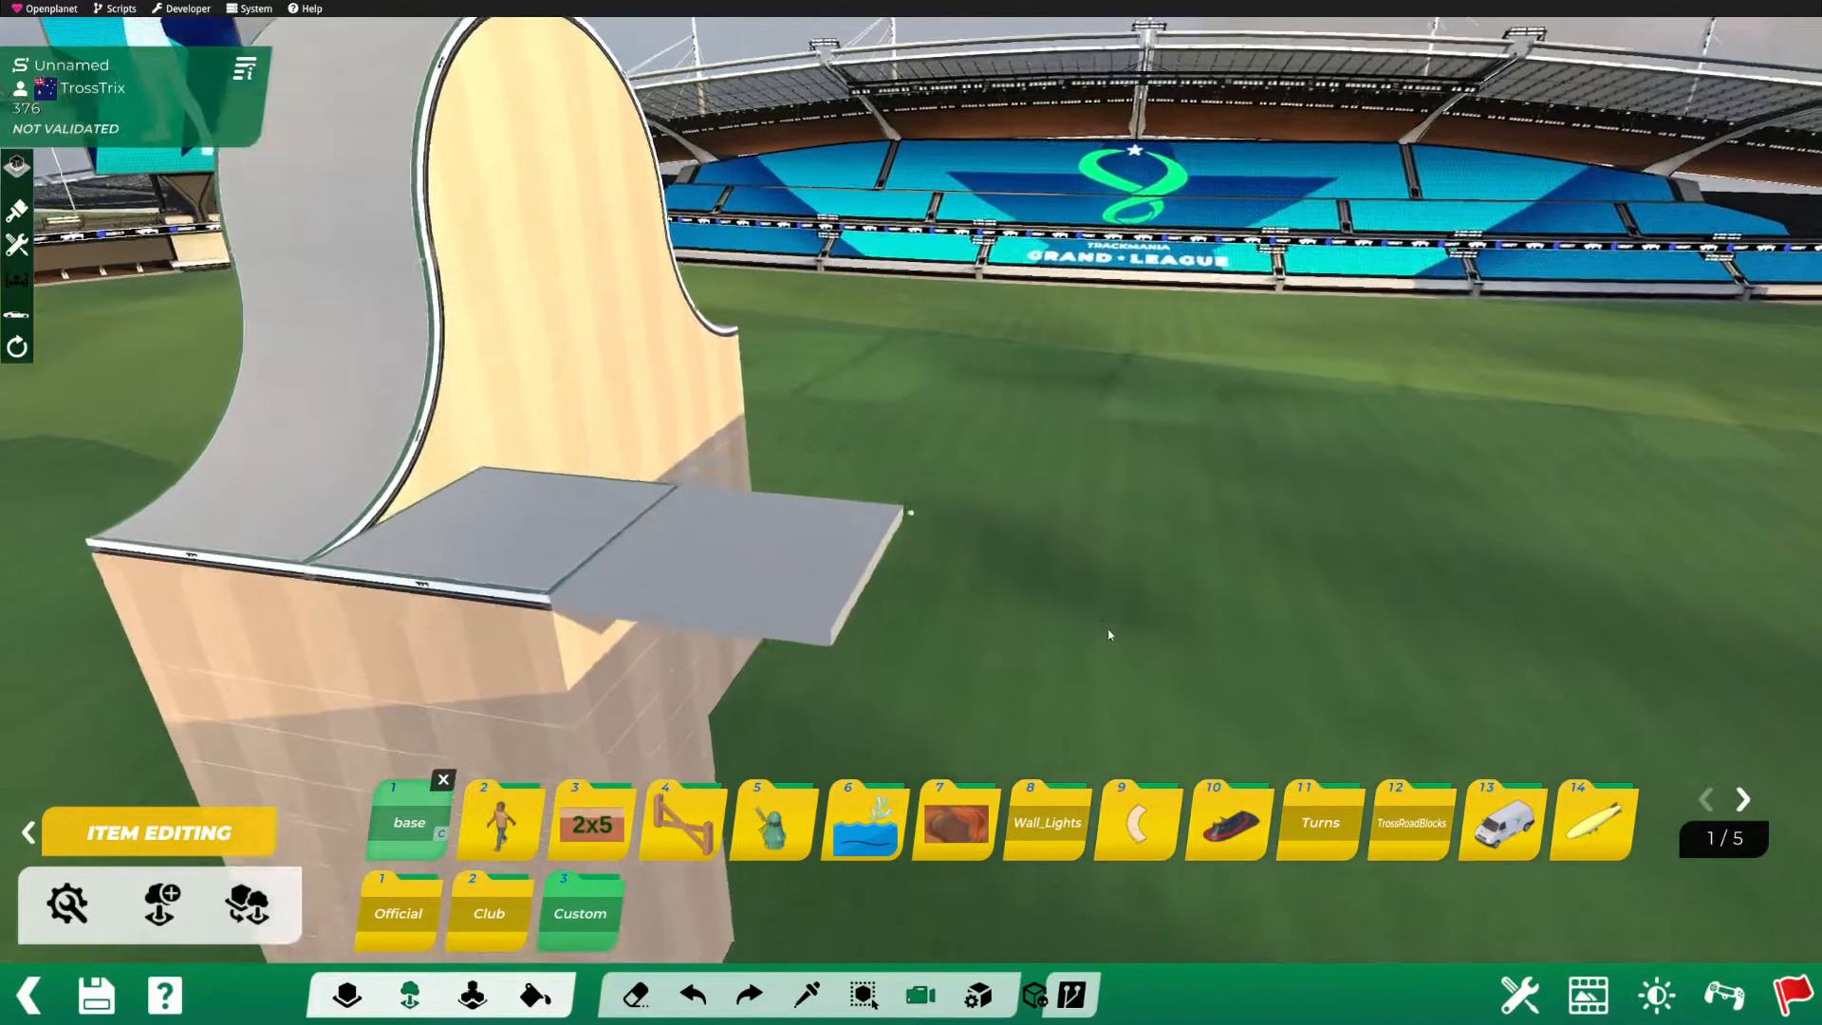
# Step: Replace the placed slab with a new grid-snapped base item beside the platform's outer edge and inspect its height alignment
pyautogui.scroll(1, 811, 714)
pyautogui.scroll(-1, 794, 716)
pyautogui.scroll(1, 794, 715)
pyautogui.scroll(1, 795, 716)
pyautogui.scroll(-2, 796, 722)
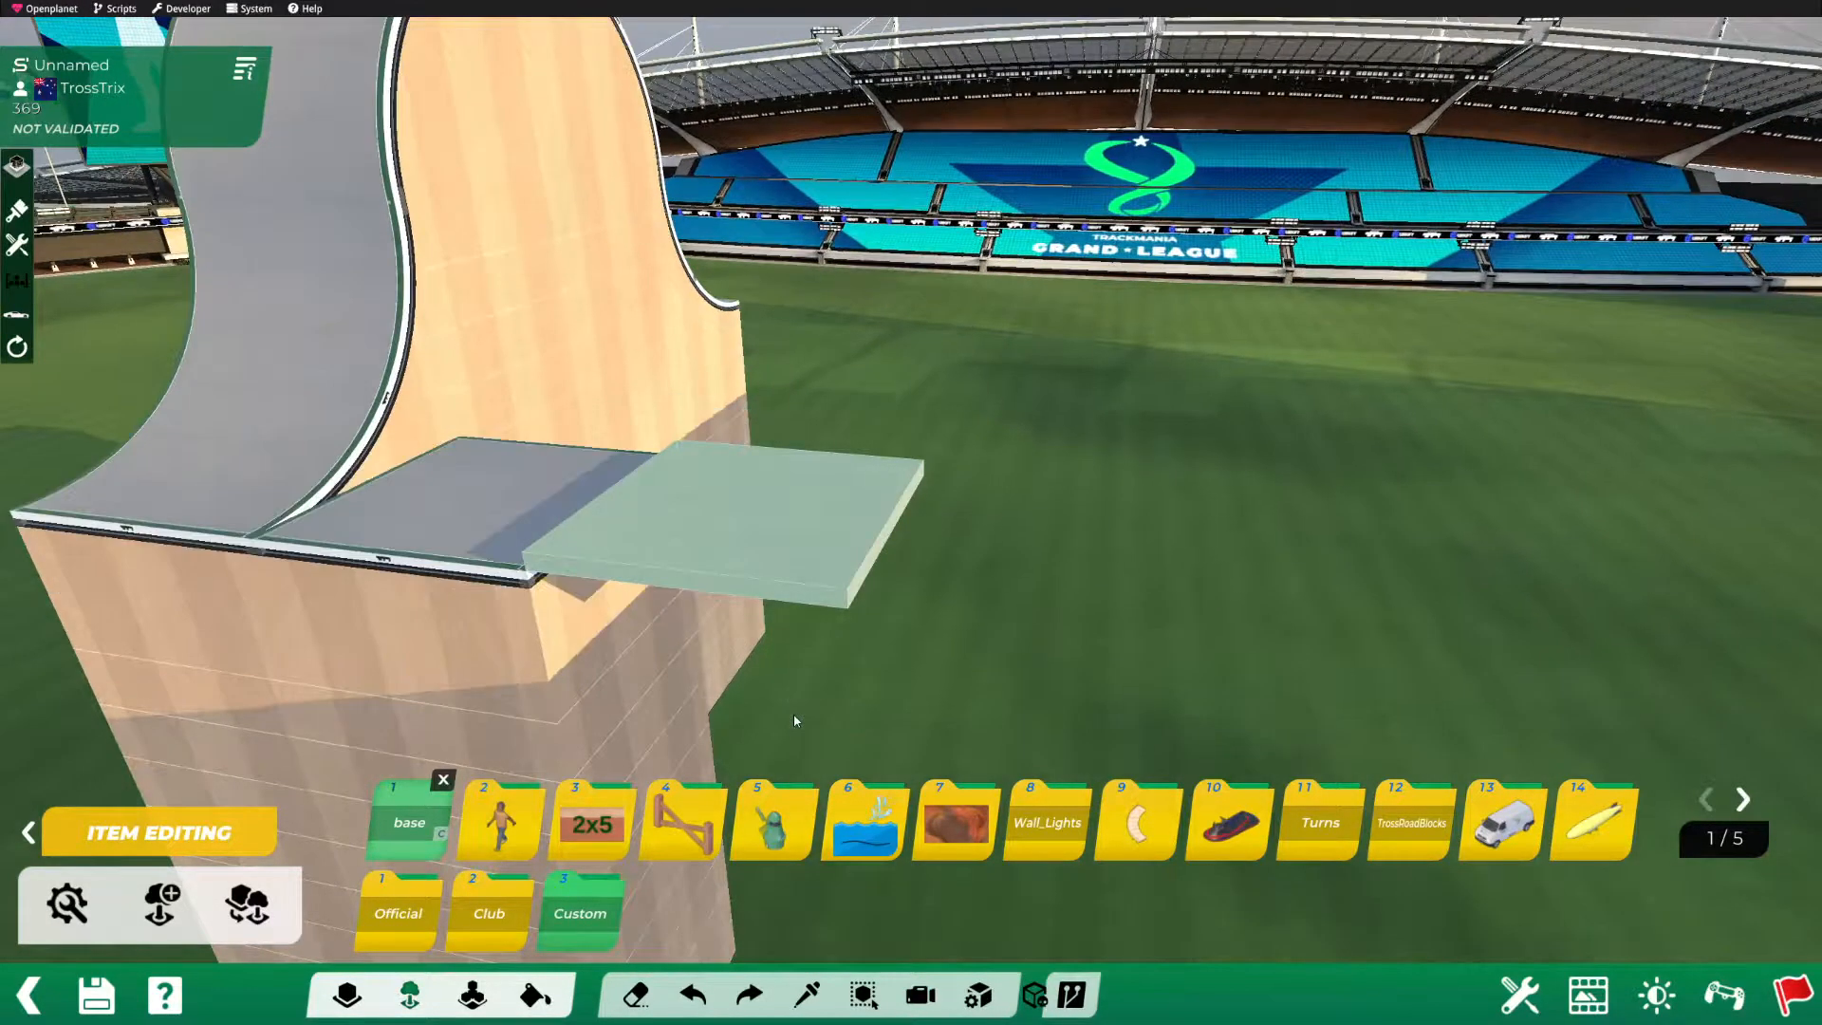
pyautogui.scroll(1, 796, 722)
pyautogui.scroll(-1, 796, 721)
pyautogui.scroll(1, 795, 720)
pyautogui.scroll(-1, 795, 721)
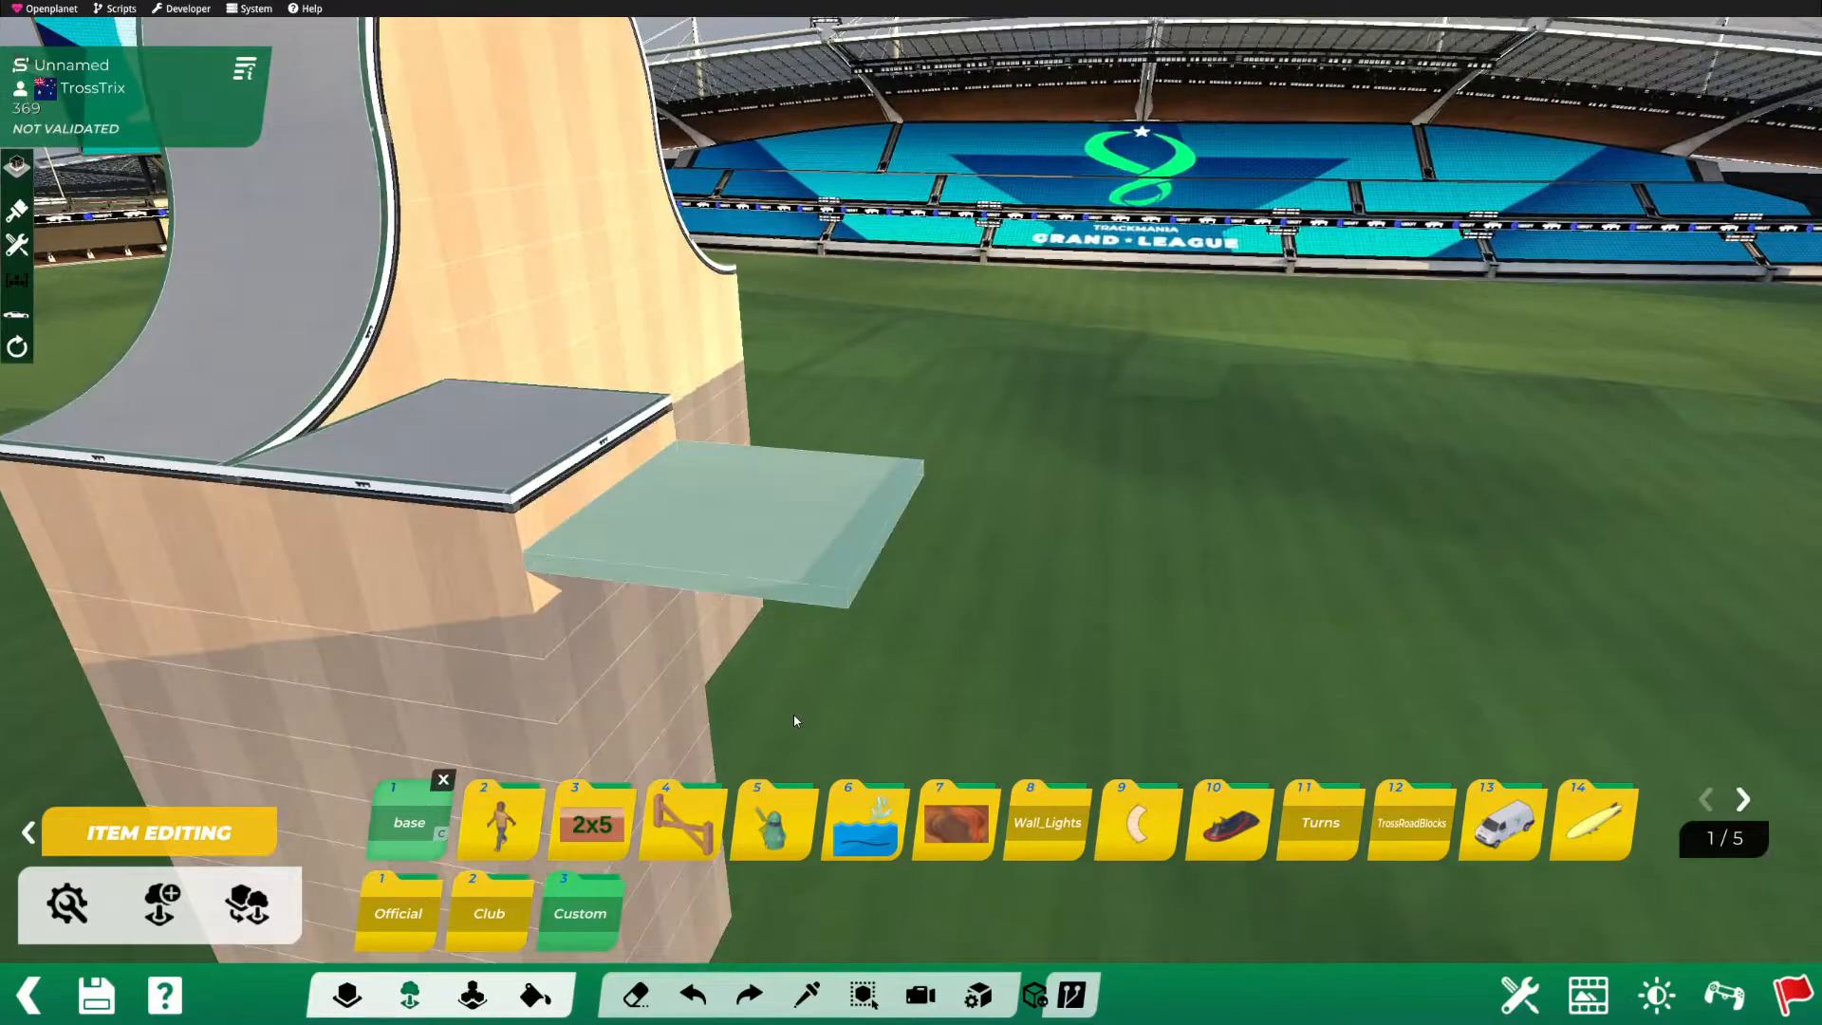
pyautogui.scroll(1, 796, 720)
pyautogui.click(795, 721)
pyautogui.keyDown('alt'); pyautogui.moveTo(795, 720); pyautogui.dragTo(1007, 579, button='right'); pyautogui.keyUp('alt')
pyautogui.keyDown('alt'); pyautogui.moveTo(1008, 579); pyautogui.dragTo(795, 664); pyautogui.keyUp('alt')
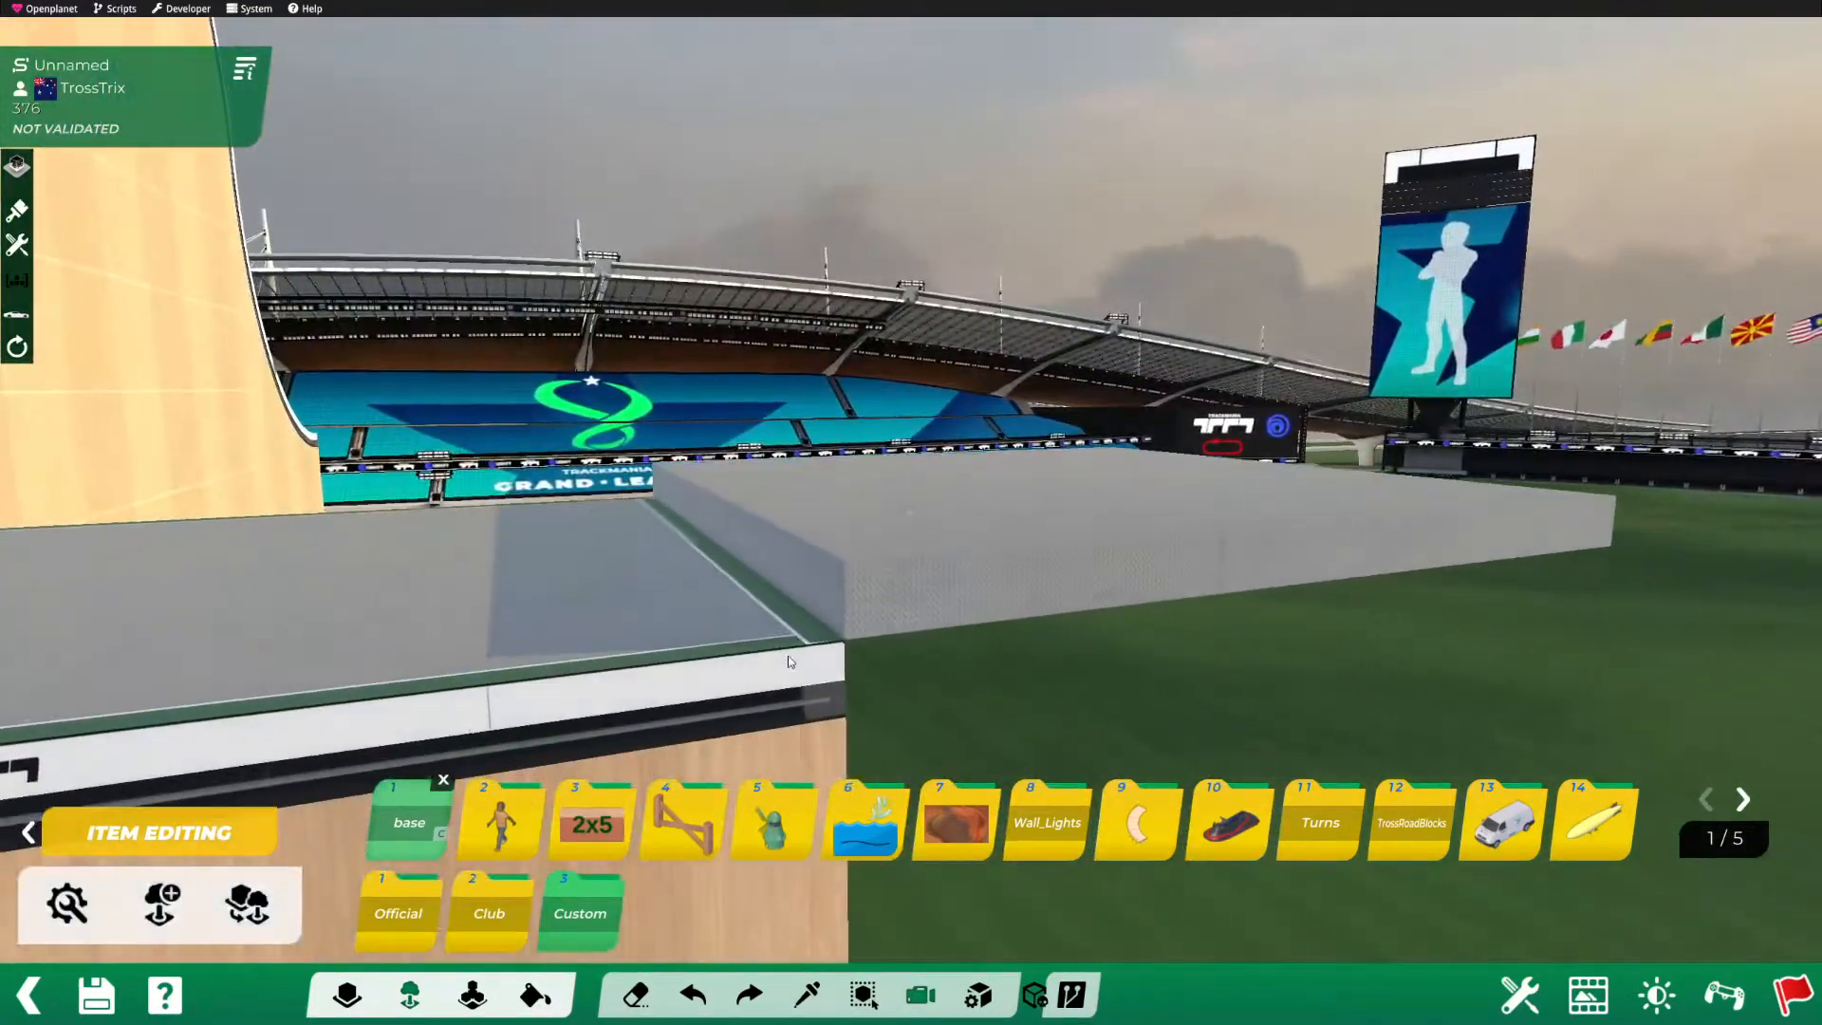
pyautogui.keyDown('alt'); pyautogui.moveTo(790, 659); pyautogui.dragTo(718, 657, button='right'); pyautogui.keyUp('alt')
pyautogui.keyDown('alt'); pyautogui.moveTo(717, 657); pyautogui.dragTo(665, 526); pyautogui.keyUp('alt')
pyautogui.keyDown('alt'); pyautogui.moveTo(664, 526); pyautogui.dragTo(606, 539, button='right'); pyautogui.keyUp('alt')
pyautogui.keyDown('alt'); pyautogui.moveTo(606, 539); pyautogui.dragTo(623, 540); pyautogui.keyUp('alt')
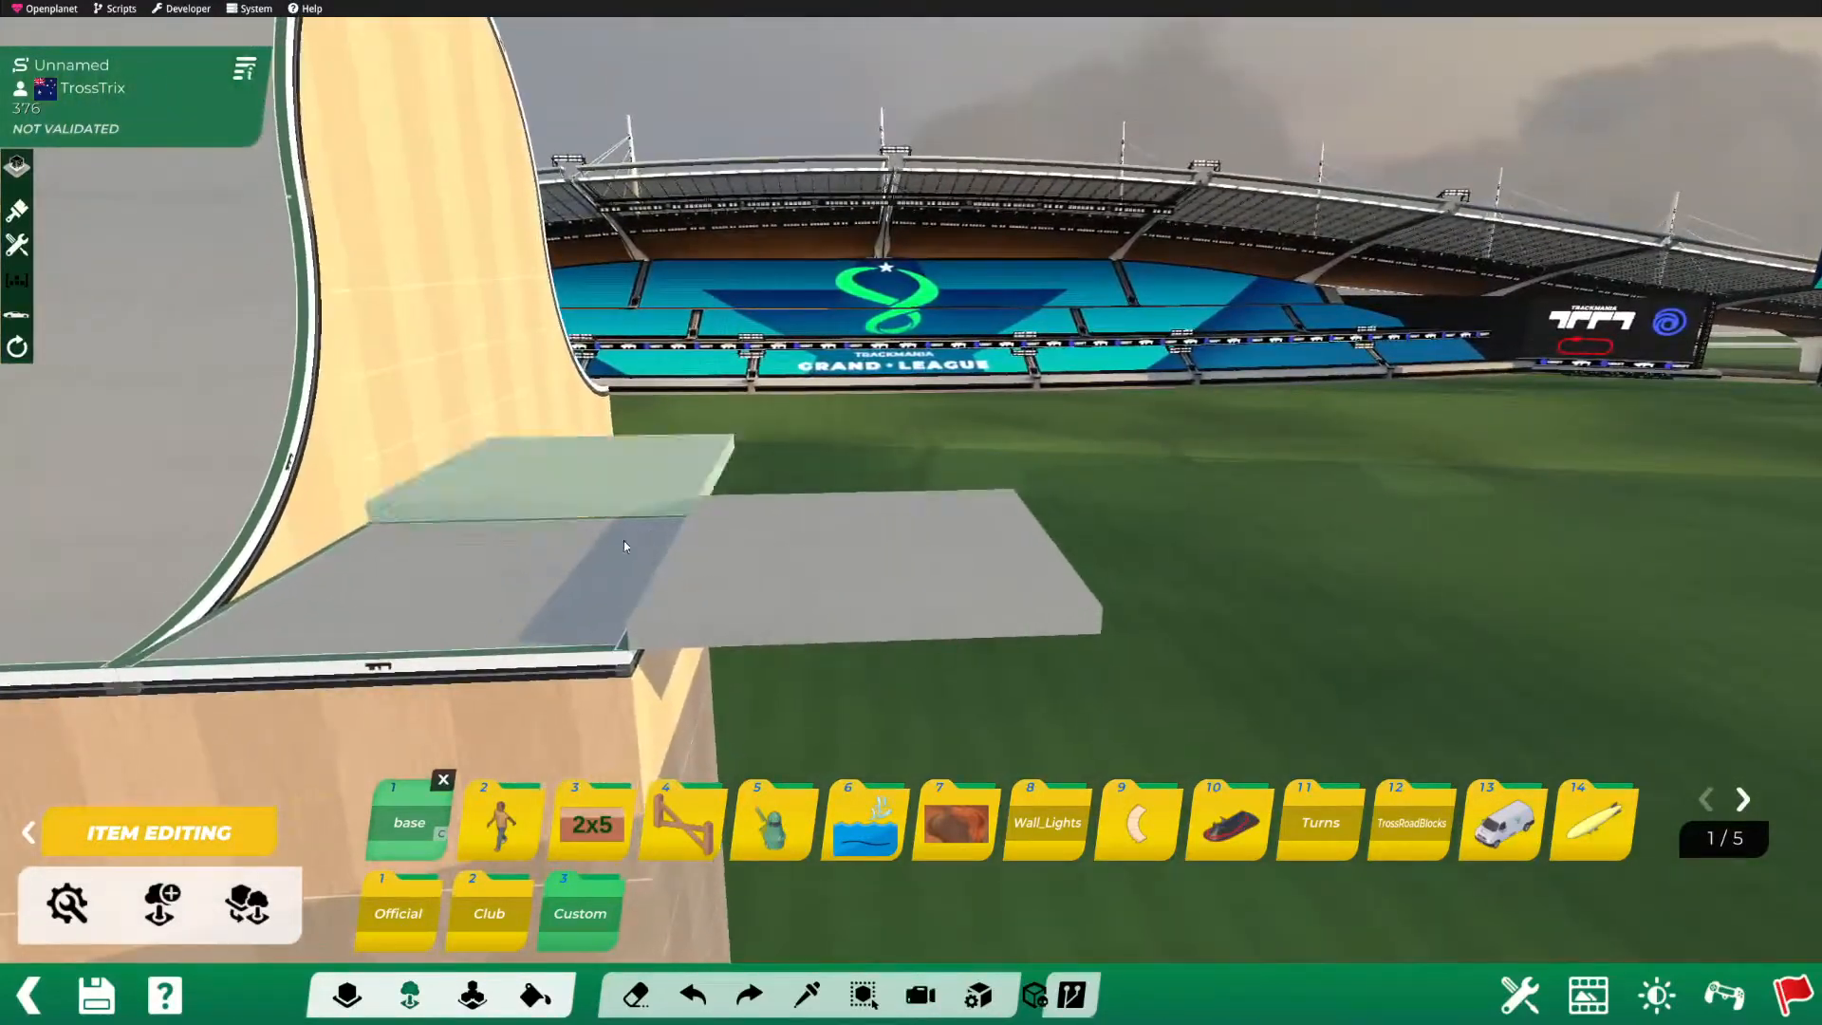
# Step: Open the base item in the item editor and set its Grid Vertical Offset to -2 in the placement parameters
pyautogui.click(65, 921)
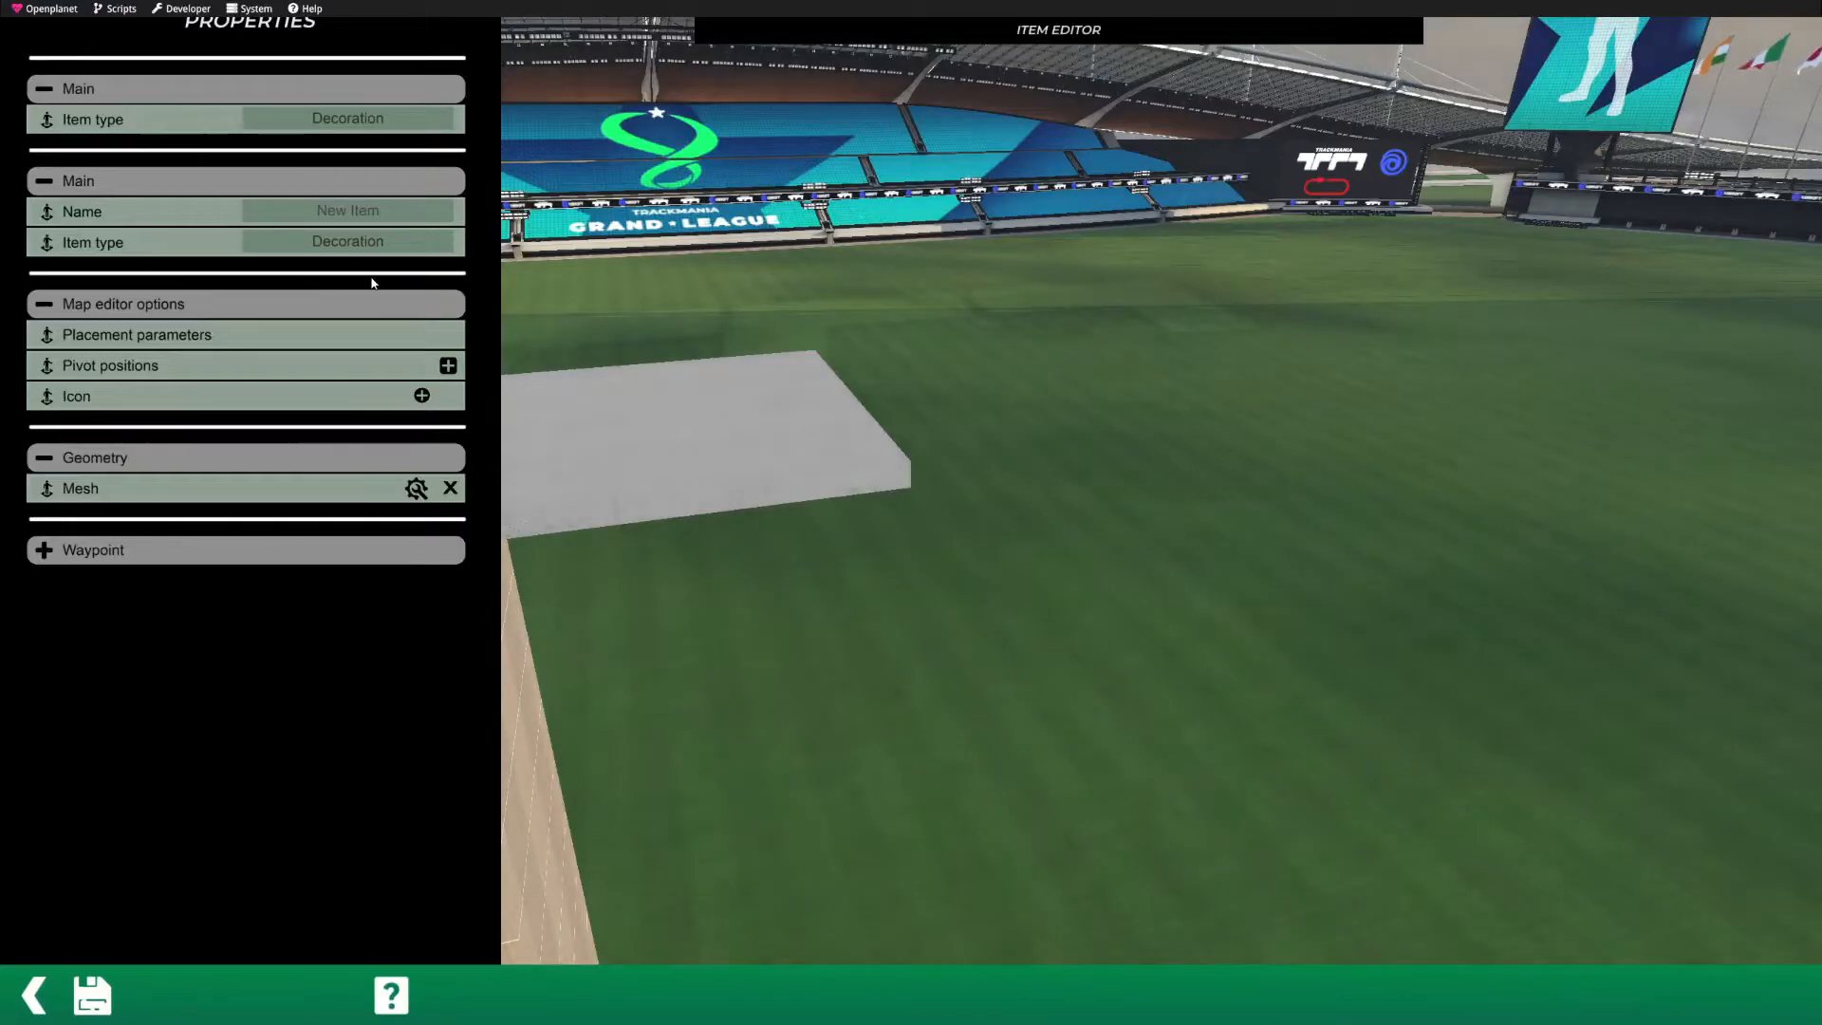
pyautogui.click(365, 334)
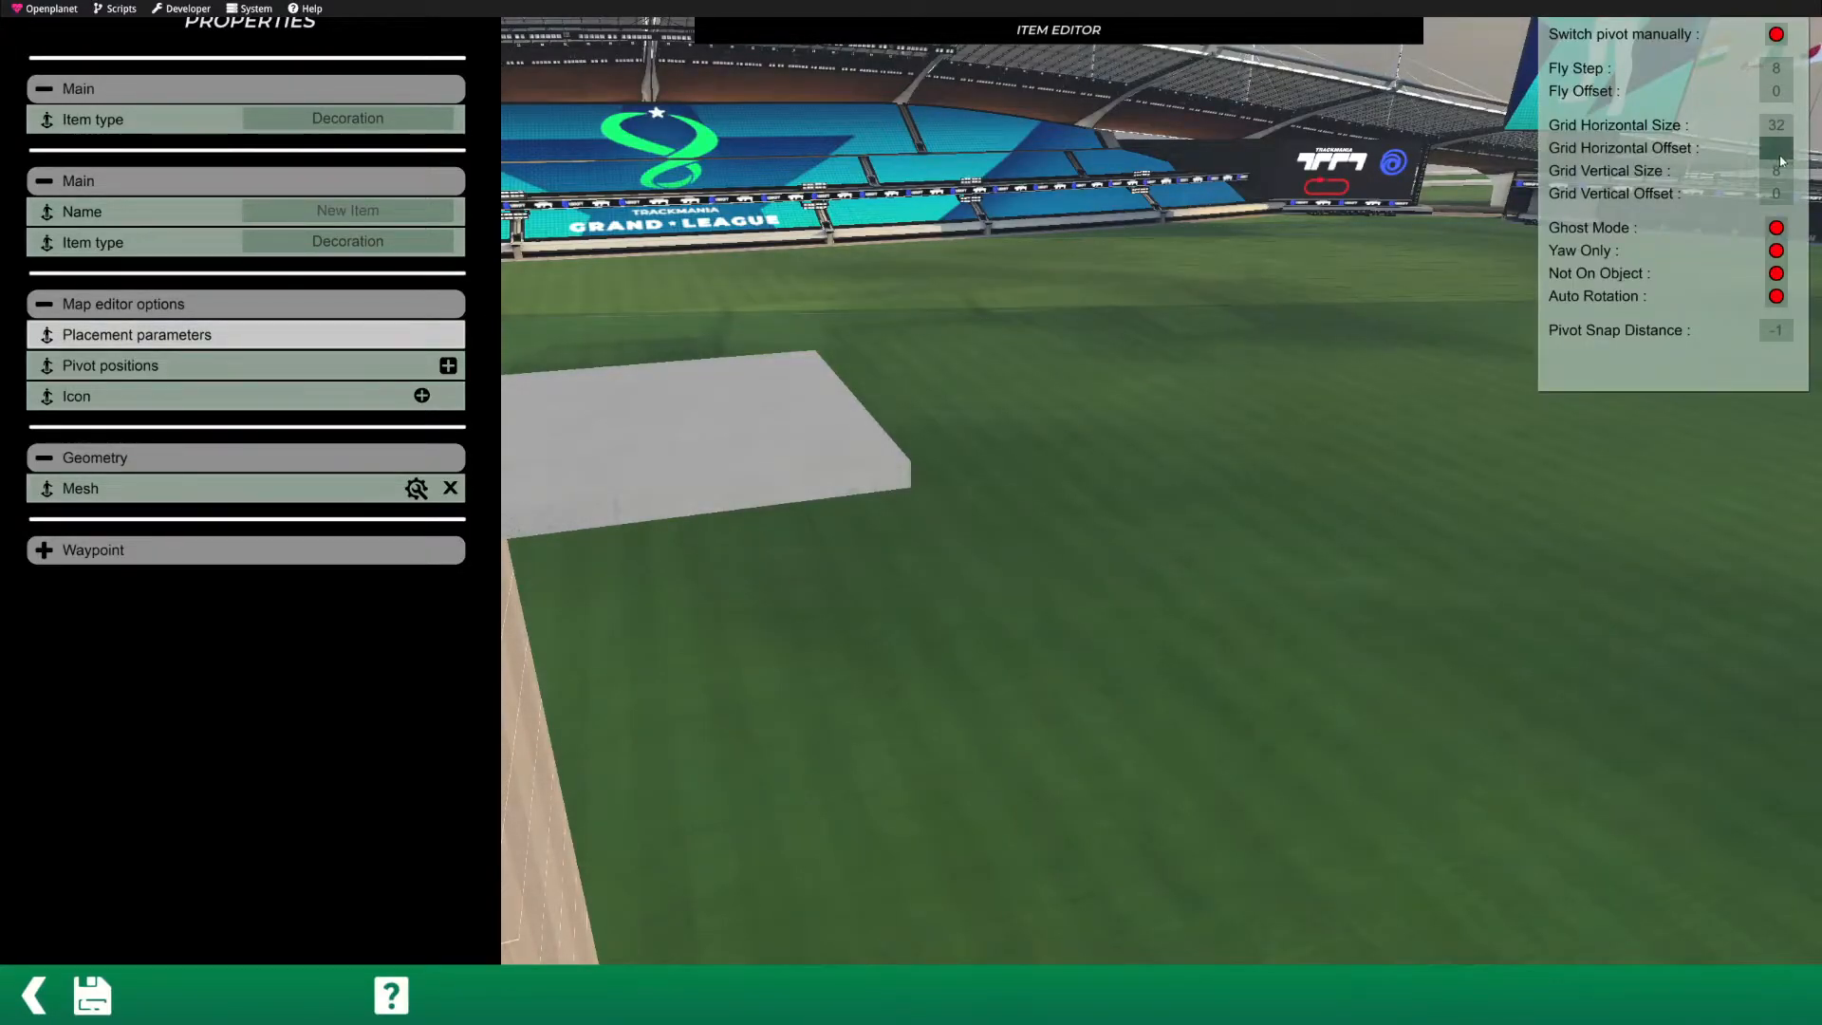
pyautogui.moveTo(911, 315); pyautogui.dragTo(1032, 340, button='right')
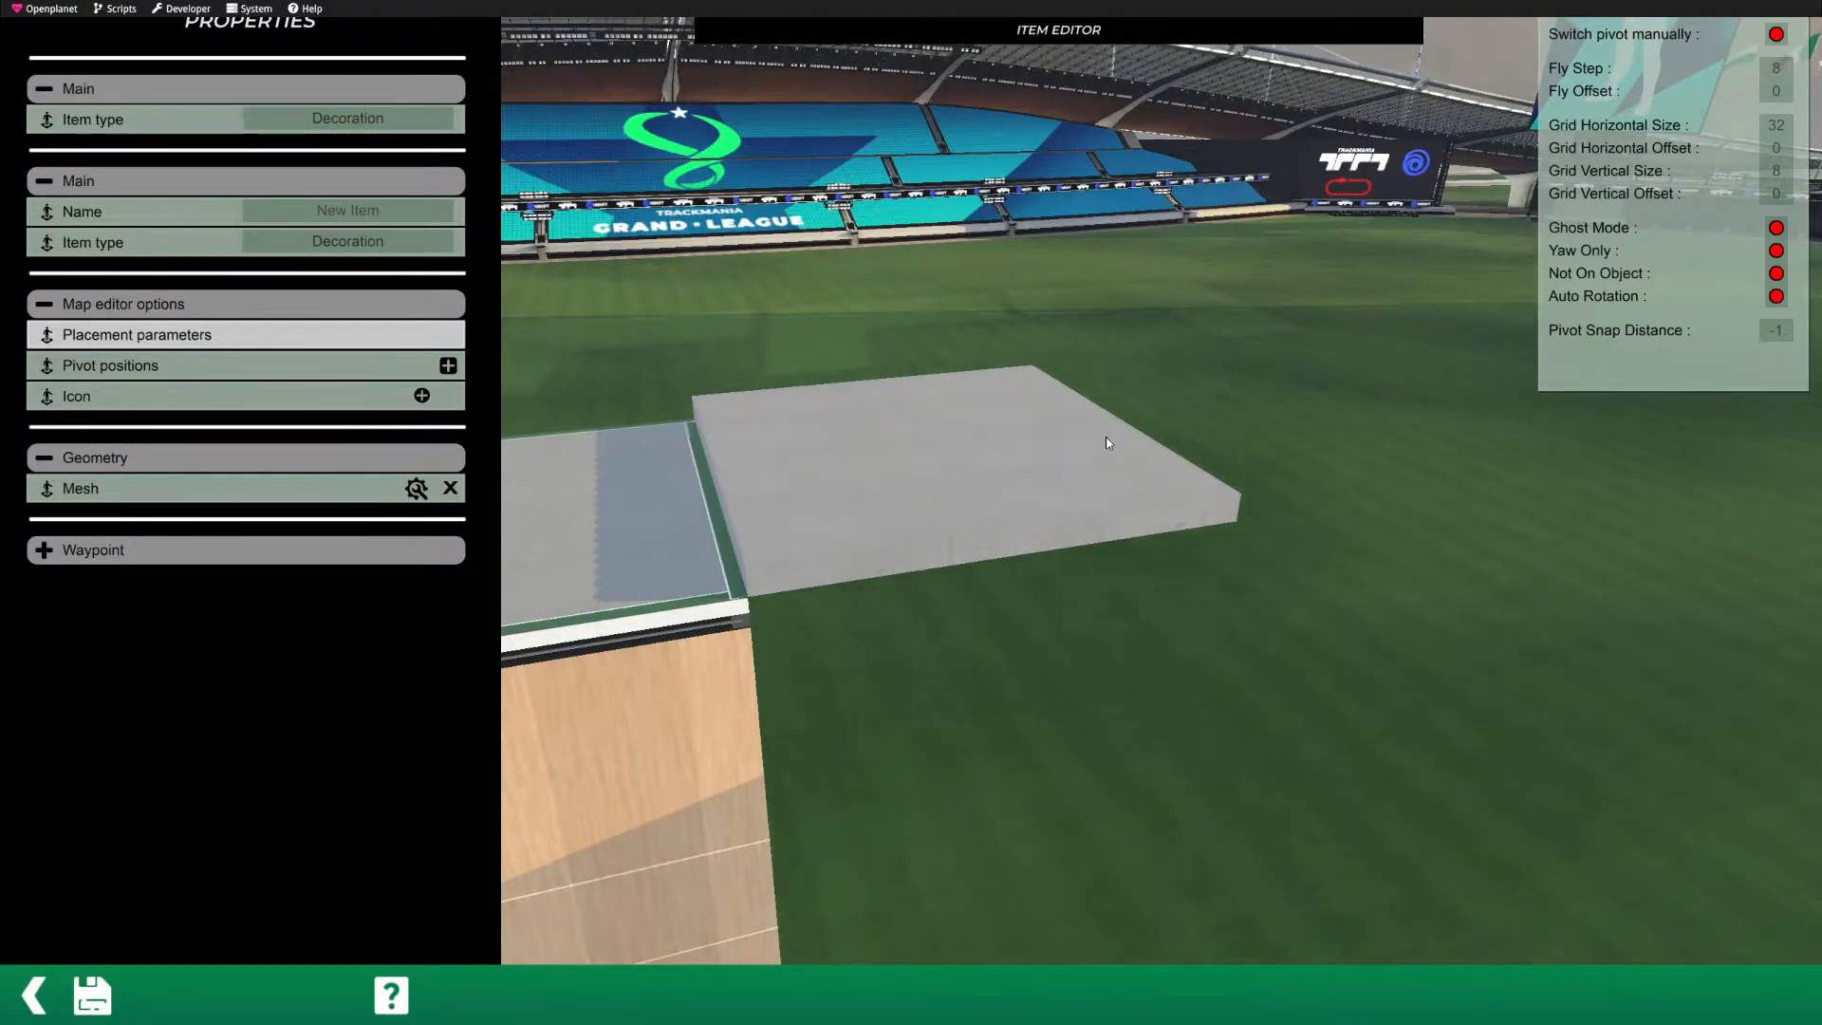
pyautogui.click(1767, 196)
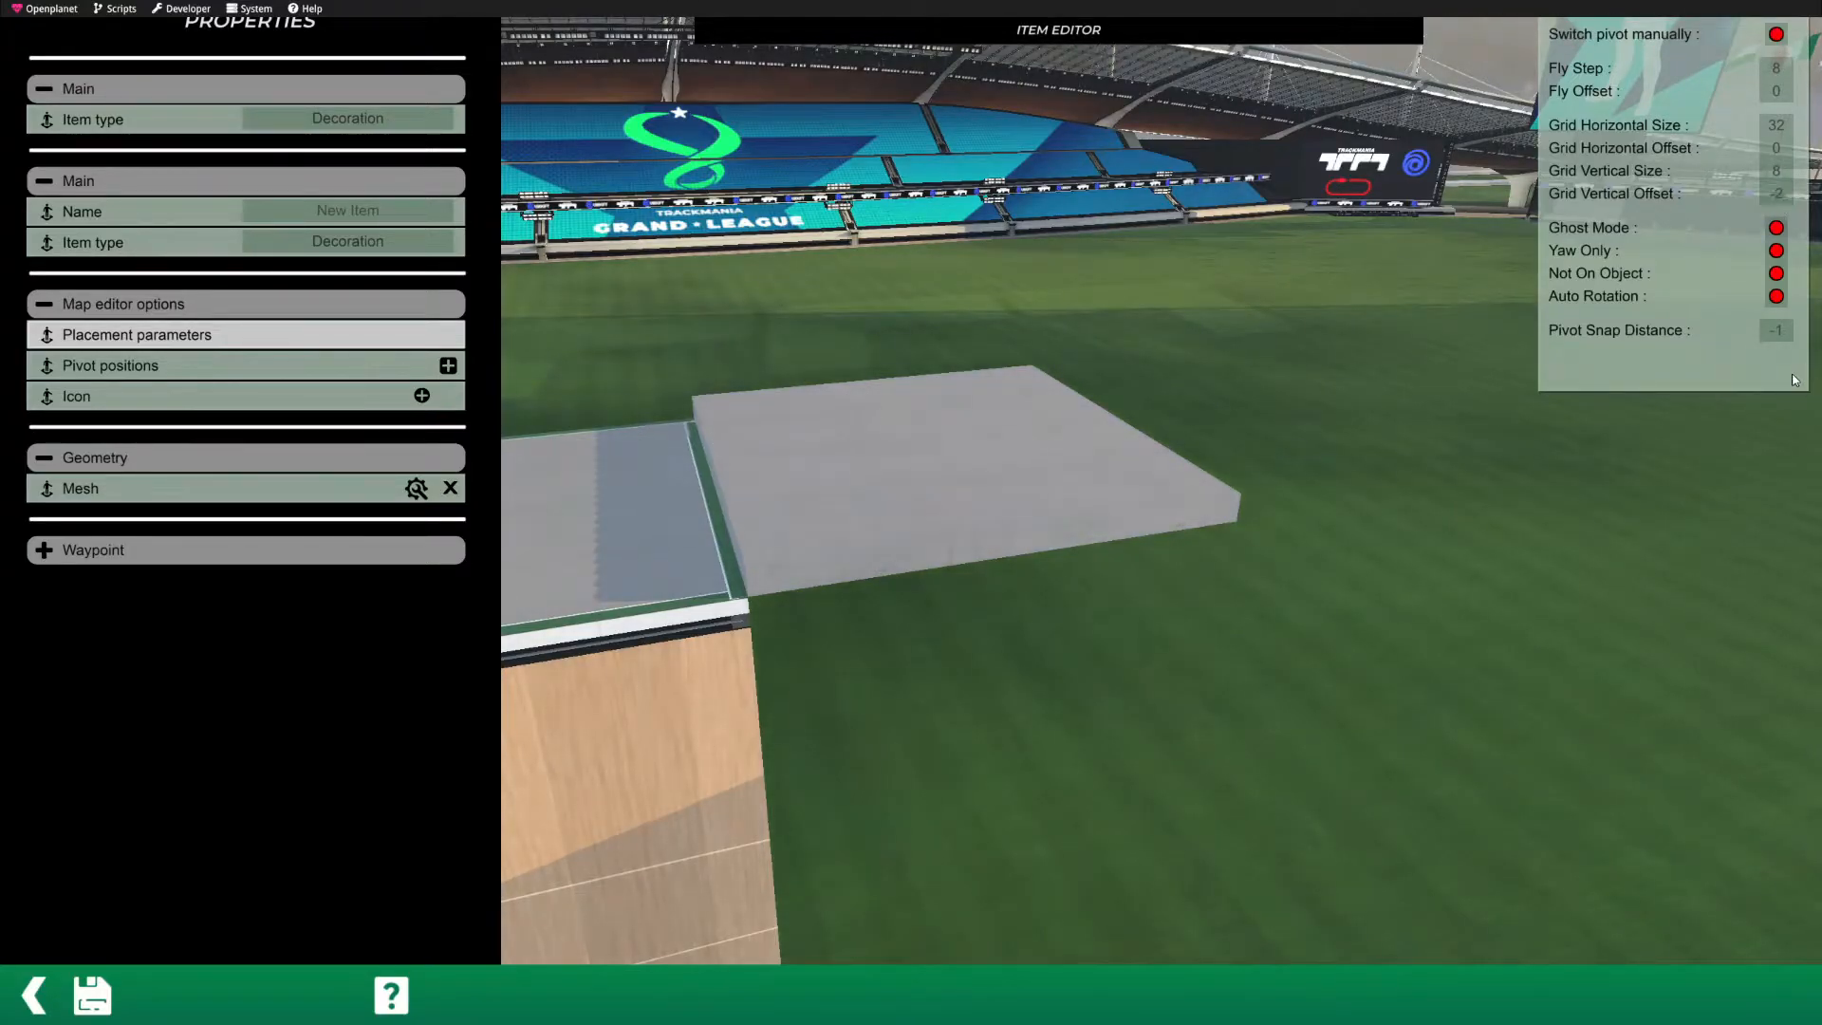
# Step: Save the vertical offset change by overwriting base.Gbx.Item.Gbx in the Items folder
pyautogui.click(92, 995)
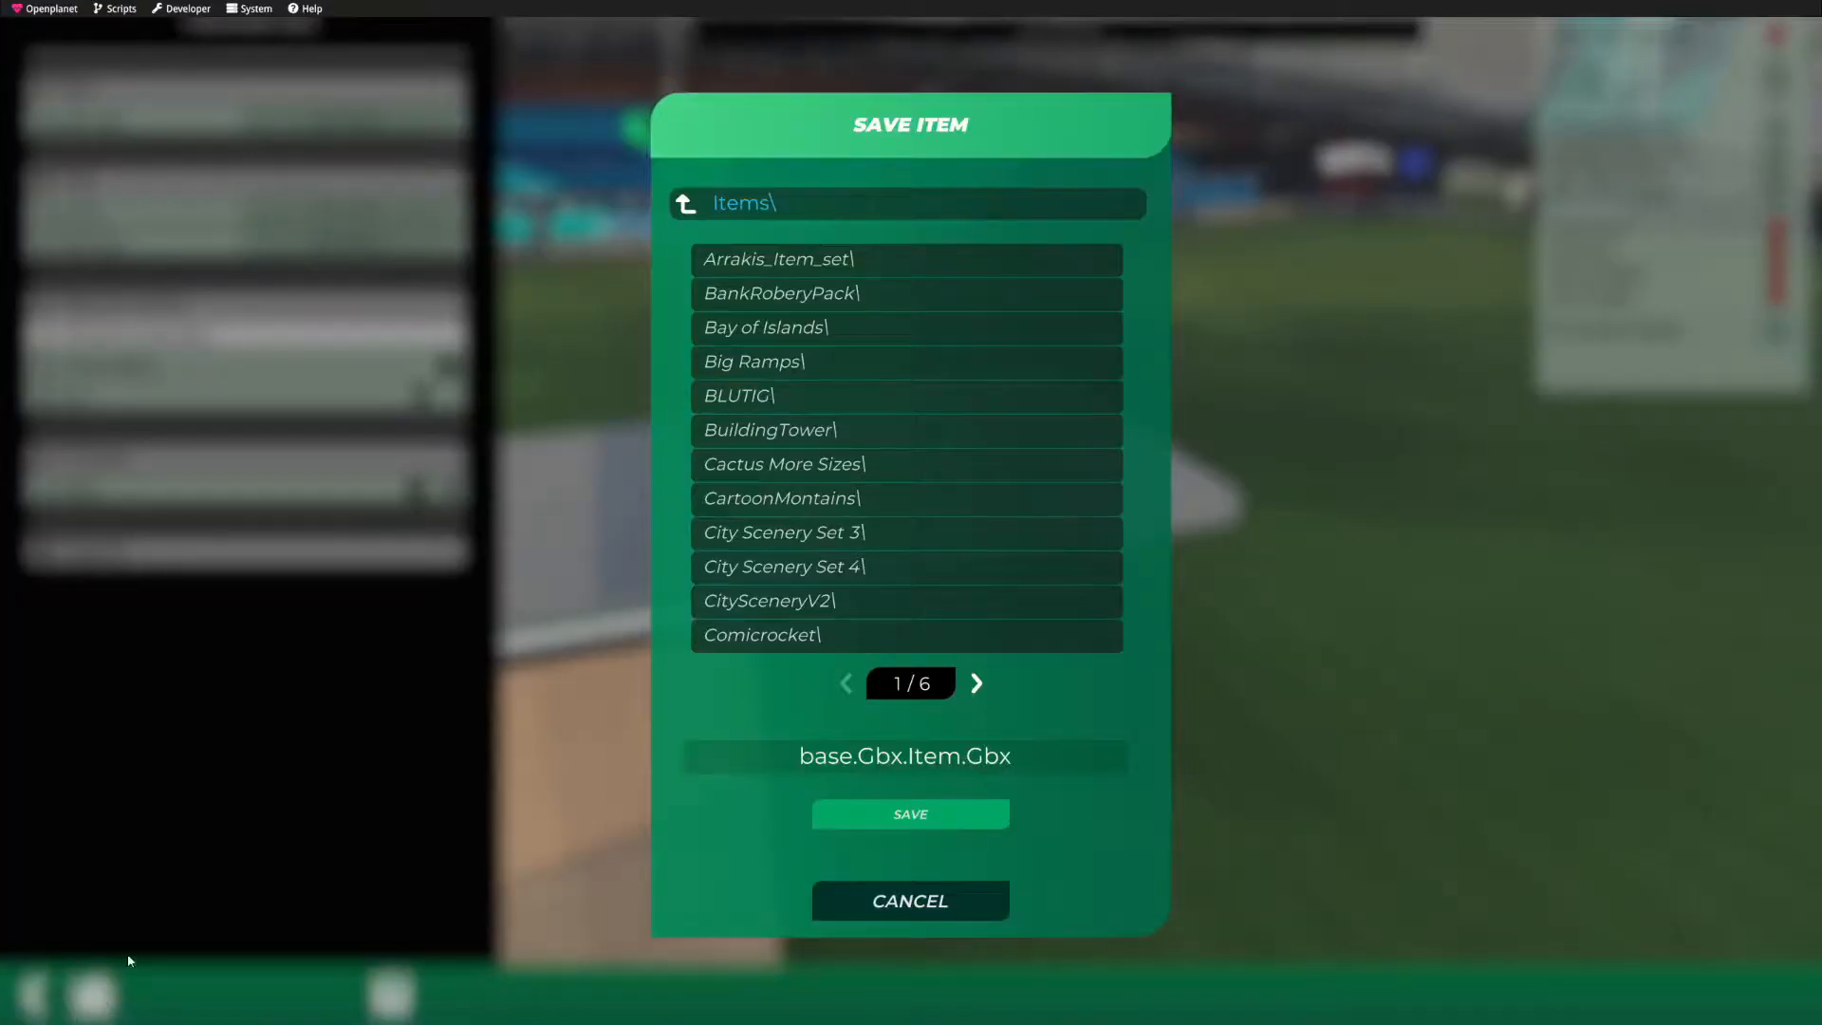
pyautogui.click(943, 802)
pyautogui.click(767, 532)
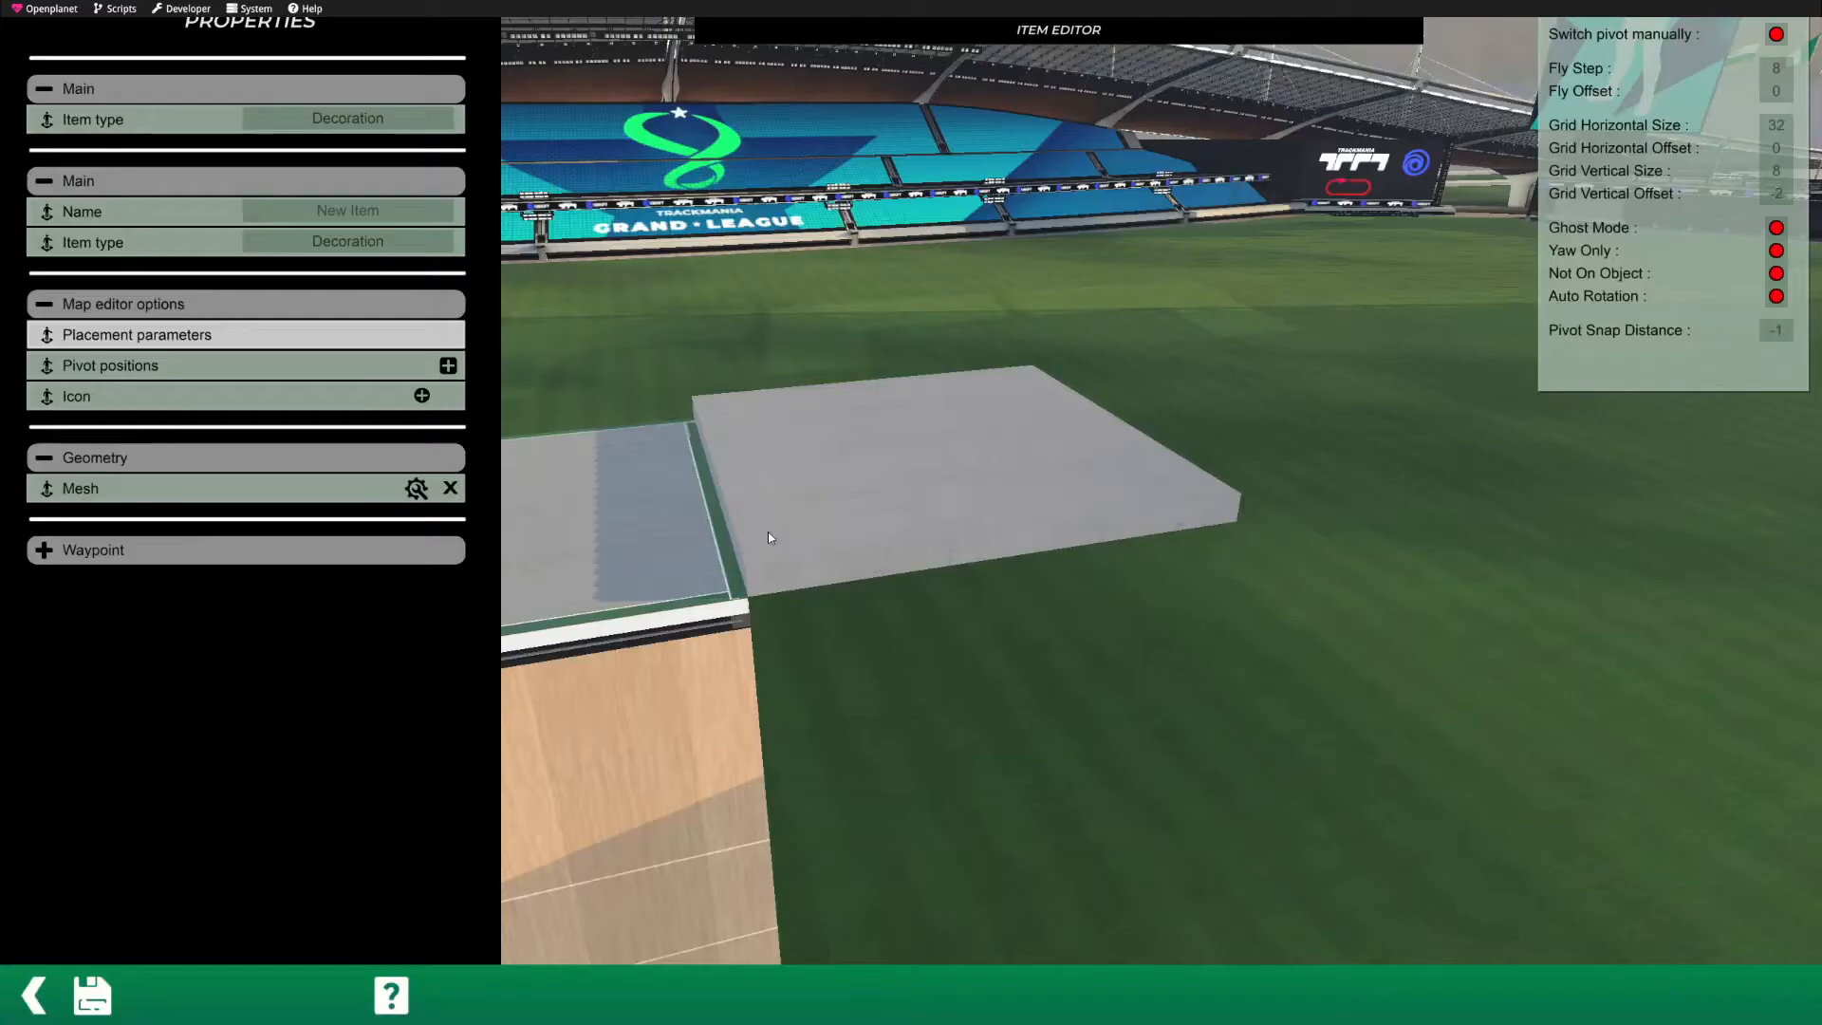
# Step: Return to the map and test the base item's grid snapping beside the platform, comparing its height with the platform surface from several sides
pyautogui.click(28, 992)
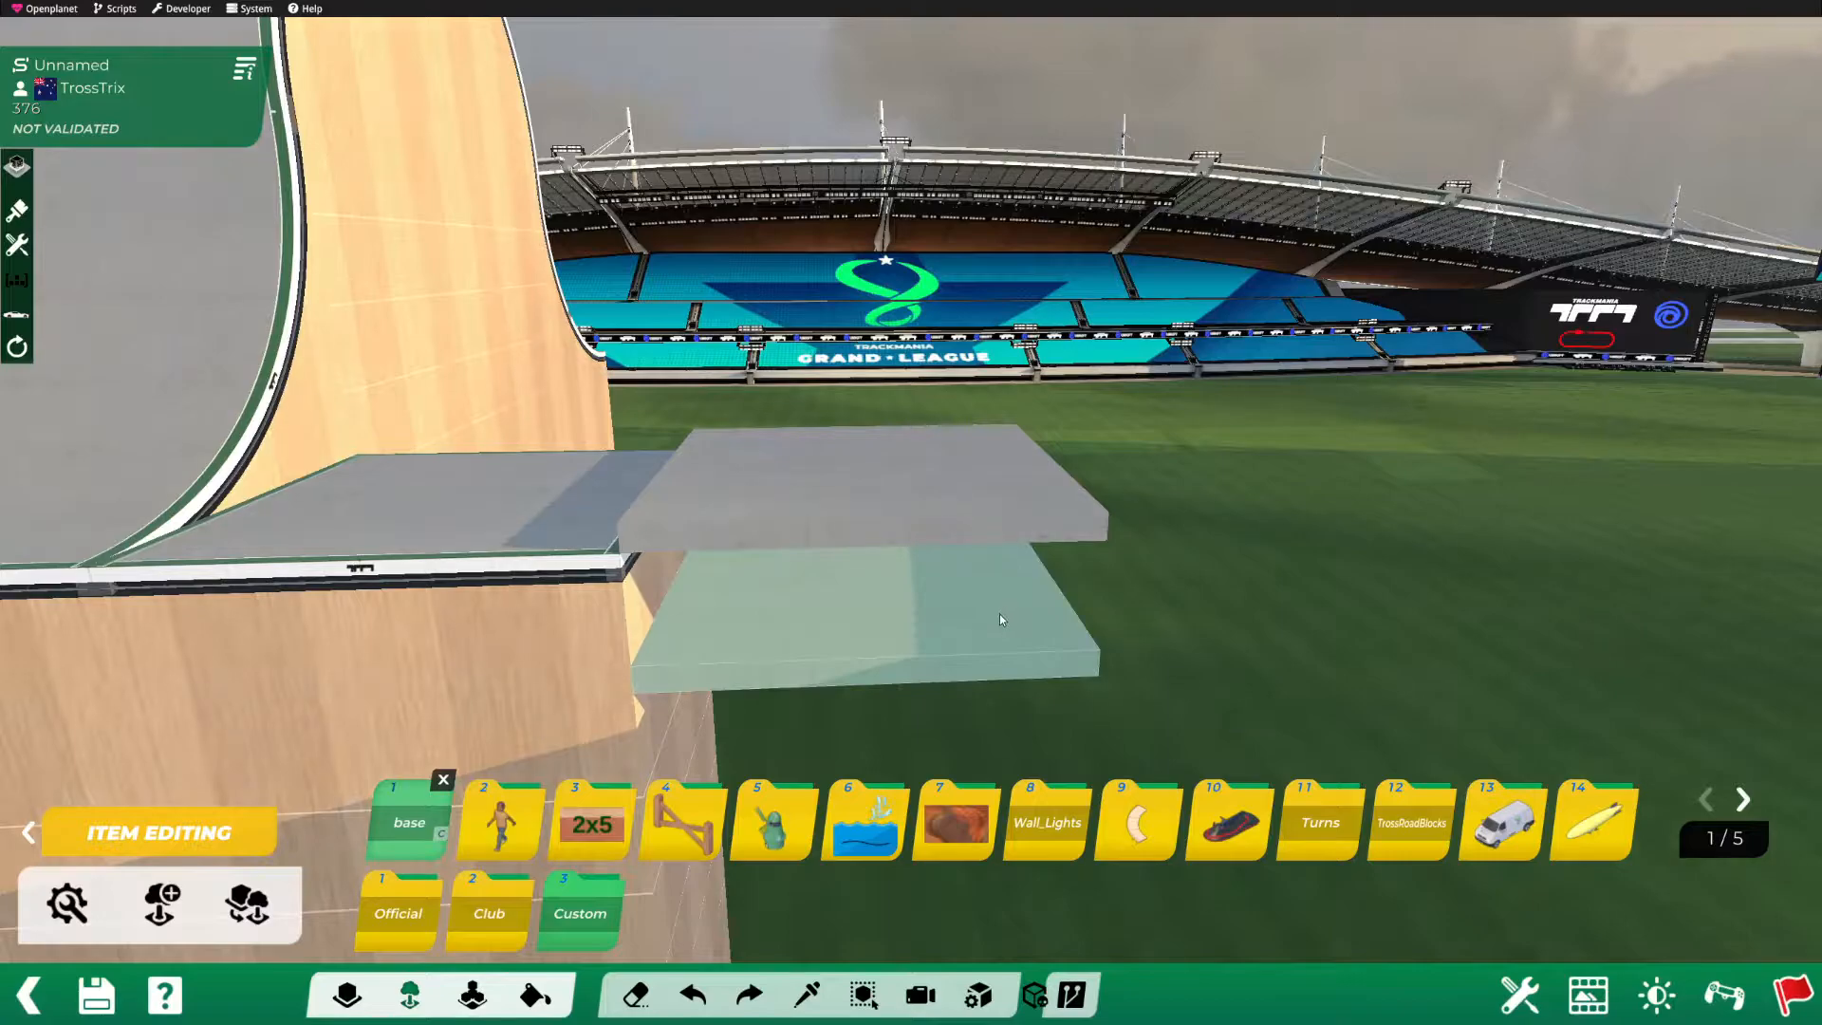
pyautogui.moveTo(999, 617); pyautogui.dragTo(719, 562, button='right')
pyautogui.click(1006, 436)
pyautogui.click(1023, 450)
pyautogui.moveTo(988, 501); pyautogui.dragTo(1004, 669, button='right')
pyautogui.click(816, 404)
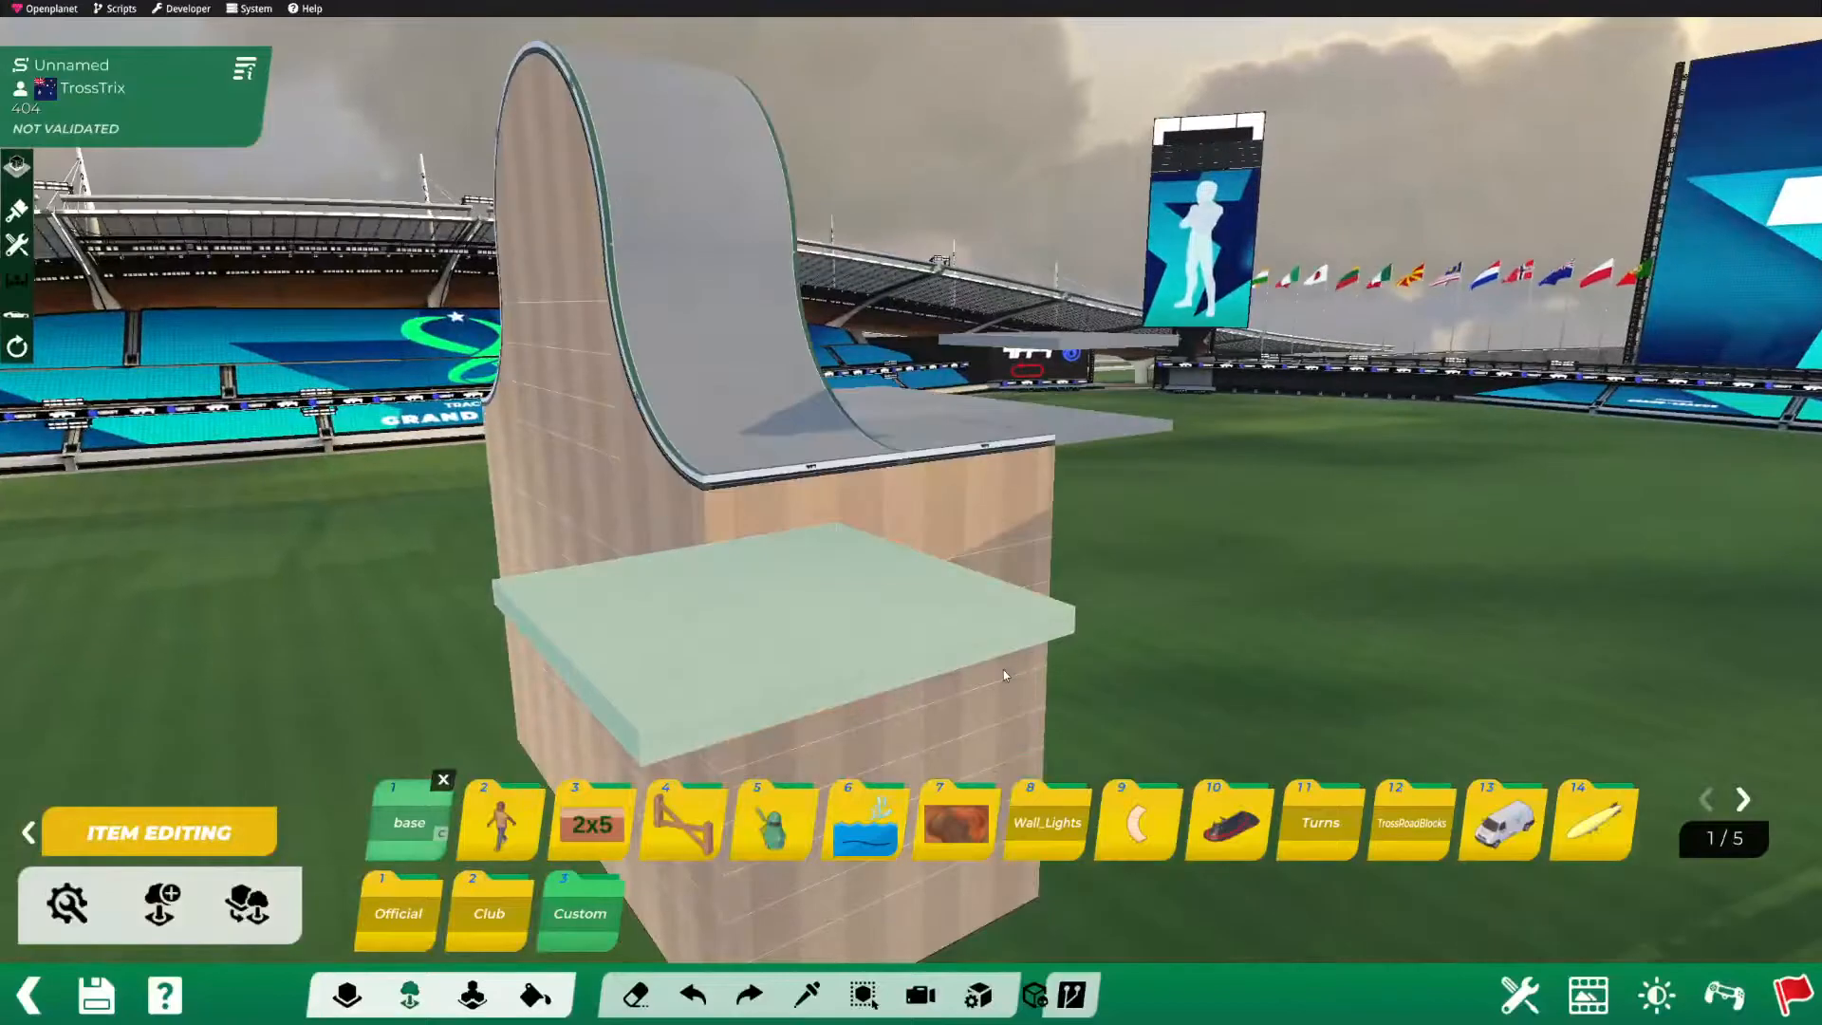
pyautogui.click(1004, 669)
pyautogui.moveTo(1004, 504); pyautogui.dragTo(1074, 372, button='right')
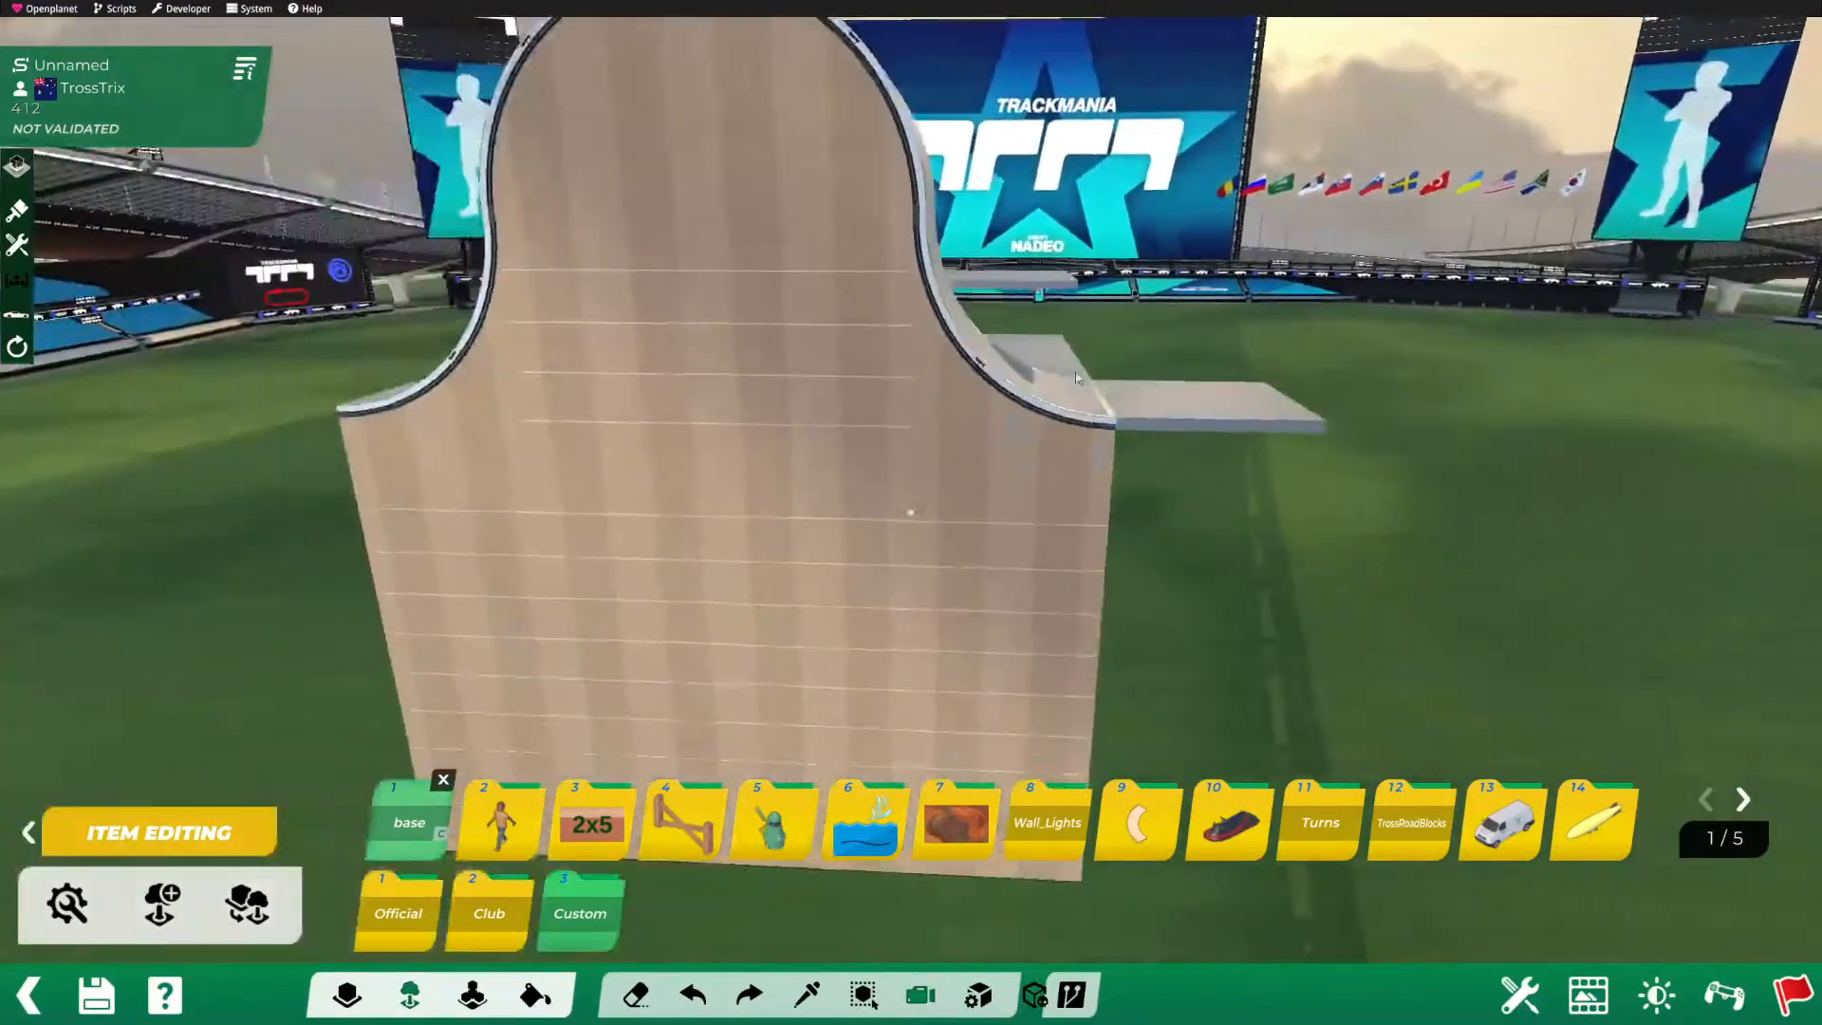
# Step: Open the base slab beside the platform in the item editor and bring up its mesh for editing
pyautogui.click(1272, 470)
pyautogui.moveTo(1271, 470); pyautogui.dragTo(1130, 546, button='right')
pyautogui.rightClick(824, 450)
pyautogui.rightClick(824, 450)
pyautogui.rightClick(1072, 499)
pyautogui.rightClick(1073, 499)
pyautogui.click(887, 655)
pyautogui.click(959, 573)
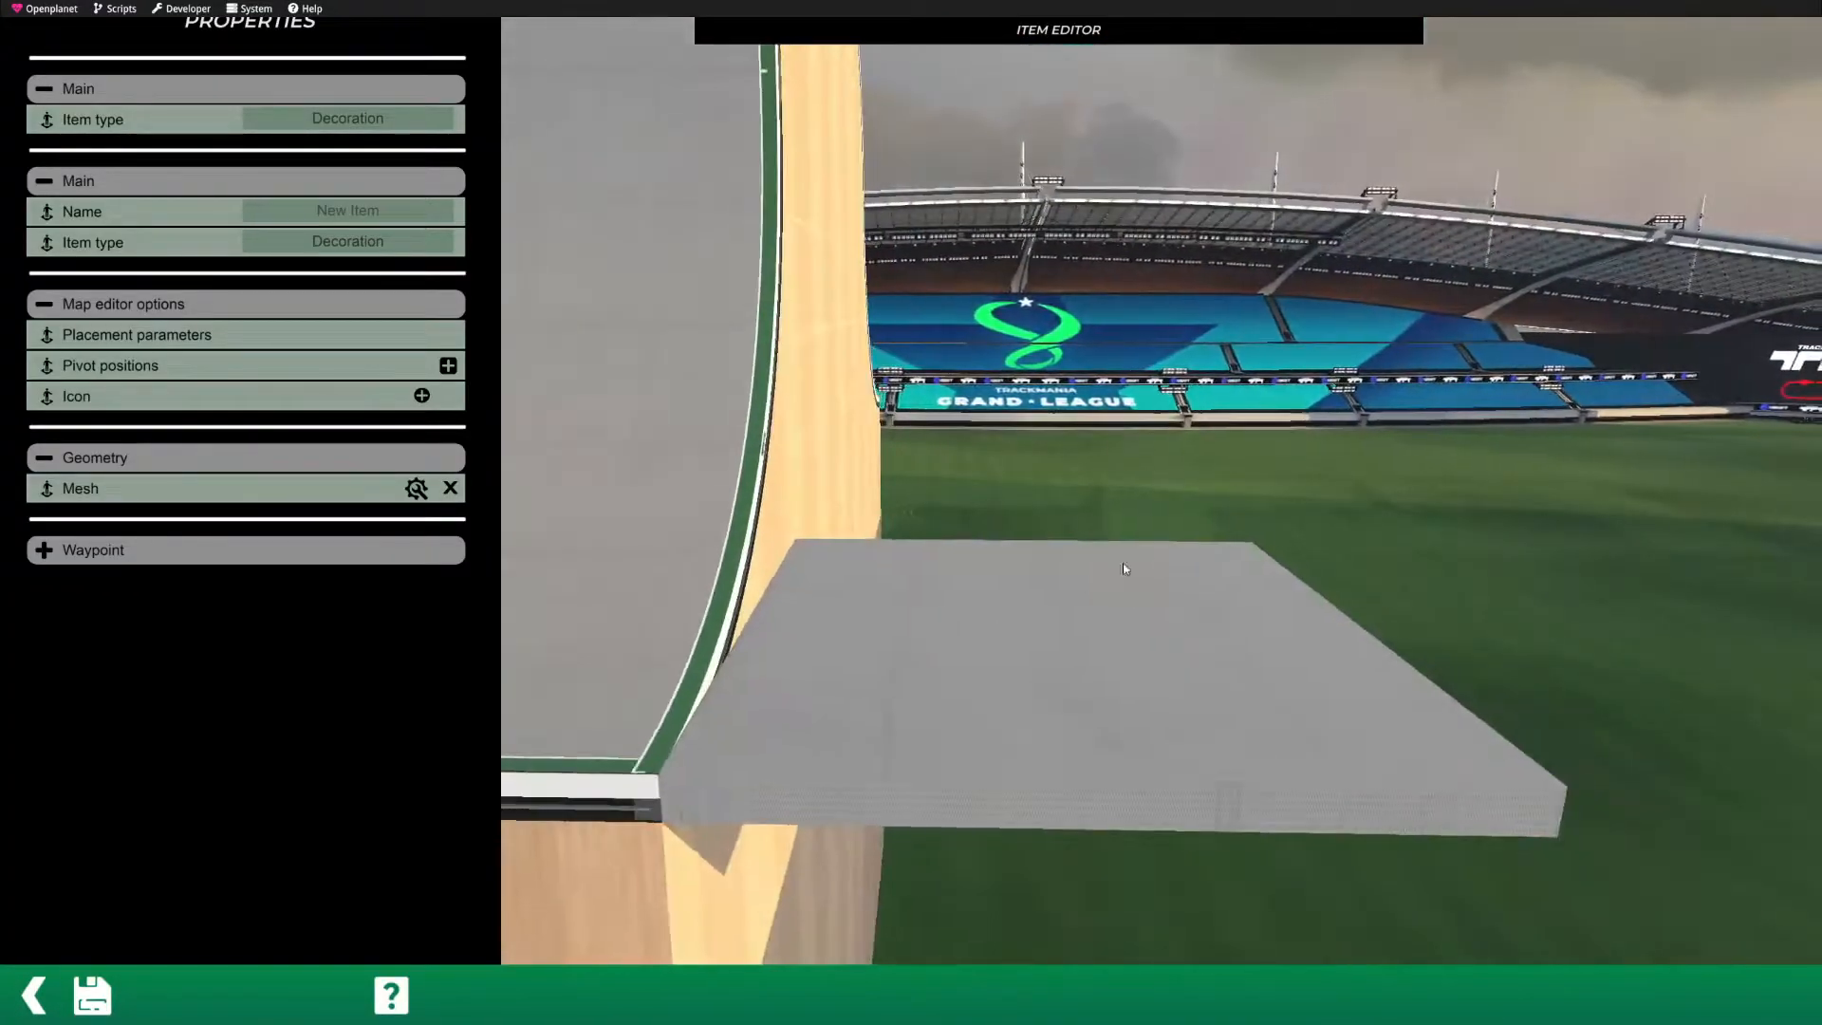
pyautogui.click(414, 488)
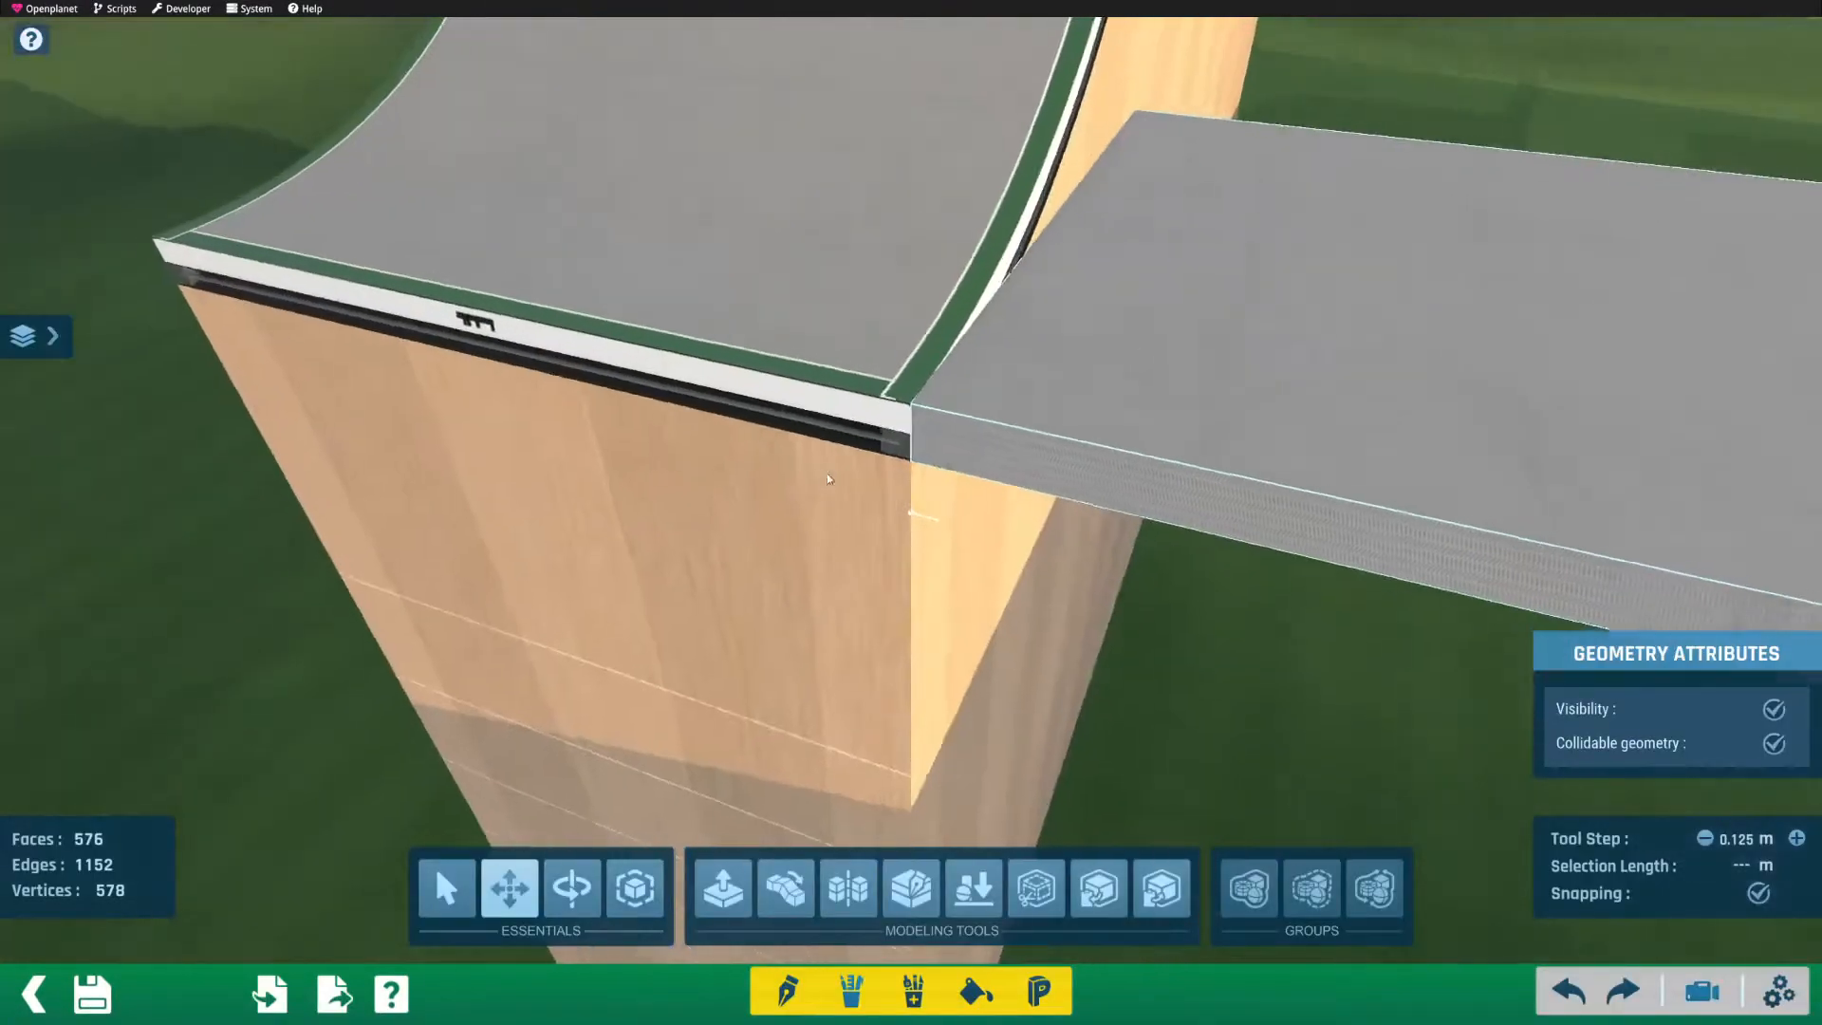
# Step: Set the mesh editor's tool step to 32 m for the slab, leaving its faces deselected
pyautogui.scroll(-4, 938, 592)
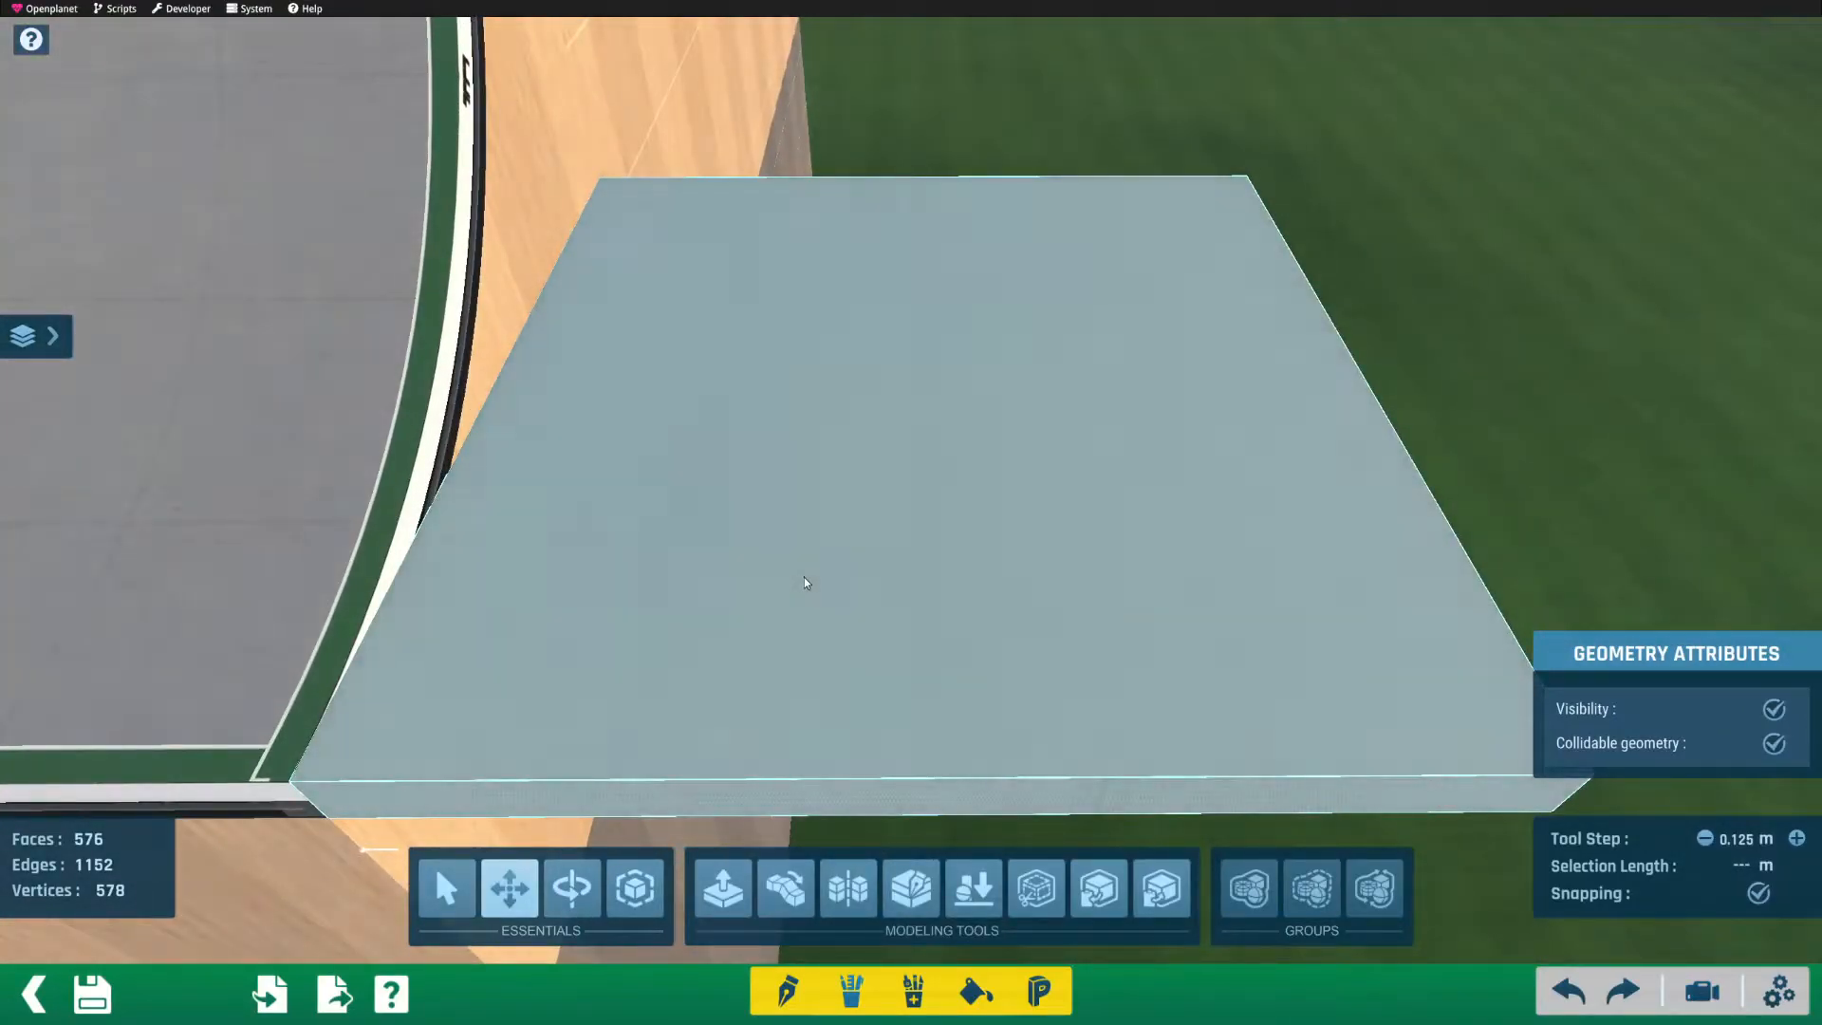
pyautogui.click(806, 582)
pyautogui.moveTo(1414, 443); pyautogui.dragTo(1449, 403, button='right')
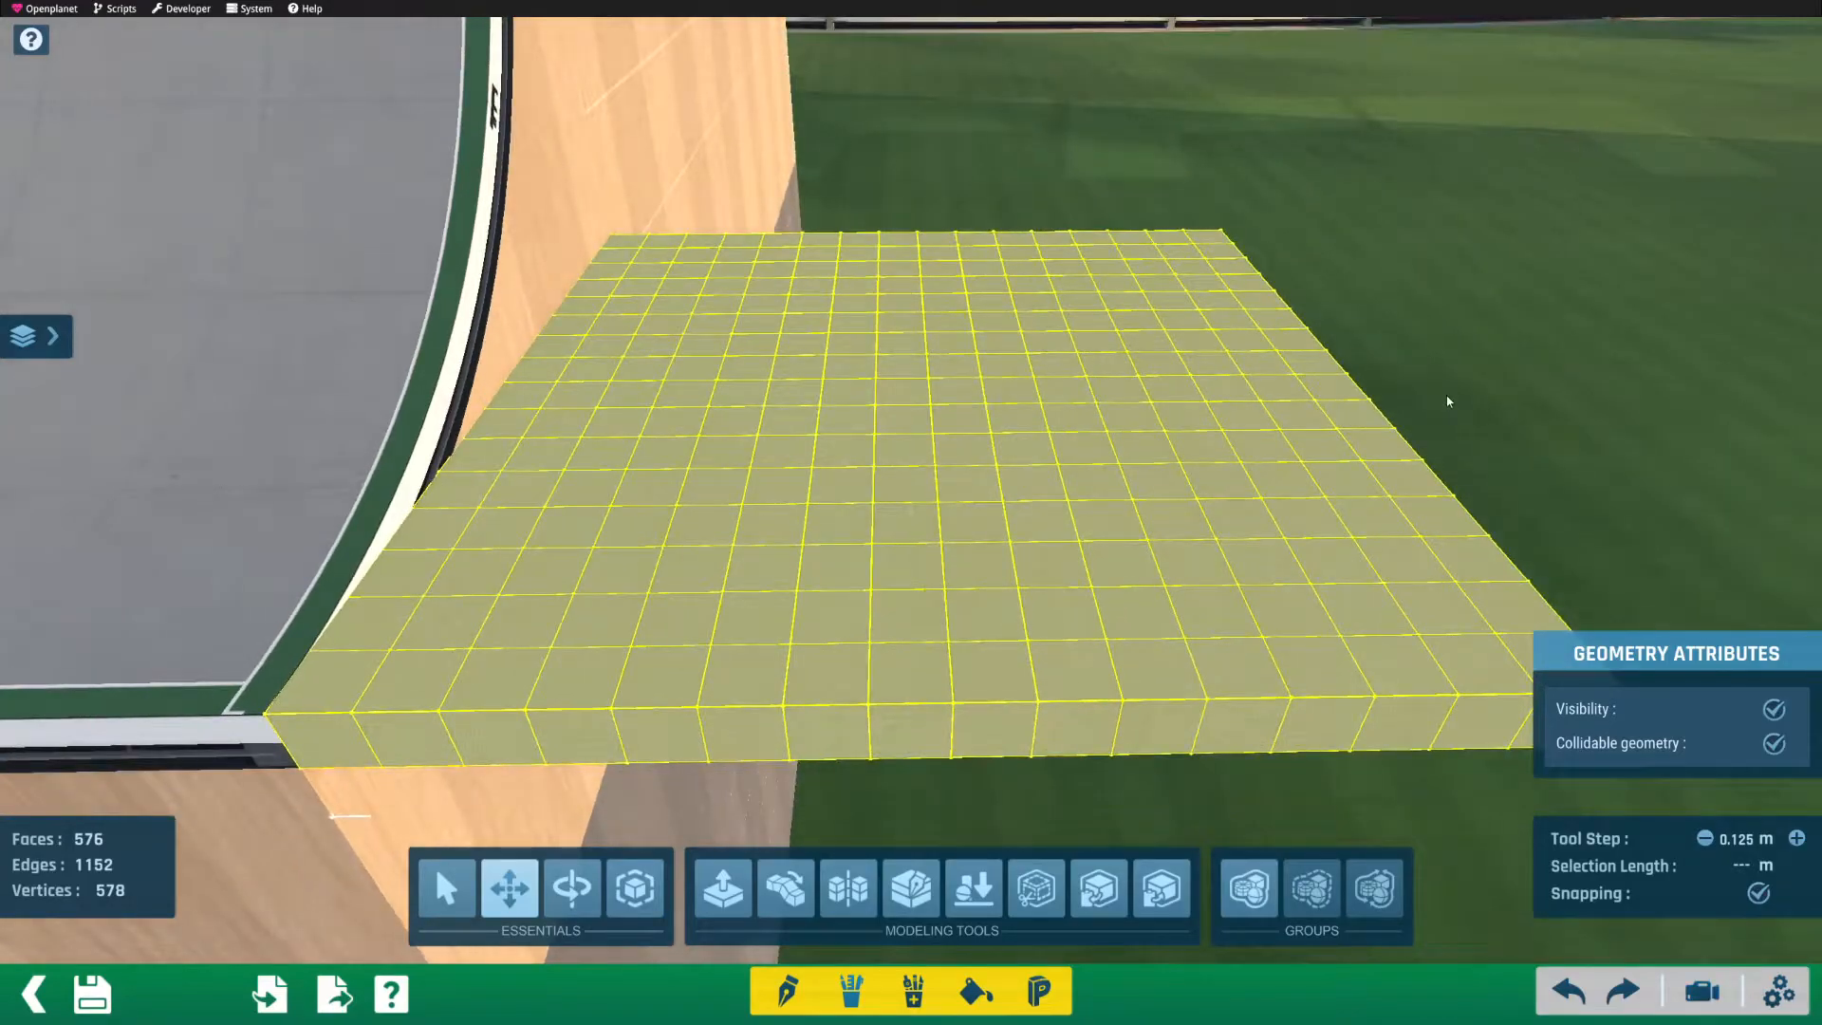
pyautogui.click(1491, 377)
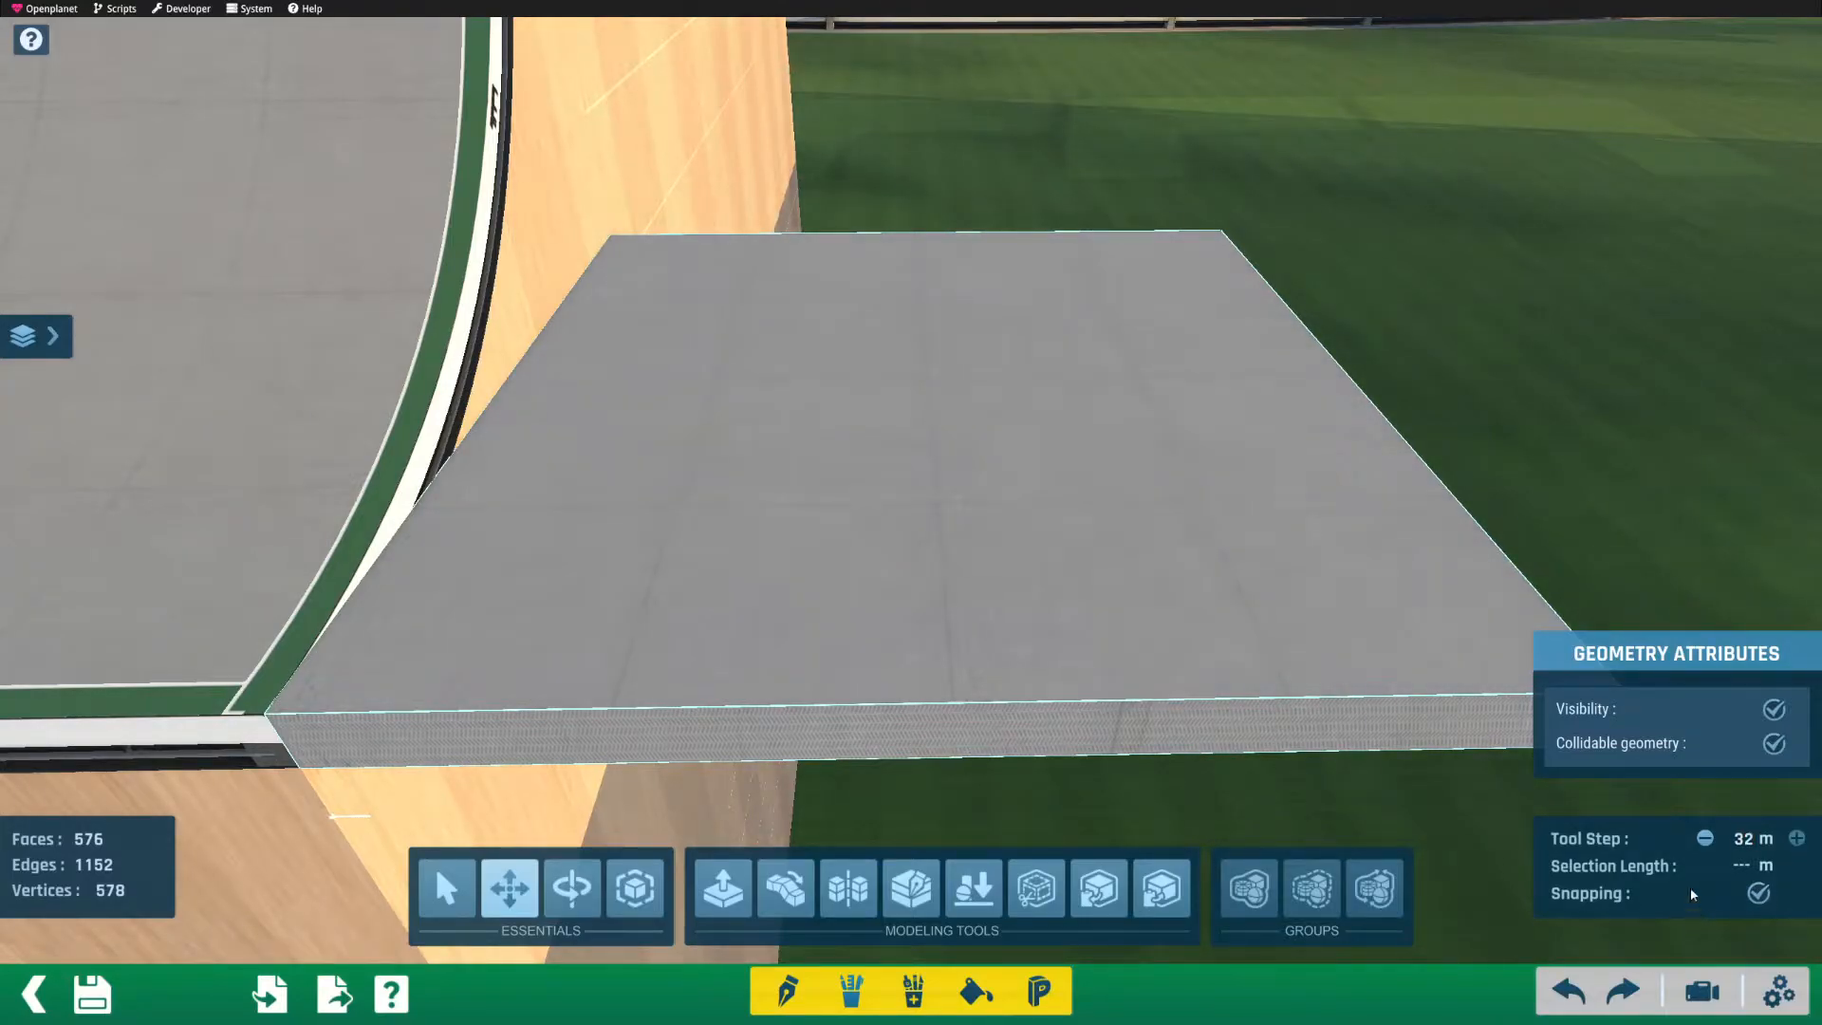
pyautogui.moveTo(1088, 355); pyautogui.dragTo(1069, 476, button='middle')
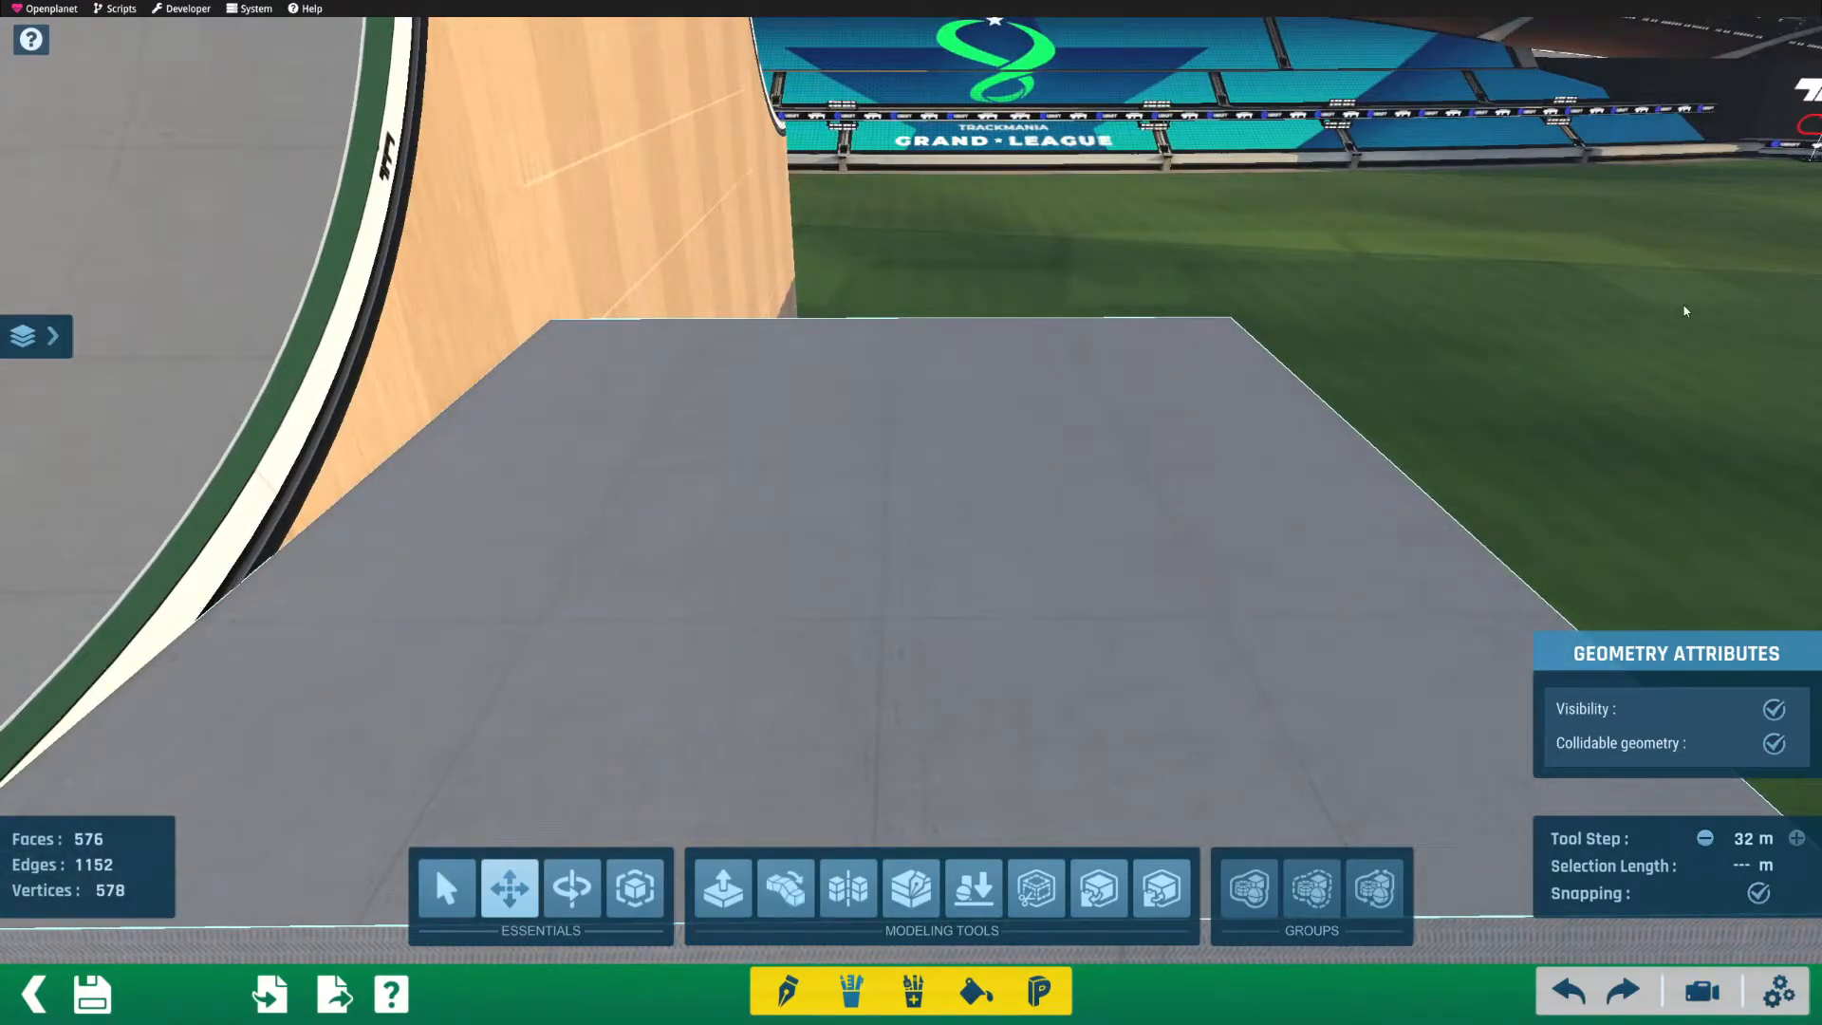
pyautogui.click(899, 513)
pyautogui.moveTo(899, 513); pyautogui.dragTo(871, 407)
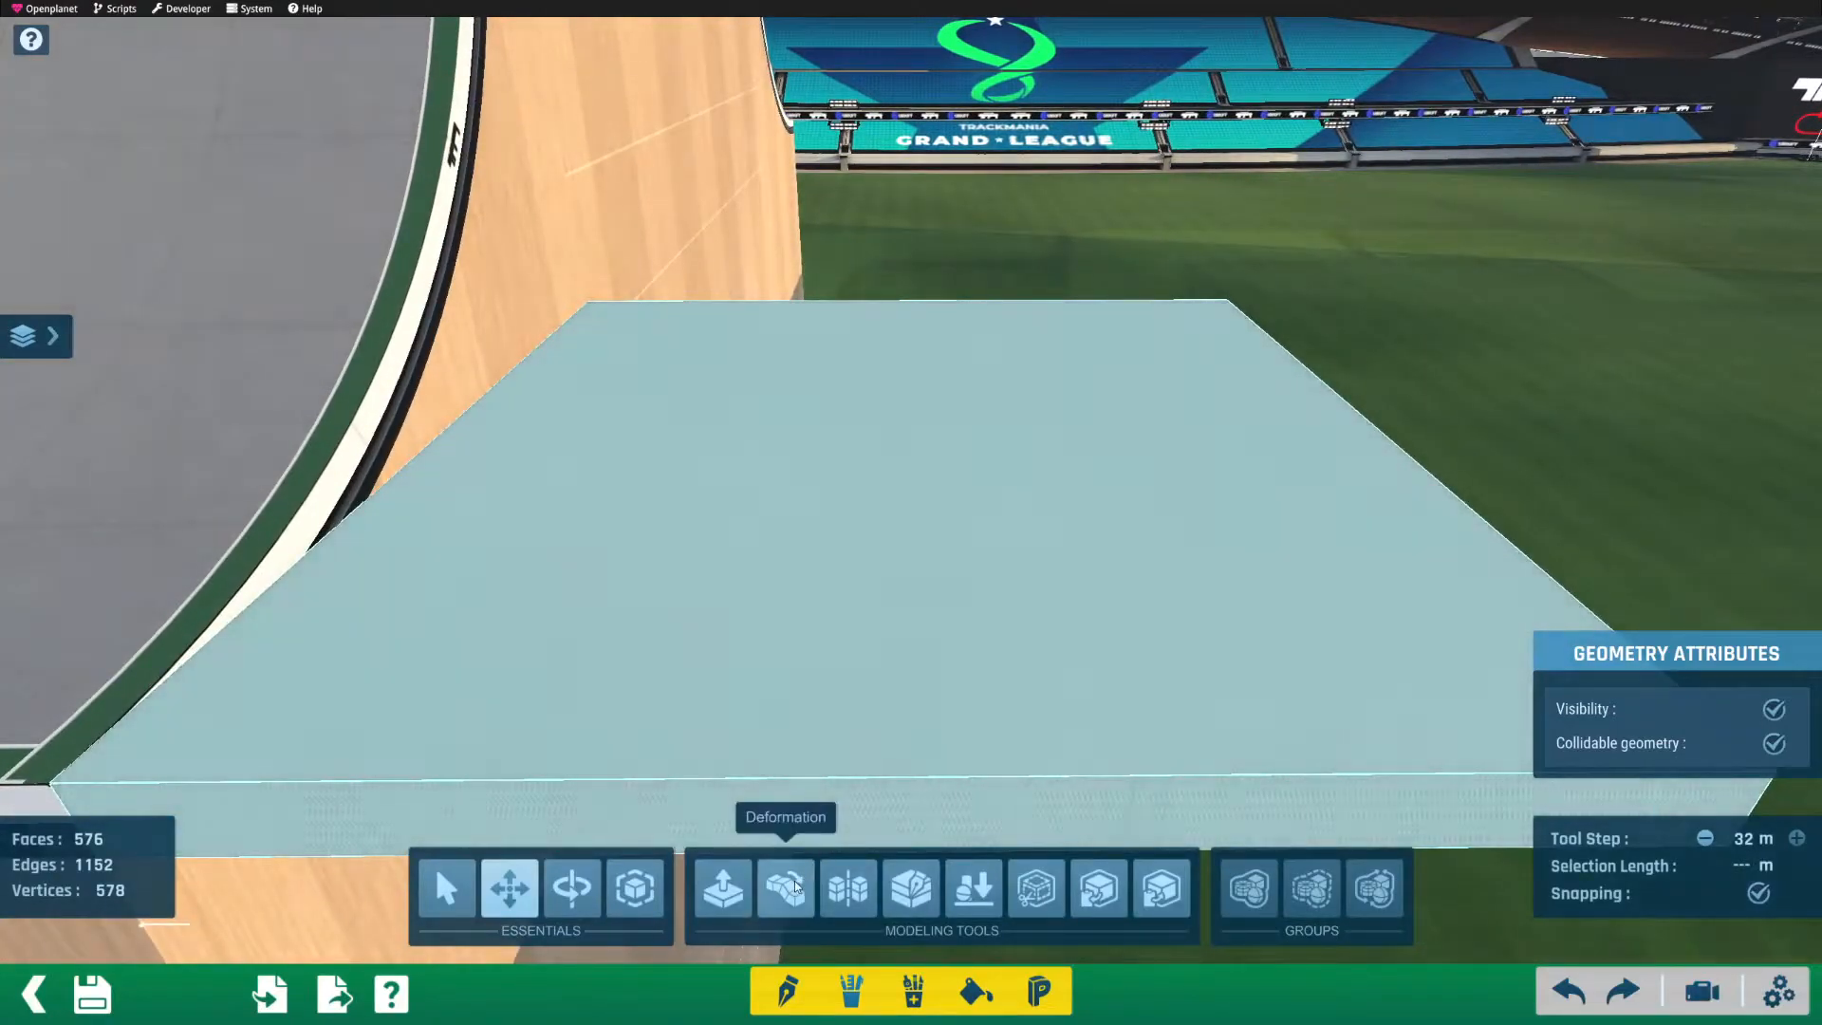
# Step: Examine the Deformation tool's guide outline and centre line on the slab from different sides, and return to the Selection tool
pyautogui.click(795, 887)
pyautogui.moveTo(886, 471); pyautogui.dragTo(887, 669, button='right')
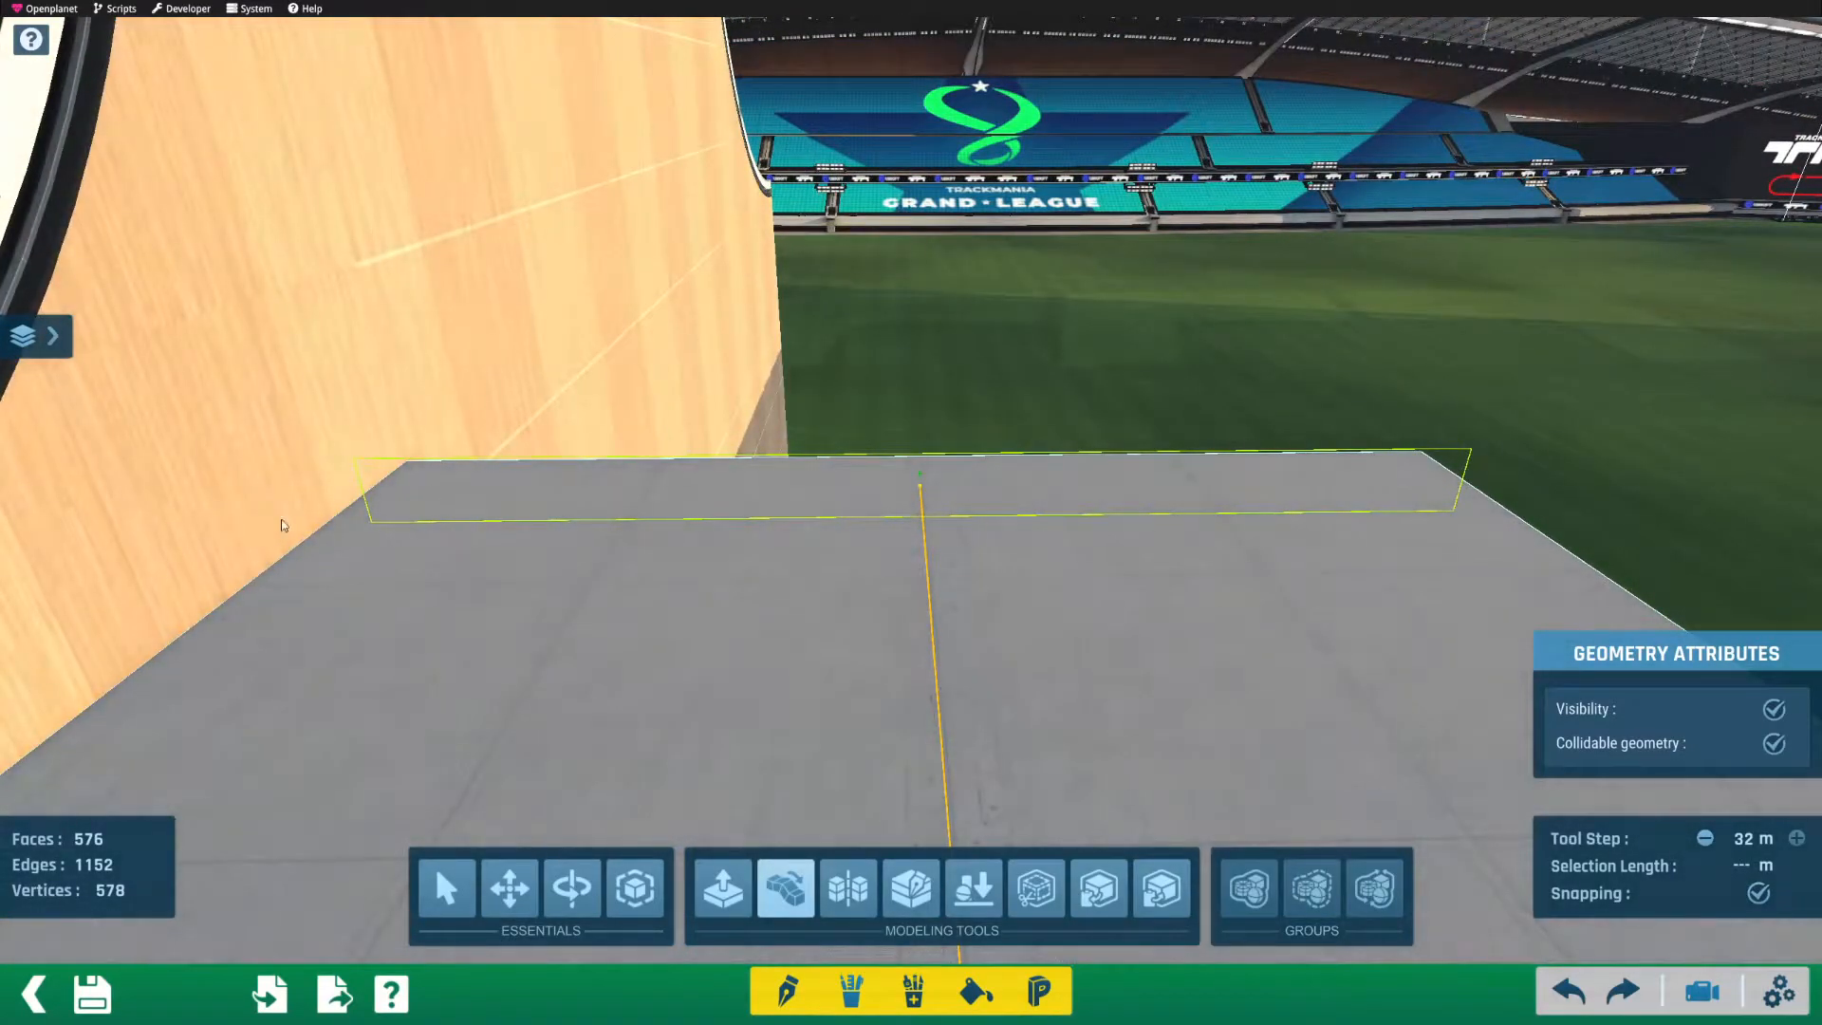
pyautogui.moveTo(1090, 627); pyautogui.dragTo(858, 497, button='right')
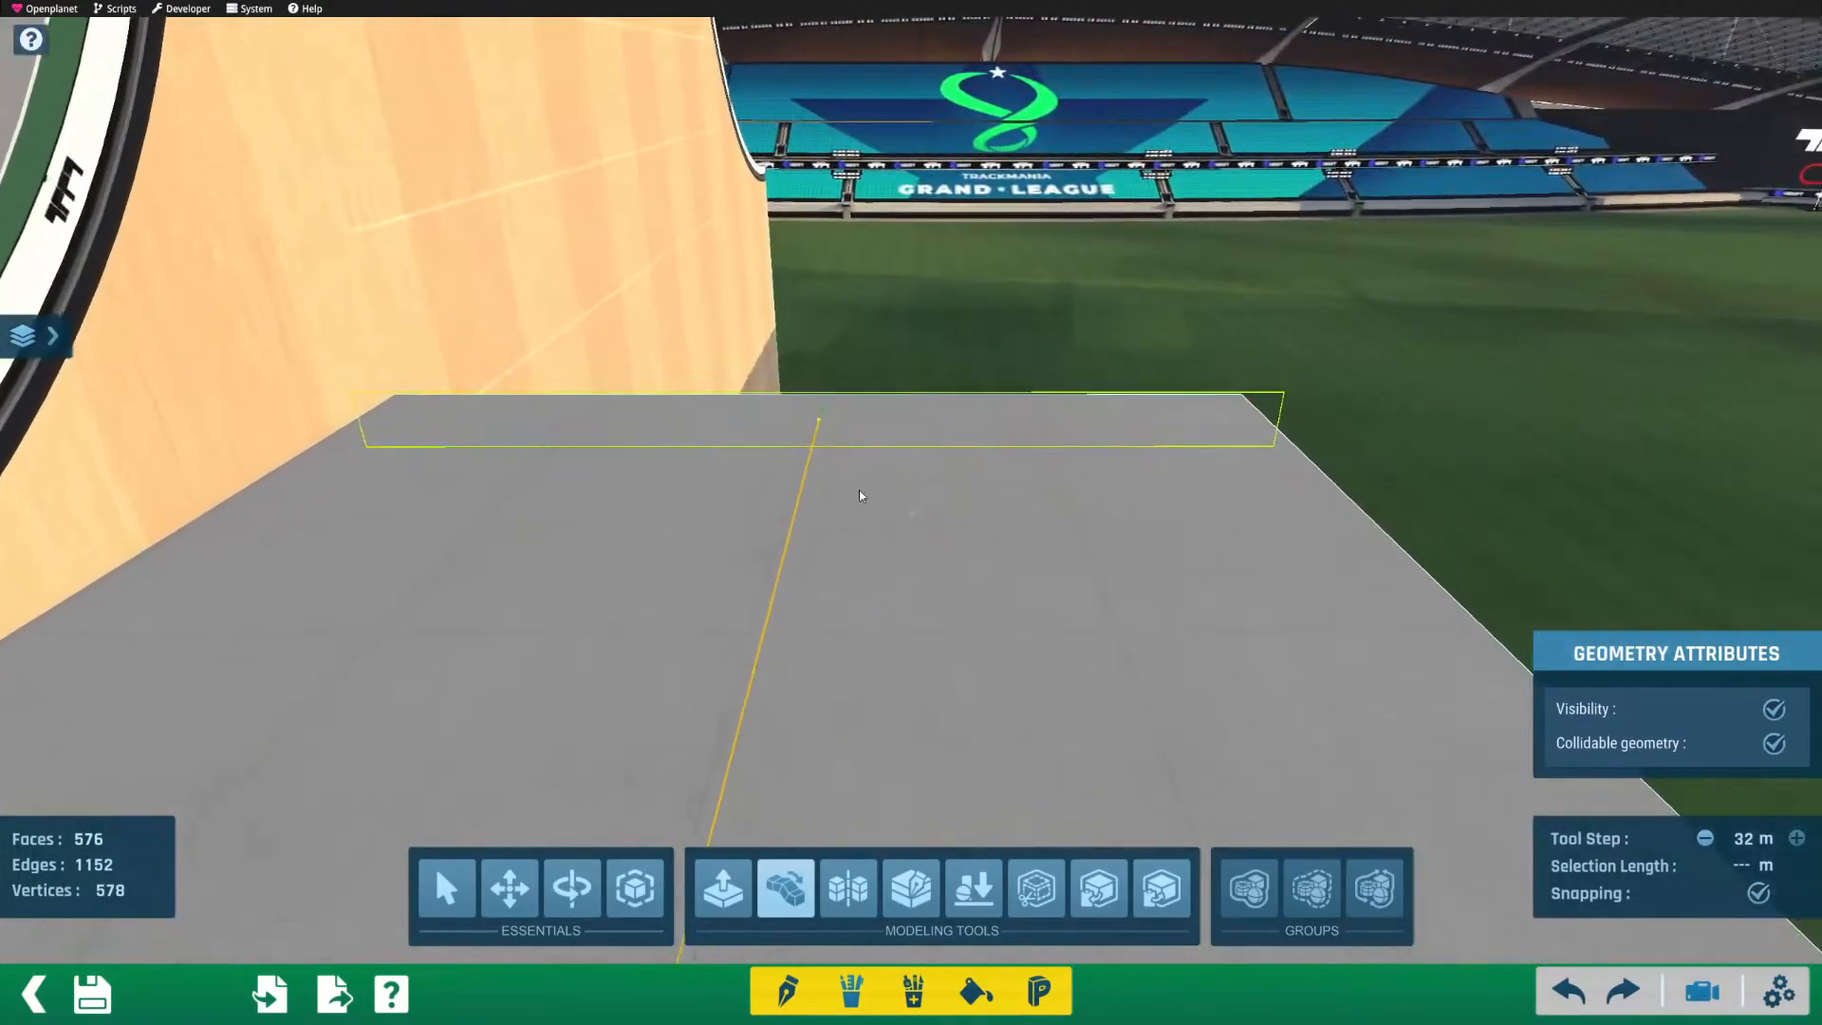
pyautogui.moveTo(1378, 370); pyautogui.dragTo(1104, 576, button='right')
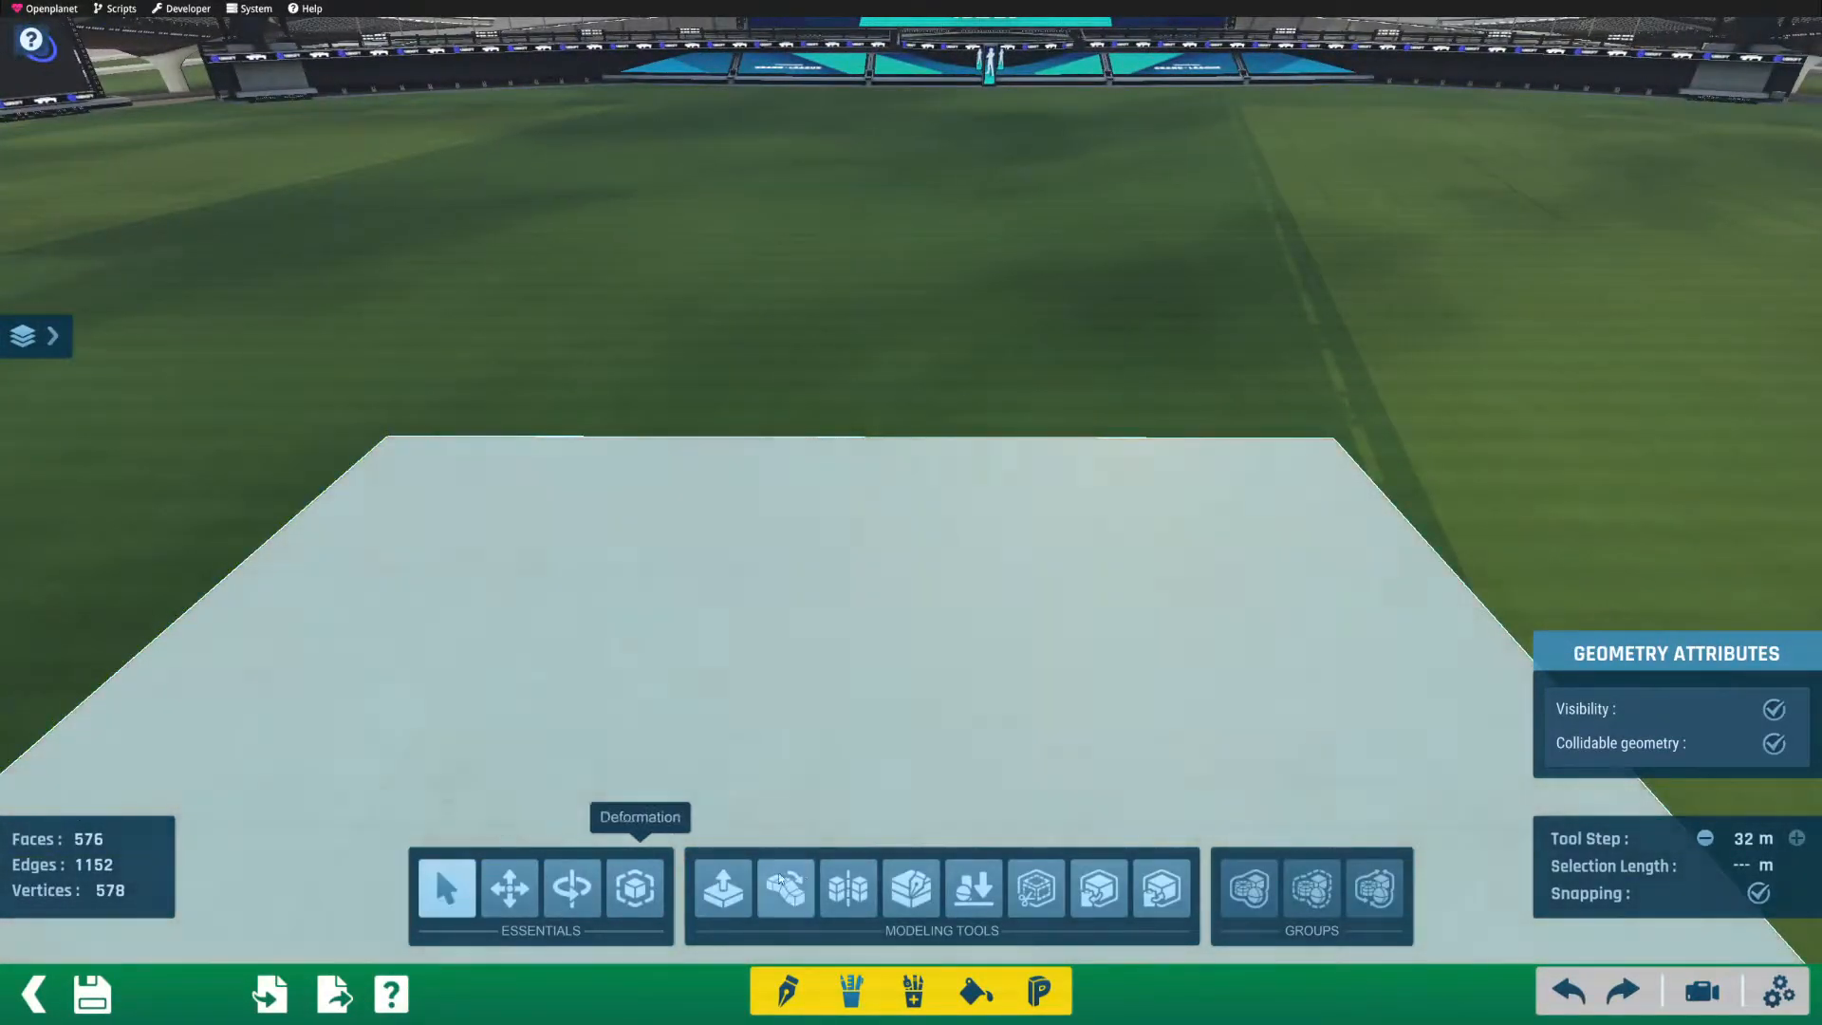
pyautogui.click(785, 888)
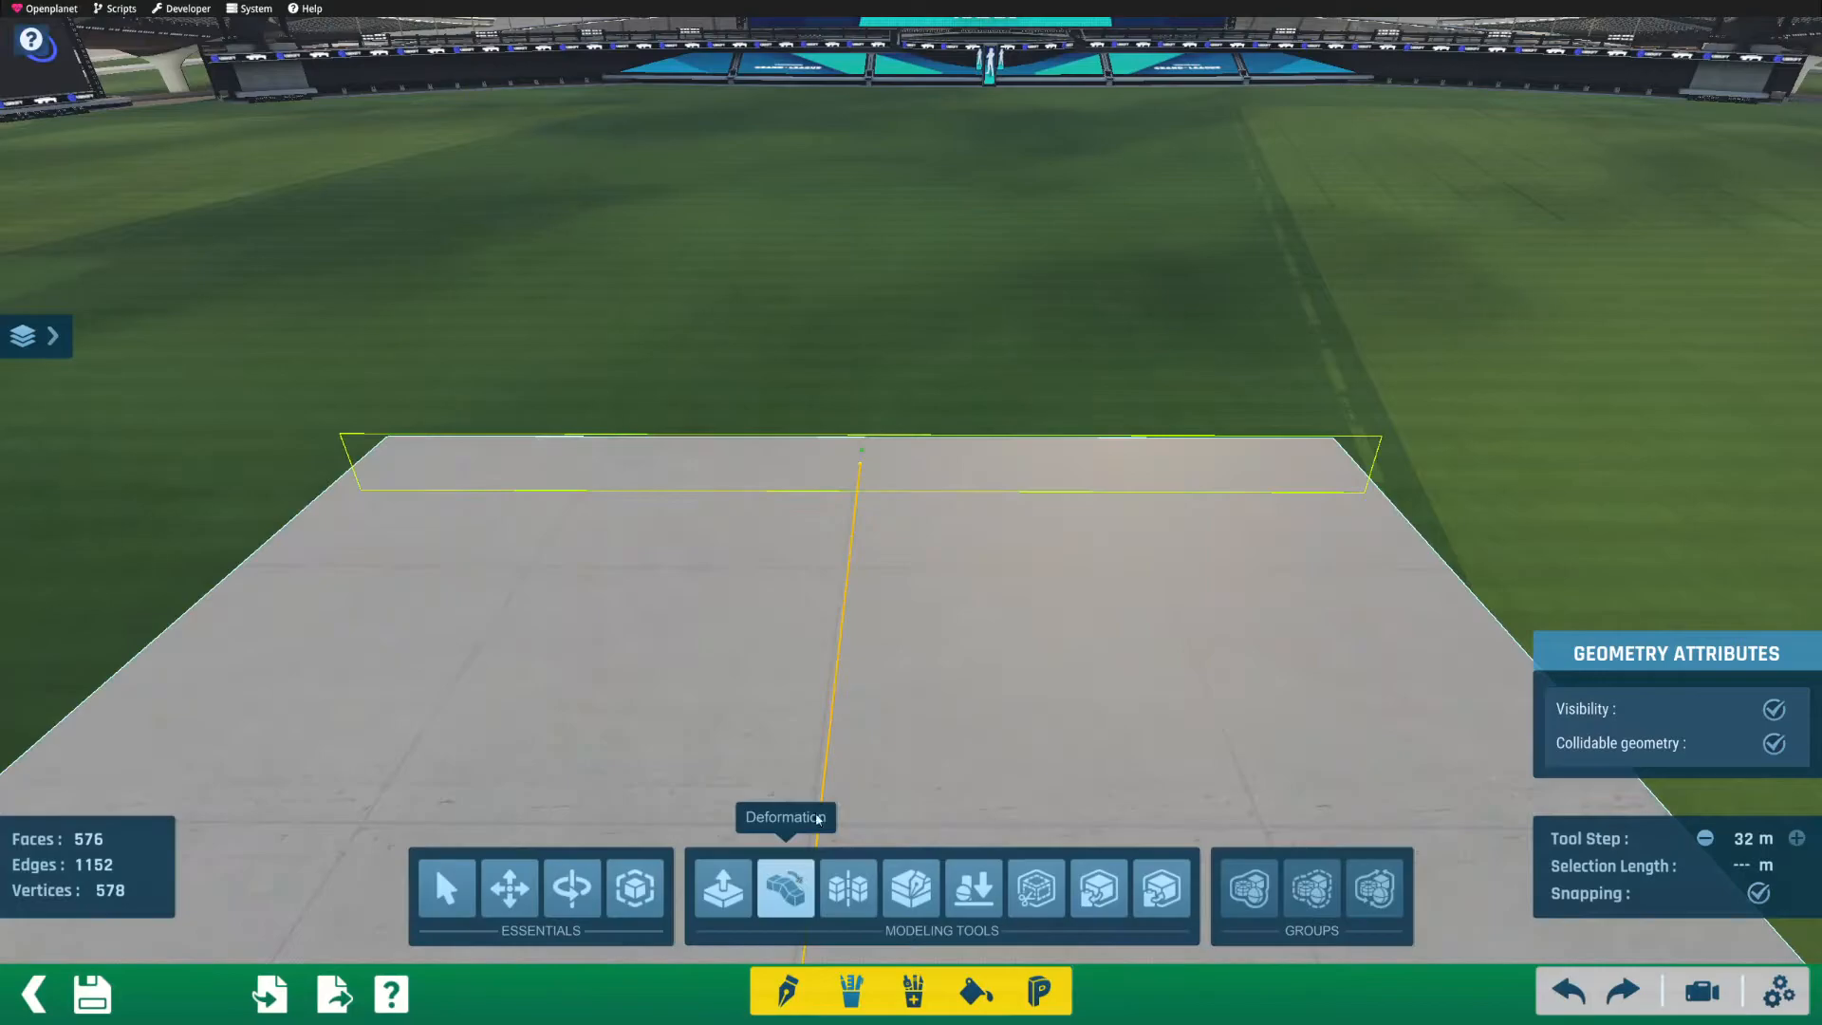
pyautogui.moveTo(825, 459); pyautogui.dragTo(446, 551, button='right')
pyautogui.click(448, 887)
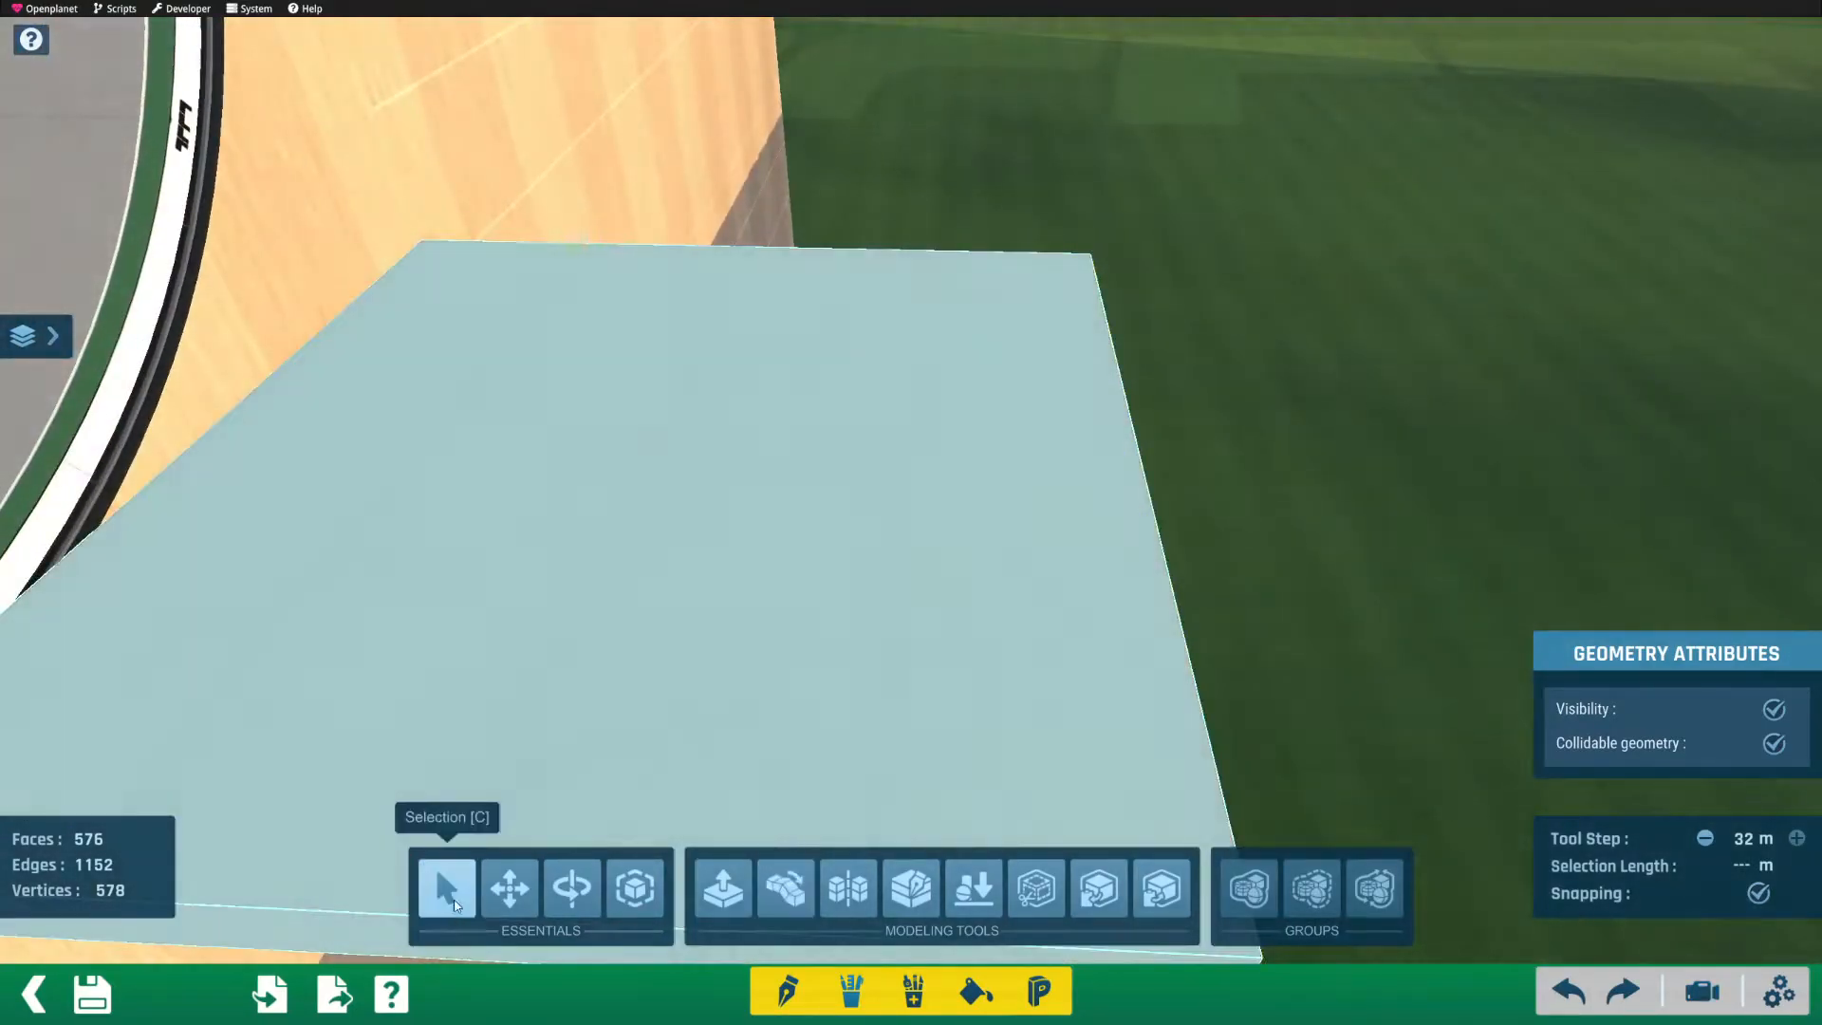
pyautogui.moveTo(895, 415); pyautogui.dragTo(796, 457, button='right')
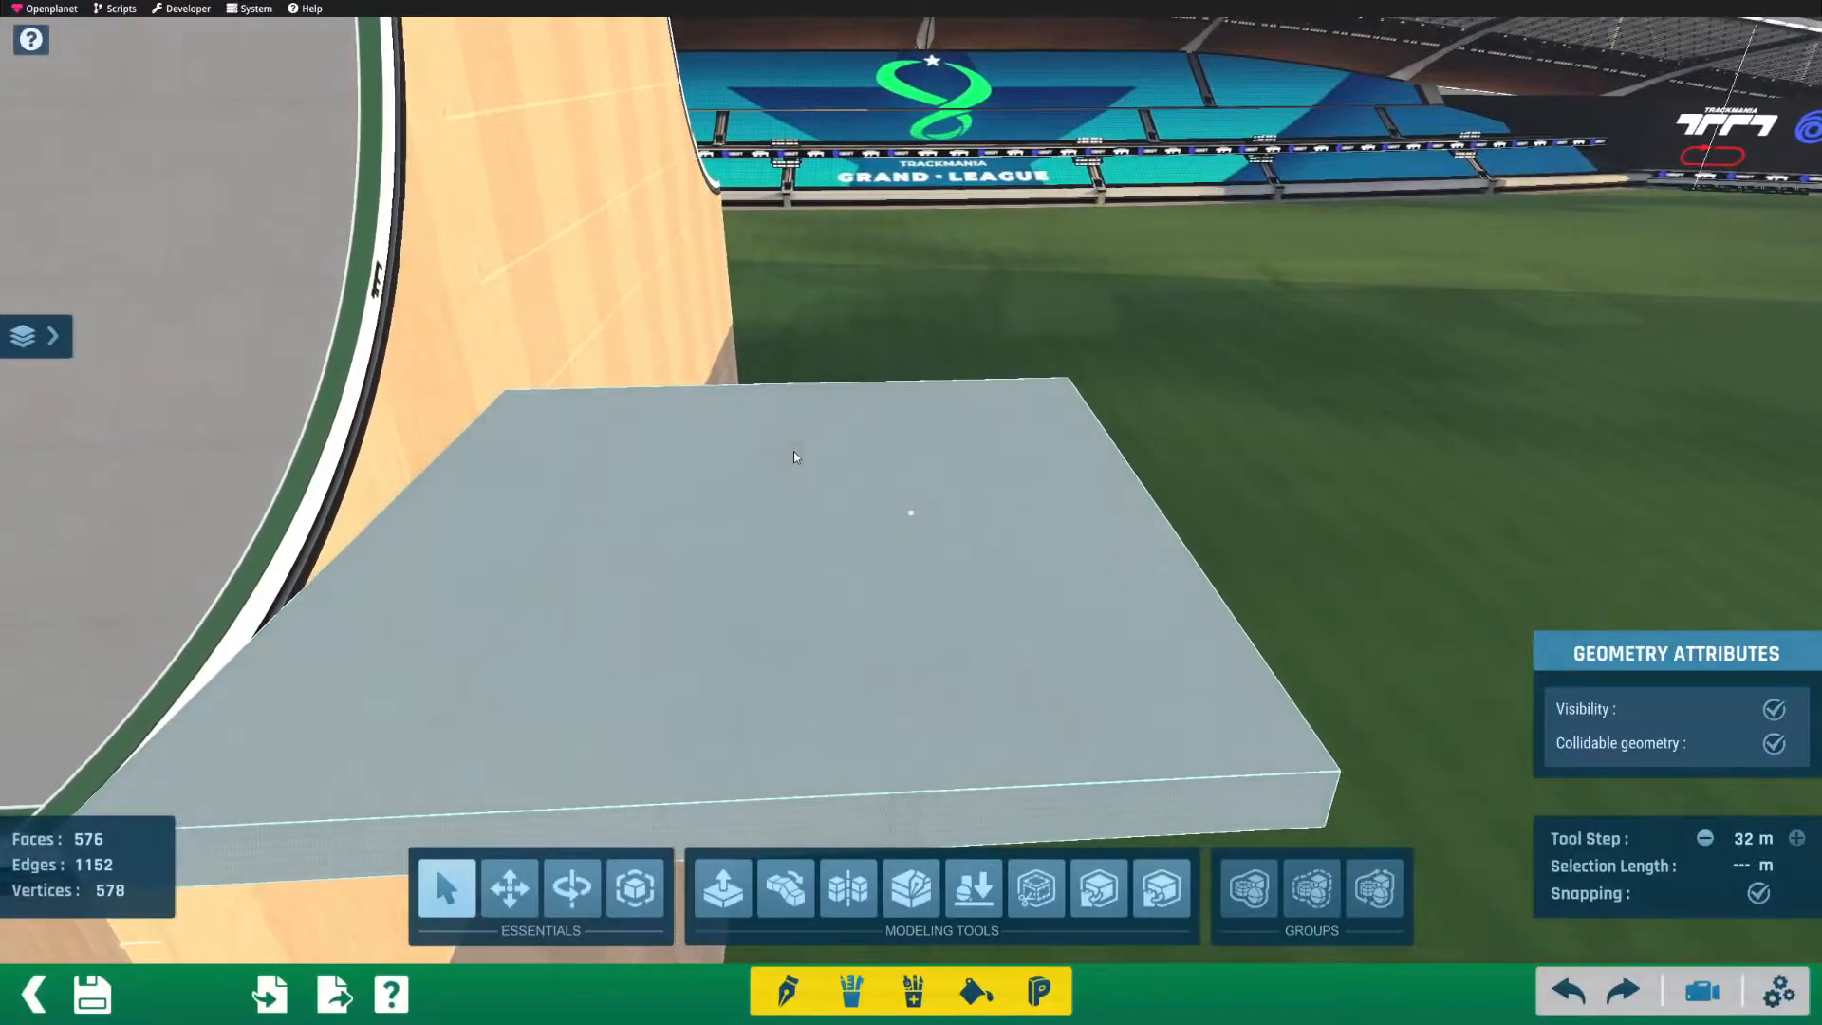
pyautogui.moveTo(774, 535); pyautogui.dragTo(911, 417, button='middle')
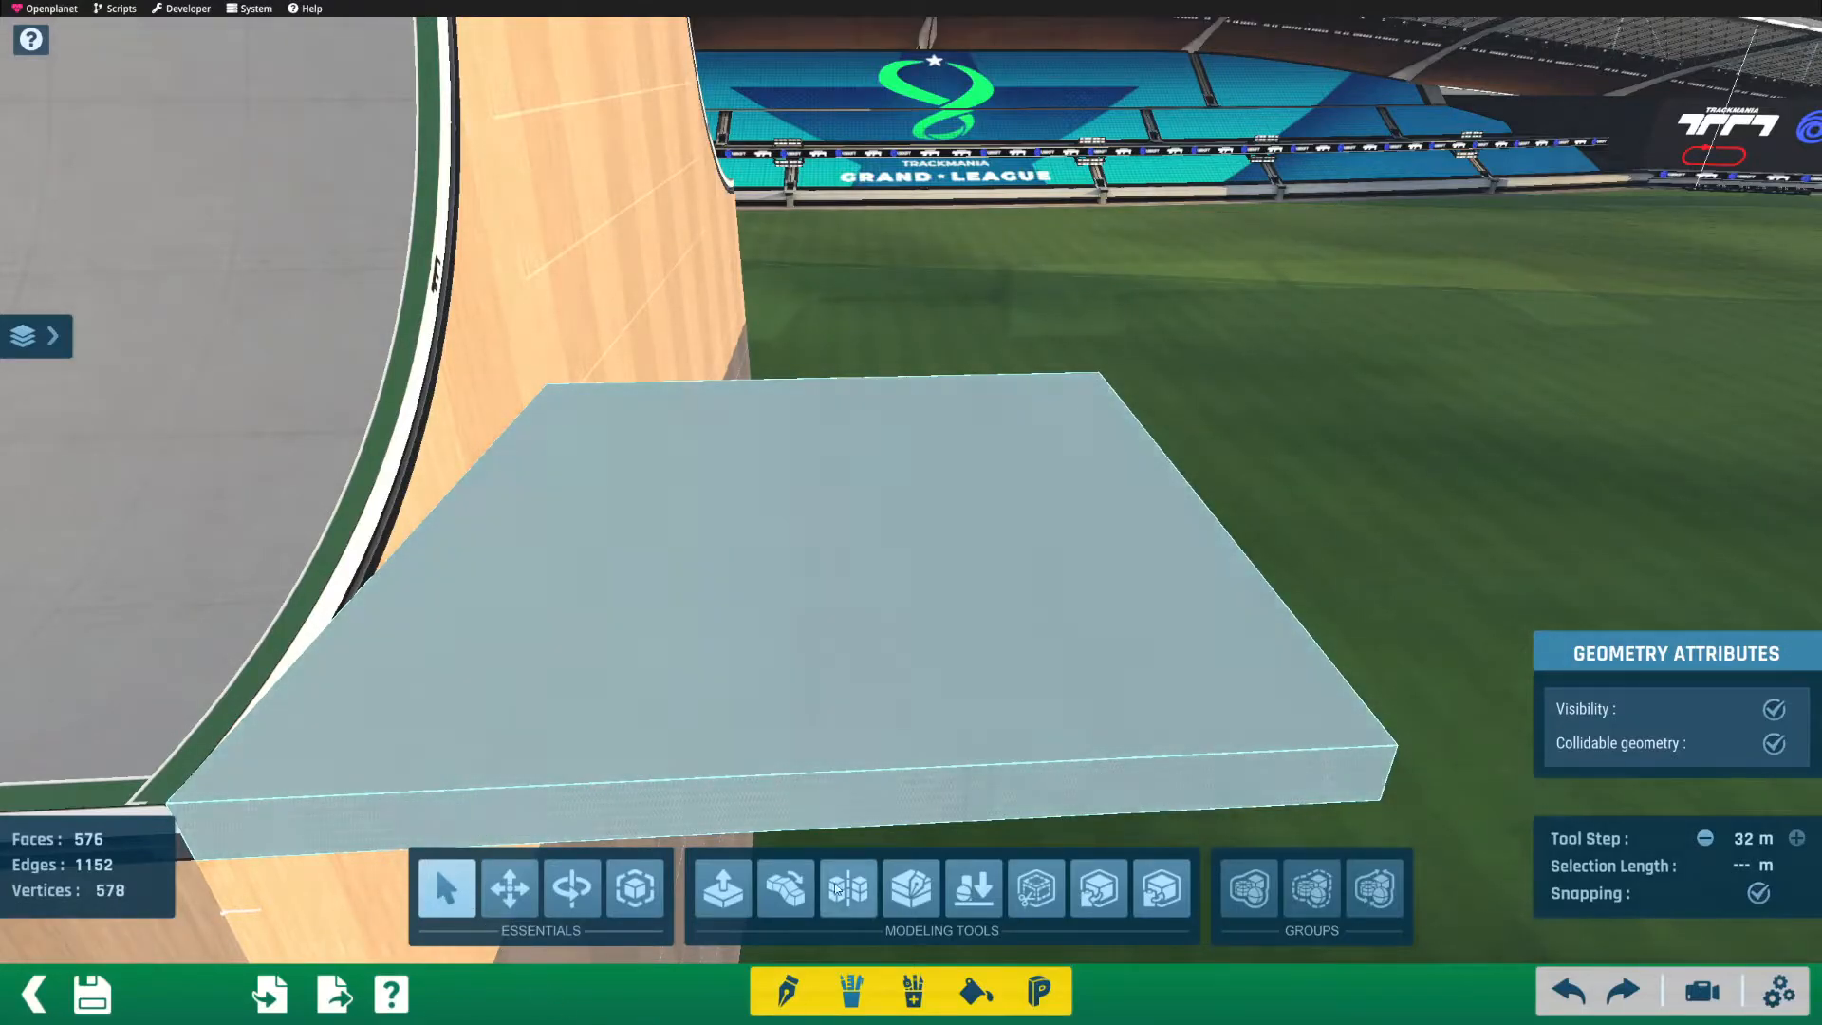
# Step: Extend the slab from its outer edge along the ramp wall with the Deformation tool, using the 32 m step
pyautogui.click(786, 888)
pyautogui.keyDown('alt'); pyautogui.moveTo(634, 501); pyautogui.dragTo(821, 488, button='right'); pyautogui.keyUp('alt')
pyautogui.keyDown('alt'); pyautogui.moveTo(822, 488); pyautogui.dragTo(345, 675); pyautogui.keyUp('alt')
pyautogui.keyDown('alt'); pyautogui.moveTo(345, 675); pyautogui.dragTo(373, 484, button='right'); pyautogui.keyUp('alt')
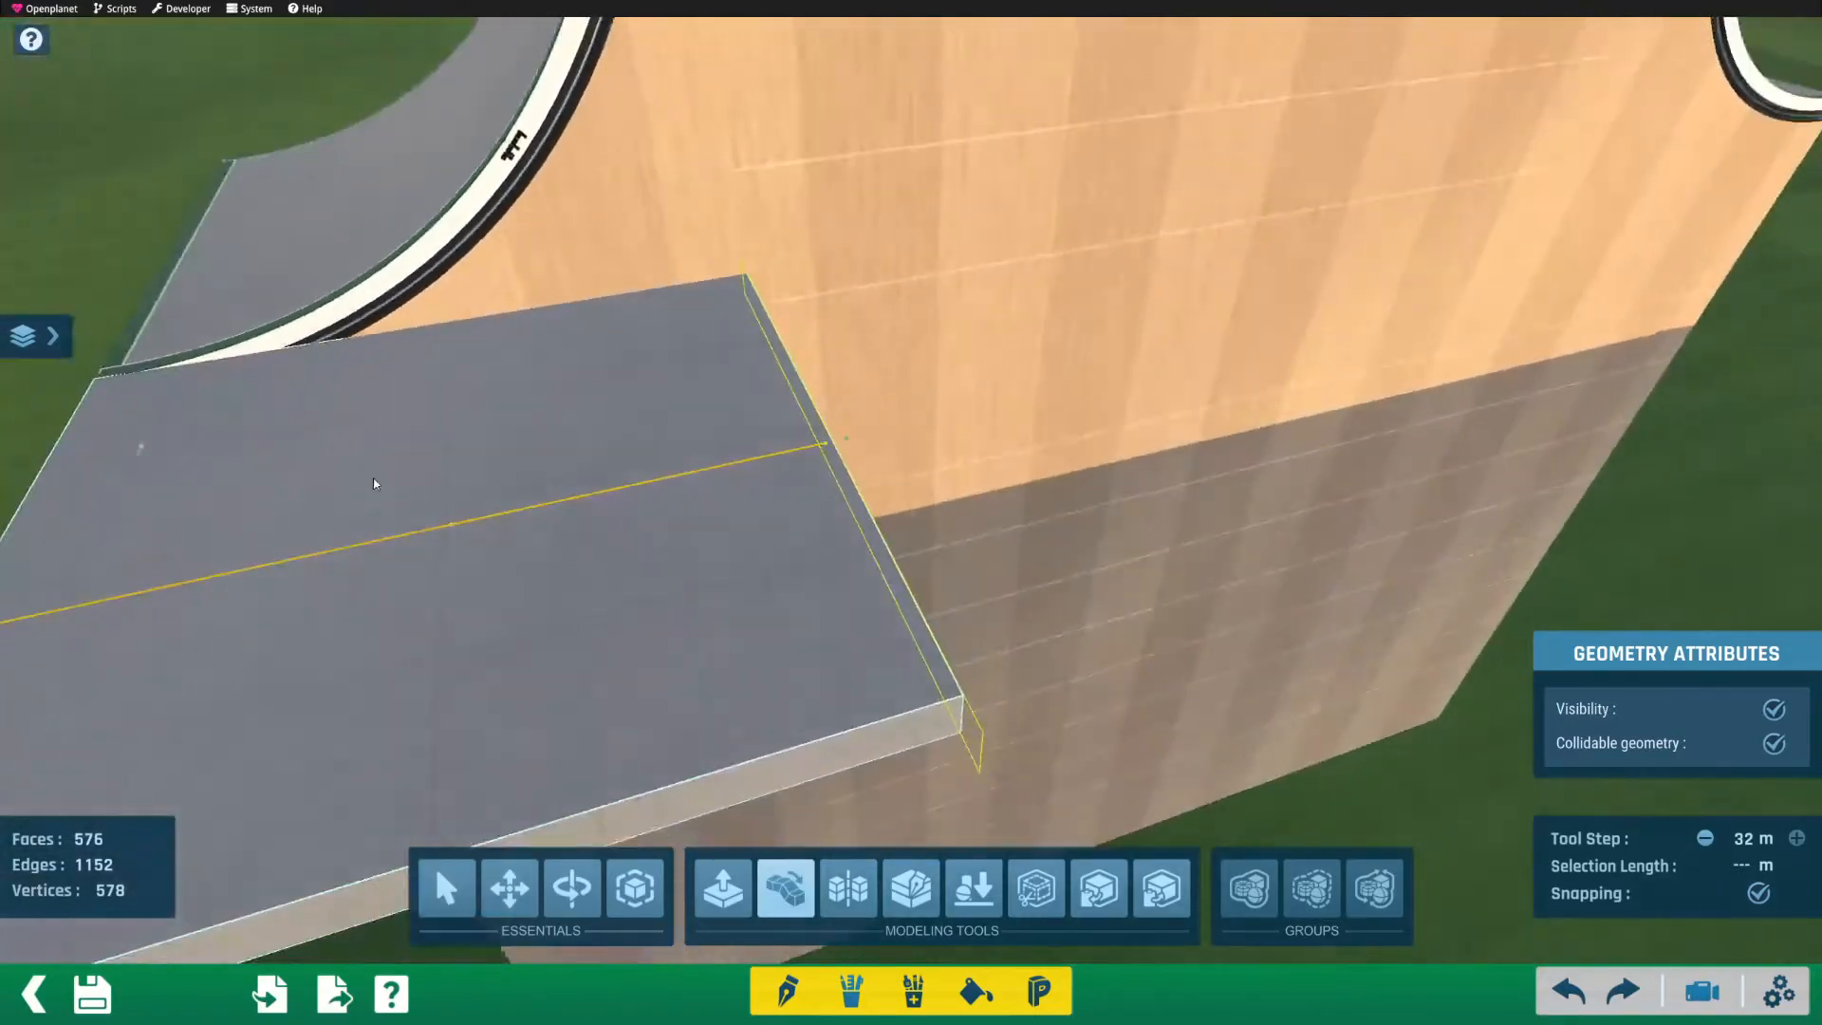
pyautogui.keyDown('alt'); pyautogui.moveTo(373, 484); pyautogui.dragTo(359, 573); pyautogui.keyUp('alt')
pyautogui.moveTo(809, 529); pyautogui.dragTo(1258, 427)
pyautogui.keyDown('alt'); pyautogui.moveTo(911, 513); pyautogui.dragTo(1253, 374, button='right'); pyautogui.keyUp('alt')
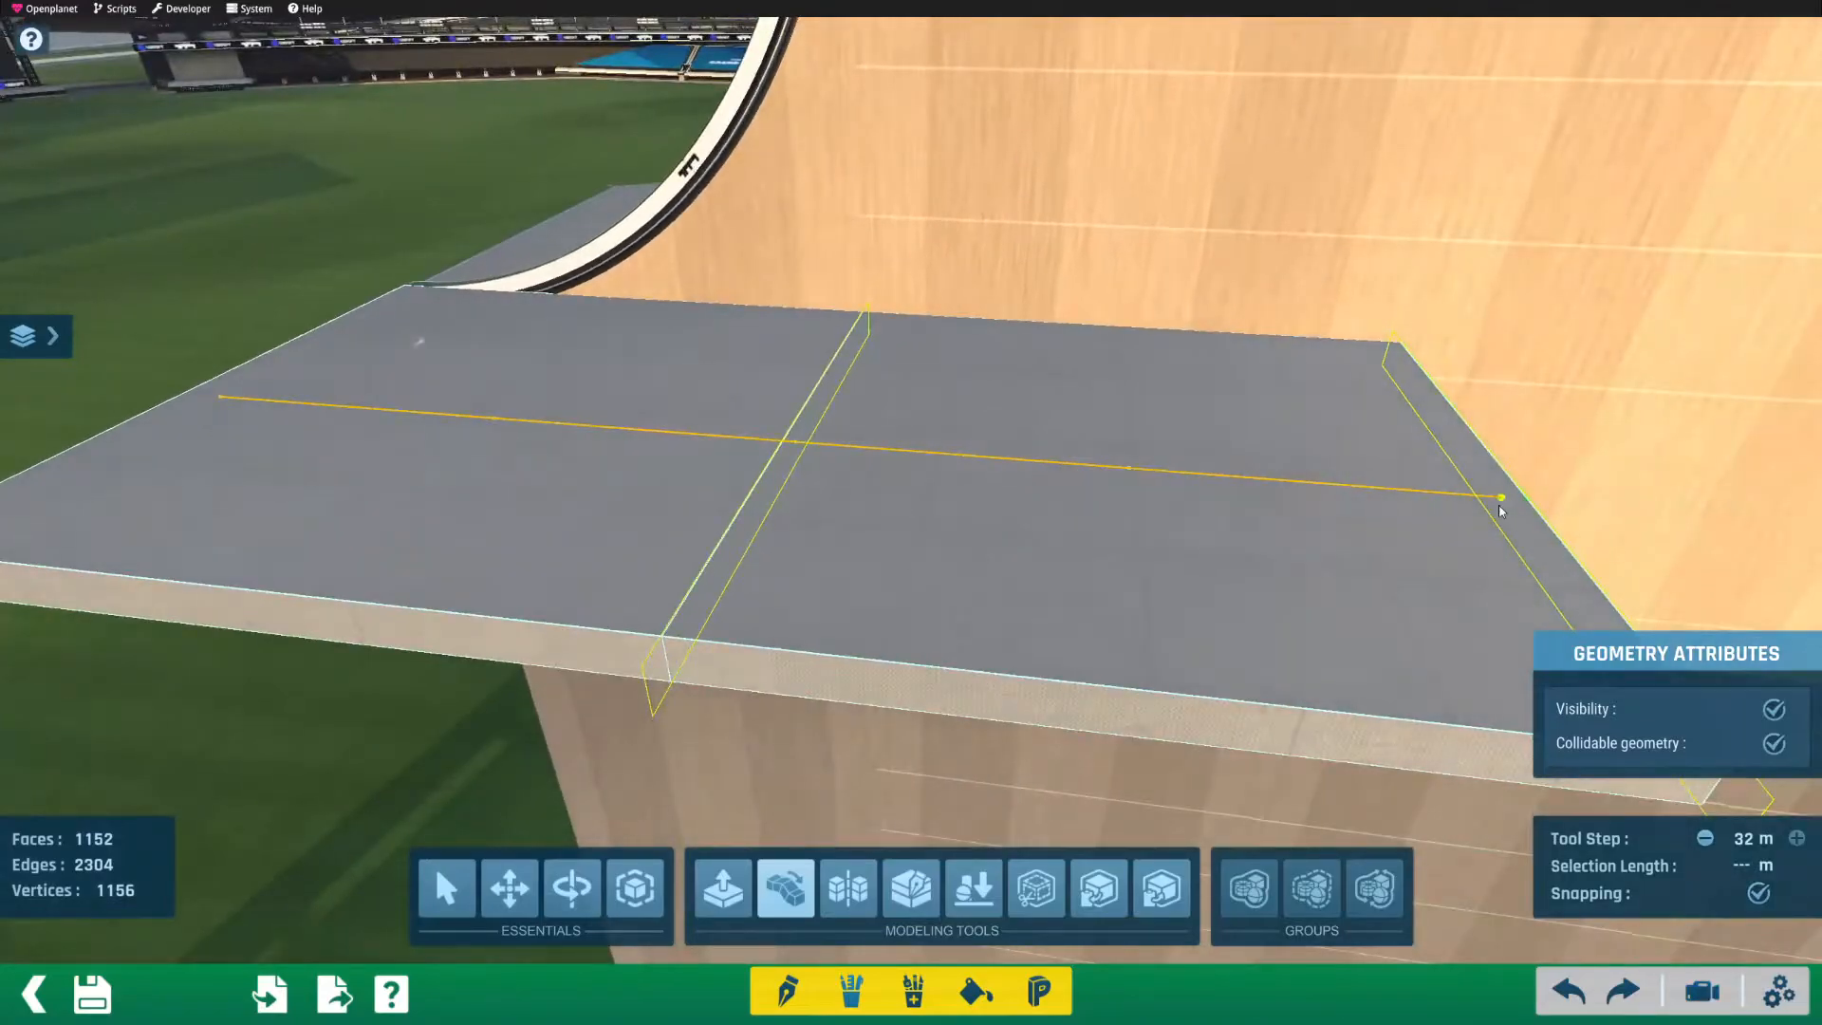
pyautogui.moveTo(1594, 209); pyautogui.dragTo(1675, 126)
# Step: Undo the slab's Deformation extension and view the single slab beside the ramp wall
pyautogui.keyDown('alt'); pyautogui.moveTo(1243, 256); pyautogui.dragTo(1151, 329, button='right'); pyautogui.keyUp('alt')
pyautogui.keyDown('alt'); pyautogui.moveTo(1151, 330); pyautogui.dragTo(1175, 351); pyautogui.keyUp('alt')
pyautogui.keyDown('alt'); pyautogui.moveTo(1175, 350); pyautogui.dragTo(781, 434, button='right'); pyautogui.keyUp('alt')
pyautogui.hotkey('ctrl', 'z')
pyautogui.hotkey('ctrl', 'z')
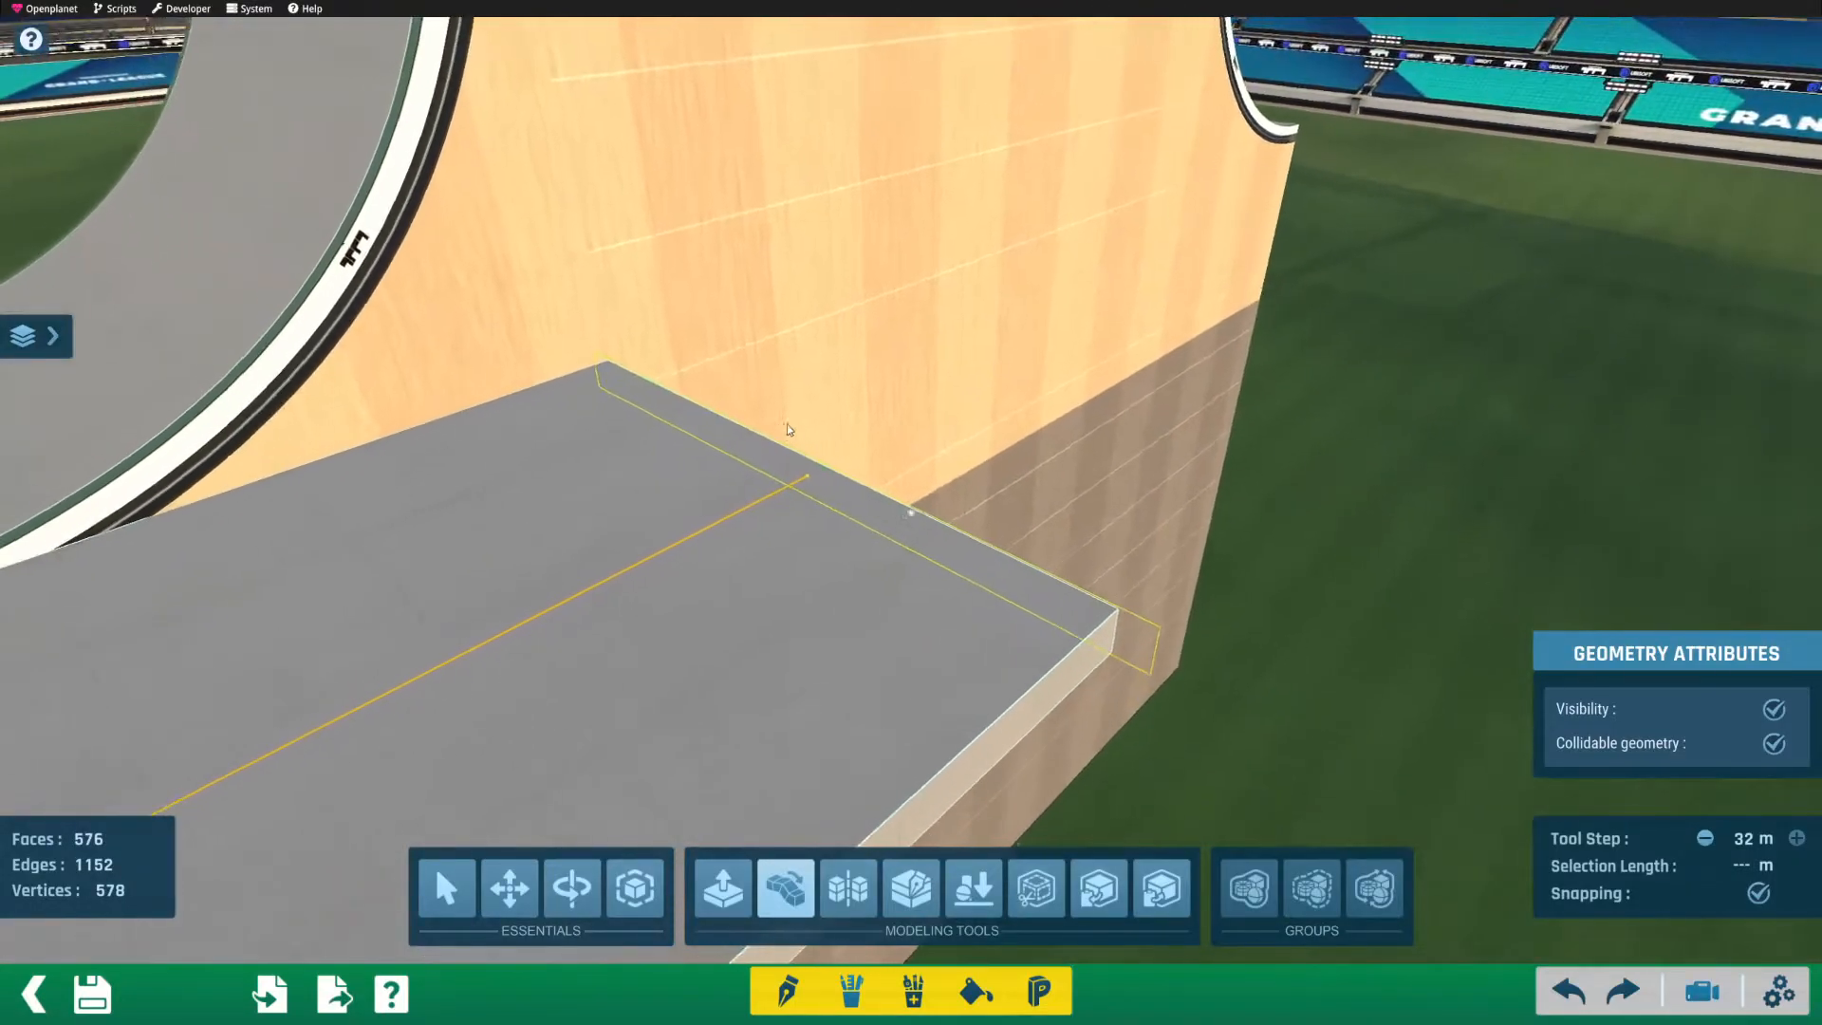
pyautogui.keyDown('alt'); pyautogui.moveTo(782, 434); pyautogui.dragTo(956, 370); pyautogui.keyUp('alt')
pyautogui.keyDown('alt'); pyautogui.moveTo(955, 371); pyautogui.dragTo(814, 333, button='right'); pyautogui.keyUp('alt')
pyautogui.keyDown('alt'); pyautogui.moveTo(813, 333); pyautogui.dragTo(777, 462); pyautogui.keyUp('alt')
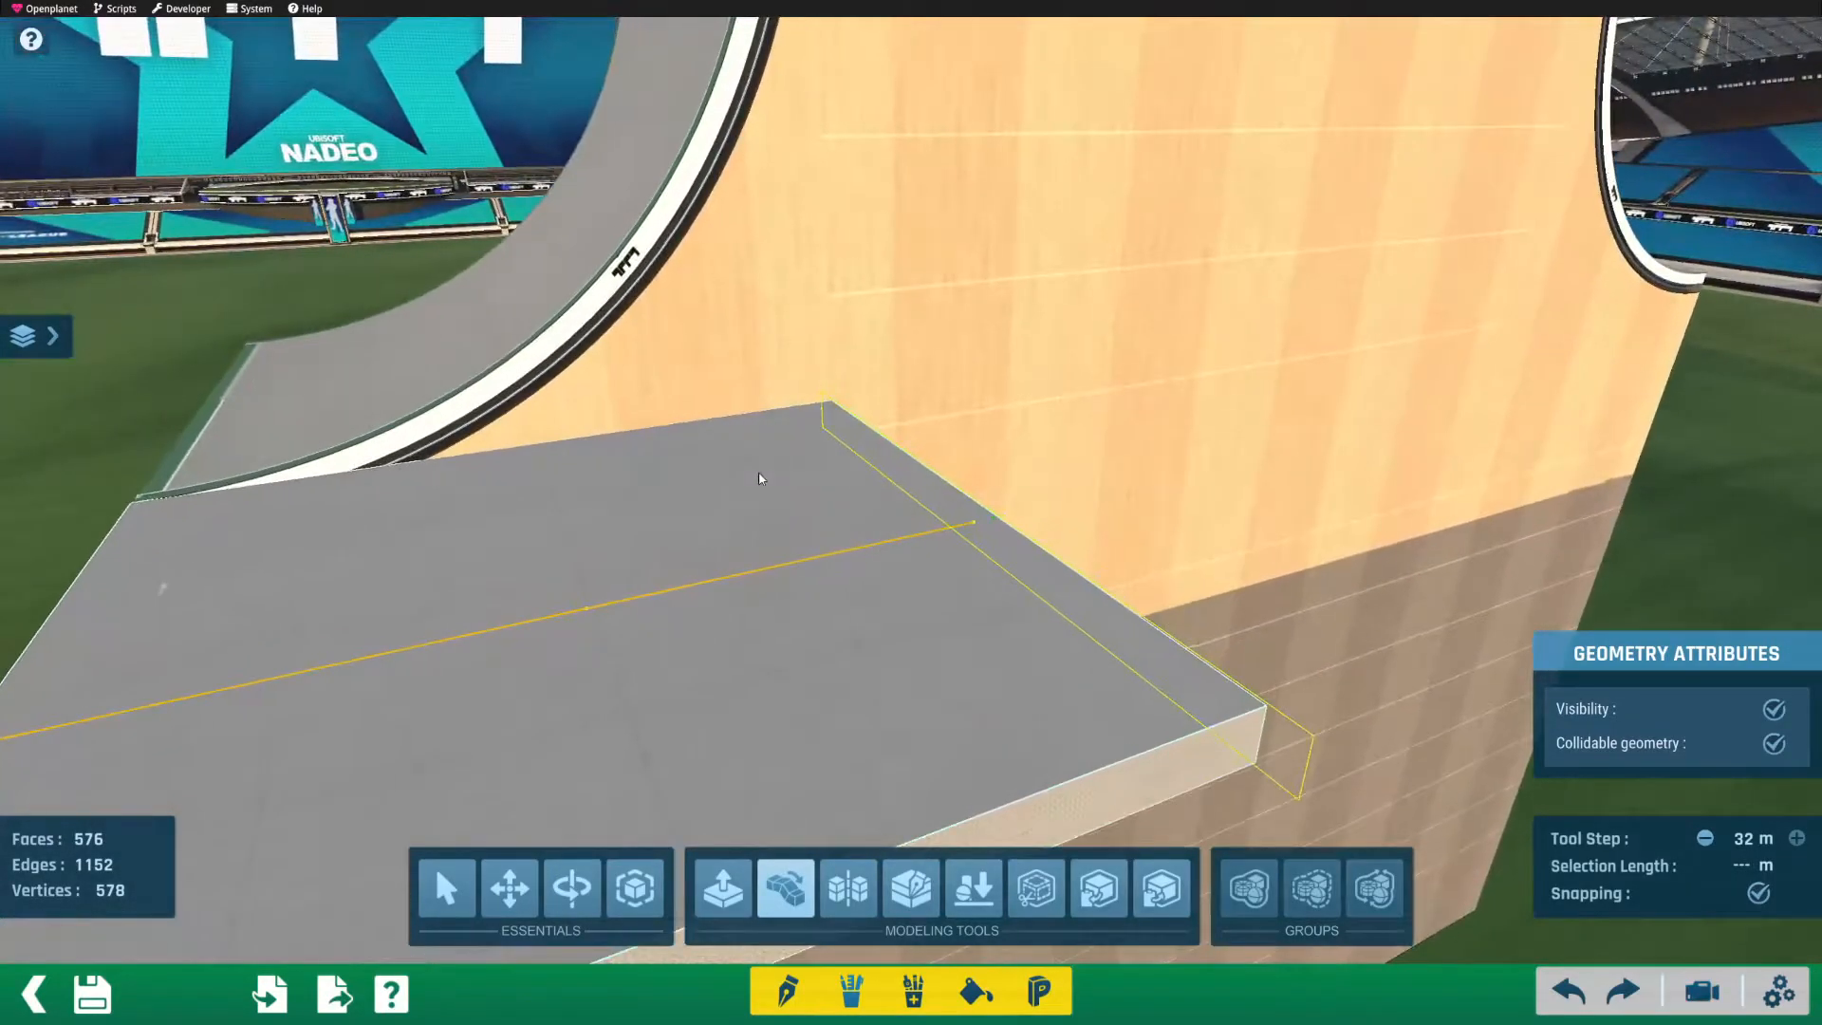
# Step: Redo the slab's Deformation extension along the ramp wall to compare it with the single slab
pyautogui.hotkey('ctrl', 'y')
pyautogui.hotkey('ctrl', 'y')
pyautogui.keyDown('alt'); pyautogui.moveTo(1257, 398); pyautogui.dragTo(1079, 373, button='right'); pyautogui.keyUp('alt')
pyautogui.hotkey('ctrl', 'z')
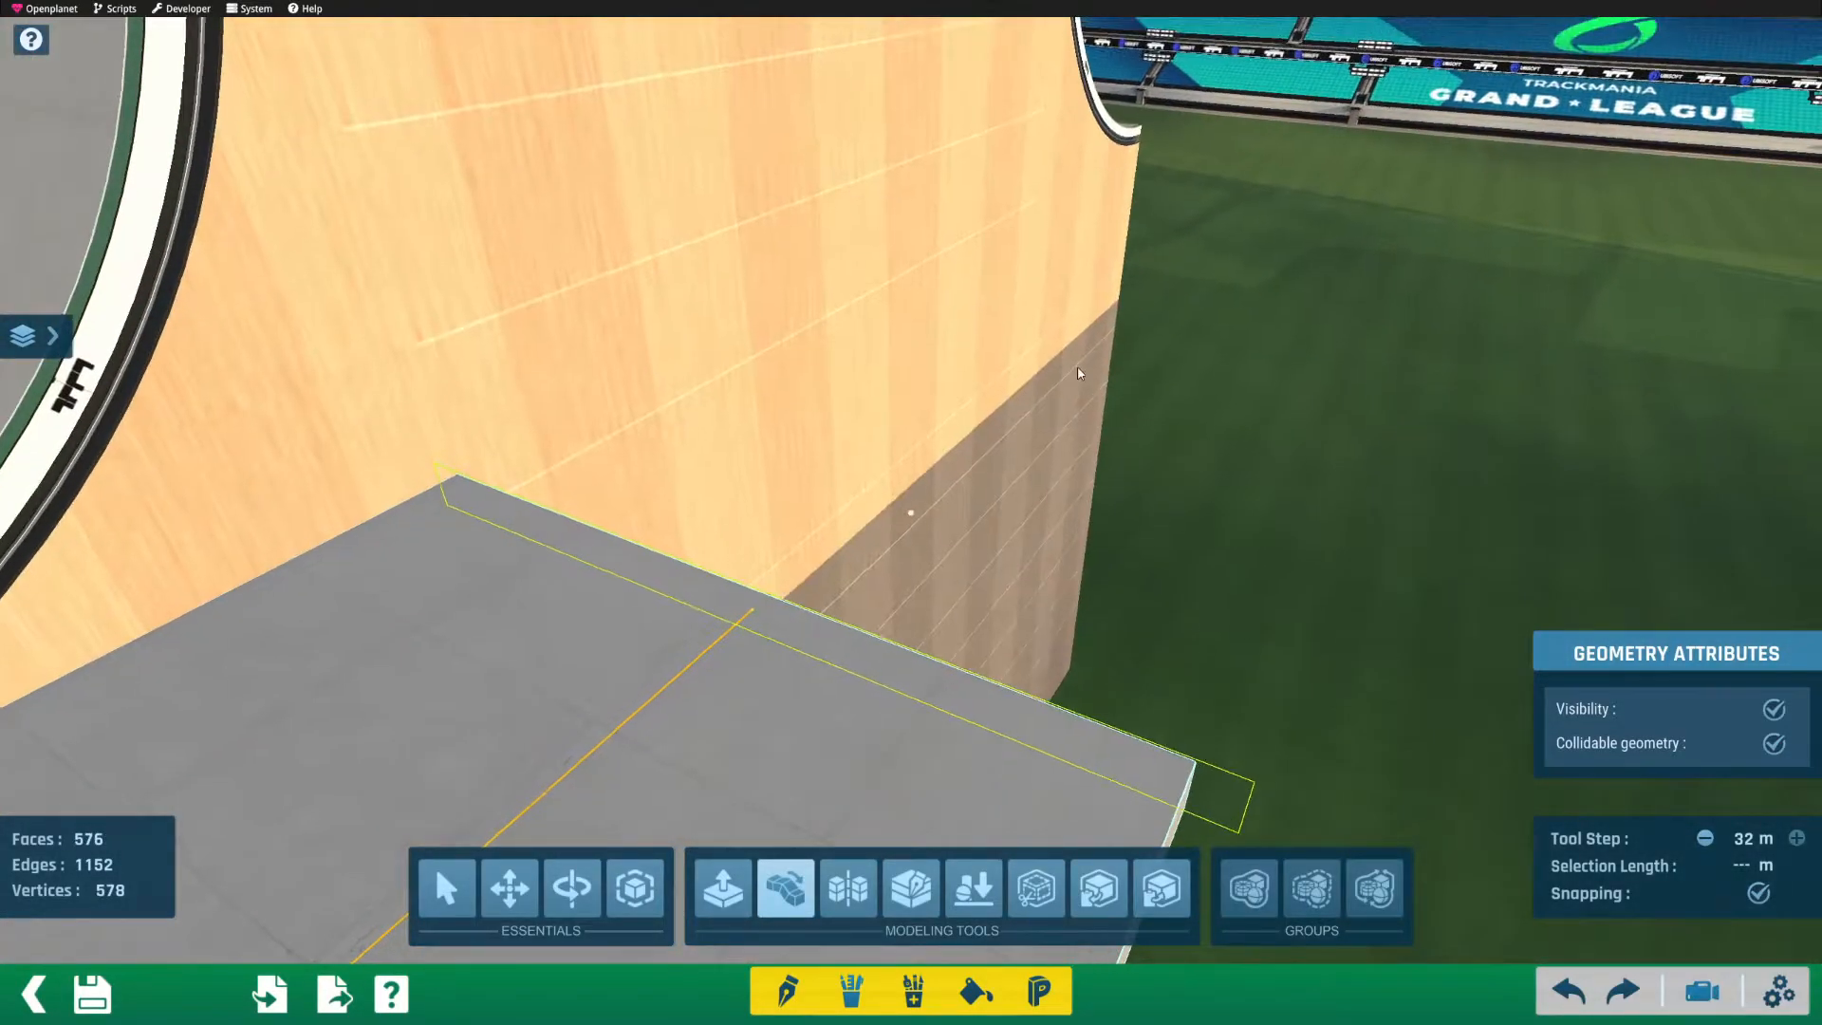
pyautogui.scroll(-1, 713, 512)
pyautogui.hotkey('ctrl', 'y')
pyautogui.hotkey('ctrl', 'y')
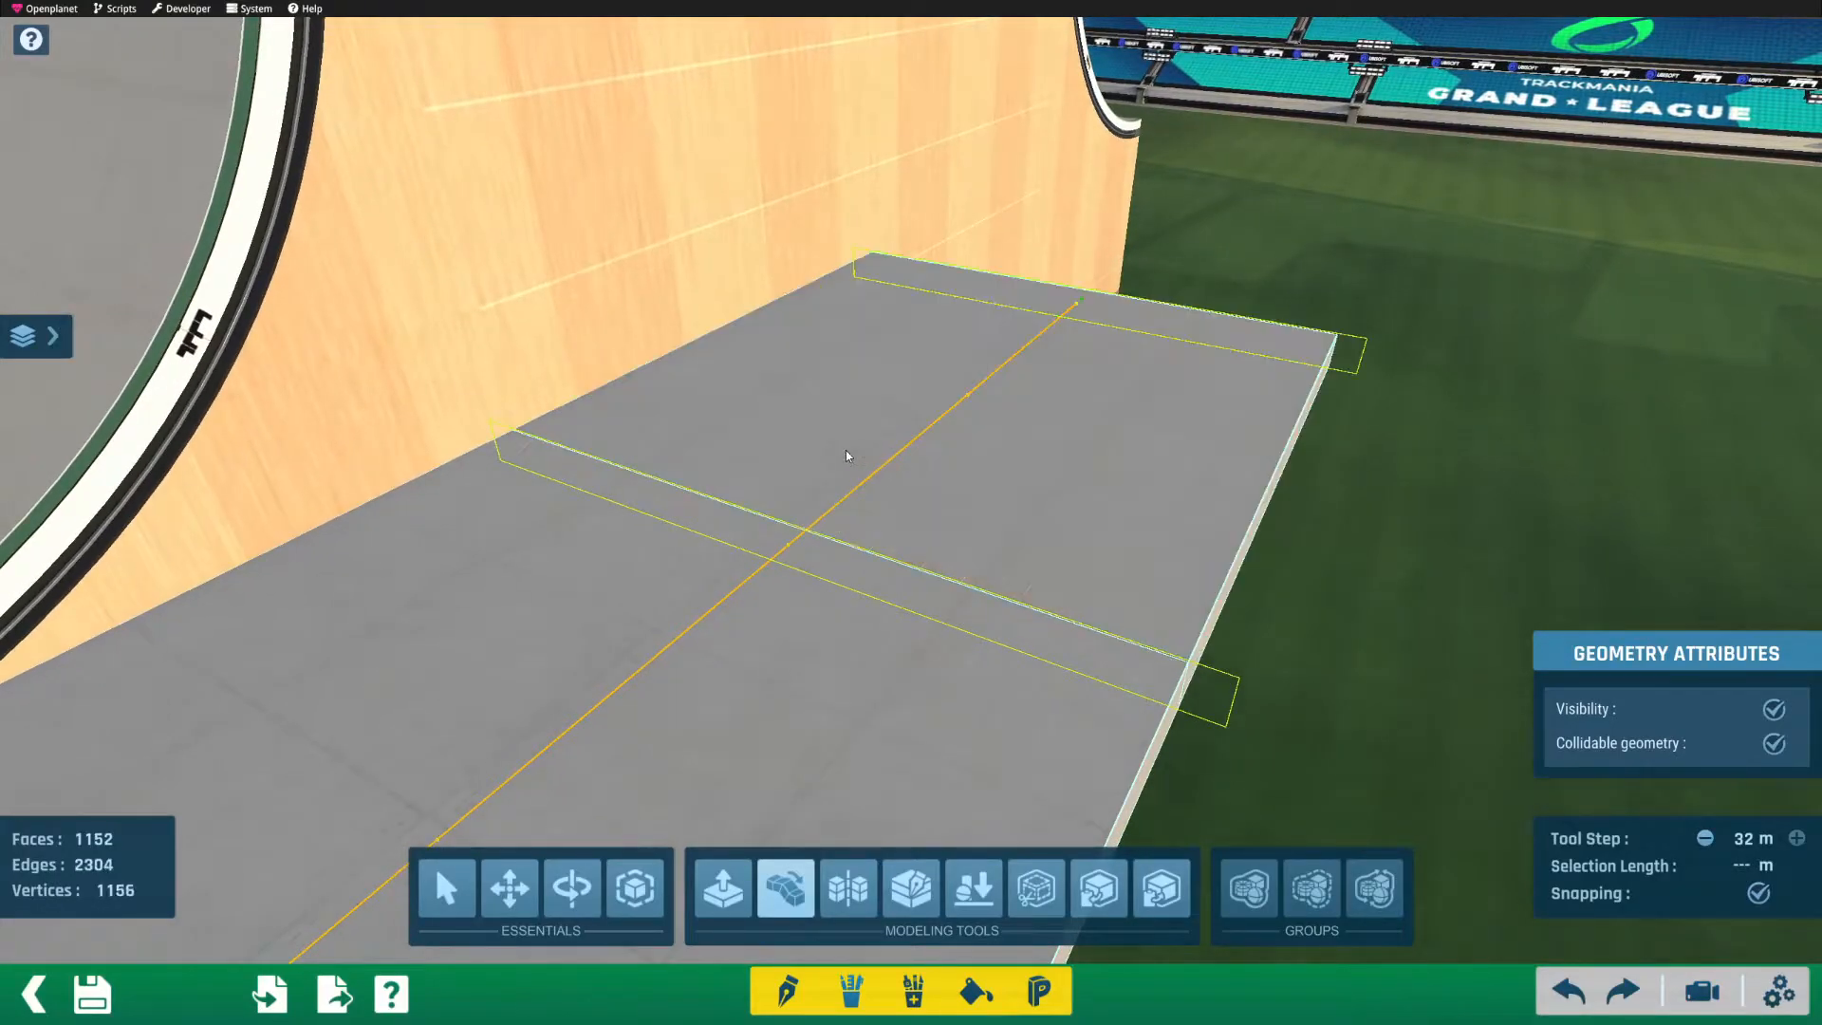
# Step: Leave the Deformation tool for the Selection tool and undo the added slab segment
pyautogui.keyDown('alt'); pyautogui.moveTo(851, 455); pyautogui.dragTo(828, 452, button='right'); pyautogui.keyUp('alt')
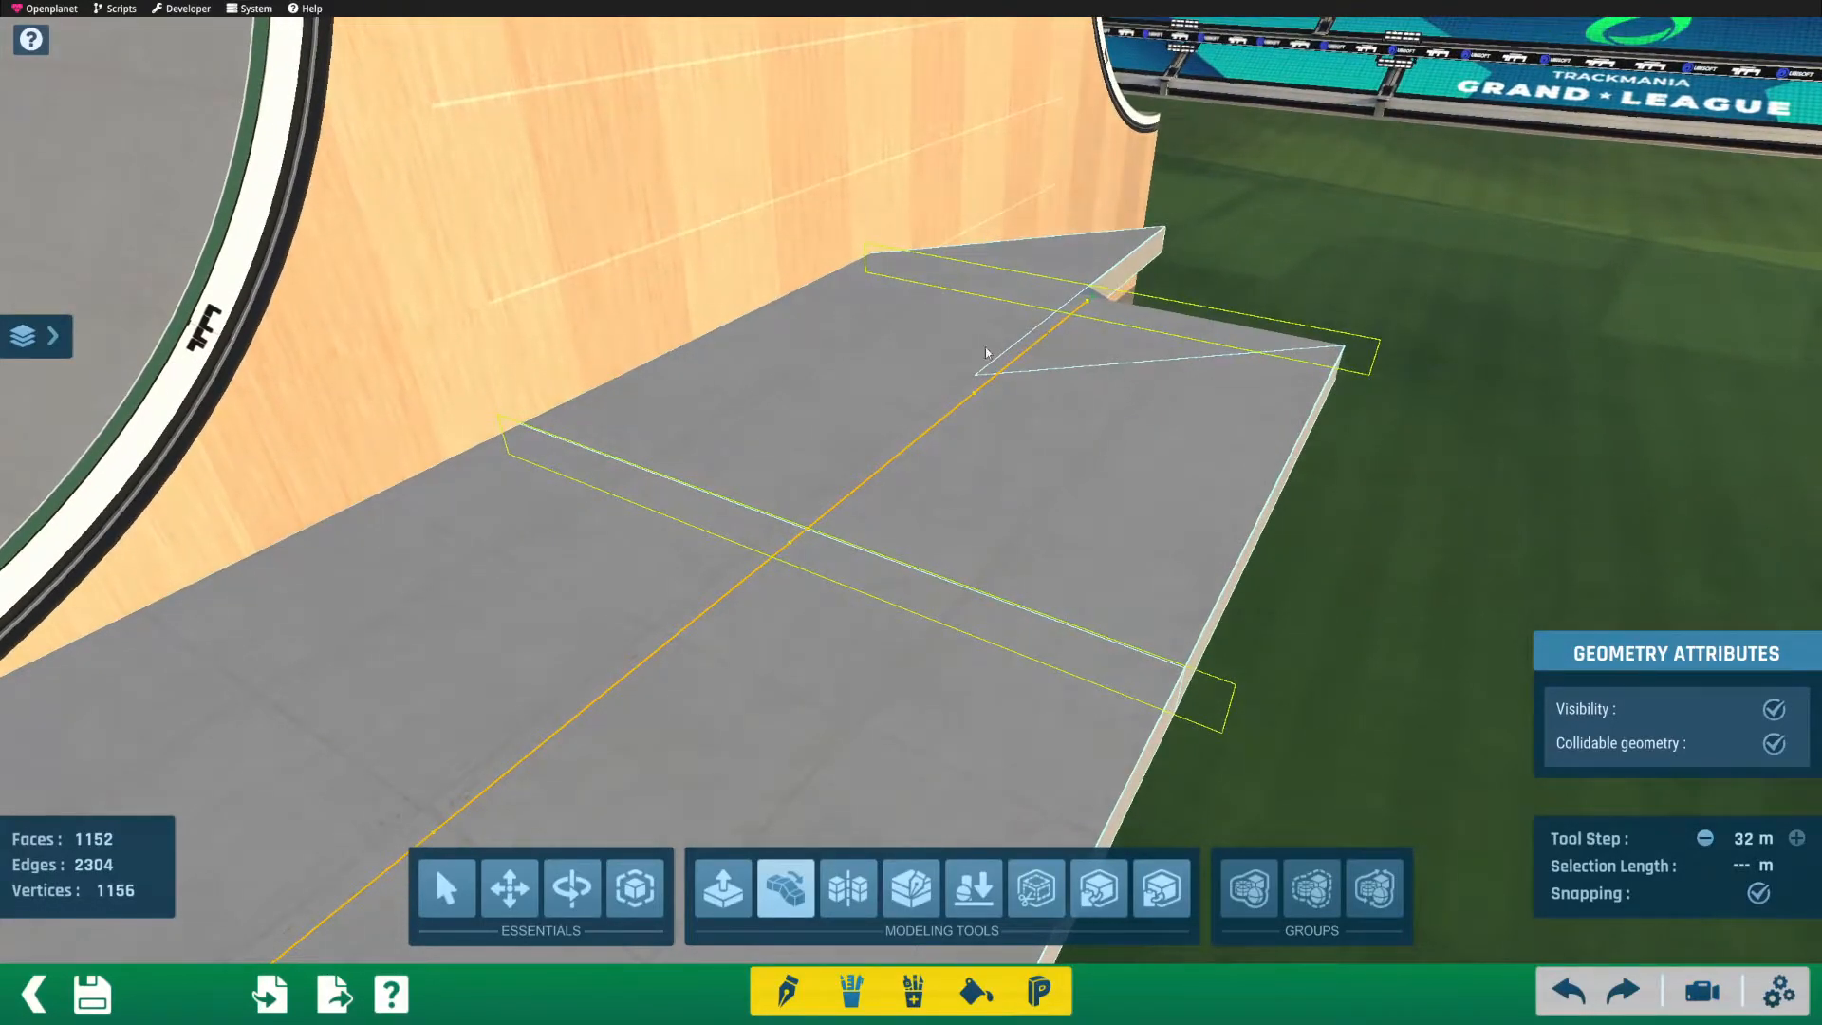
pyautogui.click(447, 888)
pyautogui.keyDown('alt'); pyautogui.moveTo(449, 568); pyautogui.dragTo(582, 300); pyautogui.keyUp('alt')
pyautogui.hotkey('ctrl', 'z')
pyautogui.hotkey('ctrl', 'z')
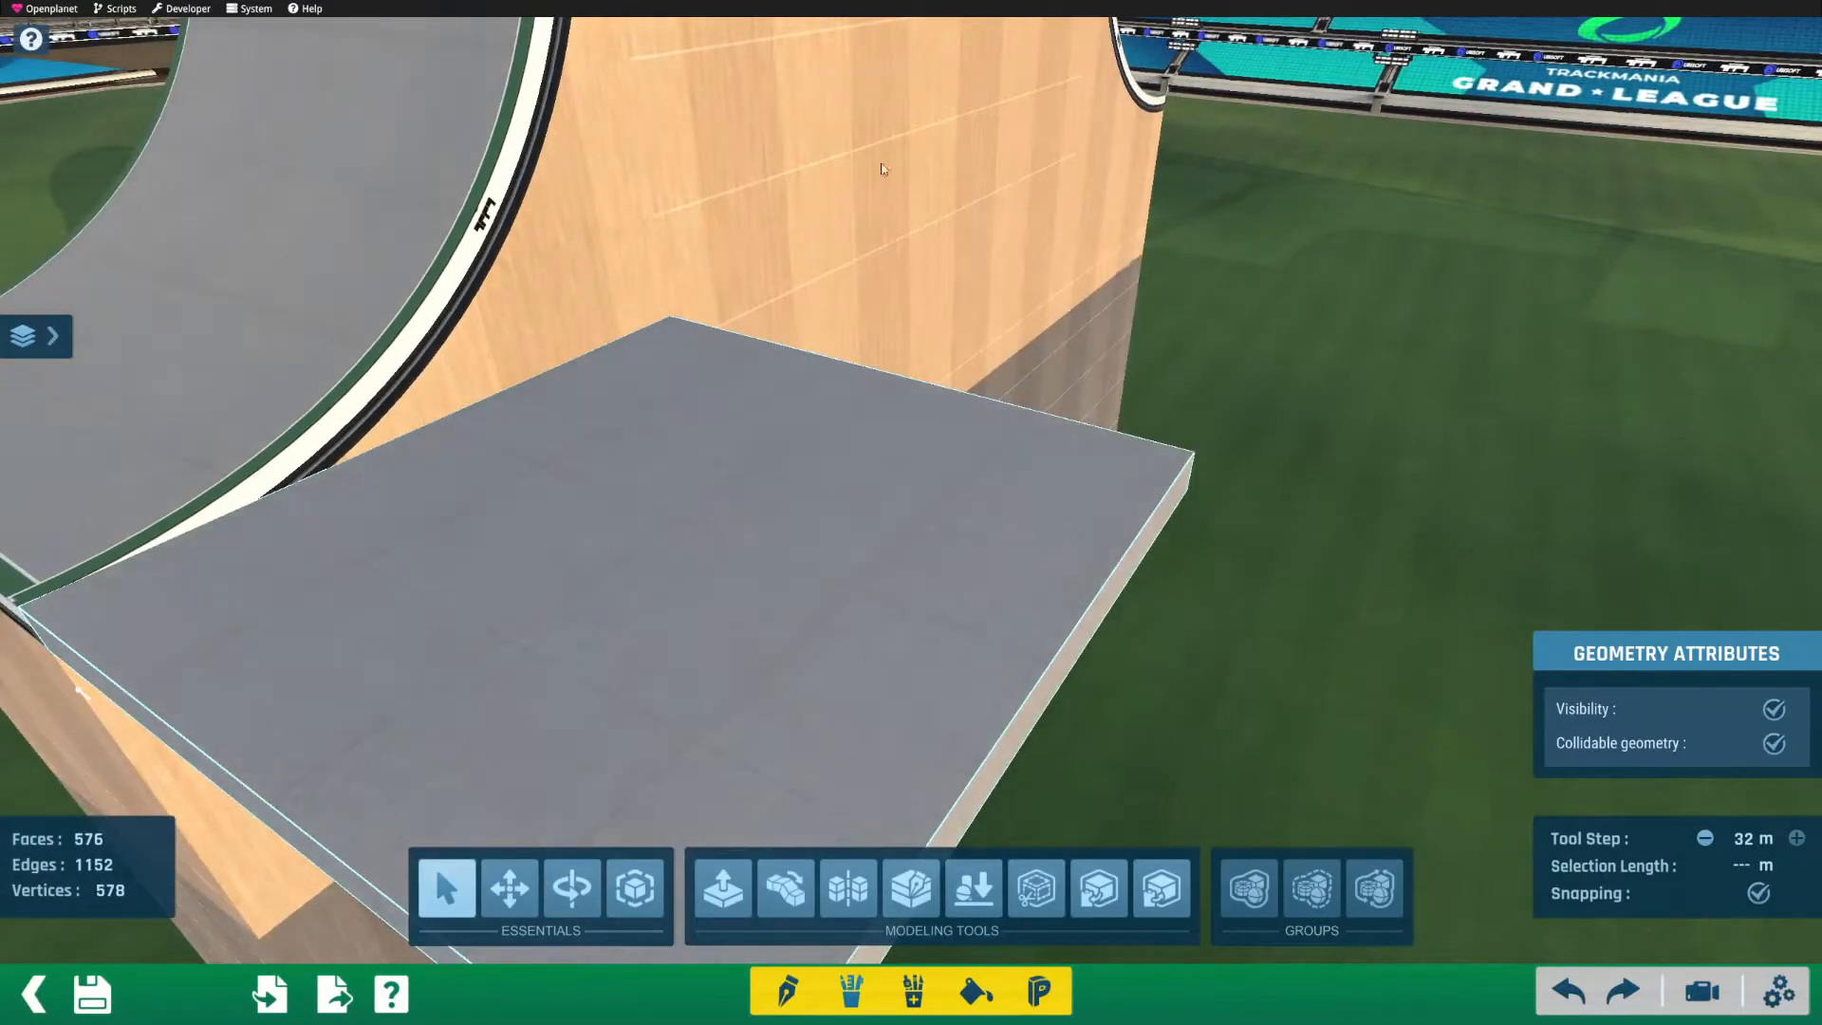
# Step: Examine the single slab's edges and the open space along the ramp wall from several angles
pyautogui.keyDown('alt'); pyautogui.moveTo(1166, 240); pyautogui.dragTo(1140, 245, button='right'); pyautogui.keyUp('alt')
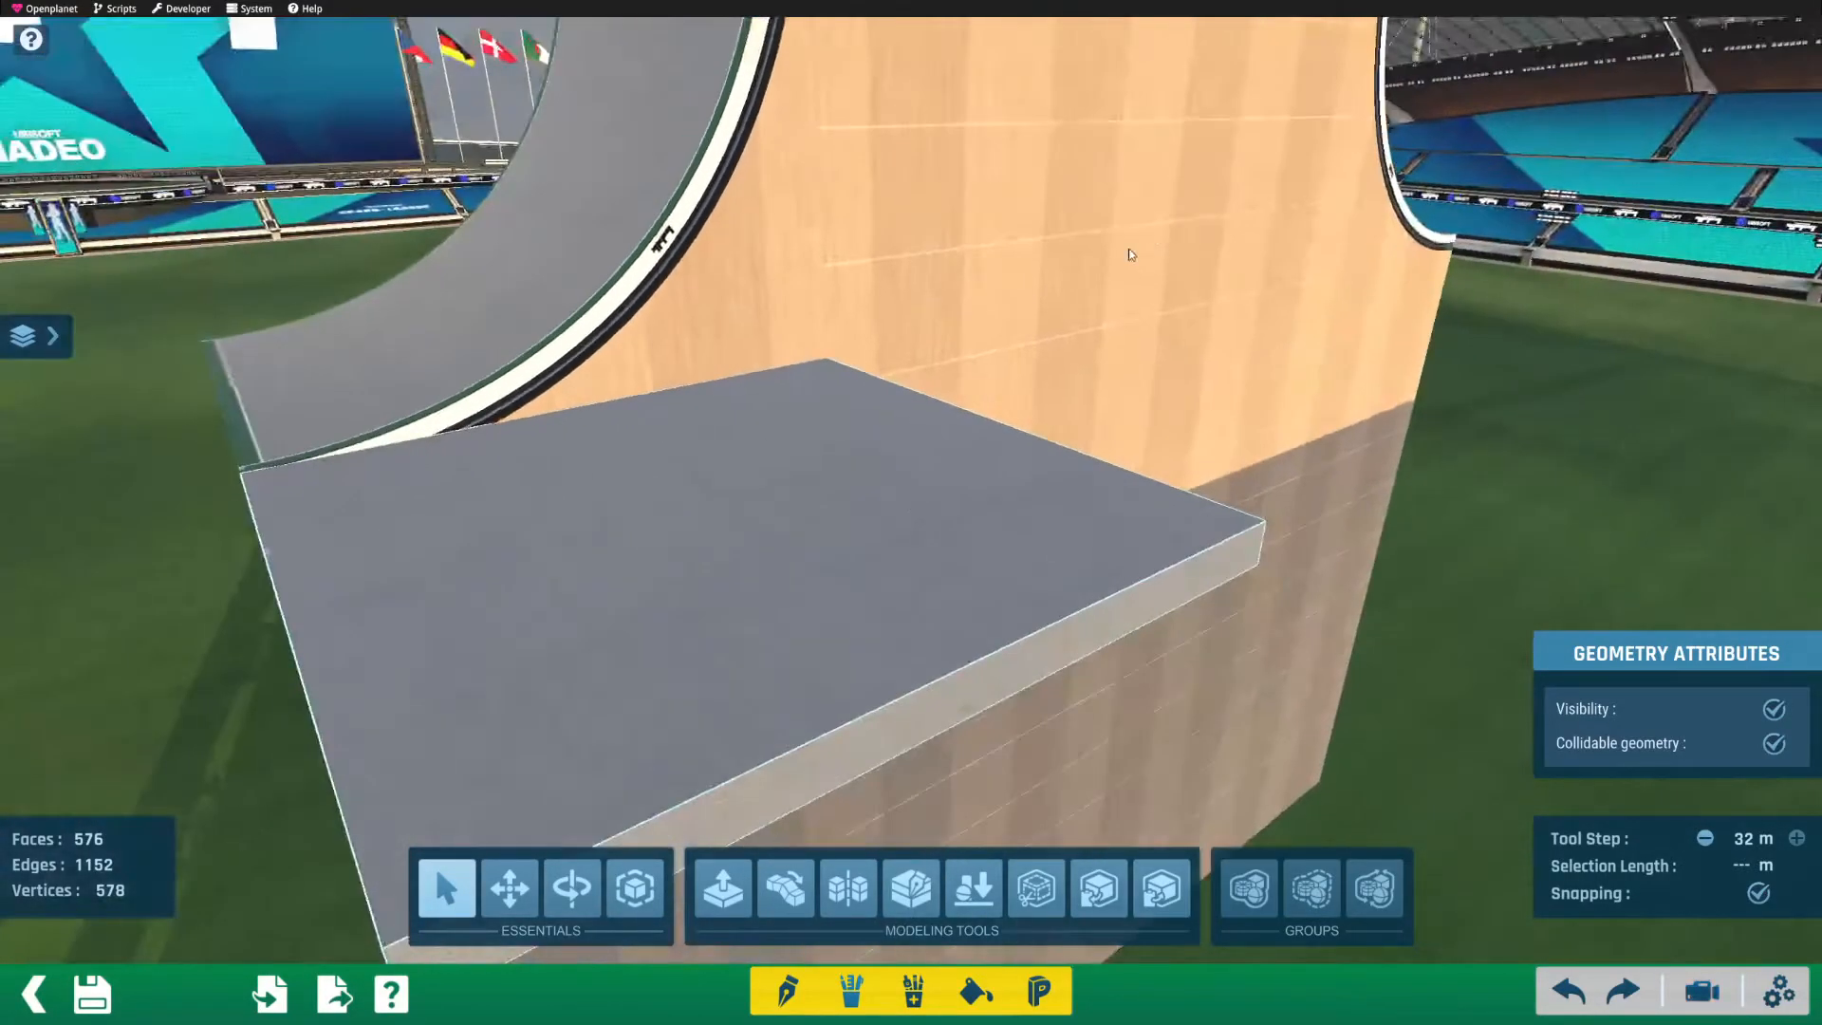
pyautogui.keyDown('alt'); pyautogui.moveTo(1245, 313); pyautogui.dragTo(517, 498); pyautogui.keyUp('alt')
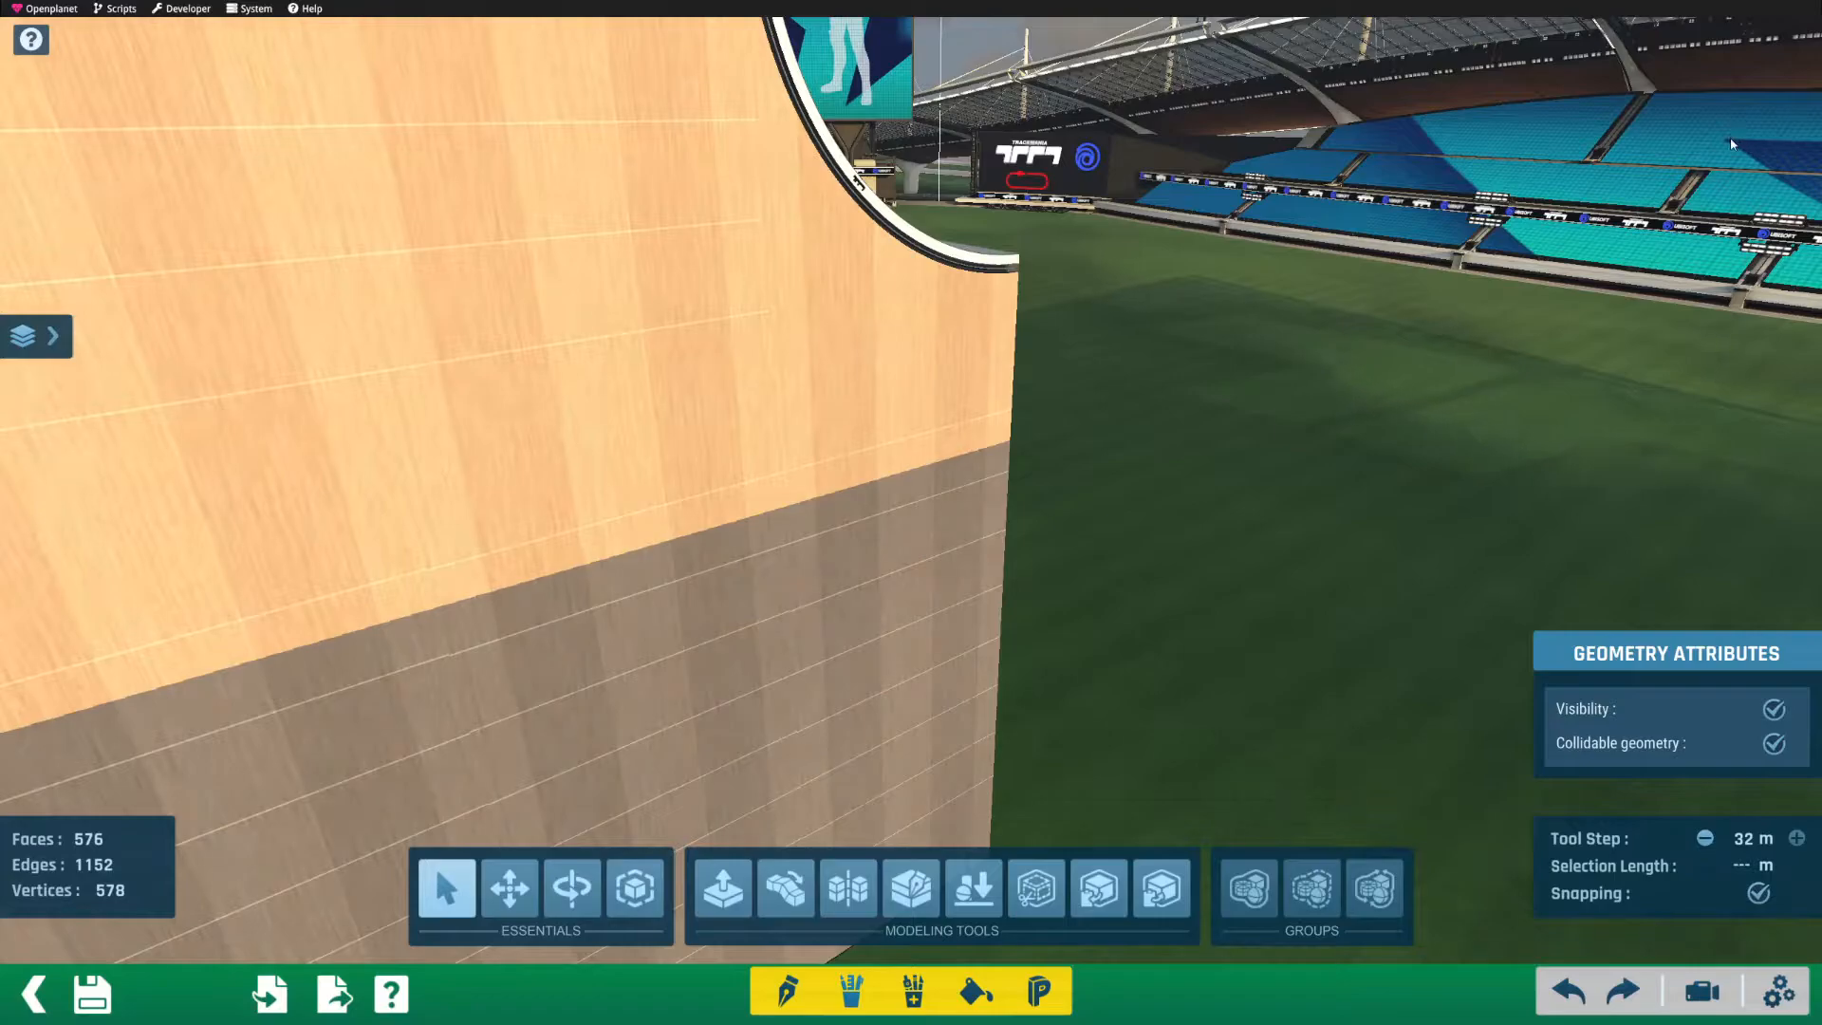
pyautogui.keyDown('alt'); pyautogui.moveTo(524, 405); pyautogui.dragTo(1425, 195); pyautogui.keyUp('alt')
pyautogui.keyDown('alt'); pyautogui.moveTo(543, 484); pyautogui.dragTo(1233, 553); pyautogui.keyUp('alt')
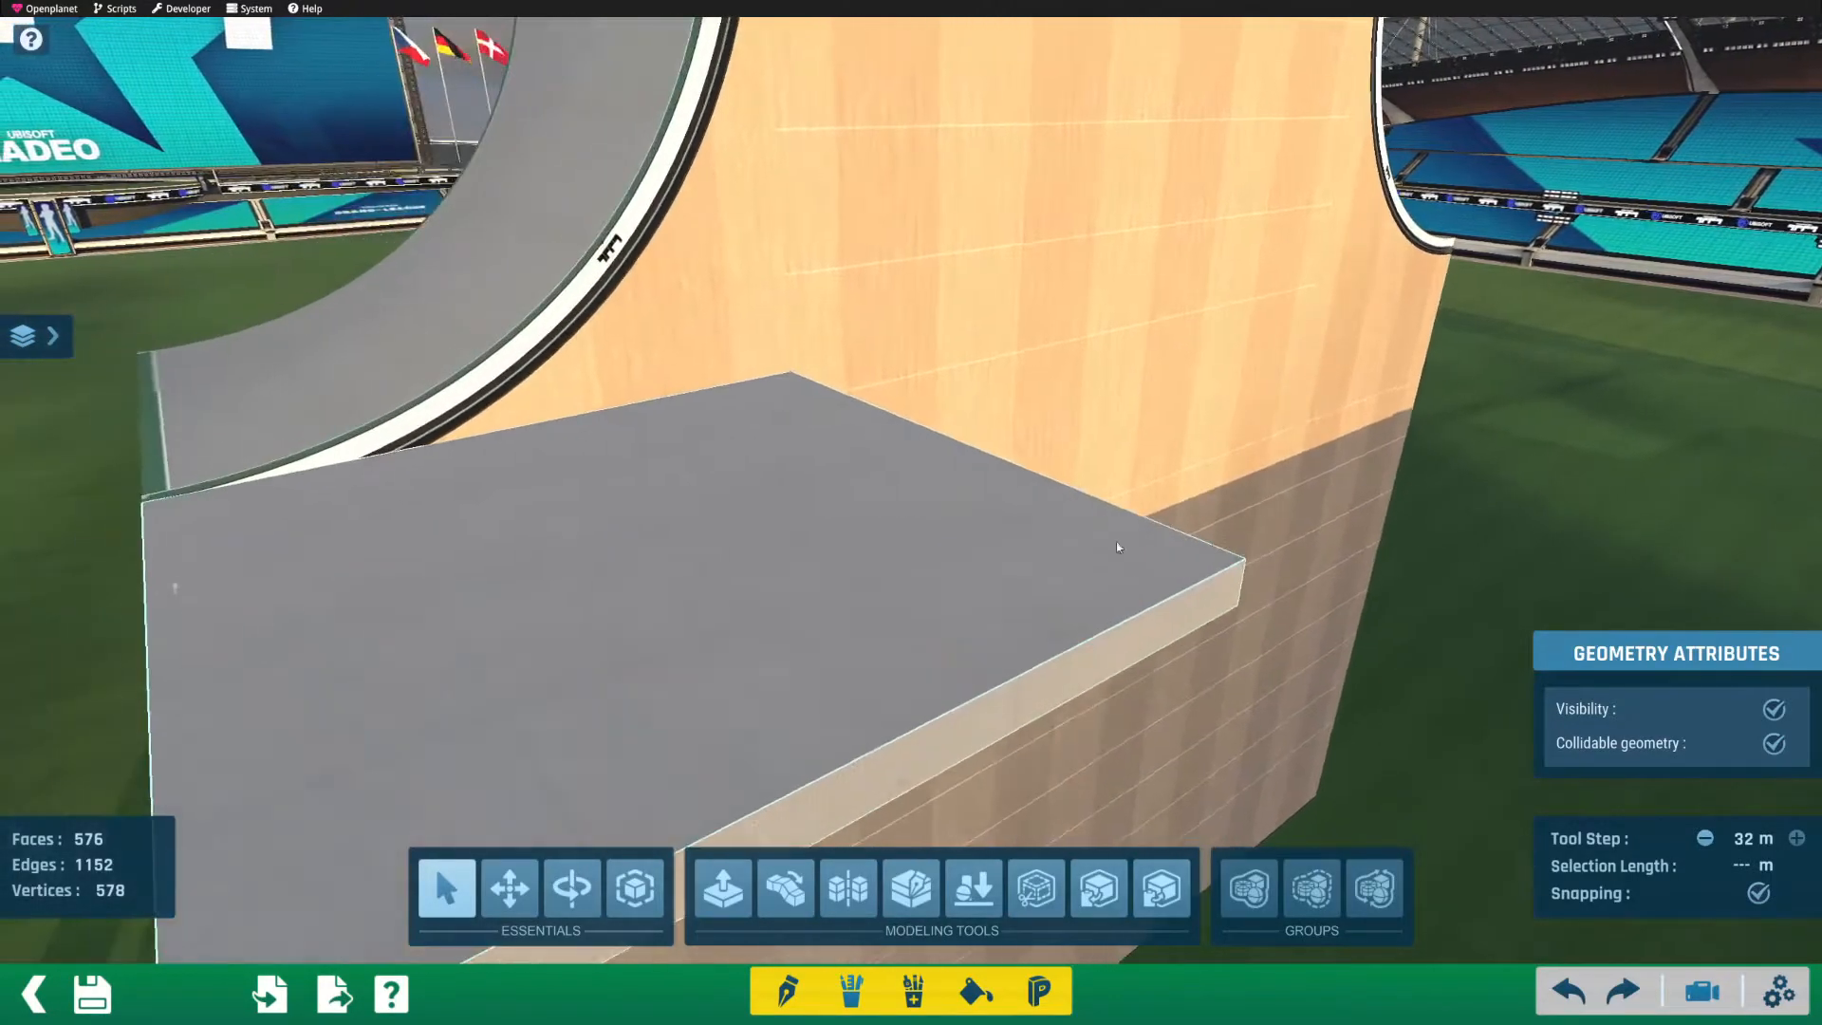
pyautogui.keyDown('alt'); pyautogui.moveTo(1233, 553); pyautogui.dragTo(882, 537, button='right'); pyautogui.keyUp('alt')
pyautogui.keyDown('alt'); pyautogui.moveTo(883, 537); pyautogui.dragTo(892, 493); pyautogui.keyUp('alt')
pyautogui.keyDown('alt'); pyautogui.moveTo(892, 493); pyautogui.dragTo(1030, 518, button='right'); pyautogui.keyUp('alt')
pyautogui.keyDown('alt'); pyautogui.moveTo(1030, 518); pyautogui.dragTo(1208, 509); pyautogui.keyUp('alt')
pyautogui.keyDown('alt'); pyautogui.moveTo(1208, 509); pyautogui.dragTo(1395, 464, button='right'); pyautogui.keyUp('alt')
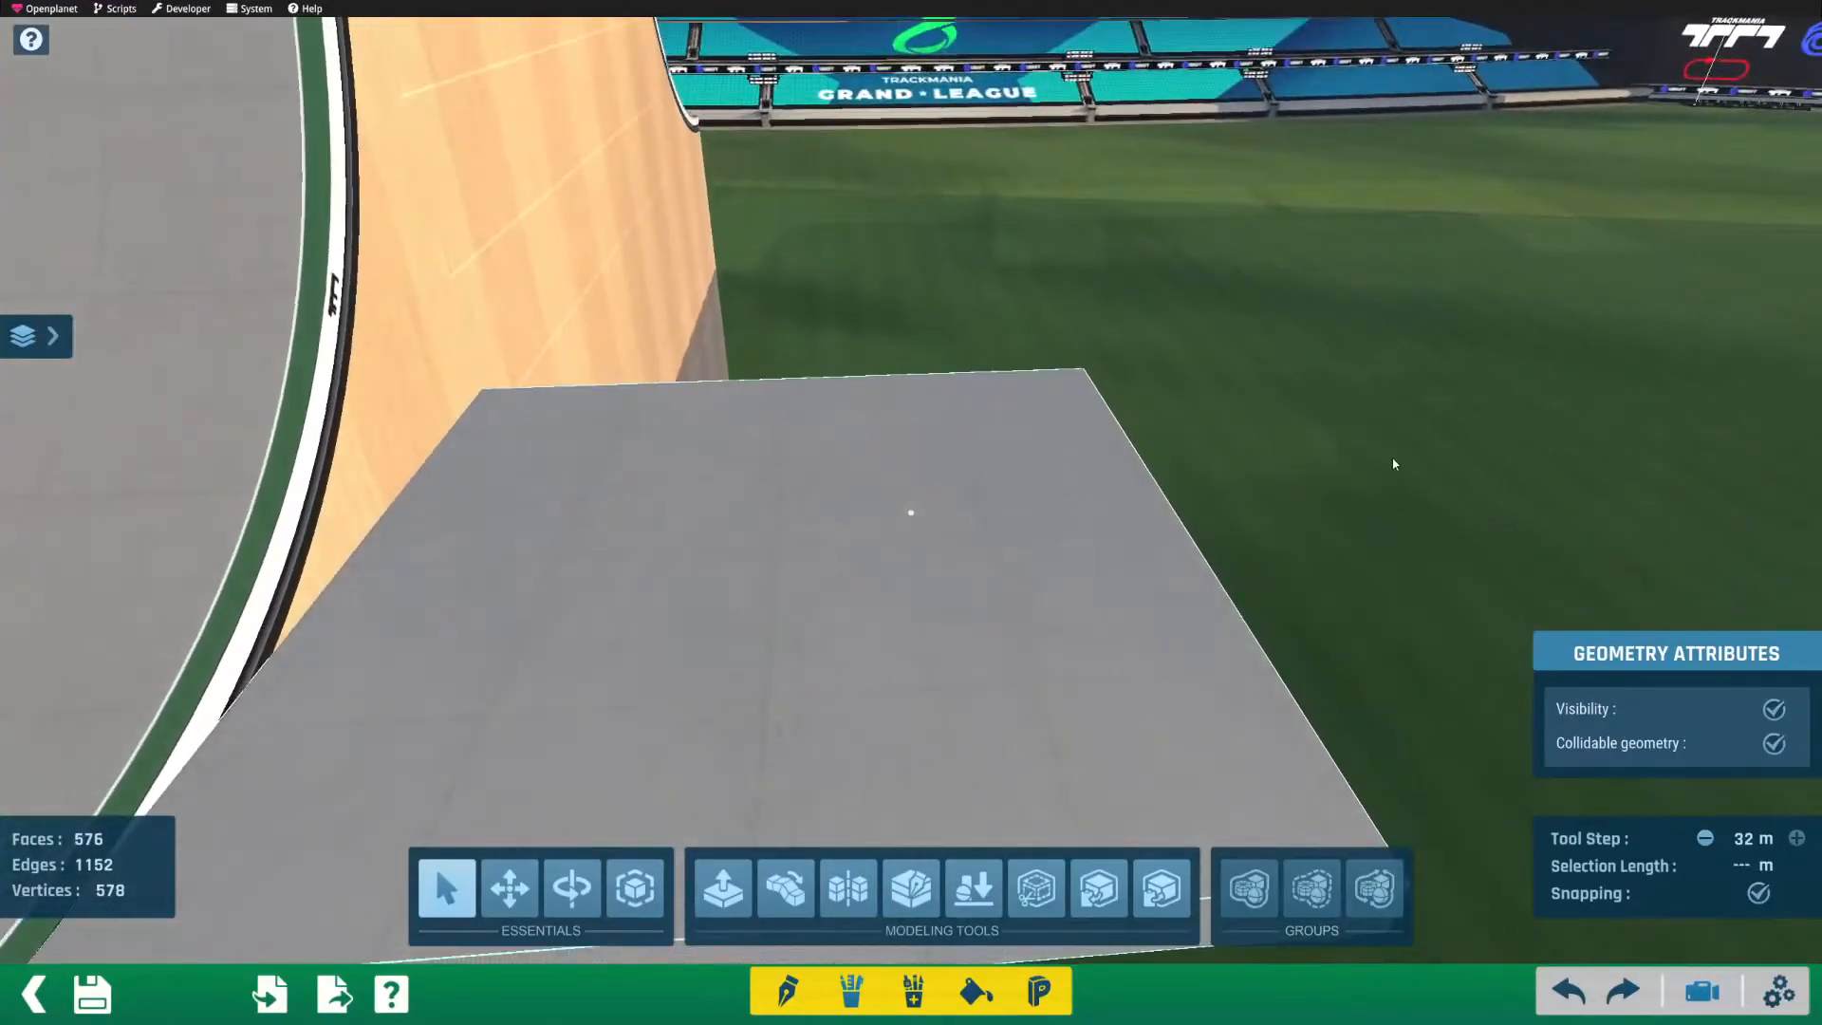
pyautogui.keyDown('alt'); pyautogui.moveTo(903, 521); pyautogui.dragTo(1127, 399); pyautogui.keyUp('alt')
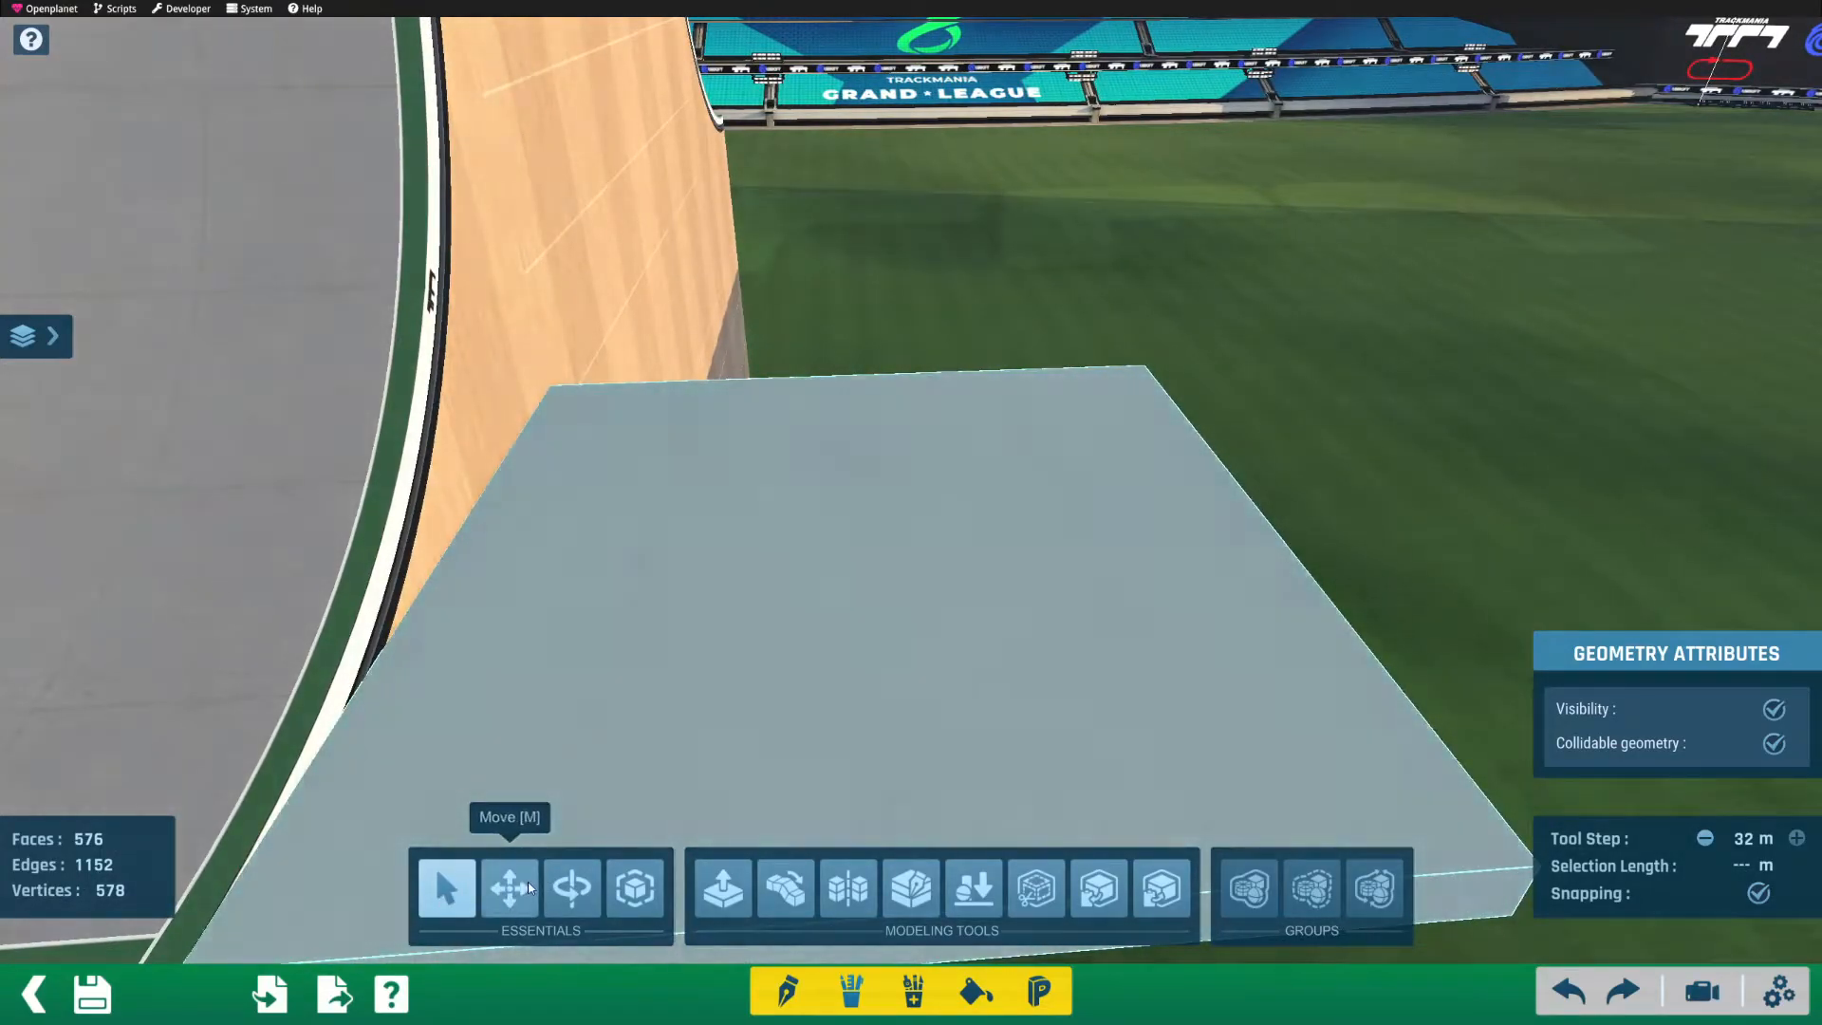
# Step: Try a 32 m Deformation extension of the slab from its outer edge along the ramp wall, and undo it
pyautogui.click(628, 887)
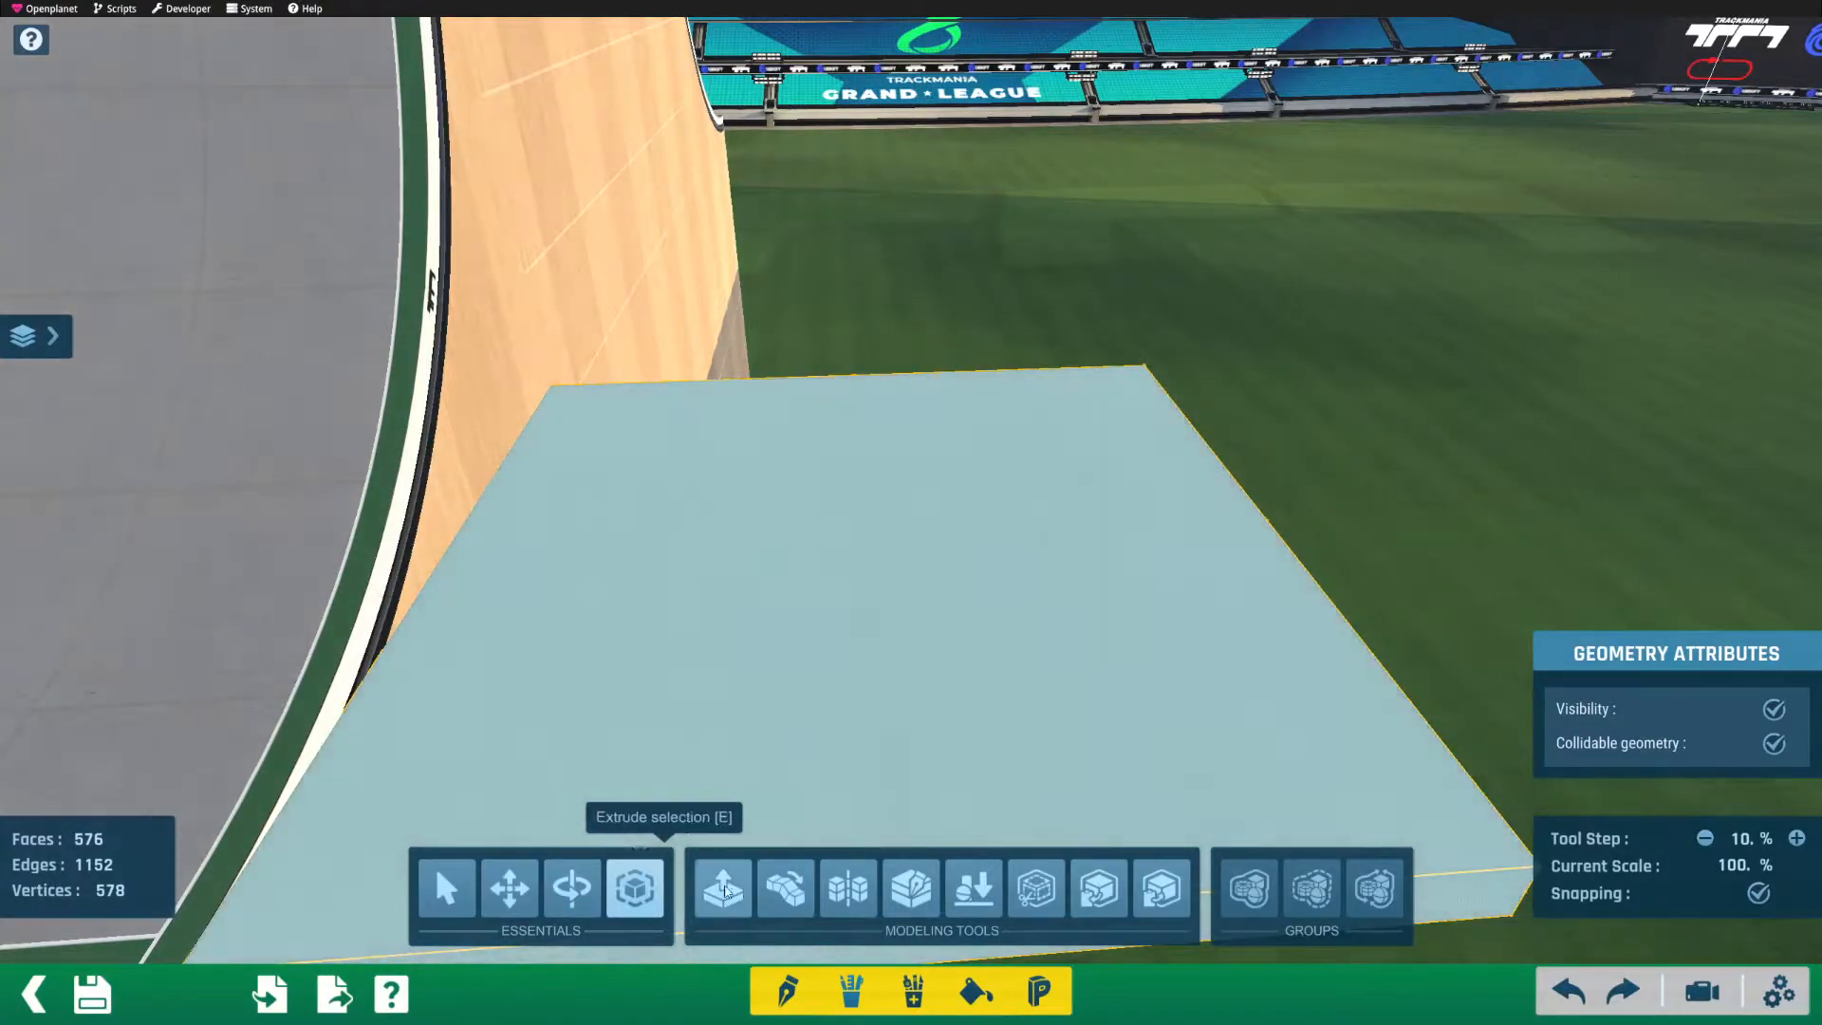
pyautogui.click(784, 897)
pyautogui.keyDown('alt'); pyautogui.moveTo(1036, 399); pyautogui.dragTo(619, 406, button='right'); pyautogui.keyUp('alt')
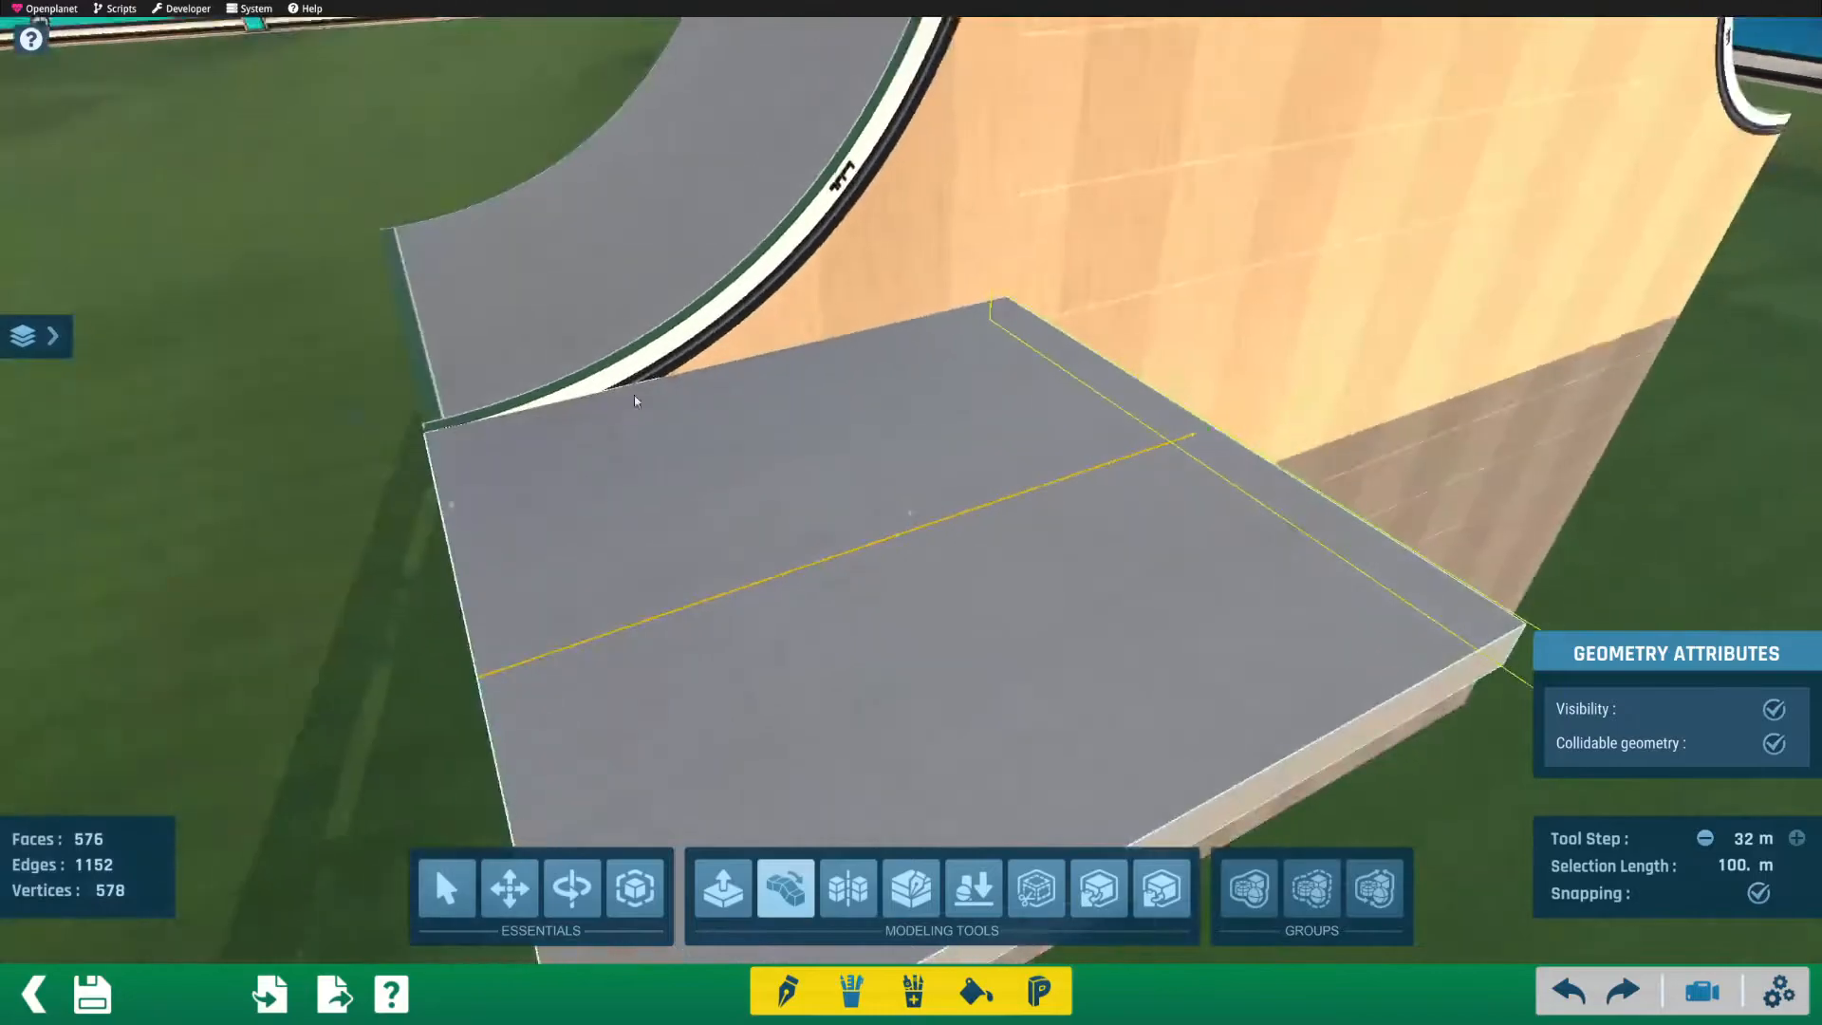
pyautogui.keyDown('alt'); pyautogui.moveTo(619, 406); pyautogui.dragTo(597, 602); pyautogui.keyUp('alt')
pyautogui.keyDown('alt'); pyautogui.moveTo(597, 602); pyautogui.dragTo(395, 564, button='right'); pyautogui.keyUp('alt')
pyautogui.keyDown('alt'); pyautogui.moveTo(494, 592); pyautogui.dragTo(334, 566); pyautogui.keyUp('alt')
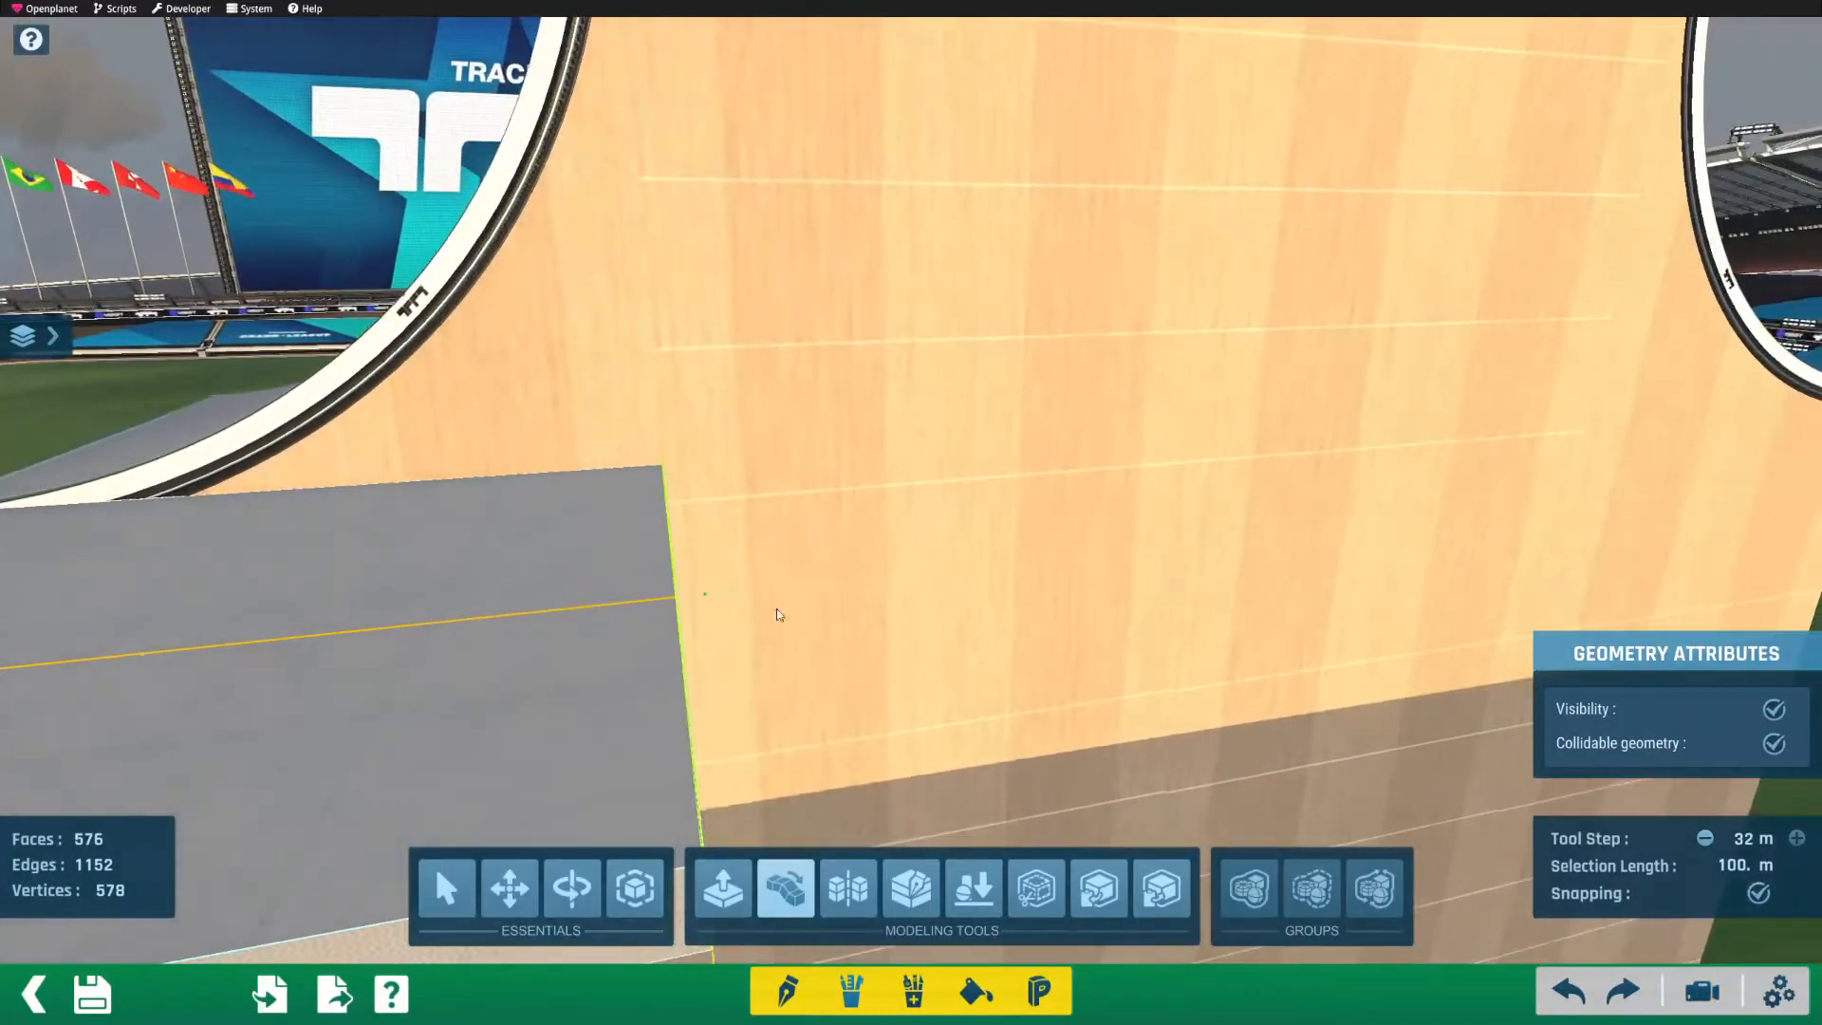
pyautogui.moveTo(712, 595); pyautogui.dragTo(1364, 528)
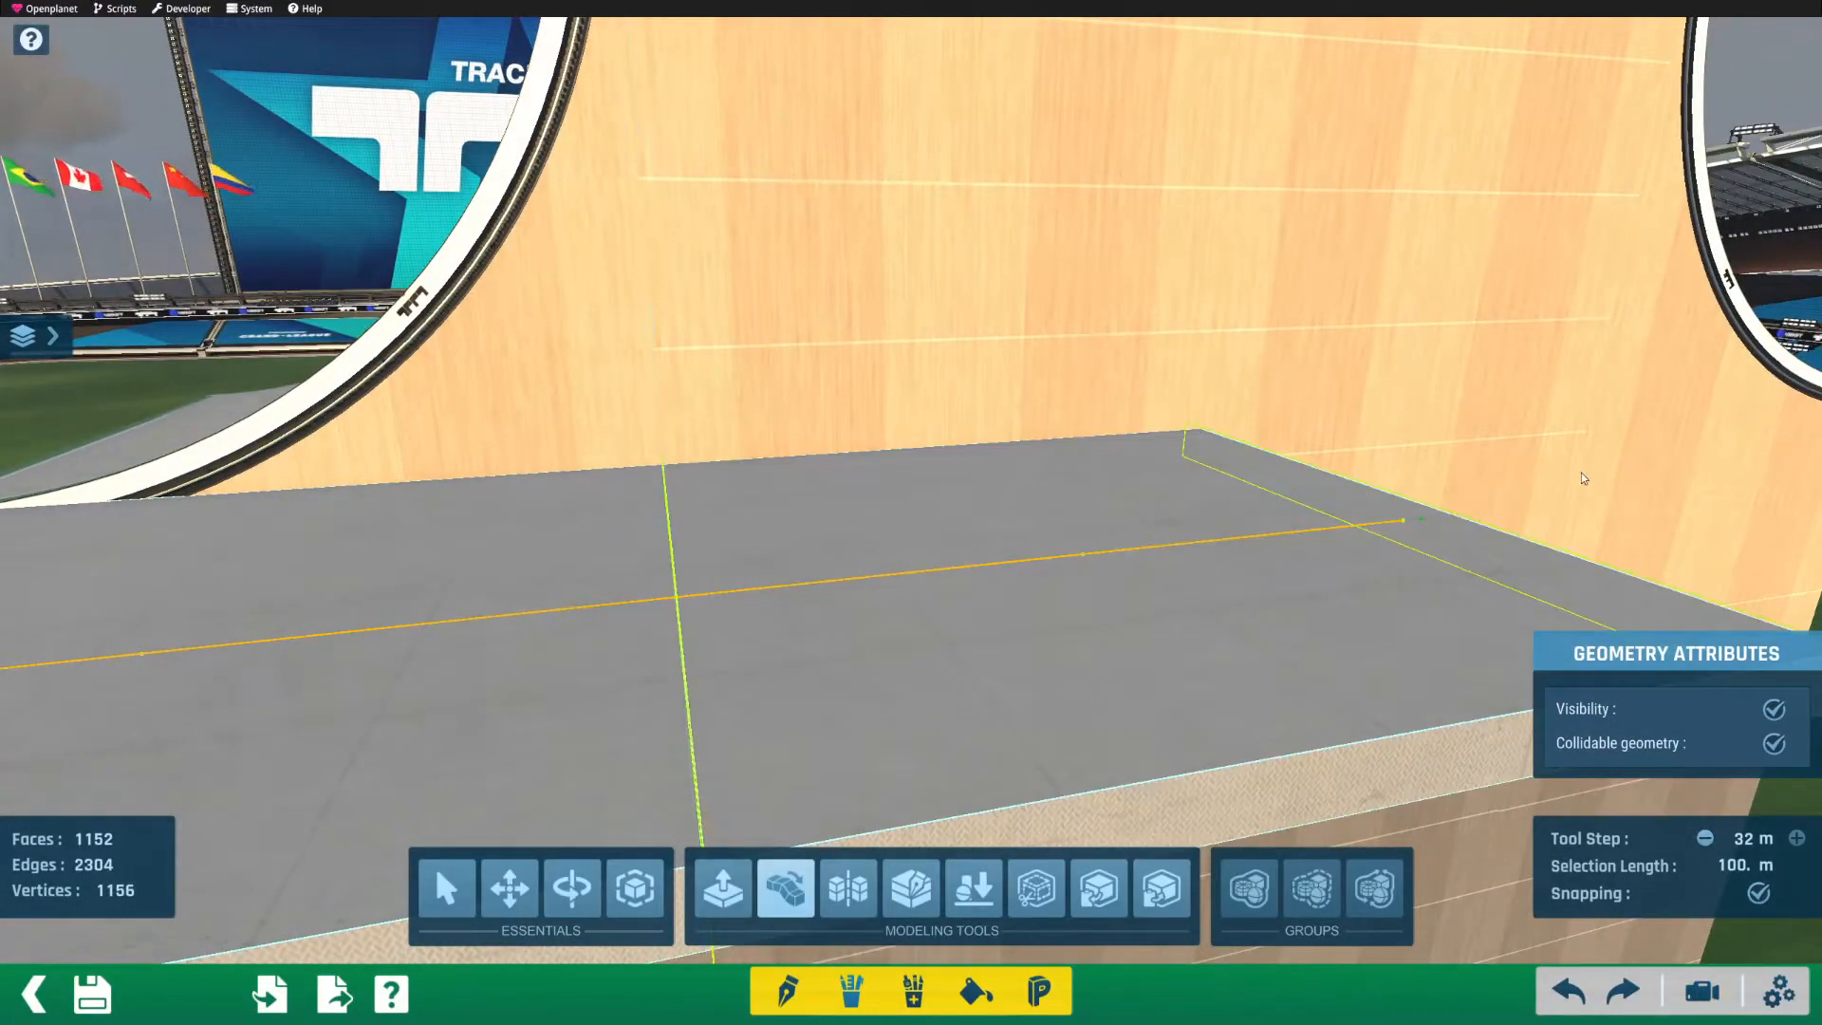
pyautogui.hotkey('ctrl', 'z')
pyautogui.keyDown('alt'); pyautogui.moveTo(1183, 454); pyautogui.dragTo(996, 527, button='right'); pyautogui.keyUp('alt')
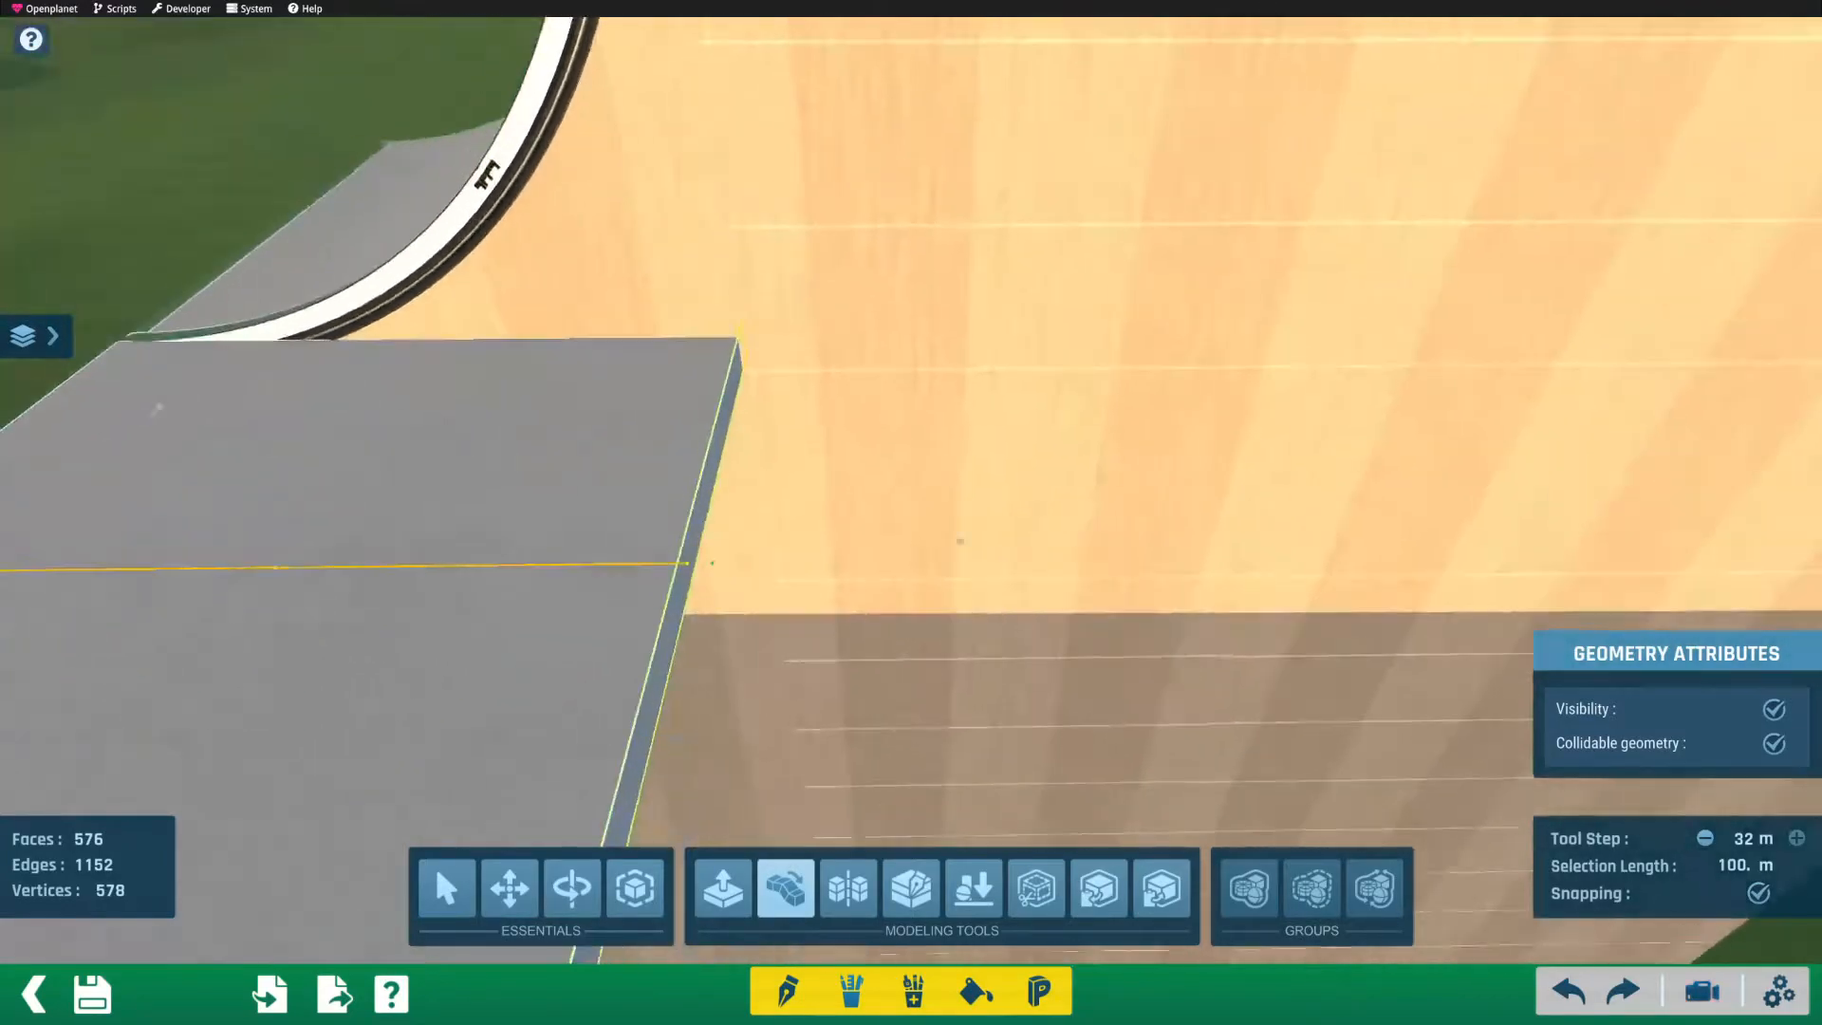
# Step: Try adding two 32 m Deformation segments to the slab along the ramp wall, and undo both
pyautogui.moveTo(712, 565); pyautogui.dragTo(1786, 542)
pyautogui.keyDown('alt'); pyautogui.moveTo(1673, 477); pyautogui.dragTo(807, 353); pyautogui.keyUp('alt')
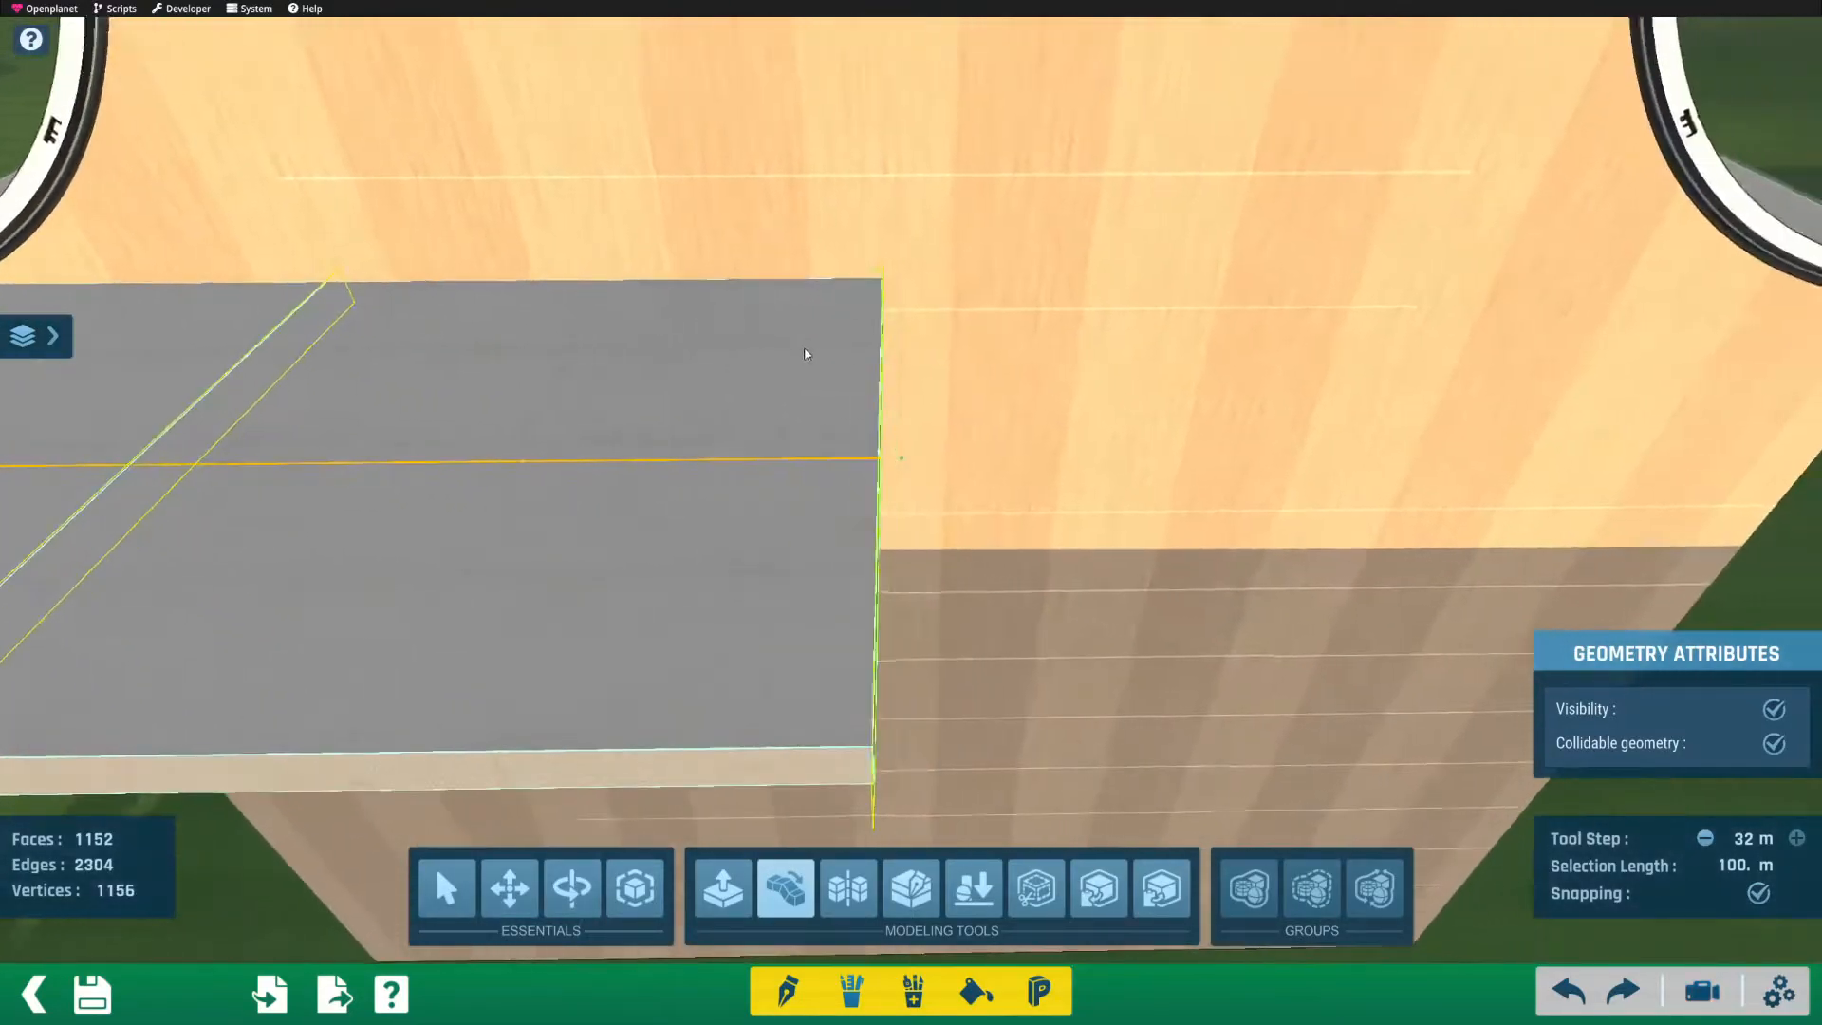
pyautogui.moveTo(1289, 452); pyautogui.dragTo(1493, 438)
pyautogui.keyDown('alt'); pyautogui.moveTo(1143, 395); pyautogui.dragTo(1058, 383, button='right'); pyautogui.keyUp('alt')
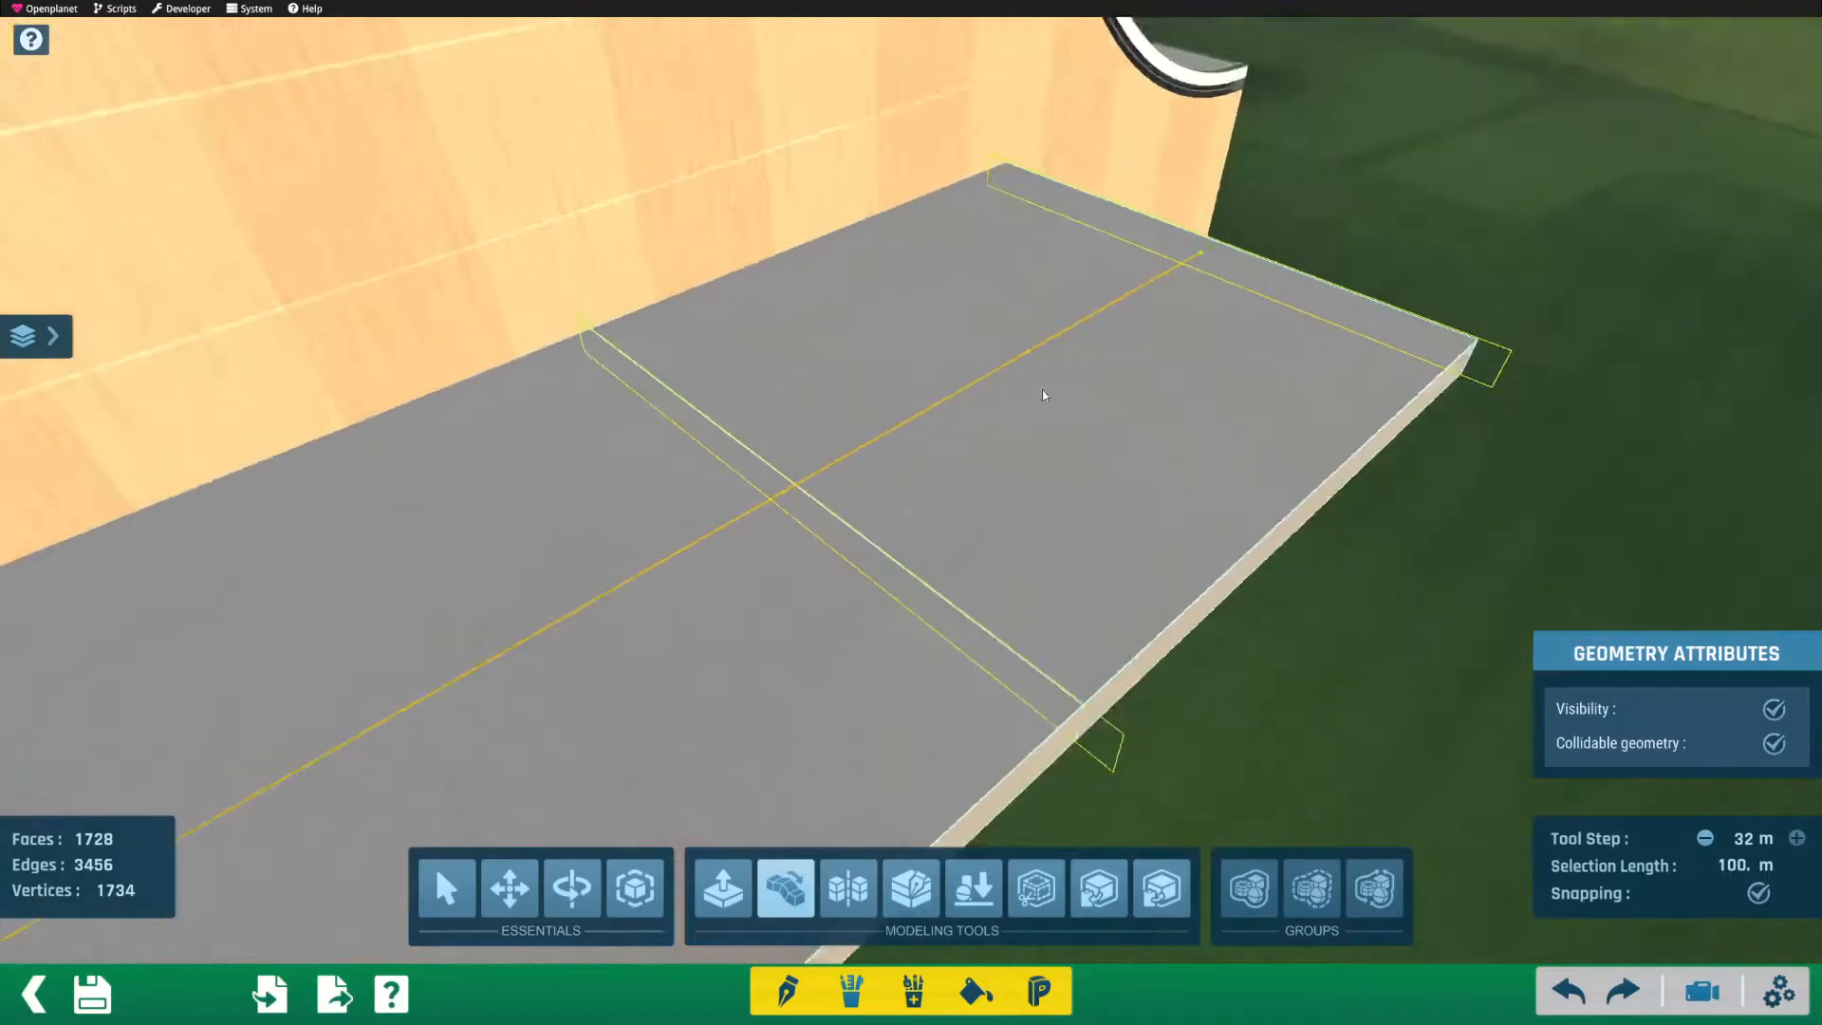
pyautogui.keyDown('alt'); pyautogui.moveTo(902, 341); pyautogui.dragTo(1142, 199); pyautogui.keyUp('alt')
pyautogui.hotkey('ctrl', 'z')
pyautogui.hotkey('ctrl', 'z')
# Step: Try rotating the slab's end section with the Deformation tool so the slab bends upward beside the ramp wall
pyautogui.keyDown('alt'); pyautogui.moveTo(543, 417); pyautogui.dragTo(1033, 447, button='right'); pyautogui.keyUp('alt')
pyautogui.keyDown('alt'); pyautogui.moveTo(1032, 447); pyautogui.dragTo(1175, 195); pyautogui.keyUp('alt')
pyautogui.keyDown('alt'); pyautogui.moveTo(1175, 194); pyautogui.dragTo(1159, 566, button='right'); pyautogui.keyUp('alt')
pyautogui.keyDown('alt'); pyautogui.moveTo(1265, 530); pyautogui.dragTo(872, 472, button='right'); pyautogui.keyUp('alt')
pyautogui.moveTo(707, 248); pyautogui.dragTo(1012, 604, button='right')
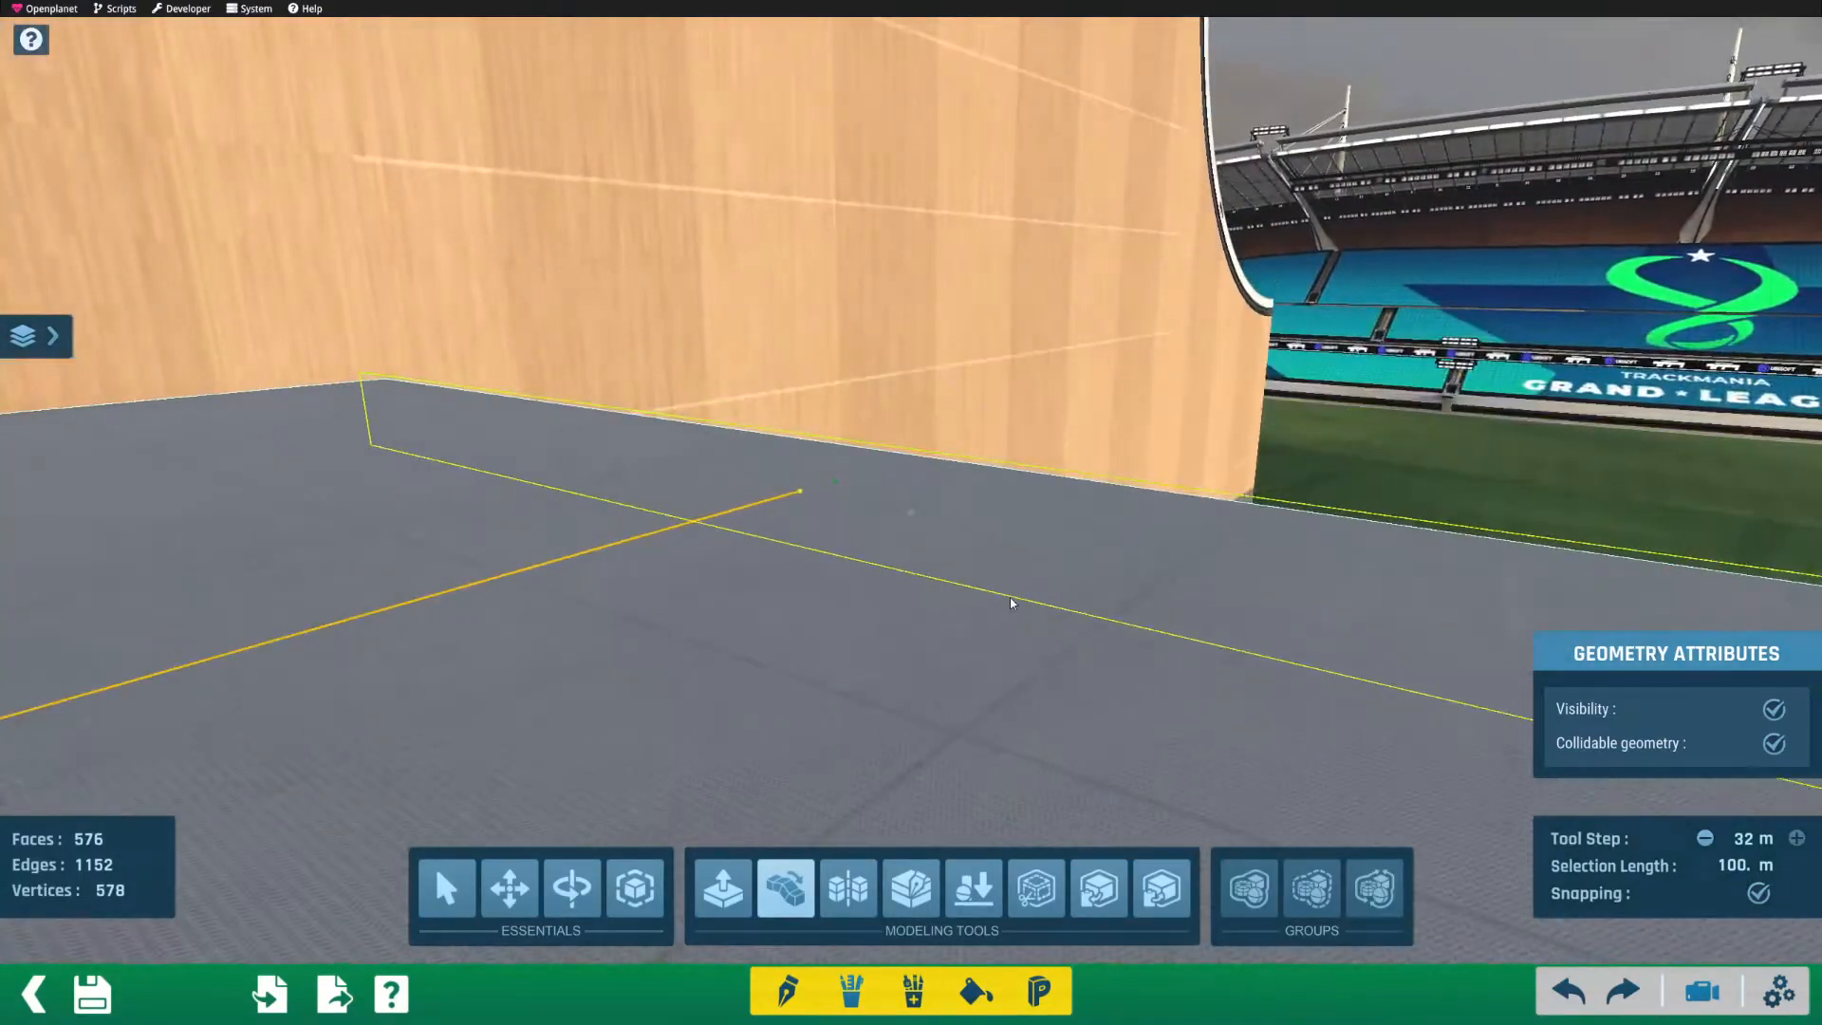
pyautogui.moveTo(738, 352); pyautogui.dragTo(762, 621, button='right')
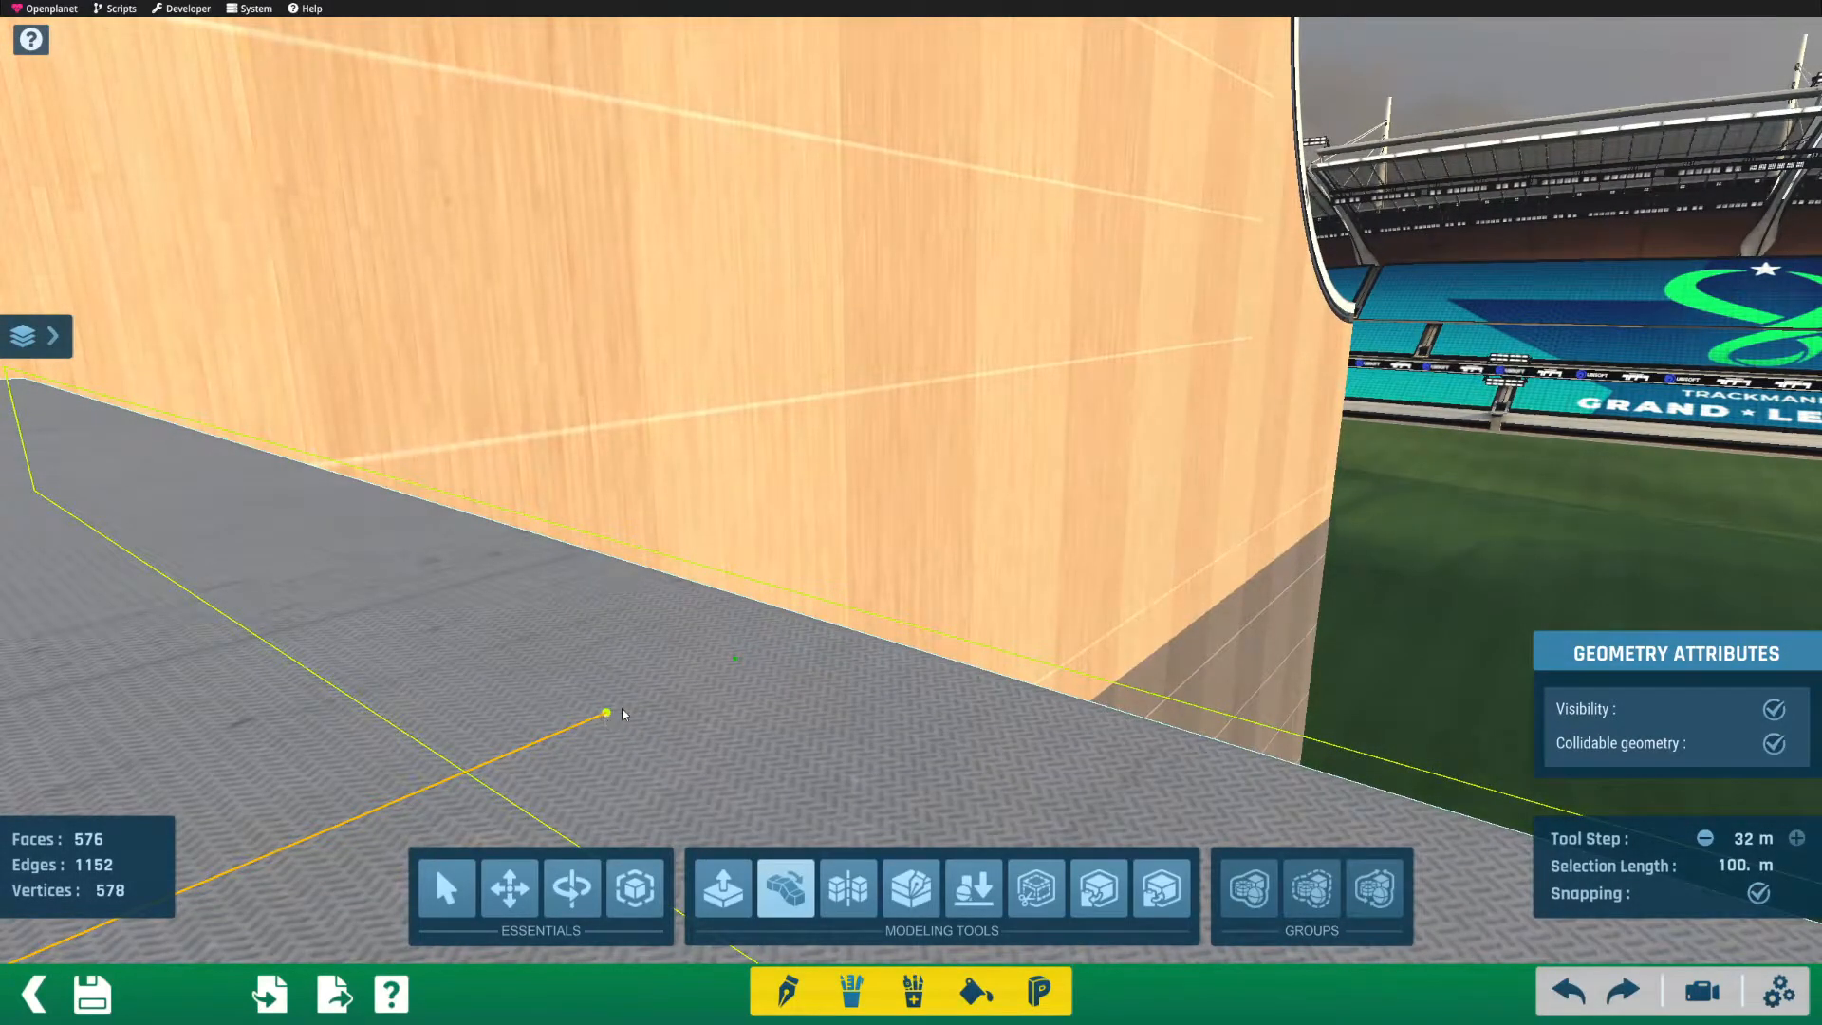
pyautogui.moveTo(646, 728); pyautogui.dragTo(1007, 728, button='right')
pyautogui.moveTo(902, 615); pyautogui.dragTo(518, 486, button='right')
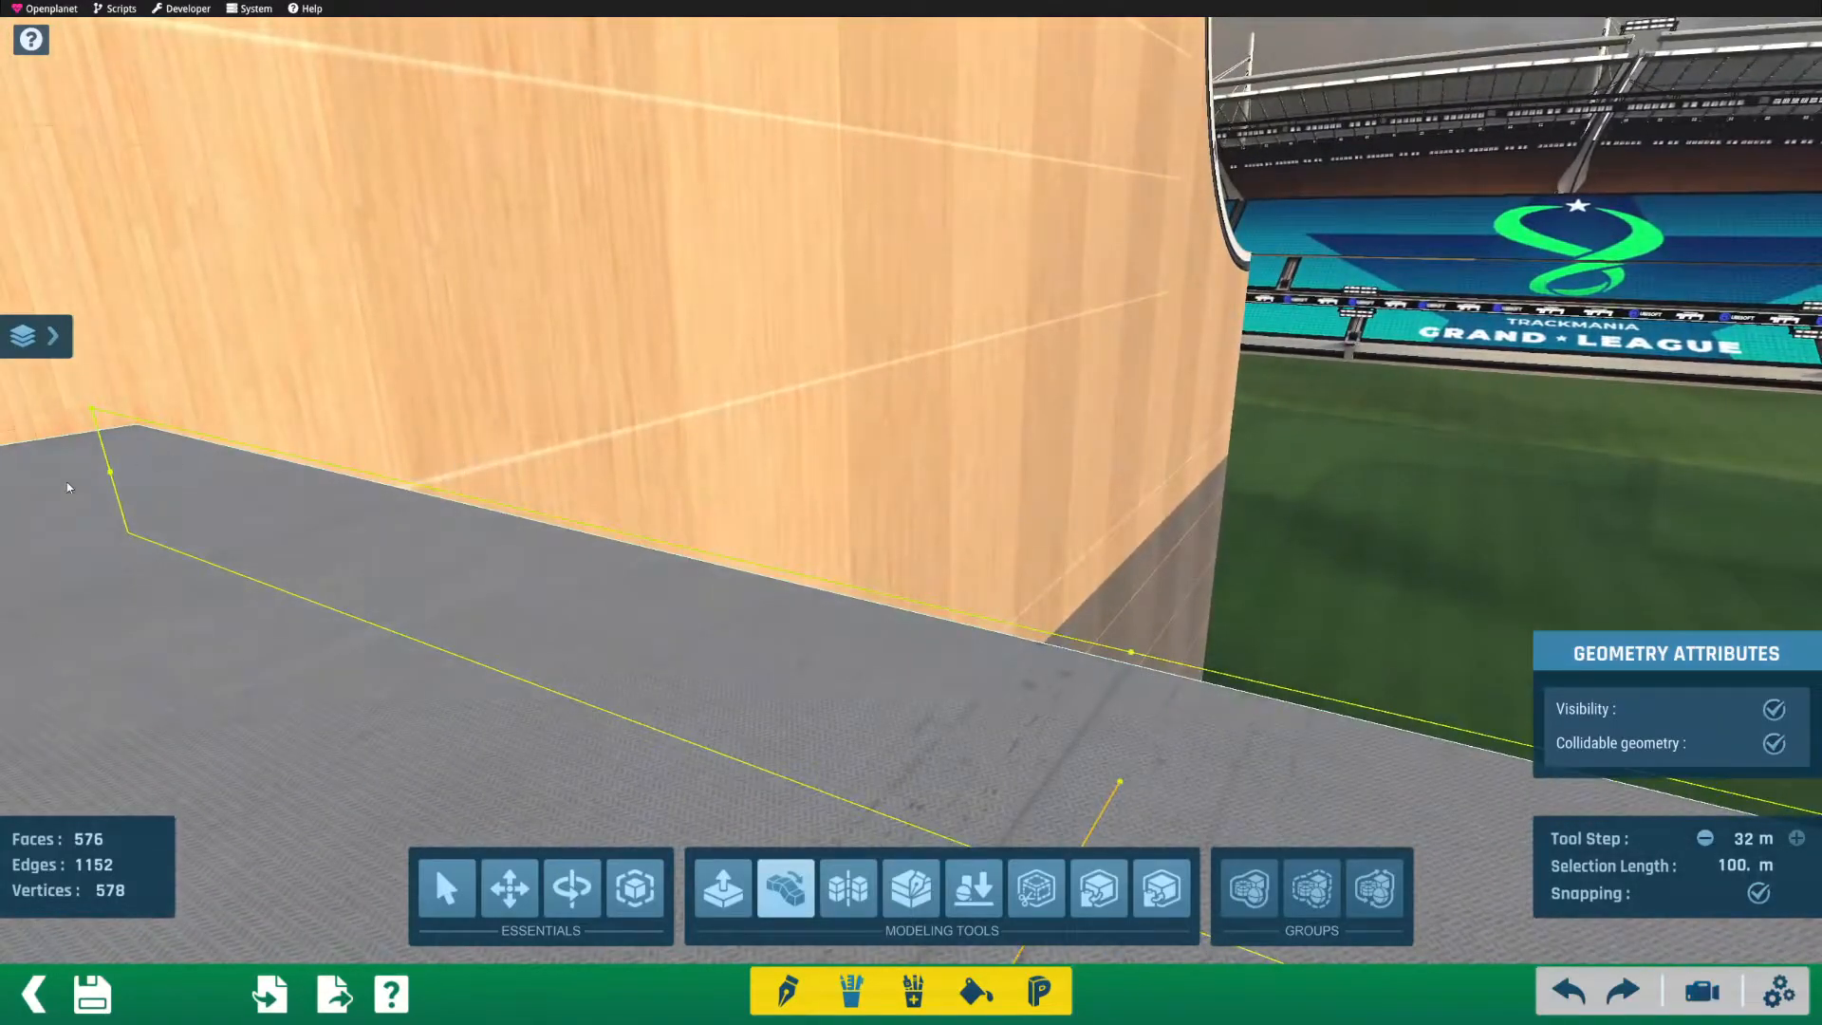
pyautogui.moveTo(944, 565); pyautogui.dragTo(803, 442, button='right')
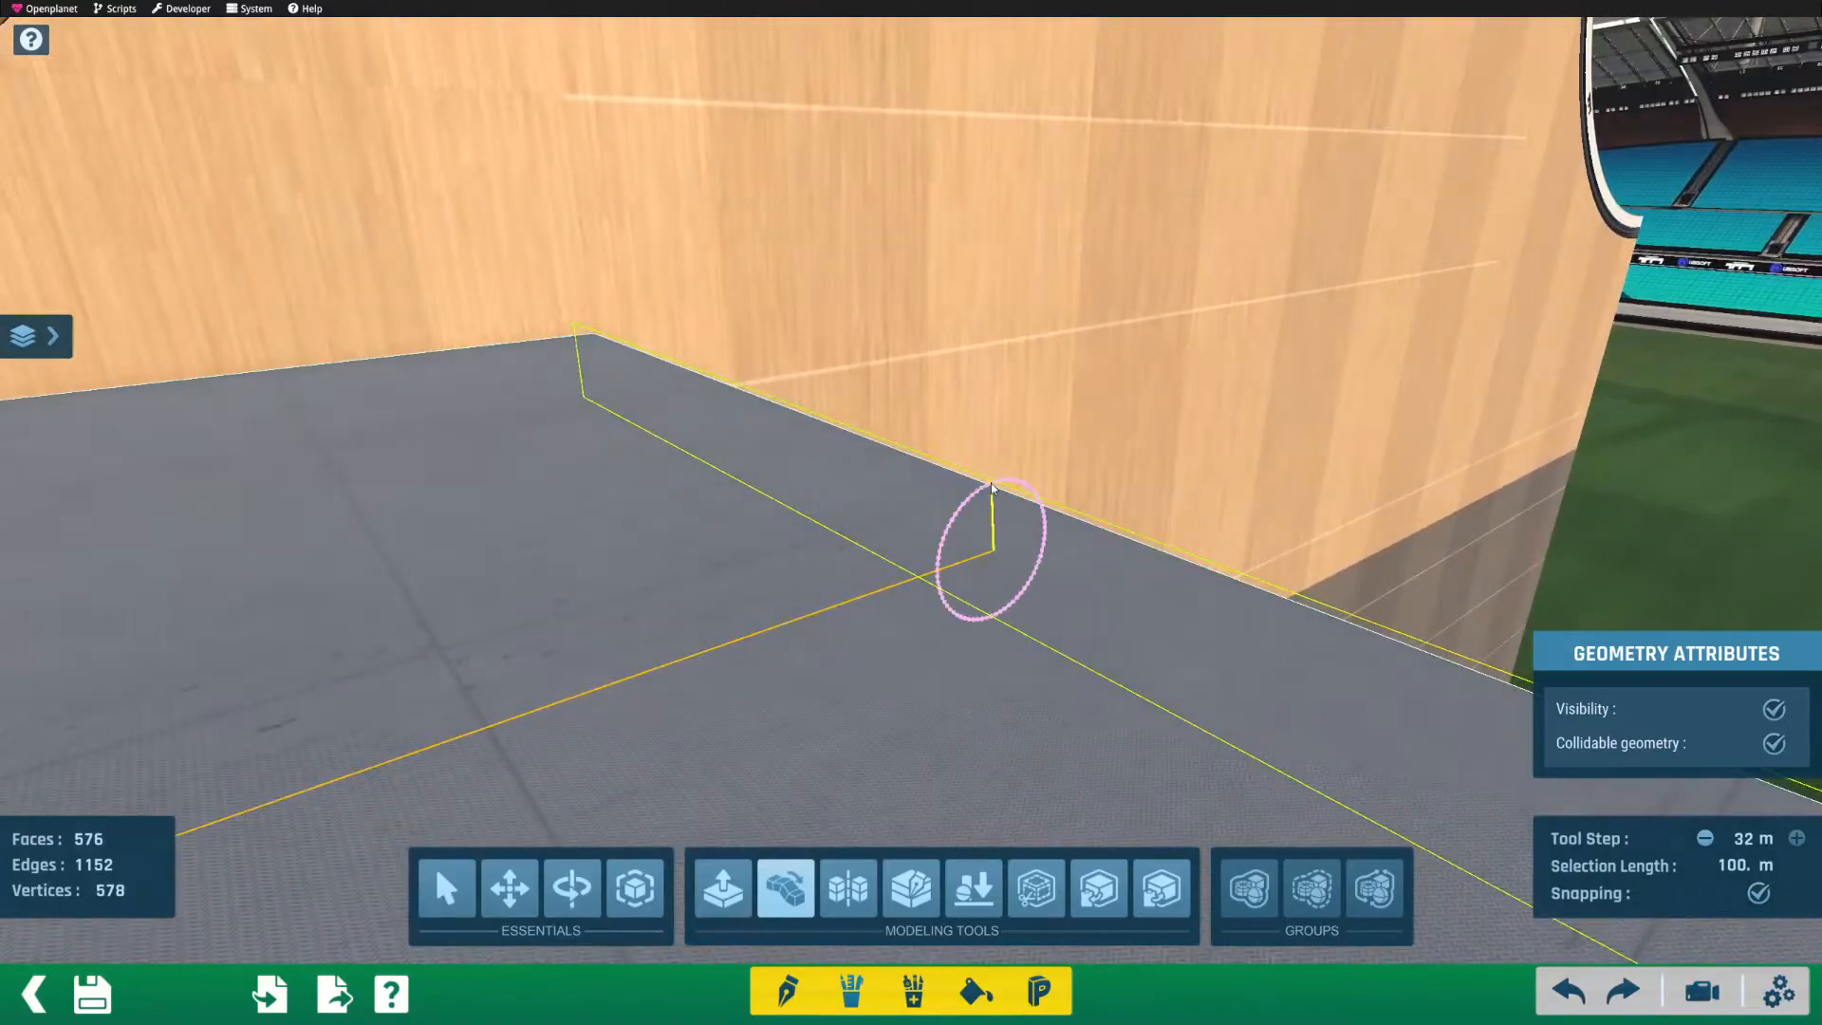
pyautogui.moveTo(948, 534); pyautogui.dragTo(864, 528, button='right')
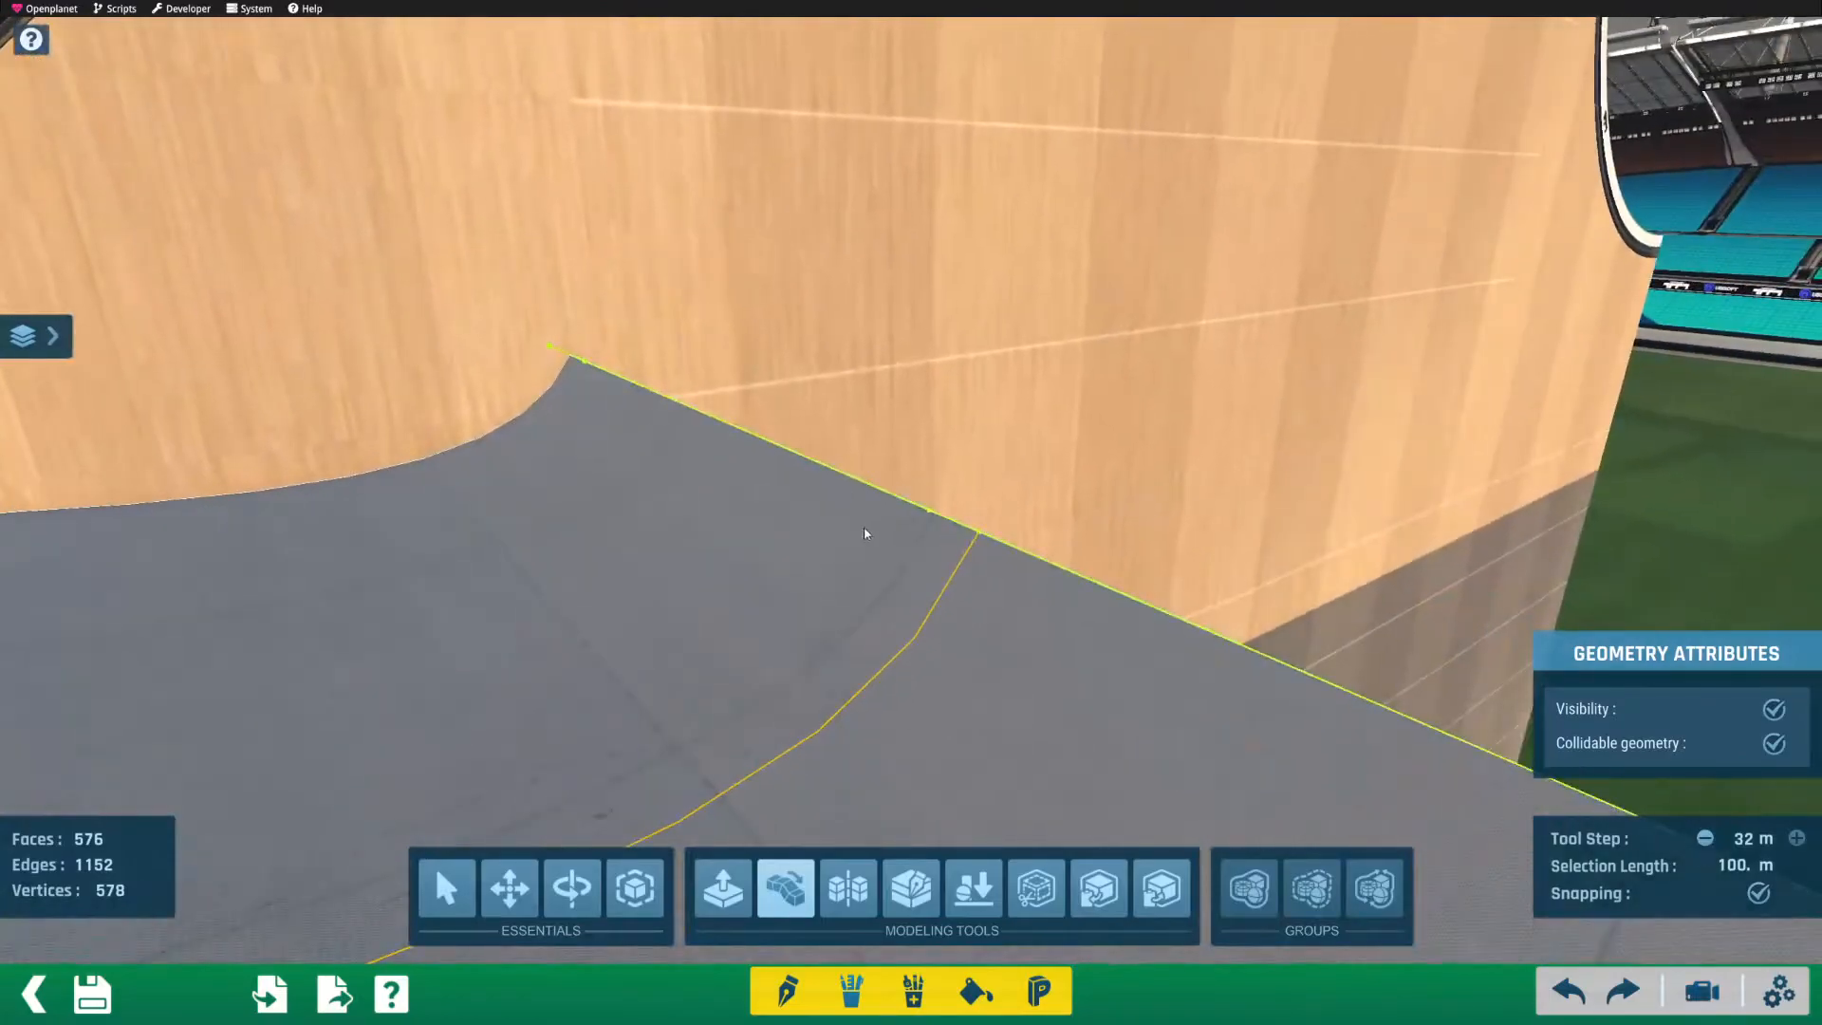
pyautogui.moveTo(1018, 472); pyautogui.dragTo(805, 419, button='right')
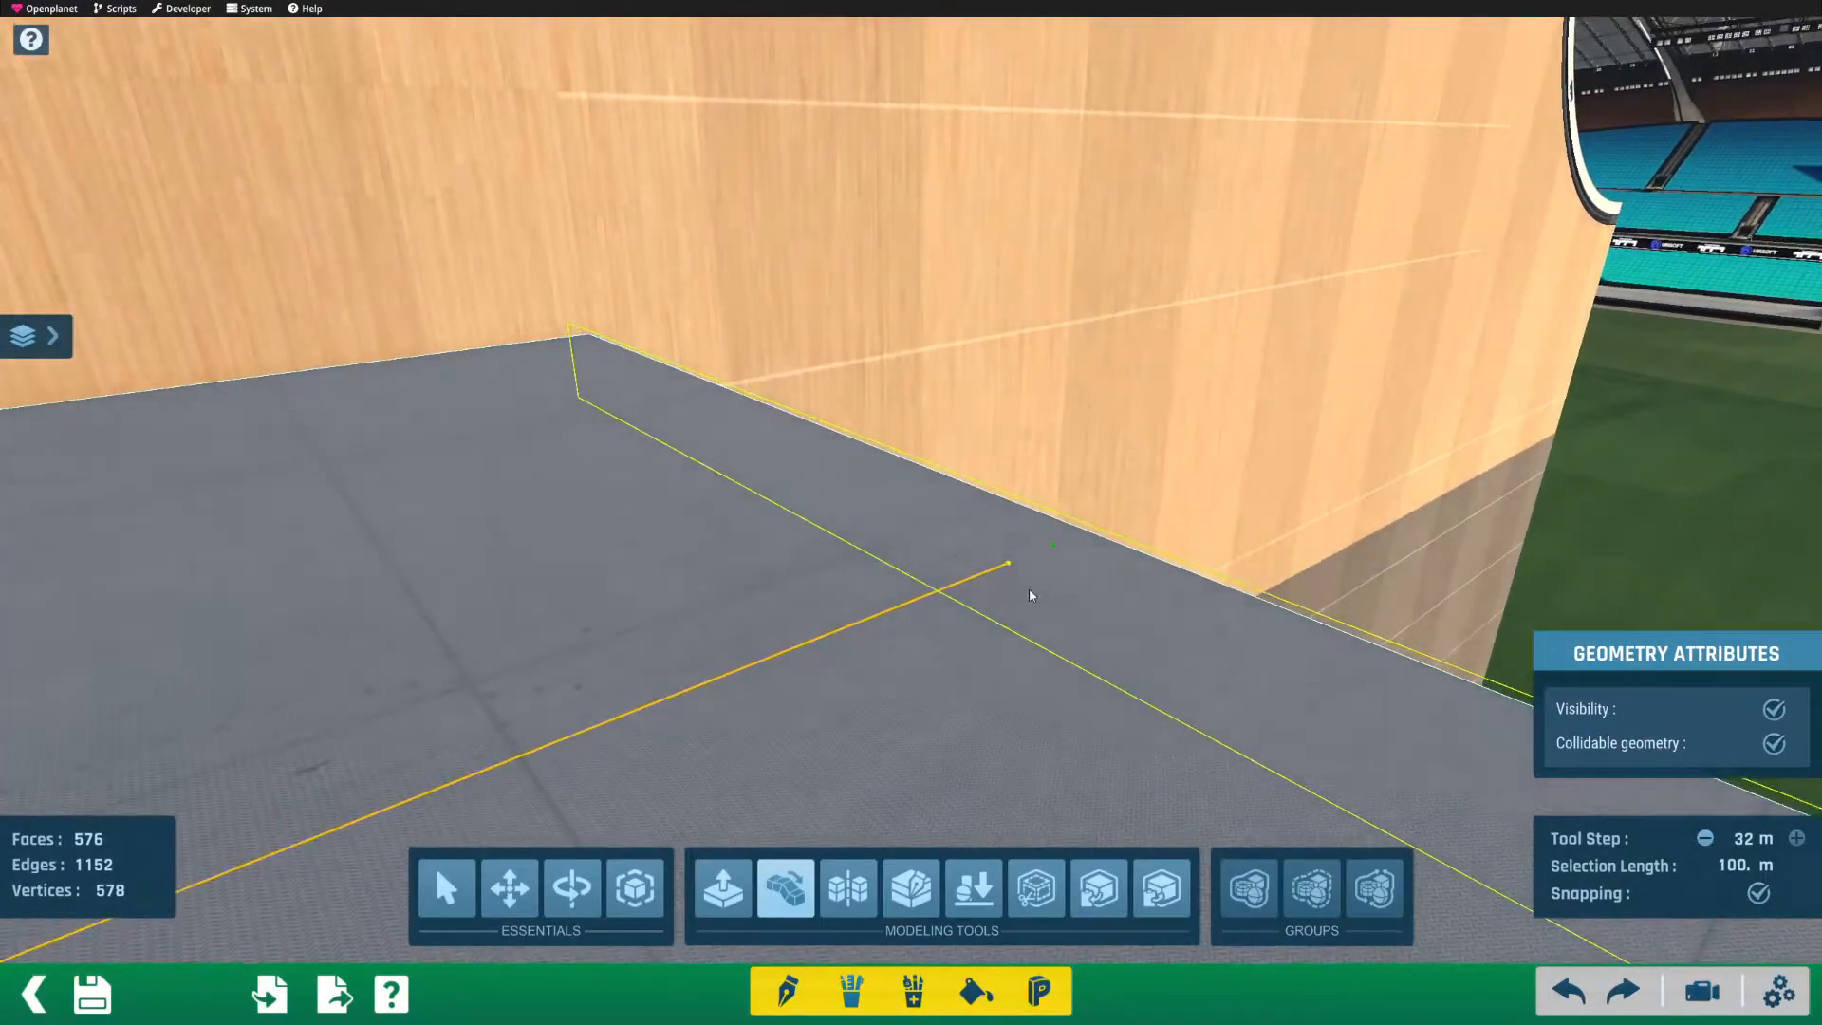
# Step: Try another 32 m Deformation extension of the slab across the ramp wall with a raised end, and undo it
pyautogui.moveTo(575, 359); pyautogui.dragTo(1038, 515, button='right')
pyautogui.moveTo(813, 516); pyautogui.dragTo(1126, 447, button='right')
pyautogui.click(1484, 350)
pyautogui.moveTo(1391, 366); pyautogui.dragTo(1090, 539, button='right')
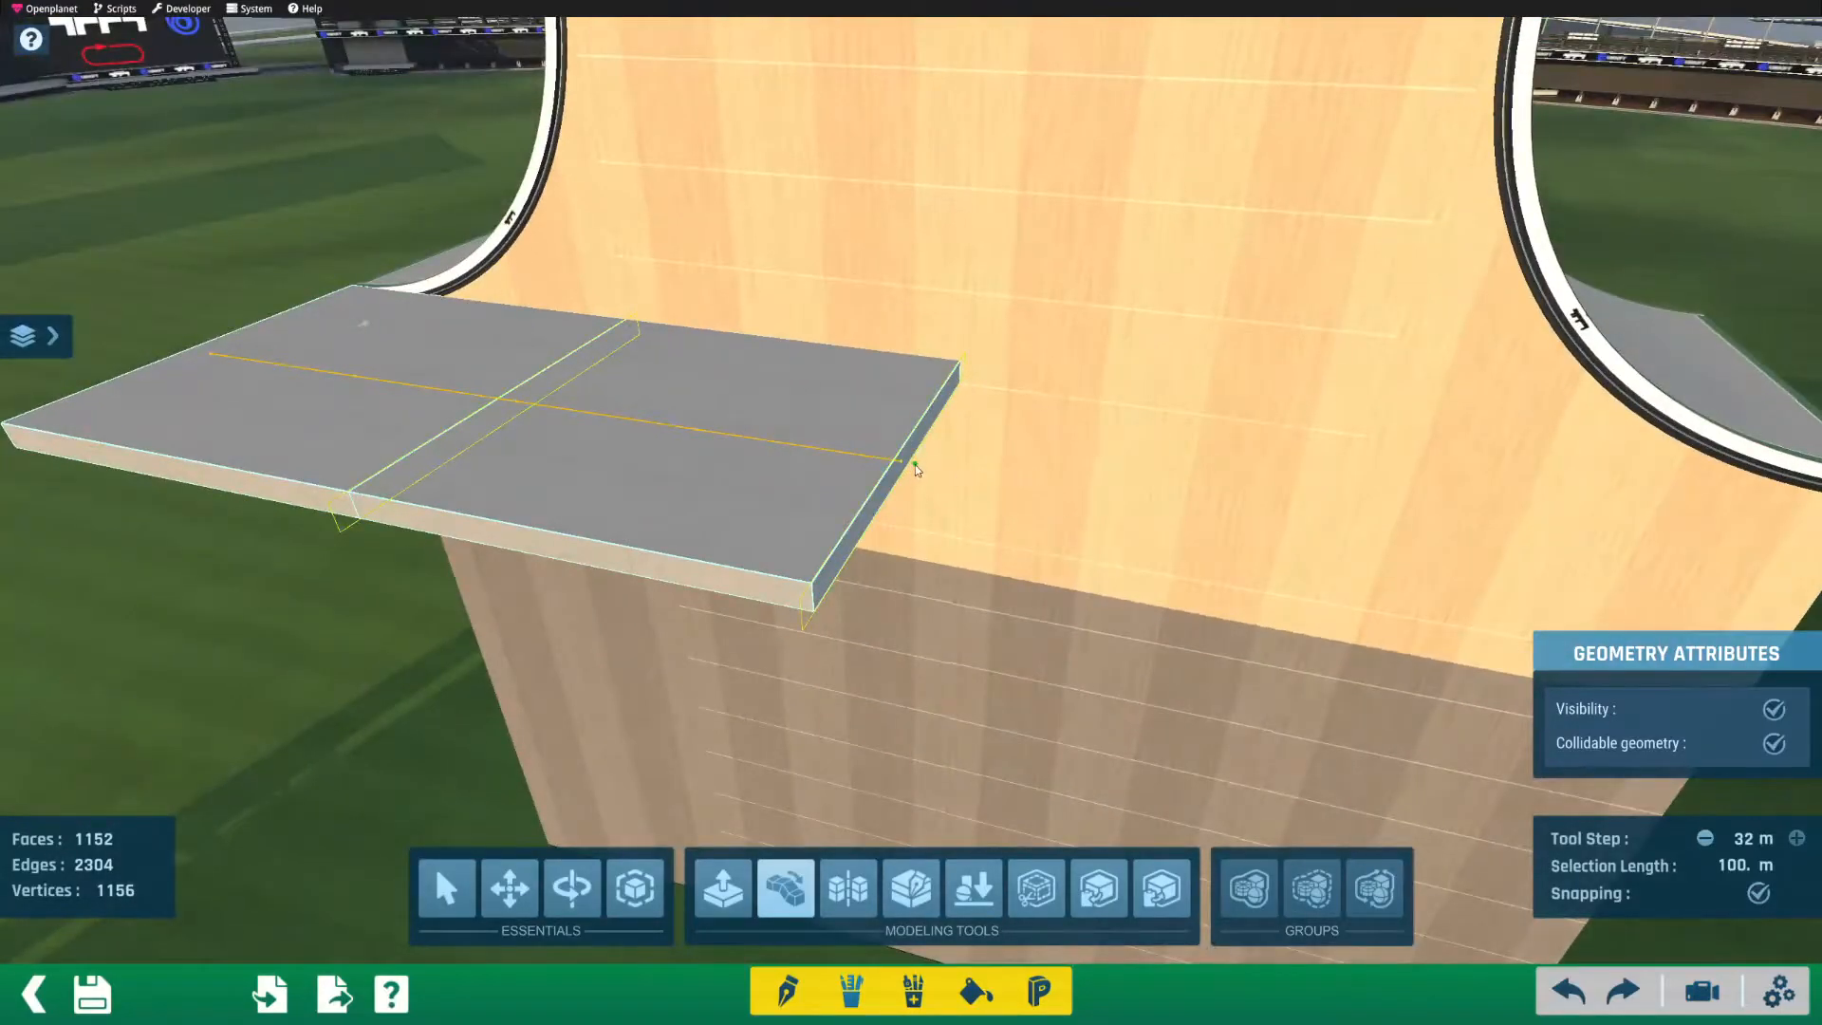
pyautogui.moveTo(900, 234); pyautogui.dragTo(902, 105)
pyautogui.moveTo(902, 106); pyautogui.dragTo(1328, 238, button='right')
pyautogui.hotkey('ctrl', 'z')
pyautogui.hotkey('ctrl', 'z')
# Step: Try raising the slab's end node steeply up the ramp wall, and undo the move
pyautogui.moveTo(1061, 516); pyautogui.dragTo(706, 608, button='right')
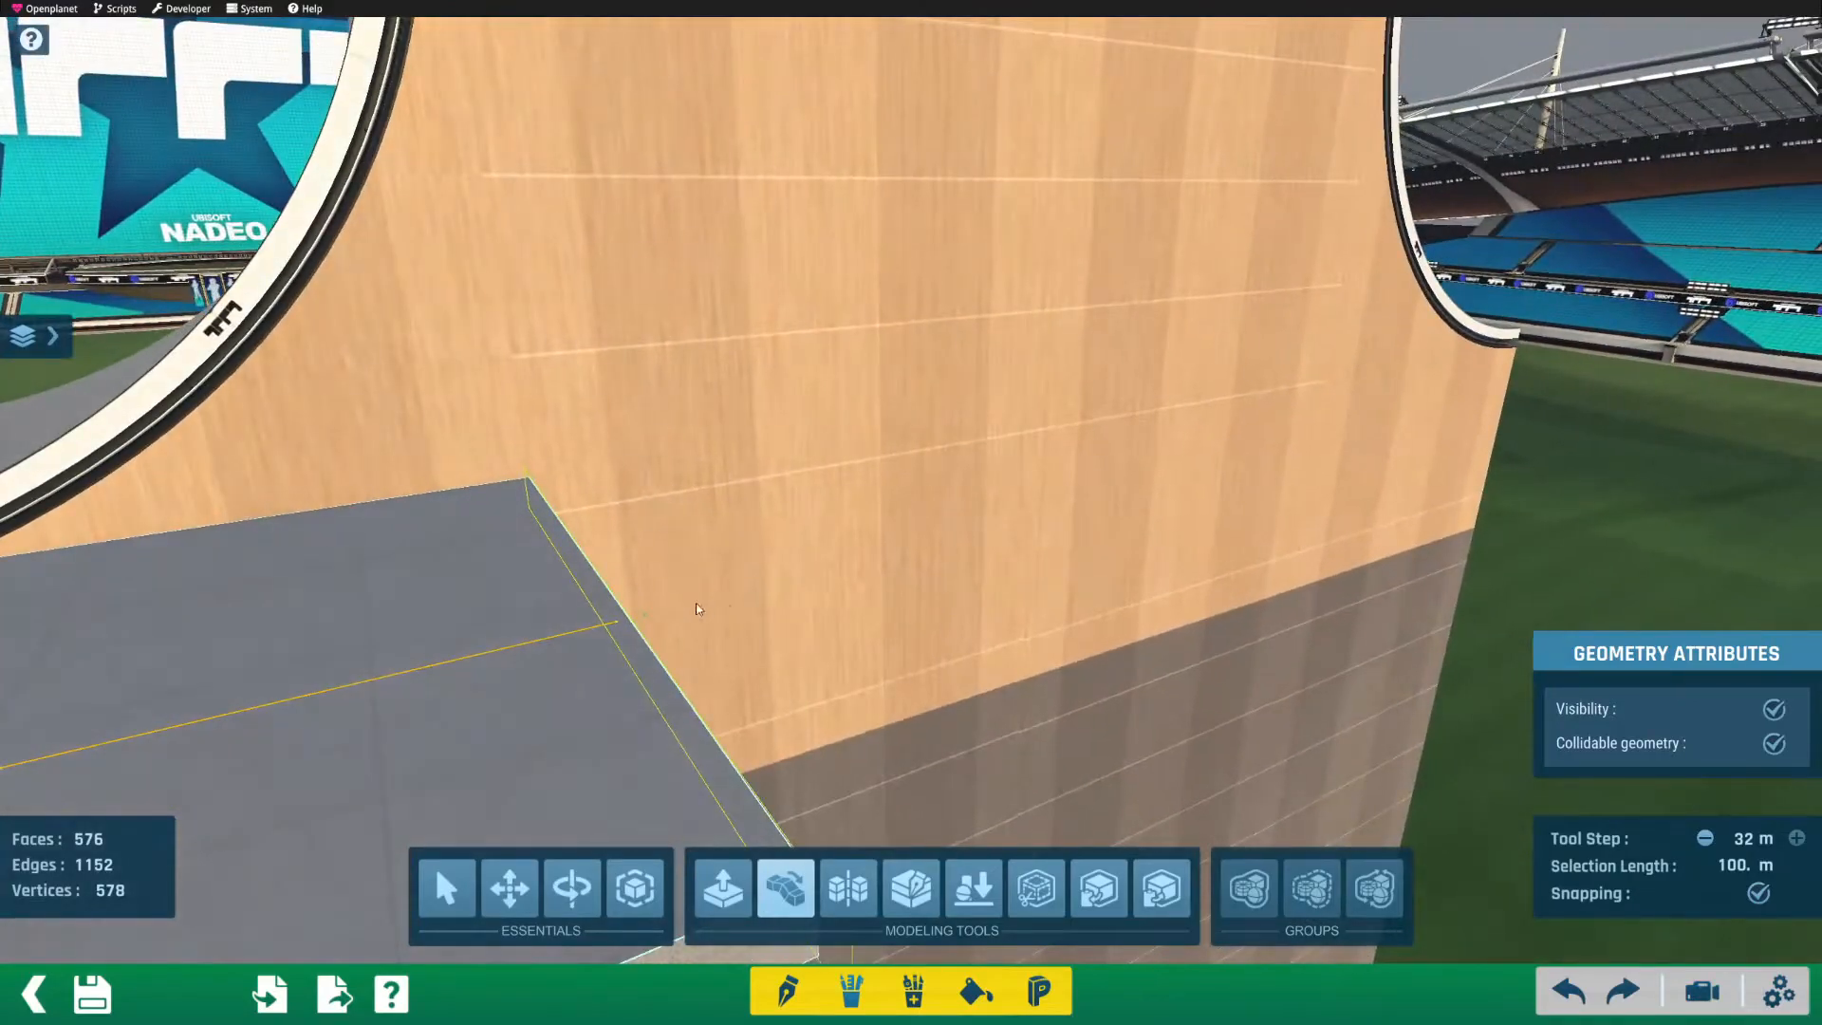
pyautogui.moveTo(645, 610); pyautogui.dragTo(543, 40)
pyautogui.moveTo(568, 131); pyautogui.dragTo(703, 597, button='right')
pyautogui.hotkey('ctrl', 'z')
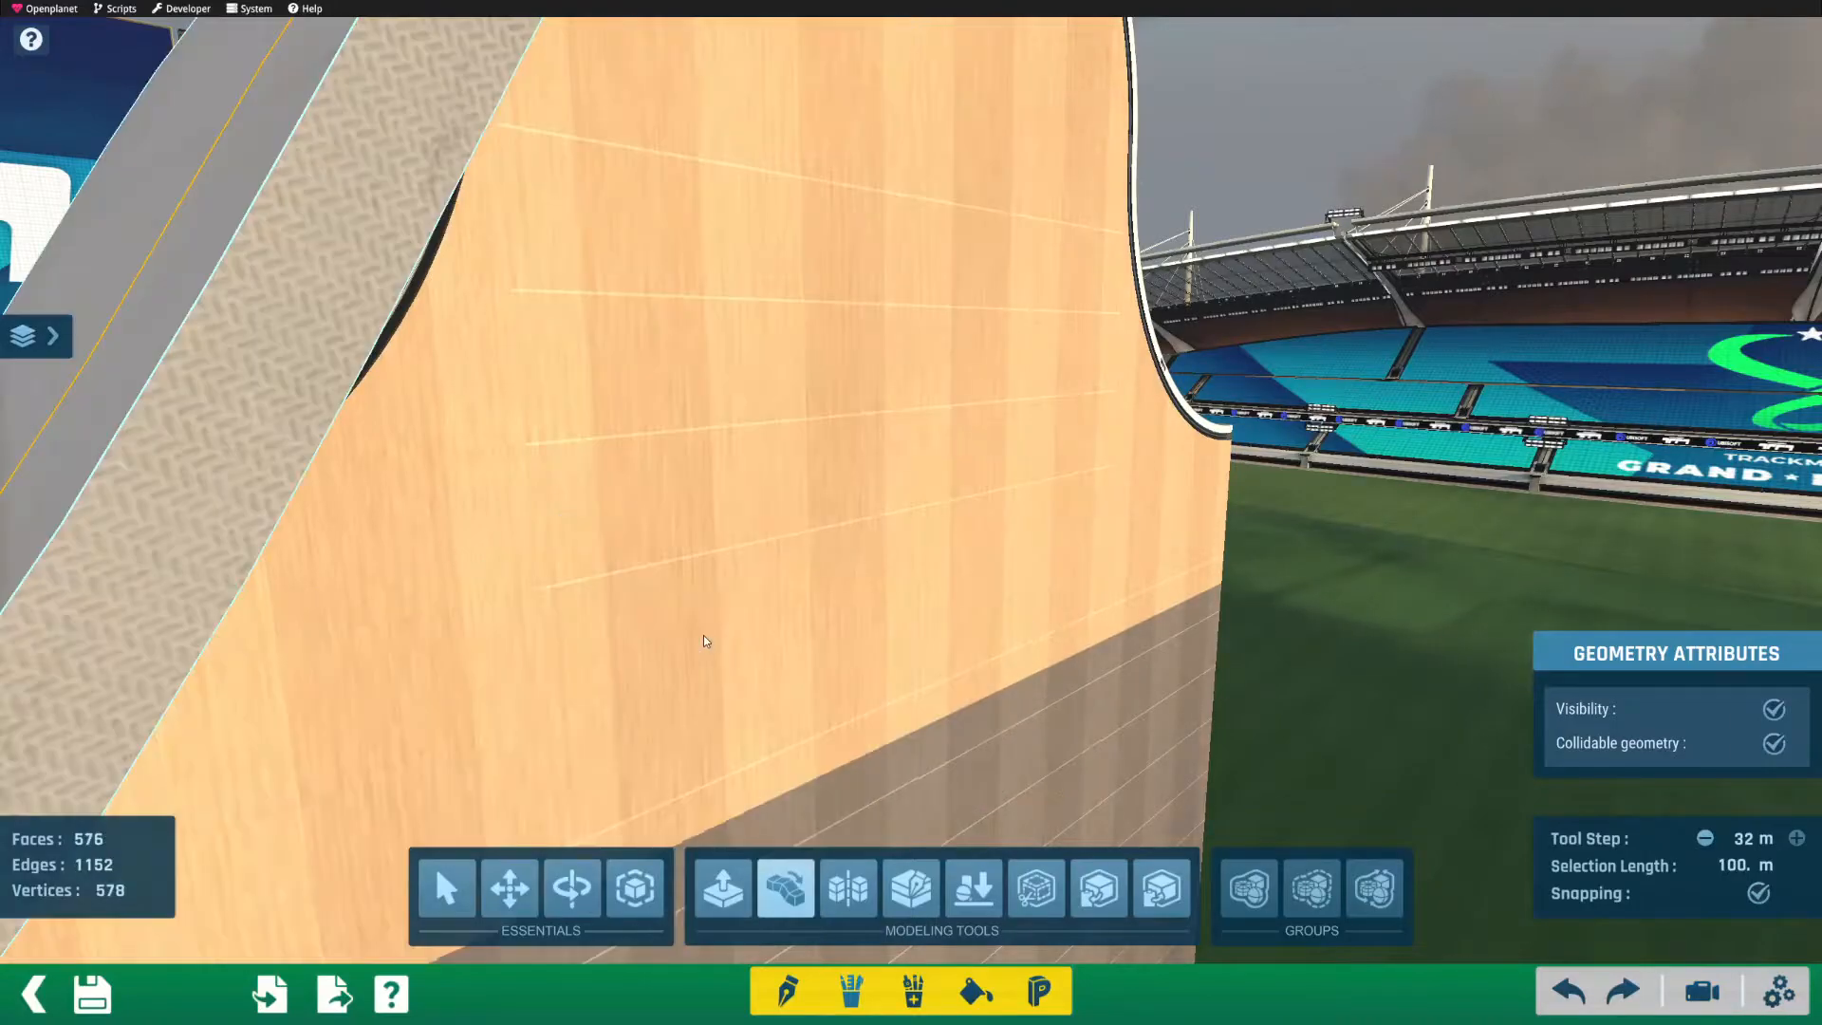
# Step: Rotate the slab's end section upward and extend it by a second segment so the mesh follows the ramp's curve to vertical
pyautogui.moveTo(436, 526); pyautogui.dragTo(1210, 515, button='right')
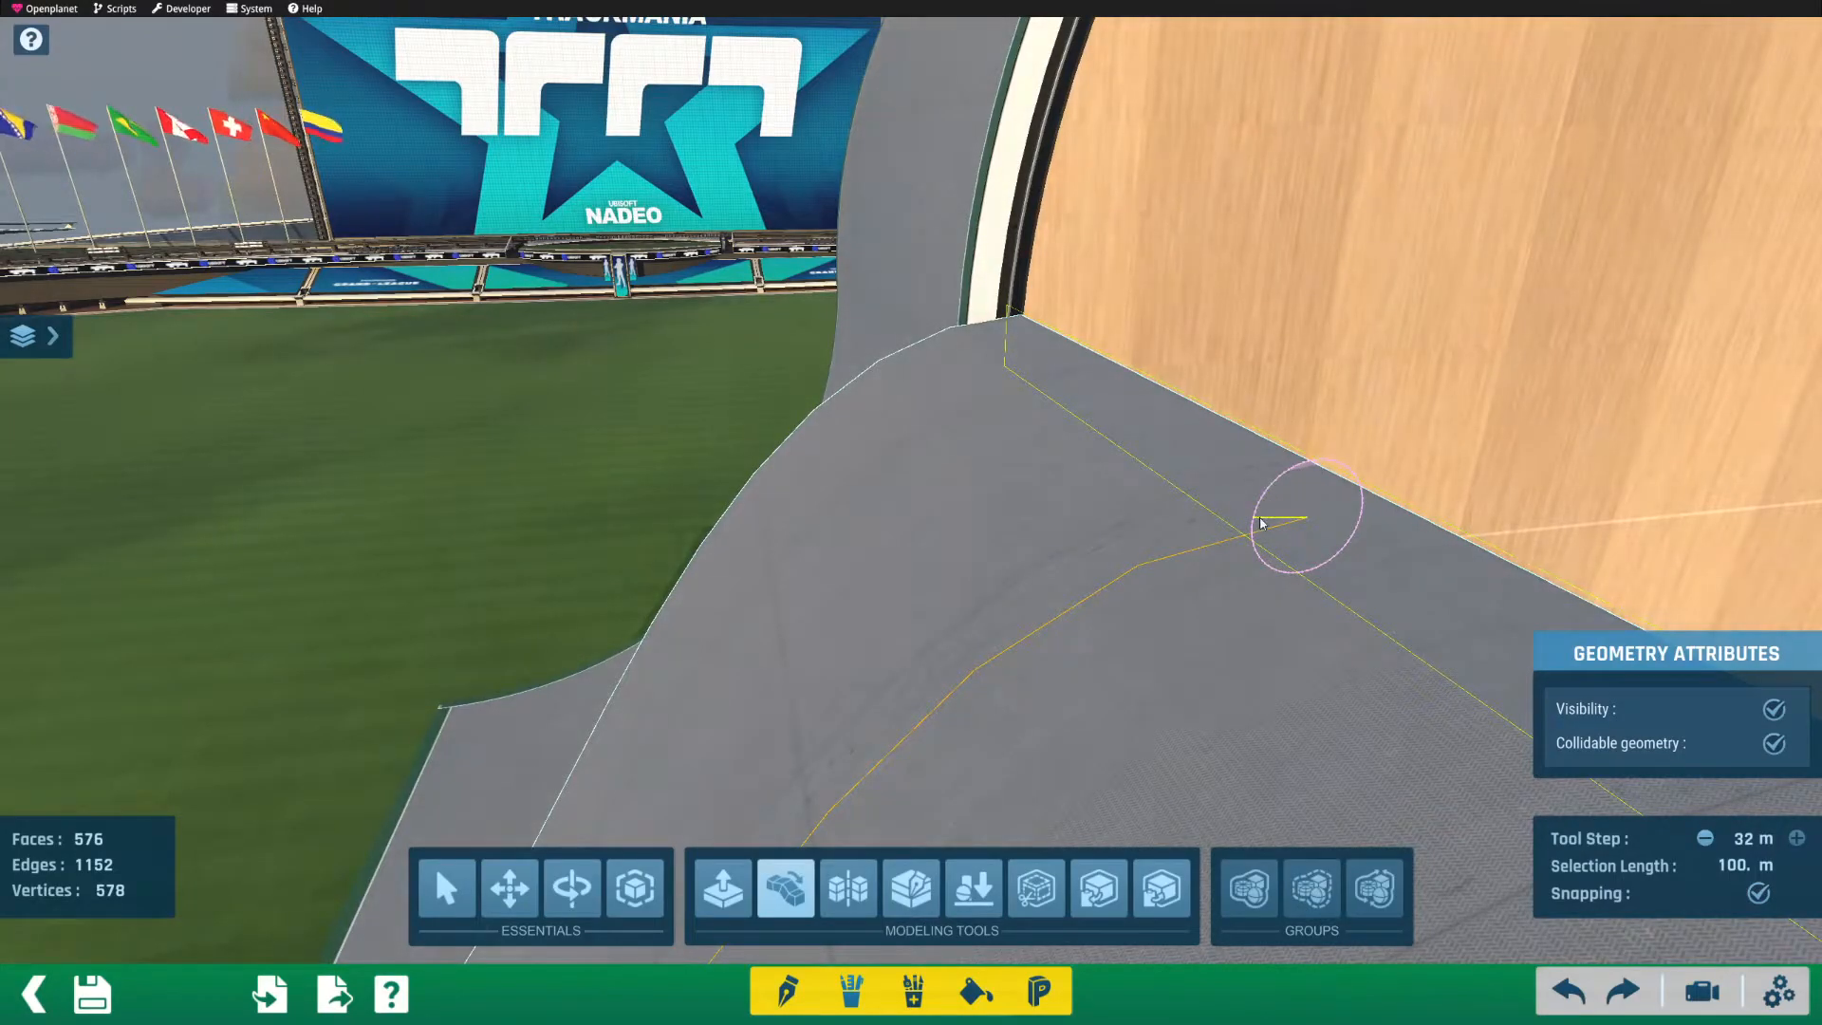
pyautogui.moveTo(1254, 528); pyautogui.dragTo(1128, 552, button='right')
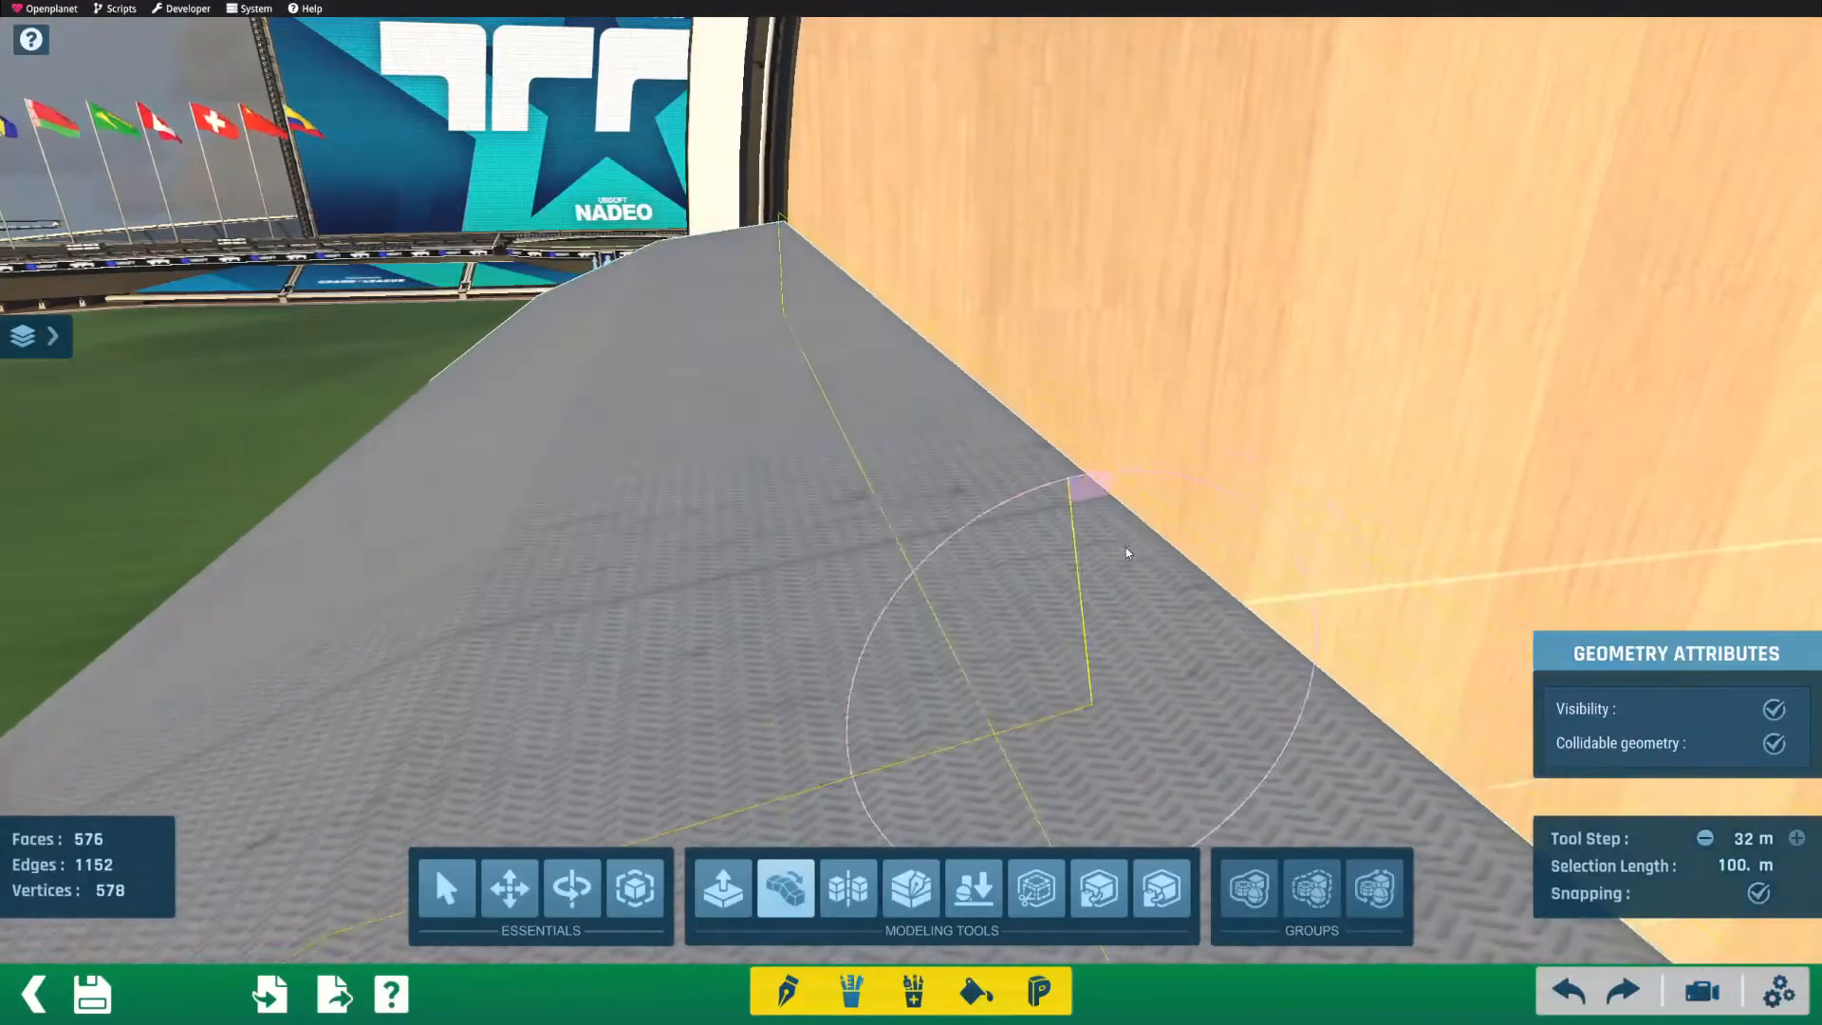
pyautogui.click(943, 737)
pyautogui.moveTo(943, 737); pyautogui.dragTo(882, 617, button='right')
pyautogui.moveTo(787, 576); pyautogui.dragTo(1106, 361, button='right')
pyautogui.moveTo(1087, 580); pyautogui.dragTo(1113, 507, button='right')
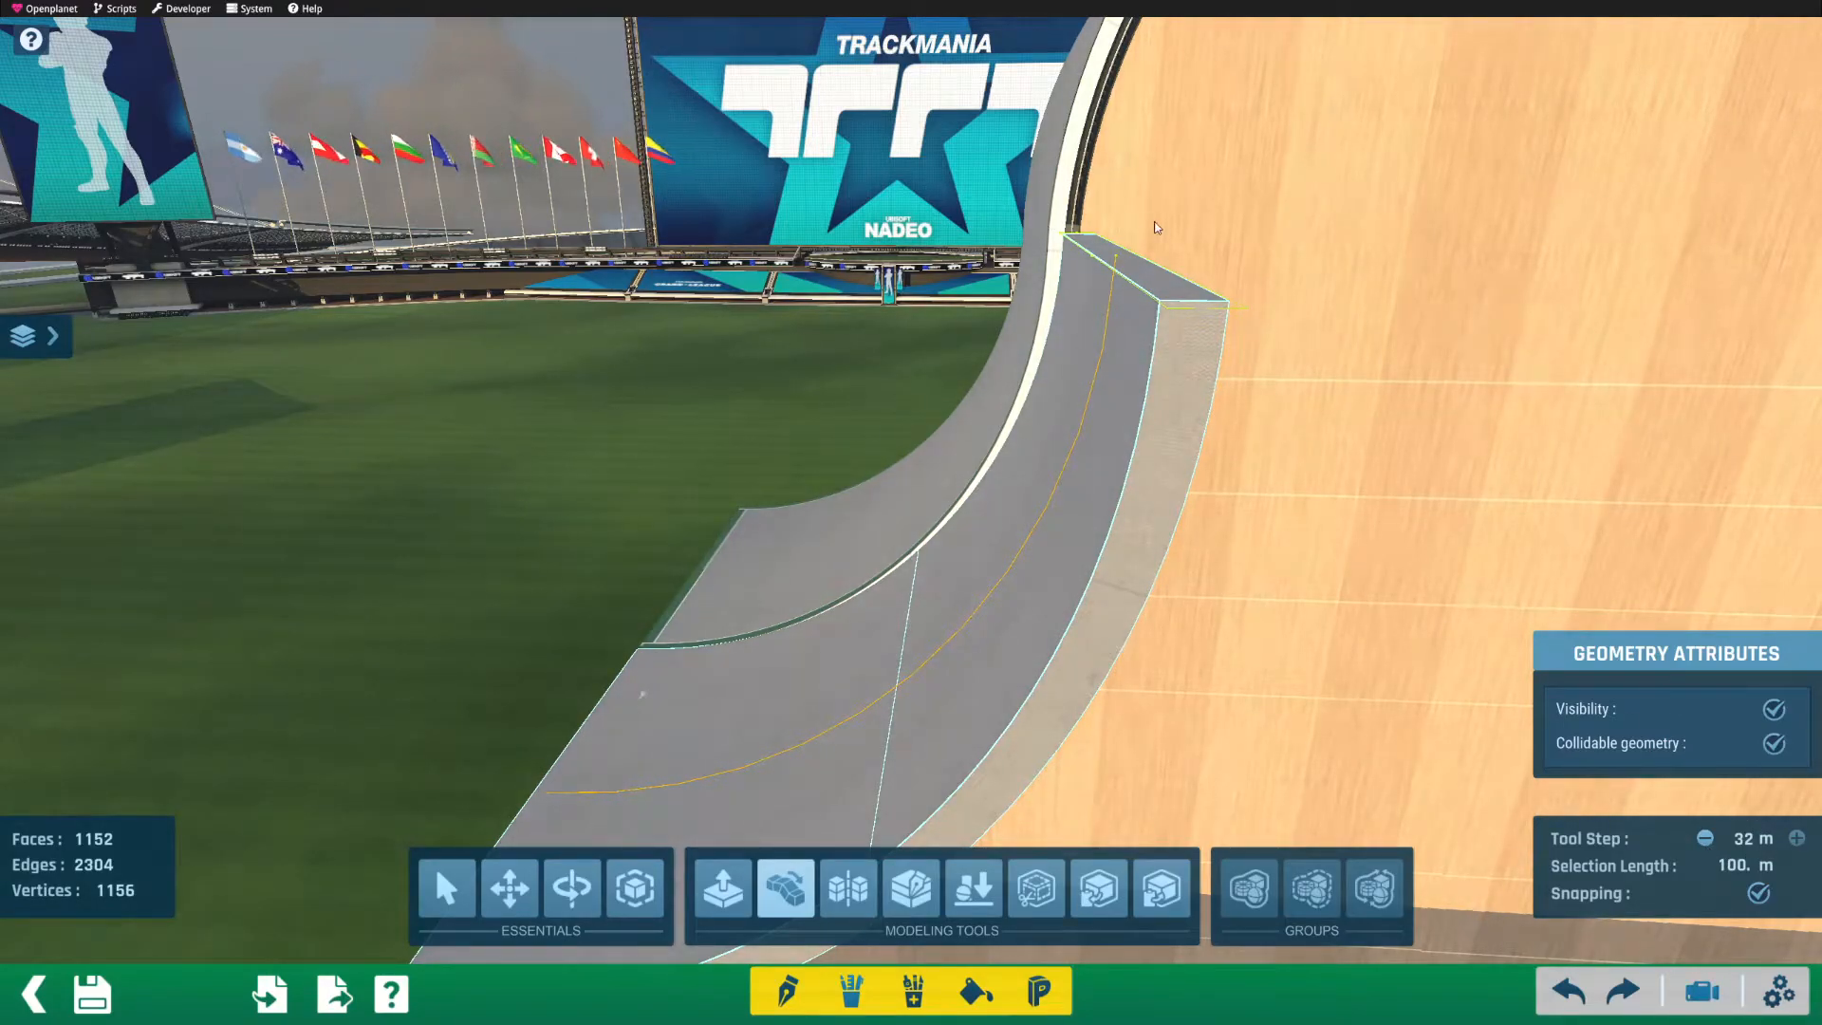
# Step: Examine how the raised slab's upper end lines up with the seam of the loop's rim
pyautogui.moveTo(1156, 227); pyautogui.dragTo(1083, 275, button='right')
pyautogui.moveTo(1348, 413); pyautogui.dragTo(1102, 136, button='right')
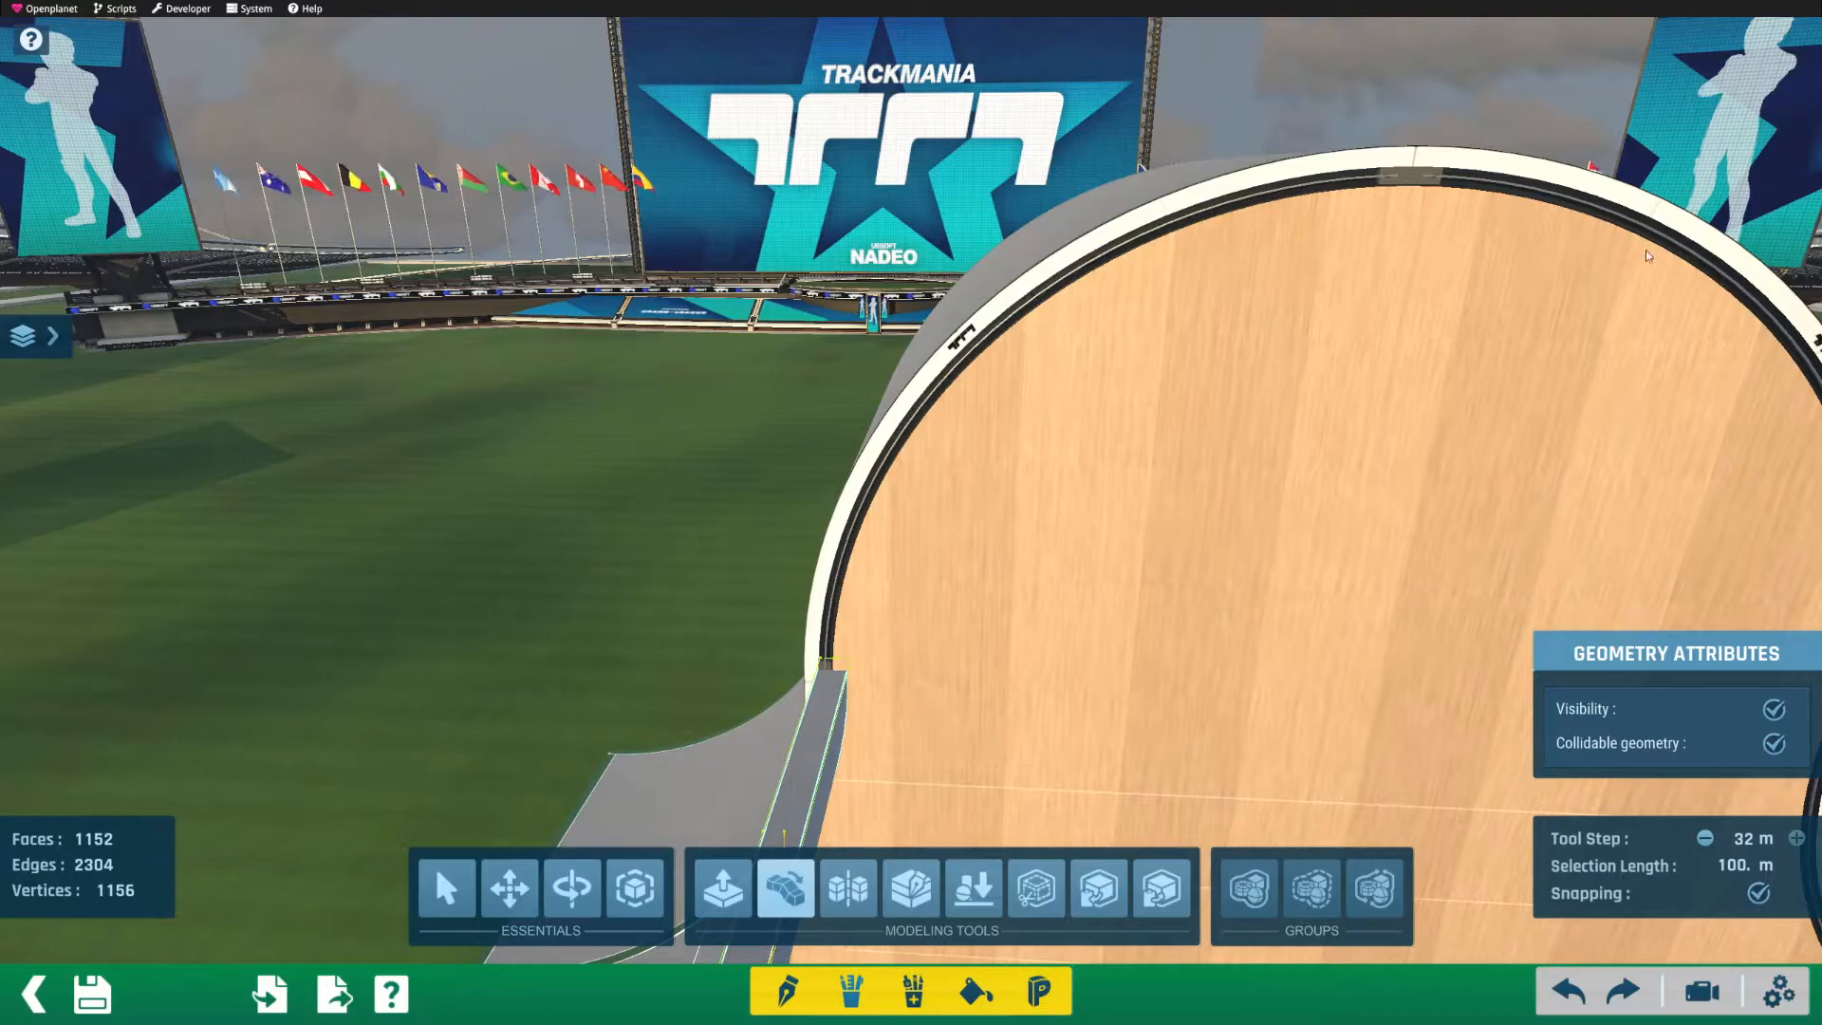
pyautogui.keyDown('alt'); pyautogui.moveTo(855, 366); pyautogui.dragTo(940, 279, button='right'); pyautogui.keyUp('alt')
pyautogui.keyDown('alt'); pyautogui.scroll(1, 1111, 493); pyautogui.keyUp('alt')
pyautogui.scroll(-2, 1091, 504)
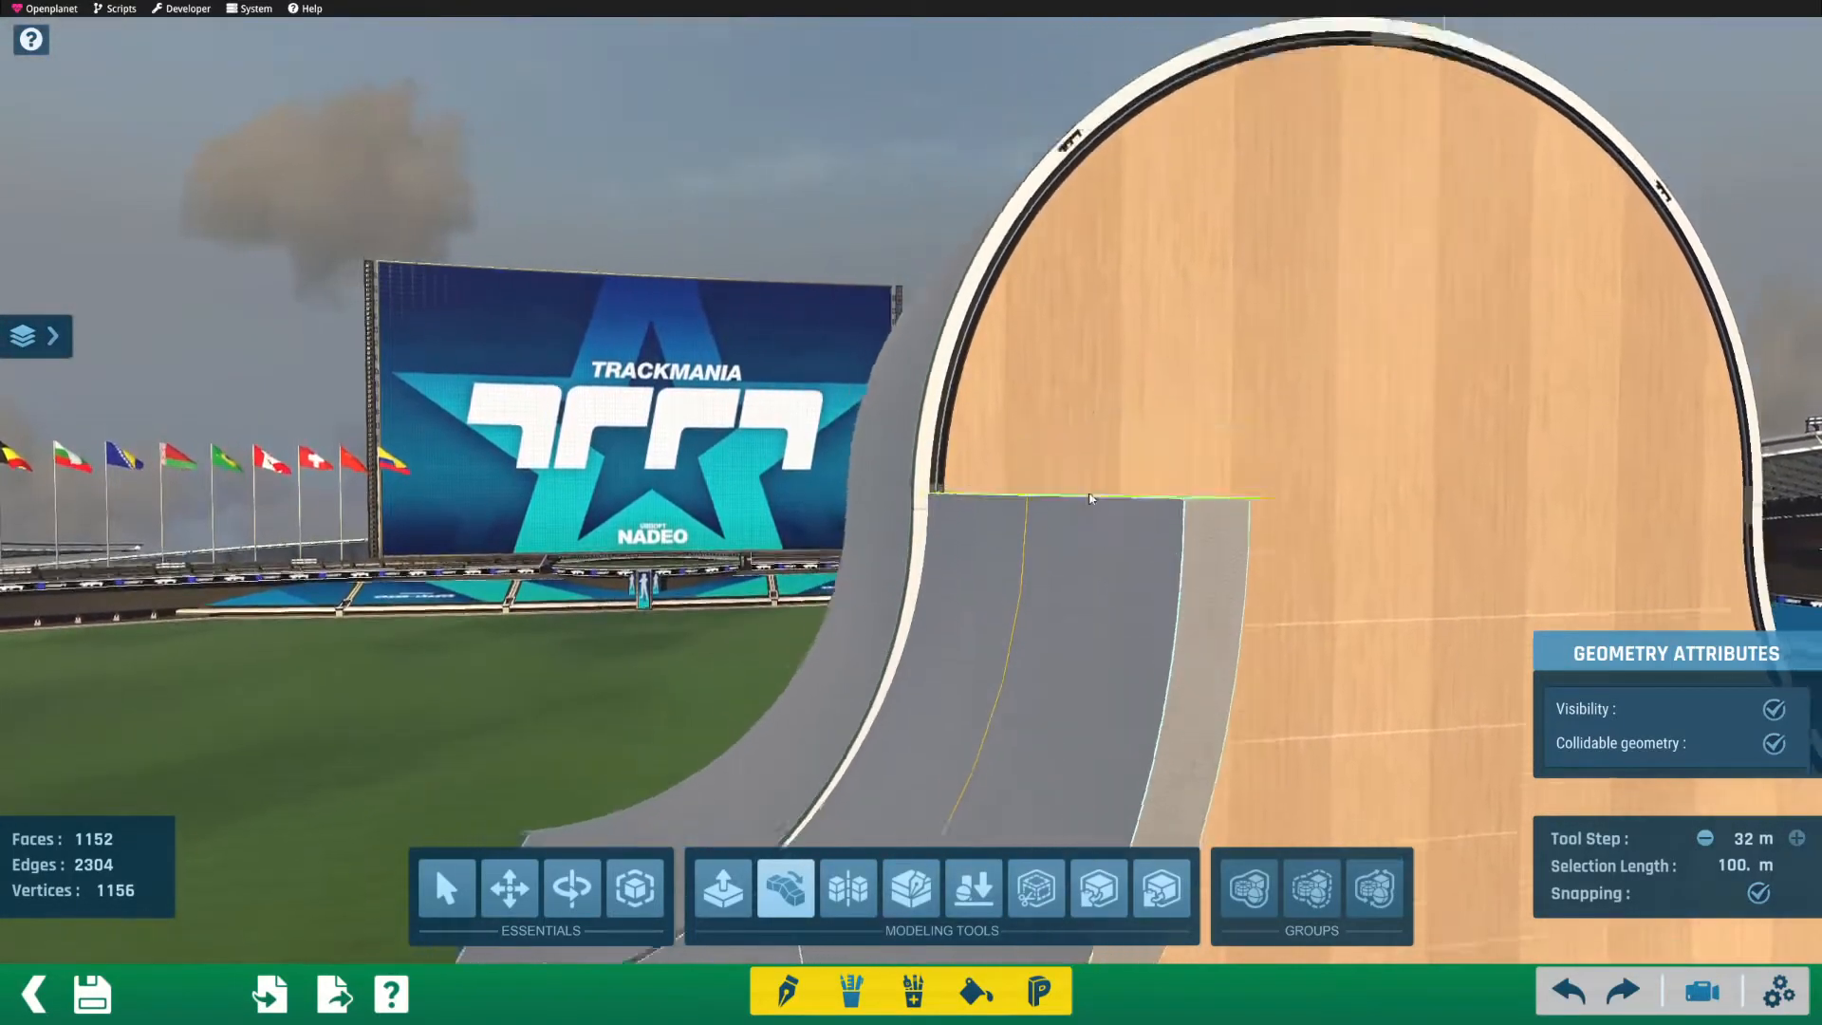
pyautogui.scroll(3, 1073, 529)
pyautogui.keyDown('alt'); pyautogui.scroll(3, 1044, 645); pyautogui.keyUp('alt')
pyautogui.scroll(-2, 956, 551)
pyautogui.scroll(1, 955, 549)
pyautogui.keyDown('alt'); pyautogui.moveTo(955, 543); pyautogui.dragTo(917, 594); pyautogui.keyUp('alt')
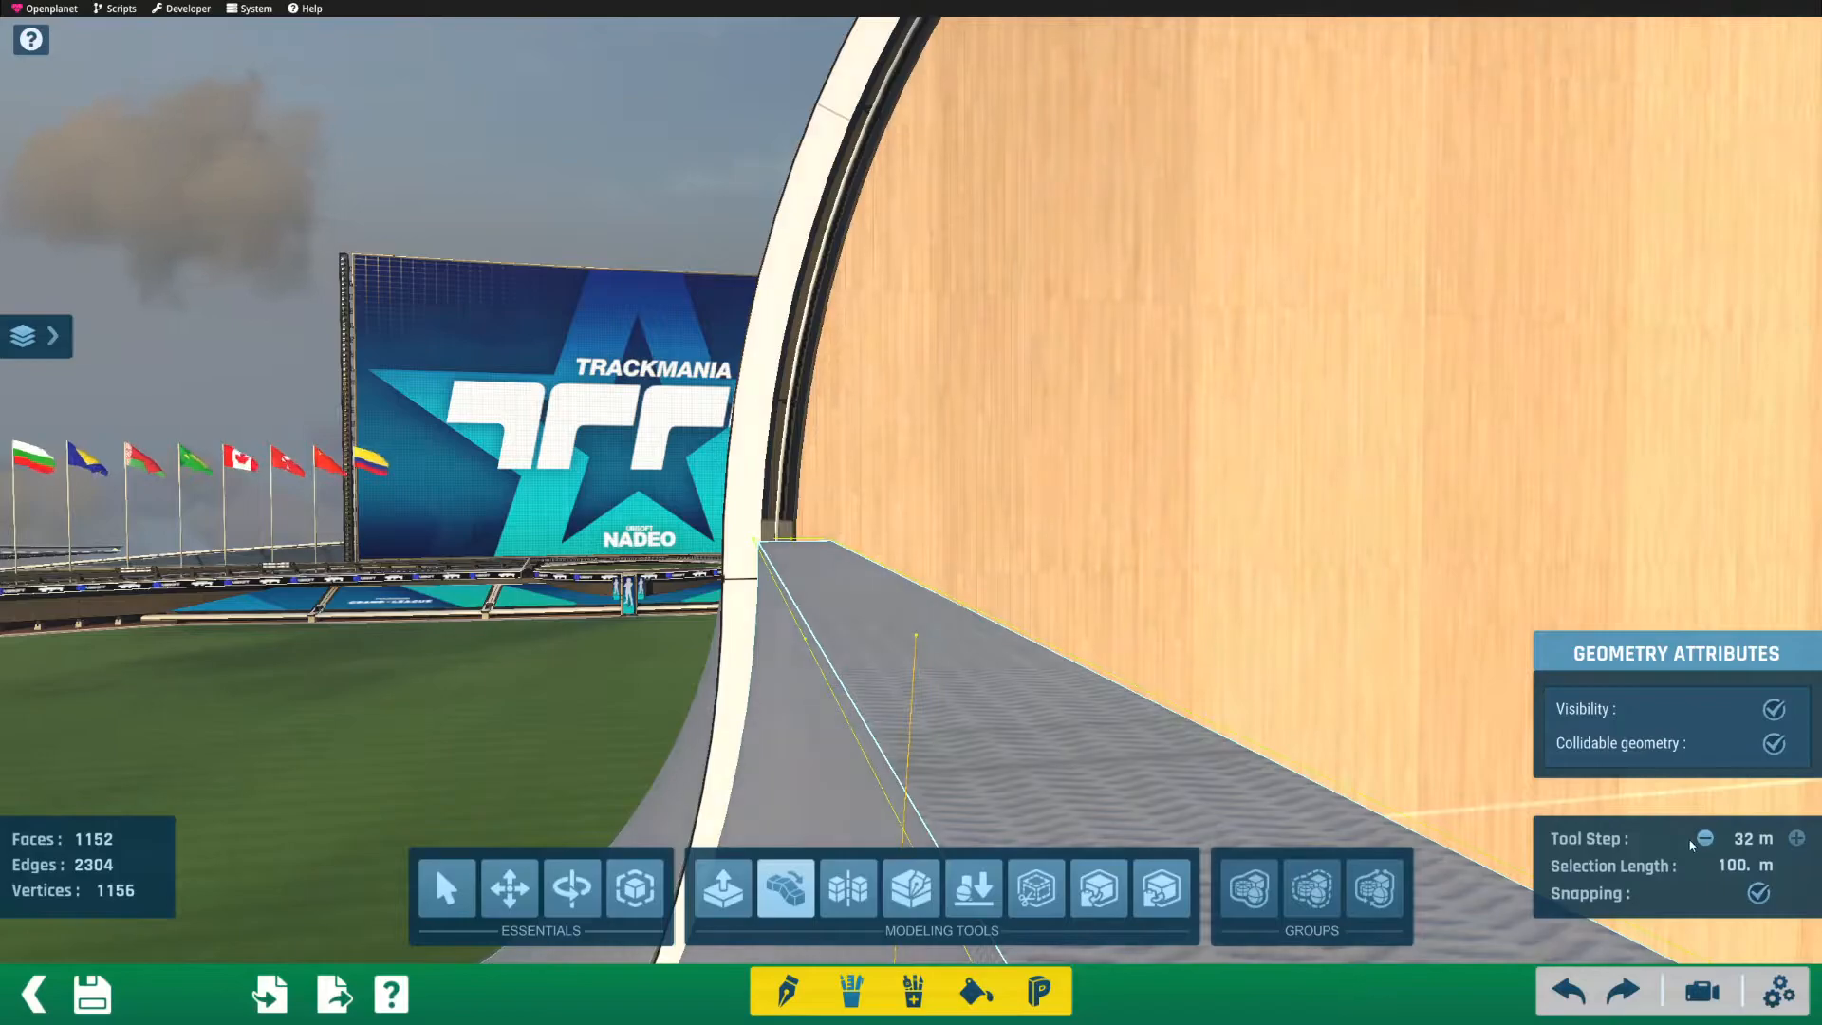
# Step: Set the Tool Step to 1 m and adjust the raised slab's end node along its axes near the rim seam
pyautogui.moveTo(1040, 647)
pyautogui.keyDown('alt'); pyautogui.mouseDown(button='right')
pyautogui.moveTo(1068, 651)
pyautogui.moveTo(1046, 642)
pyautogui.mouseUp(button='right'); pyautogui.keyUp('alt')
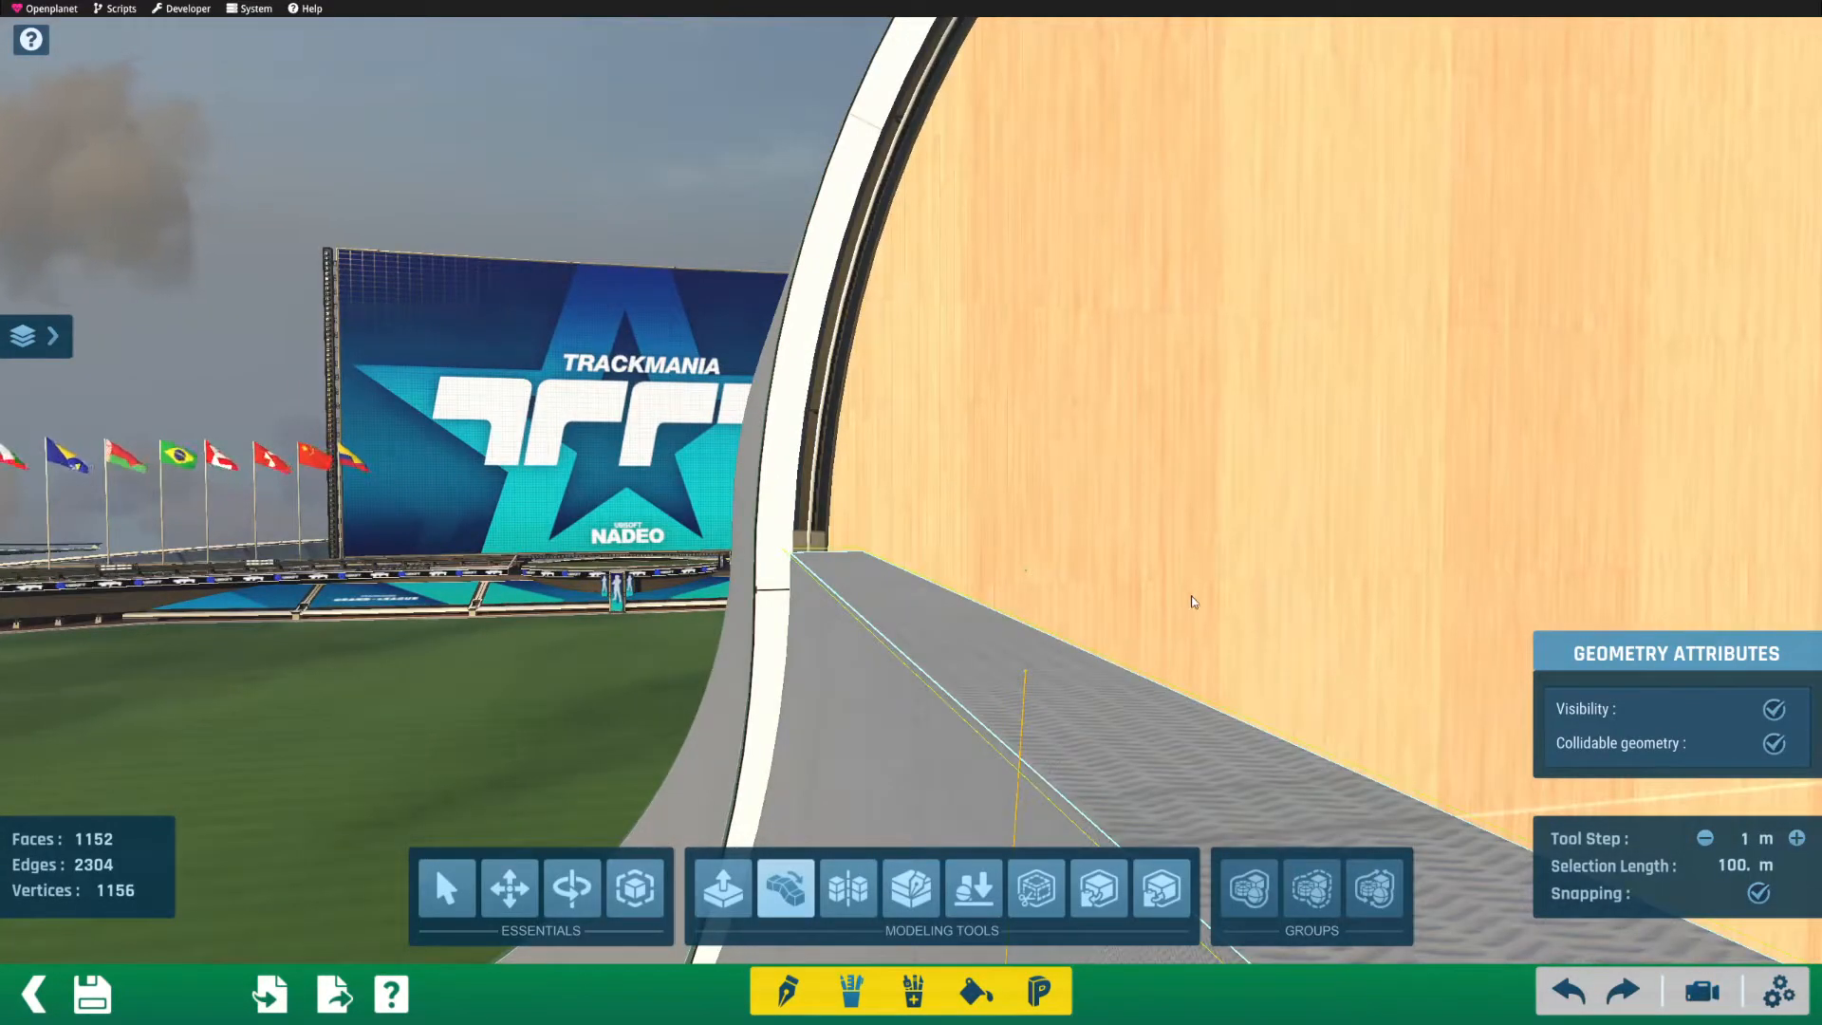
pyautogui.keyDown('alt'); pyautogui.moveTo(1334, 570); pyautogui.dragTo(1346, 569, button='right'); pyautogui.keyUp('alt')
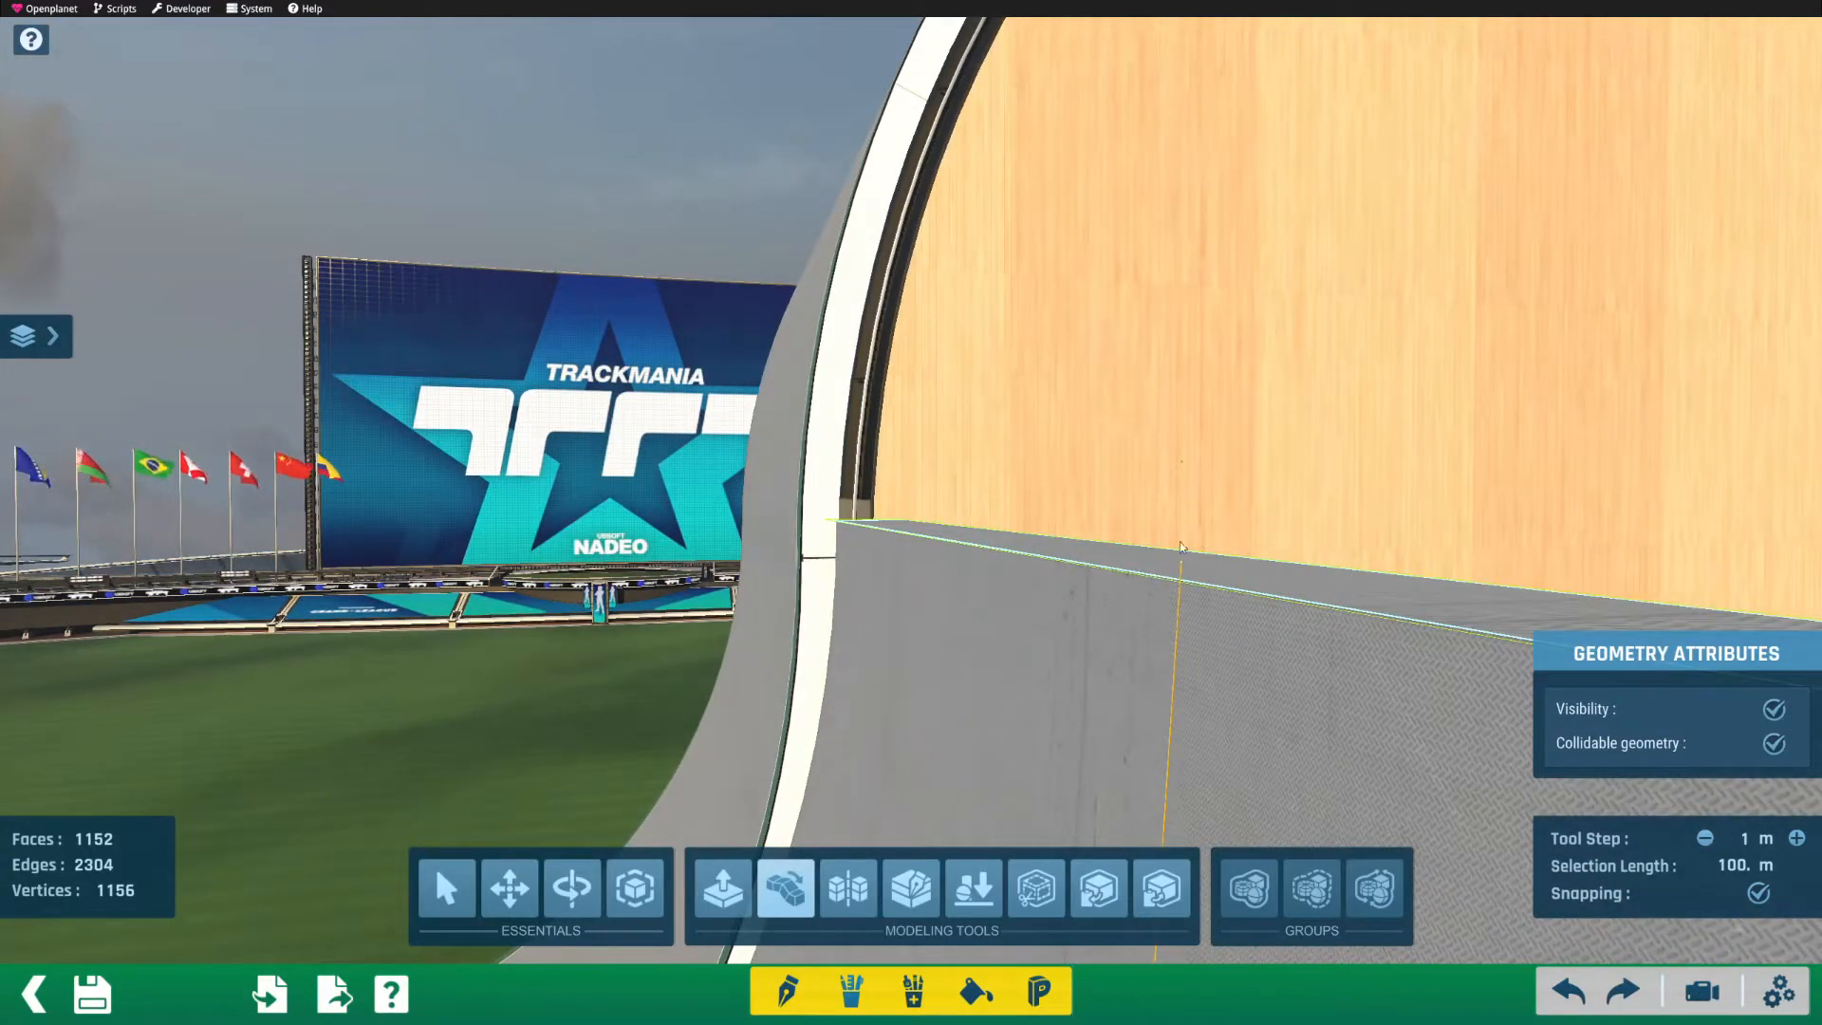
pyautogui.keyDown('alt'); pyautogui.moveTo(1211, 558); pyautogui.dragTo(994, 562, button='right'); pyautogui.keyUp('alt')
pyautogui.keyDown('alt'); pyautogui.moveTo(993, 562); pyautogui.dragTo(988, 588); pyautogui.keyUp('alt')
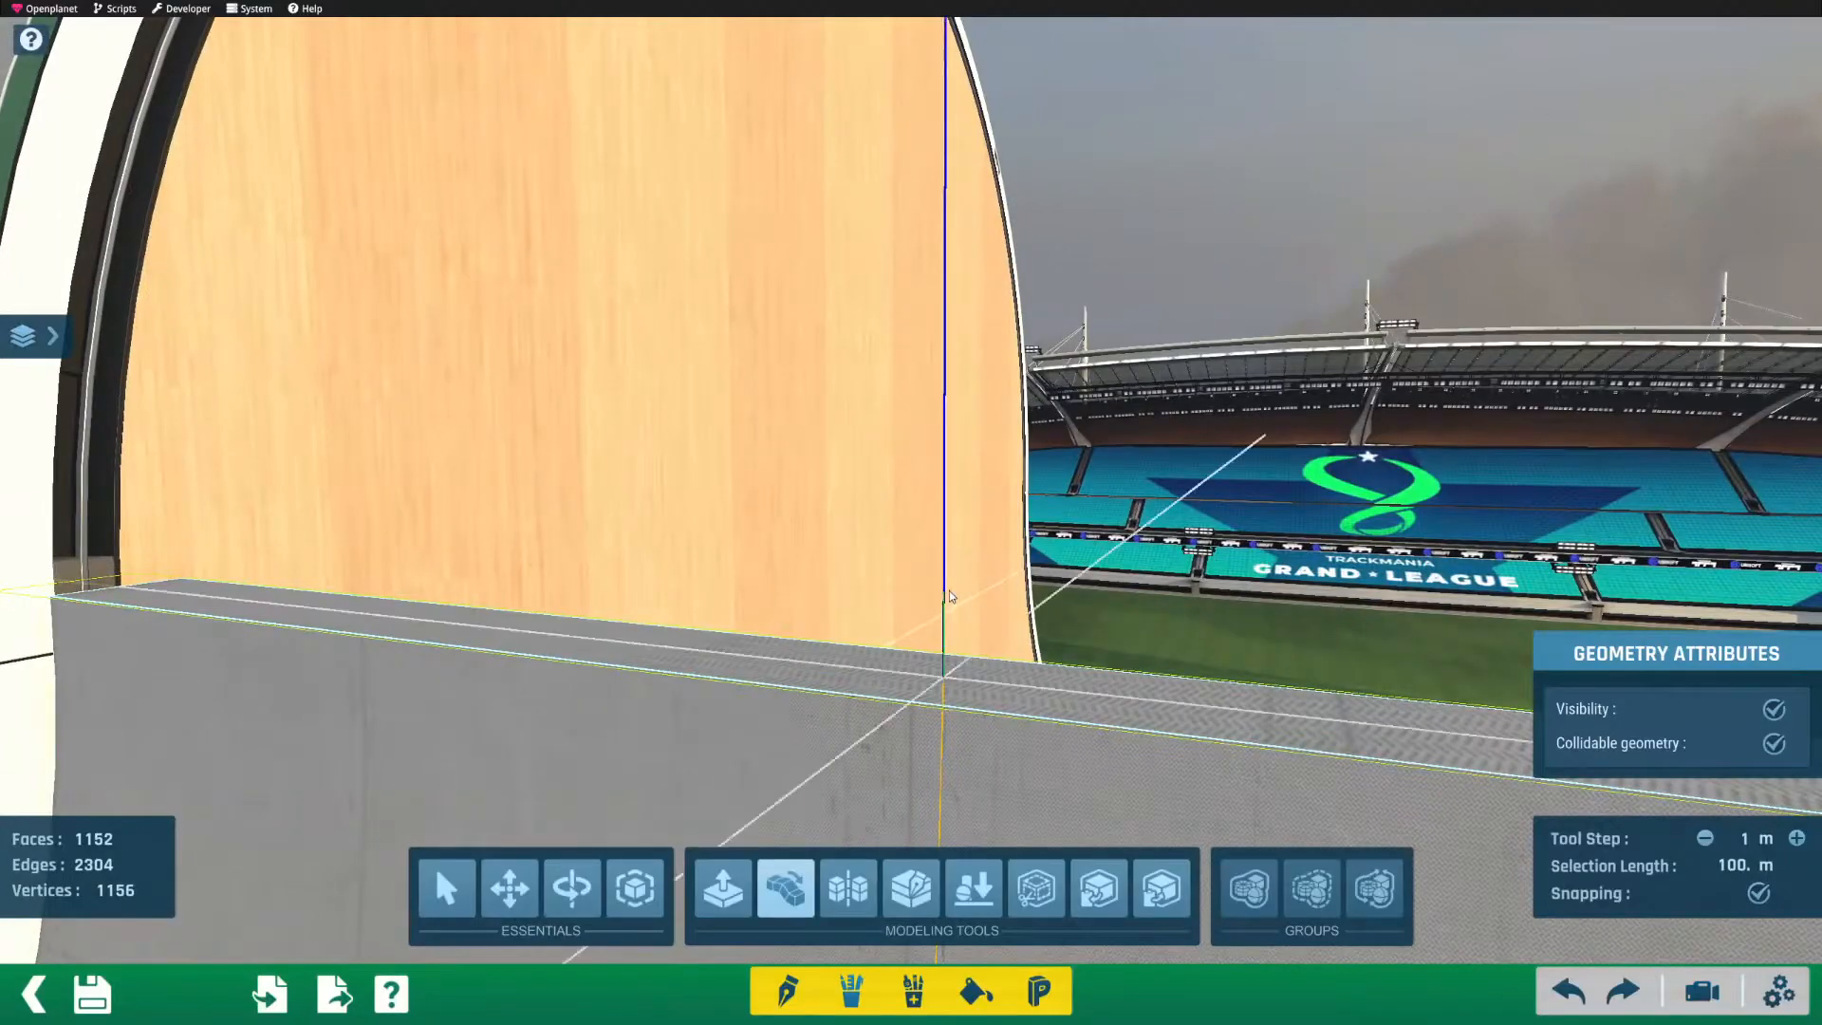
pyautogui.keyDown('alt'); pyautogui.moveTo(612, 655); pyautogui.dragTo(692, 549); pyautogui.keyUp('alt')
pyautogui.keyDown('alt'); pyautogui.moveTo(692, 549); pyautogui.dragTo(712, 542, button='right'); pyautogui.keyUp('alt')
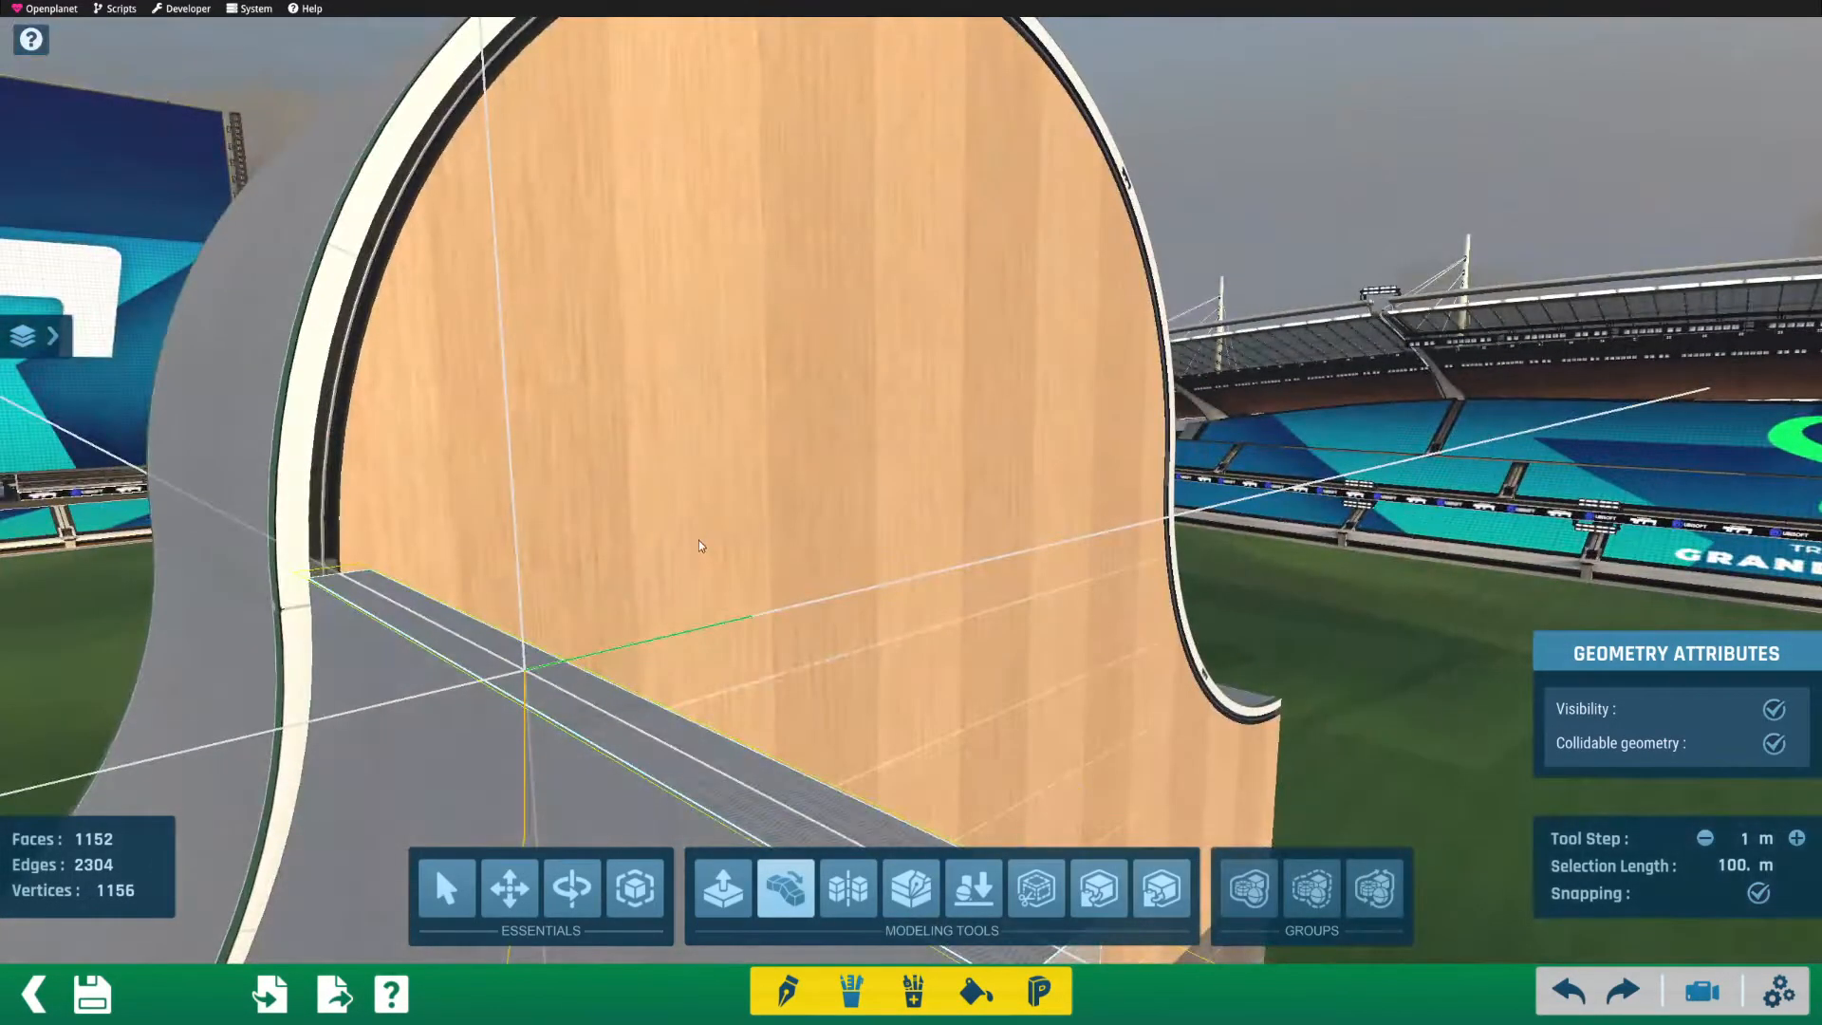
pyautogui.click(502, 684)
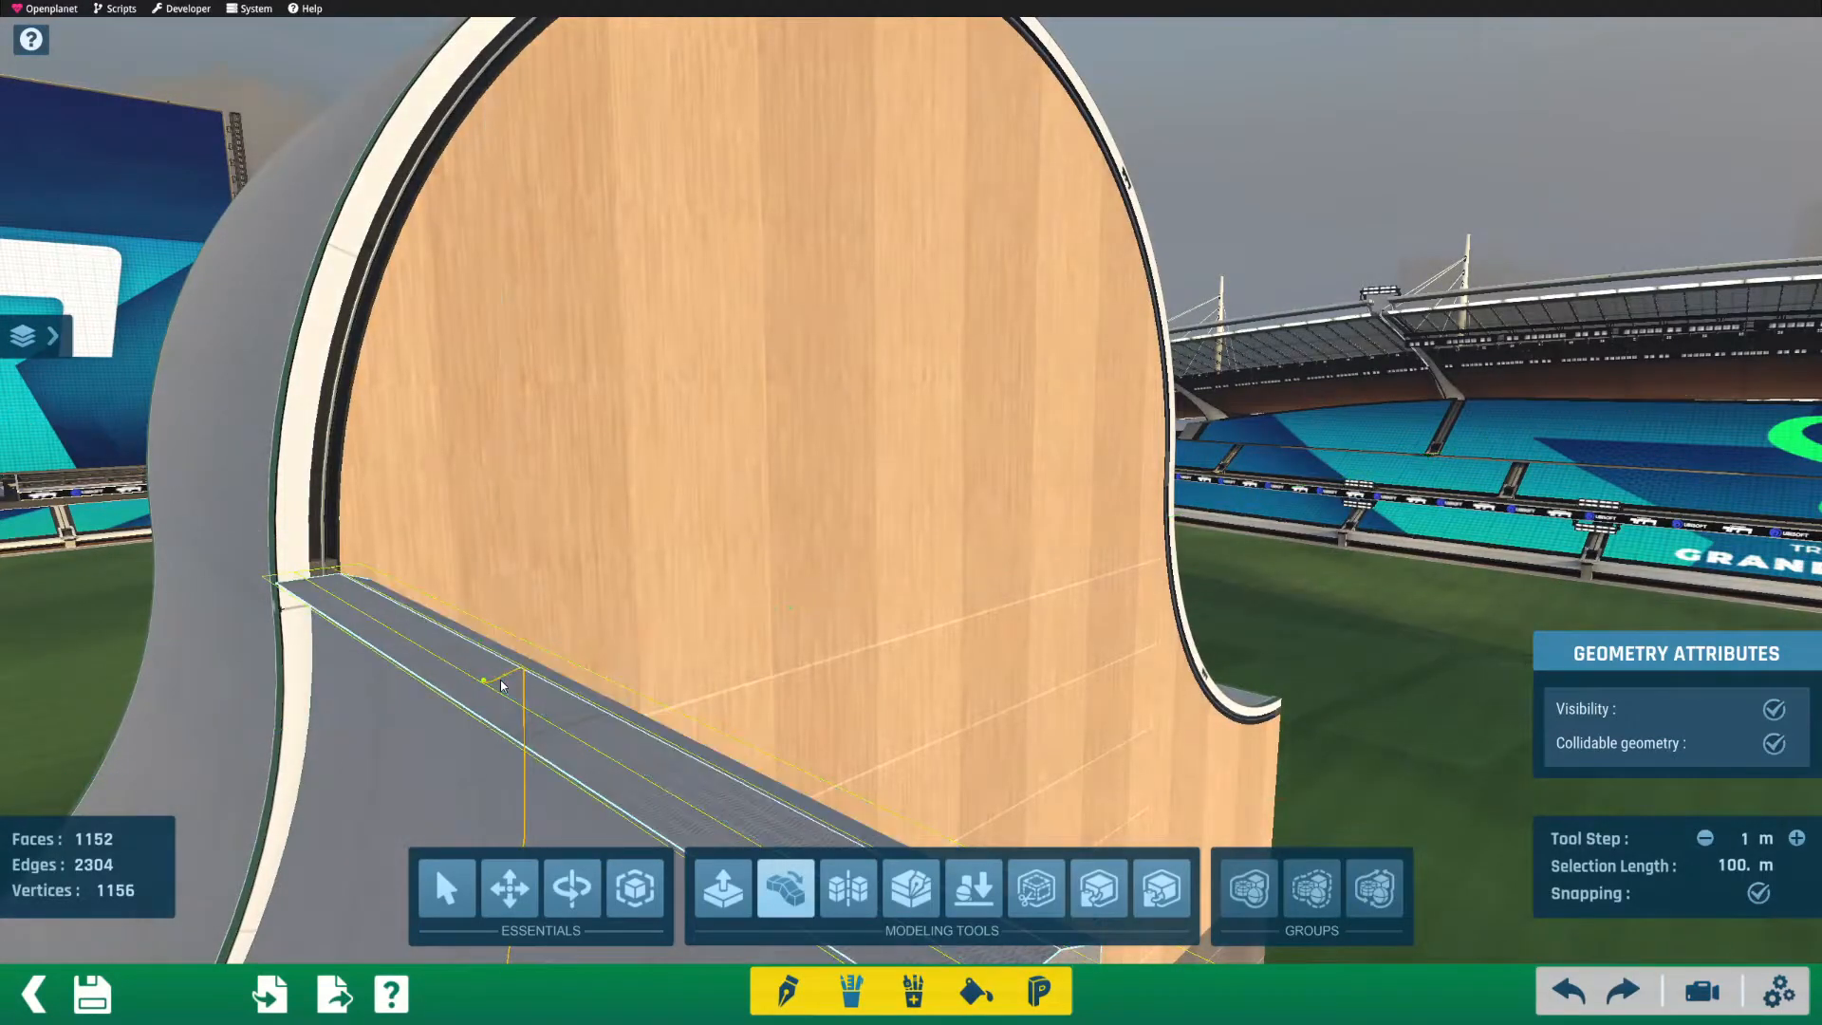
pyautogui.scroll(2, 492, 682)
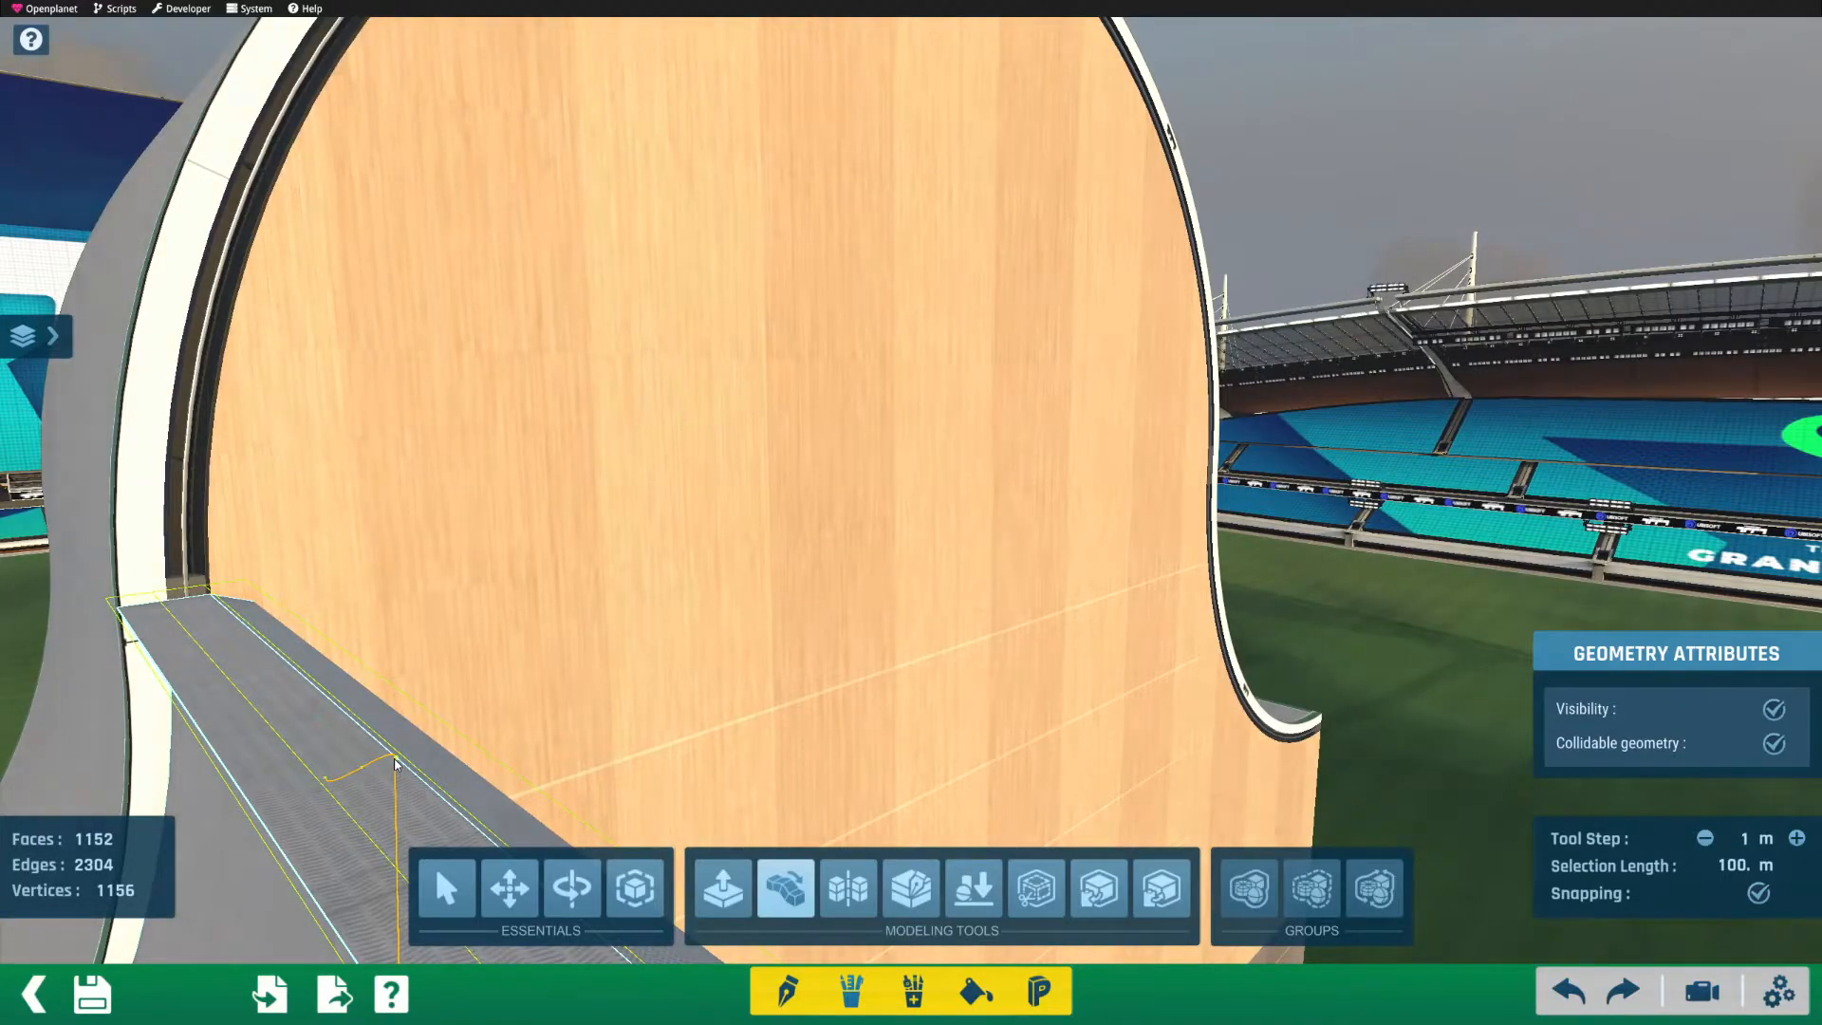
pyautogui.keyDown('alt'); pyautogui.moveTo(403, 731); pyautogui.dragTo(426, 718); pyautogui.keyUp('alt')
pyautogui.keyDown('alt'); pyautogui.moveTo(426, 718); pyautogui.dragTo(885, 707, button='right'); pyautogui.keyUp('alt')
pyautogui.keyDown('alt'); pyautogui.moveTo(884, 706); pyautogui.dragTo(892, 712); pyautogui.keyUp('alt')
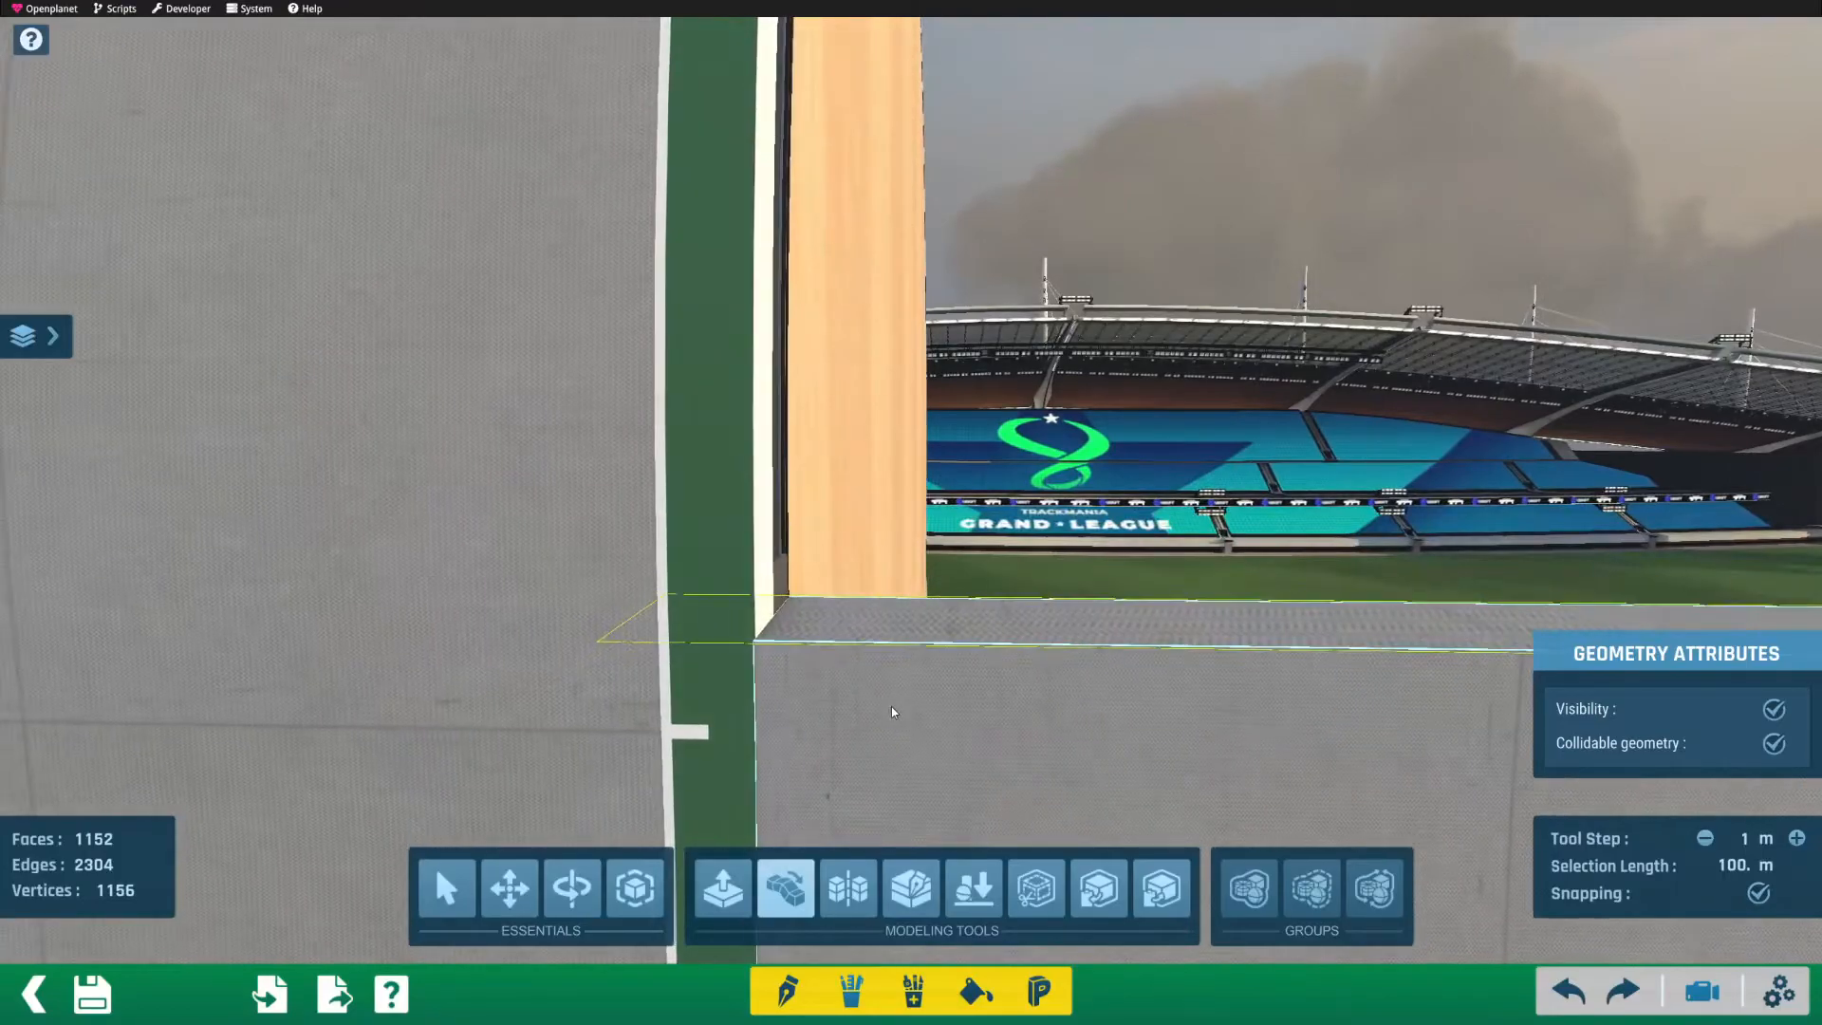
# Step: Fine-tune the height of the slab's upper end in 1 m steps to match the seam of the loop's rim
pyautogui.scroll(-4, 752, 691)
pyautogui.keyDown('alt'); pyautogui.moveTo(752, 691); pyautogui.dragTo(797, 740, button='right'); pyautogui.keyUp('alt')
pyautogui.scroll(1, 807, 737)
pyautogui.click(749, 694)
pyautogui.click(749, 731)
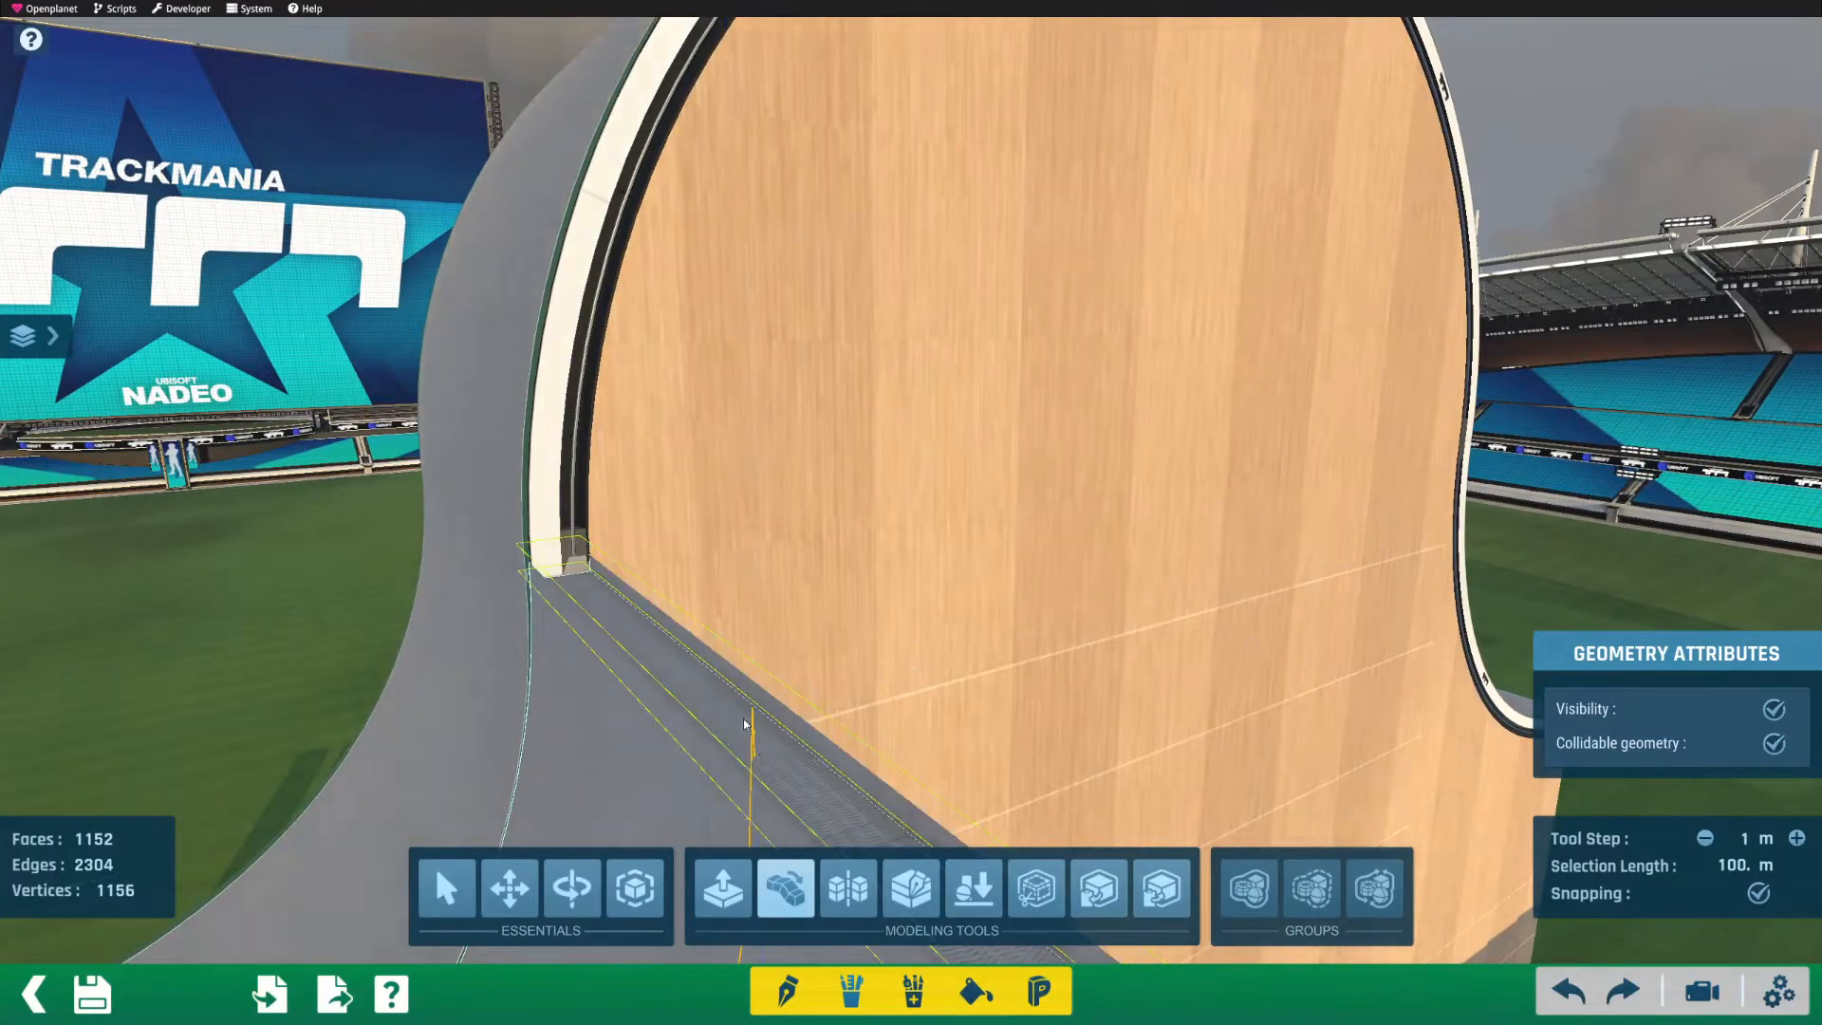
pyautogui.keyDown('alt'); pyautogui.moveTo(822, 648); pyautogui.dragTo(882, 725, button='right'); pyautogui.keyUp('alt')
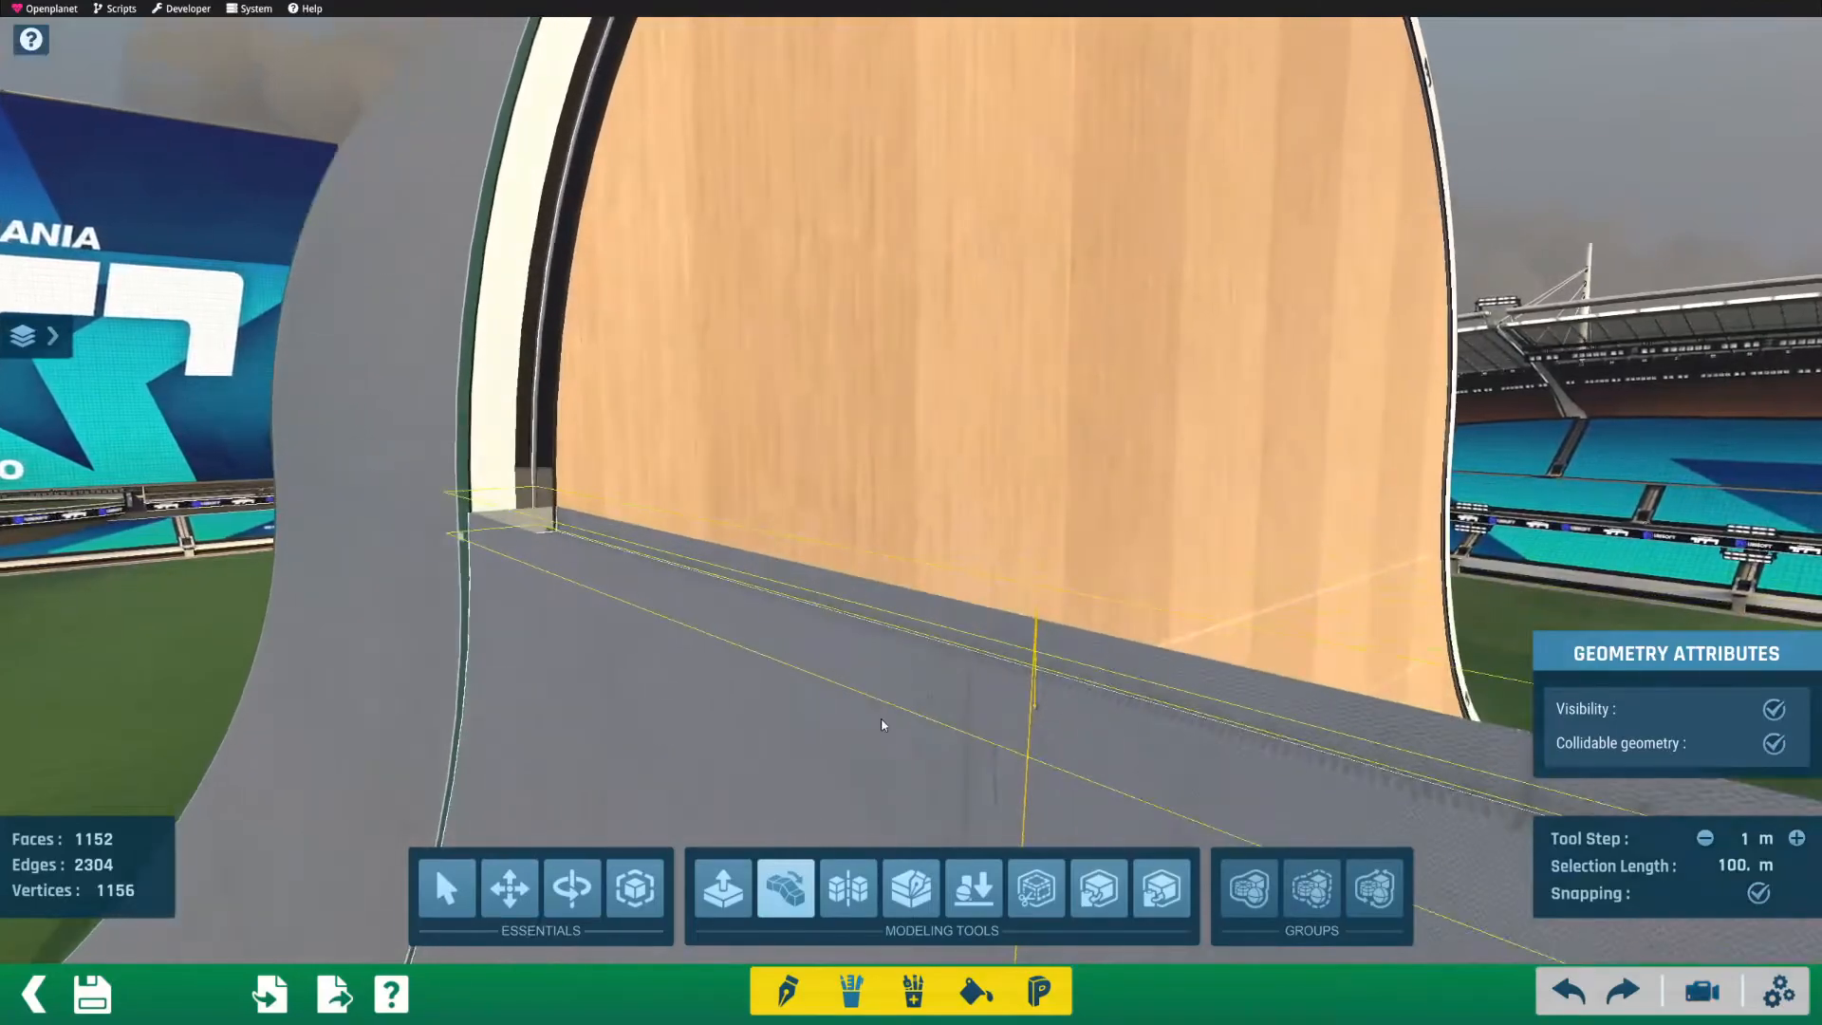
pyautogui.keyDown('alt'); pyautogui.moveTo(1012, 616); pyautogui.dragTo(1023, 455, button='right'); pyautogui.keyUp('alt')
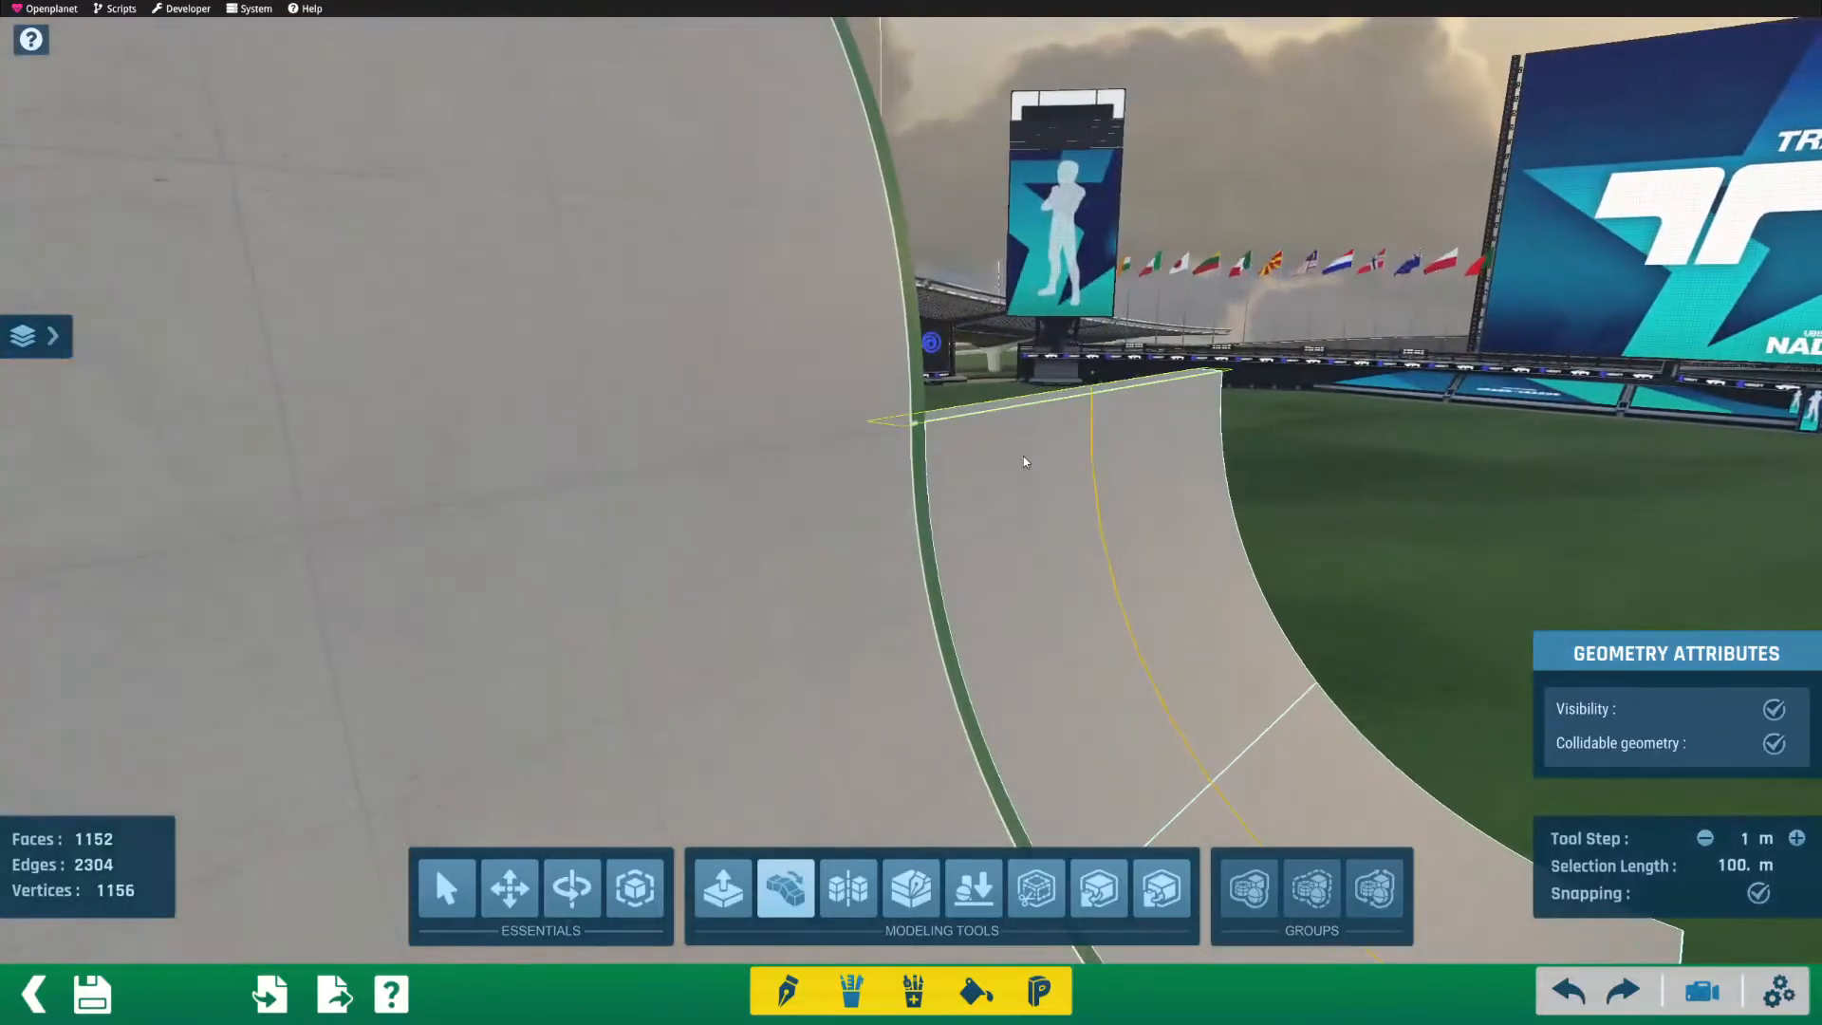
# Step: Inspect the slab's upper end and its rim alignment from the outside, the back and above
pyautogui.scroll(8, 1025, 447)
pyautogui.keyDown('alt'); pyautogui.moveTo(1025, 432); pyautogui.dragTo(798, 392); pyautogui.keyUp('alt')
pyautogui.scroll(-4, 1004, 476)
pyautogui.keyDown('alt'); pyautogui.moveTo(1203, 697); pyautogui.dragTo(924, 761); pyautogui.keyUp('alt')
pyautogui.keyDown('alt'); pyautogui.moveTo(923, 760); pyautogui.dragTo(701, 644, button='right'); pyautogui.keyUp('alt')
pyautogui.scroll(-4, 487, 757)
pyautogui.scroll(2, 800, 548)
pyautogui.keyDown('alt'); pyautogui.moveTo(911, 537); pyautogui.dragTo(801, 715); pyautogui.keyUp('alt')
pyautogui.keyDown('alt'); pyautogui.moveTo(801, 716); pyautogui.dragTo(318, 484, button='right'); pyautogui.keyUp('alt')
pyautogui.scroll(2, 1033, 513)
pyautogui.keyDown('alt'); pyautogui.moveTo(1032, 513); pyautogui.dragTo(1074, 606, button='right'); pyautogui.keyUp('alt')
pyautogui.keyDown('alt'); pyautogui.moveTo(1073, 606); pyautogui.dragTo(1066, 570); pyautogui.keyUp('alt')
pyautogui.moveTo(1066, 570)
pyautogui.keyDown('alt'); pyautogui.mouseDown(button='right')
pyautogui.moveTo(1137, 710)
pyautogui.moveTo(671, 504)
pyautogui.moveTo(809, 496)
pyautogui.moveTo(1076, 558)
pyautogui.mouseUp(button='right'); pyautogui.keyUp('alt')
# Step: Set the Tool Step to 32 m and extend the slab upward from its vertical end by a third segment
pyautogui.moveTo(1031, 618); pyautogui.dragTo(970, 653, button='right')
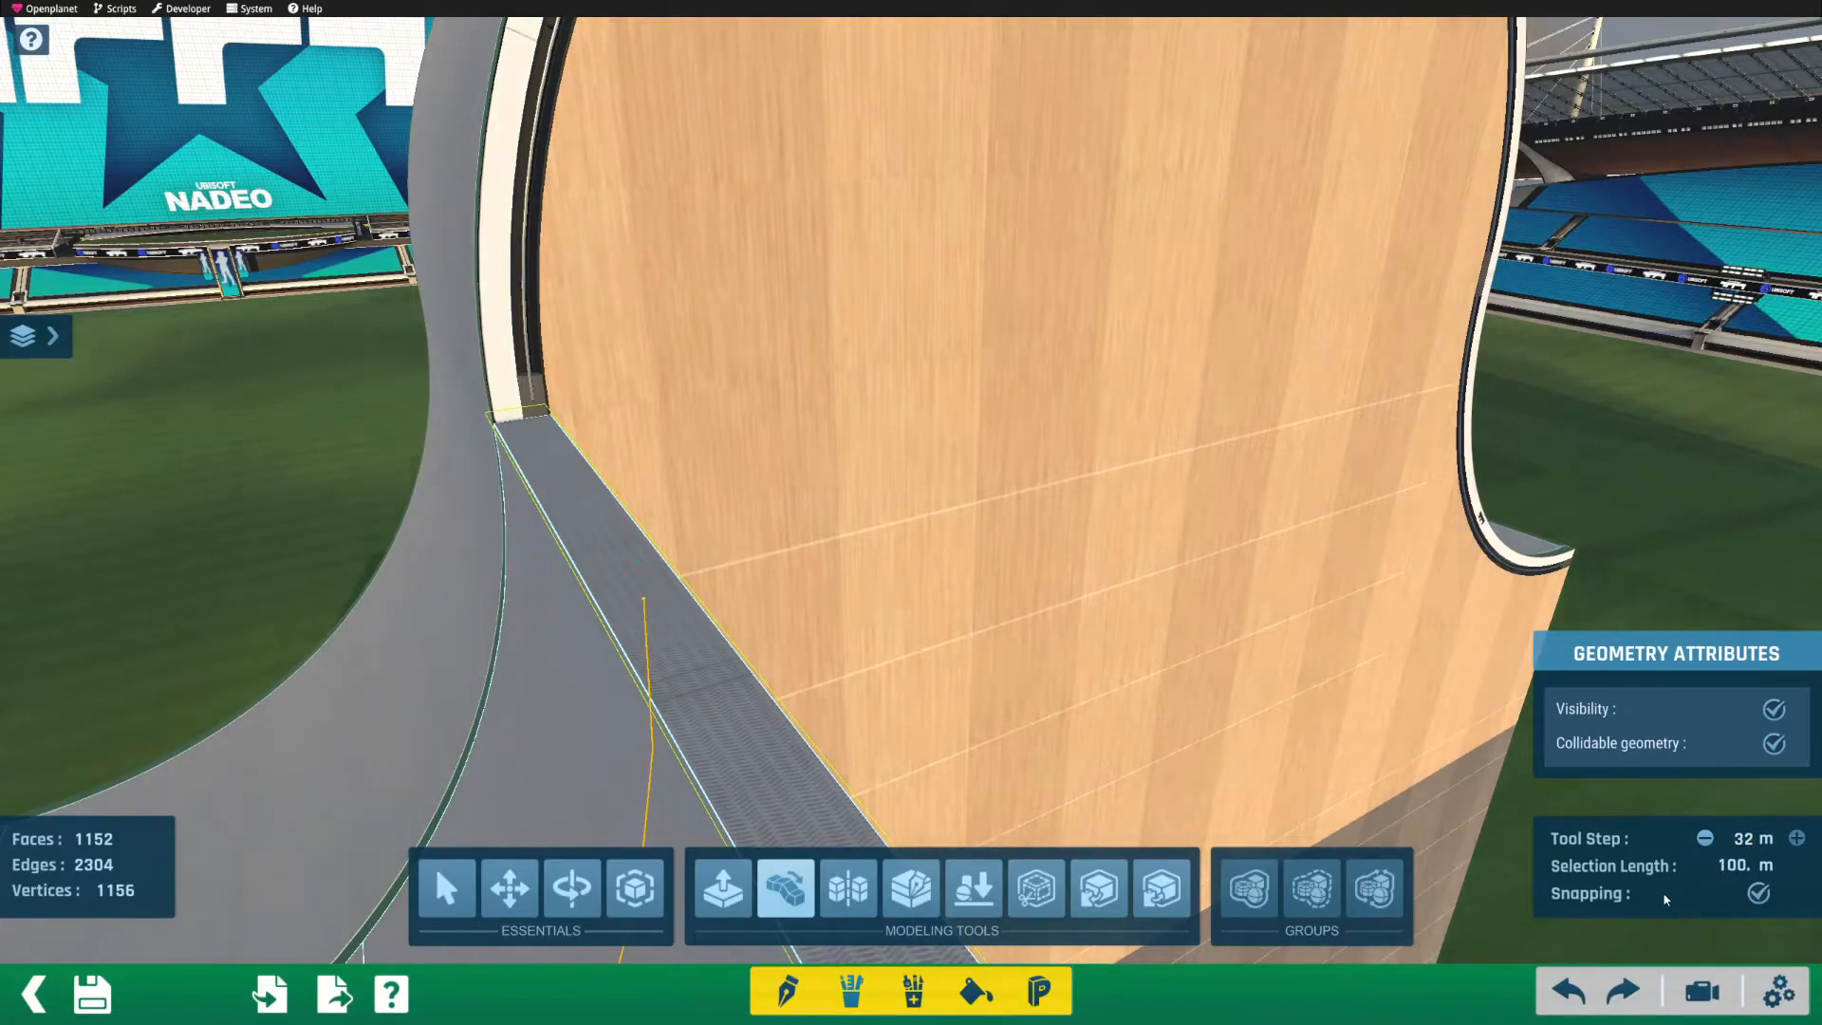
pyautogui.scroll(-10, 932, 501)
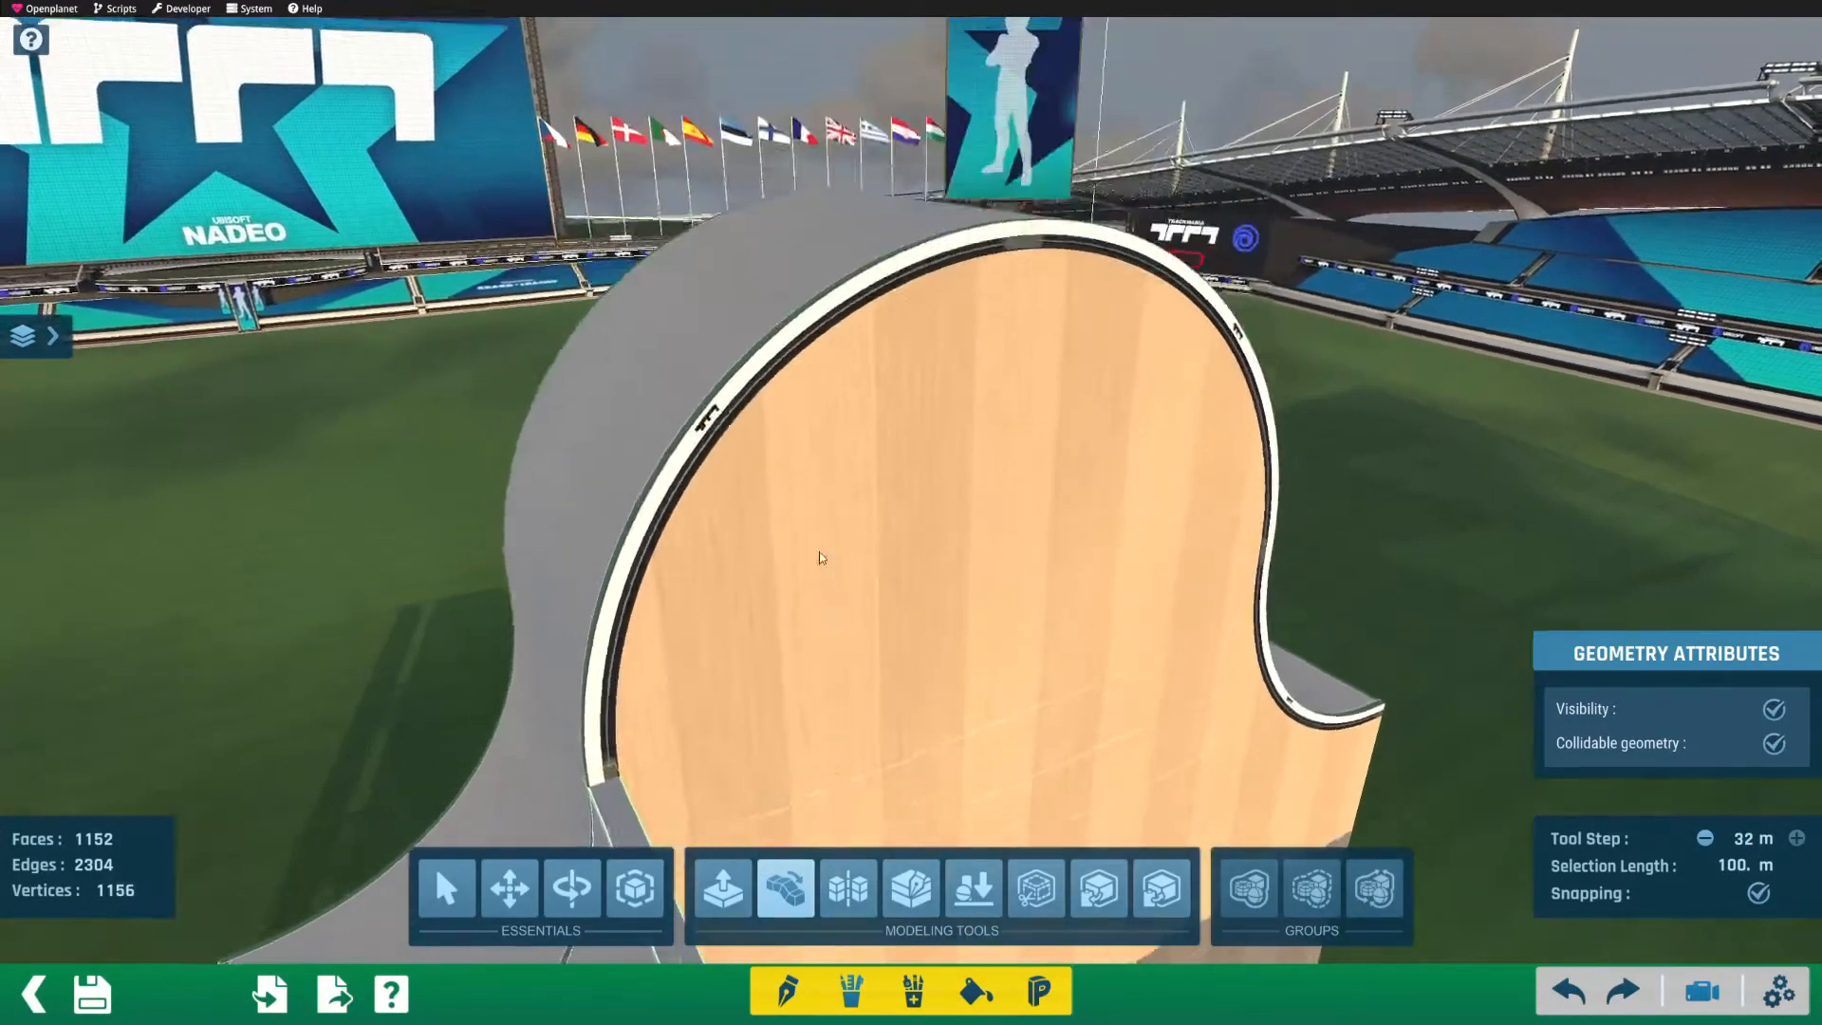
pyautogui.moveTo(820, 556); pyautogui.dragTo(780, 680, button='right')
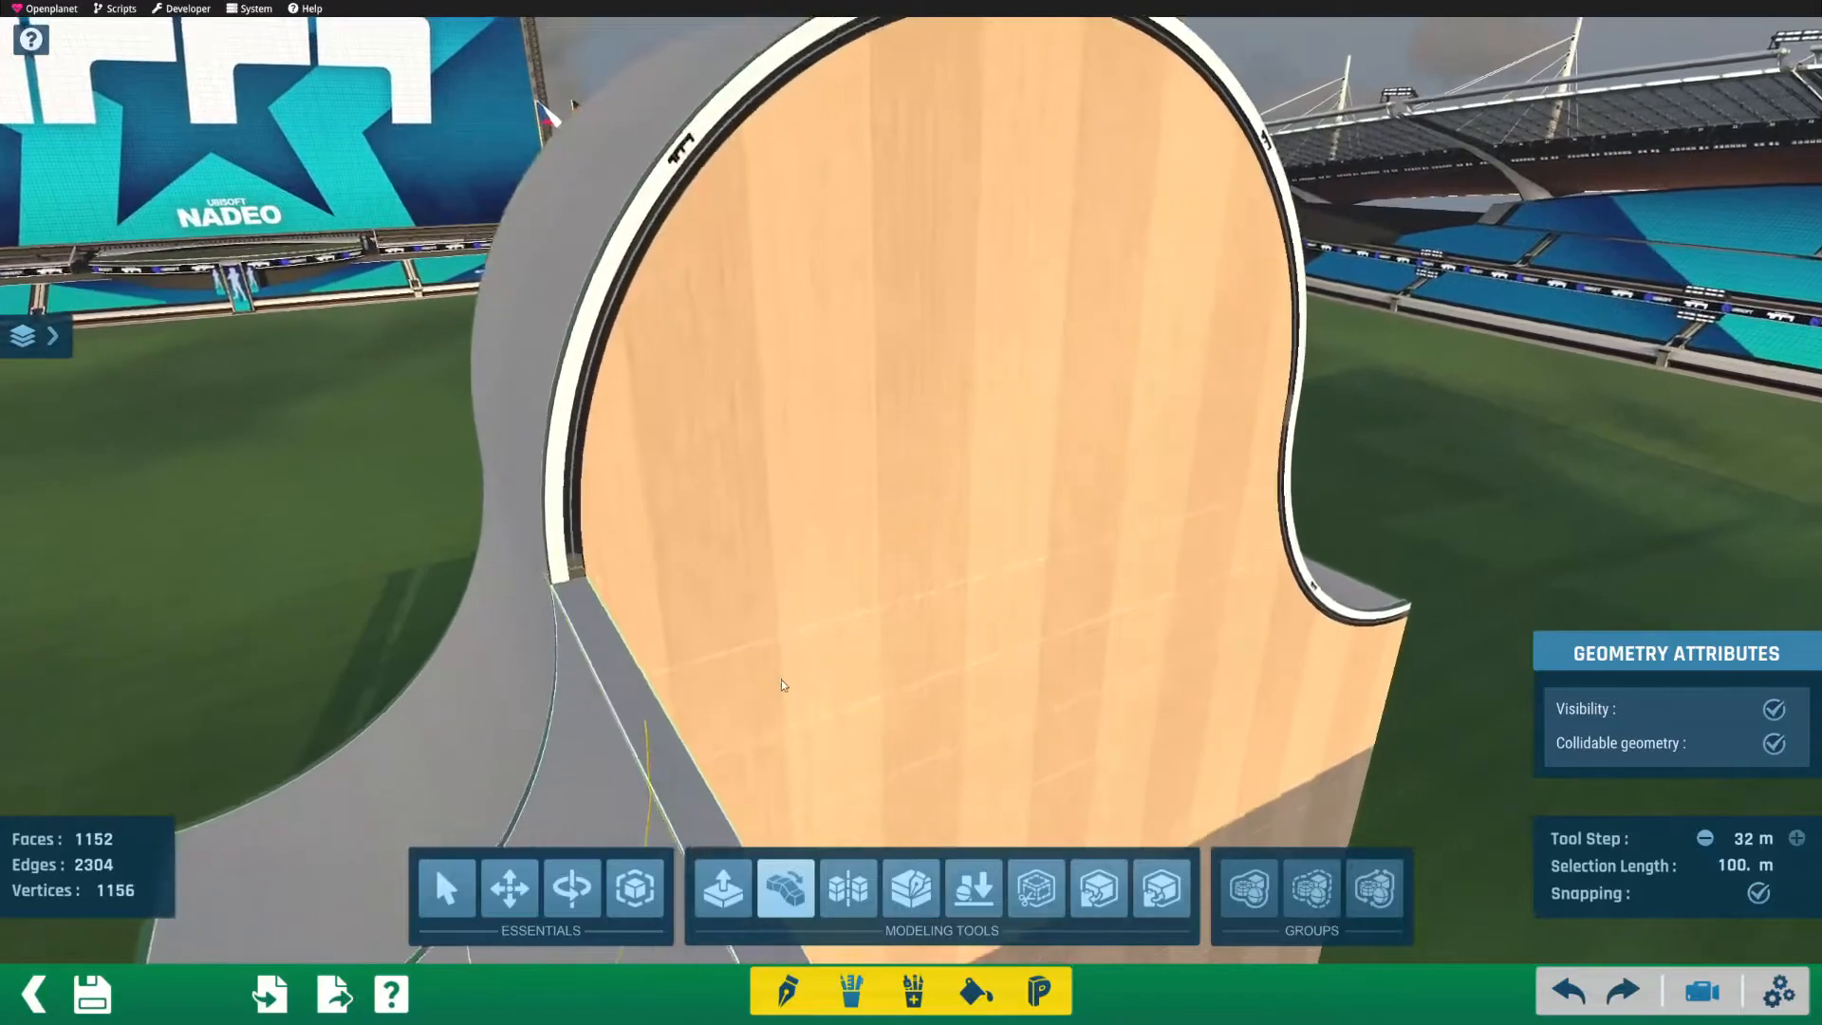
pyautogui.click(637, 707)
pyautogui.moveTo(636, 596); pyautogui.dragTo(584, 238)
pyautogui.scroll(-5, 731, 251)
pyautogui.moveTo(776, 237); pyautogui.dragTo(966, 359, button='right')
pyautogui.scroll(5, 799, 199)
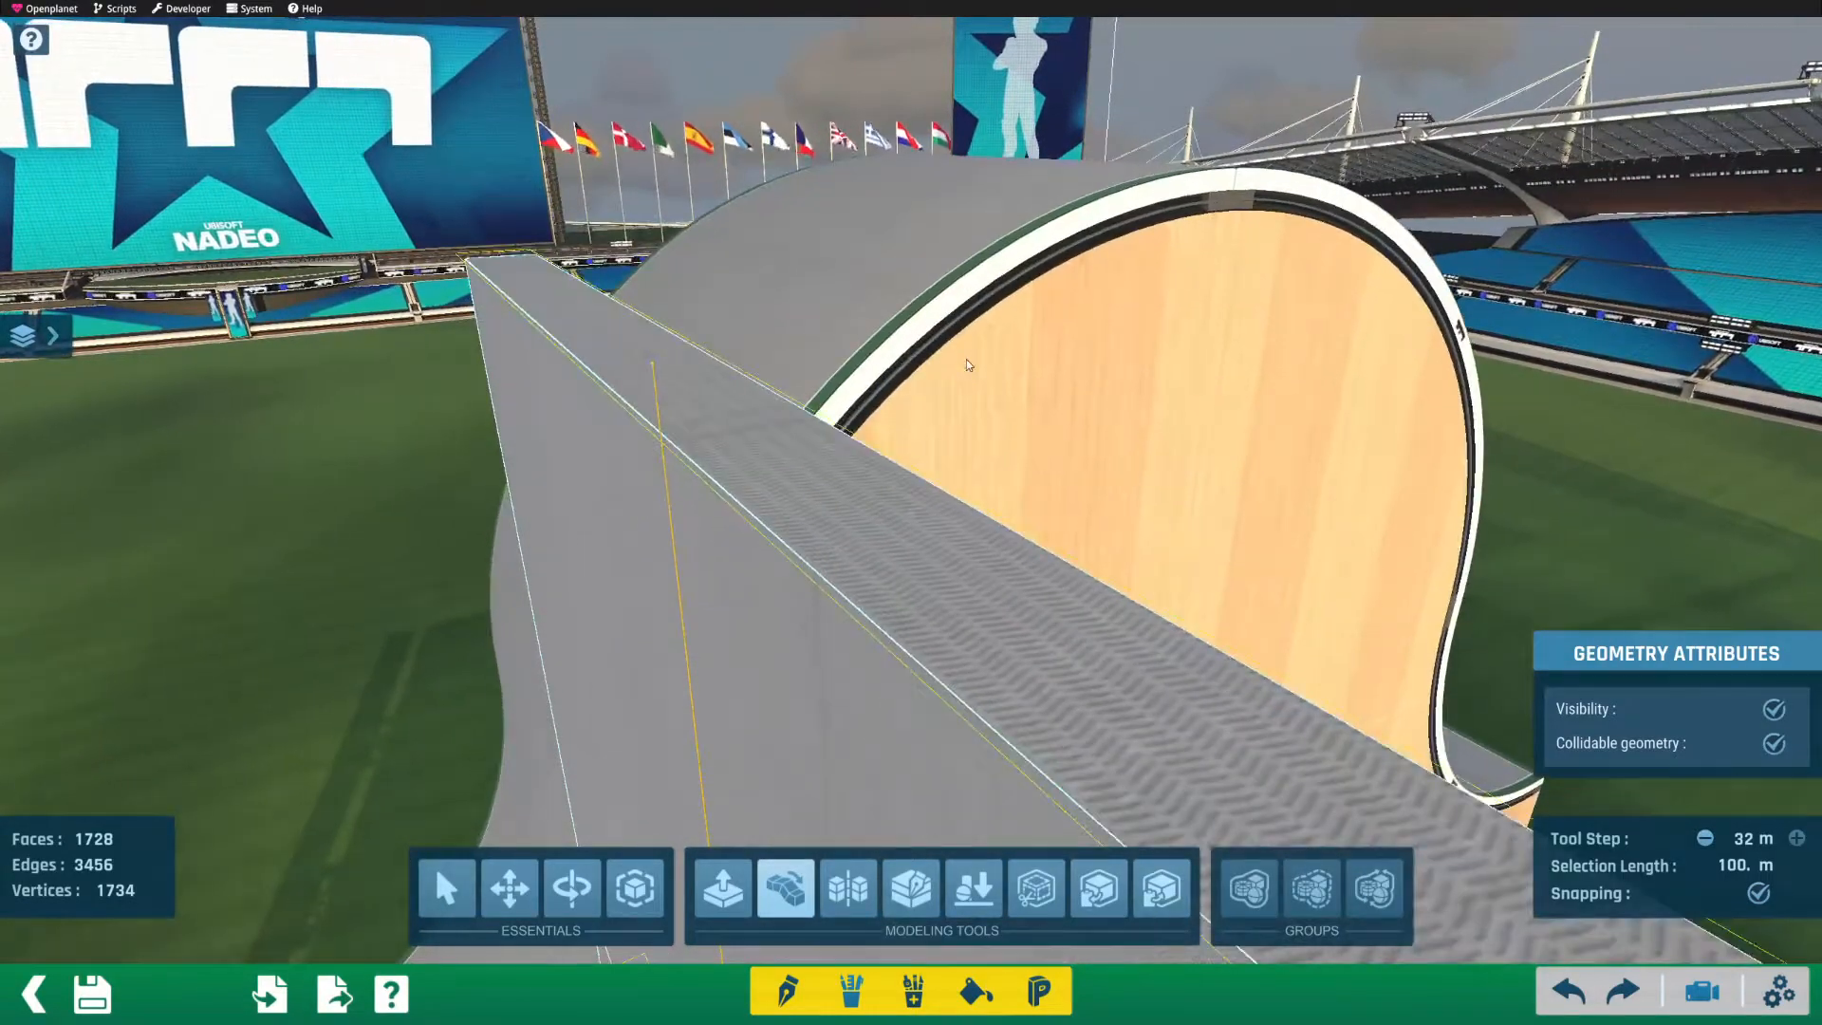
# Step: Rotate the third segment's end over to follow the loop's curve, and undo the extra segment added beyond it
pyautogui.click(630, 308)
pyautogui.moveTo(641, 302); pyautogui.dragTo(750, 619, button='right')
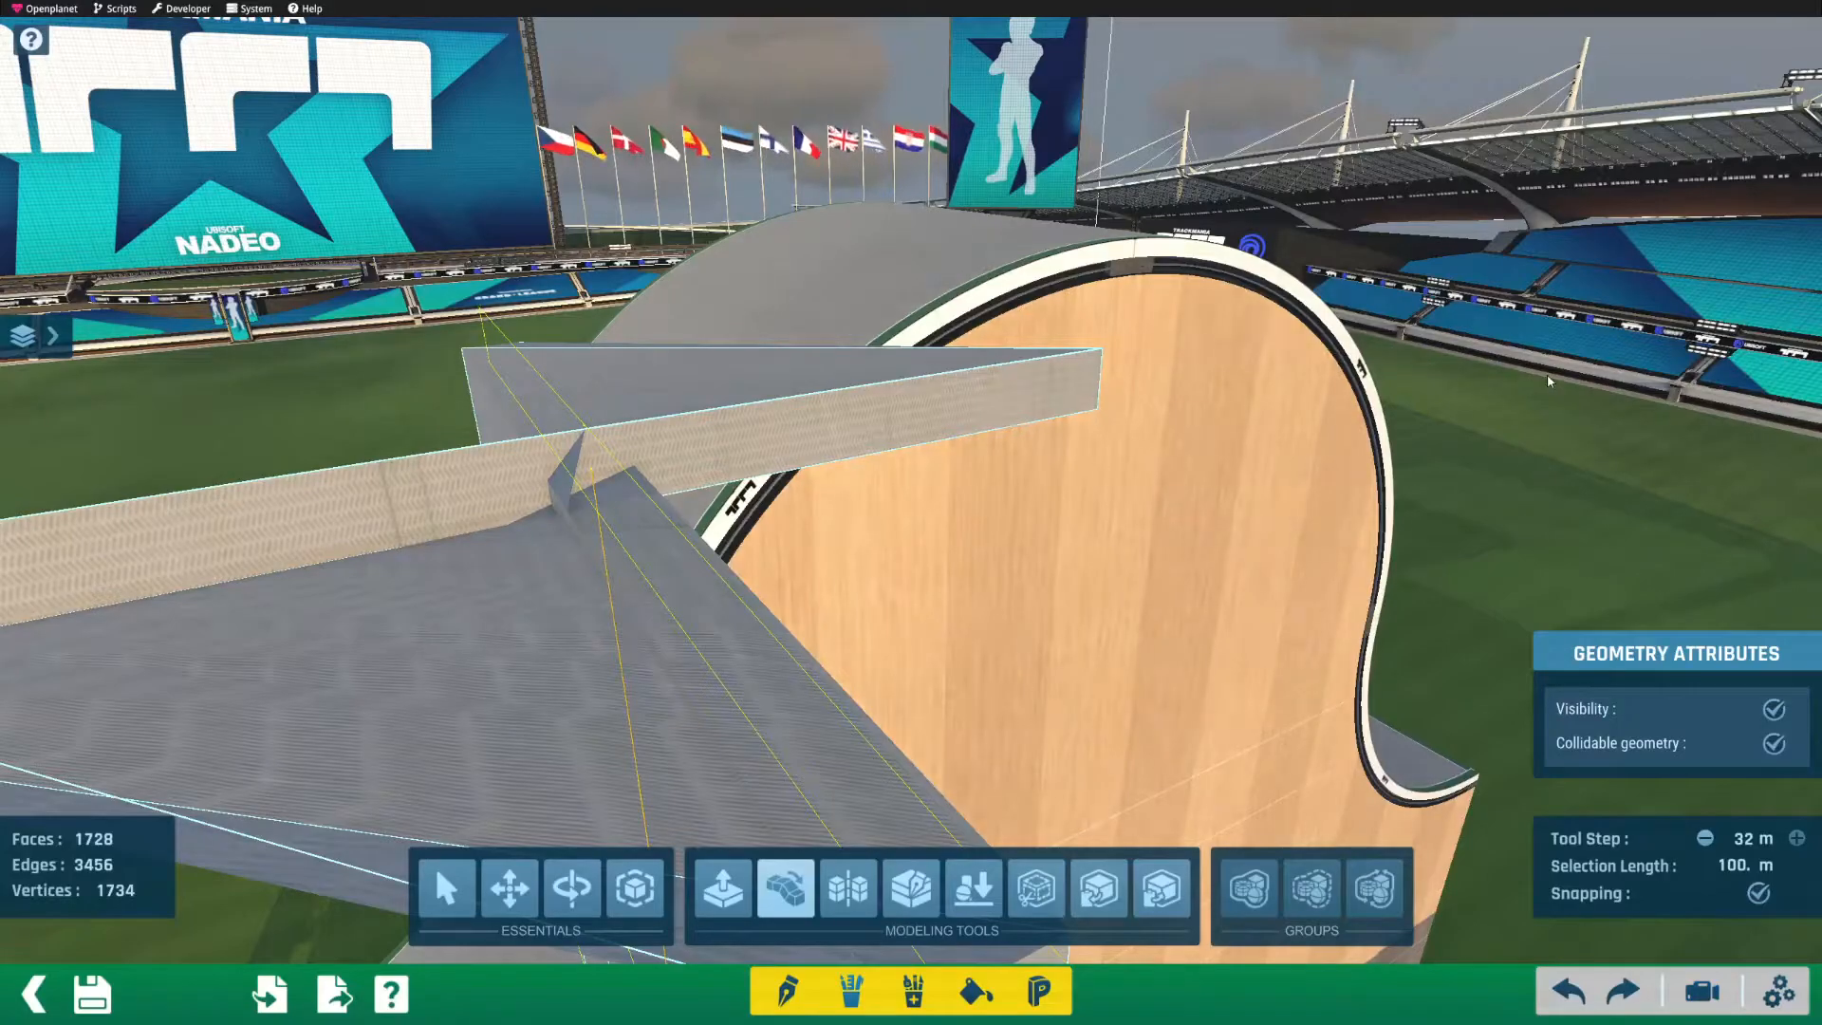
pyautogui.click(636, 458)
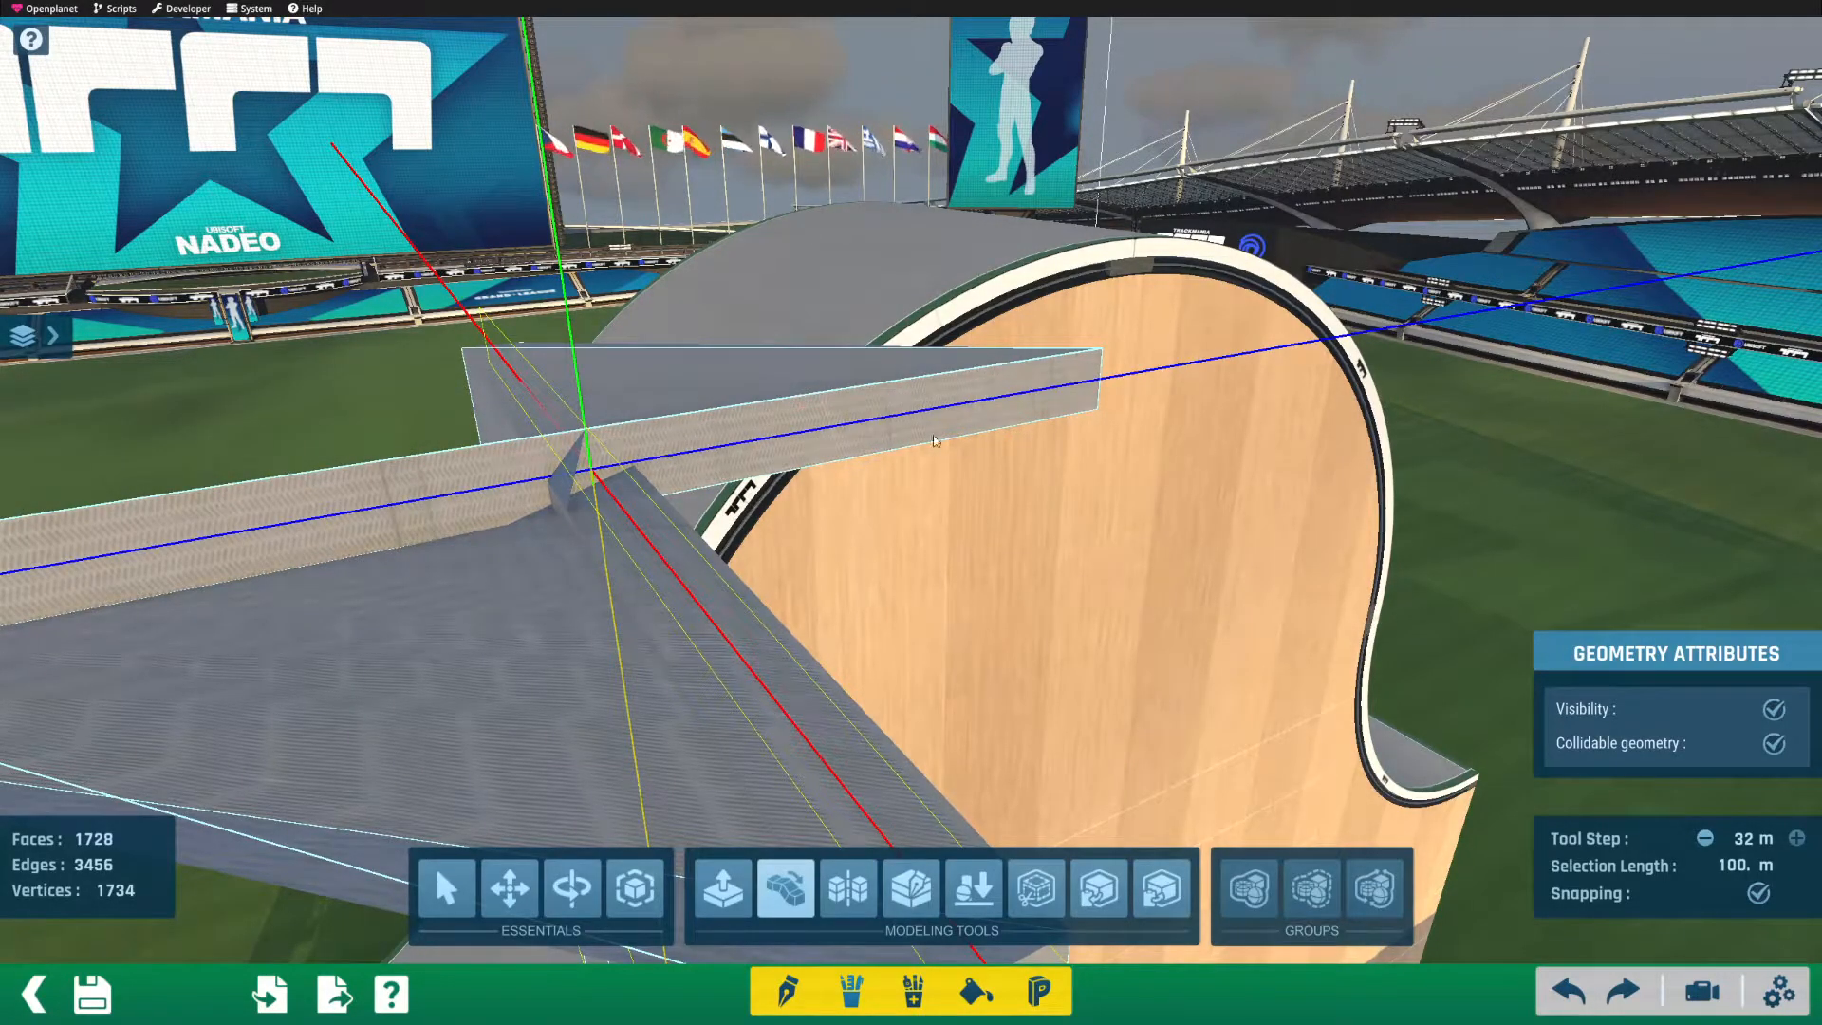
pyautogui.click(1307, 360)
pyautogui.scroll(3, 1119, 466)
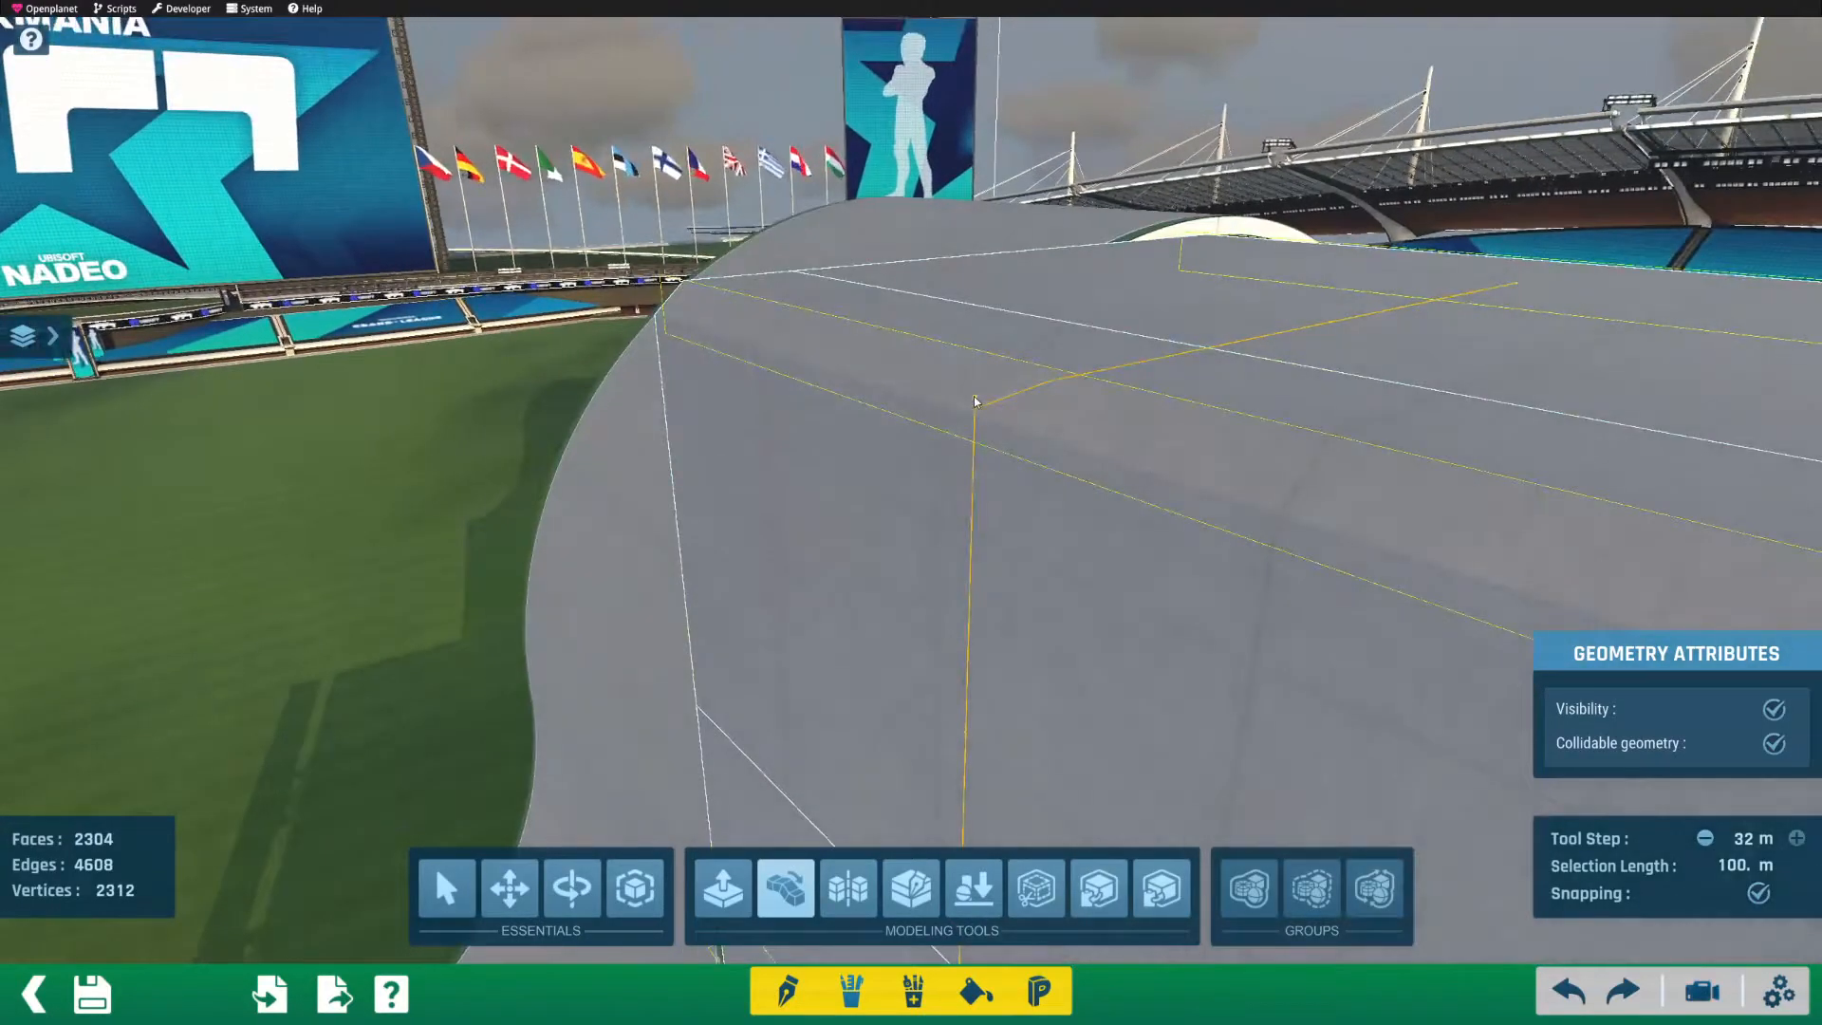
pyautogui.hotkey('ctrl', 'z')
pyautogui.moveTo(956, 395); pyautogui.dragTo(903, 543, button='right')
# Step: Set the Tool Step to 1 m and shift the third segment's end node sideways to meet the loop's top seam
pyautogui.click(1705, 839)
pyautogui.click(1705, 839)
pyautogui.click(1704, 839)
pyautogui.click(1705, 839)
pyautogui.click(1705, 839)
pyautogui.moveTo(1098, 602); pyautogui.dragTo(975, 546, button='right')
pyautogui.click(628, 654)
pyautogui.moveTo(644, 652); pyautogui.dragTo(703, 651)
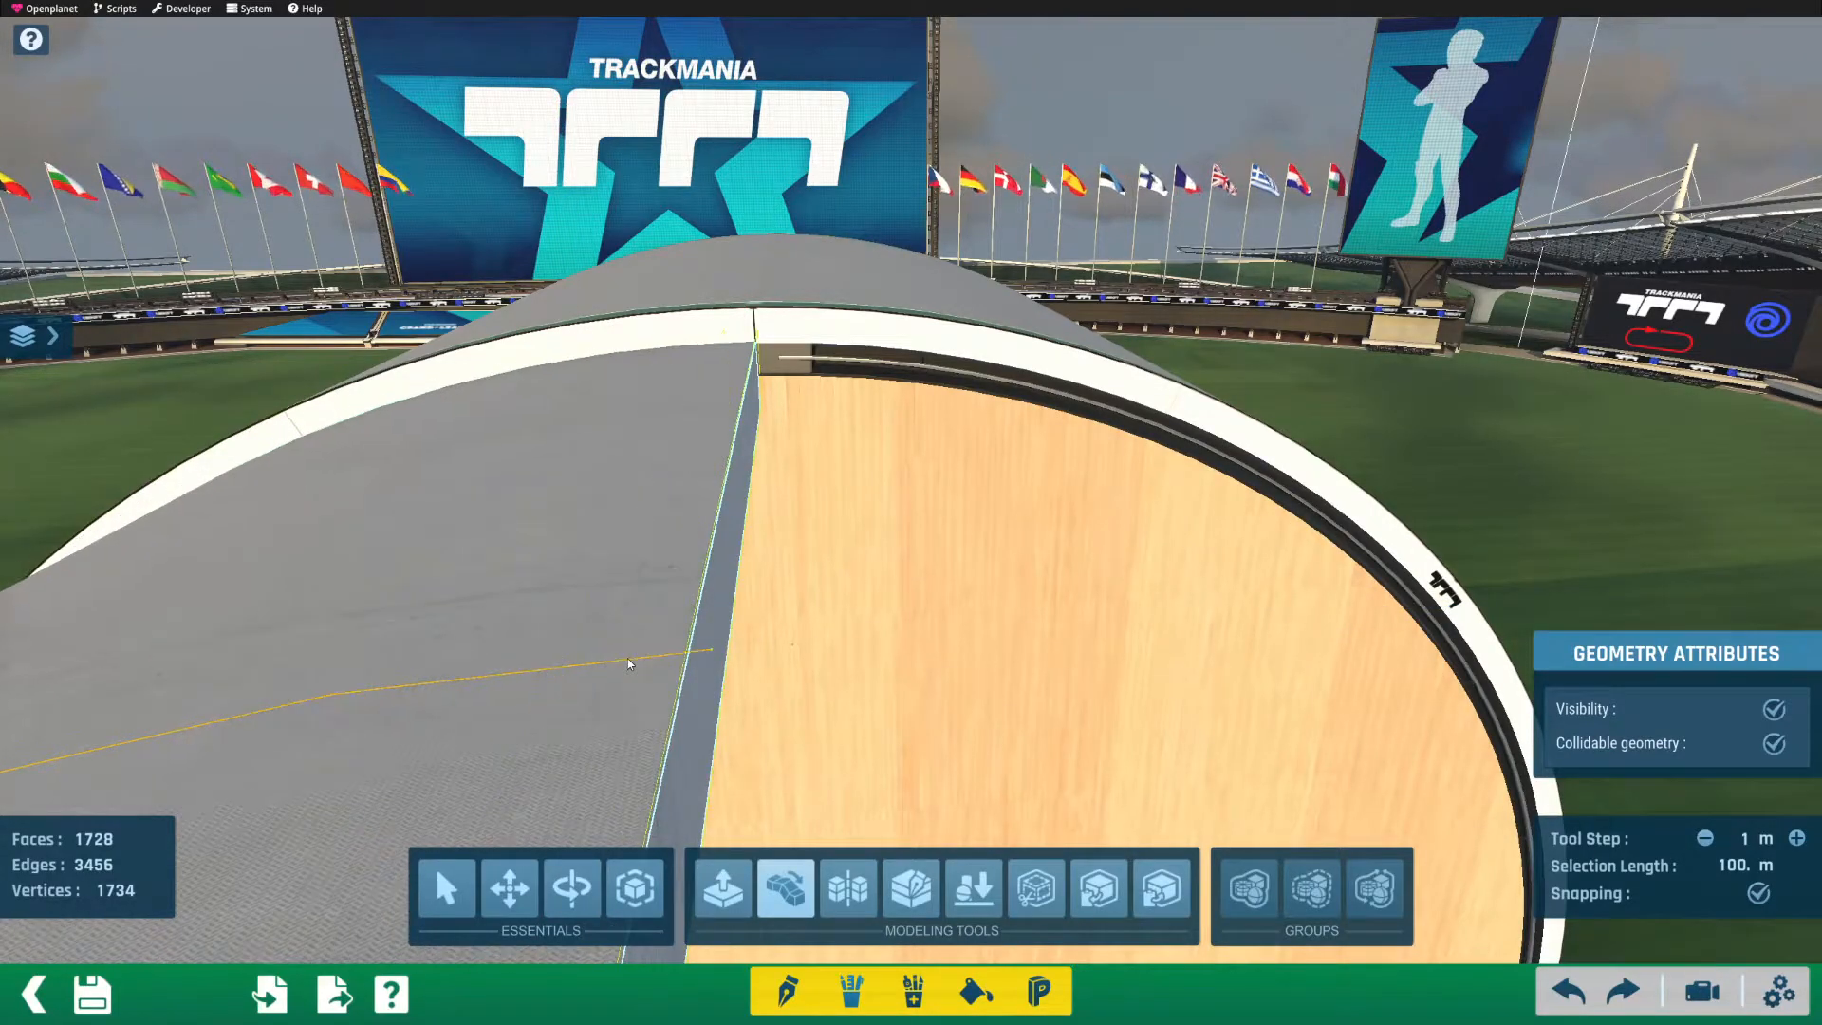
# Step: Adjust the third segment's end node vertically in 1 m steps to align its edge with the loop's top rim
pyautogui.click(712, 649)
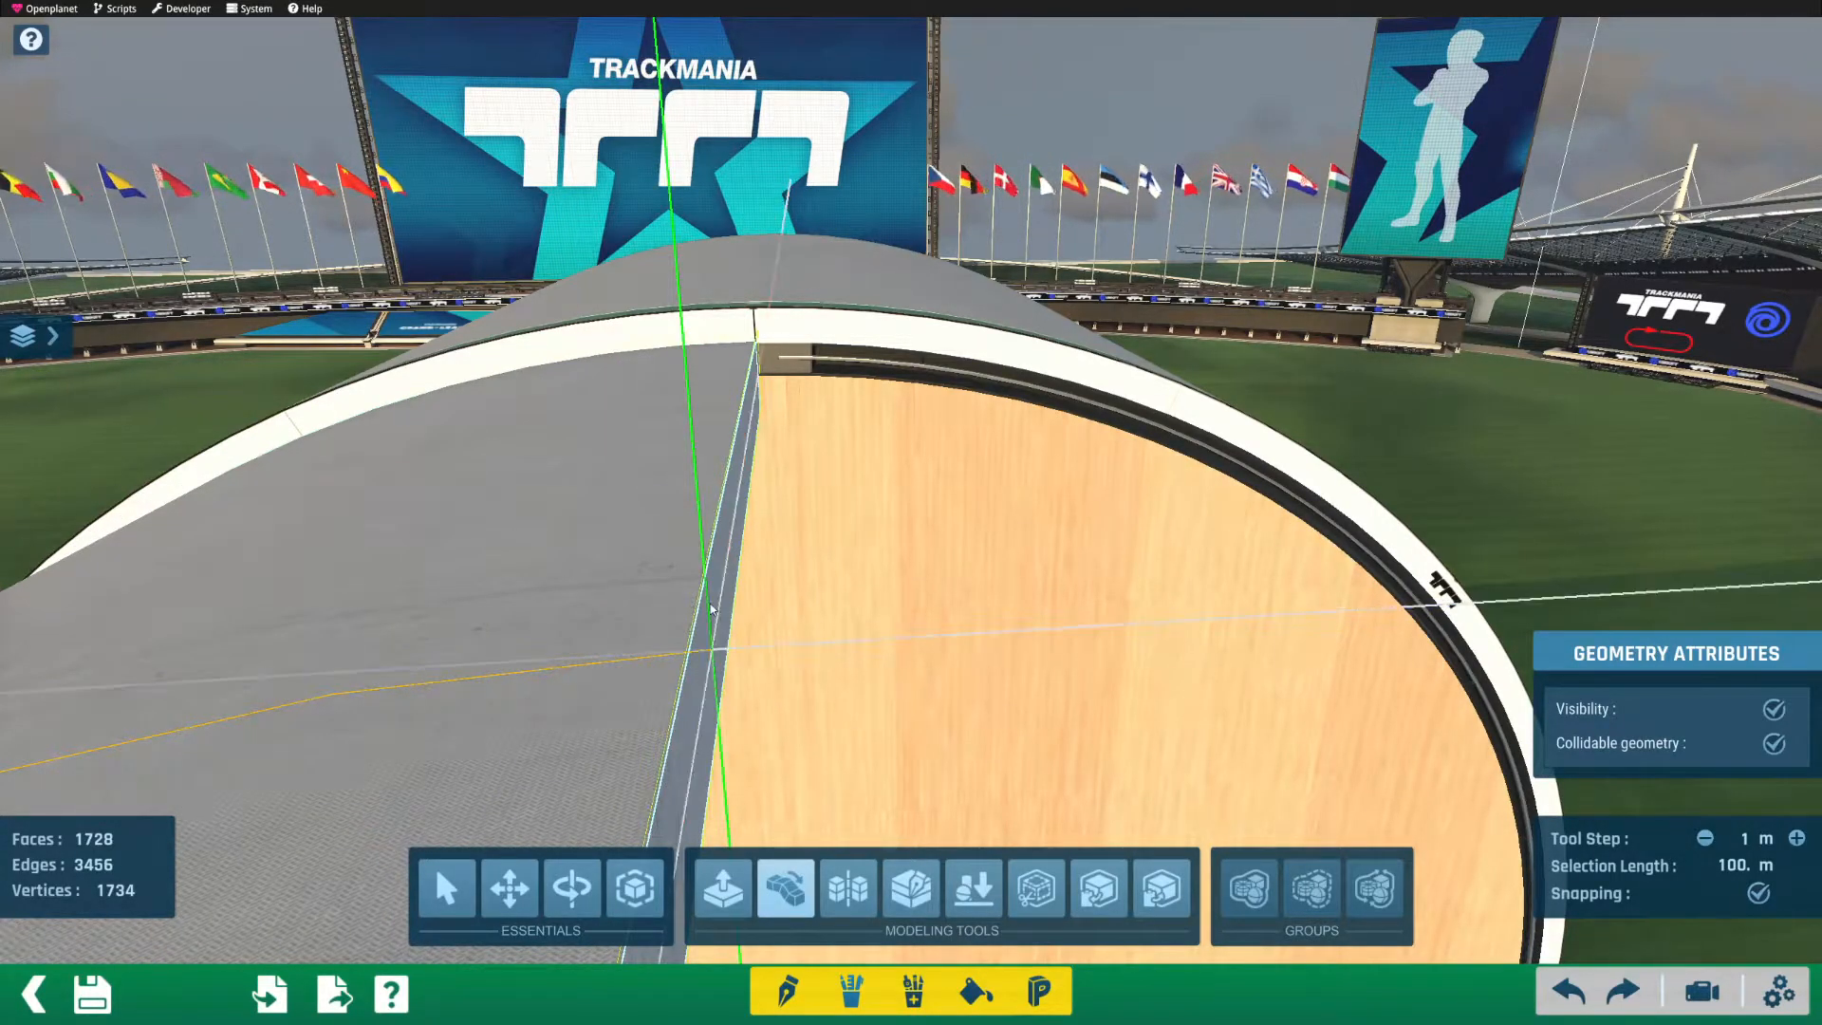
pyautogui.click(708, 610)
pyautogui.scroll(-3, 714, 652)
pyautogui.moveTo(715, 651); pyautogui.dragTo(787, 571, button='right')
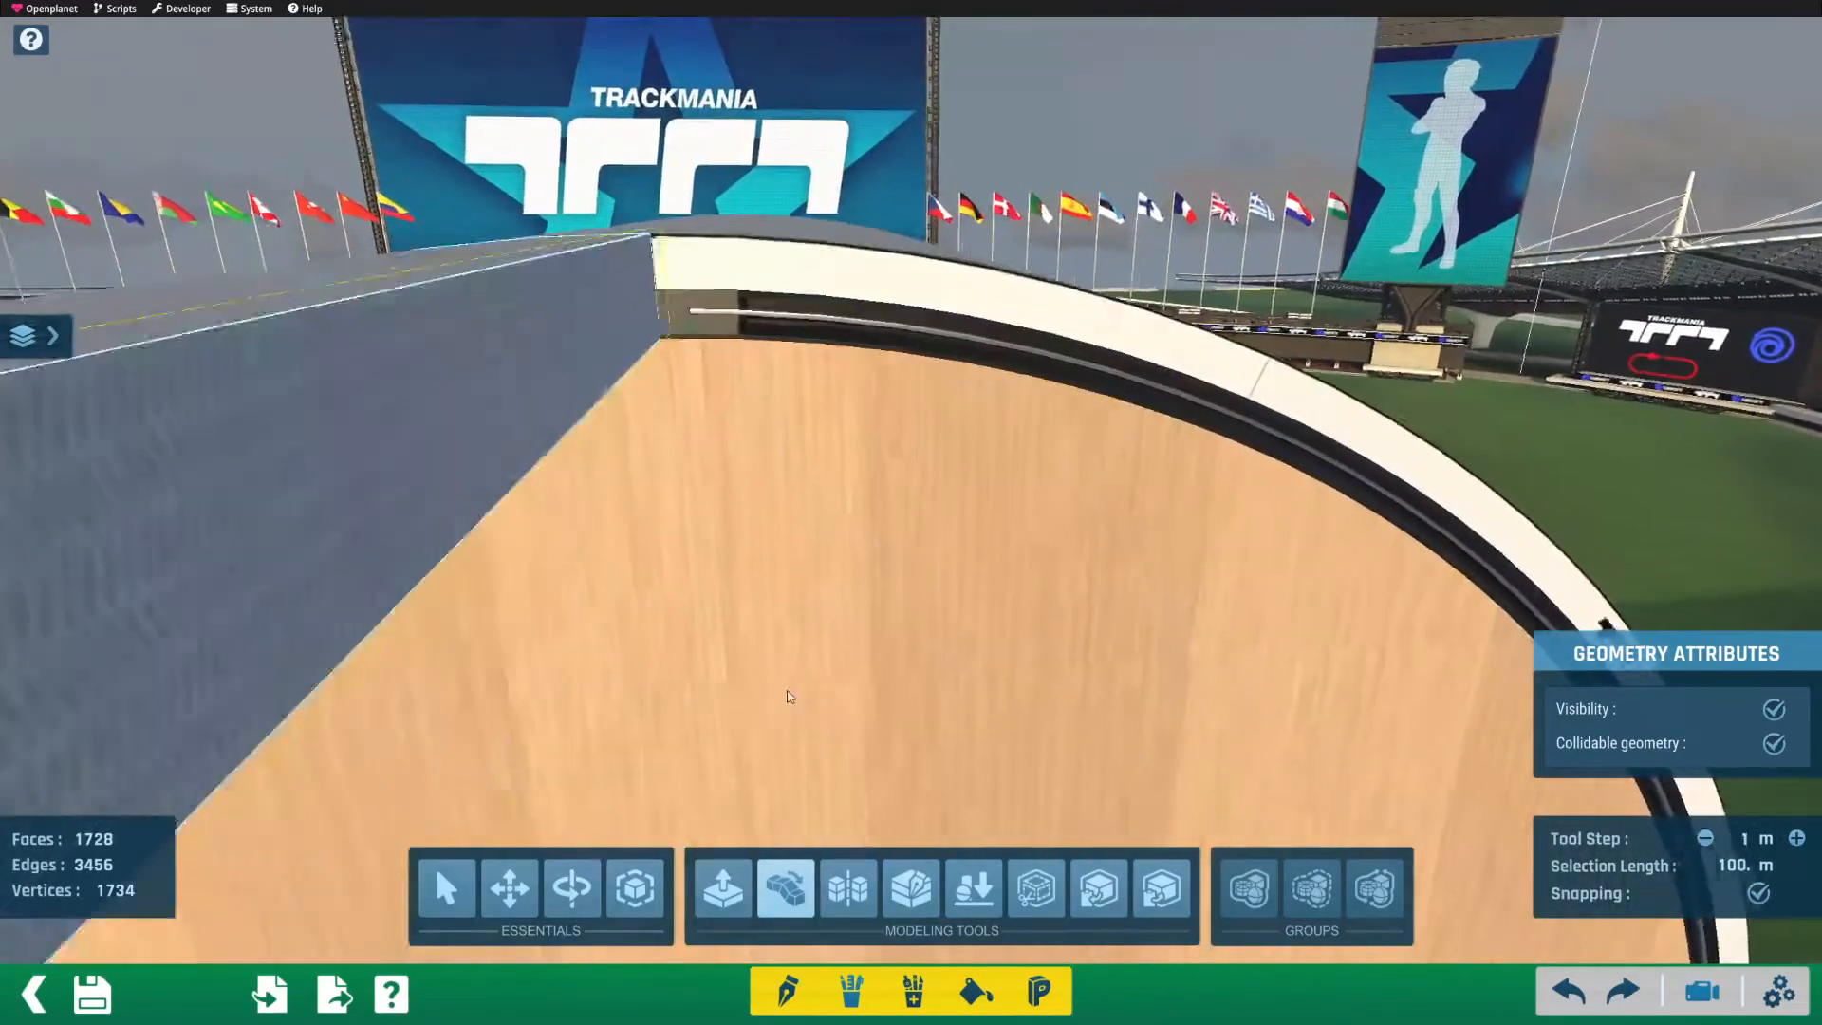
pyautogui.scroll(-3, 788, 571)
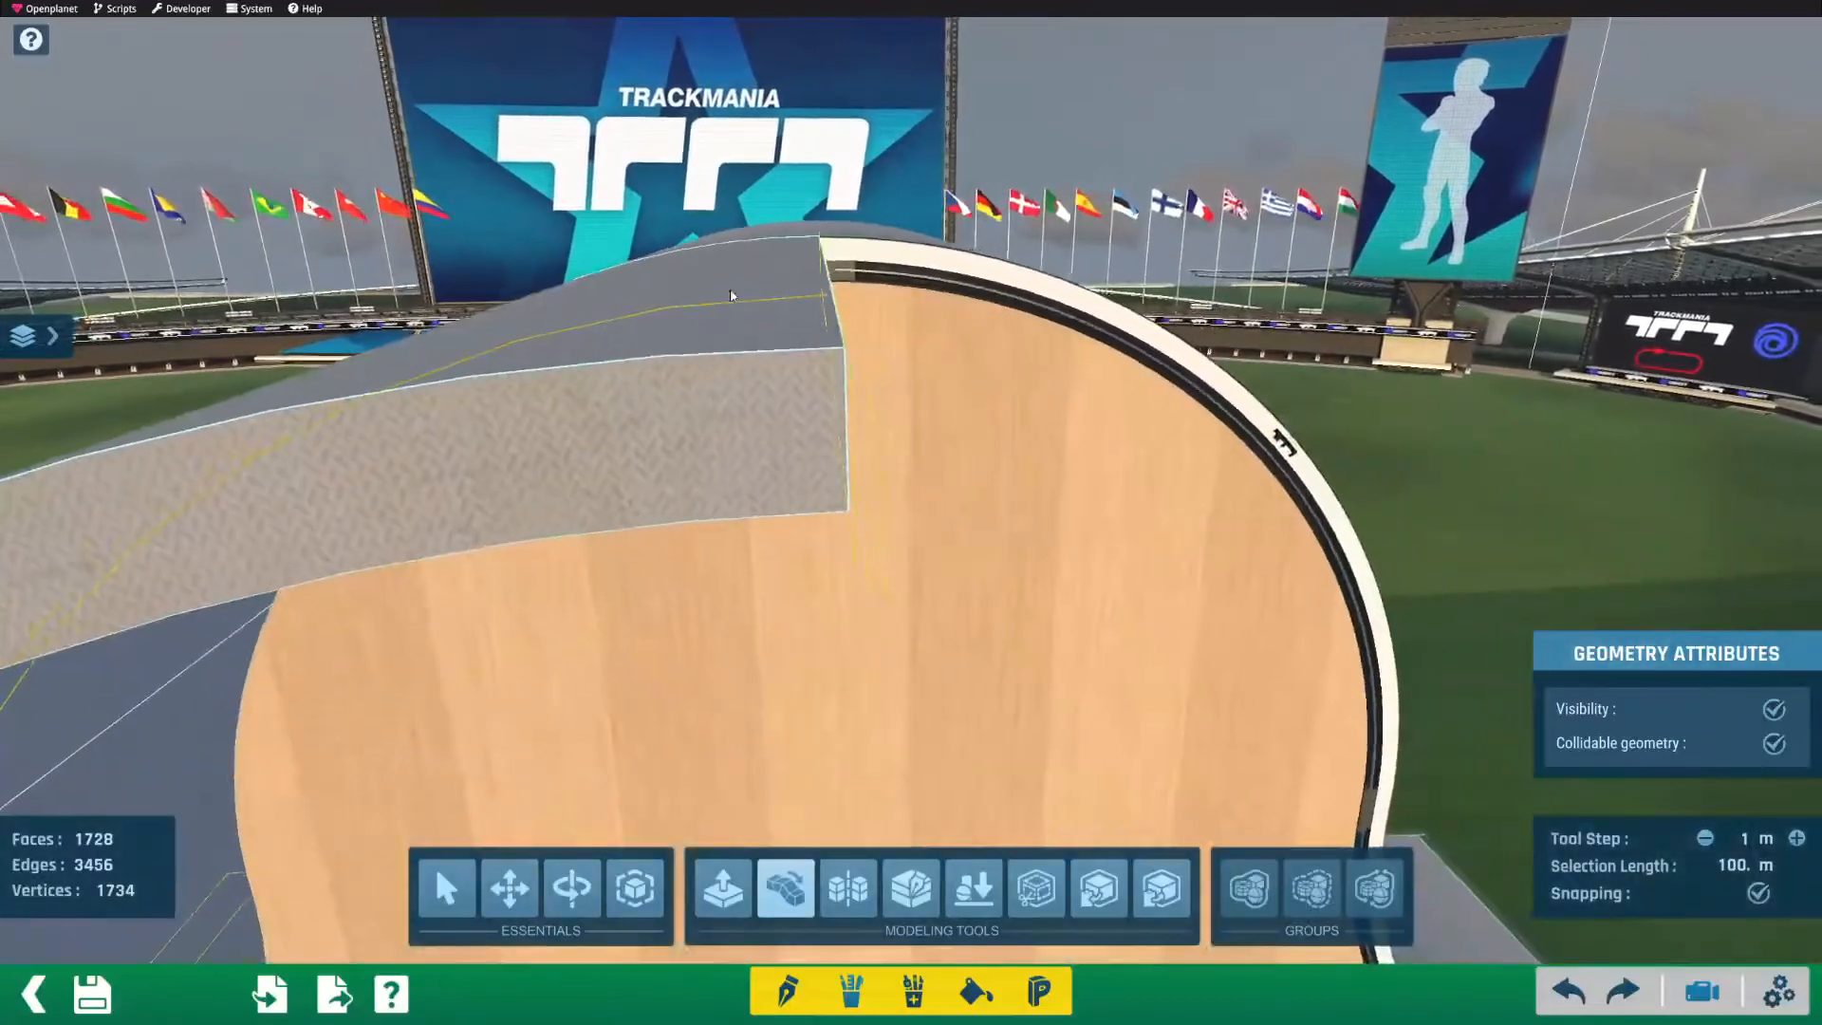
# Step: Set the Tool Step to 32 m and extend a fourth segment horizontally outward from the third segment's end
pyautogui.scroll(5, 1778, 842)
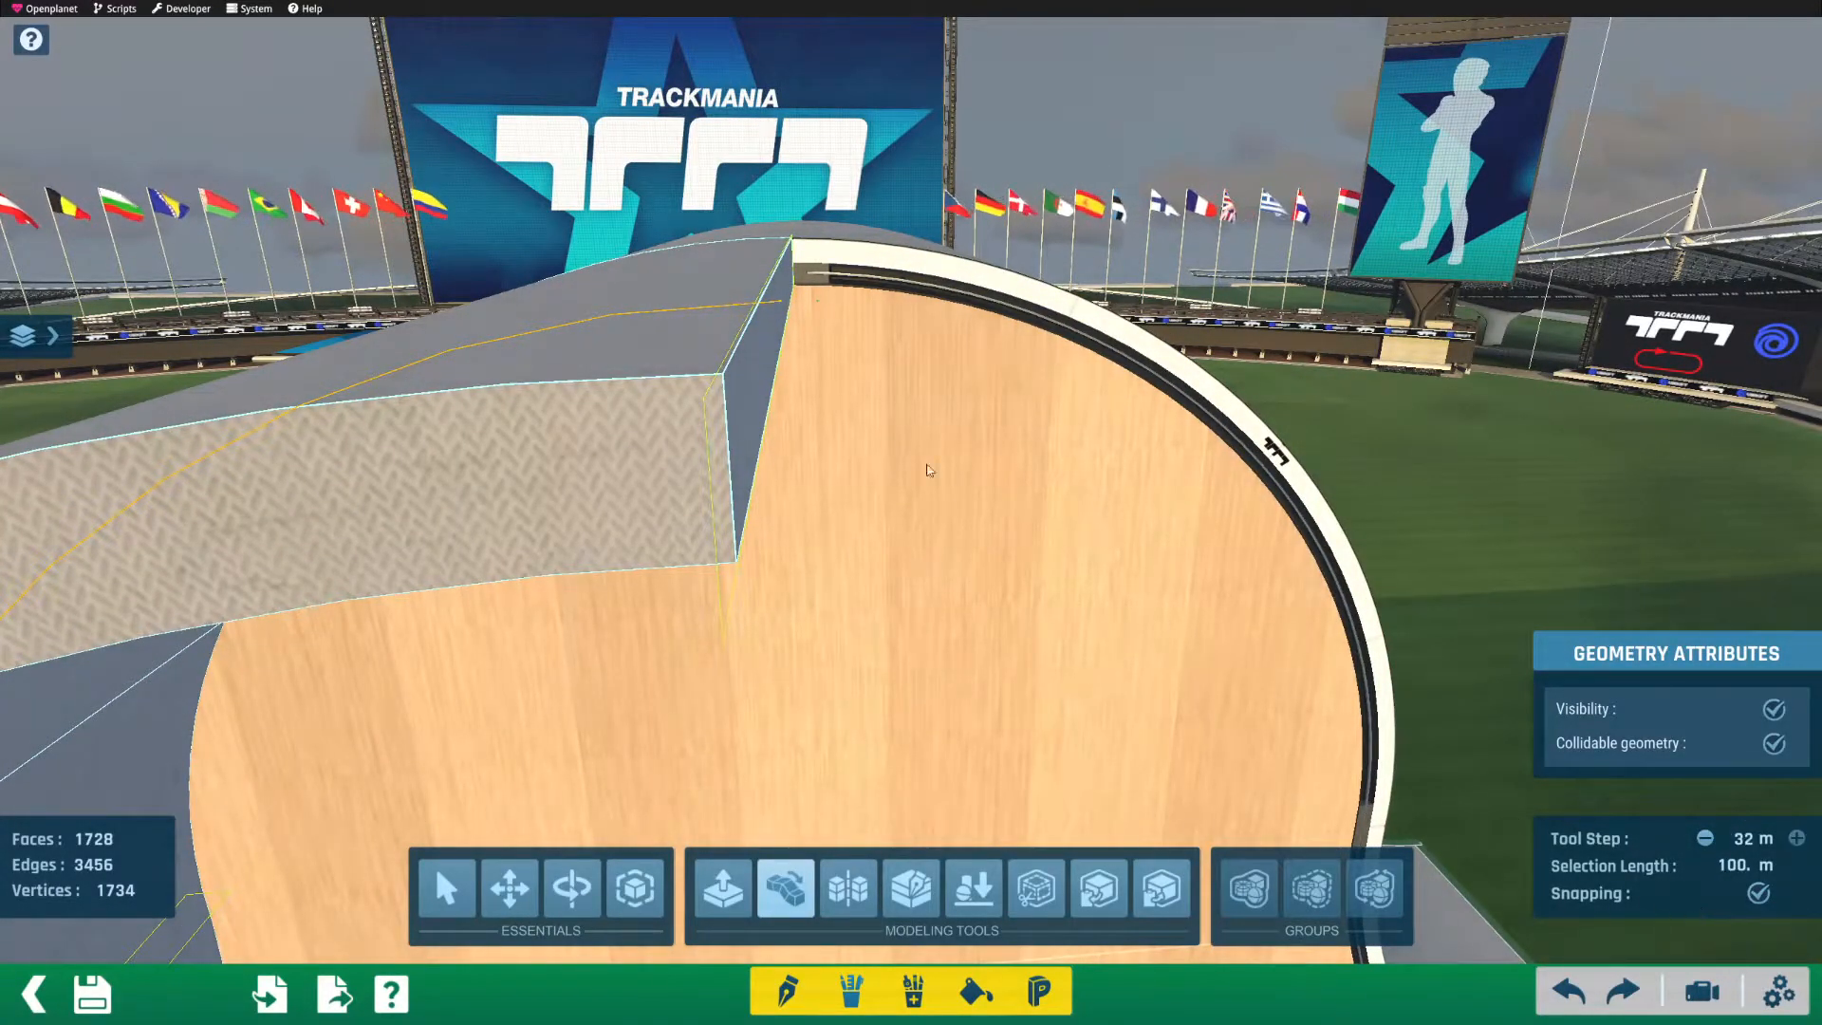
pyautogui.moveTo(818, 302); pyautogui.dragTo(1332, 301)
pyautogui.hotkey('ctrl', 'z')
pyautogui.scroll(-3, 1237, 402)
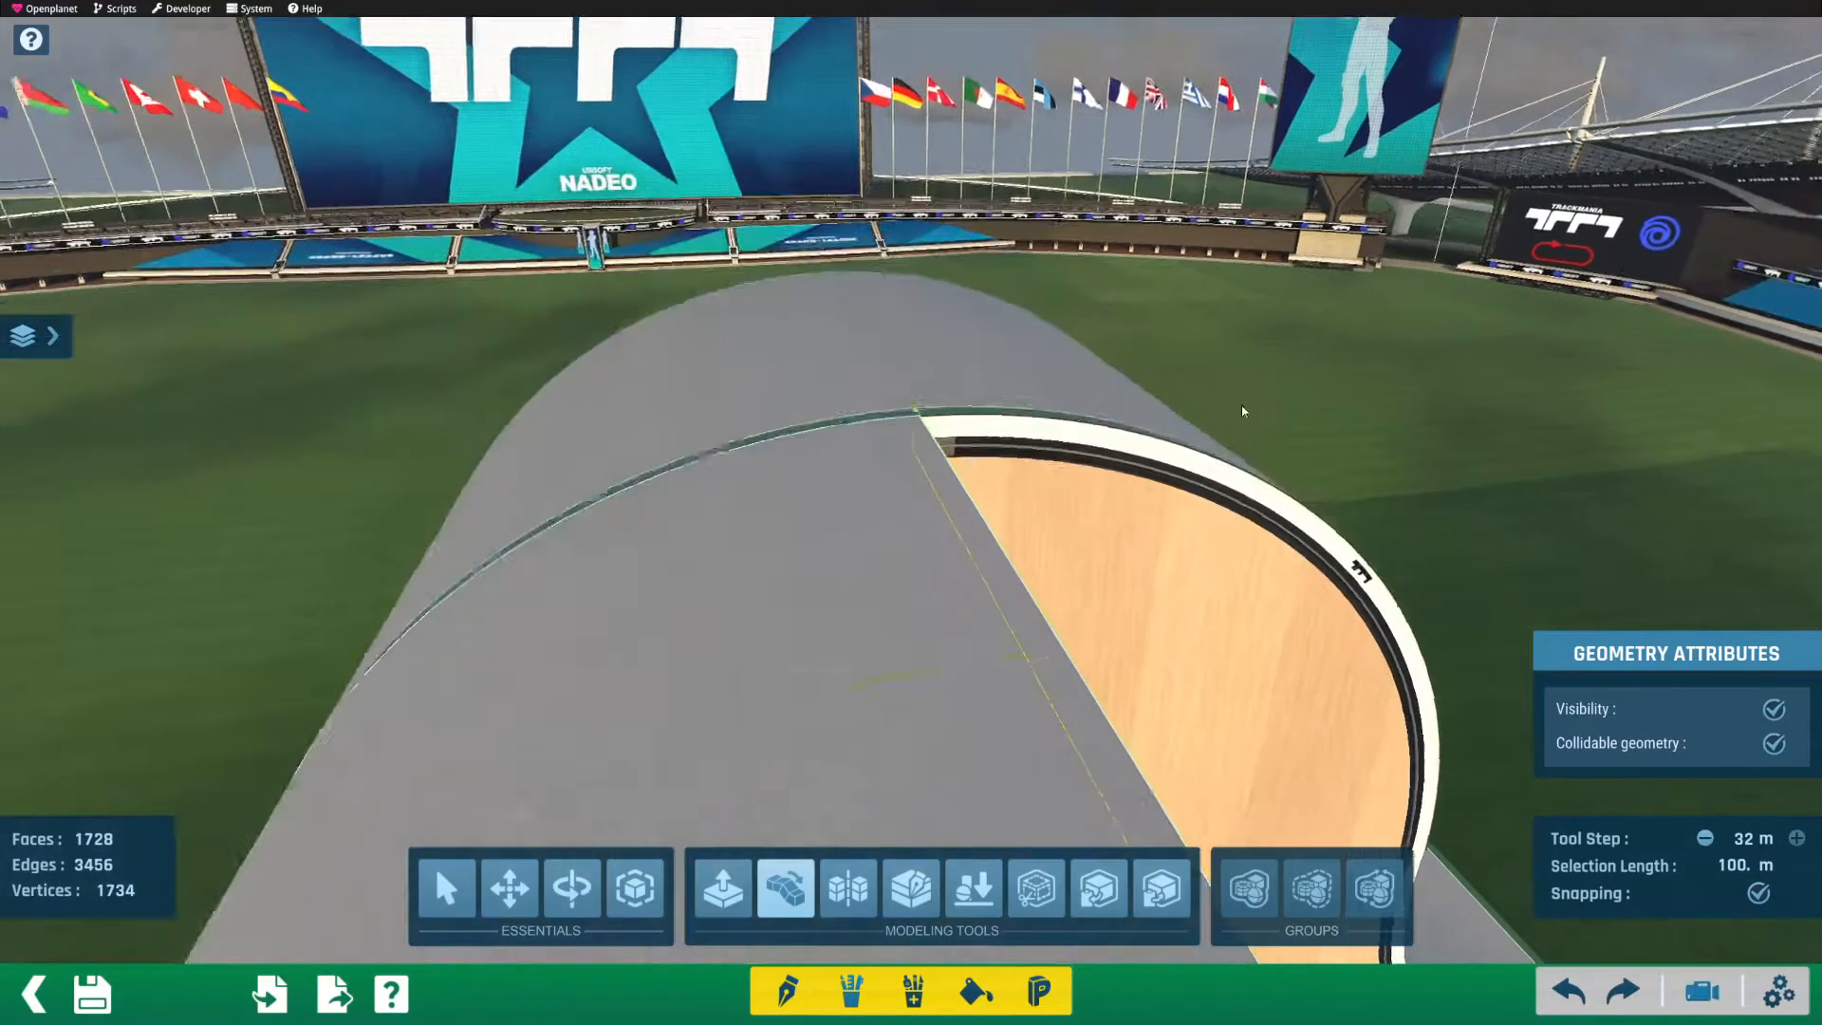
pyautogui.keyDown('alt'); pyautogui.moveTo(1113, 367); pyautogui.dragTo(1049, 370, button='right'); pyautogui.keyUp('alt')
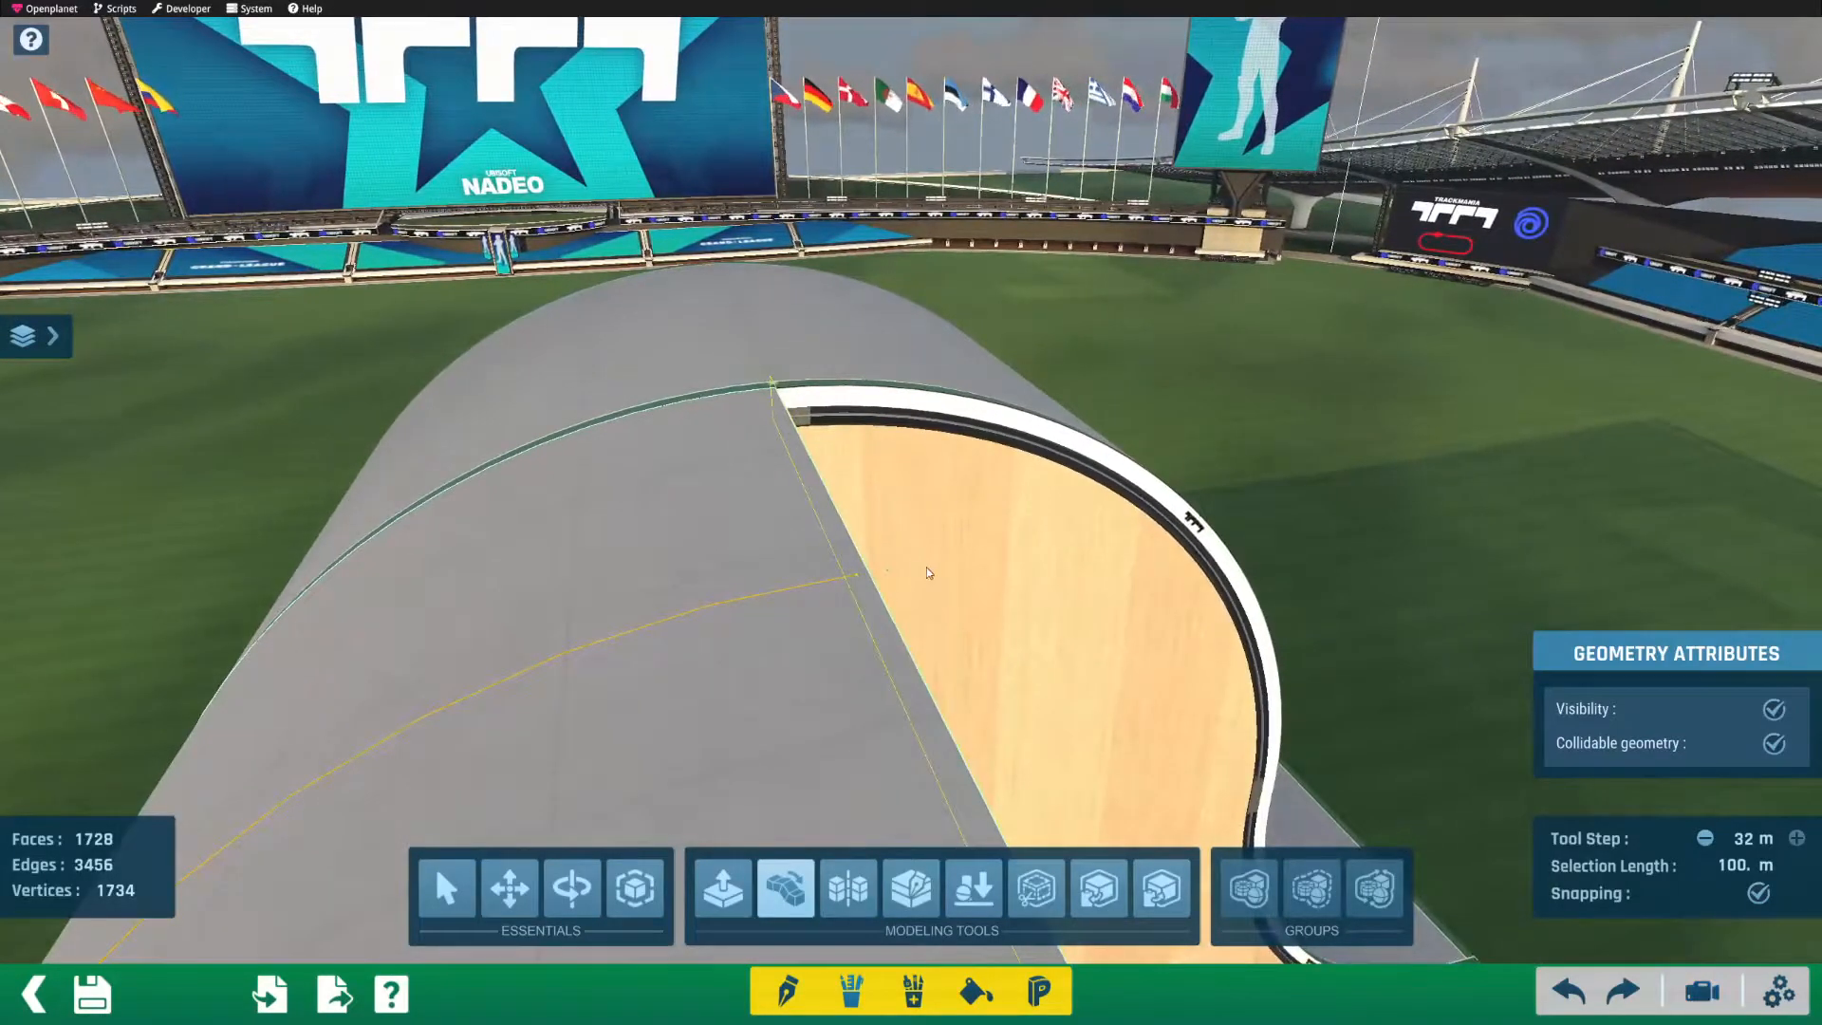
pyautogui.moveTo(883, 569); pyautogui.dragTo(1437, 494)
pyautogui.keyDown('alt'); pyautogui.moveTo(1199, 549); pyautogui.dragTo(952, 595, button='right'); pyautogui.keyUp('alt')
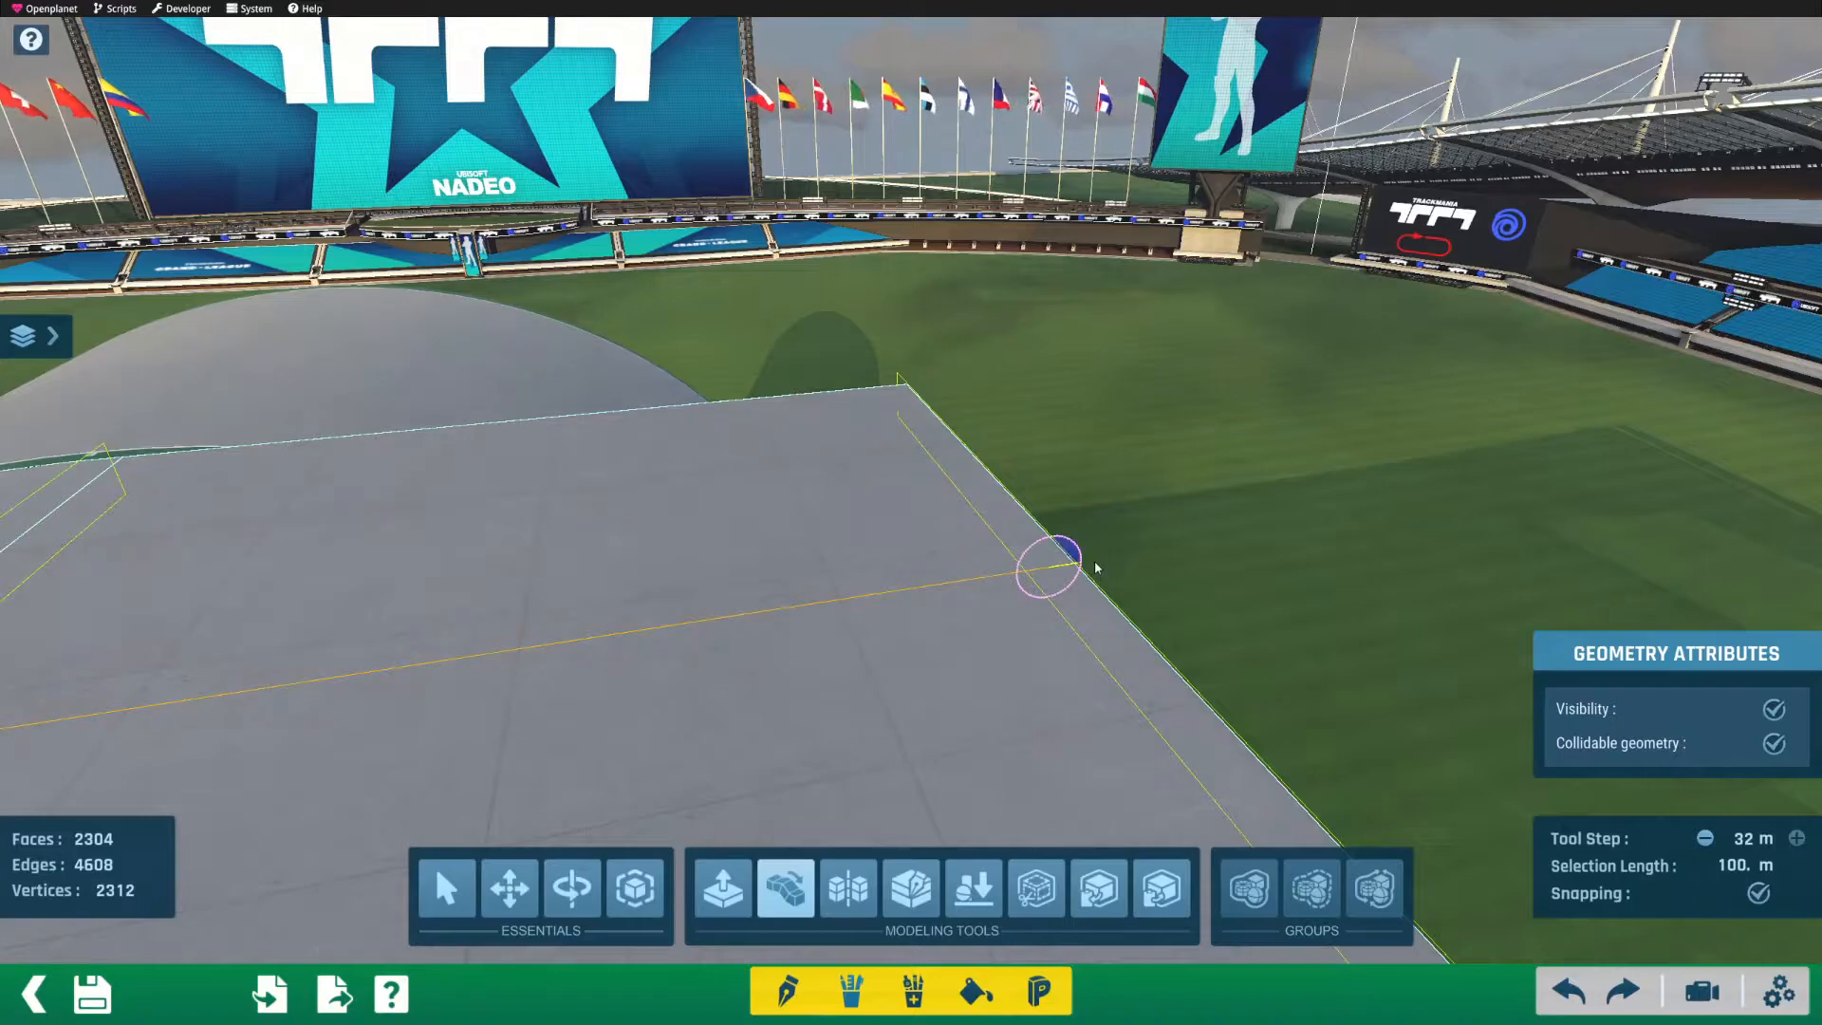
pyautogui.keyDown('alt'); pyautogui.moveTo(1130, 585); pyautogui.dragTo(765, 626, button='right'); pyautogui.keyUp('alt')
# Step: Extend a fifth segment downward from the fourth segment's end and smooth the corner between them to follow the loop's curve
pyautogui.moveTo(393, 611); pyautogui.dragTo(382, 380)
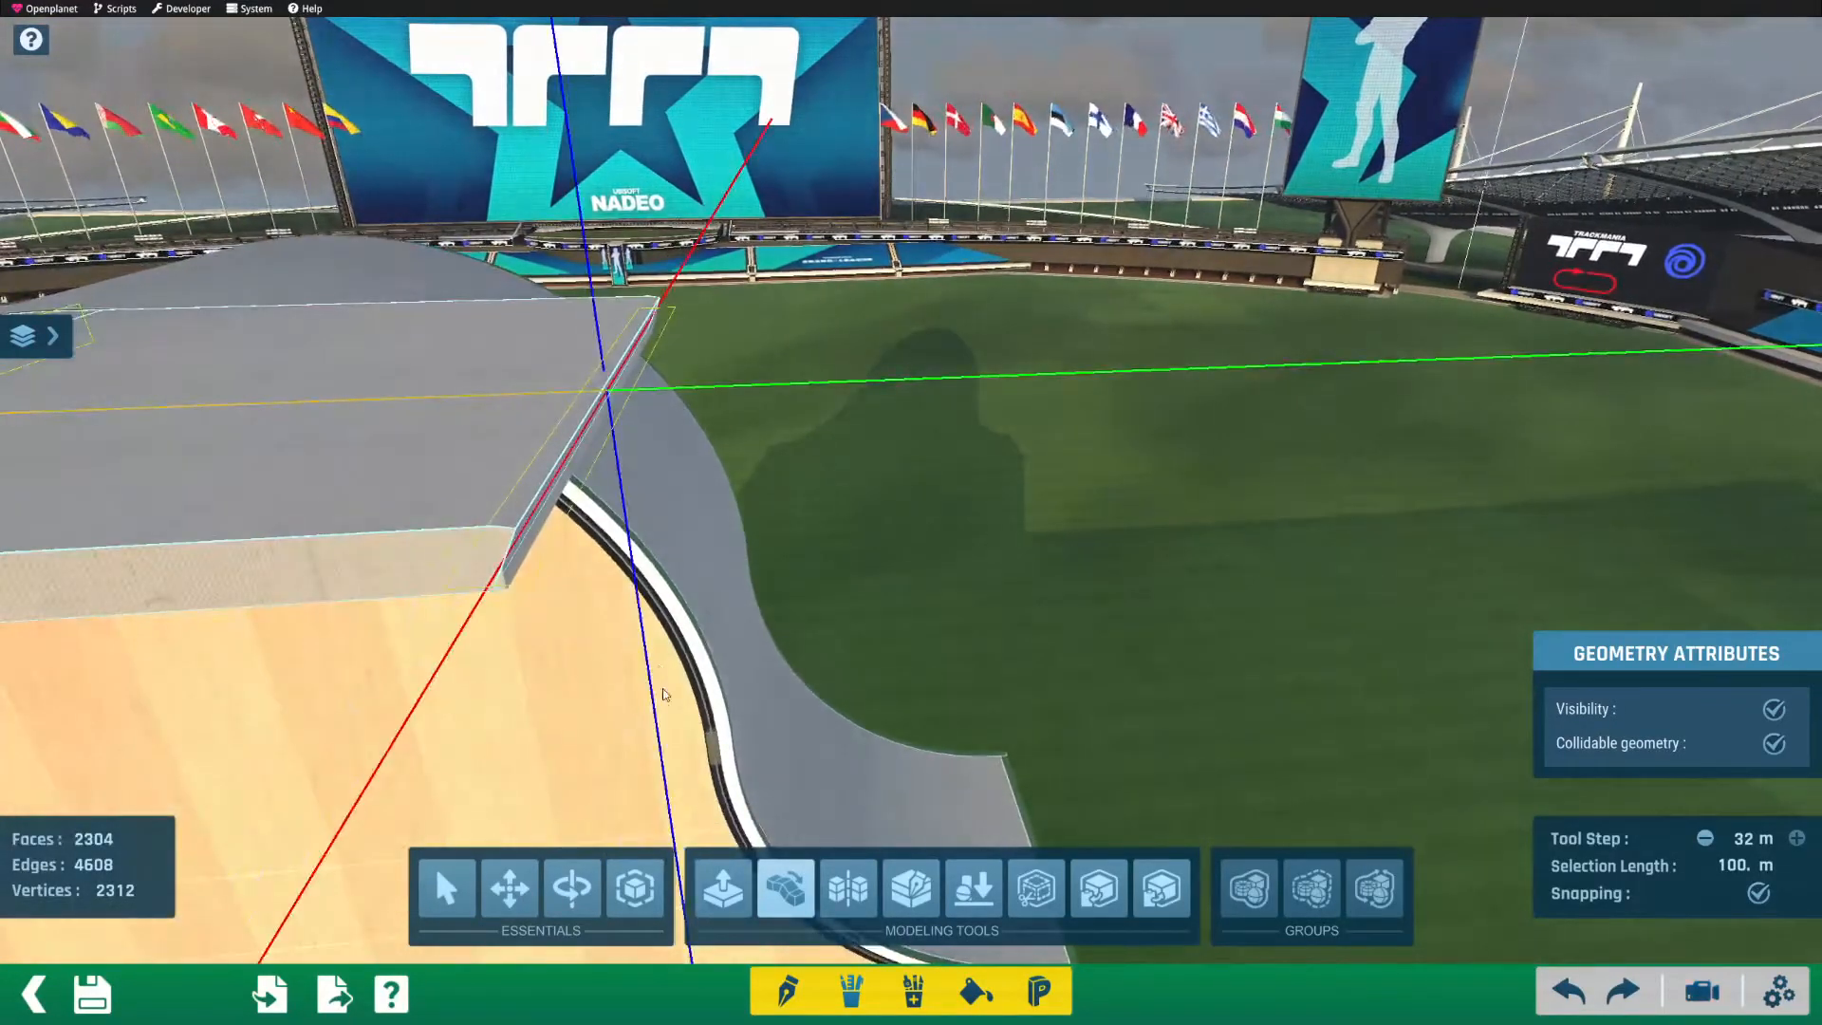
pyautogui.moveTo(662, 745); pyautogui.dragTo(662, 685)
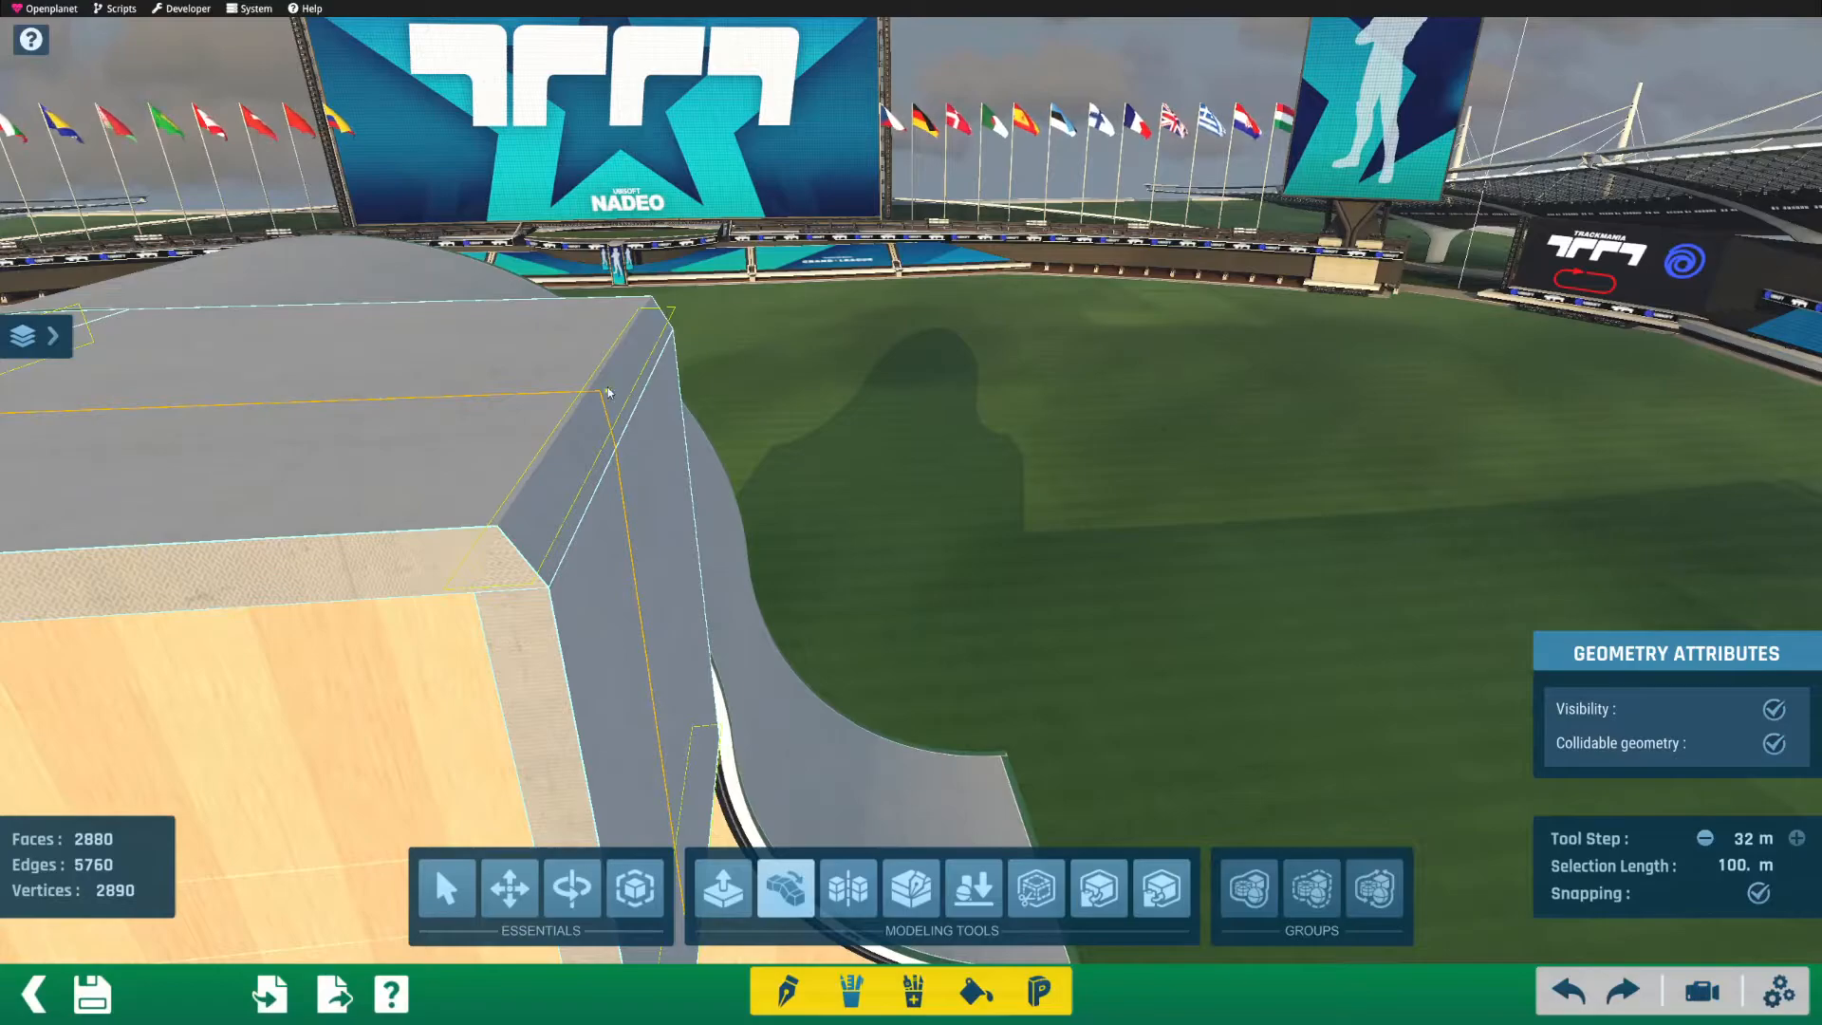
pyautogui.moveTo(612, 389); pyautogui.dragTo(632, 438)
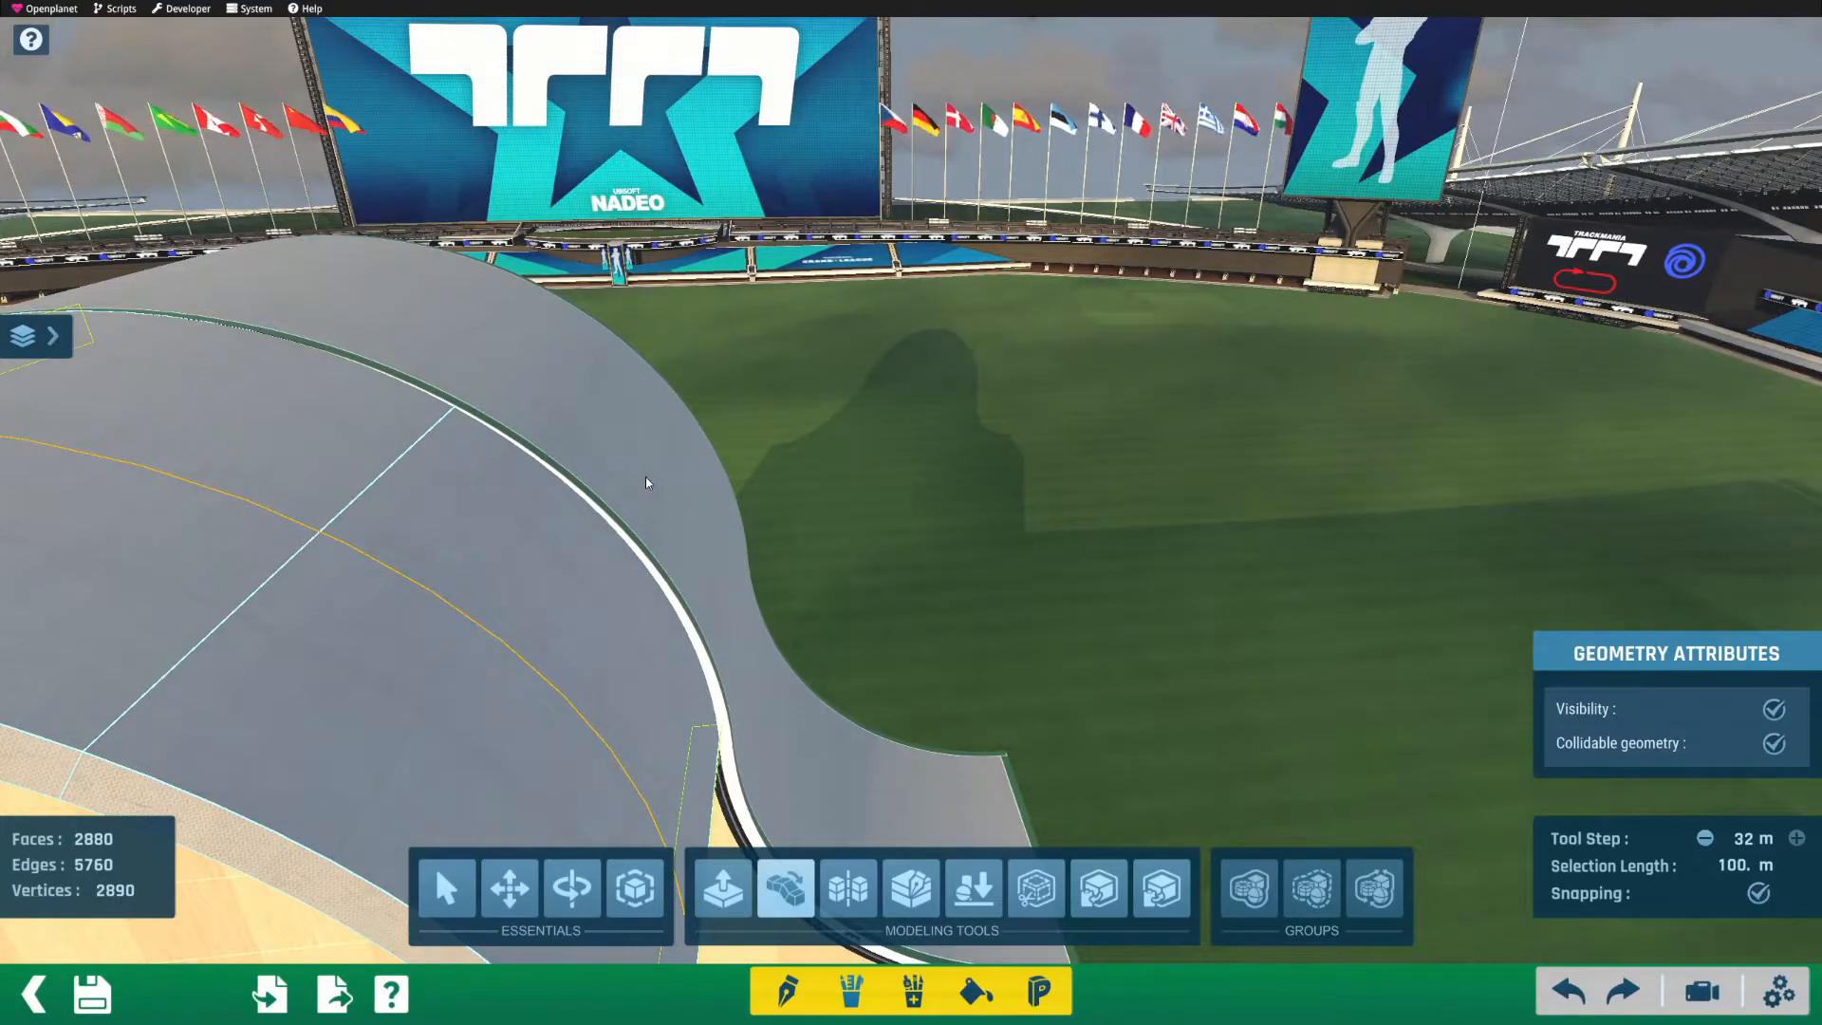
# Step: Set the Tool Step to 1 m and lower the fifth segment's end node to the seam in the loop's rim
pyautogui.scroll(5, 812, 439)
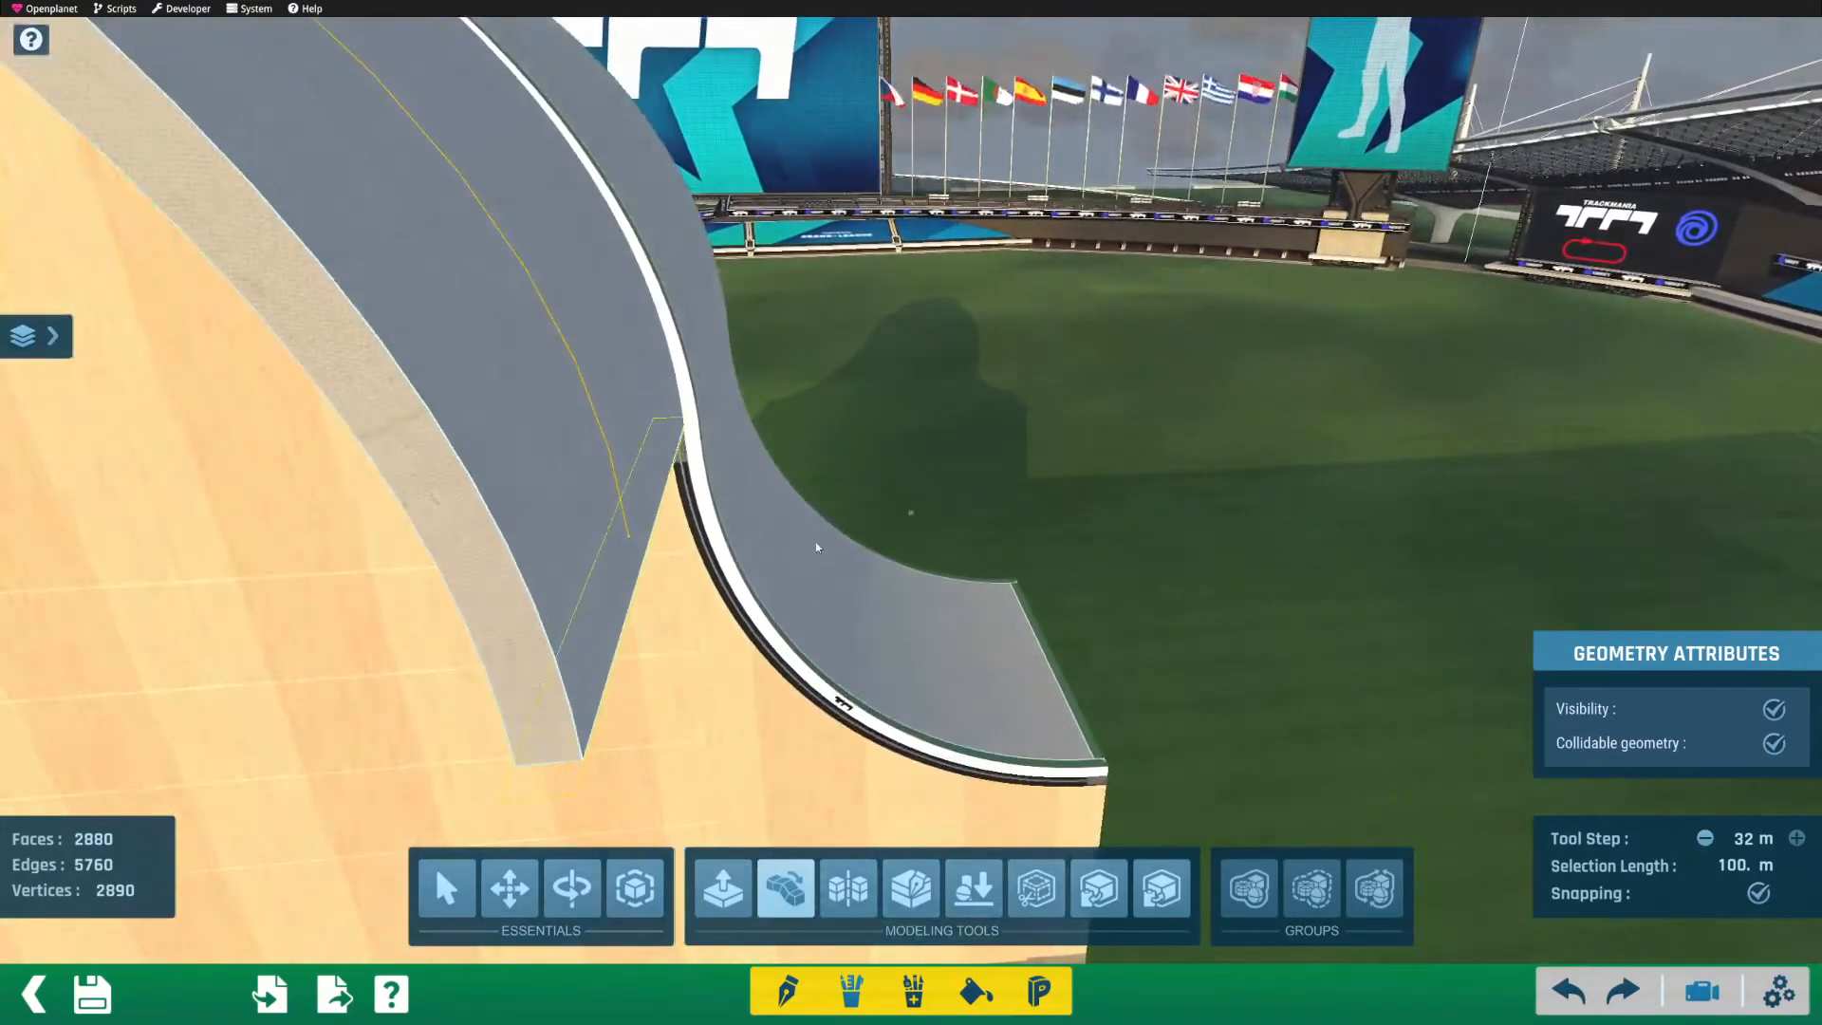
pyautogui.scroll(5, 825, 560)
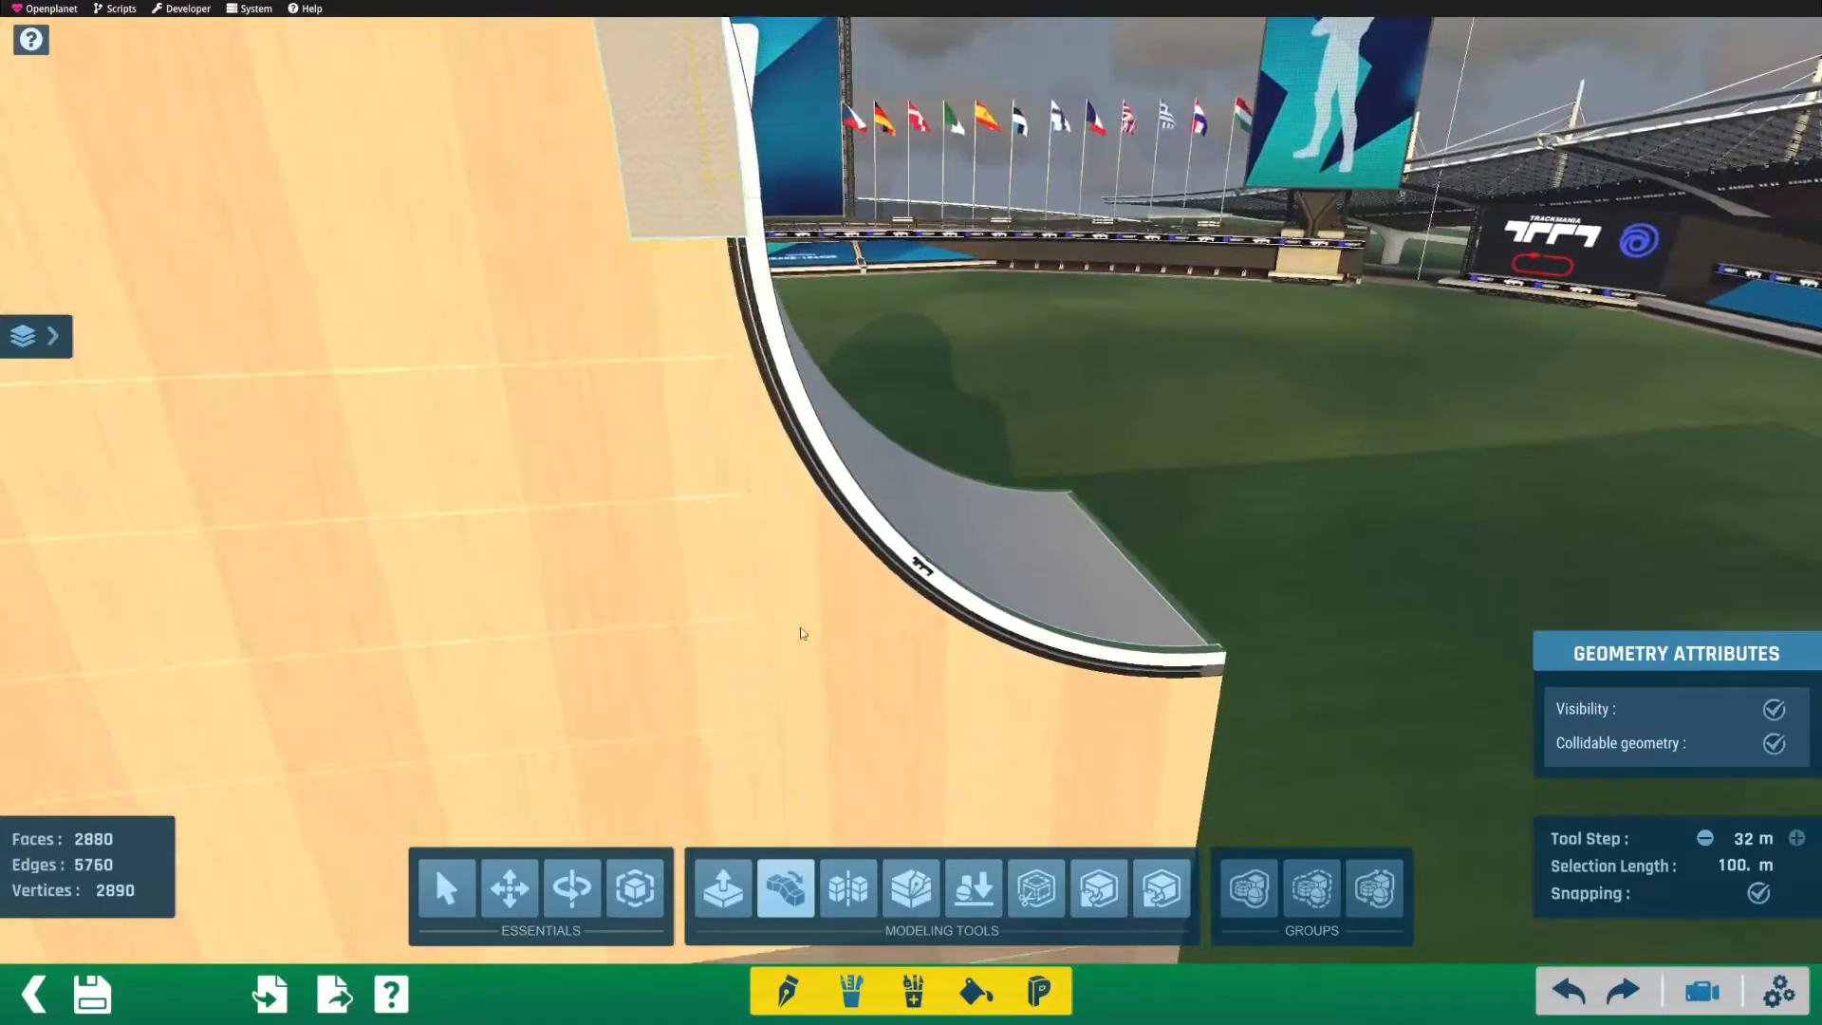
pyautogui.scroll(4, 806, 643)
pyautogui.click(1708, 839)
pyautogui.click(1707, 839)
pyautogui.click(1708, 839)
pyautogui.click(1708, 839)
pyautogui.click(1707, 839)
pyautogui.moveTo(376, 457); pyautogui.dragTo(698, 460, button='middle')
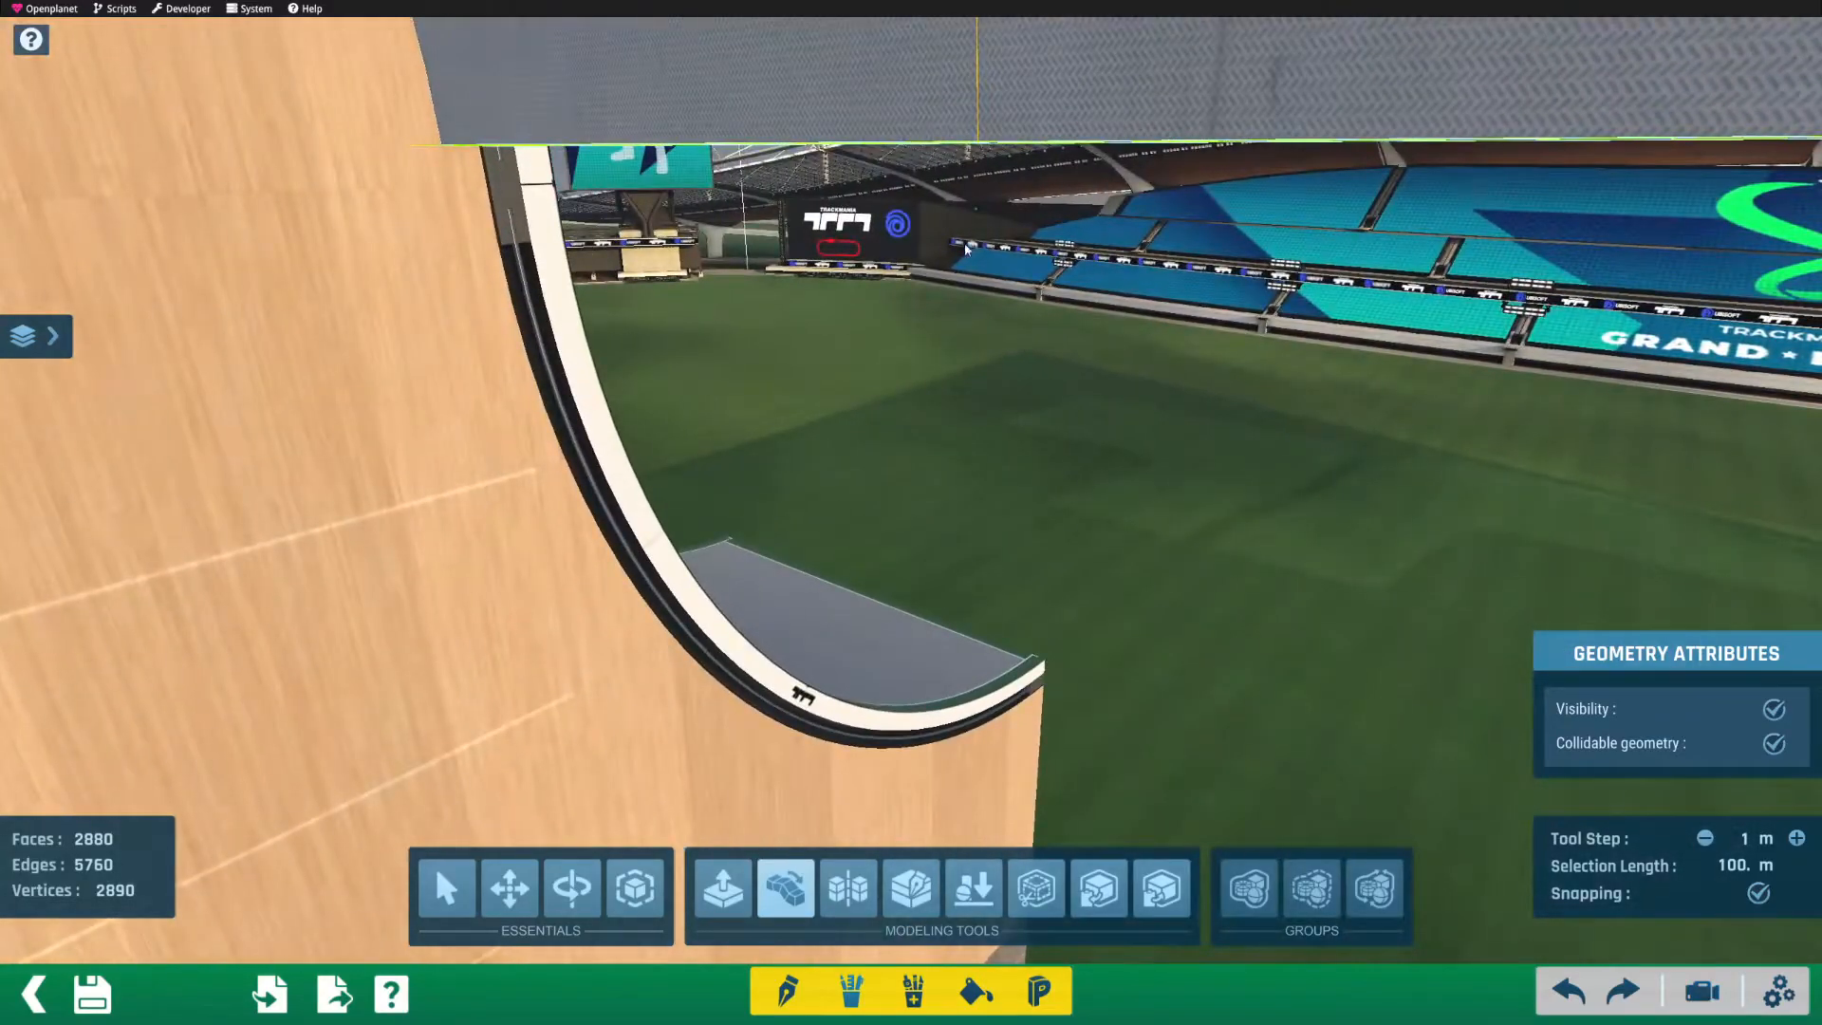
pyautogui.click(973, 188)
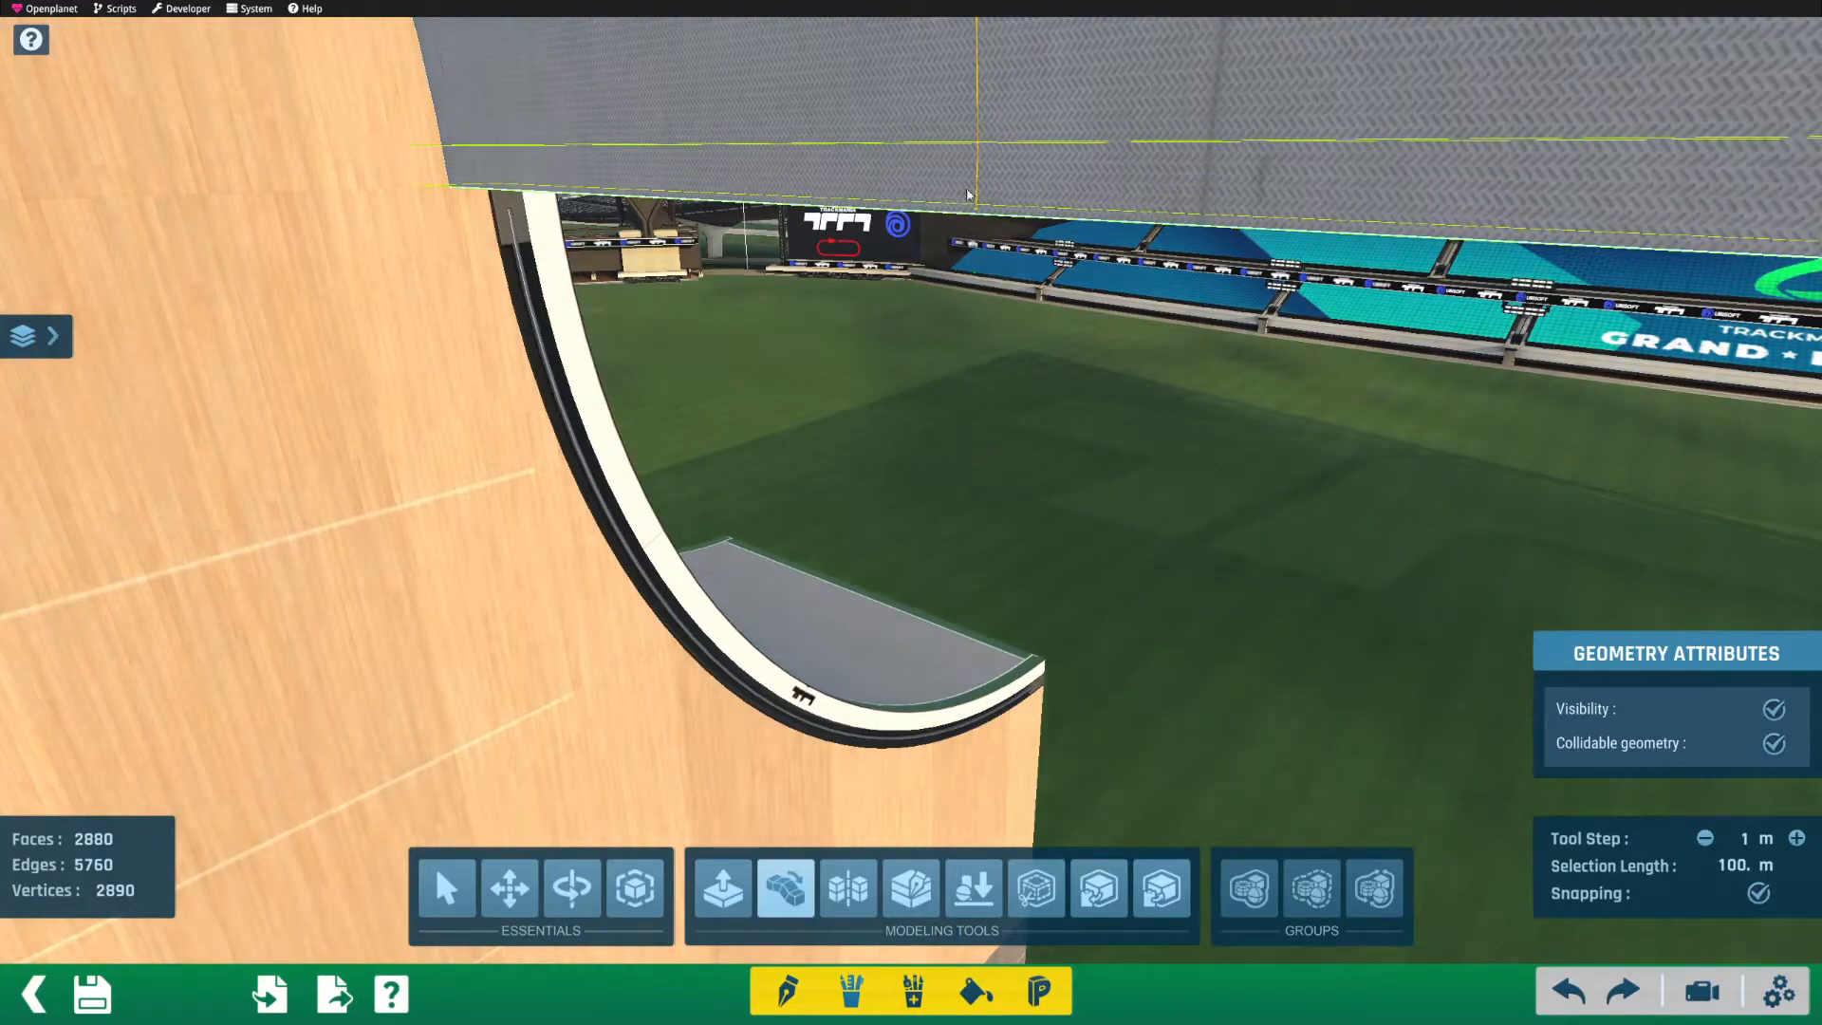
pyautogui.keyDown('alt'); pyautogui.moveTo(985, 144); pyautogui.dragTo(769, 160, button='right'); pyautogui.keyUp('alt')
pyautogui.keyDown('alt'); pyautogui.moveTo(769, 159); pyautogui.dragTo(907, 171); pyautogui.keyUp('alt')
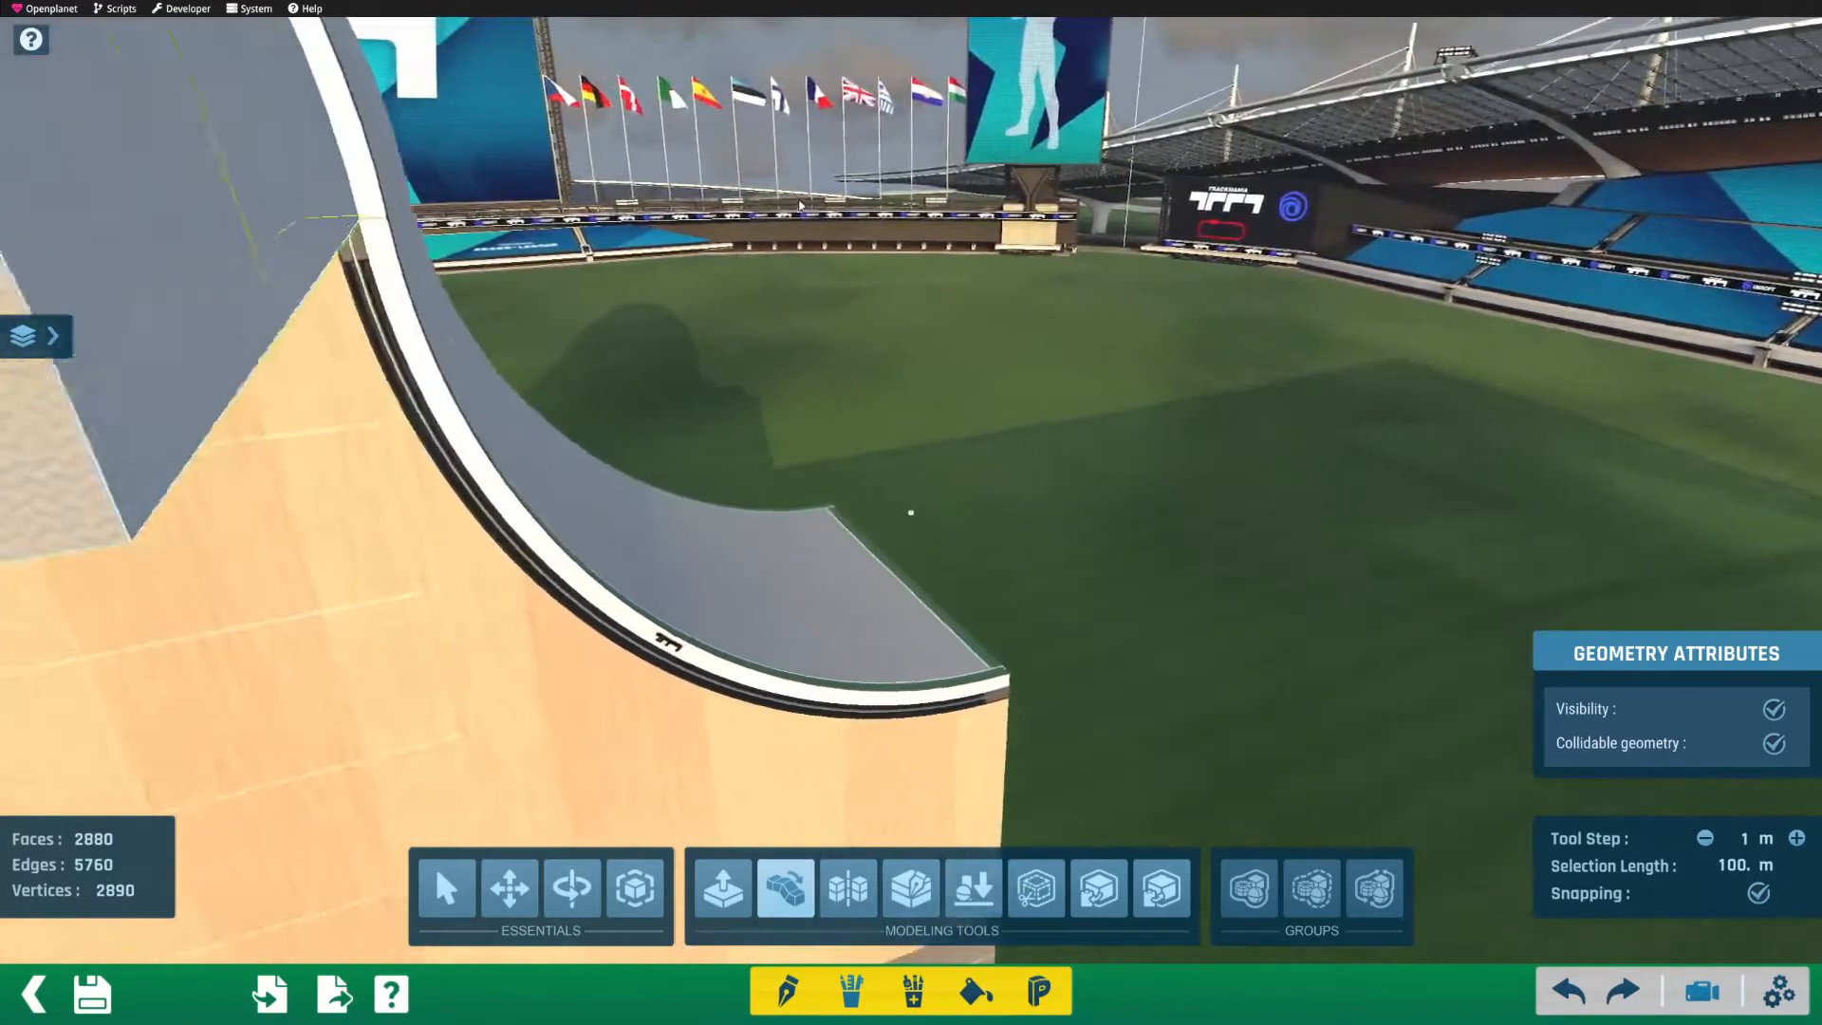
# Step: Shift the fifth segment's end node sideways in 1 m steps until its edge meets the loop's rim
pyautogui.keyDown('alt'); pyautogui.moveTo(906, 171); pyautogui.dragTo(707, 184, button='right'); pyautogui.keyUp('alt')
pyautogui.keyDown('alt'); pyautogui.moveTo(708, 184); pyautogui.dragTo(748, 481); pyautogui.keyUp('alt')
pyautogui.keyDown('alt'); pyautogui.scroll(3, 888, 204); pyautogui.keyUp('alt')
pyautogui.keyDown('alt'); pyautogui.scroll(-1, 897, 248); pyautogui.keyUp('alt')
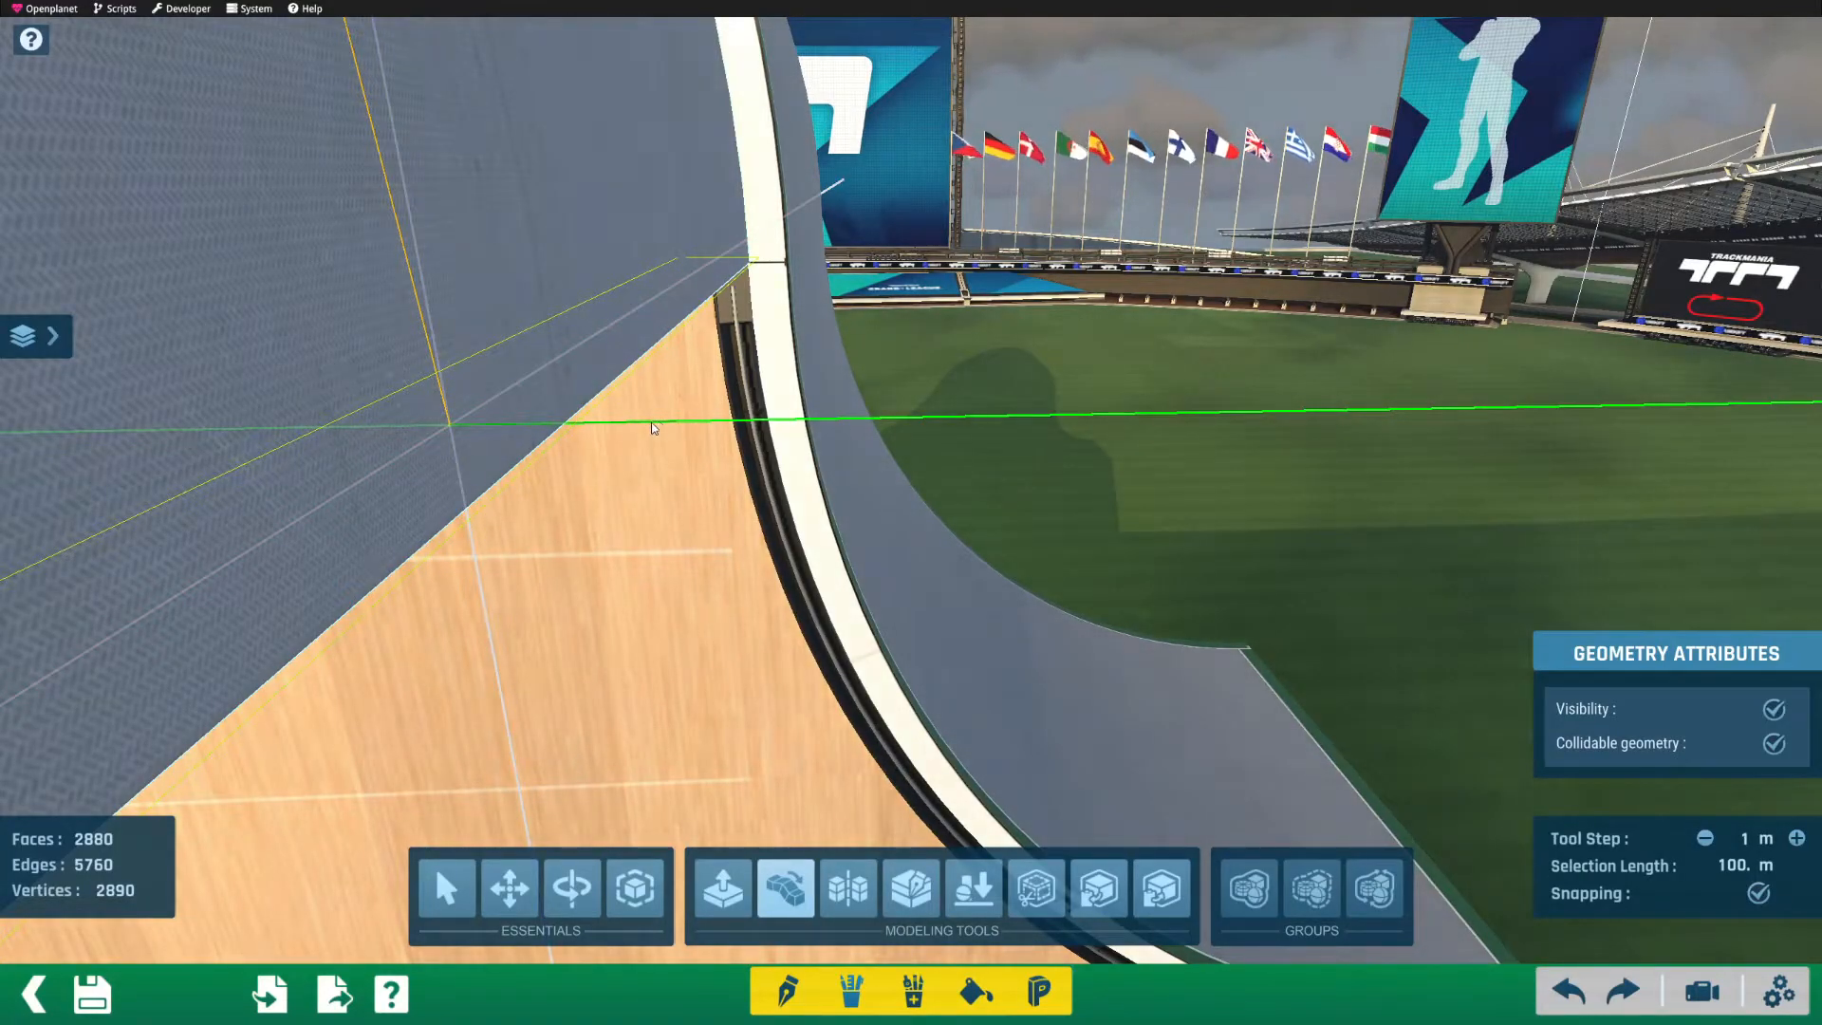
pyautogui.keyDown('alt'); pyautogui.moveTo(555, 438); pyautogui.dragTo(569, 437, button='right'); pyautogui.keyUp('alt')
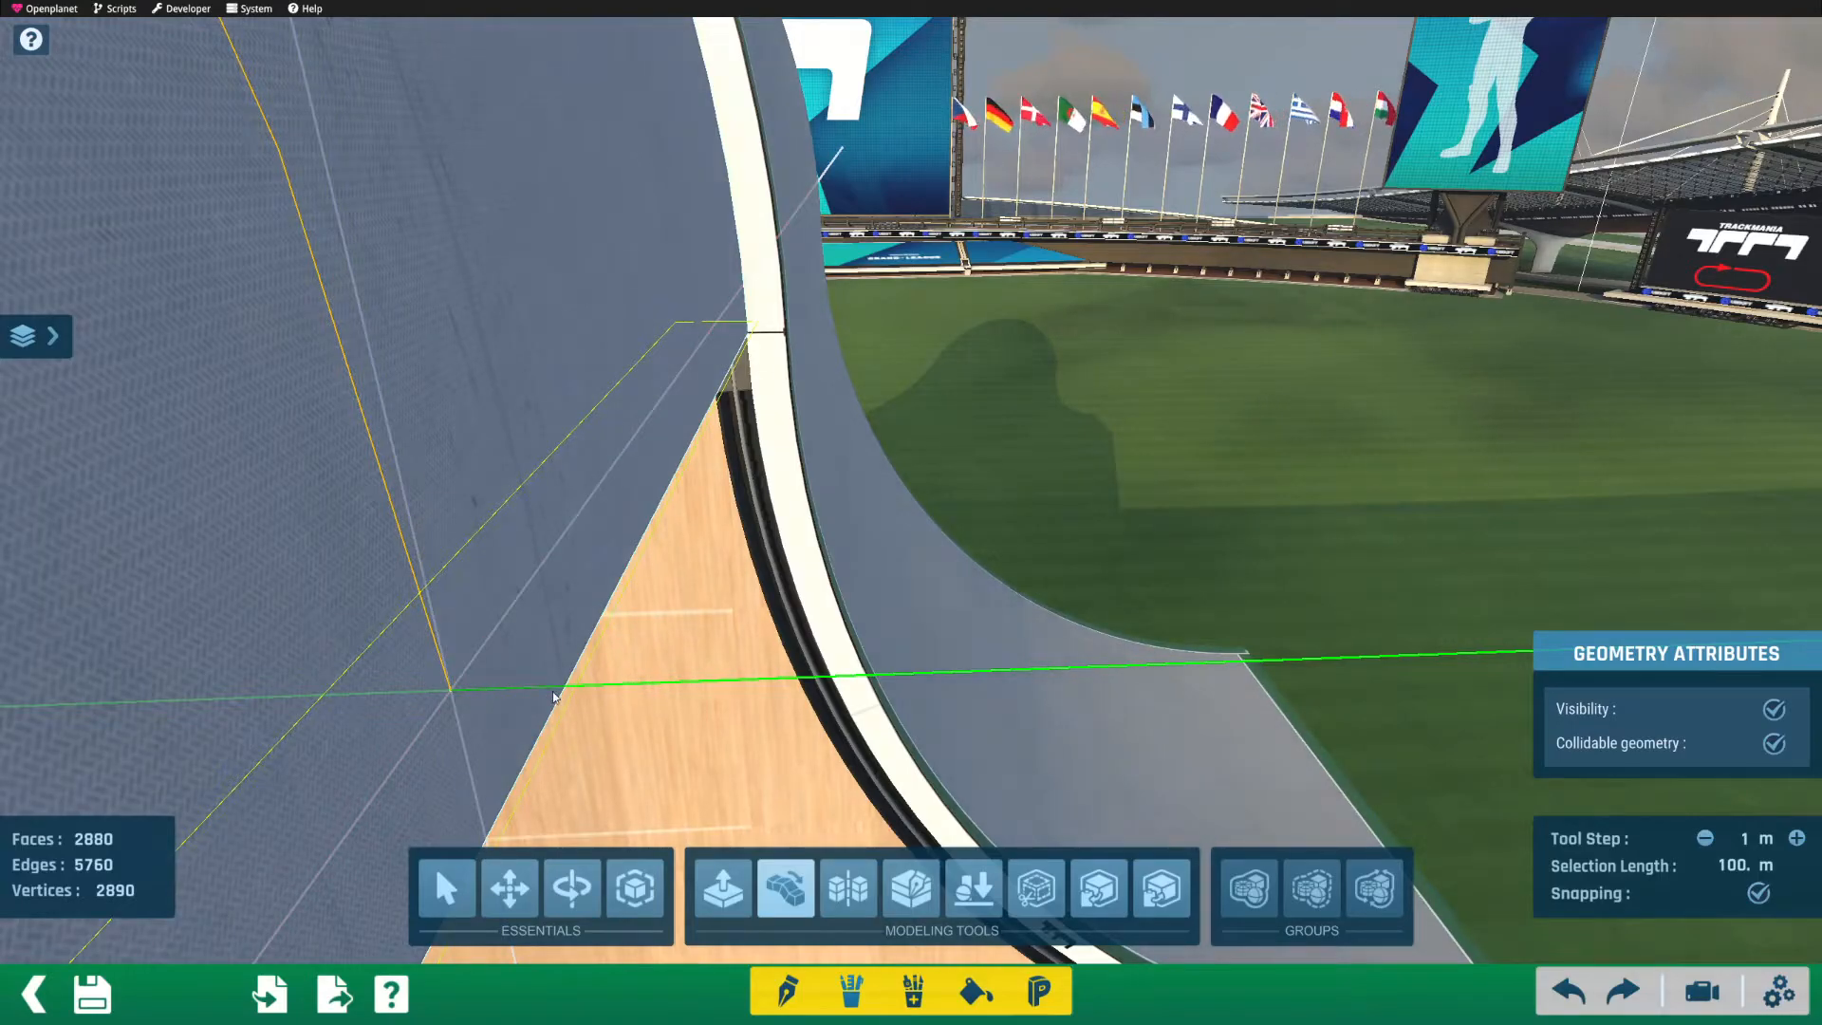
pyautogui.click(553, 697)
pyautogui.click(456, 693)
# Step: Set the Tool Step to 32 m and extend a sixth segment downward from the fifth segment's end
pyautogui.keyDown('alt'); pyautogui.moveTo(456, 692); pyautogui.dragTo(468, 582, button='right'); pyautogui.keyUp('alt')
pyautogui.keyDown('alt'); pyautogui.scroll(-3, 469, 582); pyautogui.keyUp('alt')
pyautogui.keyDown('alt'); pyautogui.moveTo(469, 581); pyautogui.dragTo(522, 258); pyautogui.keyUp('alt')
pyautogui.keyDown('alt'); pyautogui.moveTo(539, 152); pyautogui.dragTo(402, 292); pyautogui.keyUp('alt')
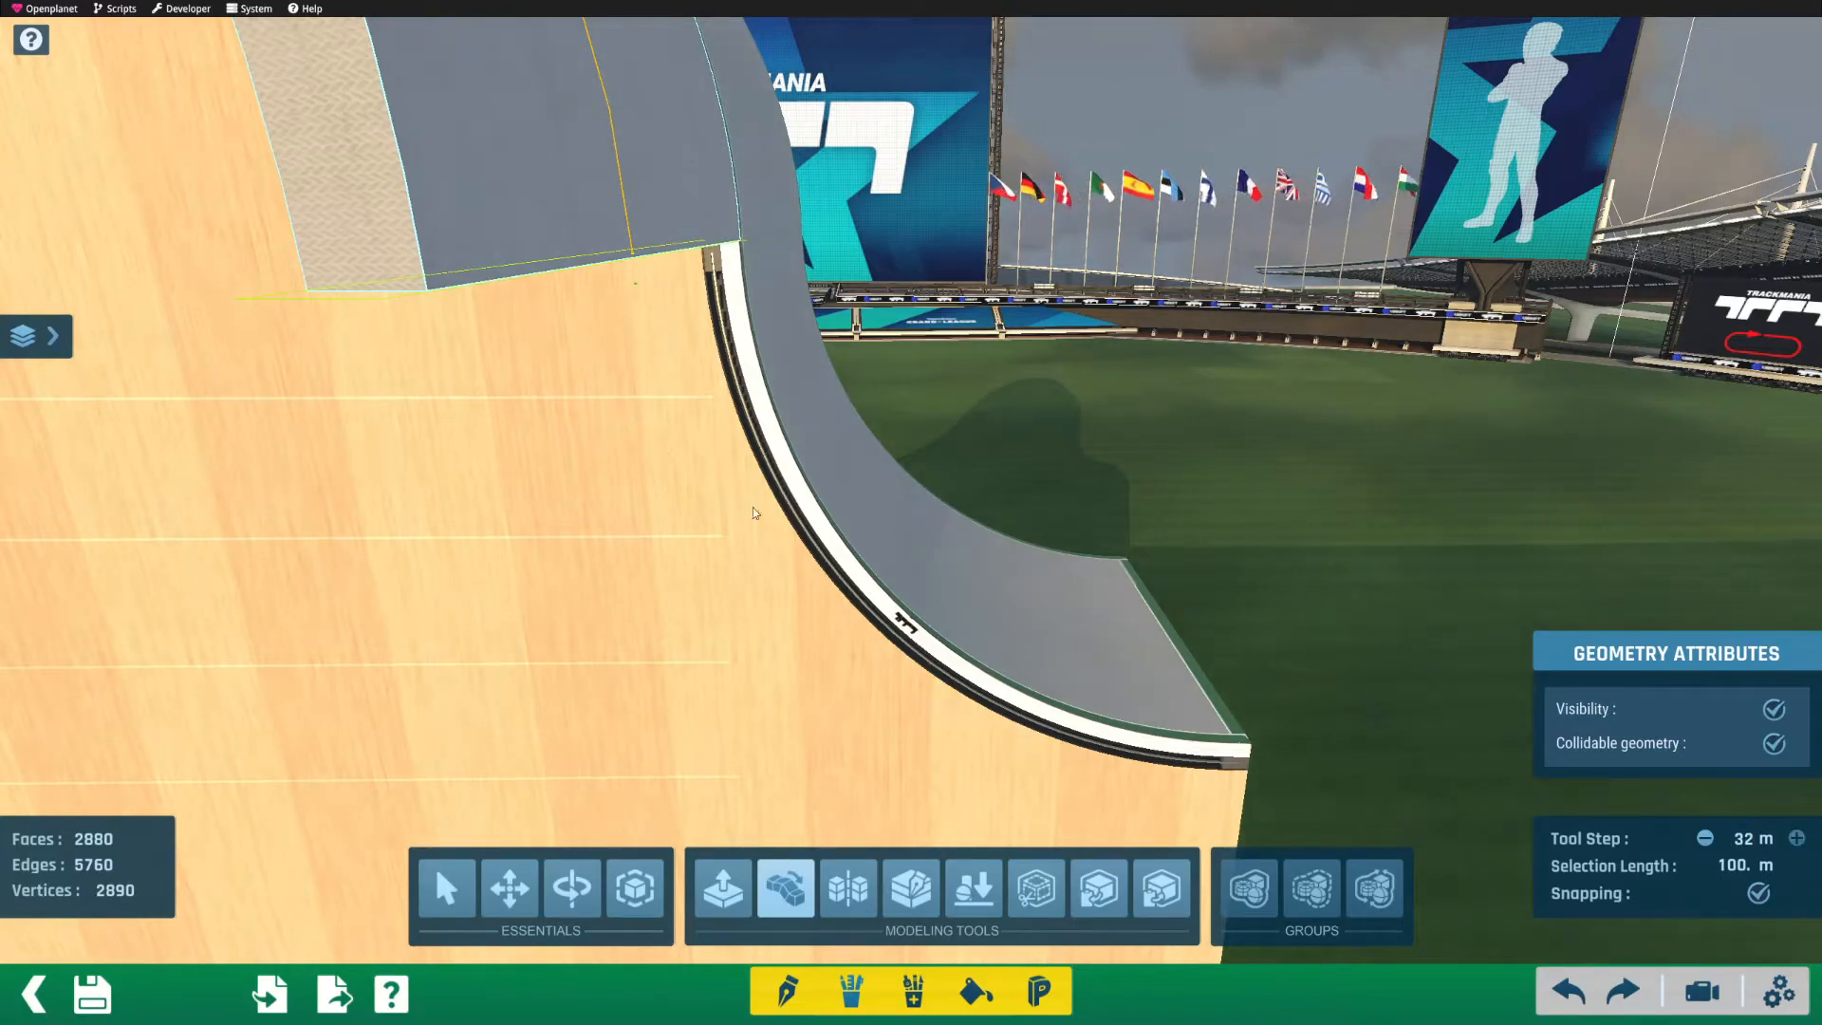
pyautogui.moveTo(649, 287); pyautogui.dragTo(703, 763)
pyautogui.scroll(-2, 721, 694)
pyautogui.keyDown('alt'); pyautogui.moveTo(687, 496); pyautogui.dragTo(789, 635, button='right'); pyautogui.keyUp('alt')
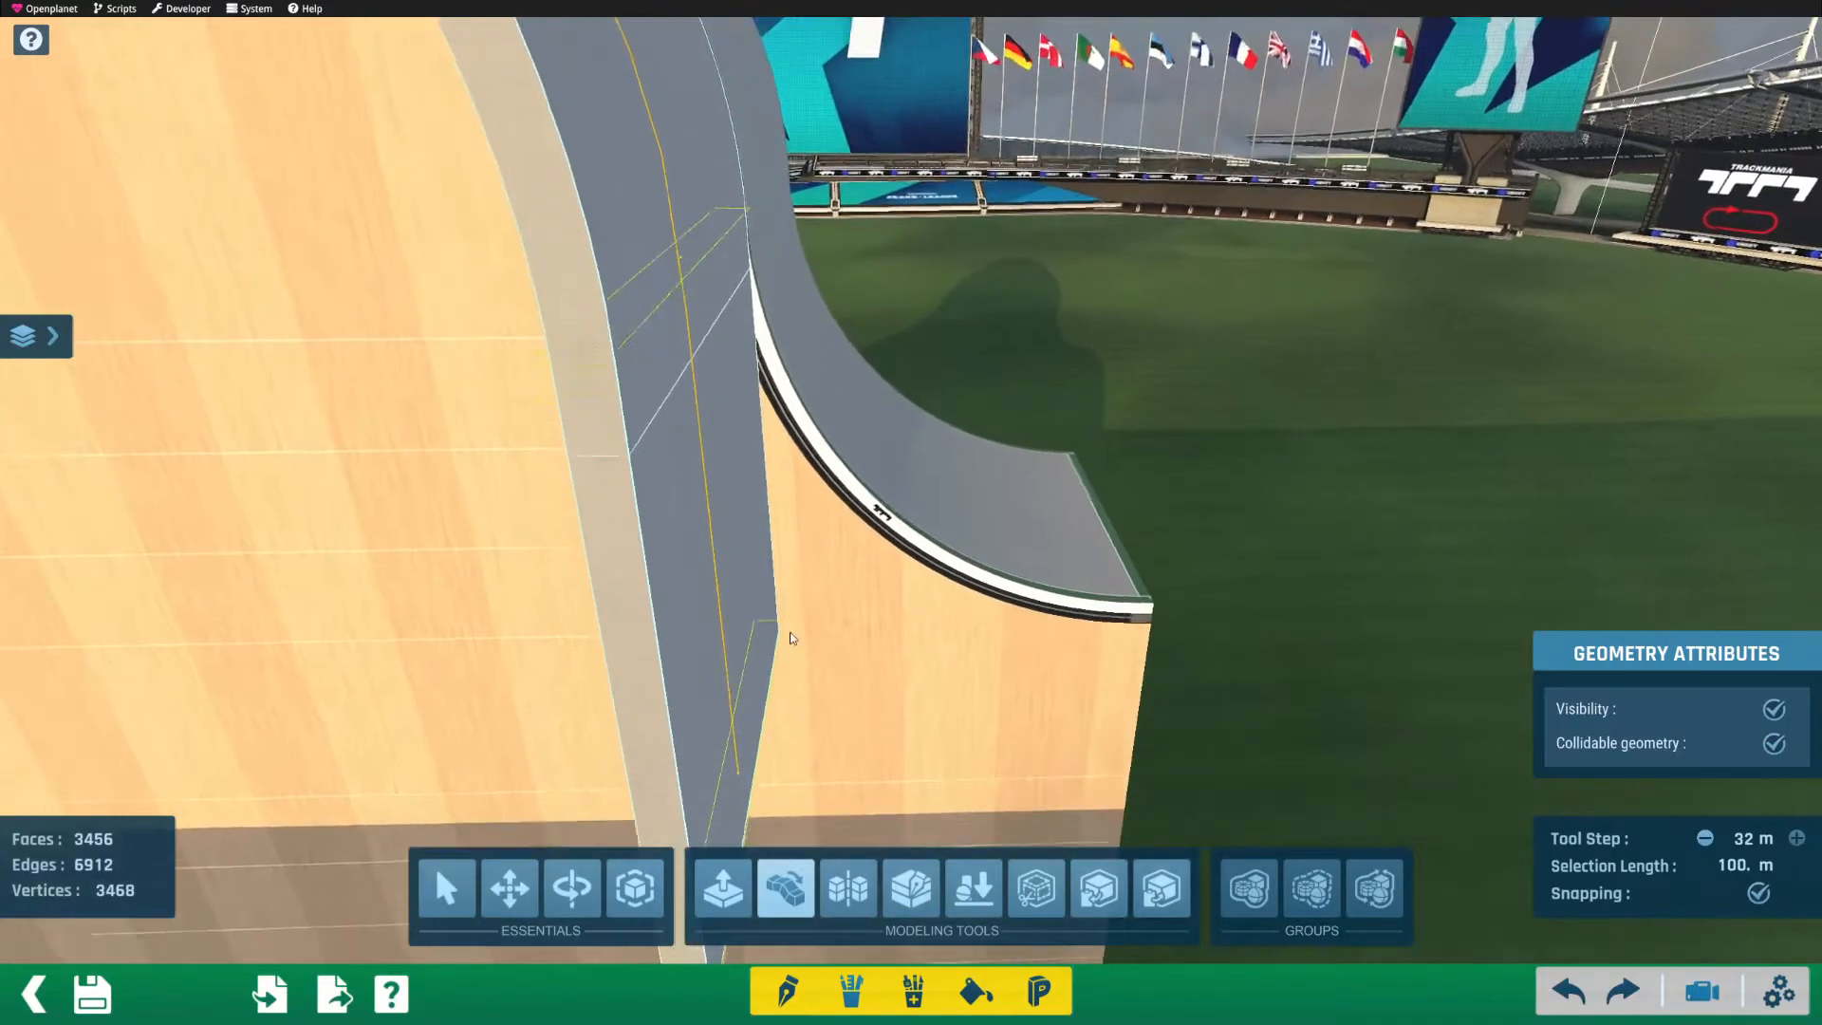
# Step: Try to extend a seventh segment outward from the sixth segment's lower end, and undo it
pyautogui.keyDown('alt'); pyautogui.moveTo(746, 623); pyautogui.dragTo(761, 788); pyautogui.keyUp('alt')
pyautogui.keyDown('alt'); pyautogui.moveTo(761, 788); pyautogui.dragTo(724, 733, button='right'); pyautogui.keyUp('alt')
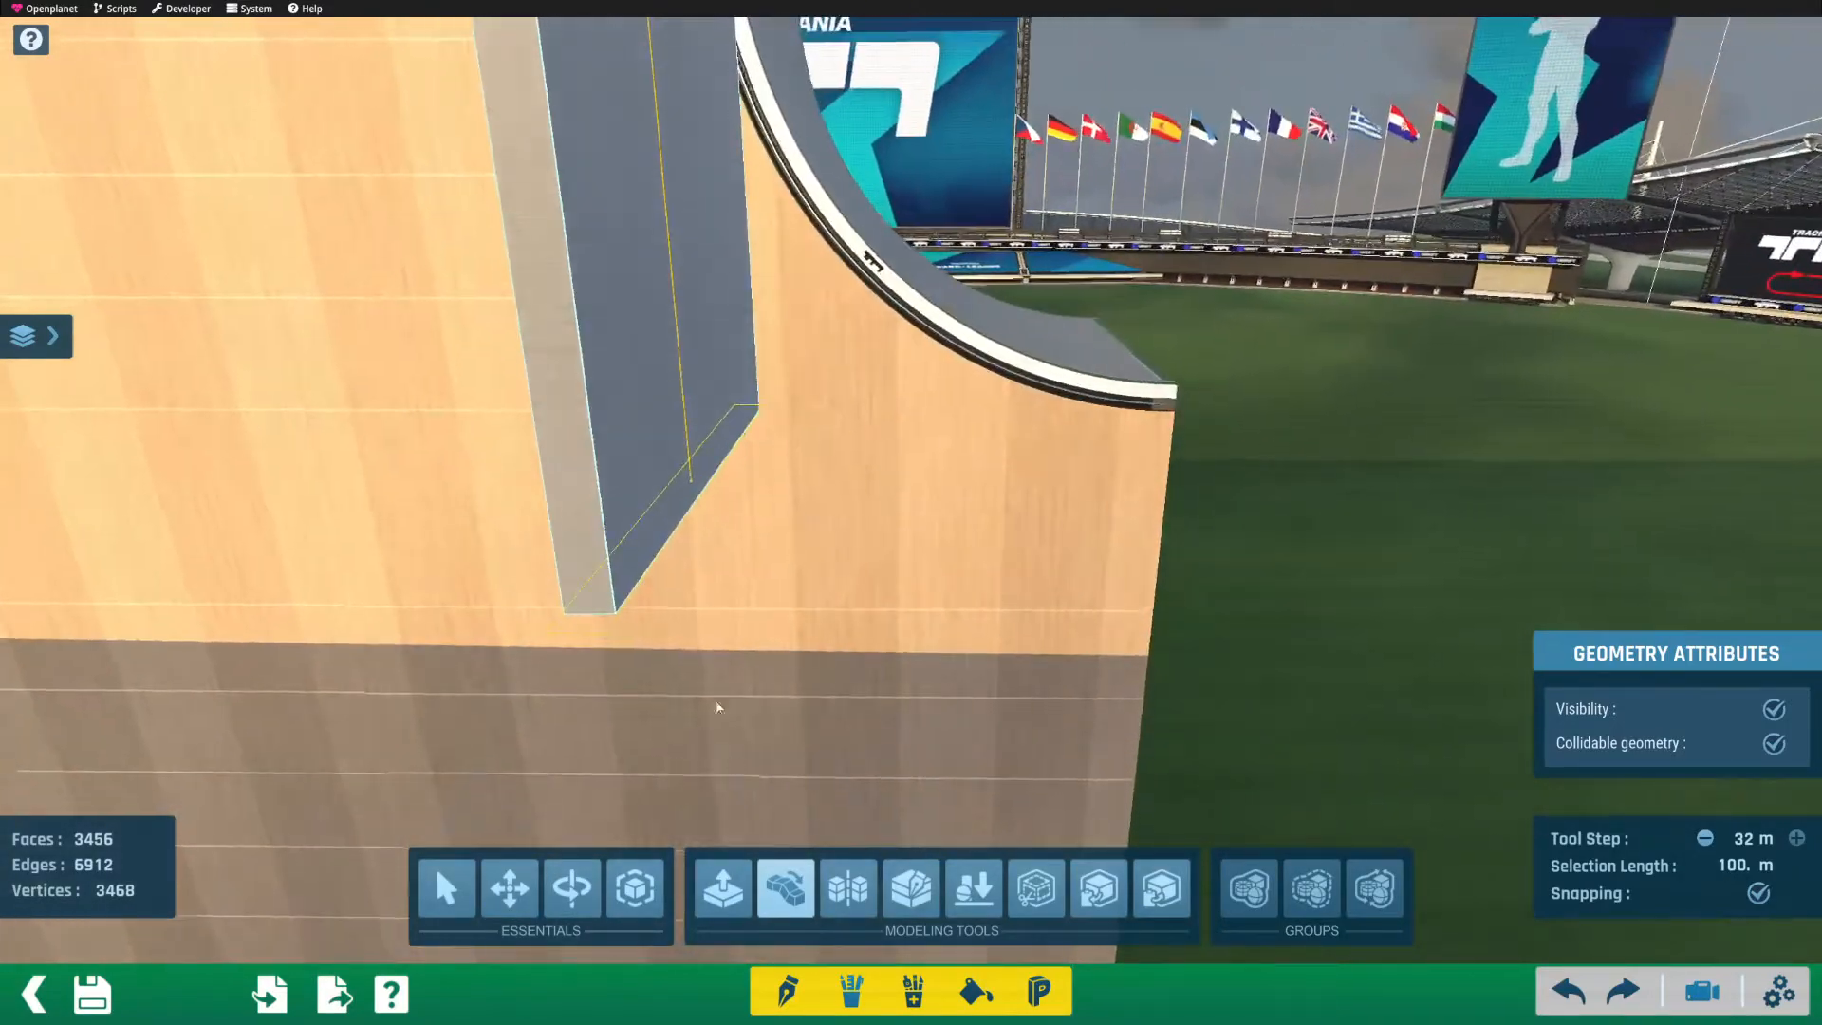
pyautogui.scroll(2, 733, 763)
pyautogui.moveTo(668, 593); pyautogui.dragTo(1268, 579)
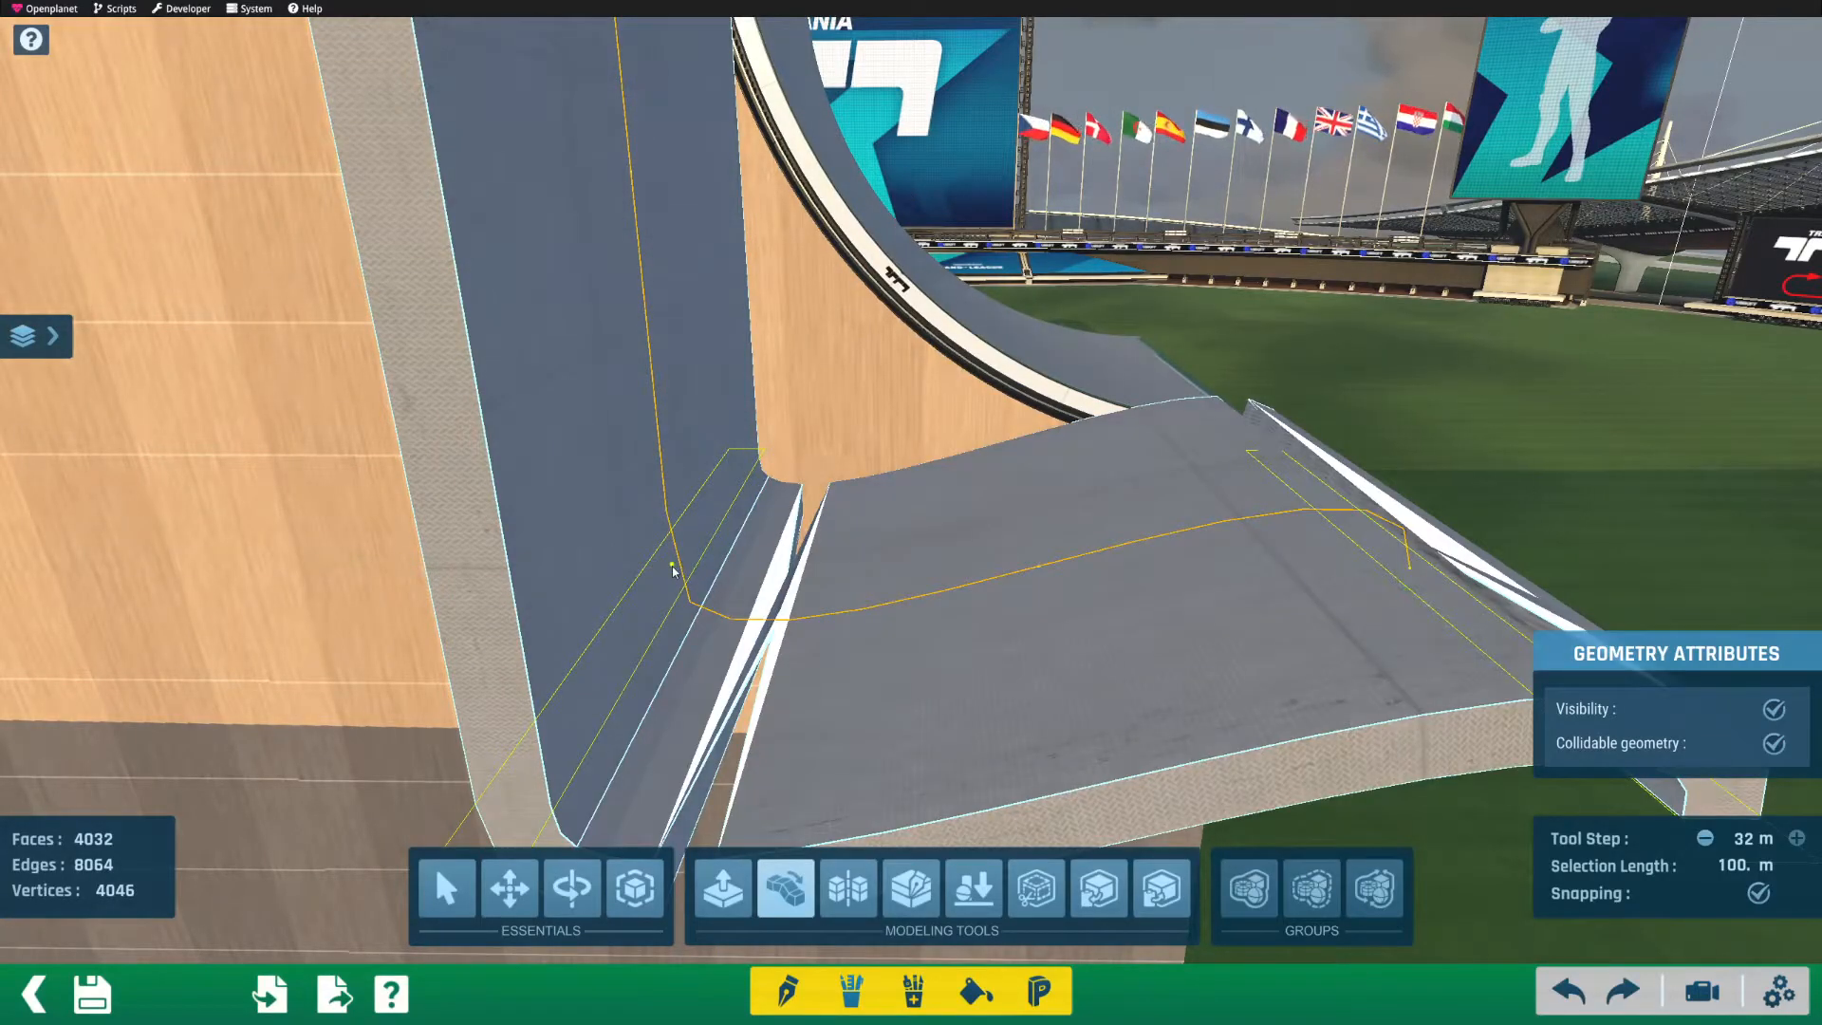
pyautogui.hotkey('ctrl', 'z')
pyautogui.keyDown('alt'); pyautogui.moveTo(881, 541); pyautogui.dragTo(789, 593, button='right'); pyautogui.keyUp('alt')
pyautogui.hotkey('ctrl', 'z')
pyautogui.hotkey('ctrl', 'z')
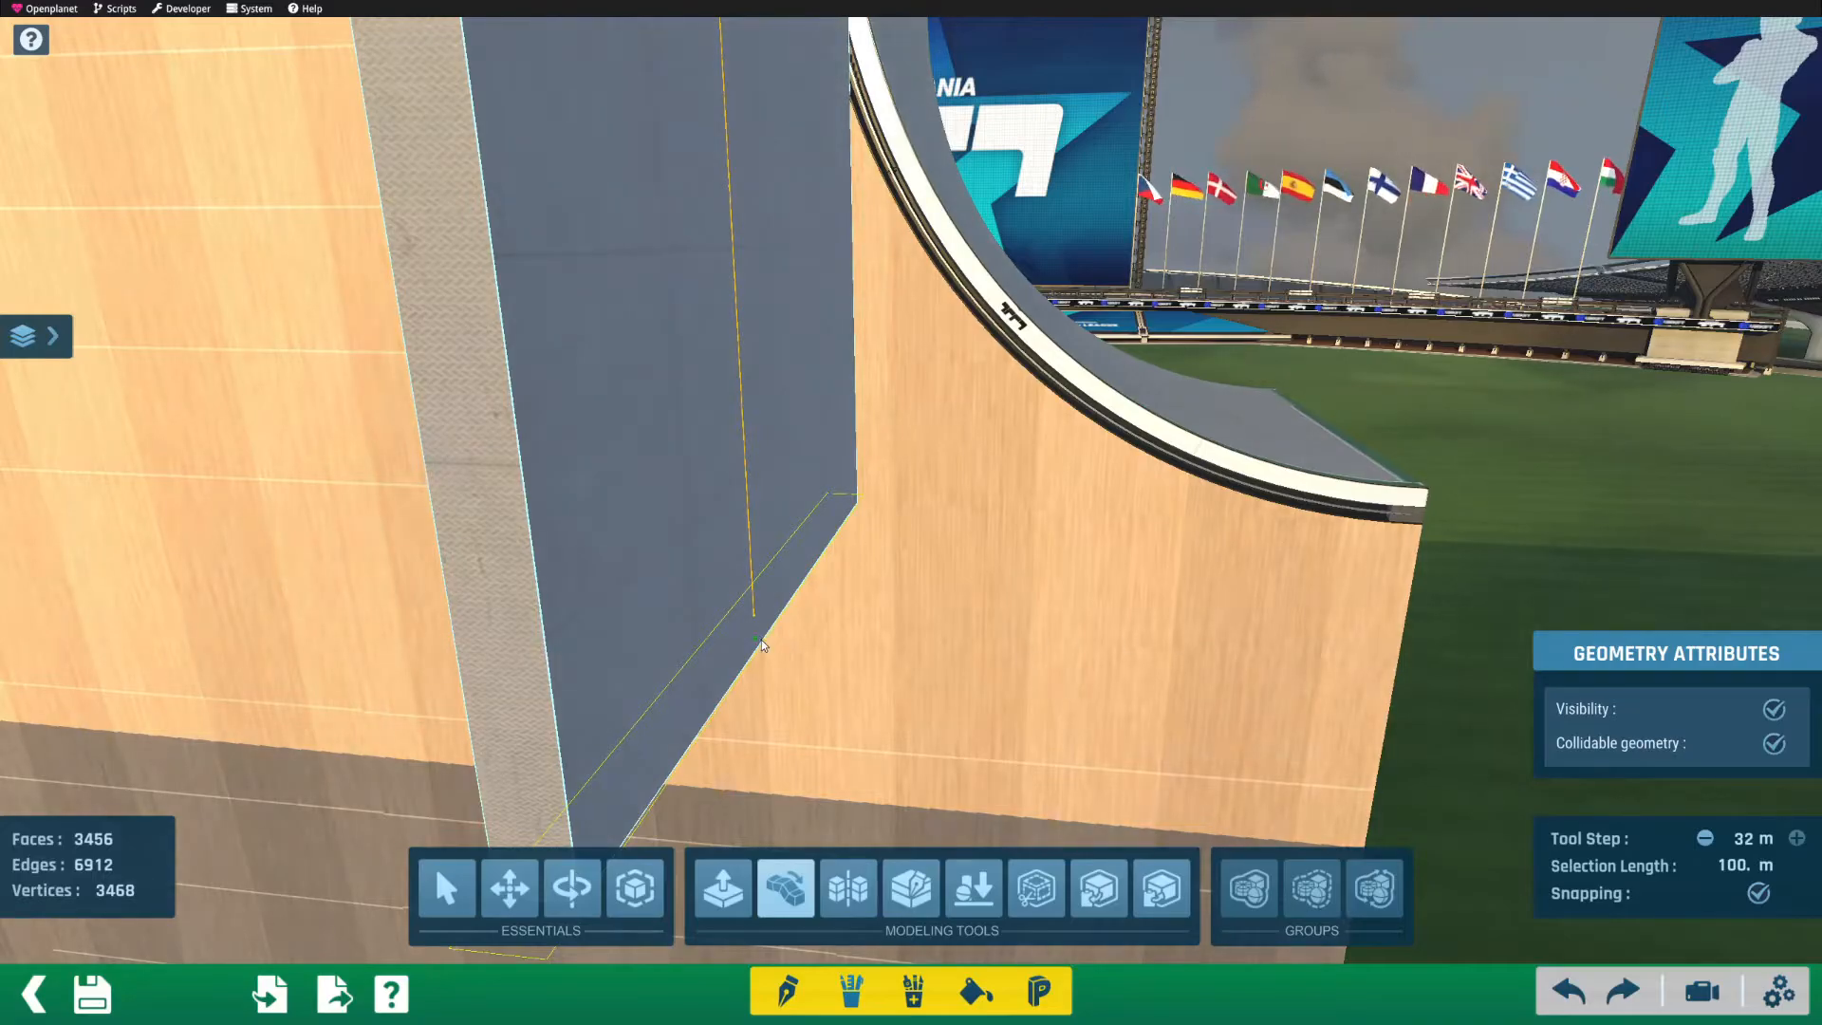
# Step: Turn the sixth segment's end and move it outward in 32 m steps to follow the loop's lower curve
pyautogui.moveTo(818, 670)
pyautogui.keyDown('alt'); pyautogui.mouseDown(button='right')
pyautogui.moveTo(803, 653)
pyautogui.moveTo(815, 667)
pyautogui.mouseUp(button='right'); pyautogui.keyUp('alt')
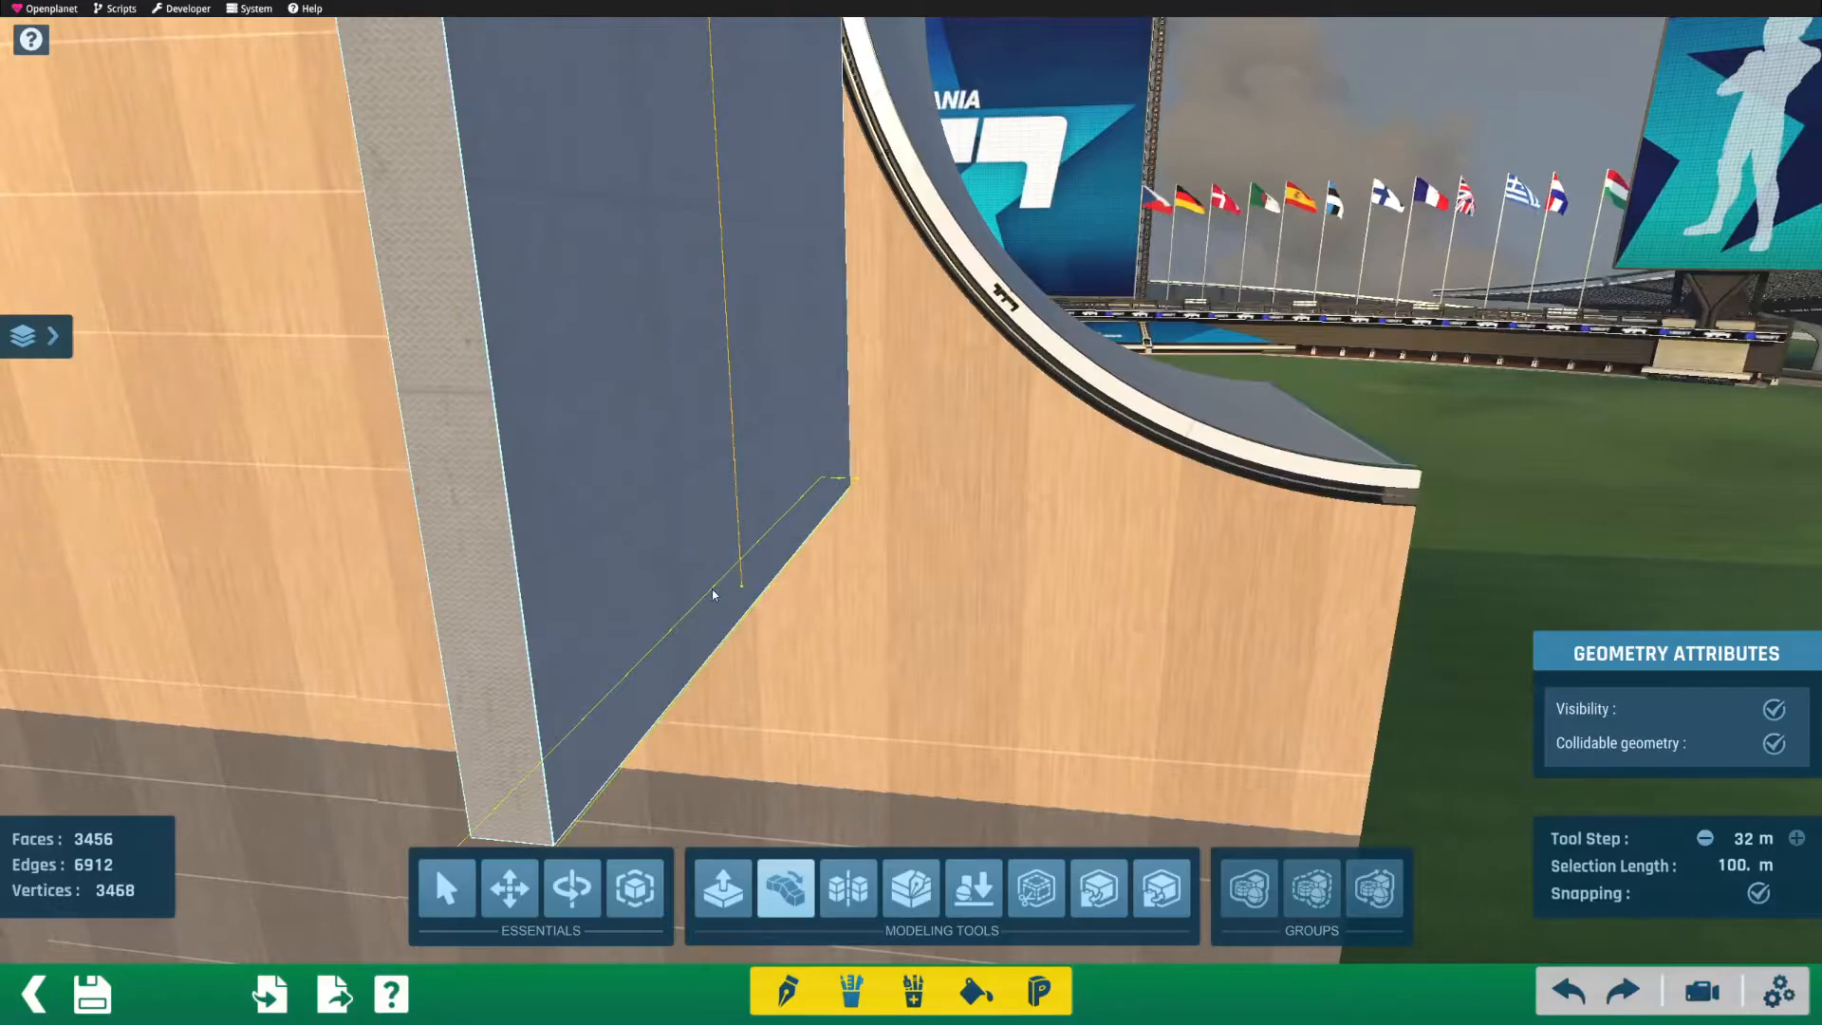
pyautogui.keyDown('alt'); pyautogui.moveTo(757, 604); pyautogui.dragTo(801, 732, button='right'); pyautogui.keyUp('alt')
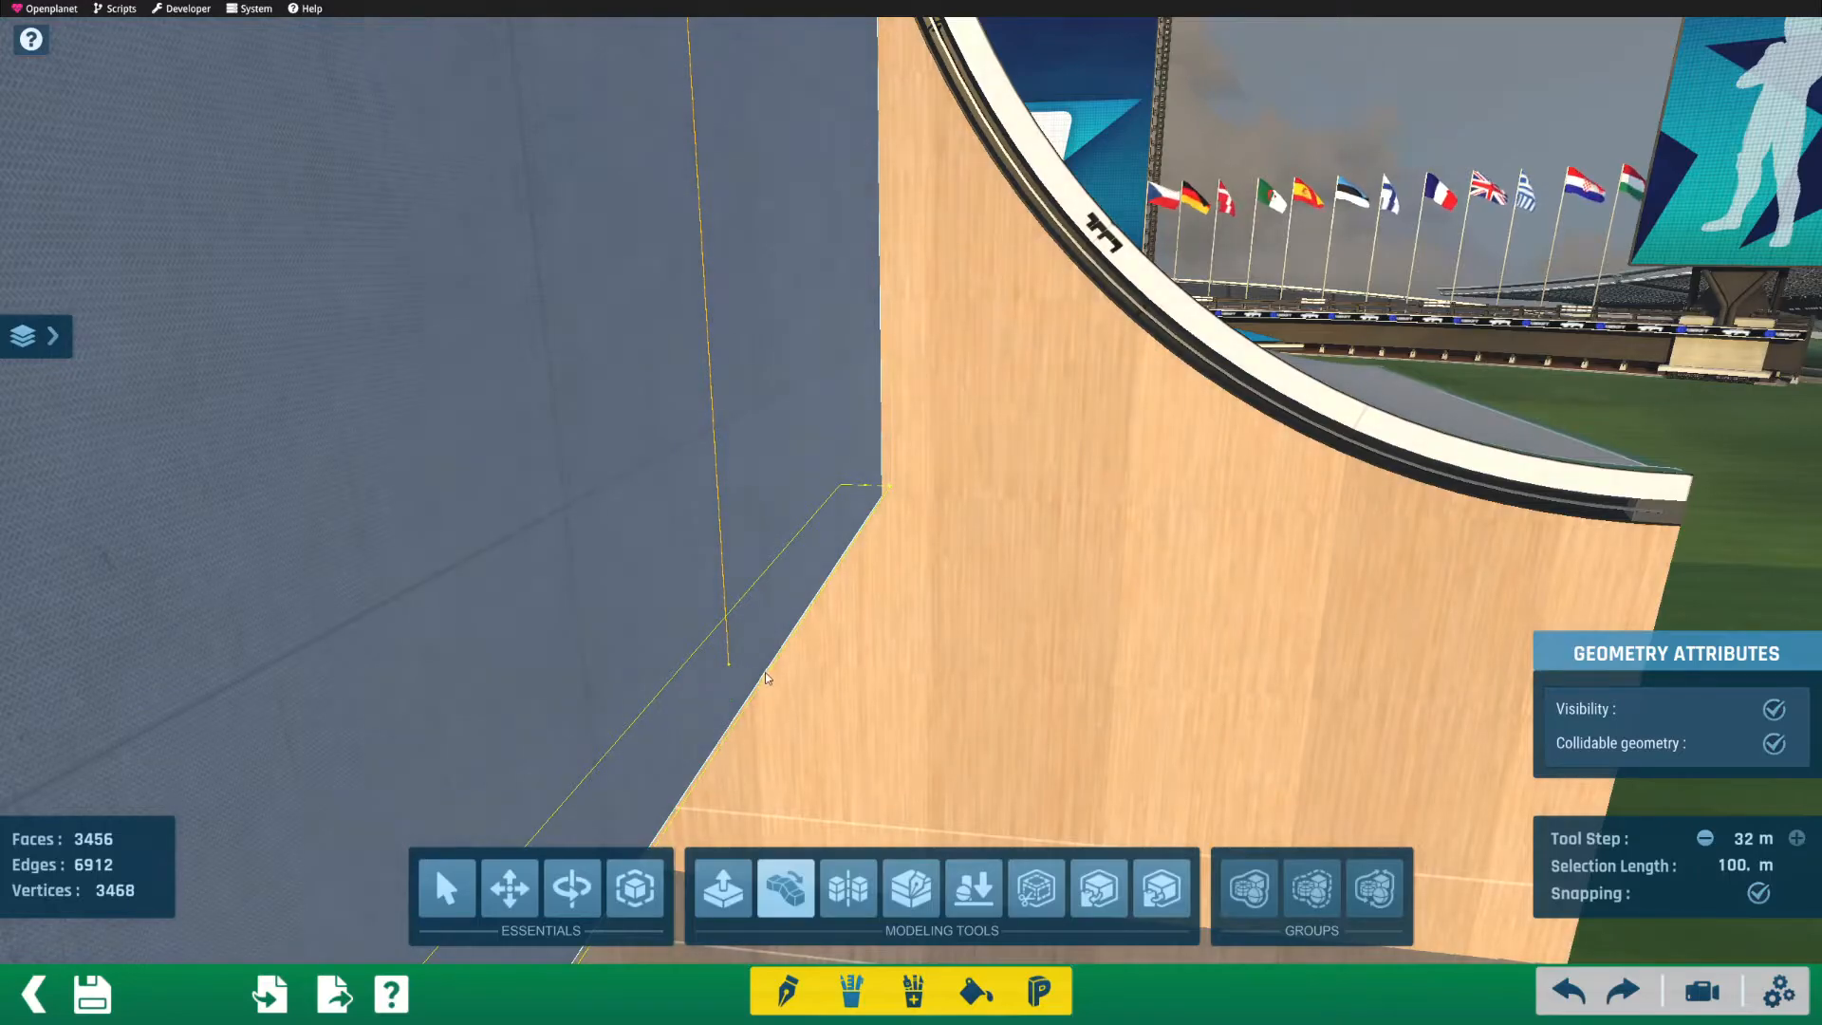
pyautogui.click(734, 618)
pyautogui.scroll(-3, 729, 570)
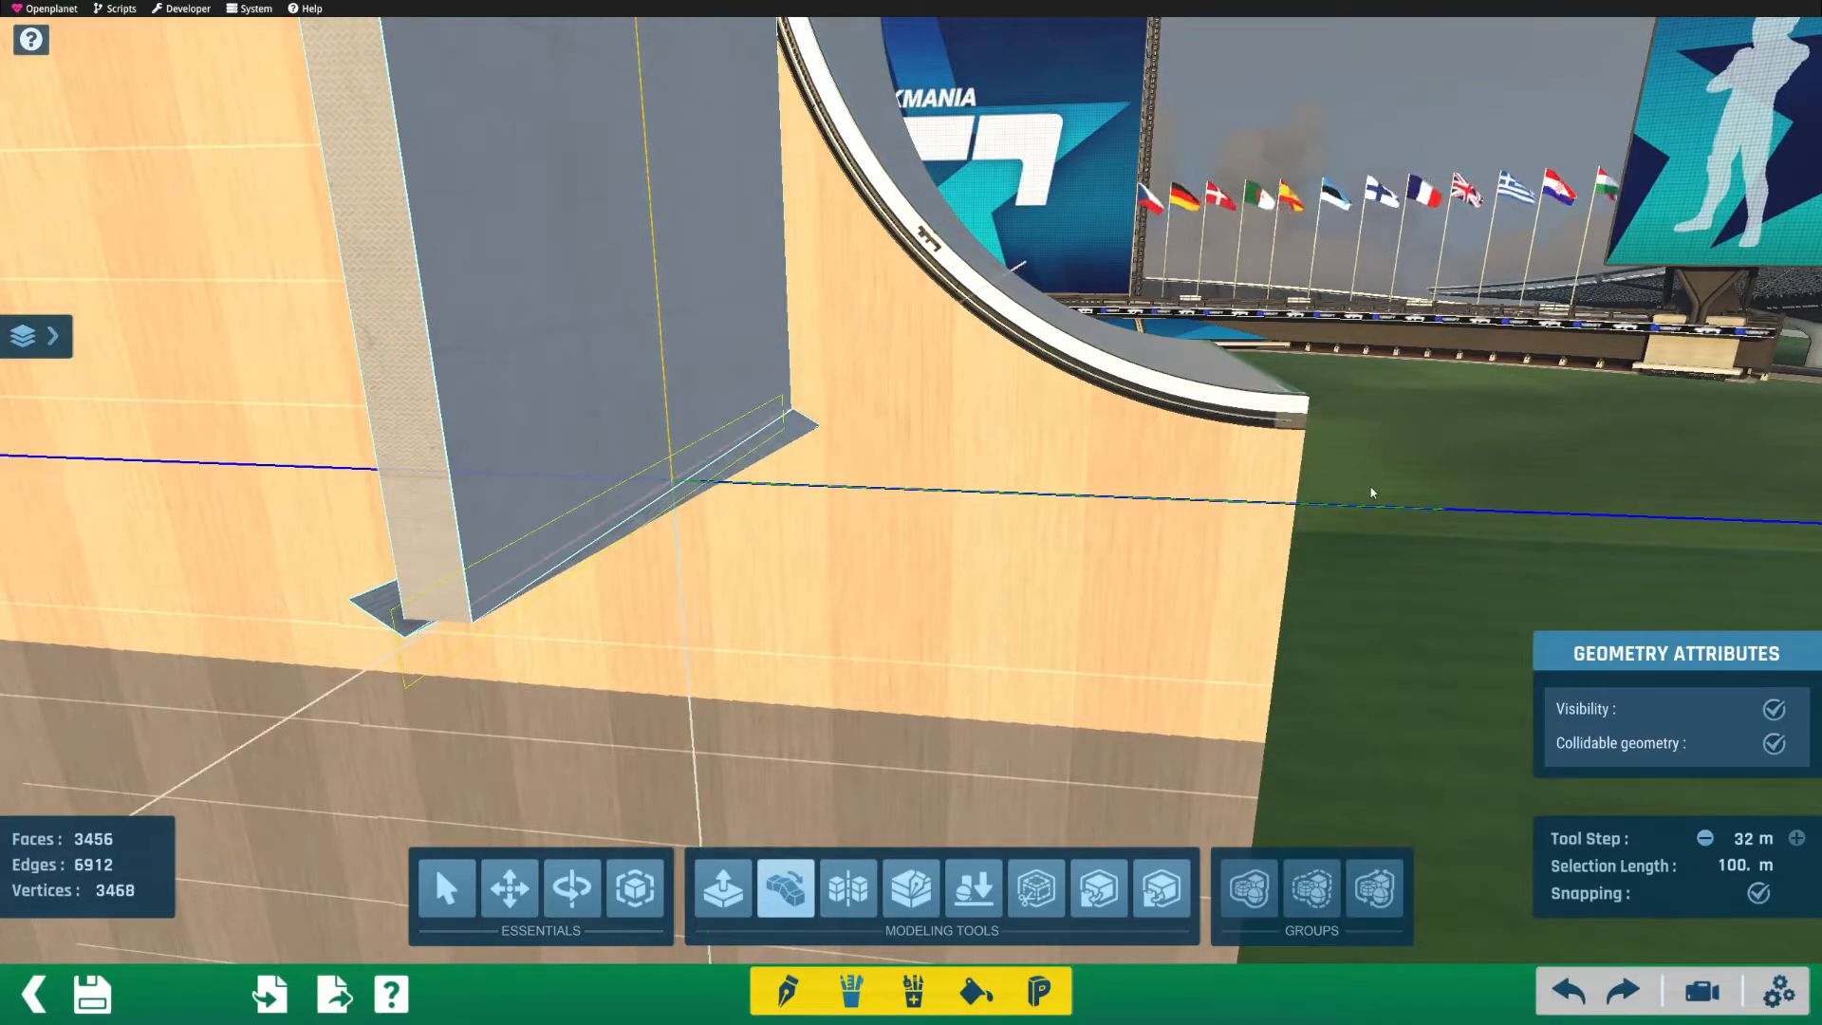
pyautogui.click(1372, 493)
pyautogui.hotkey('ctrl', 'z')
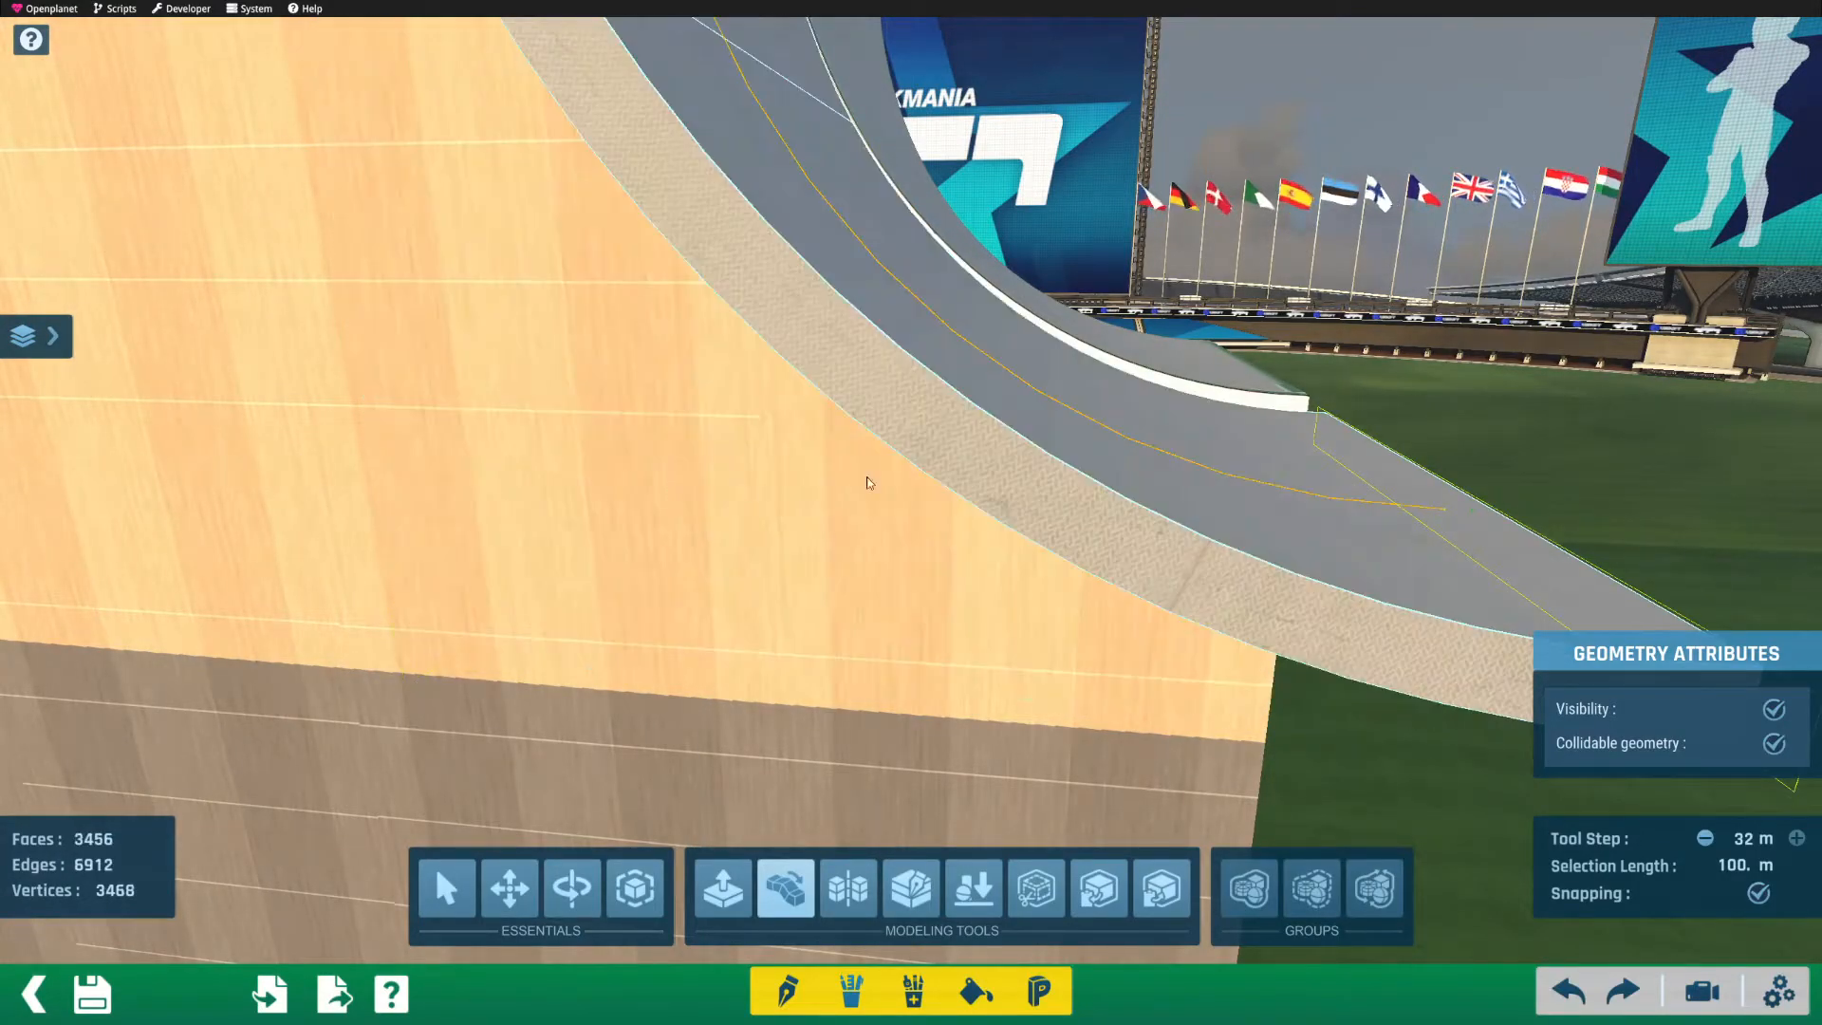
# Step: Set the Tool Step to 1 m and nudge the sixth segment's end node into line with the loop's lower rim corner
pyautogui.keyDown('alt'); pyautogui.moveTo(822, 484); pyautogui.dragTo(891, 463, button='right'); pyautogui.keyUp('alt')
pyautogui.keyDown('alt'); pyautogui.moveTo(1120, 465); pyautogui.dragTo(1011, 558); pyautogui.keyUp('alt')
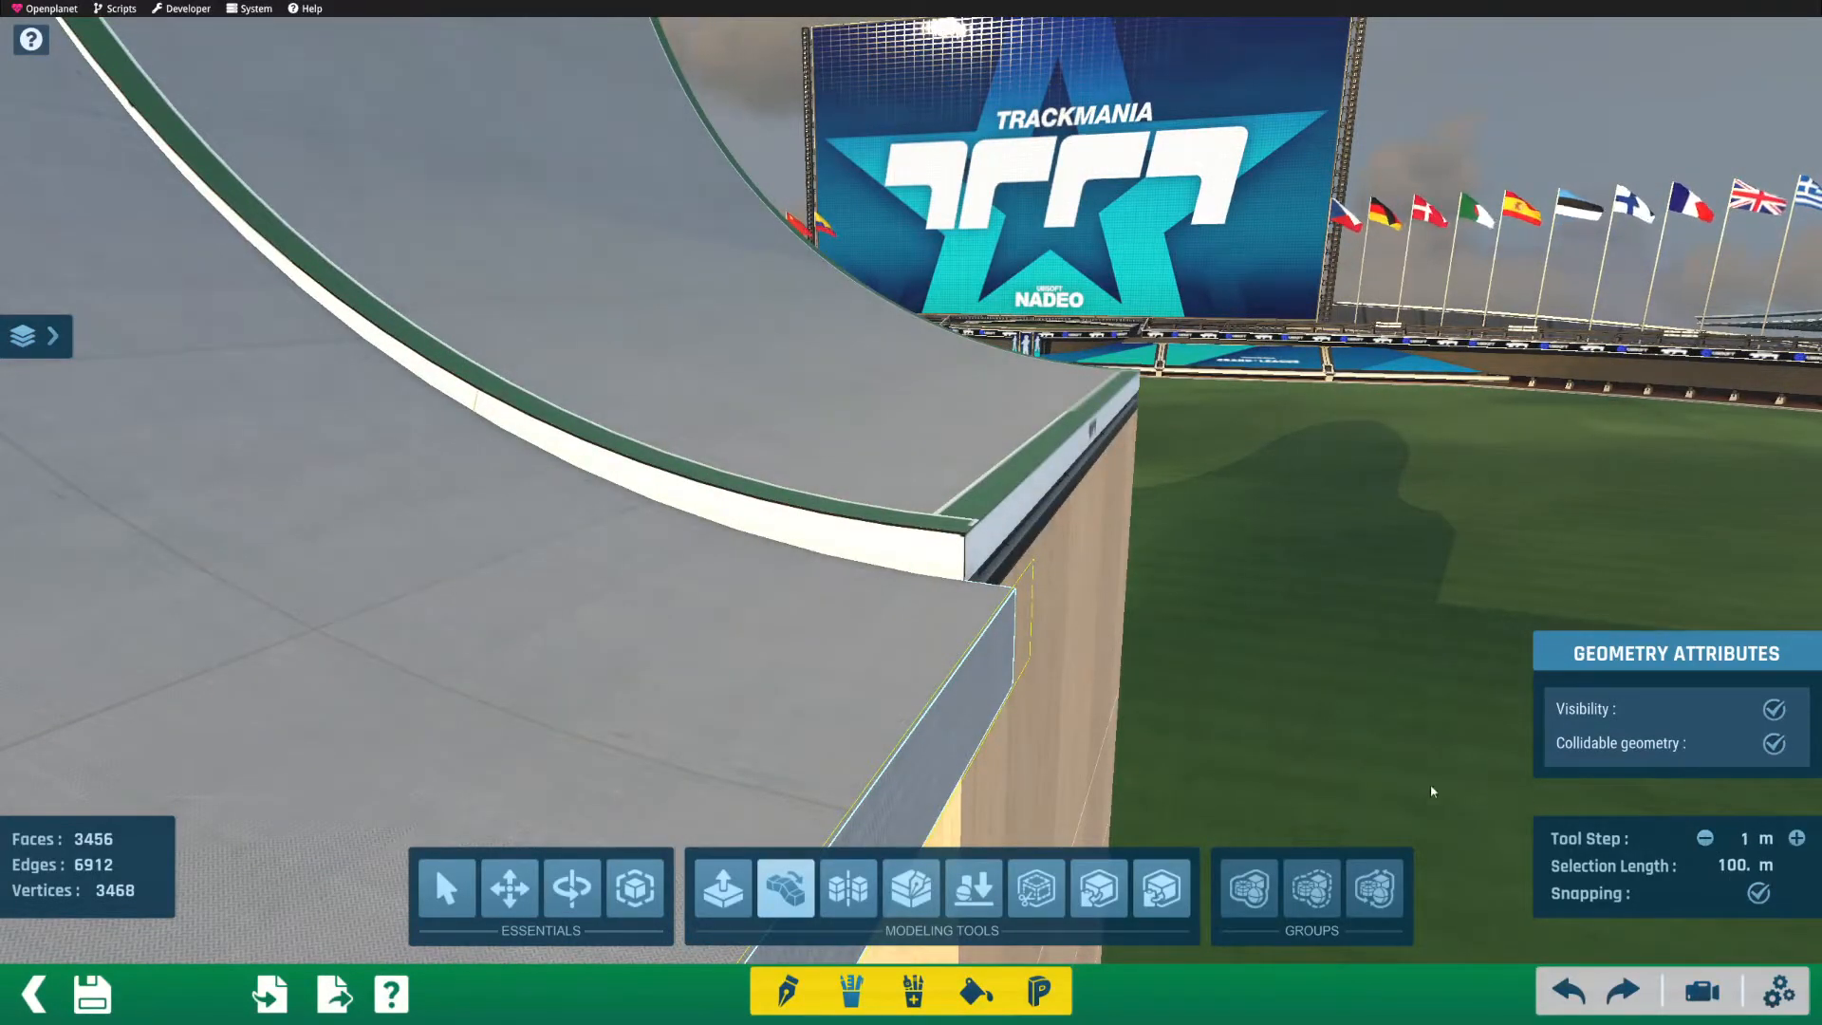
pyautogui.keyDown('alt'); pyautogui.moveTo(1264, 703); pyautogui.dragTo(1163, 470); pyautogui.keyUp('alt')
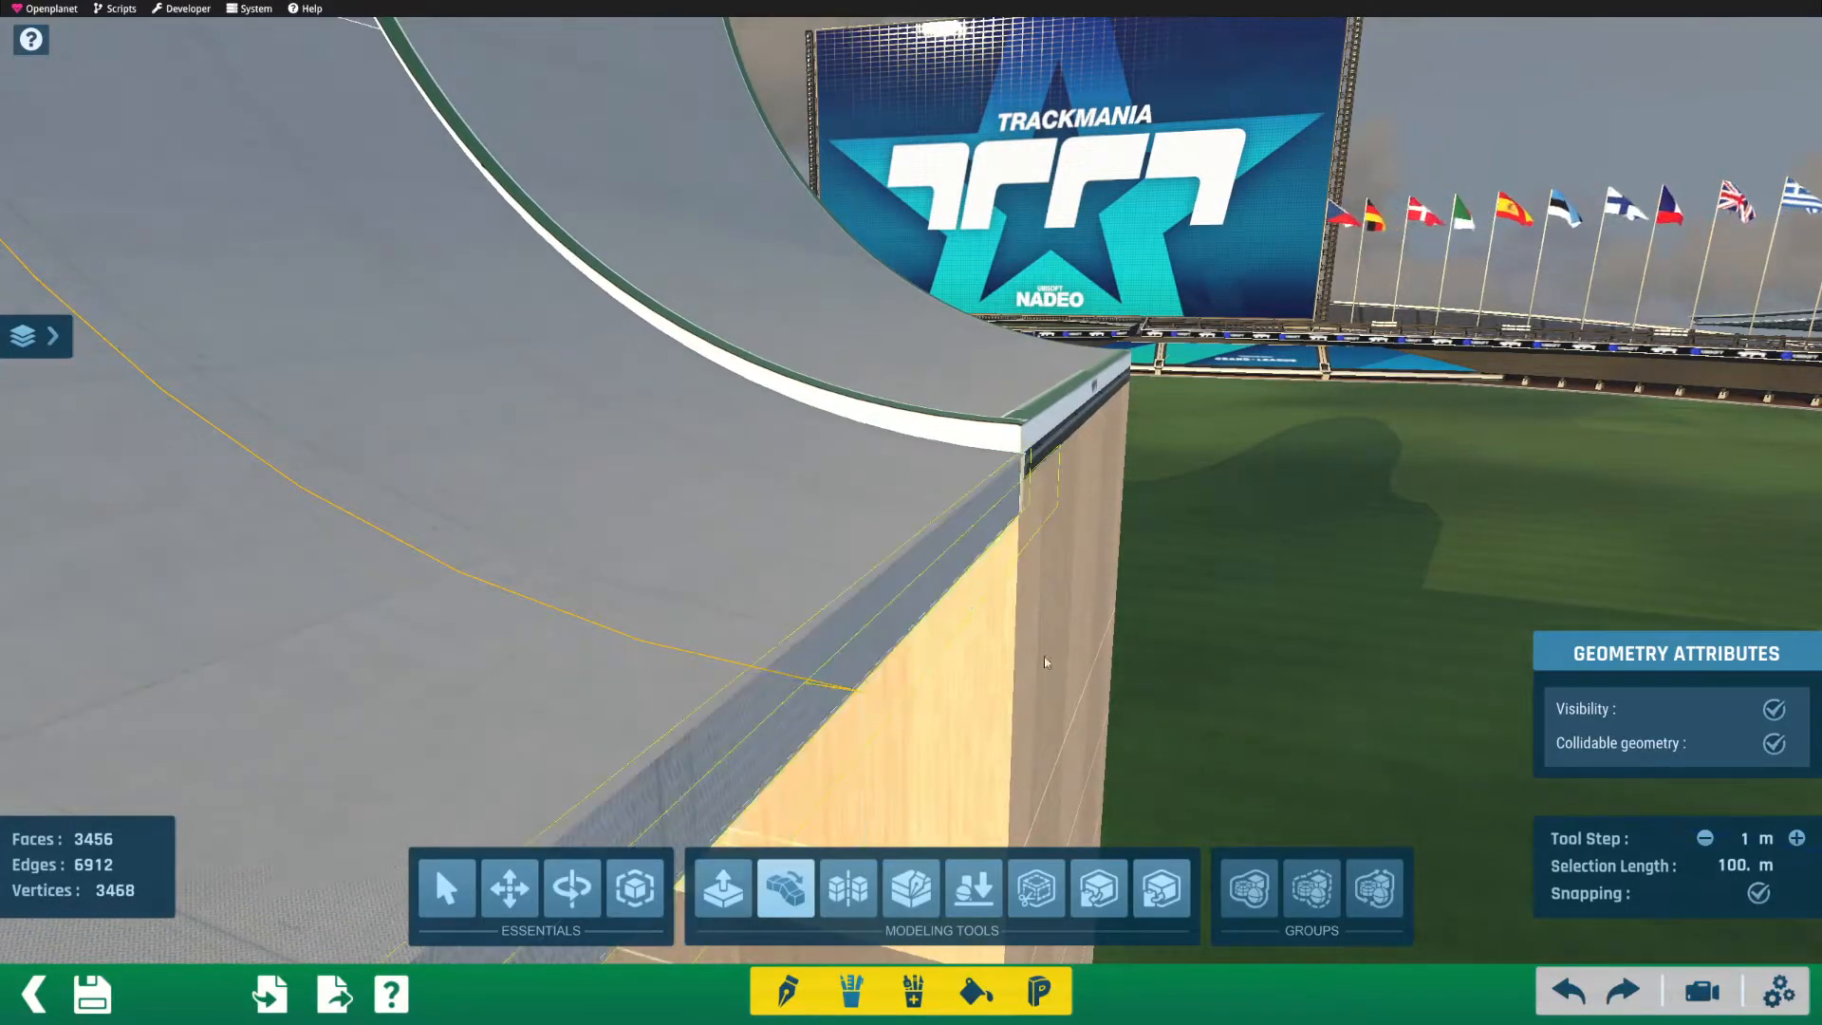
pyautogui.keyDown('alt'); pyautogui.moveTo(1204, 594); pyautogui.dragTo(1236, 570); pyautogui.keyUp('alt')
pyautogui.keyDown('alt'); pyautogui.moveTo(941, 658); pyautogui.dragTo(1040, 728); pyautogui.keyUp('alt')
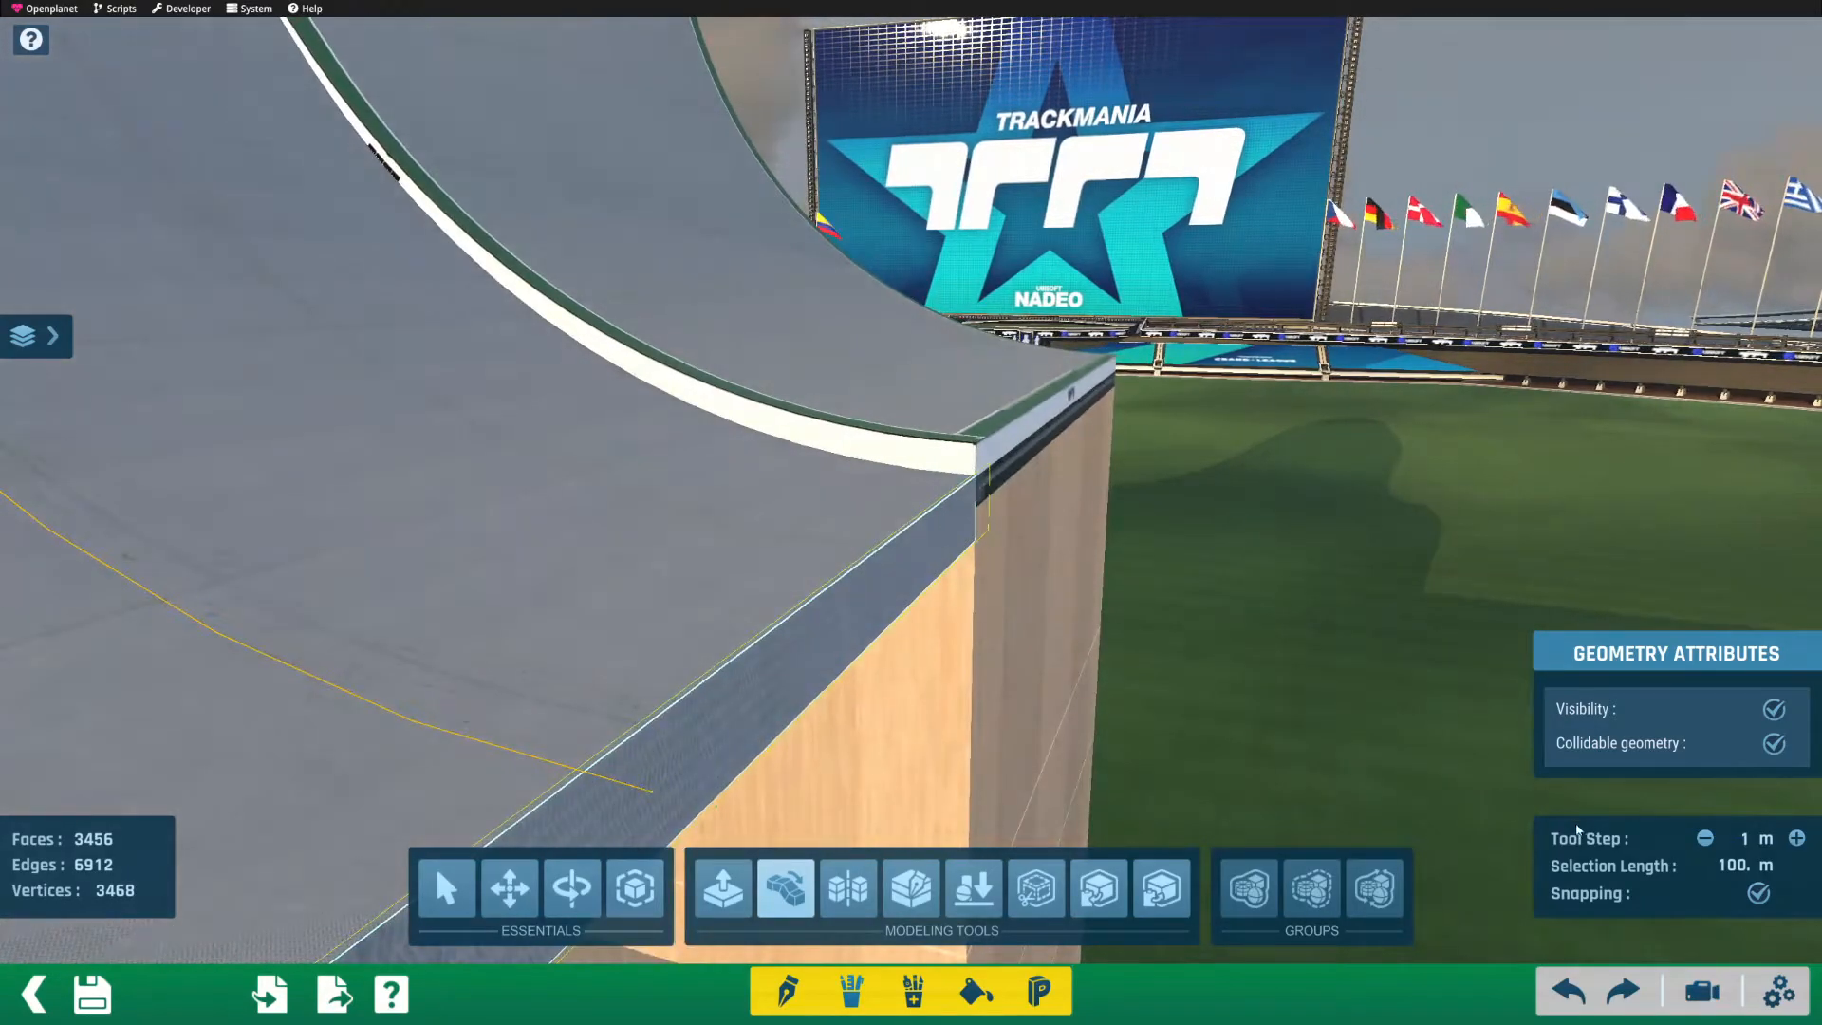
pyautogui.keyDown('alt'); pyautogui.moveTo(848, 572); pyautogui.dragTo(906, 534); pyautogui.keyUp('alt')
pyautogui.moveTo(1103, 528)
pyautogui.mouseDown(button='right')
pyautogui.moveTo(1042, 521)
pyautogui.moveTo(1071, 523)
pyautogui.mouseUp(button='right')
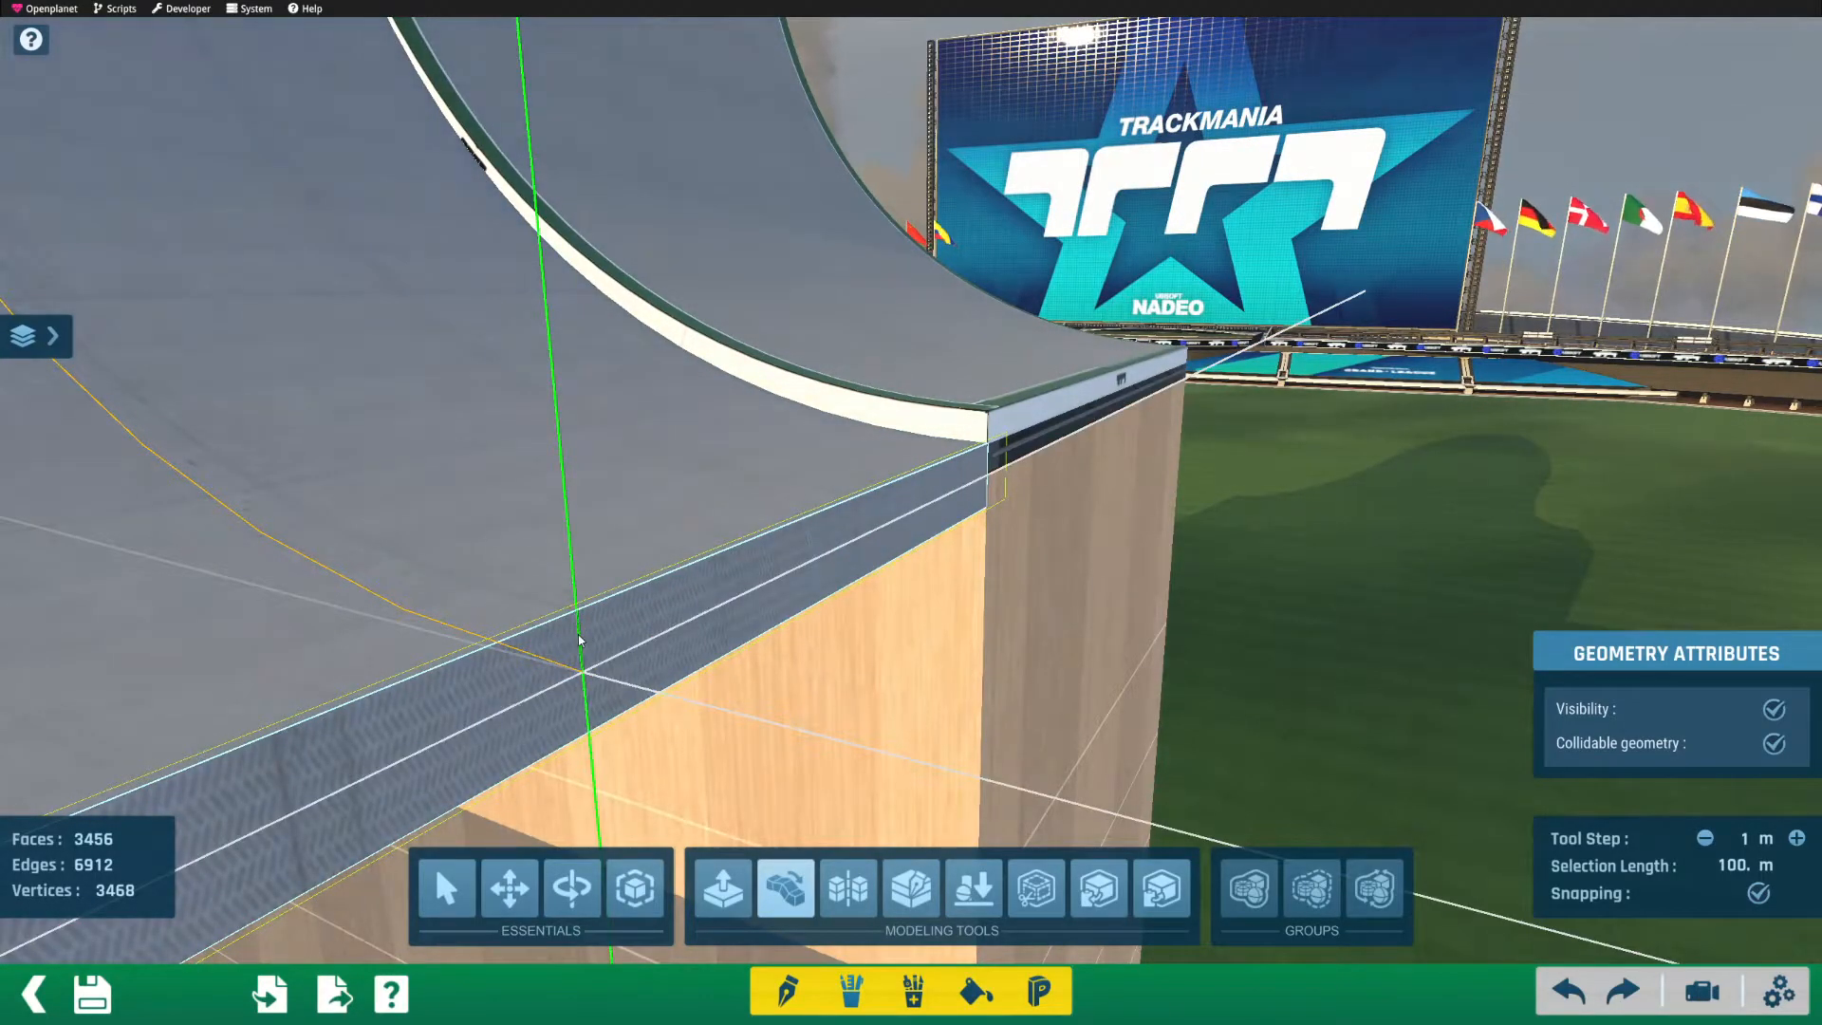
# Step: Undo the deformation edits one after another until only the slab's first two segments, ending vertically, remain
pyautogui.moveTo(1032, 569); pyautogui.dragTo(1407, 521, button='right')
pyautogui.hotkey('ctrl', 'z')
pyautogui.hotkey('ctrl', 'z')
pyautogui.hotkey('ctrl', 'z')
pyautogui.hotkey('ctrl', 'z')
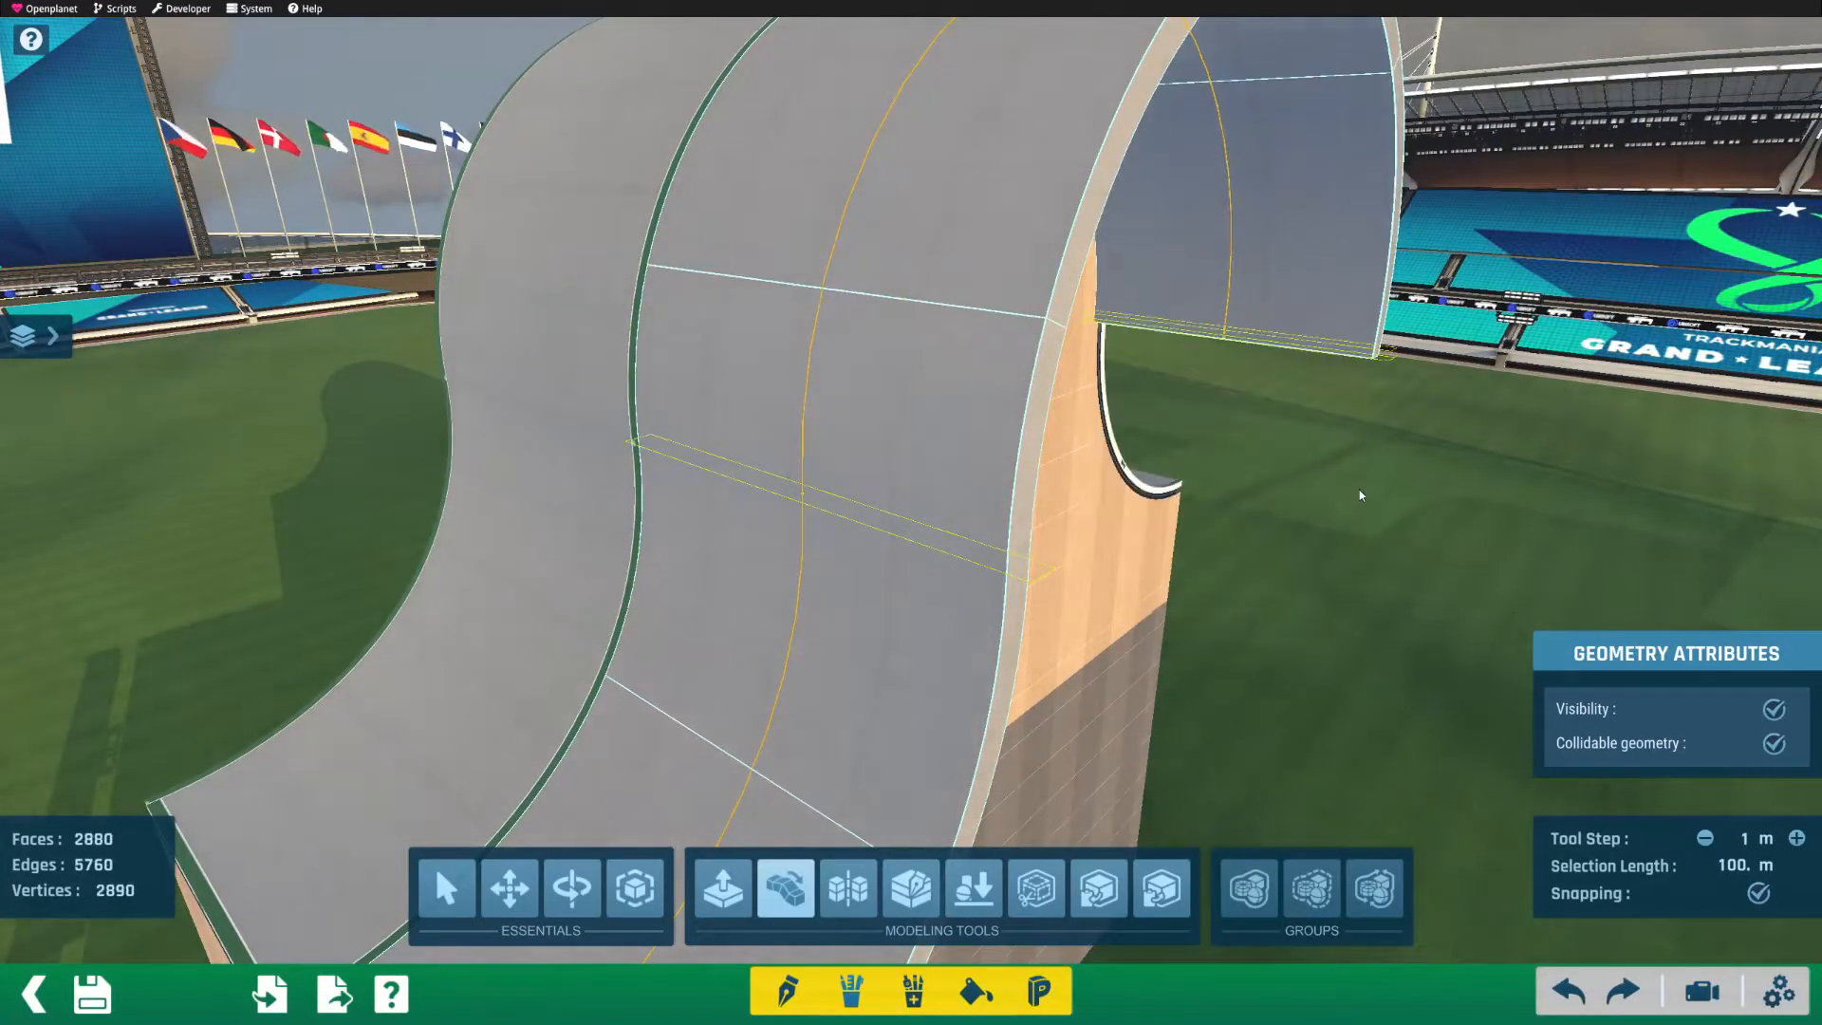
pyautogui.hotkey('ctrl', 'z')
pyautogui.hotkey('ctrl', 'z')
pyautogui.hotkey('ctrl', 'z')
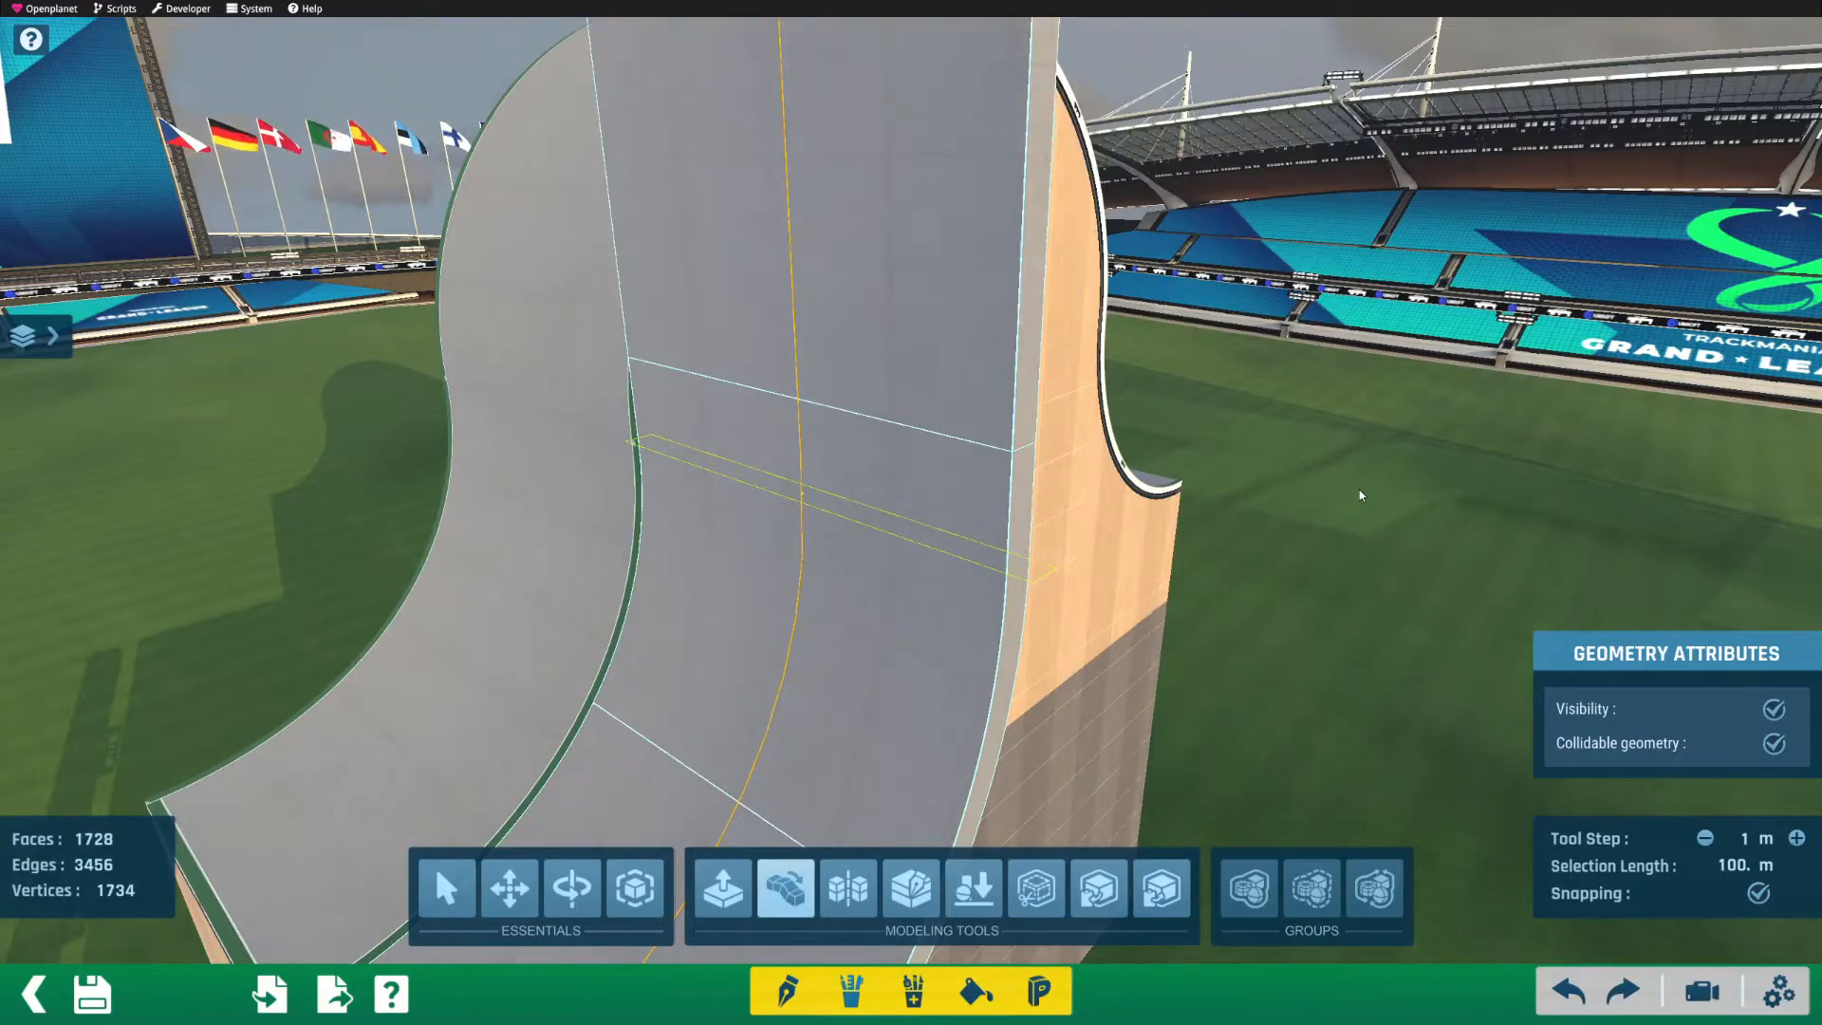
pyautogui.hotkey('ctrl', 'z')
# Step: Leave the Deformation tool for the selection tool and save the item in the Items folder as ramp.Gbx.Item.Gbx
pyautogui.moveTo(1361, 495); pyautogui.dragTo(757, 639, button='right')
pyautogui.click(448, 886)
pyautogui.moveTo(854, 569); pyautogui.dragTo(756, 412, button='right')
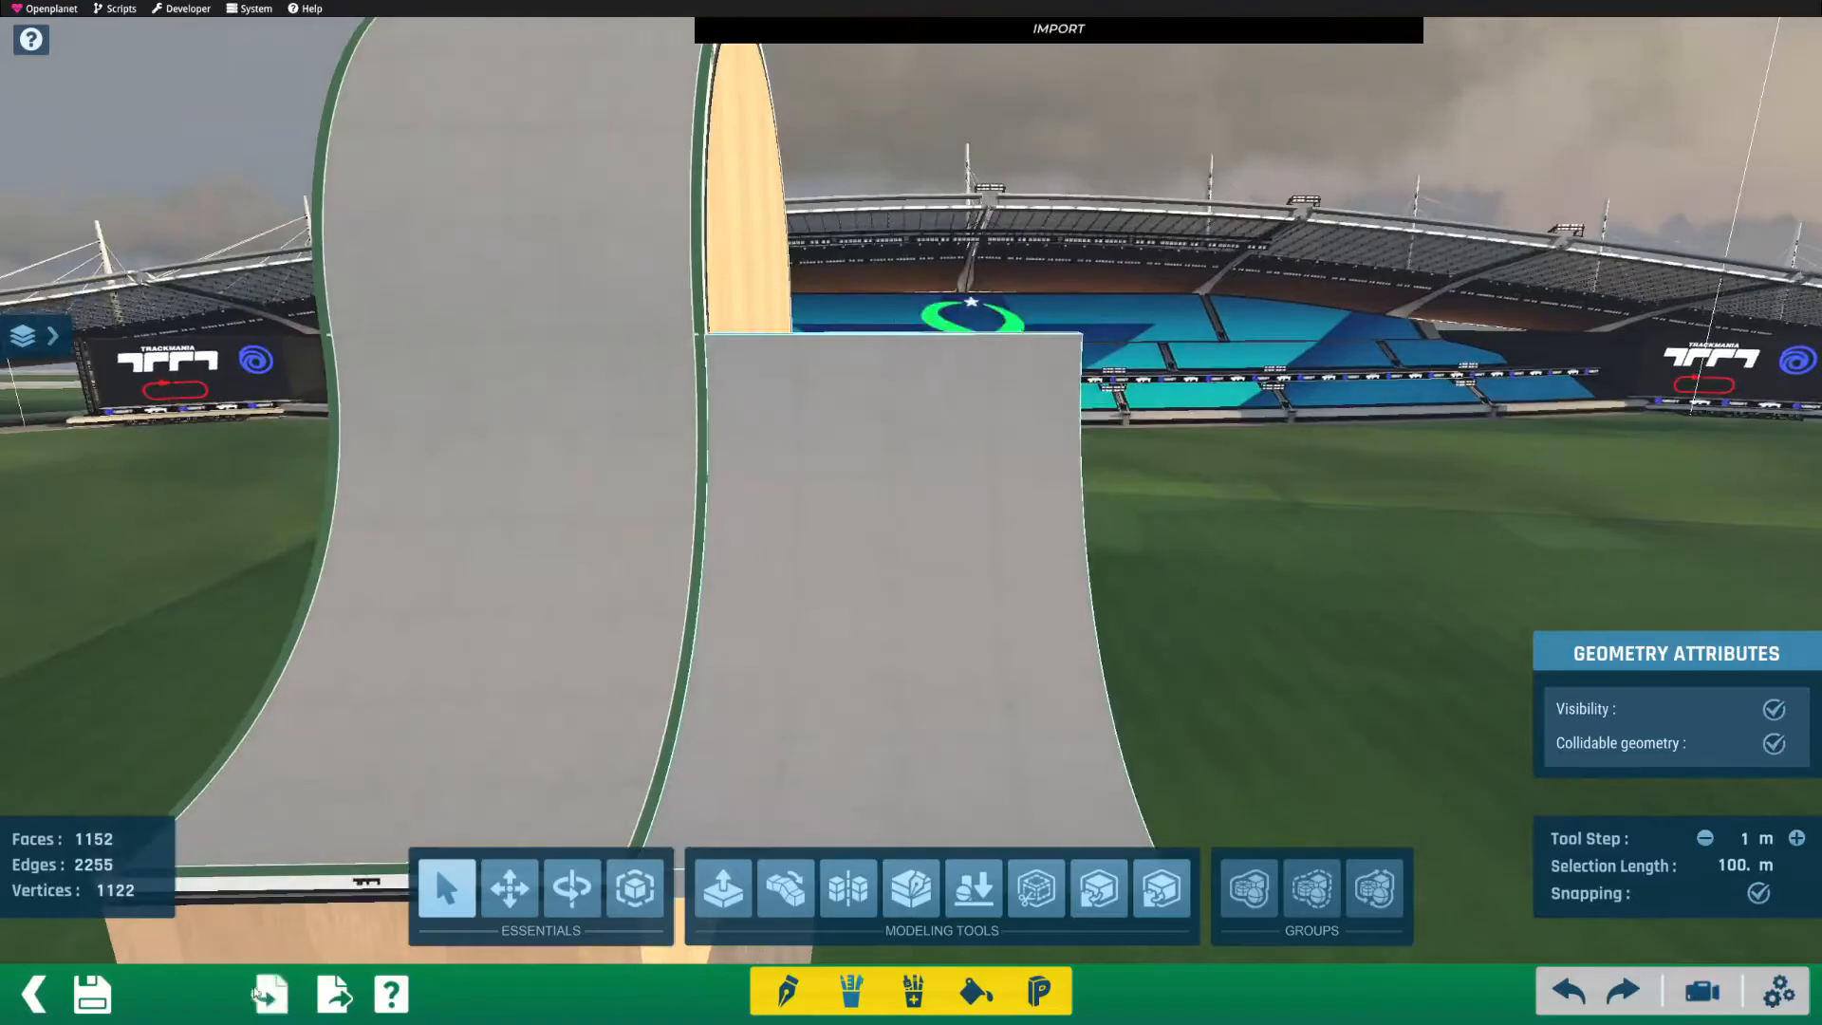
pyautogui.click(100, 1002)
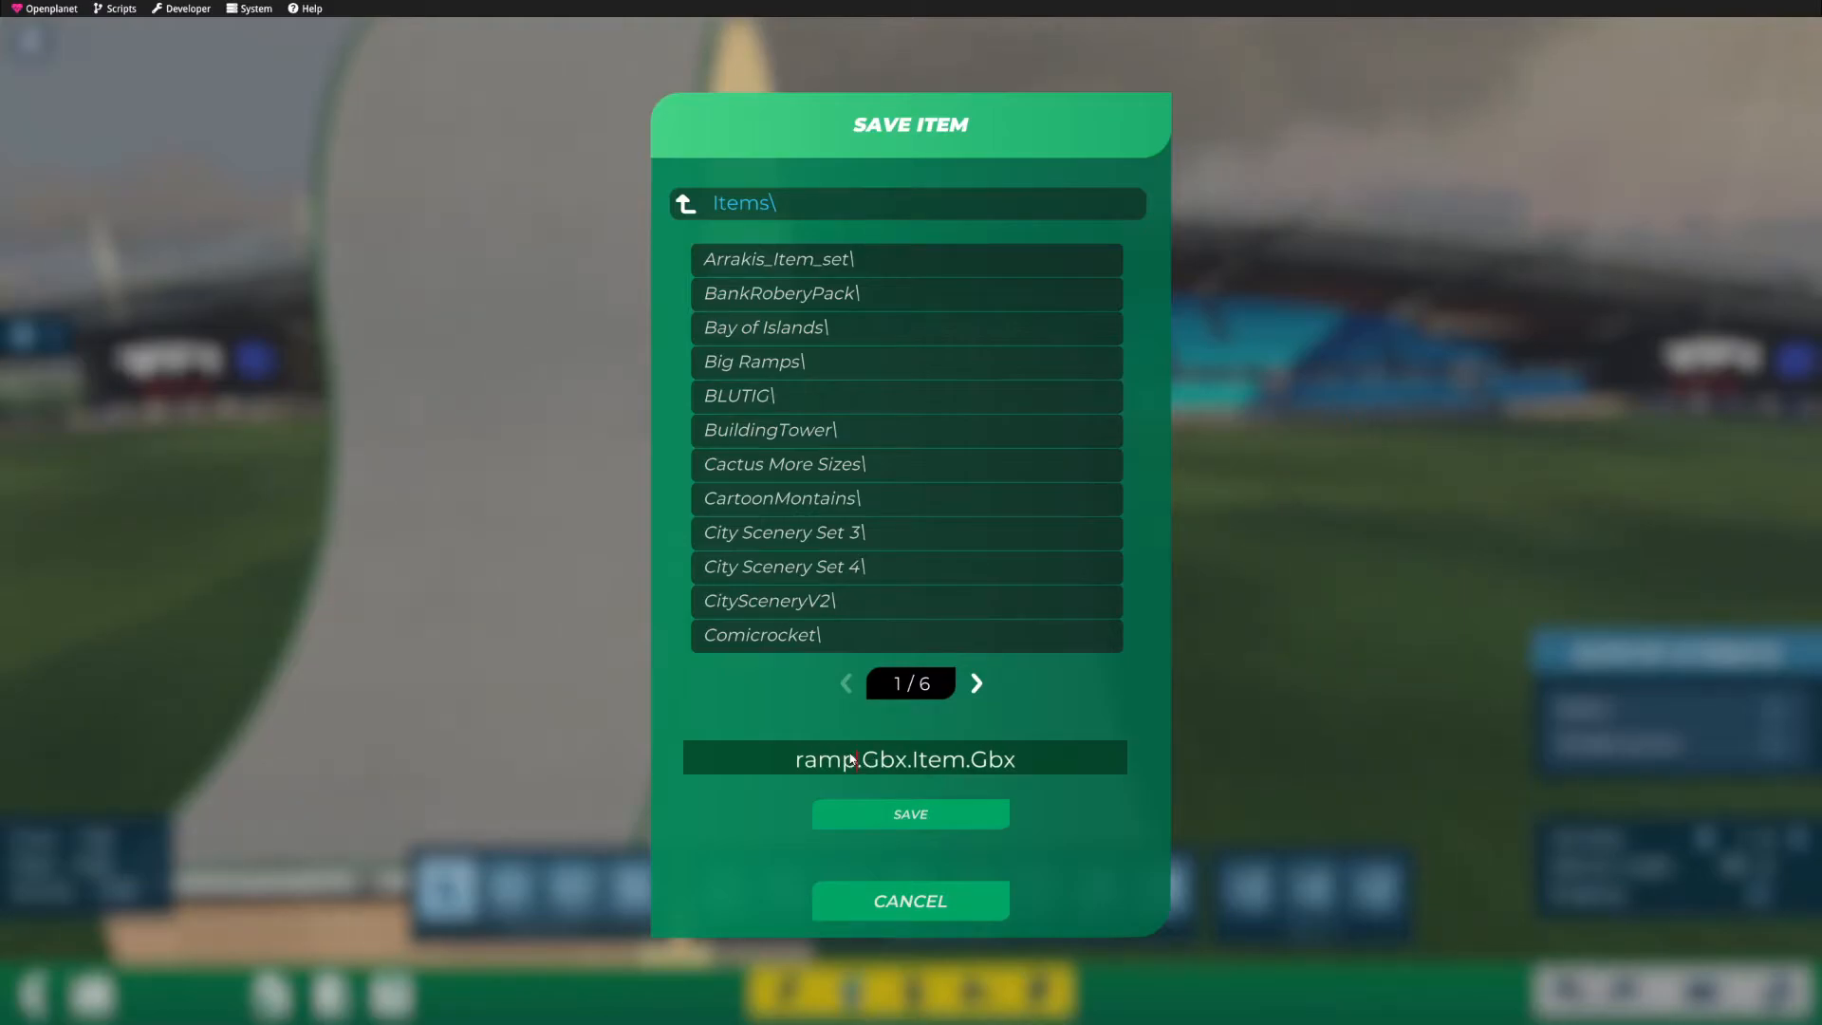
pyautogui.click(908, 811)
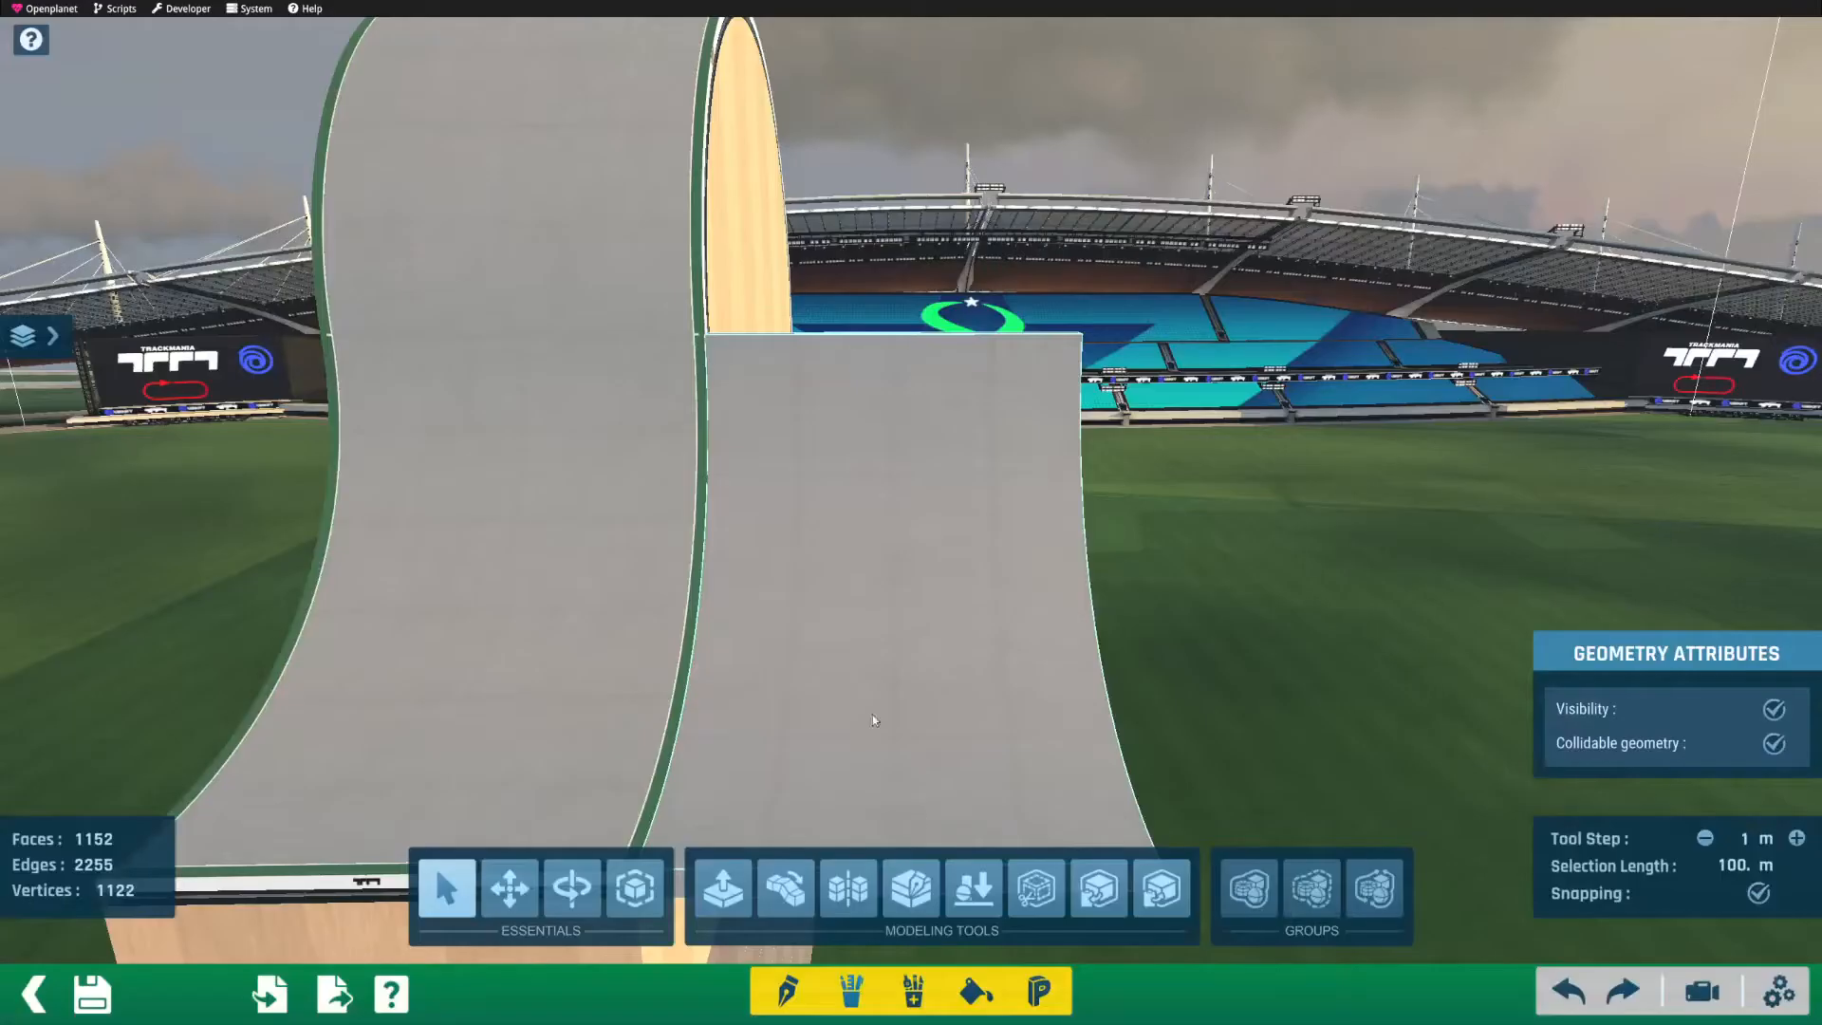
# Step: Return to the map editor and place a second ramp copy facing the first to form a half-pipe beside the loop
pyautogui.click(47, 1014)
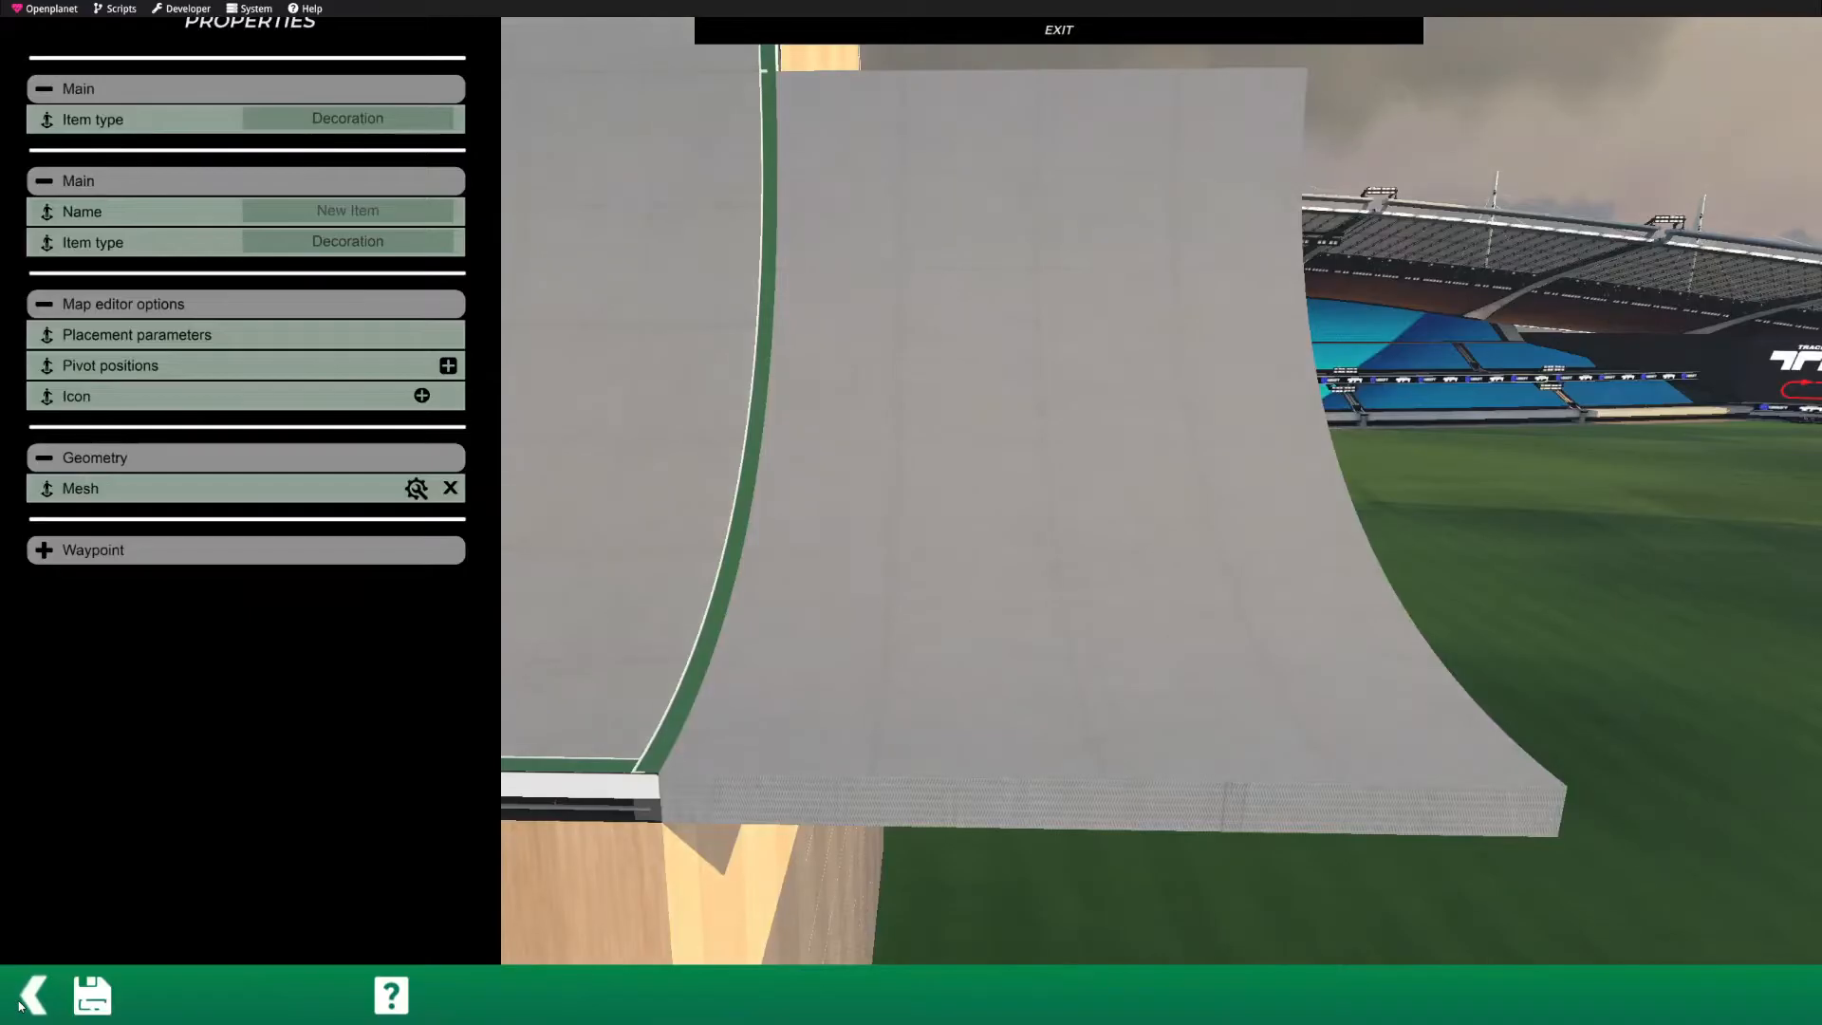
pyautogui.click(36, 987)
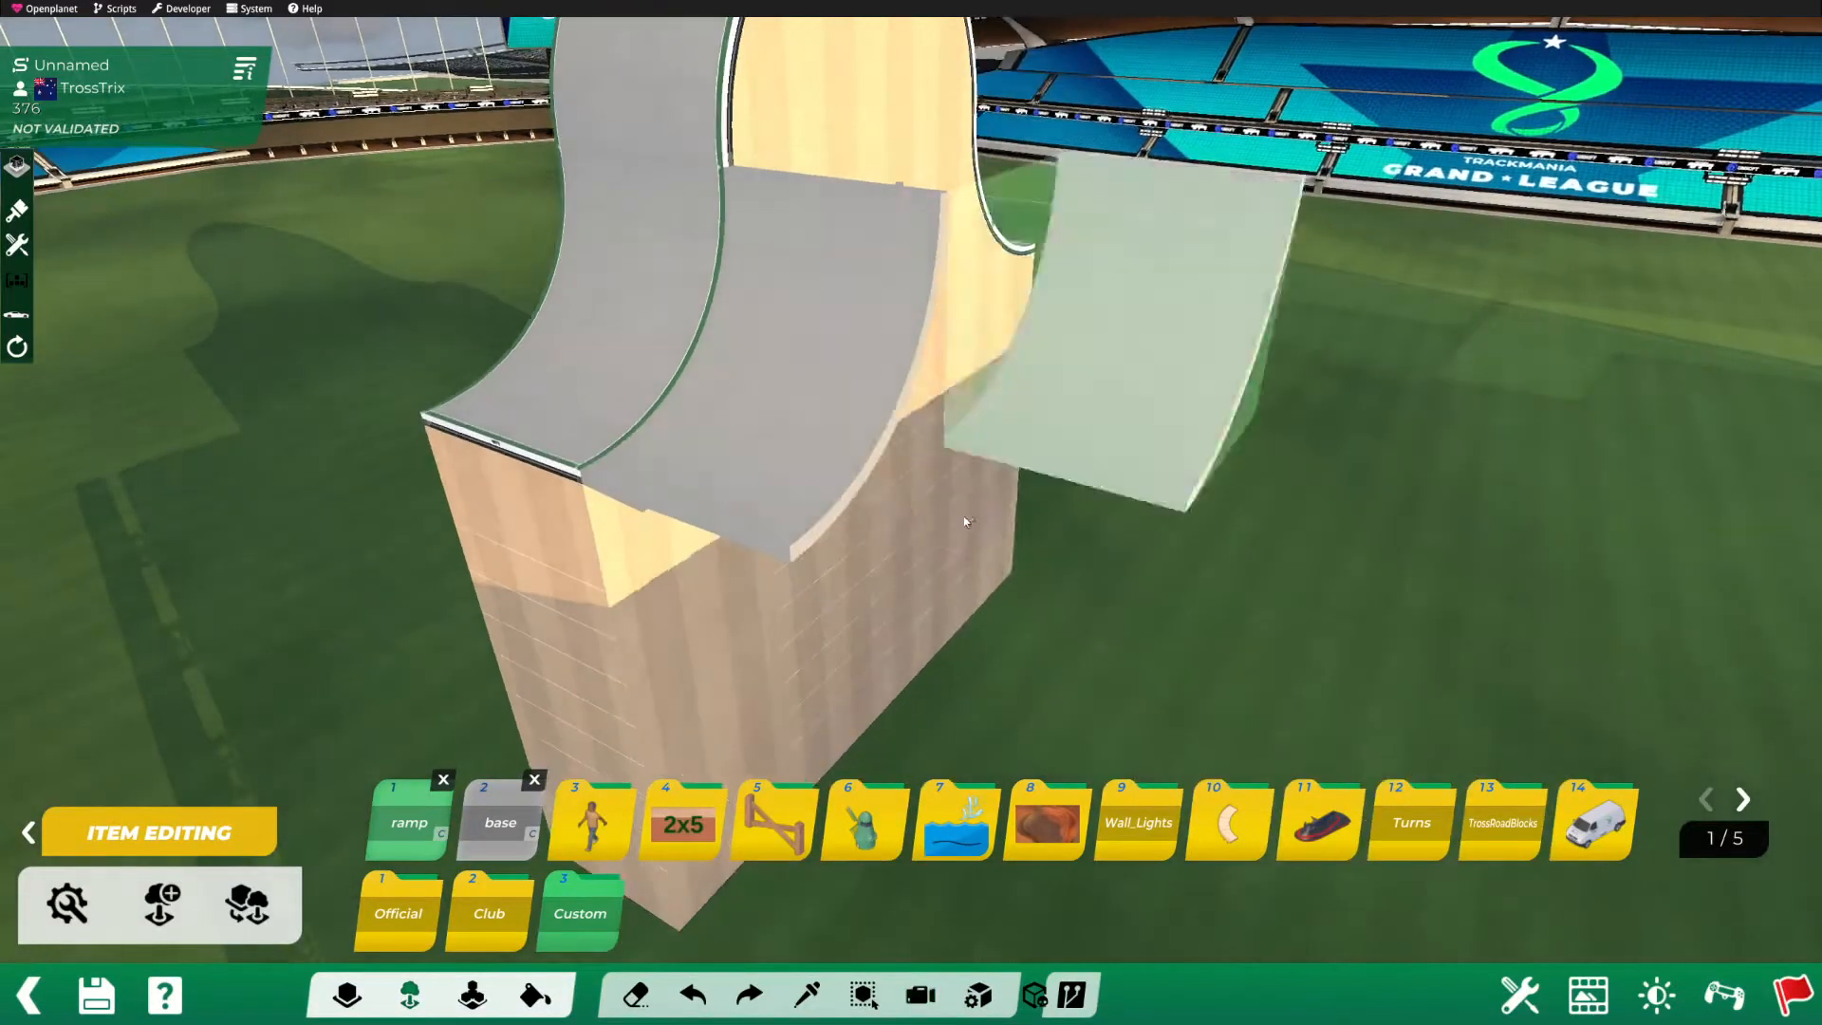
pyautogui.click(931, 585)
pyautogui.click(771, 589)
pyautogui.moveTo(884, 687); pyautogui.dragTo(1094, 549, button='right')
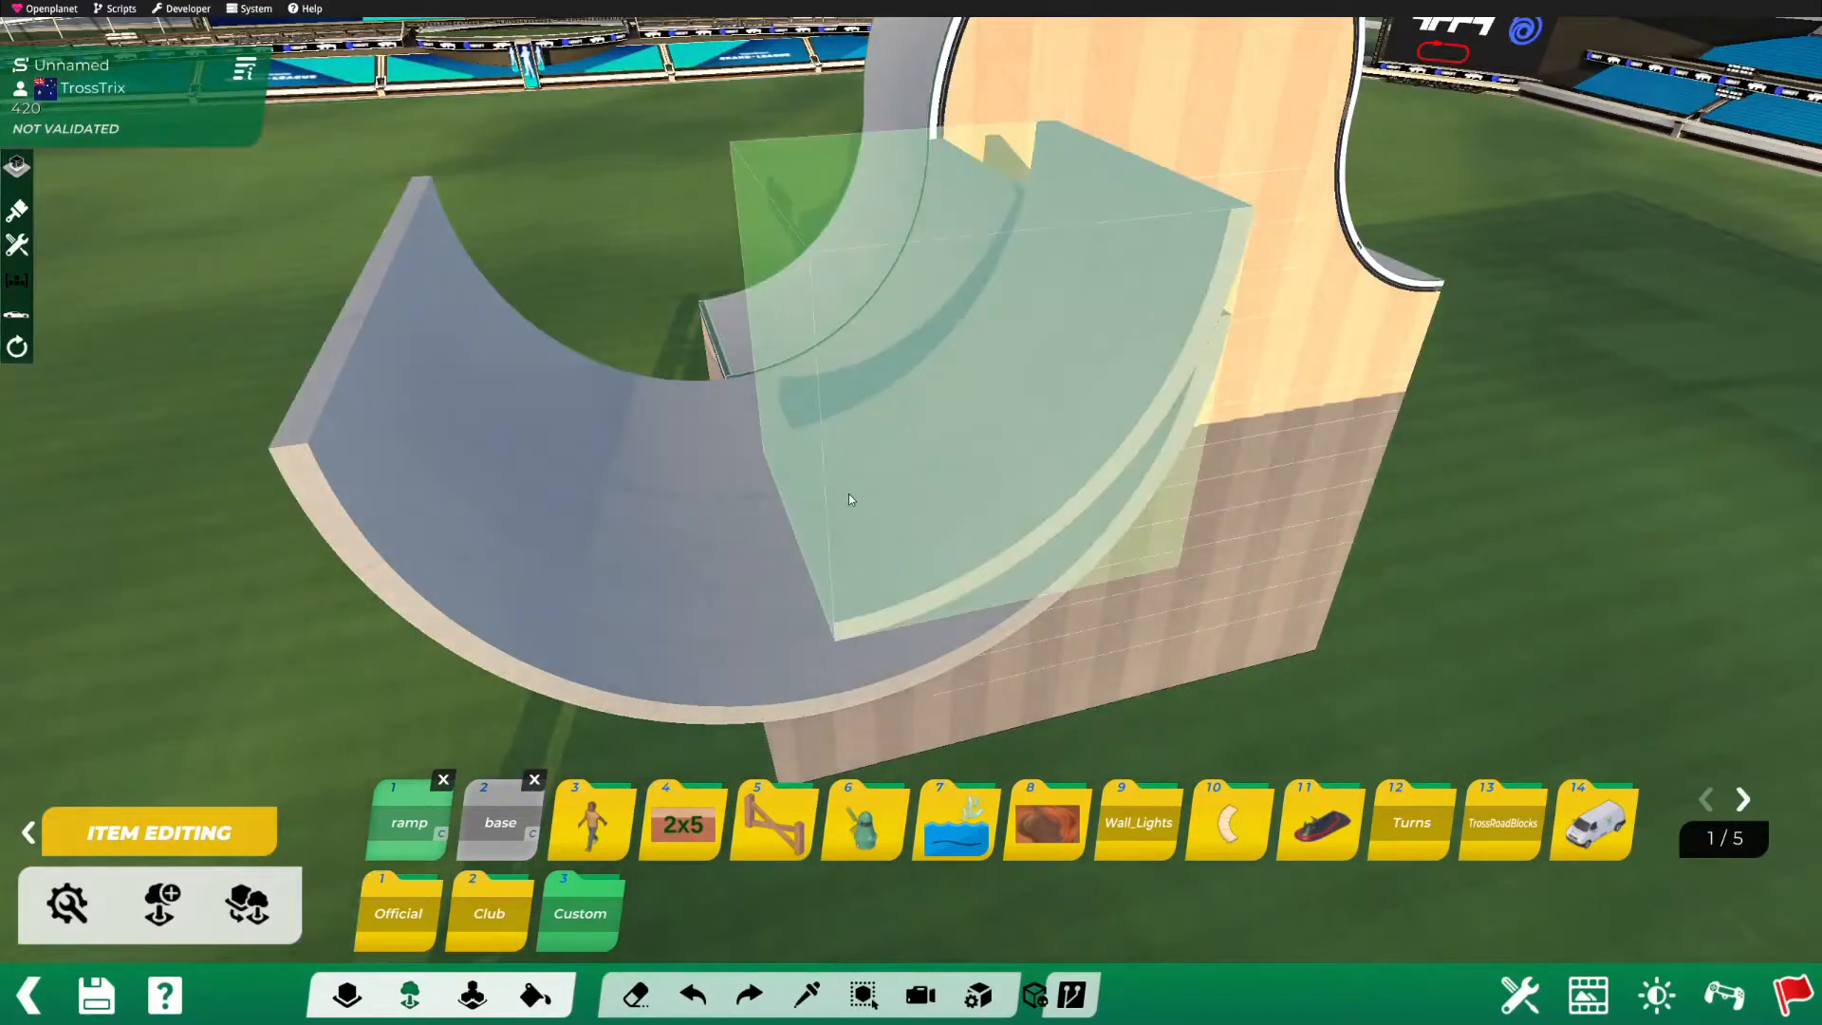
# Step: Tip the ramp preview over until its curve arches overhead above the half-pipe
pyautogui.press('Right')
pyautogui.press('Right')
pyautogui.press('Right')
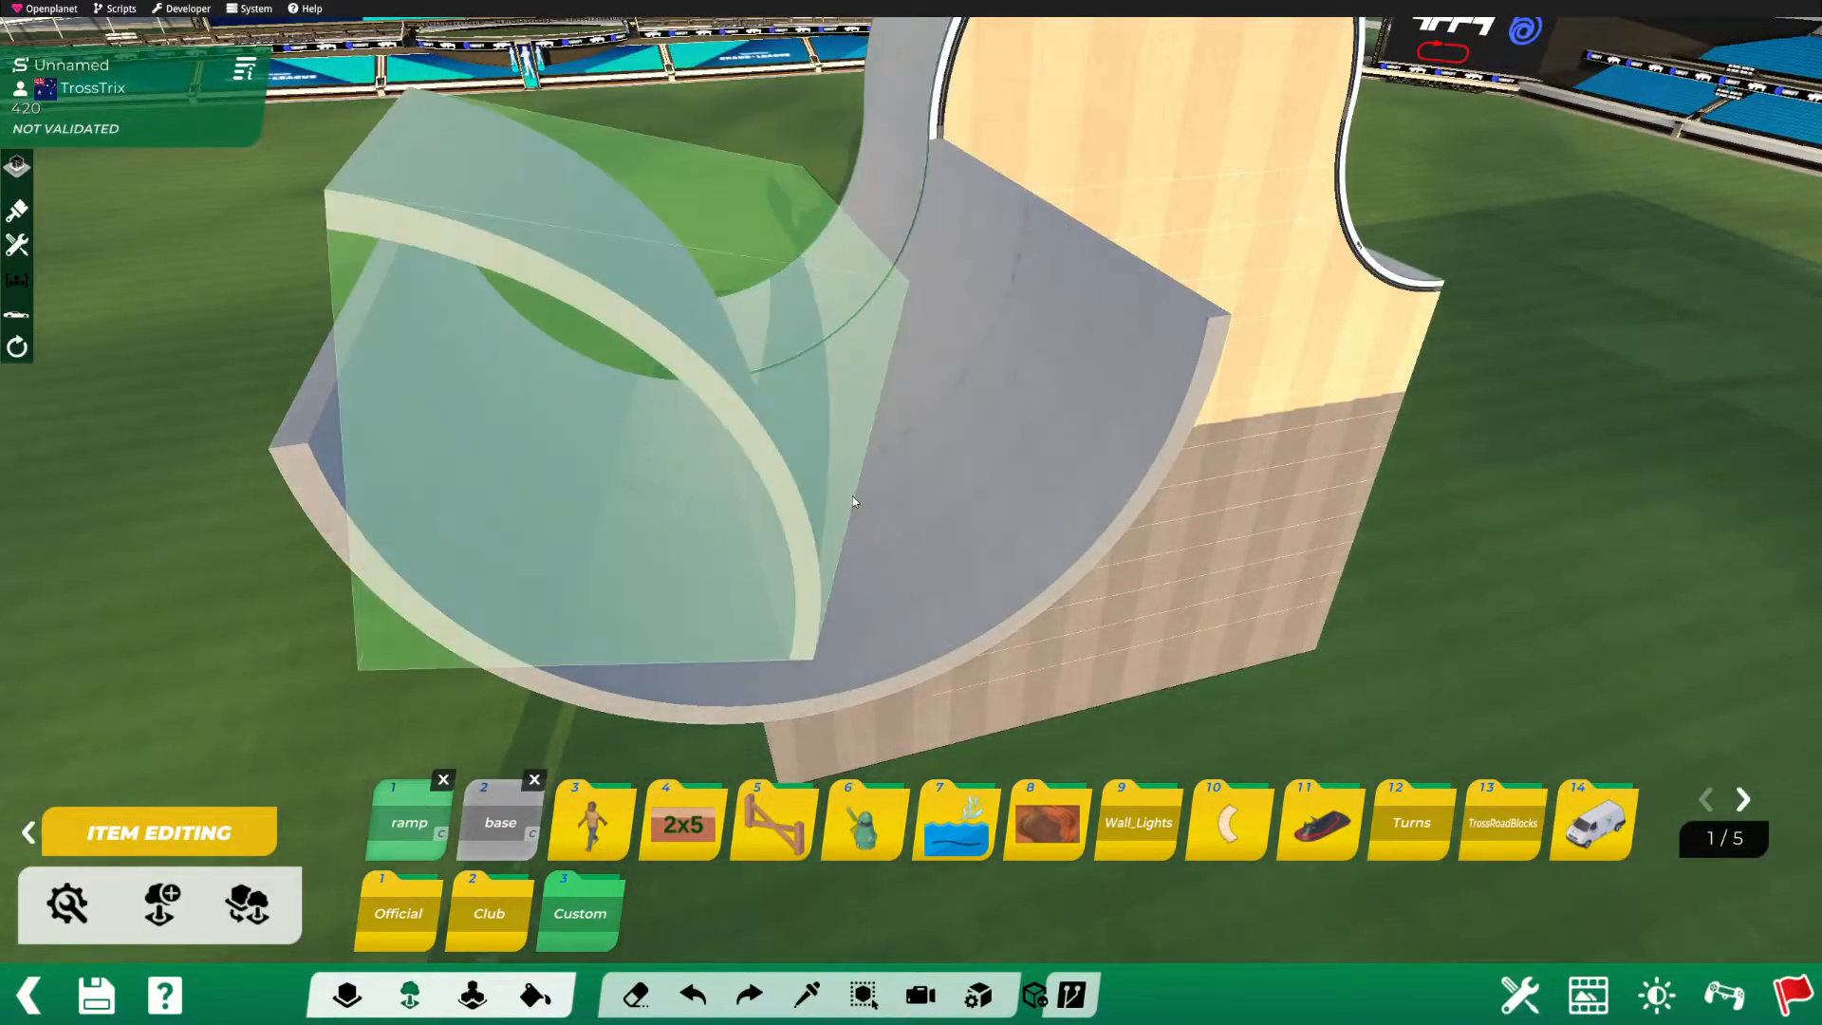
pyautogui.moveTo(853, 495); pyautogui.dragTo(720, 498, button='right')
pyautogui.press('Right')
pyautogui.press('Right')
pyautogui.keyDown('alt'); pyautogui.scroll(-2, 721, 498); pyautogui.keyUp('alt')
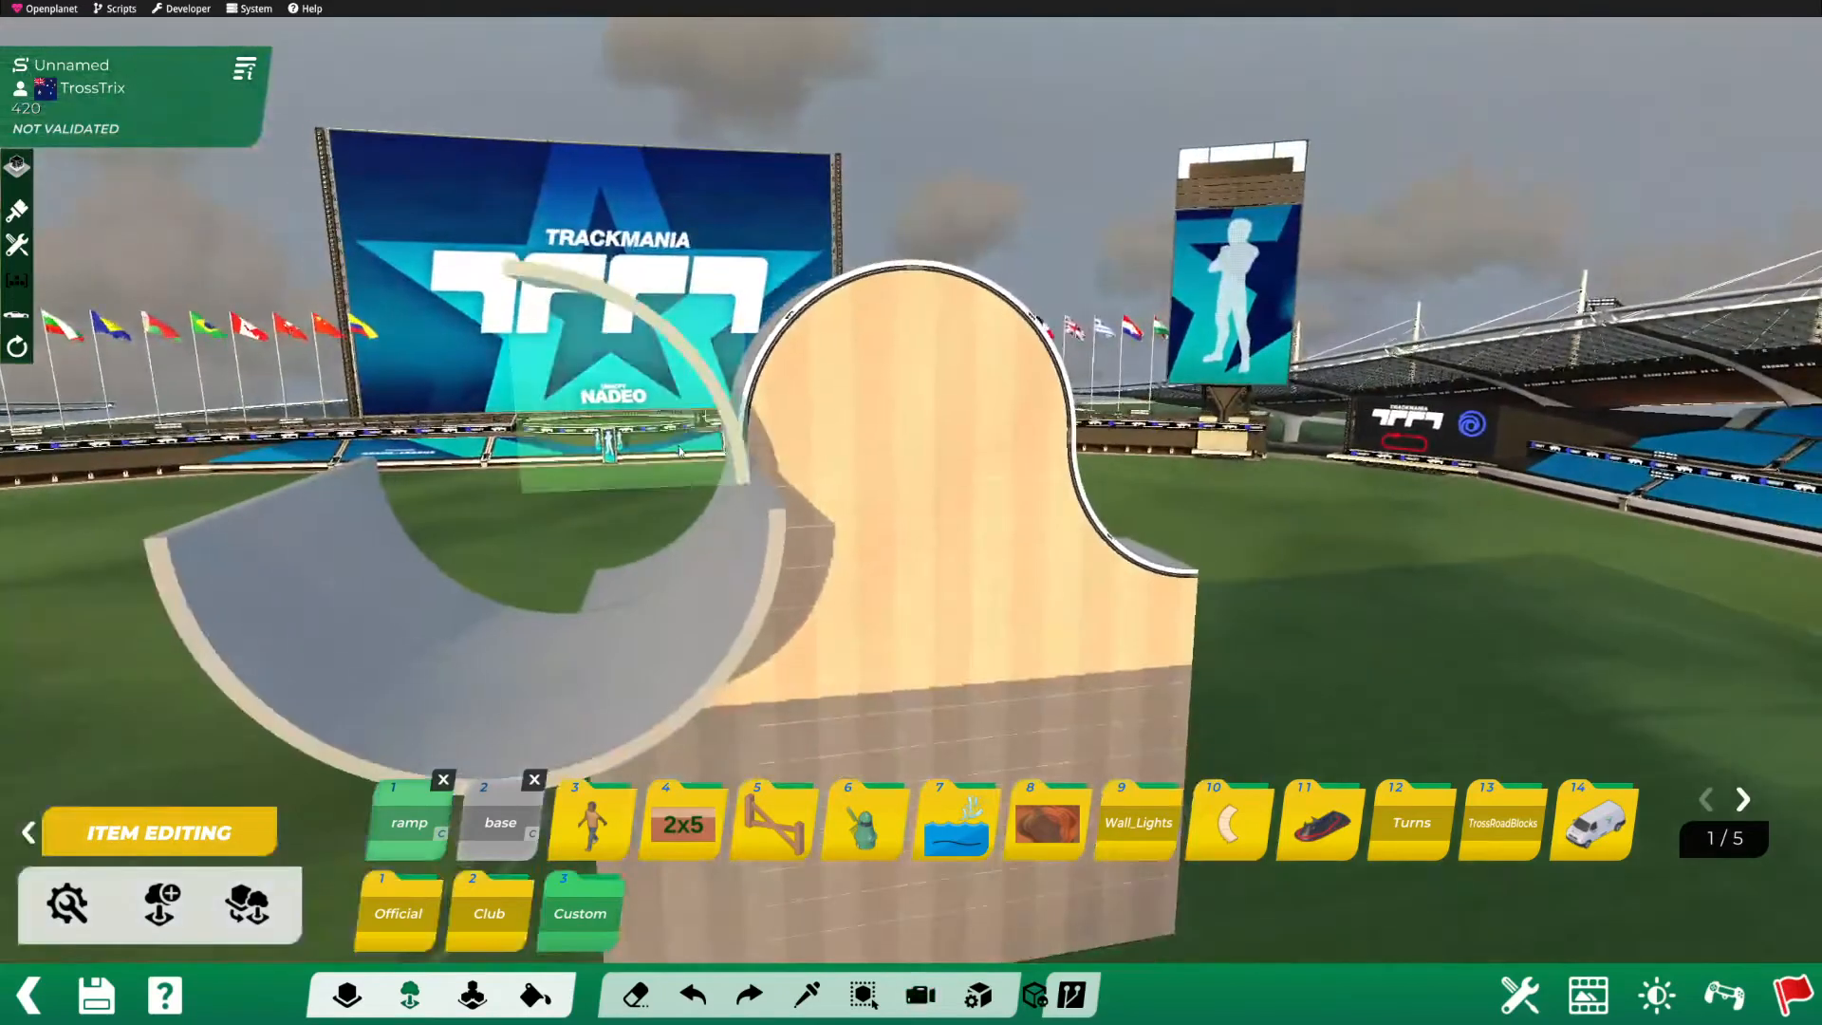
# Step: Turn the tilted ramp preview horizontally to match the direction of the half-pipe's curve beside the loop
pyautogui.rightClick(720, 498)
pyautogui.rightClick(721, 499)
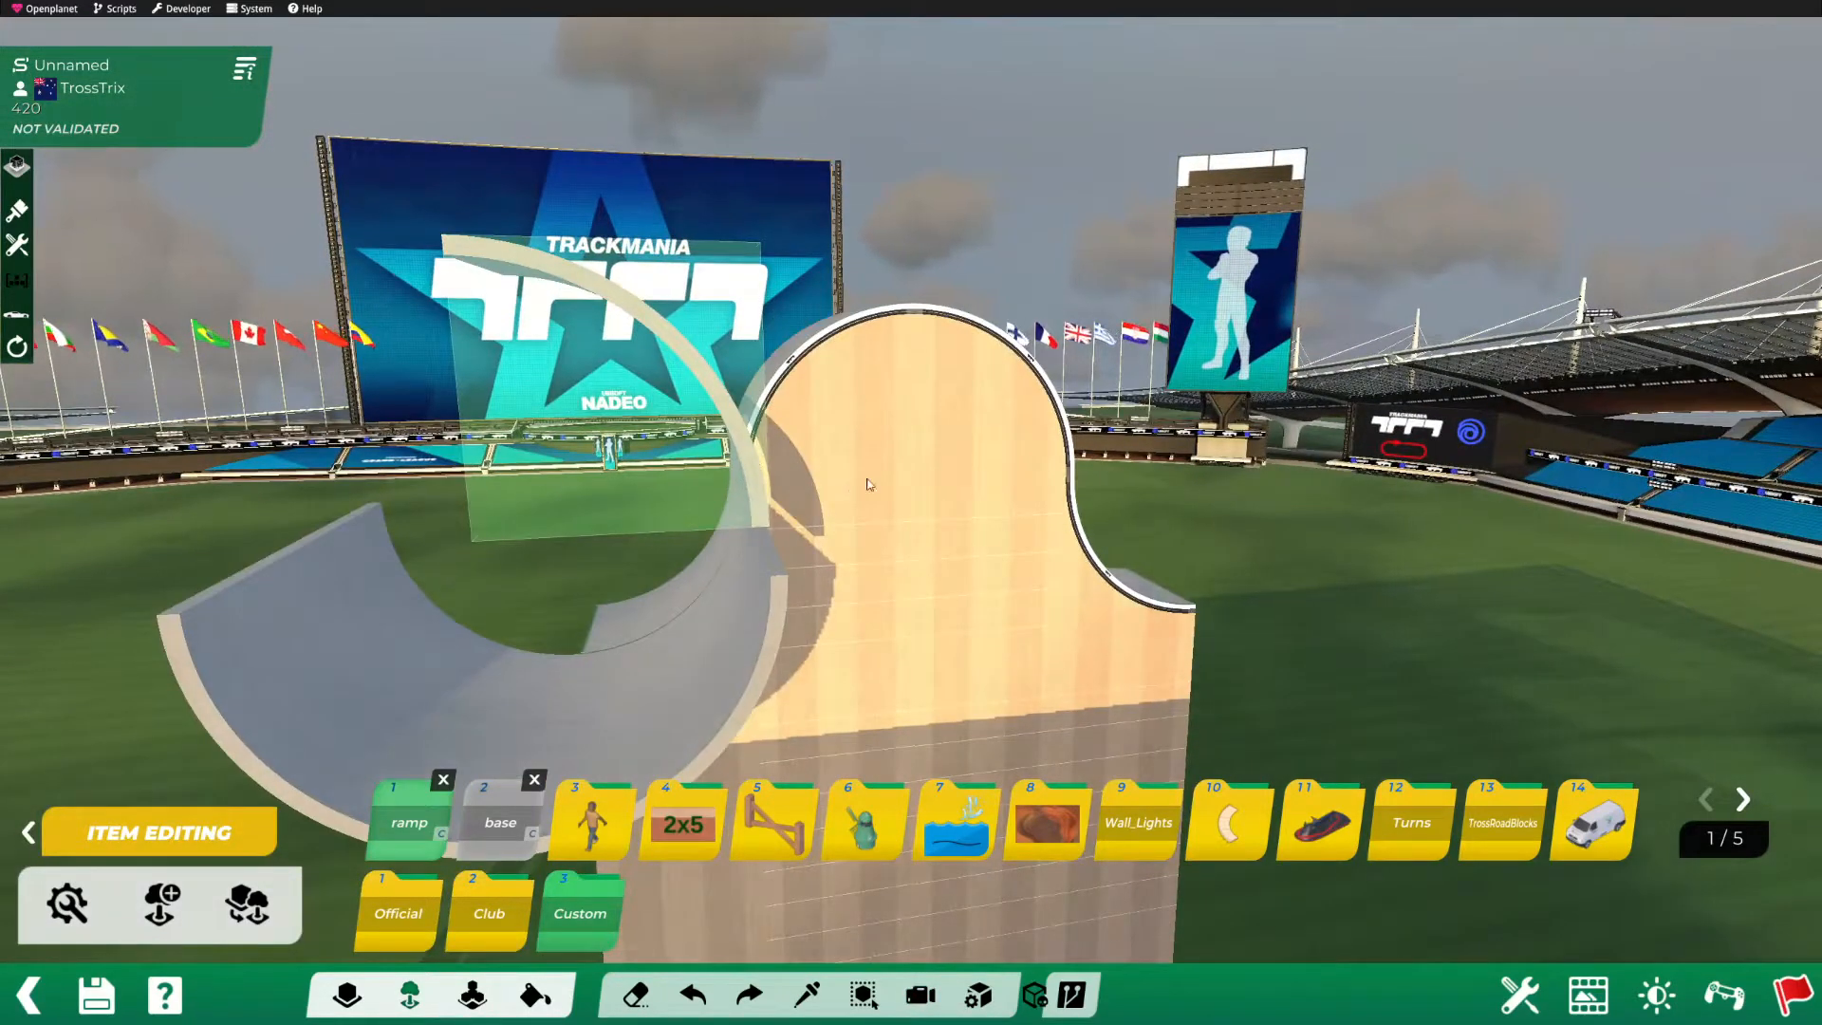
pyautogui.rightClick(532, 509)
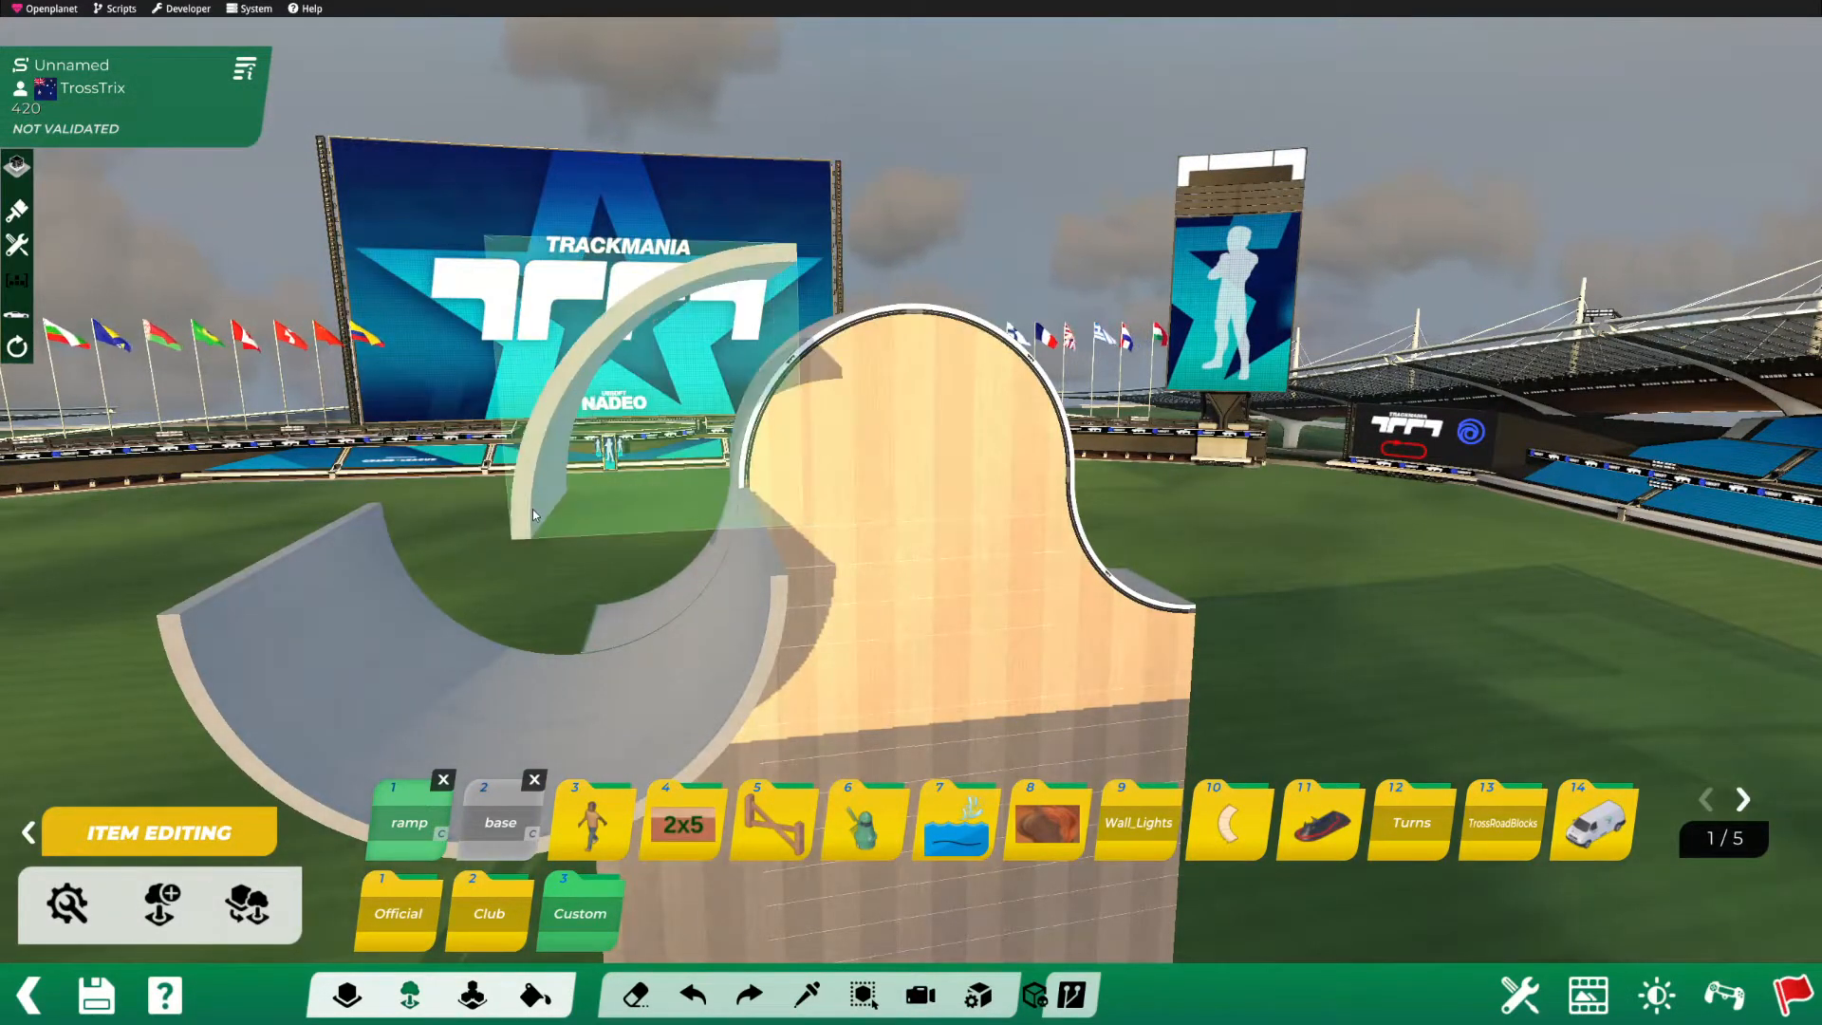
pyautogui.rightClick(532, 509)
pyautogui.rightClick(533, 509)
pyautogui.rightClick(532, 509)
pyautogui.rightClick(533, 509)
pyautogui.rightClick(532, 509)
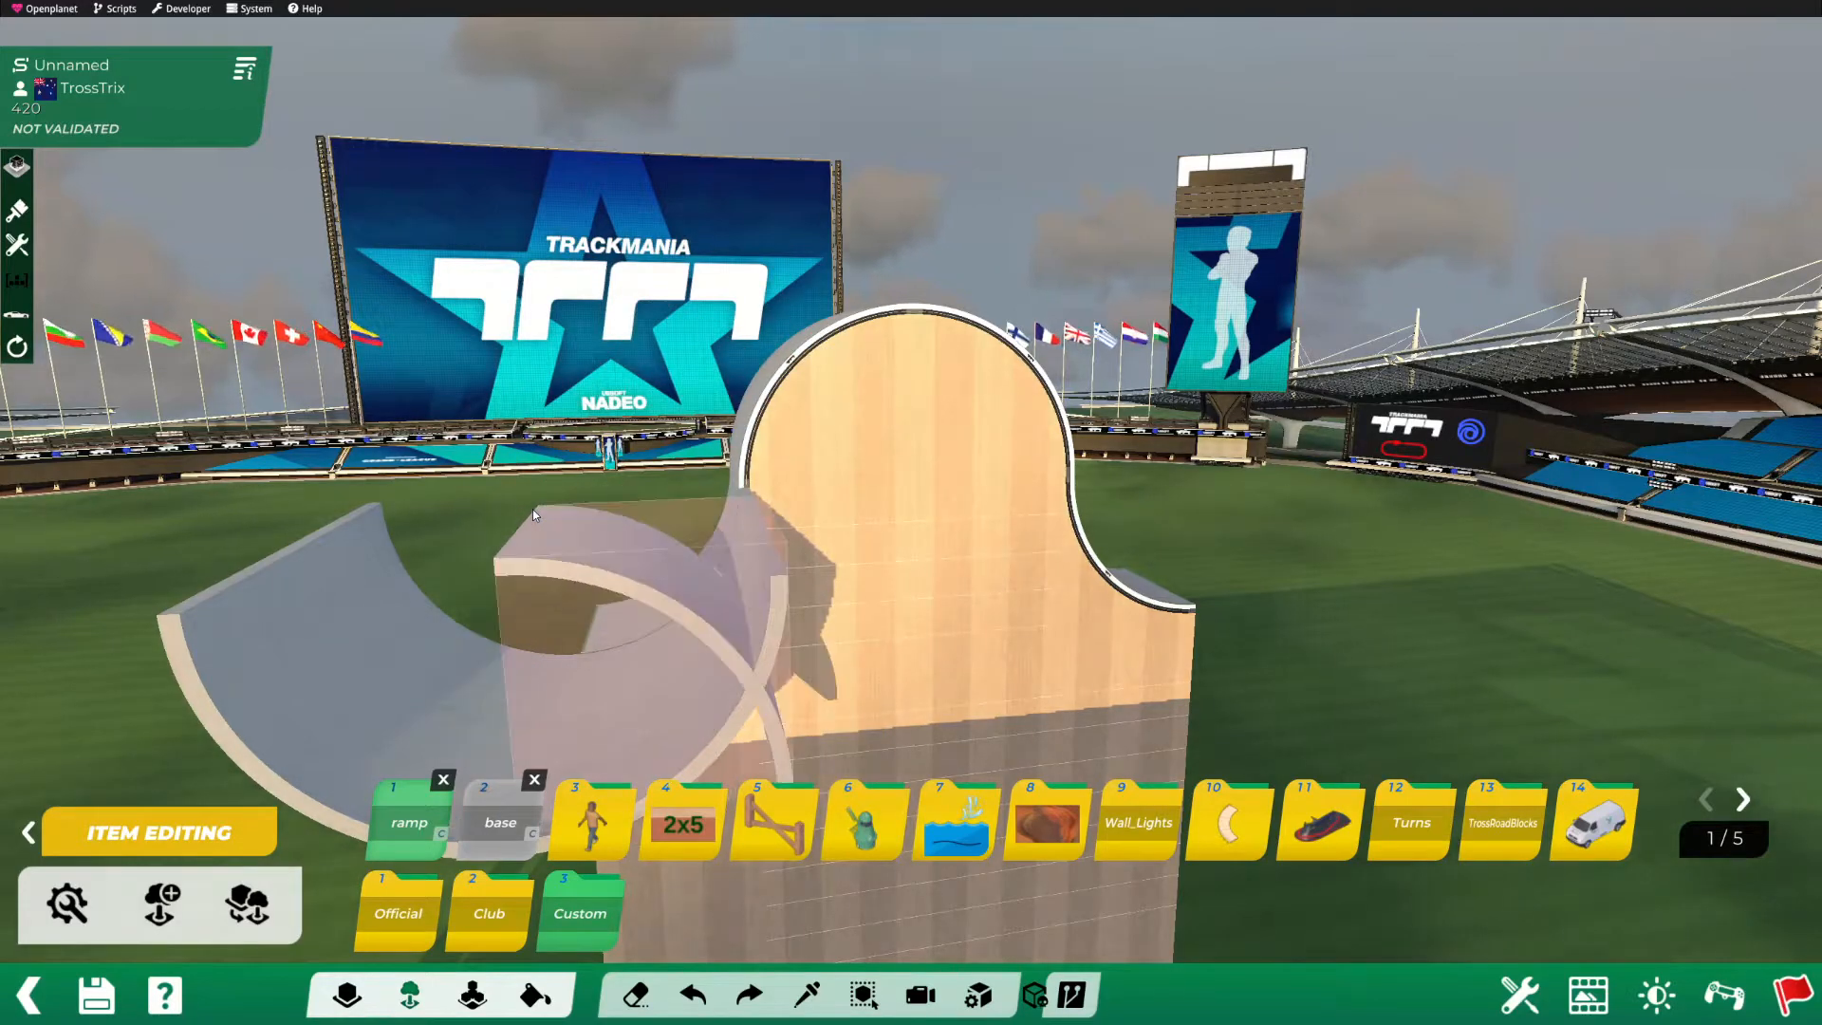
pyautogui.rightClick(541, 543)
# Step: Try to place the overturned ramp above the half-pipe, and cancel the deletion of the WoodPlank_2x4_halfsunk item file
pyautogui.scroll(-1, 541, 543)
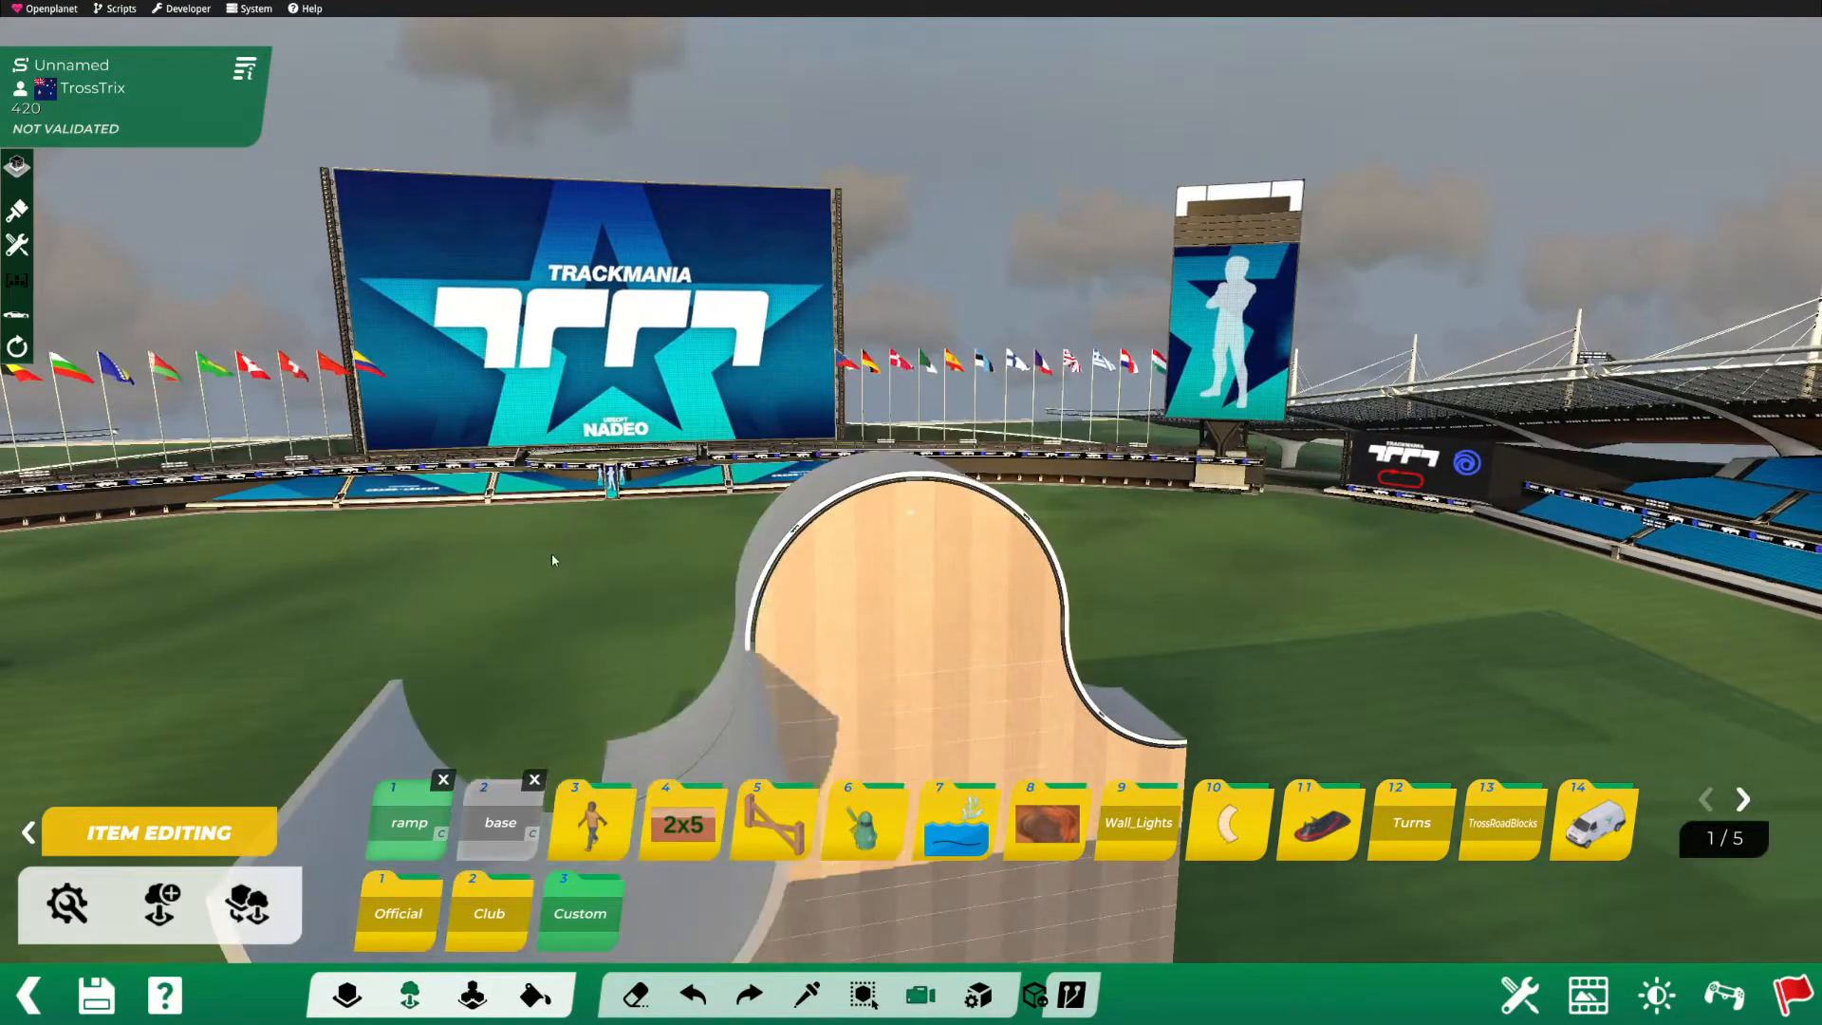
pyautogui.scroll(-1, 550, 554)
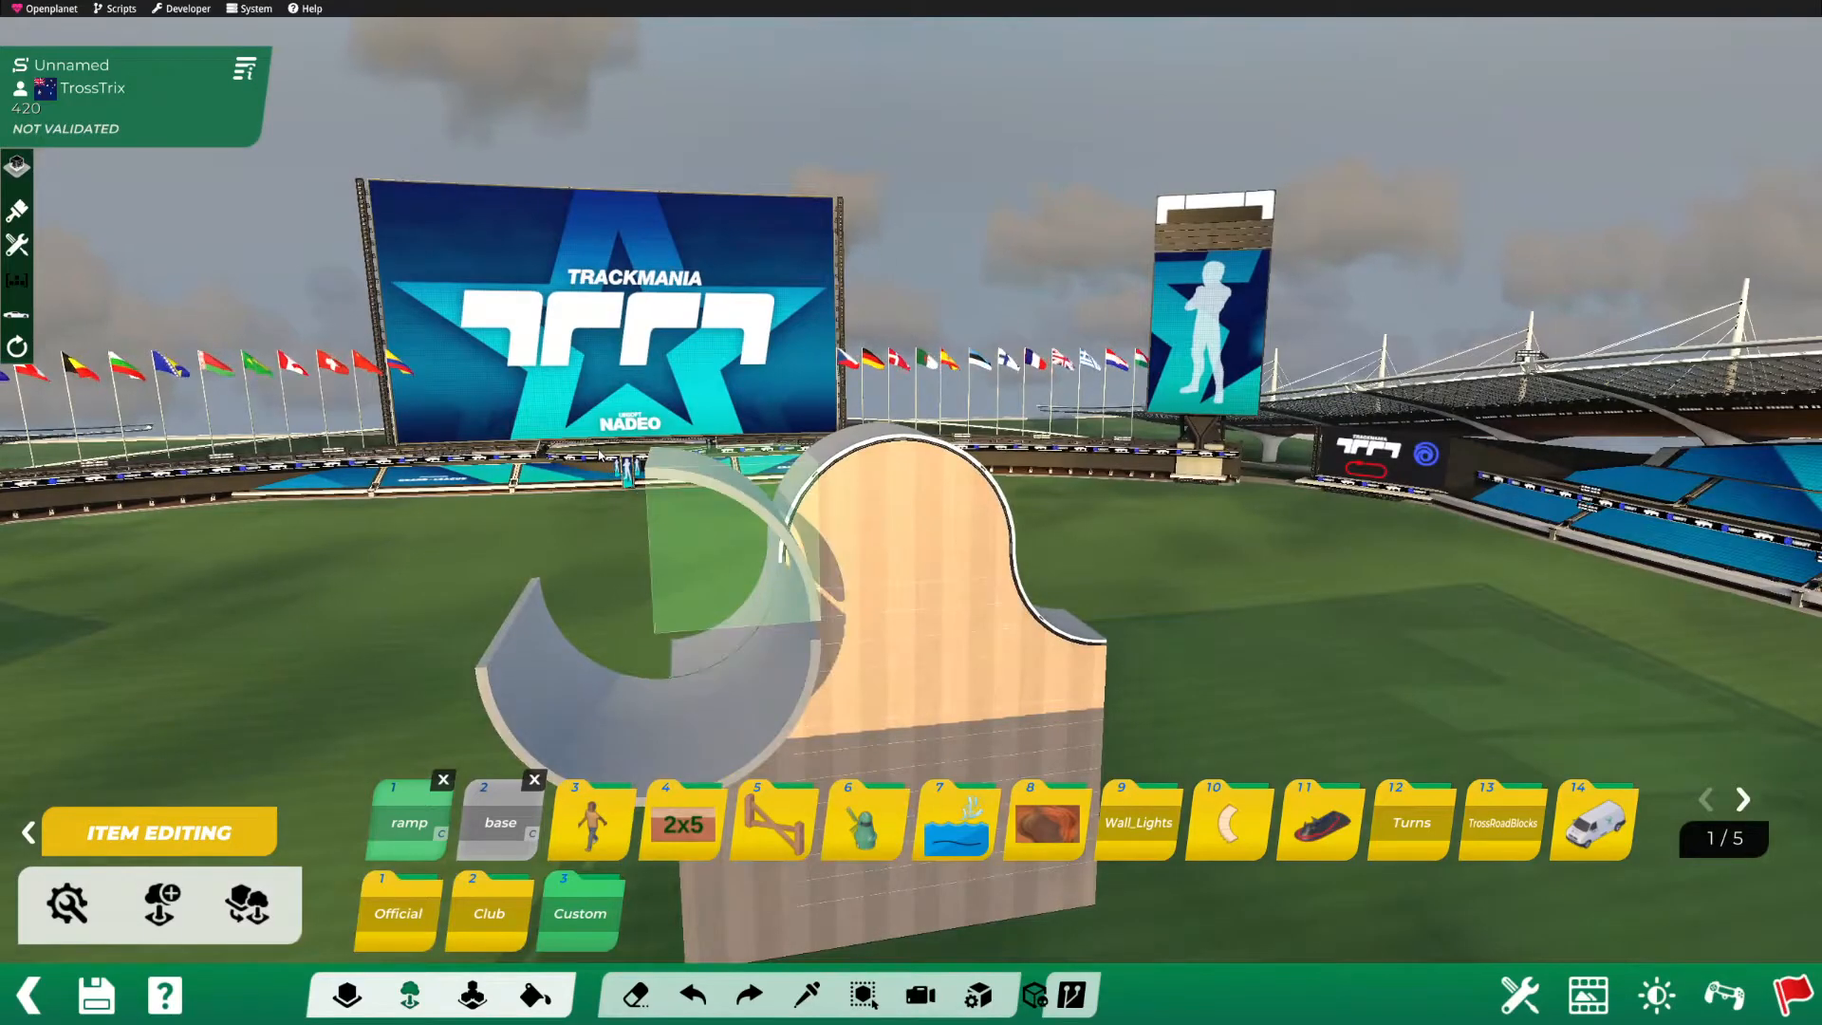
pyautogui.scroll(1, 598, 455)
pyautogui.moveTo(599, 454); pyautogui.dragTo(750, 560, button='right')
pyautogui.moveTo(746, 642)
pyautogui.press('Delete')
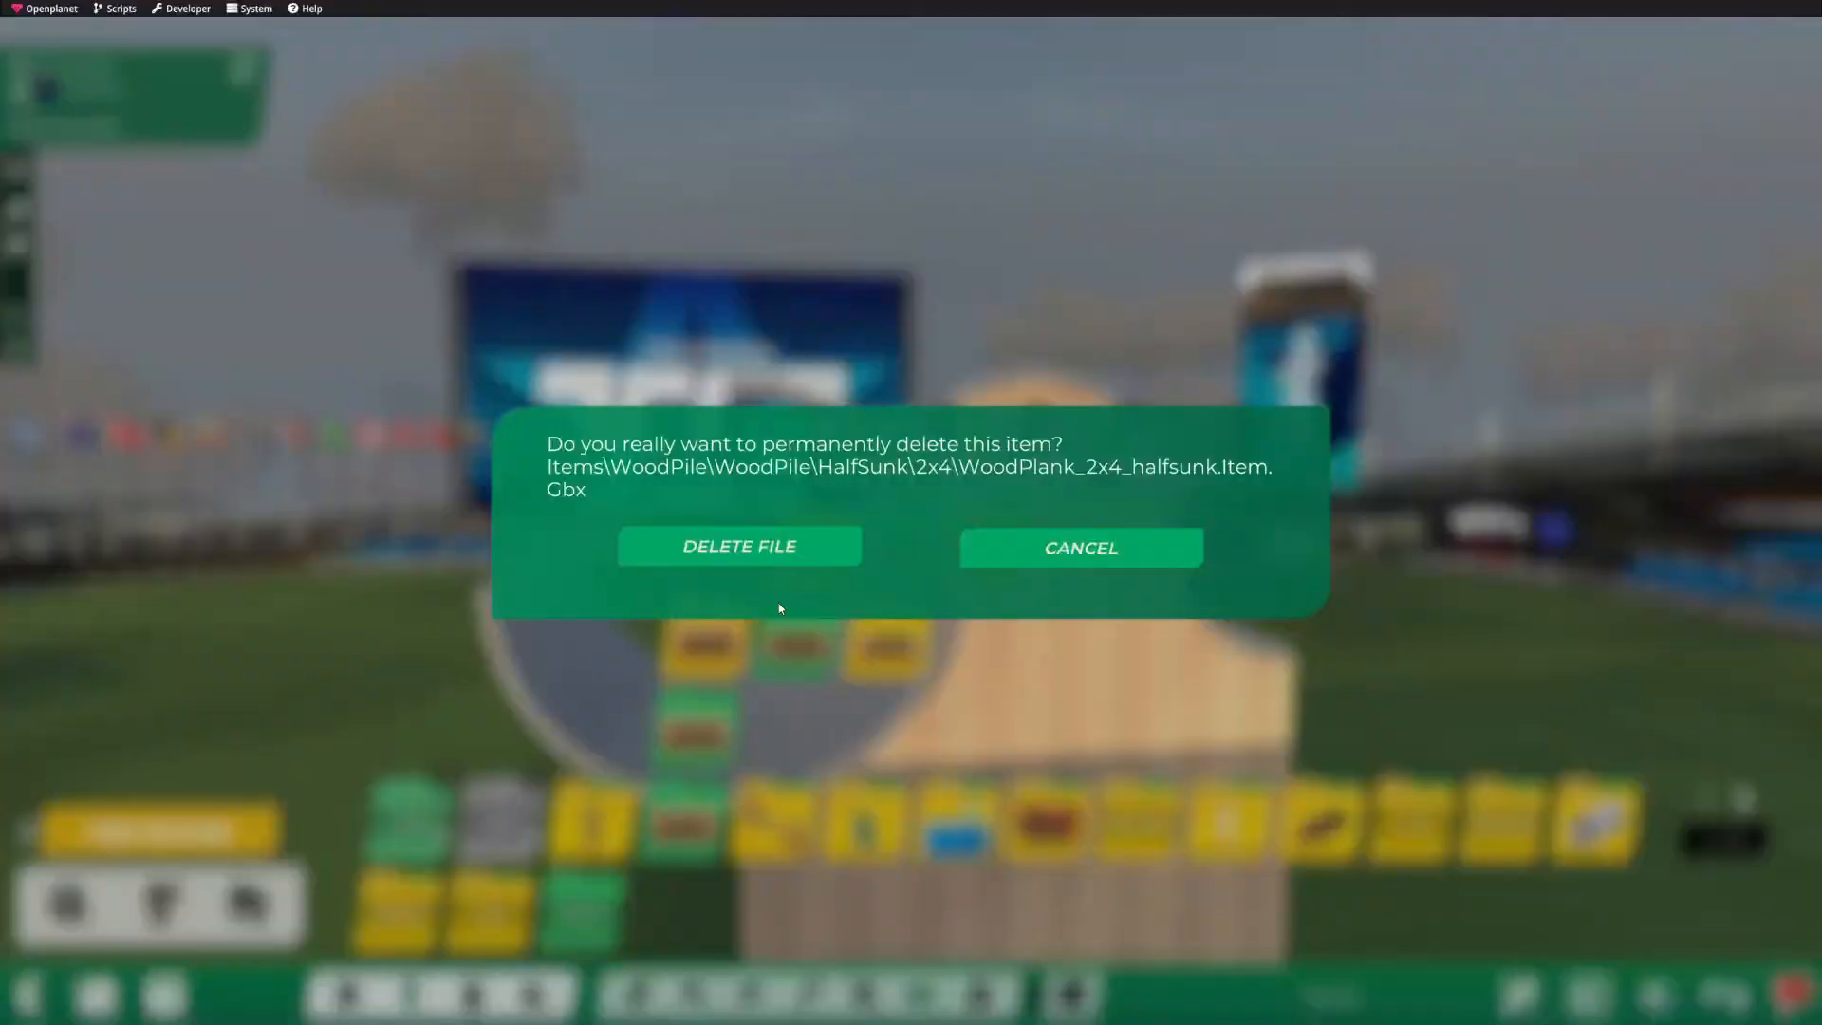
pyautogui.click(1144, 548)
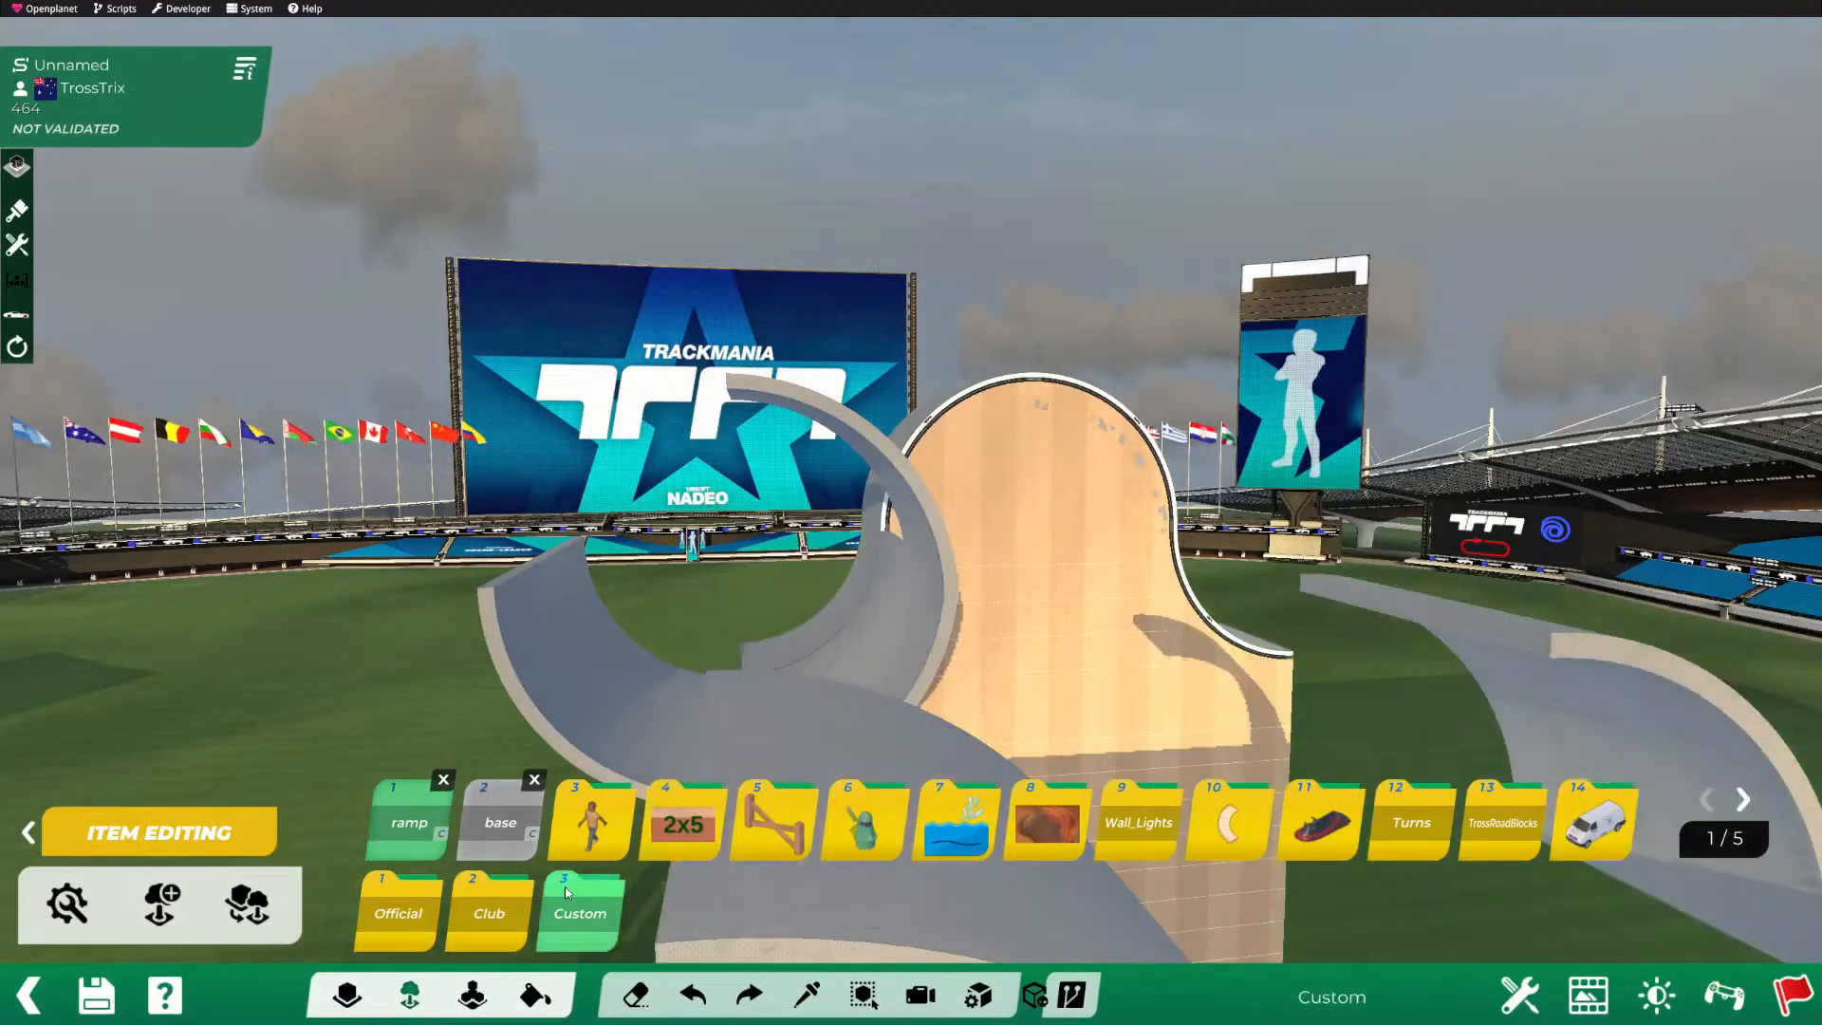
# Step: Remove the stray ramp copies placed around the half-pipe
pyautogui.moveTo(1147, 374); pyautogui.dragTo(951, 643, button='right')
pyautogui.click(681, 819)
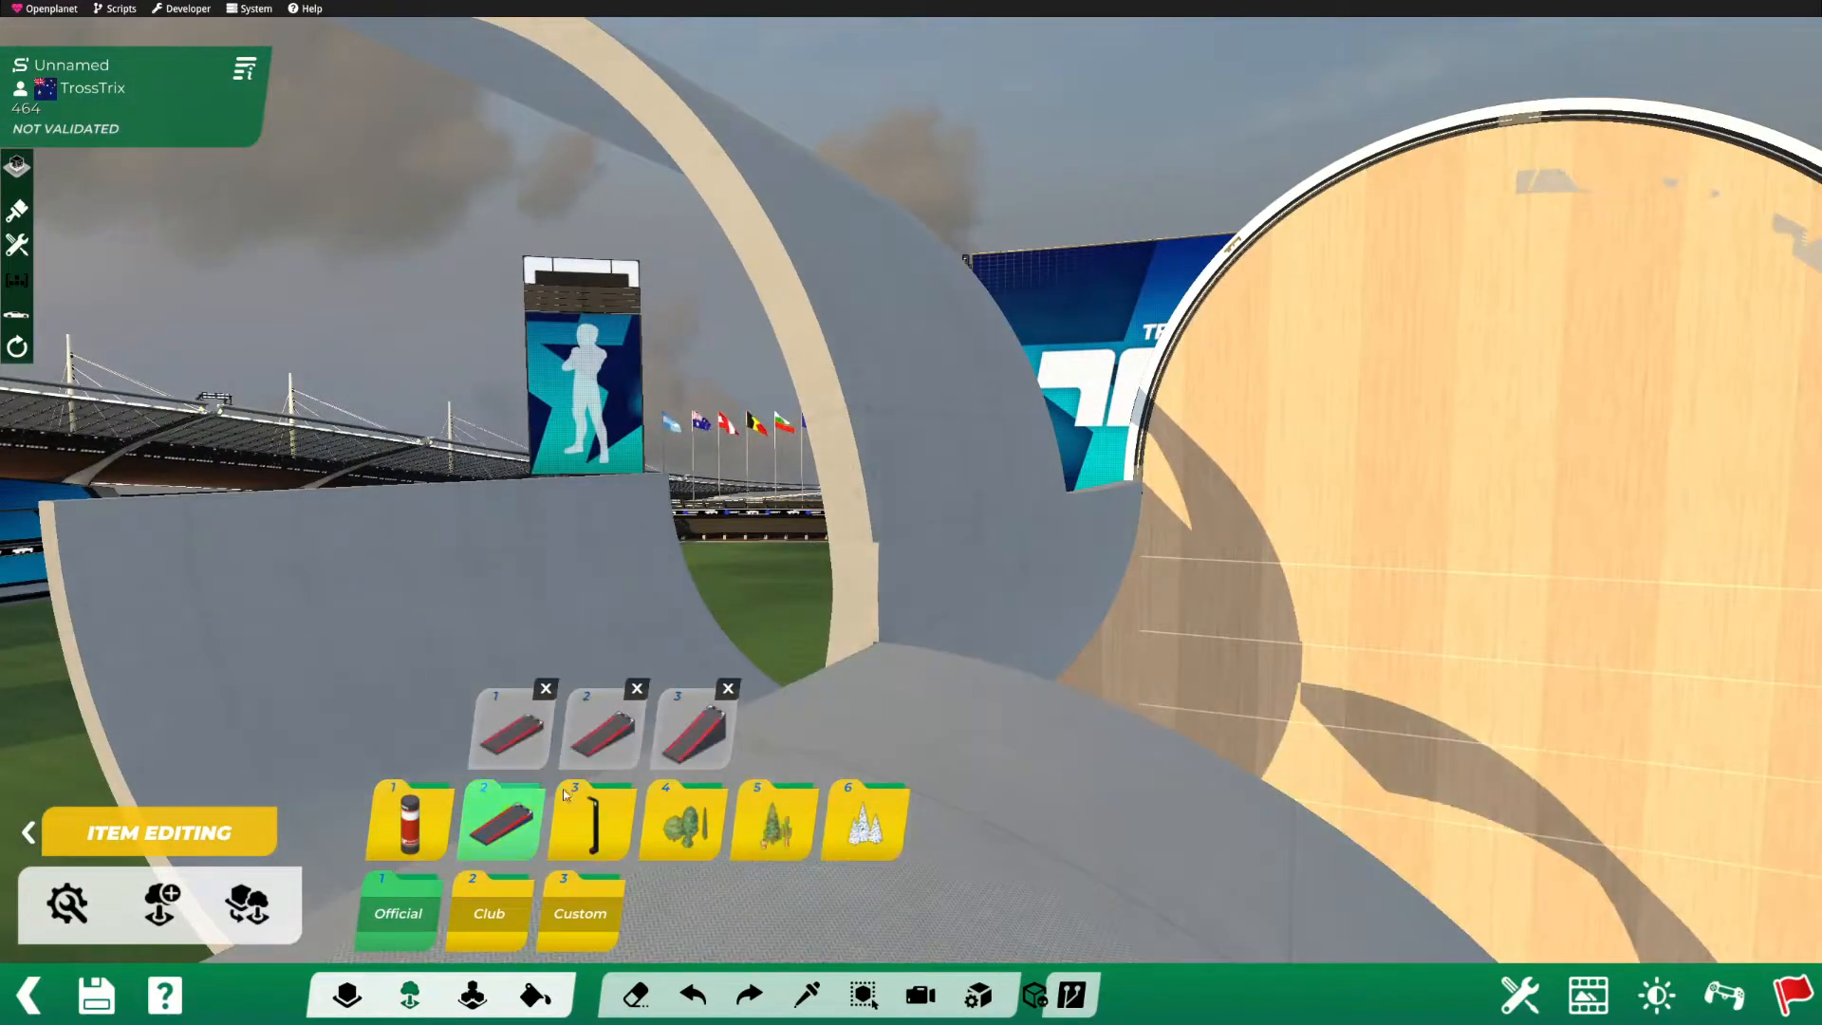
pyautogui.click(1058, 731)
pyautogui.click(866, 821)
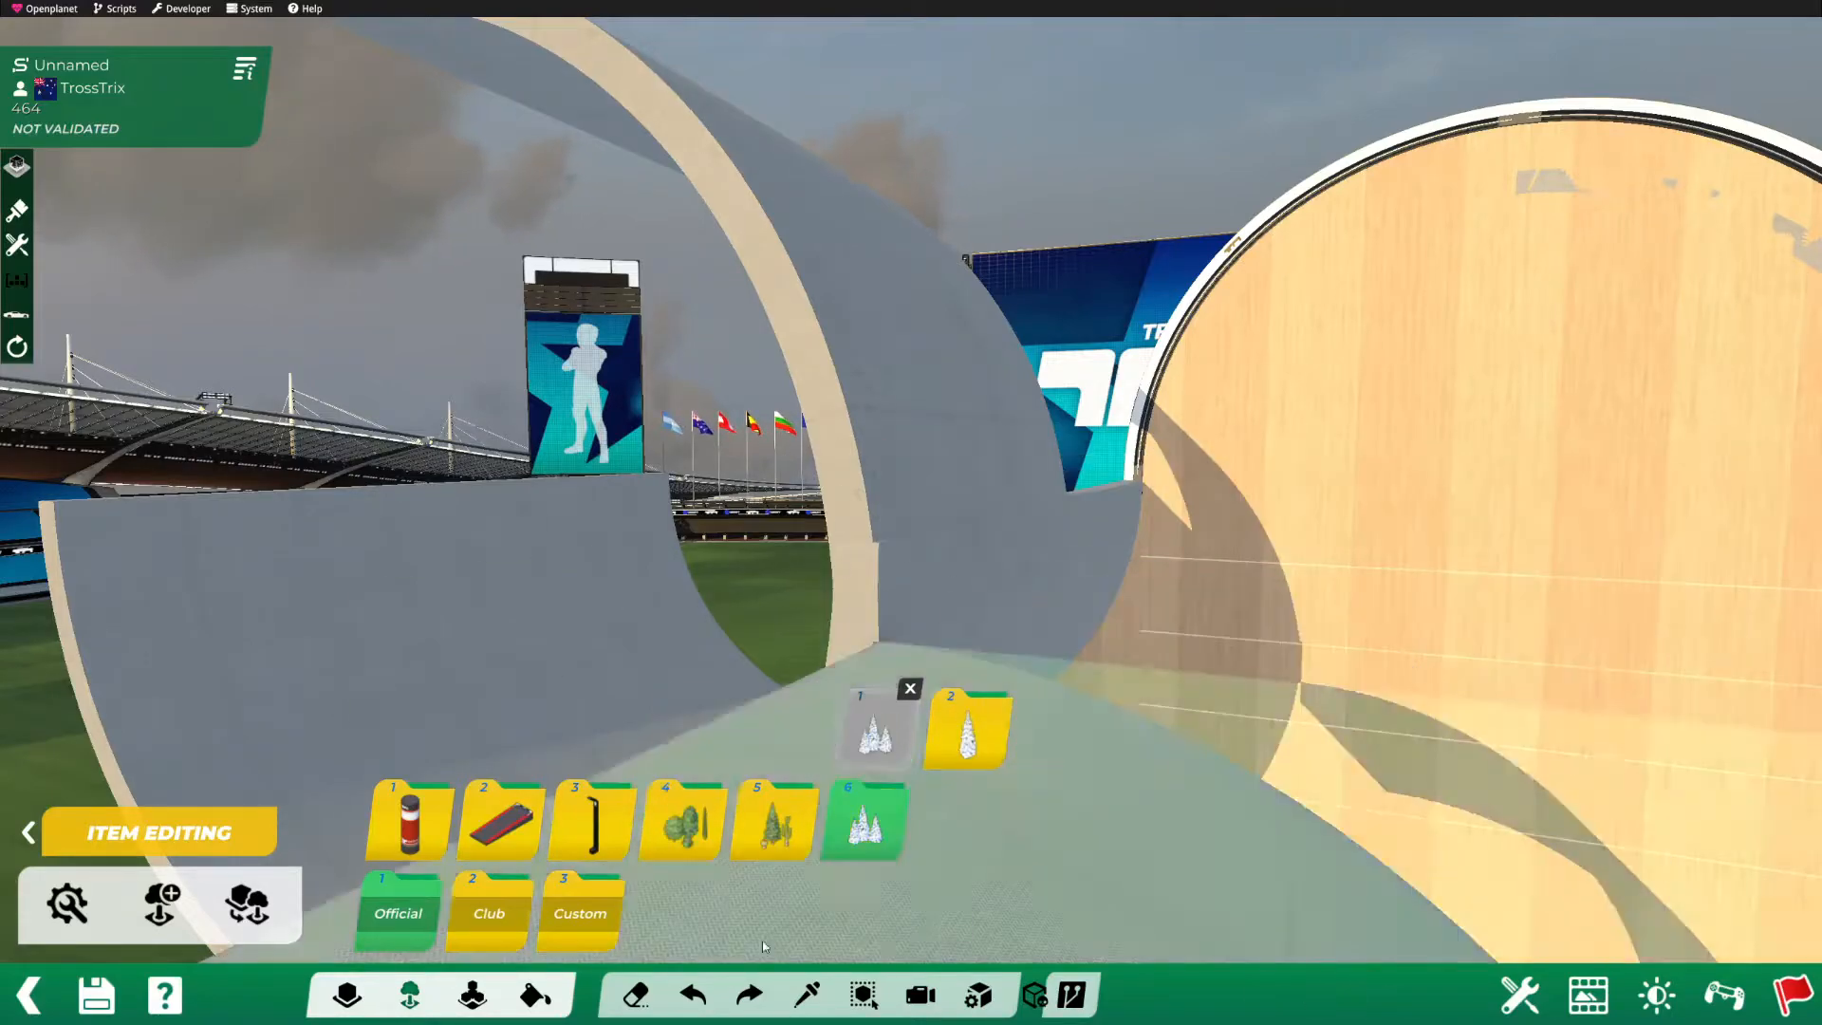
pyautogui.click(488, 913)
pyautogui.click(369, 925)
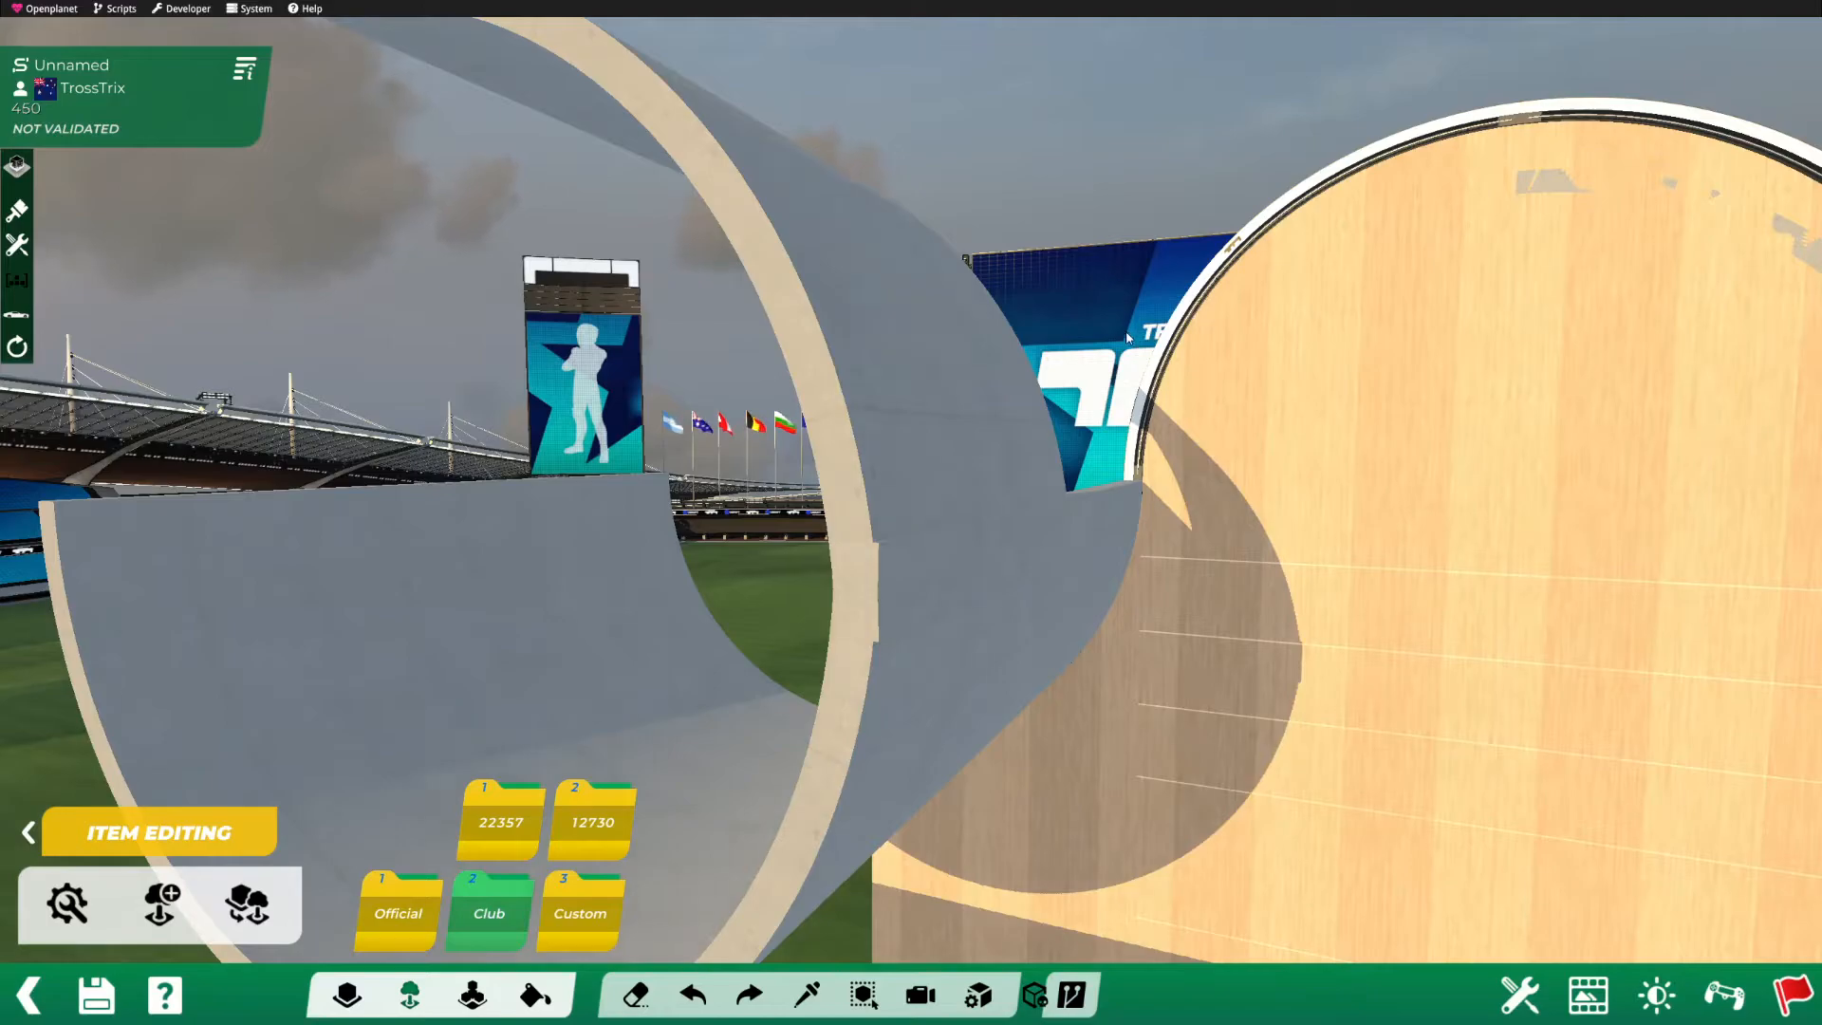
pyautogui.rightClick(1067, 440)
pyautogui.scroll(-4, 947, 566)
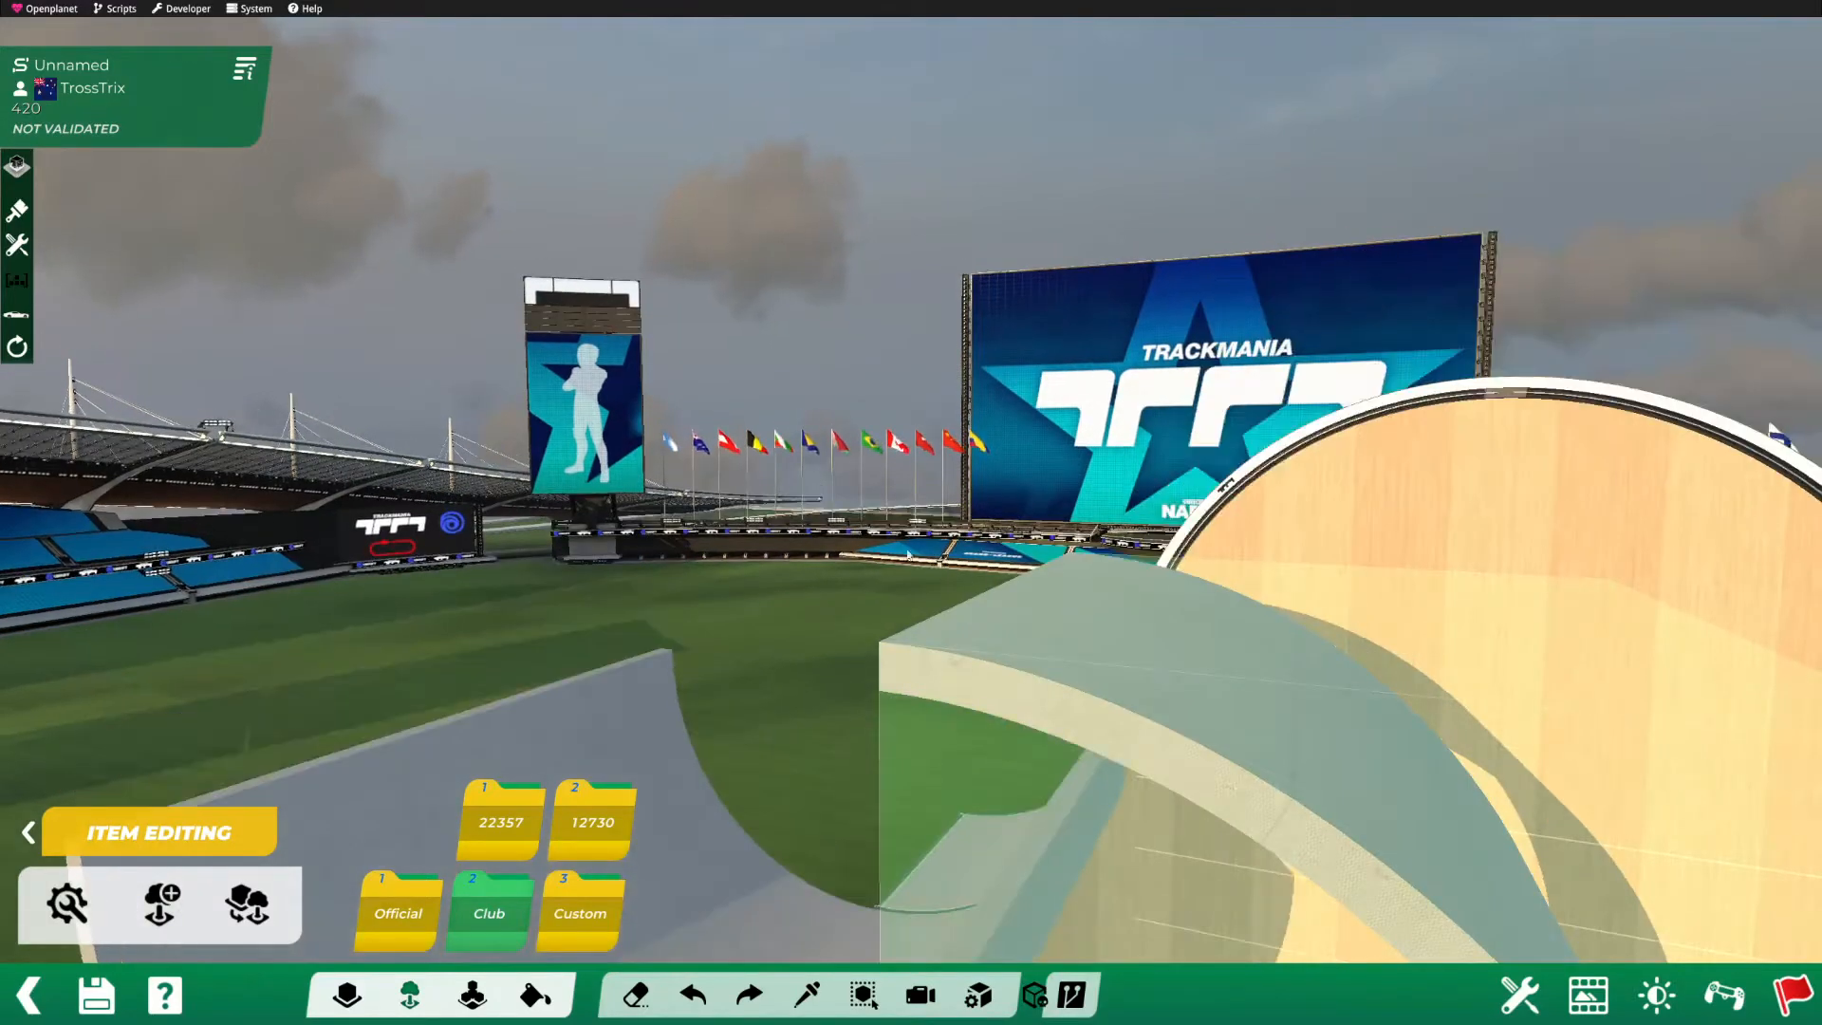
# Step: Try to place the overturned ramp on the half-pipe's wall beside the loop and inspect how the pieces join
pyautogui.keyDown('alt'); pyautogui.moveTo(996, 498); pyautogui.dragTo(797, 435, button='right'); pyautogui.keyUp('alt')
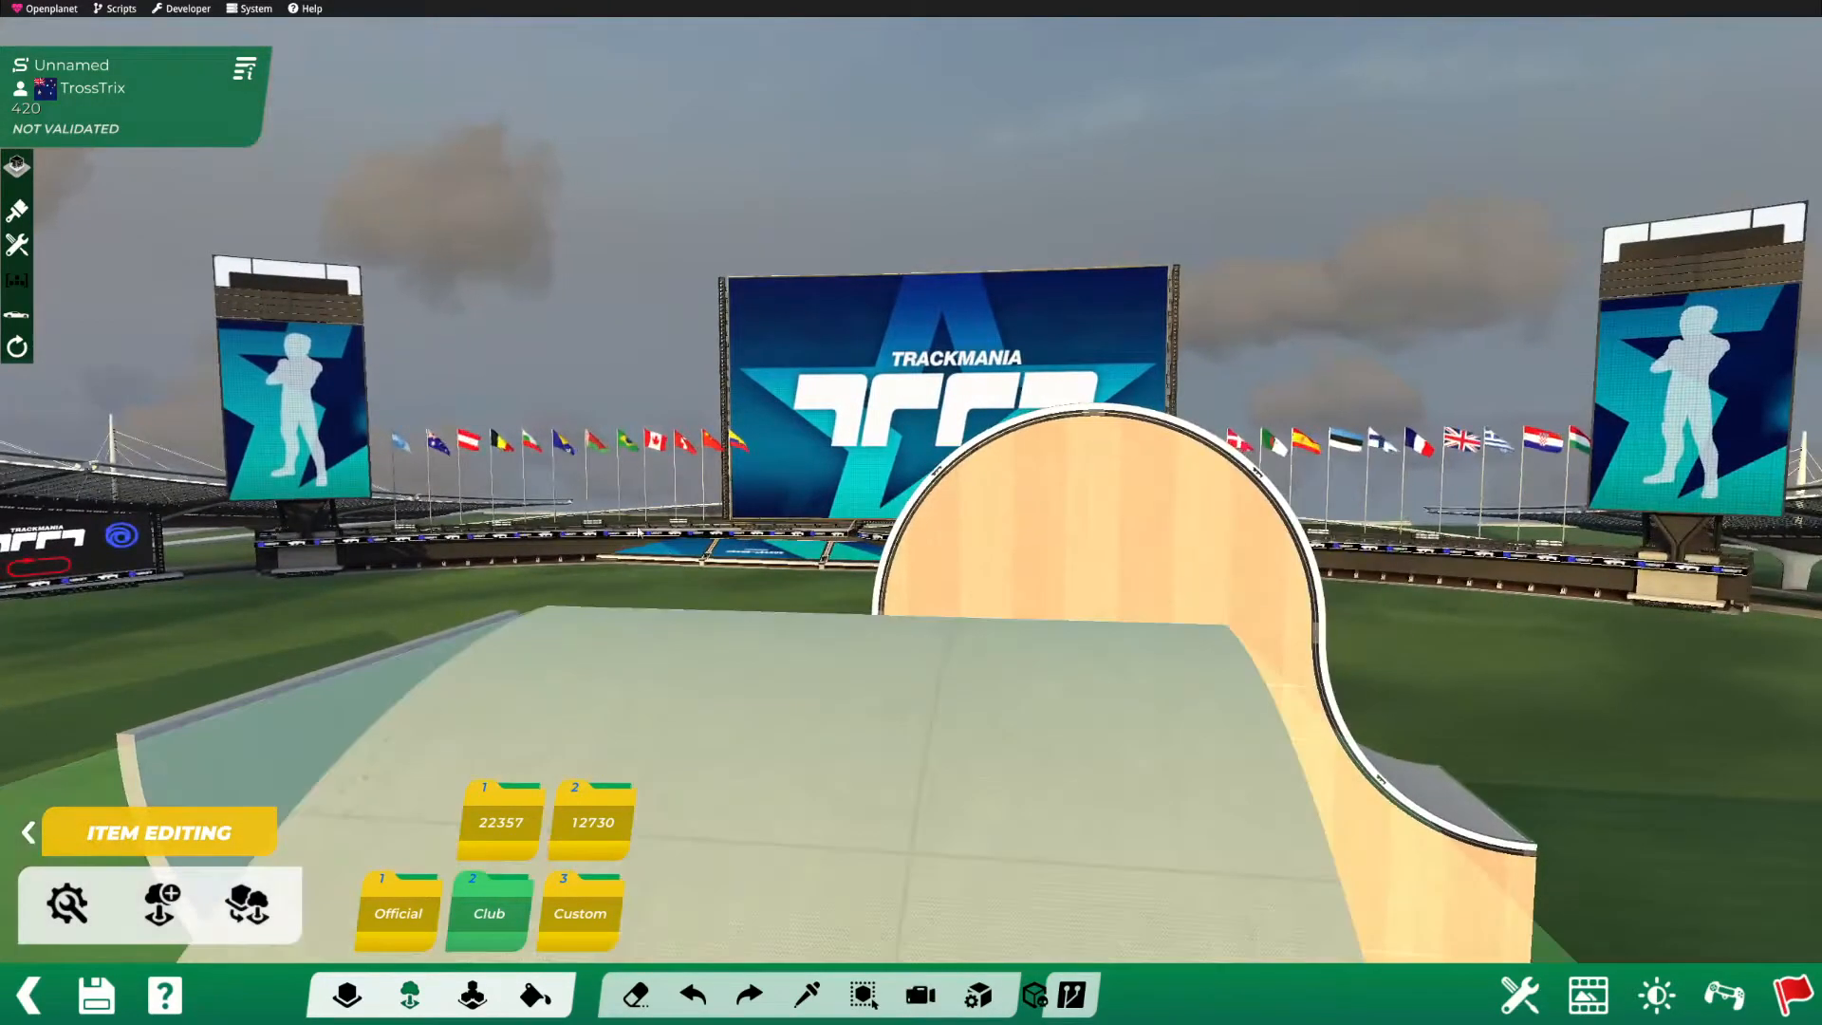
pyautogui.keyDown('alt'); pyautogui.moveTo(656, 503); pyautogui.dragTo(685, 402); pyautogui.keyUp('alt')
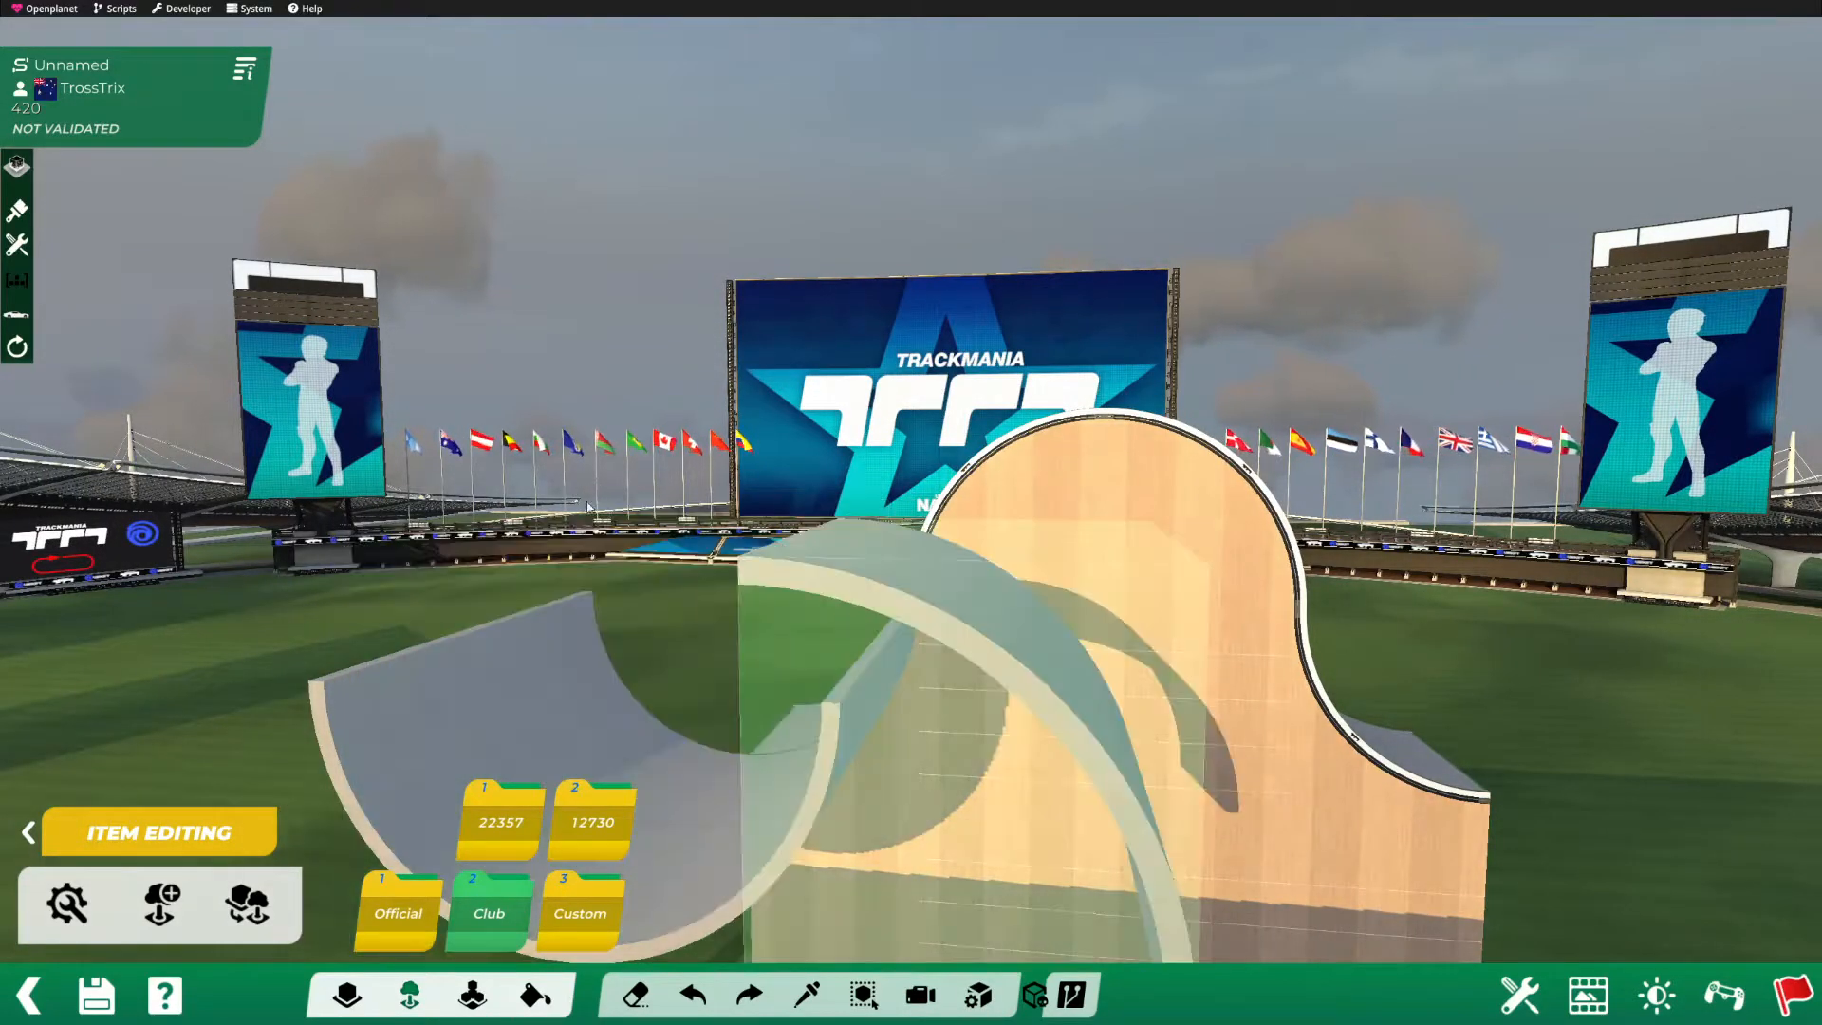
pyautogui.scroll(1, 579, 482)
pyautogui.scroll(1, 579, 485)
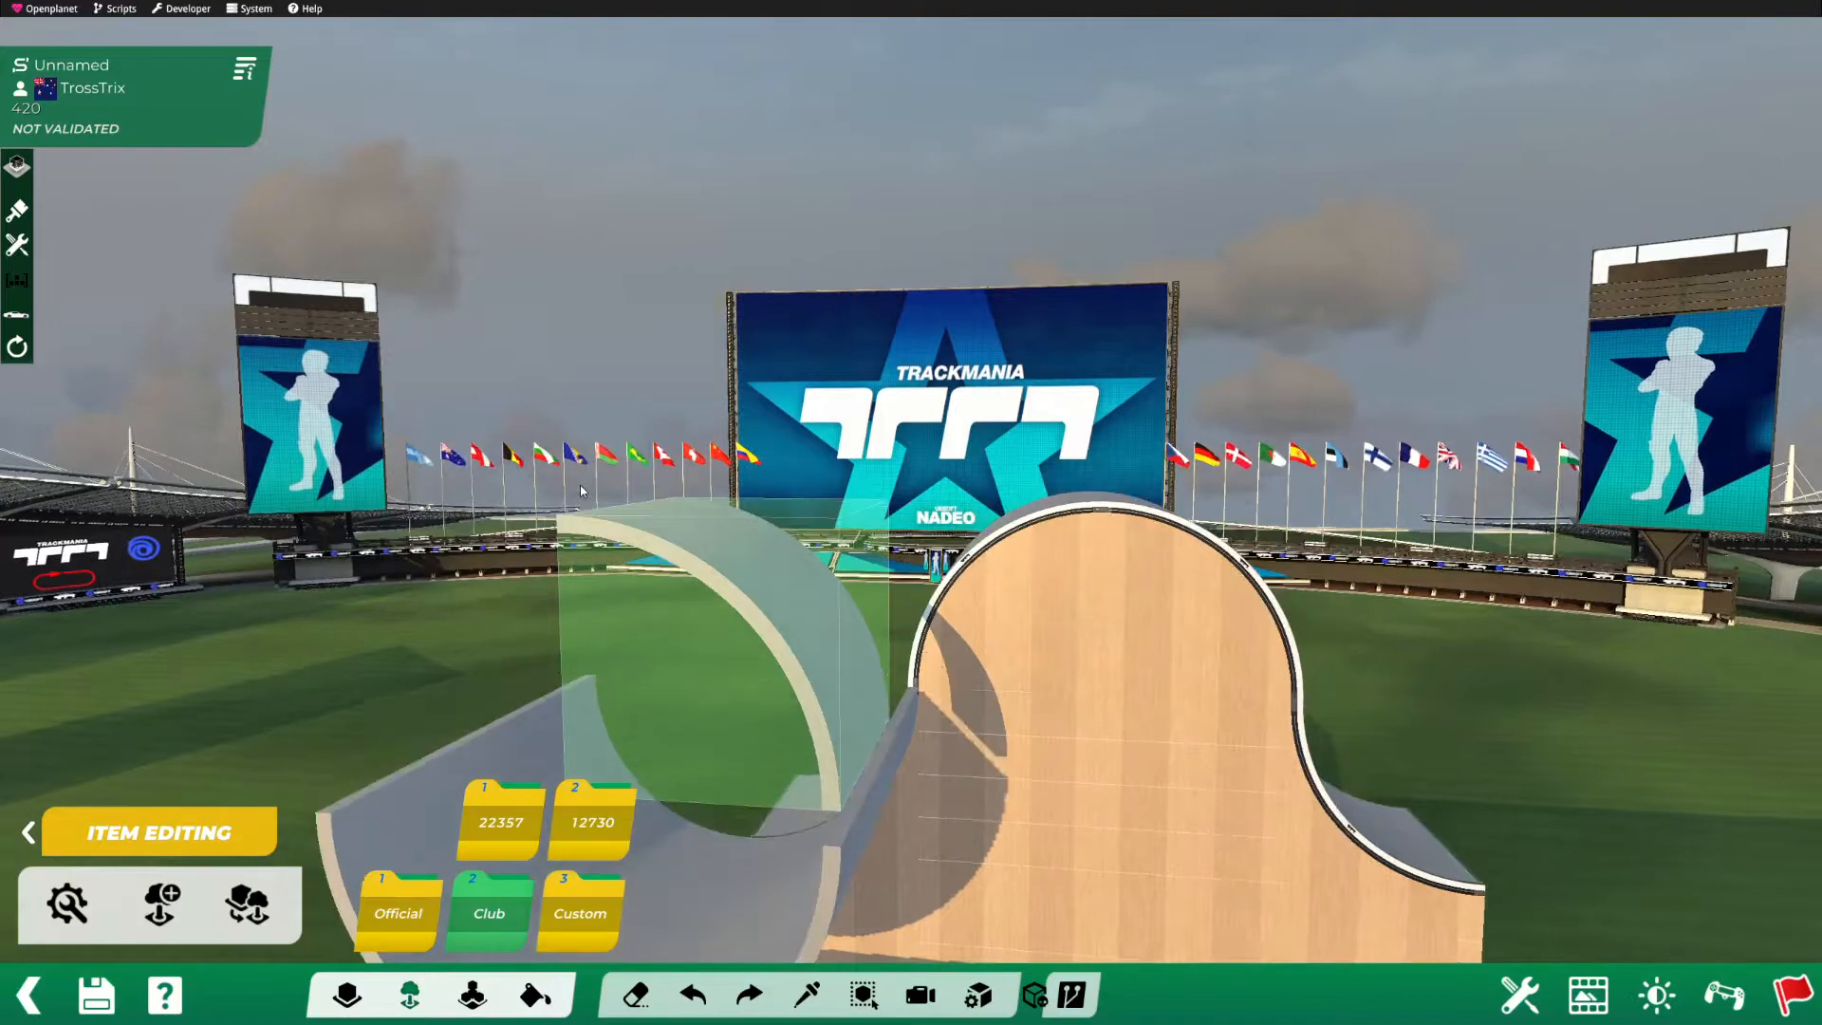
pyautogui.click(579, 485)
pyautogui.keyDown('alt'); pyautogui.moveTo(581, 485); pyautogui.dragTo(997, 493, button='right'); pyautogui.keyUp('alt')
pyautogui.keyDown('alt'); pyautogui.moveTo(997, 493); pyautogui.dragTo(1481, 374); pyautogui.keyUp('alt')
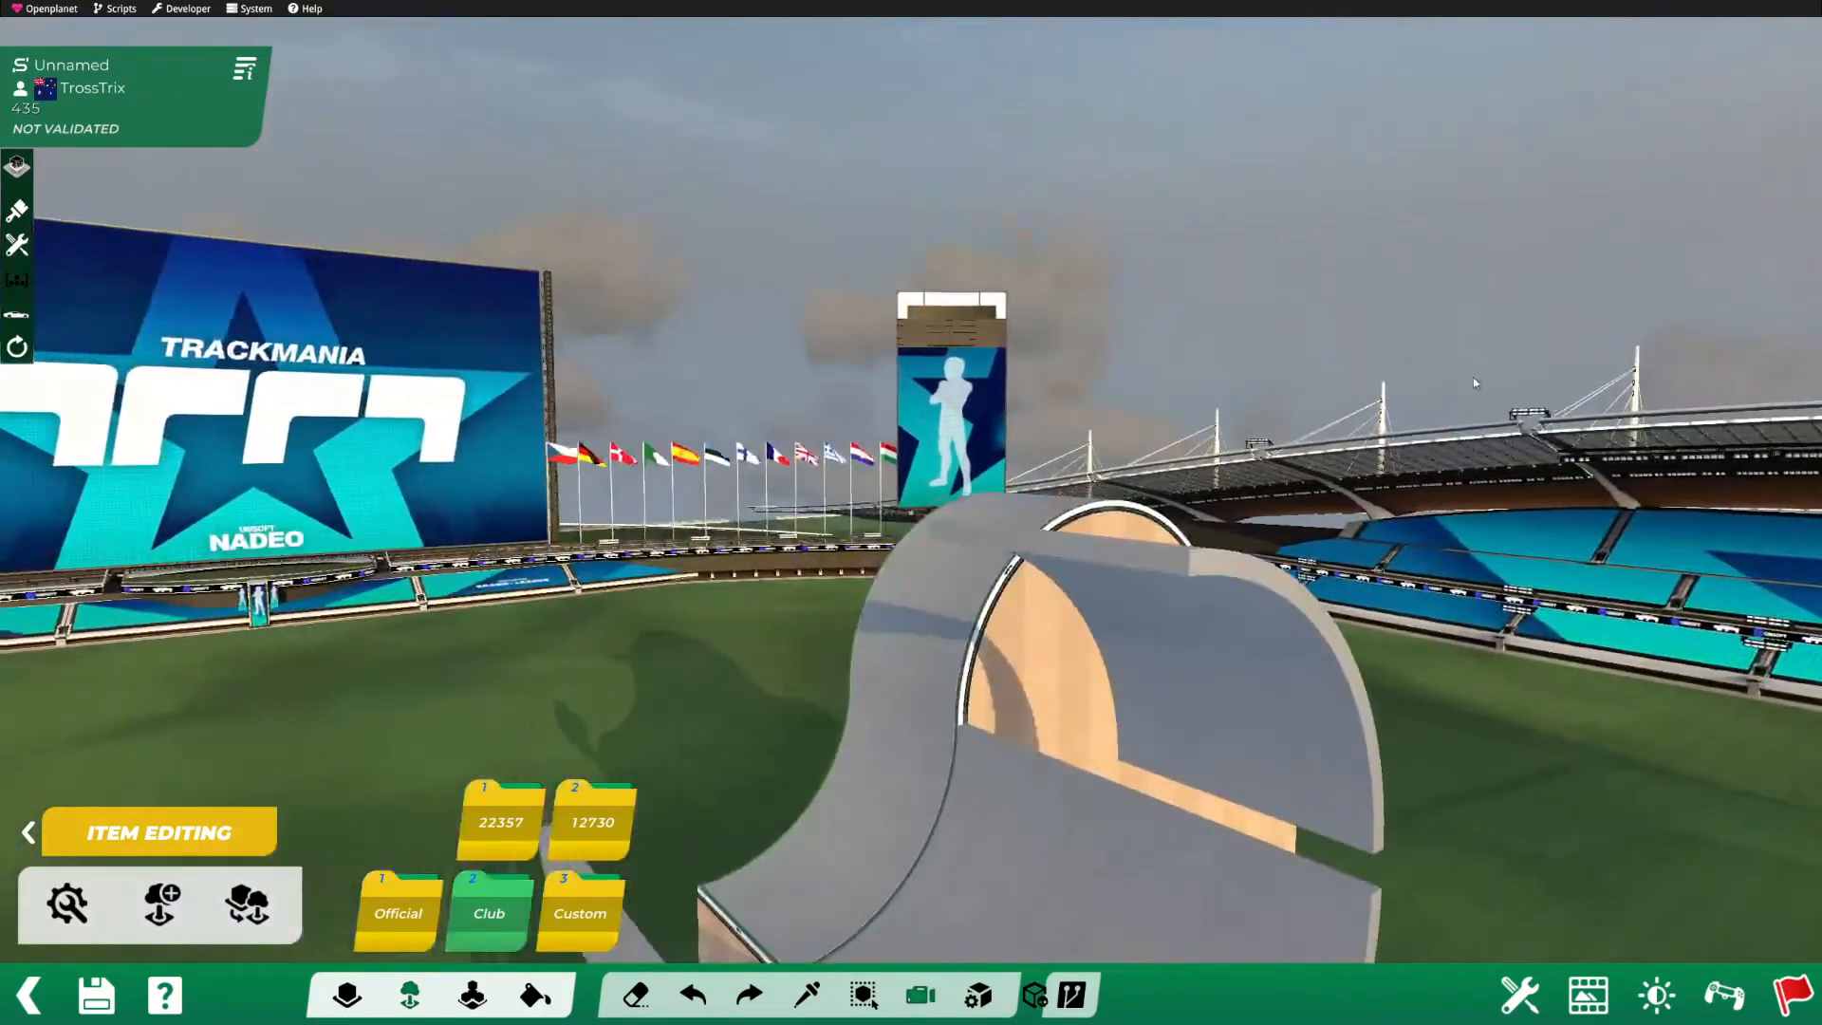
pyautogui.keyDown('alt'); pyautogui.scroll(2, 1215, 402); pyautogui.keyUp('alt')
pyautogui.keyDown('alt'); pyautogui.moveTo(1215, 403); pyautogui.dragTo(728, 254); pyautogui.keyUp('alt')
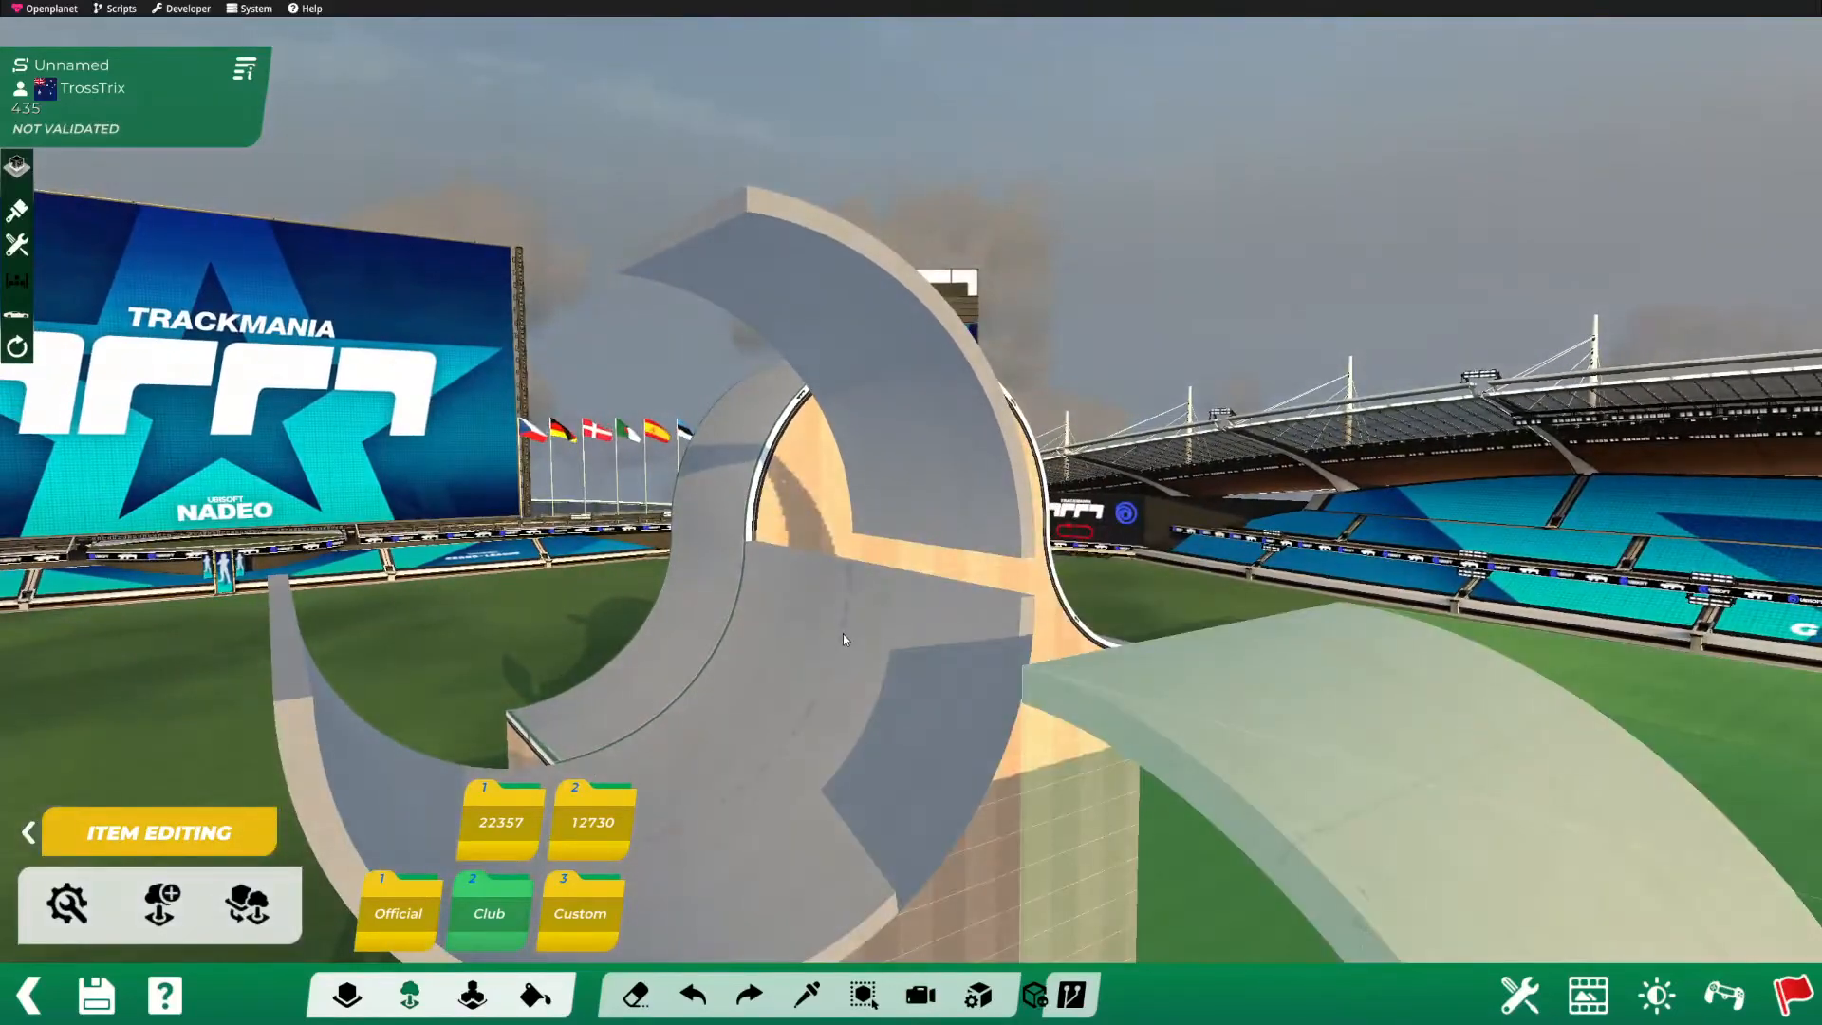
pyautogui.keyDown('alt'); pyautogui.moveTo(939, 524); pyautogui.dragTo(1016, 556, button='right'); pyautogui.keyUp('alt')
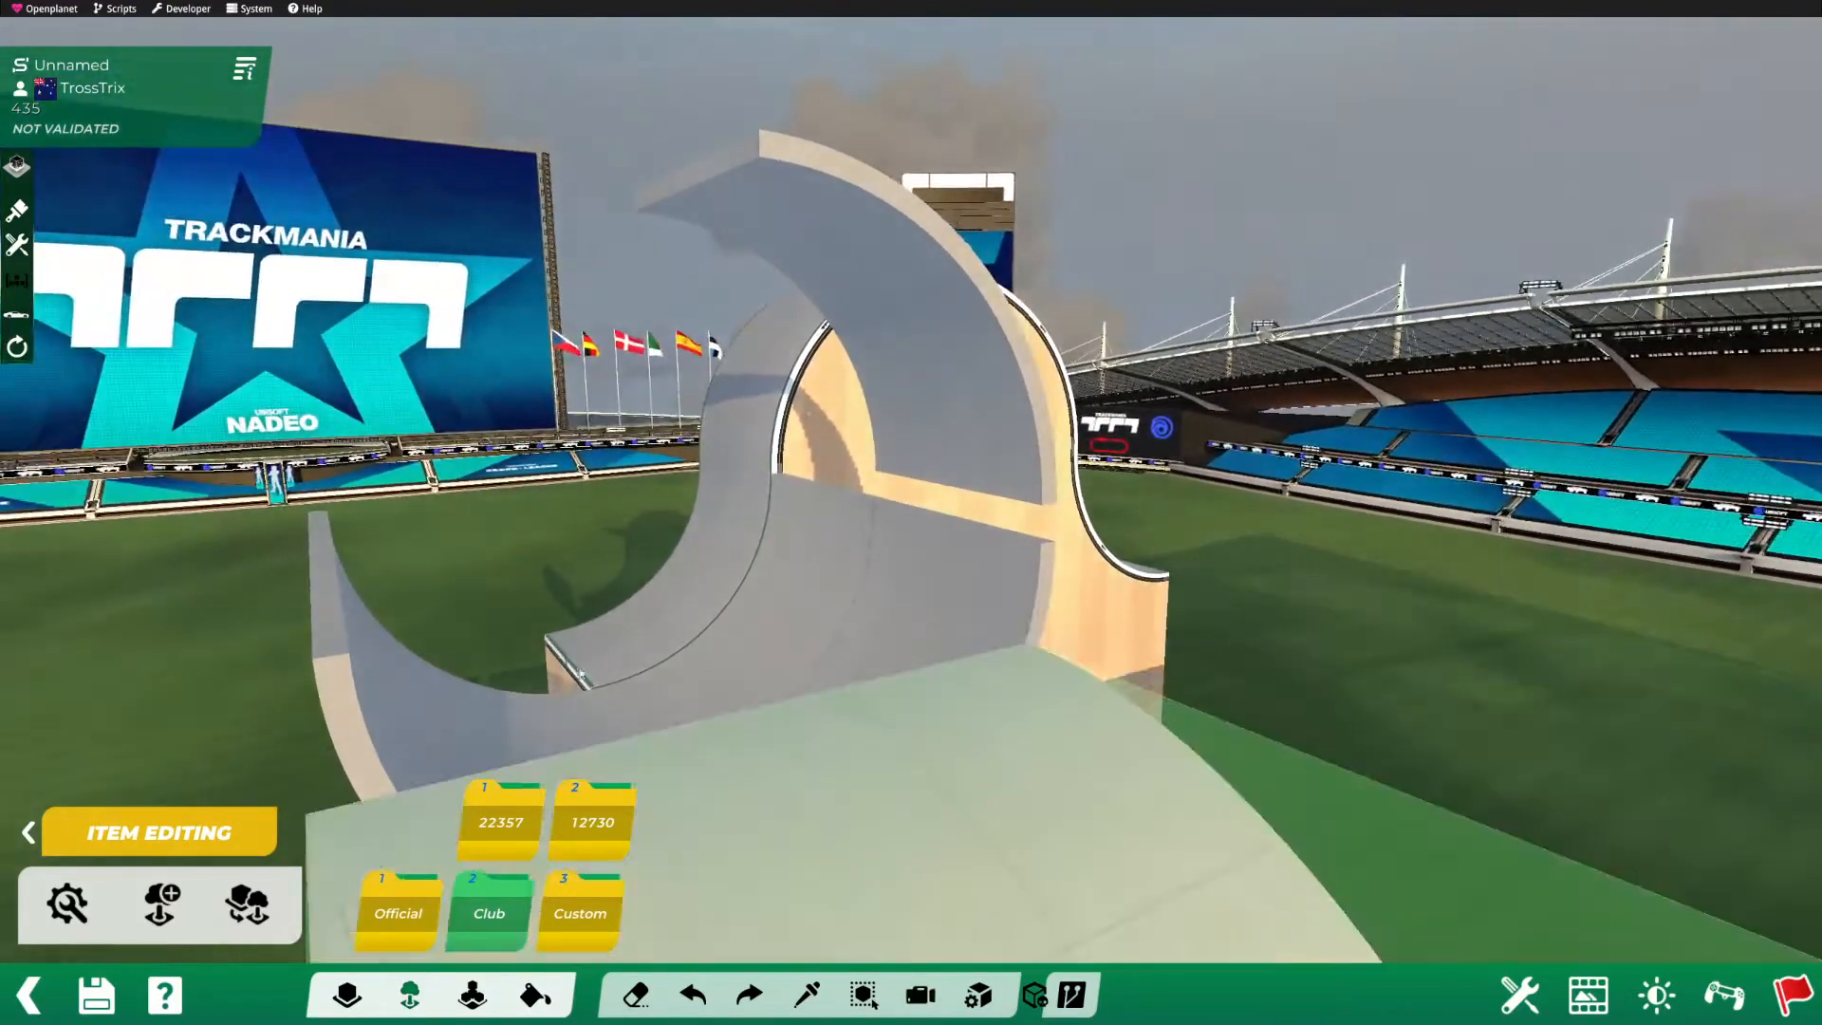
# Step: Edit the ramp item's placement parameters: Fly Step 1, Grid Horizontal Size 1, Grid Vertical Size 1 and Grid Vertical Offset 0
pyautogui.click(68, 903)
pyautogui.click(972, 681)
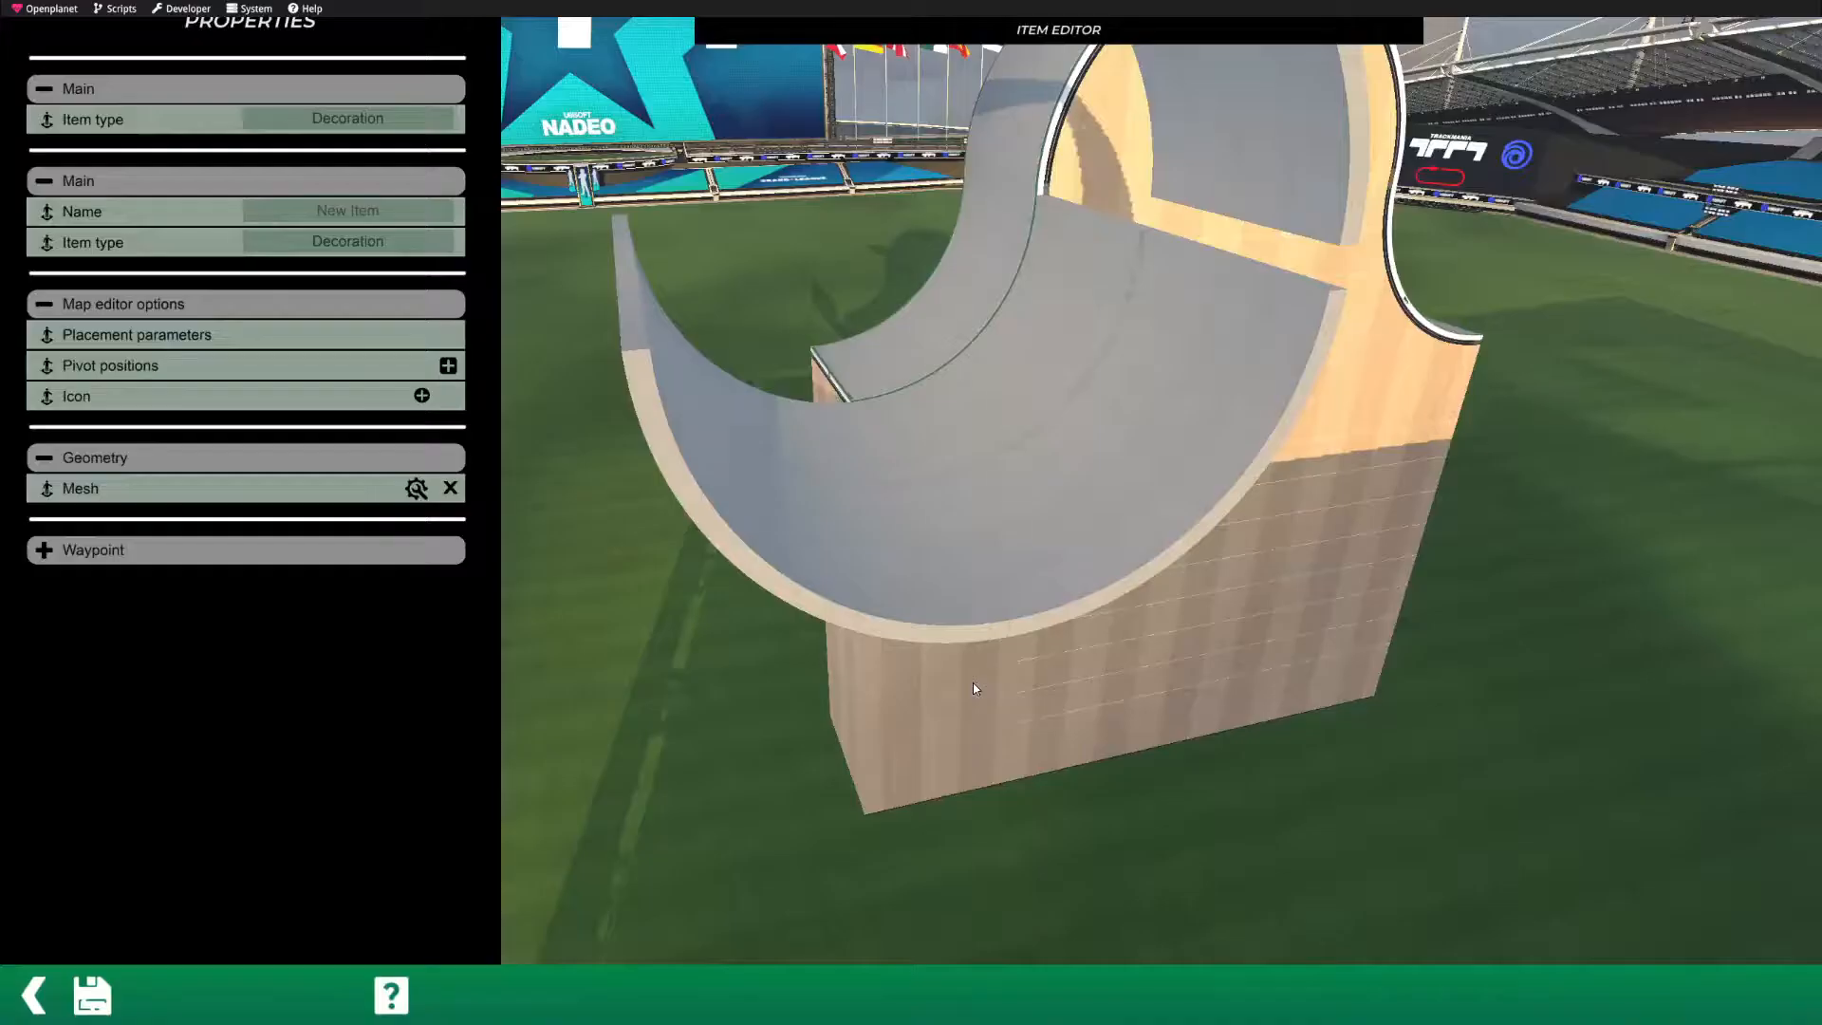
pyautogui.click(302, 346)
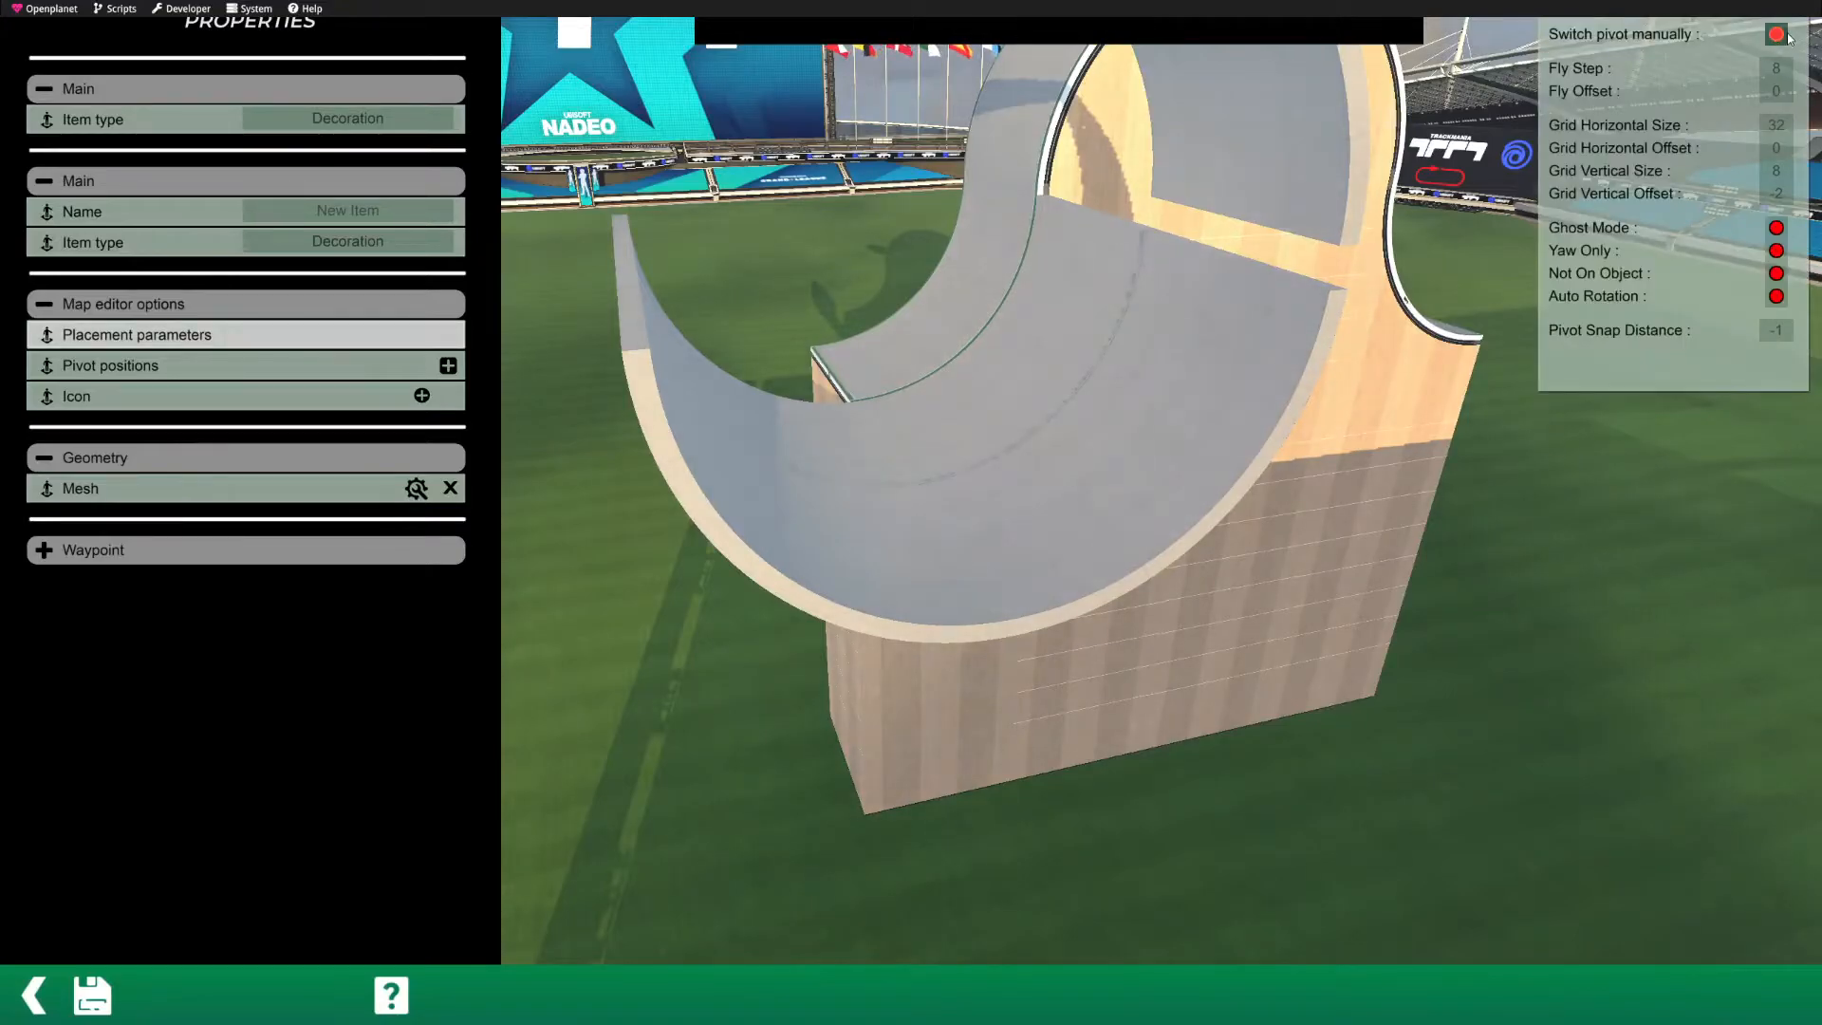
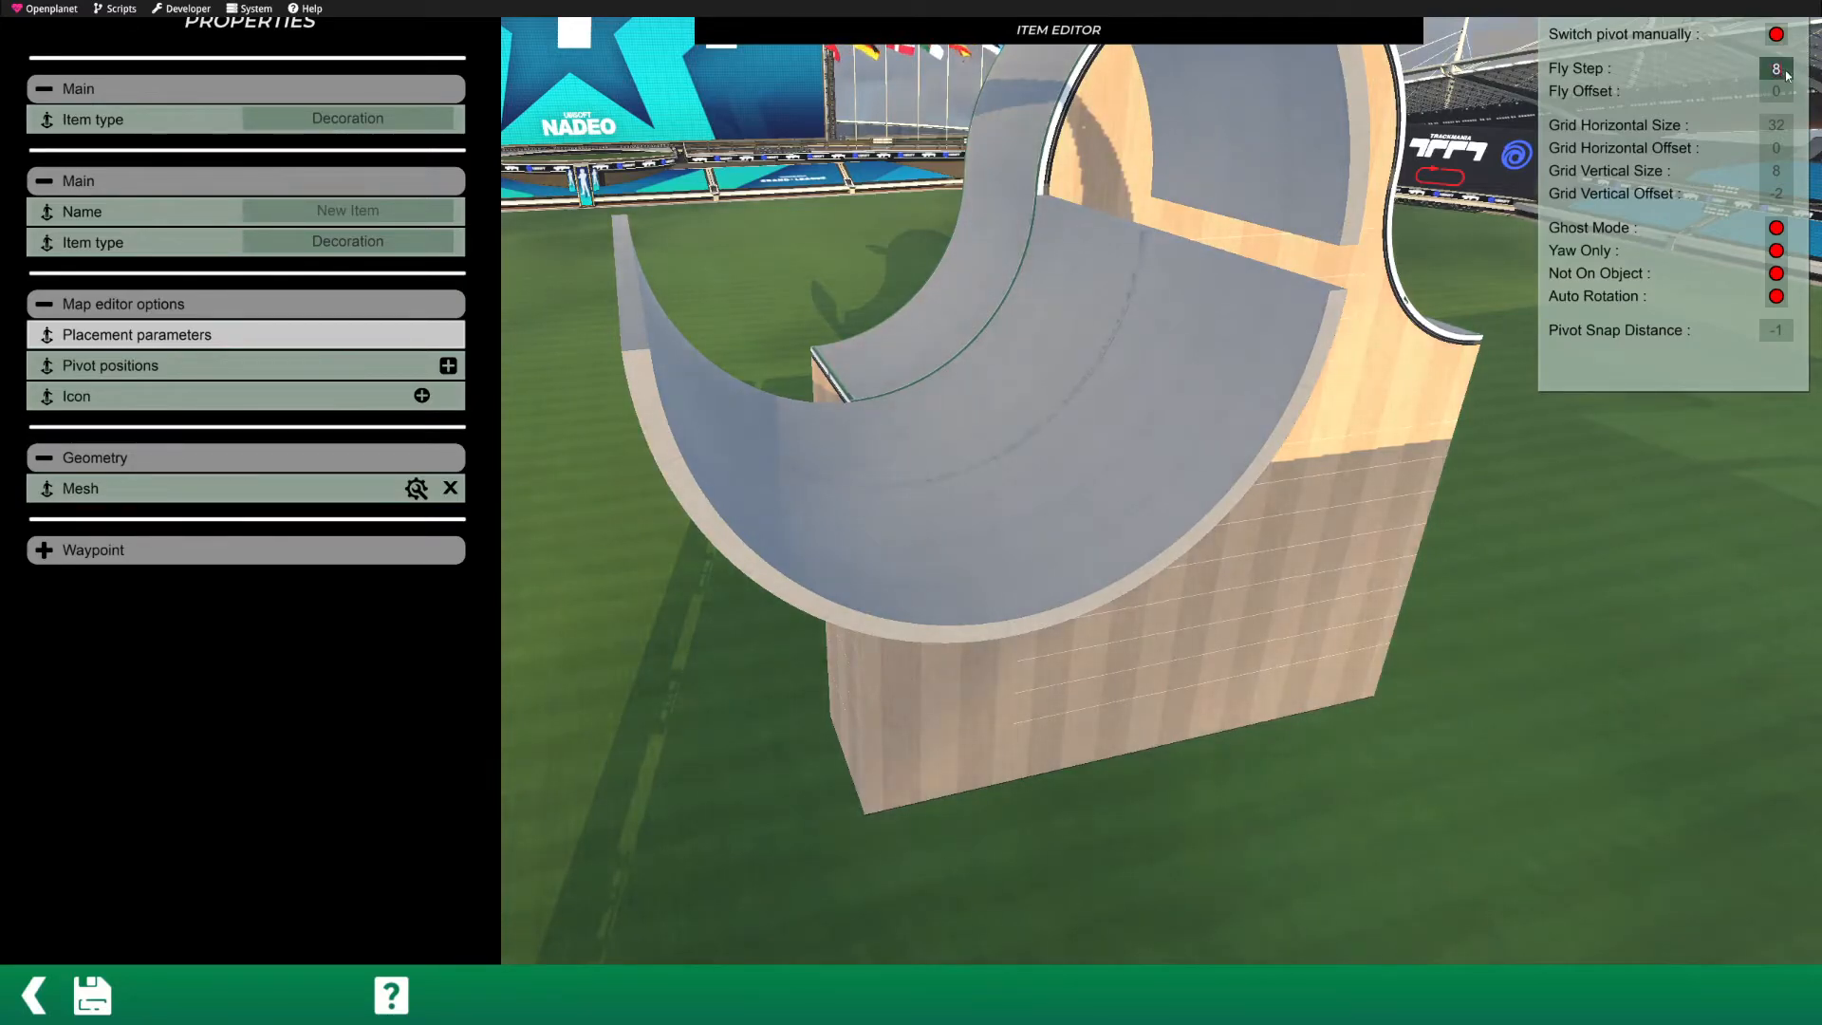
pyautogui.press('BackSpace')
pyautogui.write('1')
pyautogui.click(1776, 127)
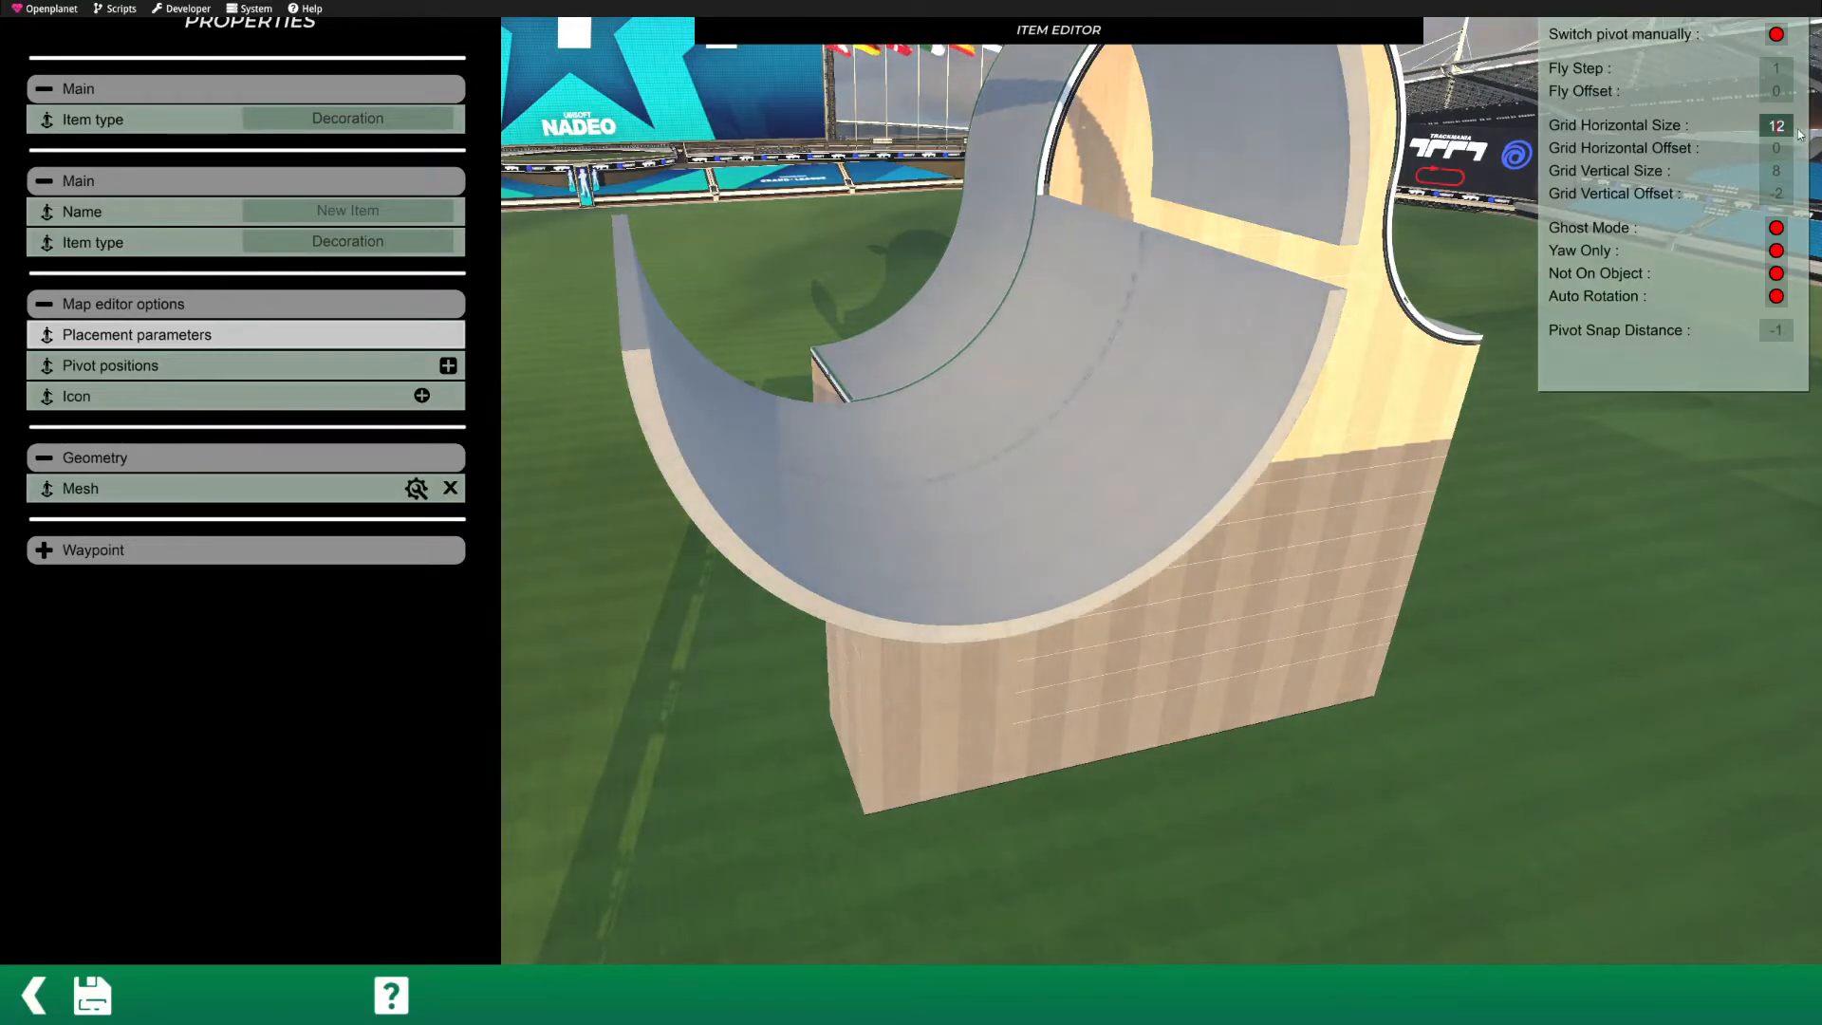
pyautogui.write('1')
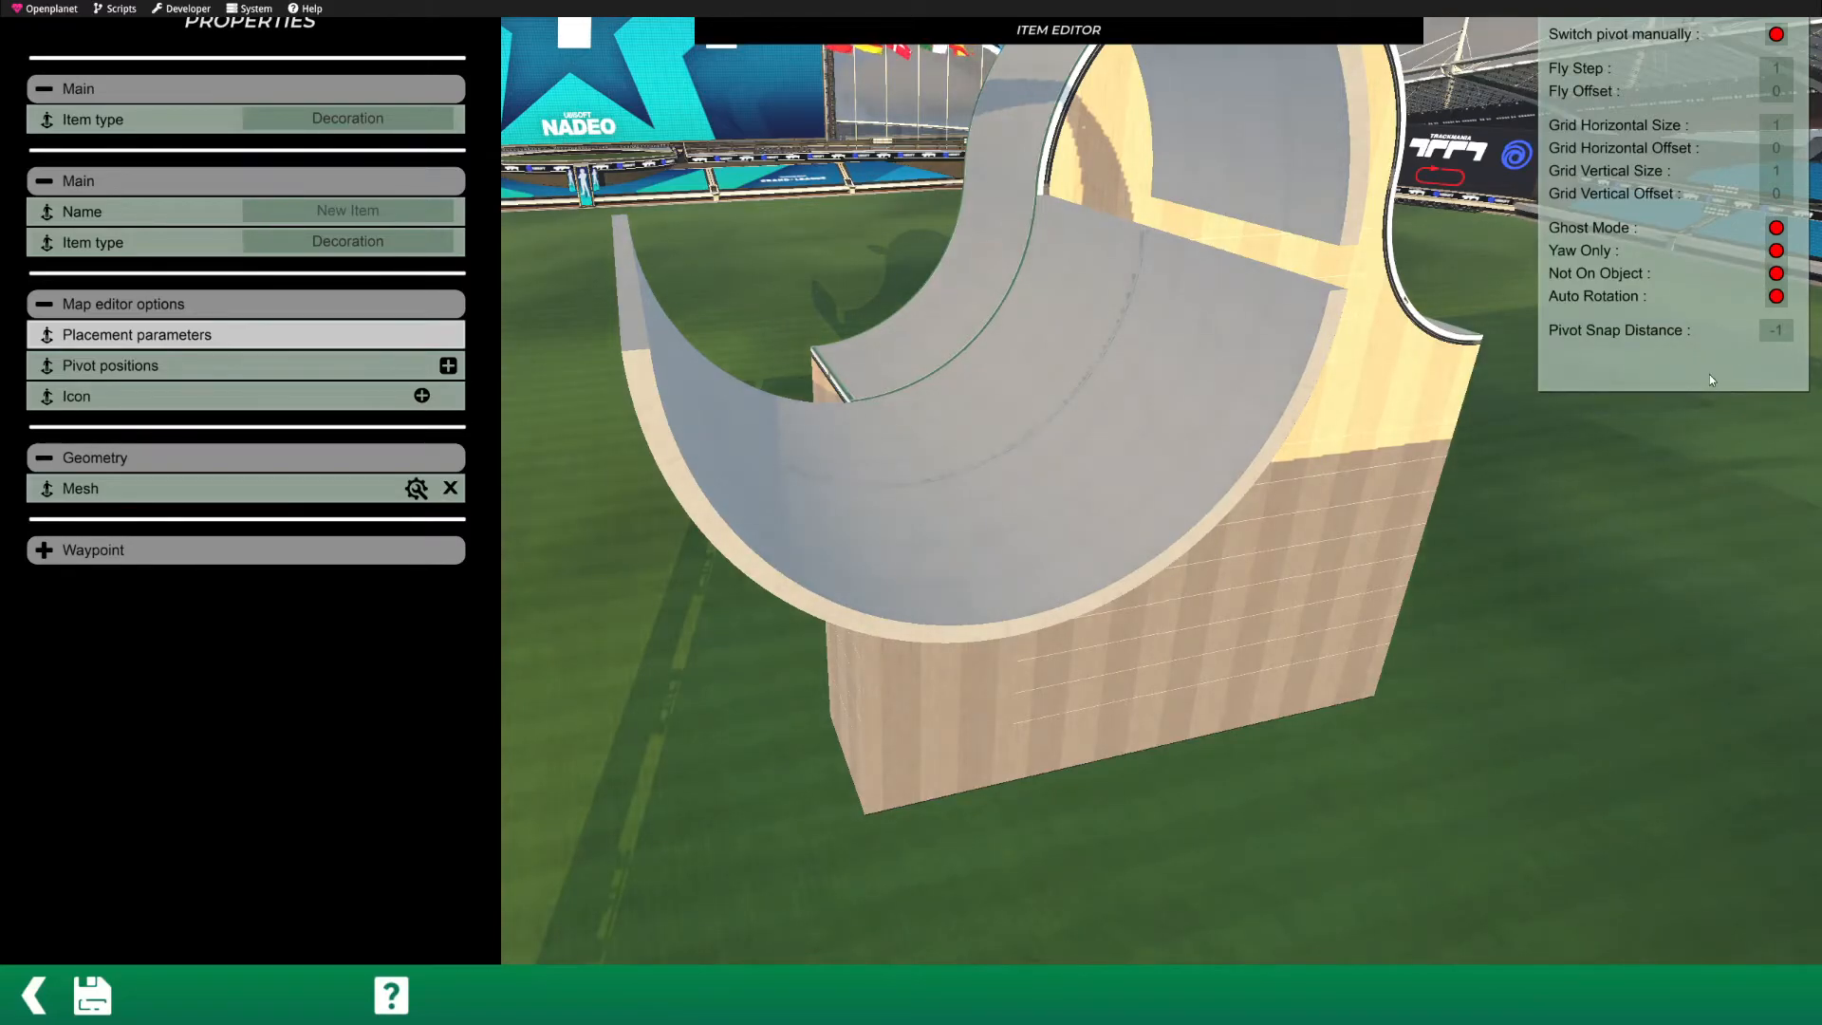
# Step: Save the item over ramp.Gbx.Item.Gbx in the Items folder and return to the map editor
pyautogui.click(93, 996)
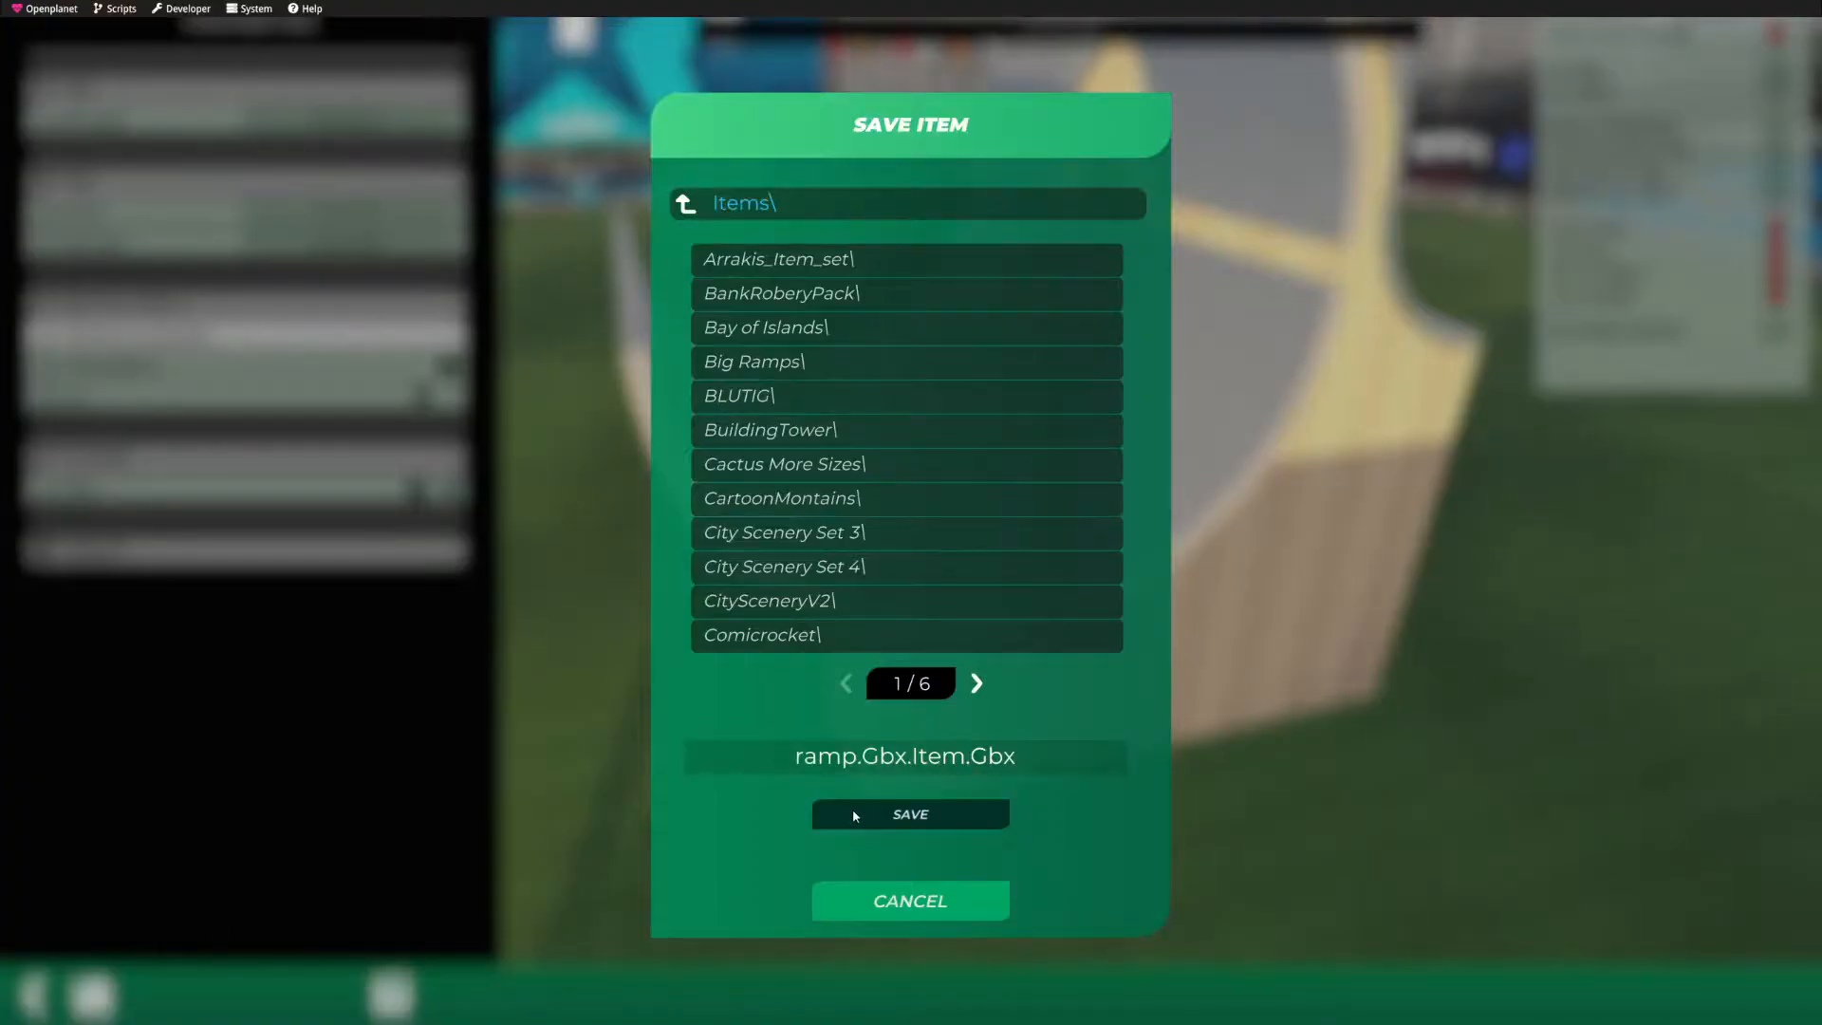
pyautogui.click(853, 814)
pyautogui.click(780, 524)
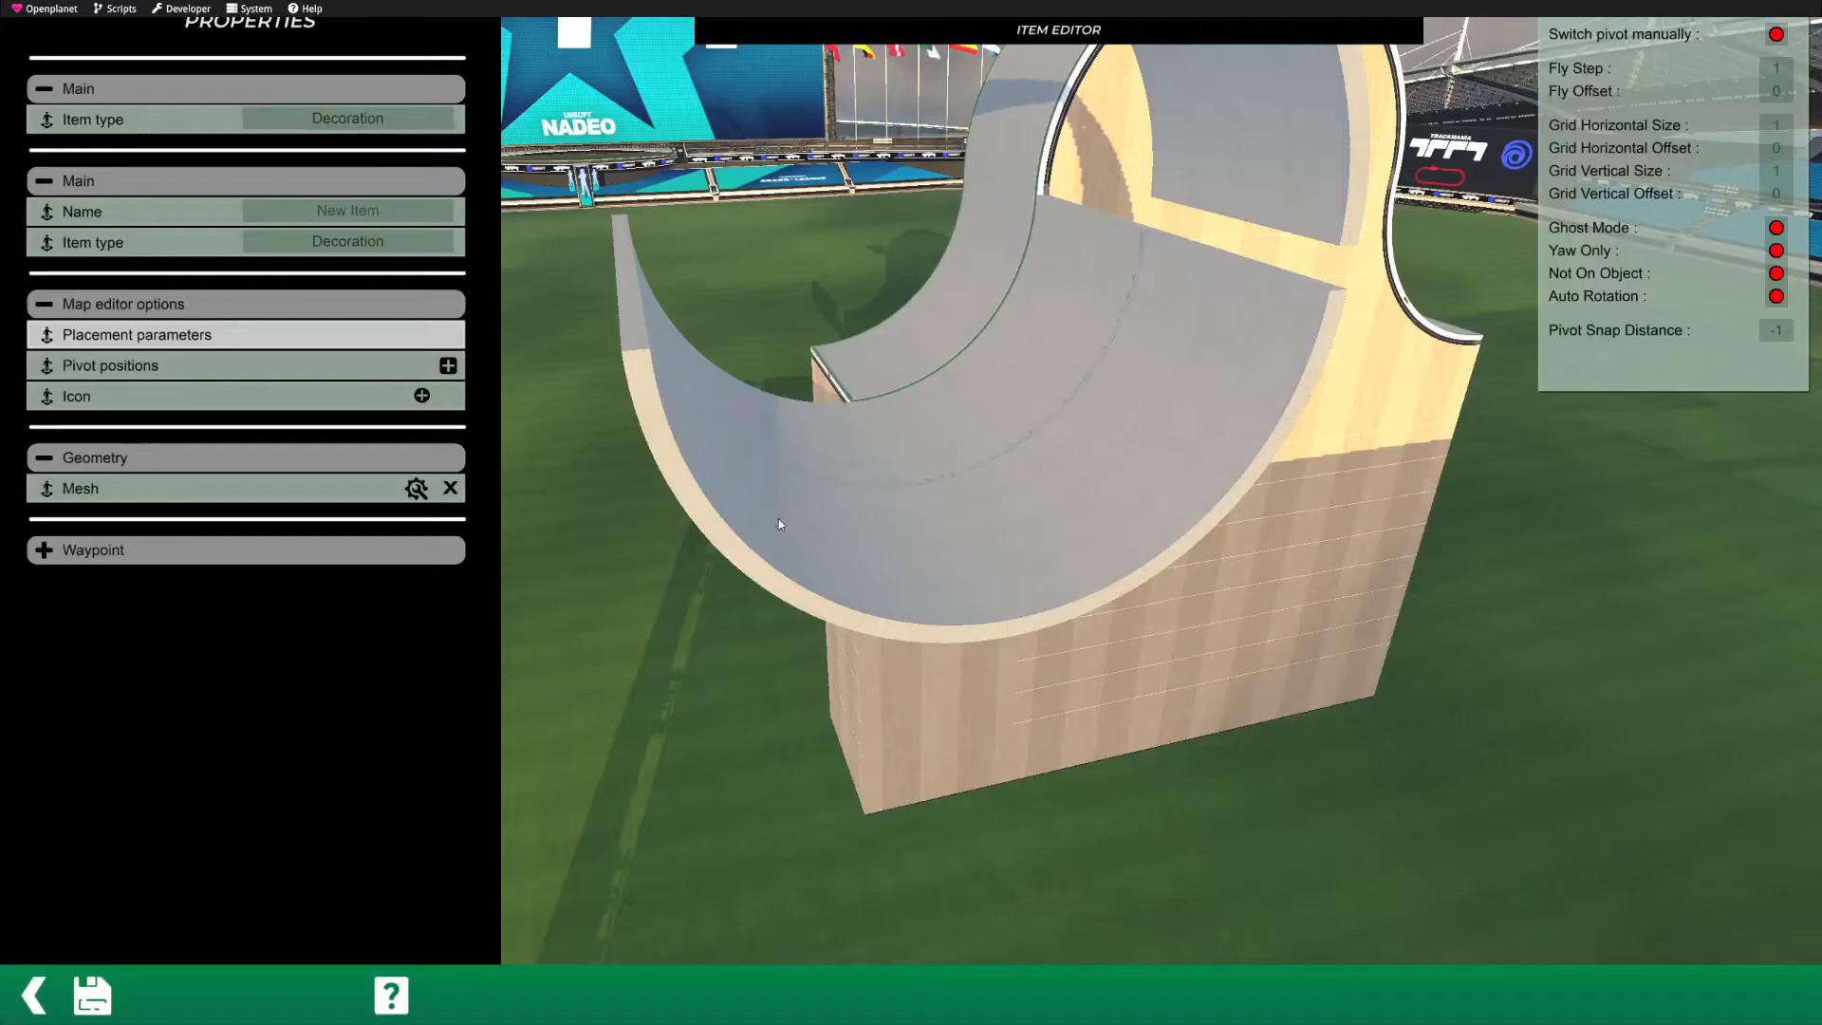
pyautogui.click(32, 993)
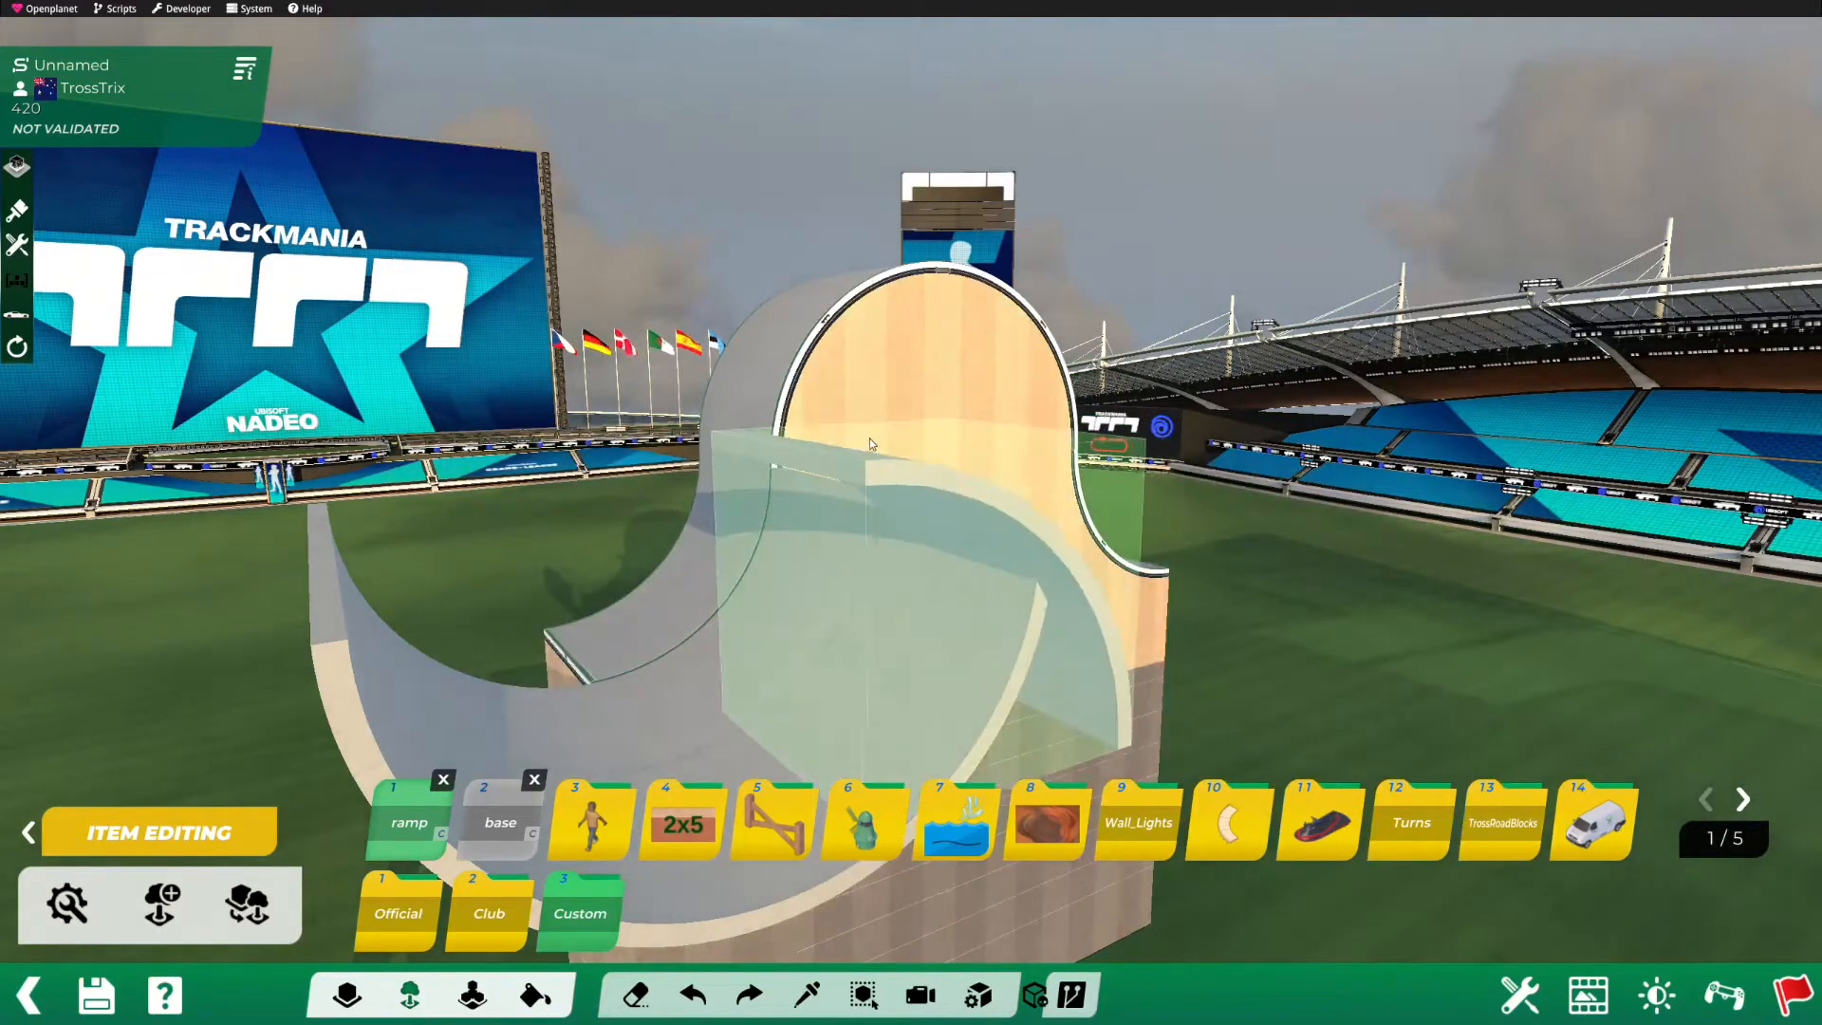
# Step: Place the overturned ramp on the half-pipe's upper edge beside the loop and inspect the joint from several angles
pyautogui.scroll(1, 865, 436)
pyautogui.keyDown('alt'); pyautogui.scroll(1, 845, 478); pyautogui.keyUp('alt')
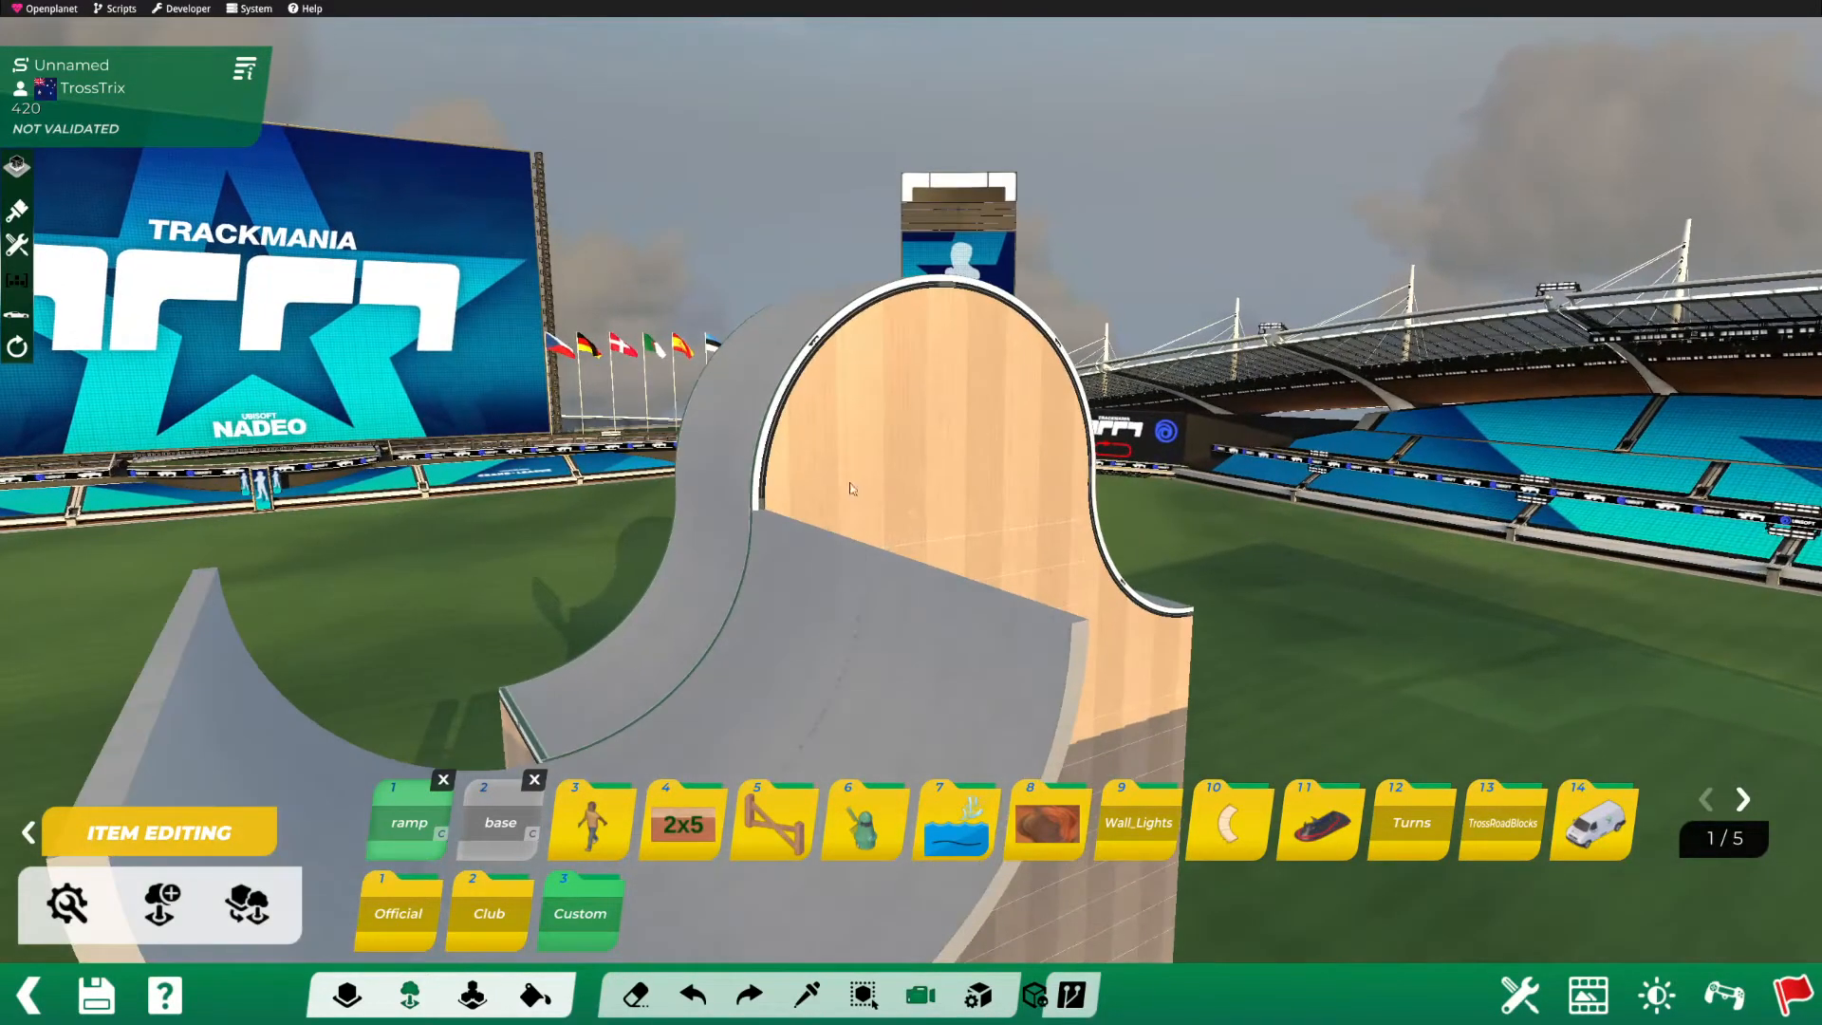
pyautogui.keyDown('alt'); pyautogui.moveTo(846, 480); pyautogui.dragTo(615, 528); pyautogui.keyUp('alt')
pyautogui.keyDown('alt'); pyautogui.moveTo(615, 528); pyautogui.dragTo(805, 482, button='right'); pyautogui.keyUp('alt')
pyautogui.scroll(1, 805, 482)
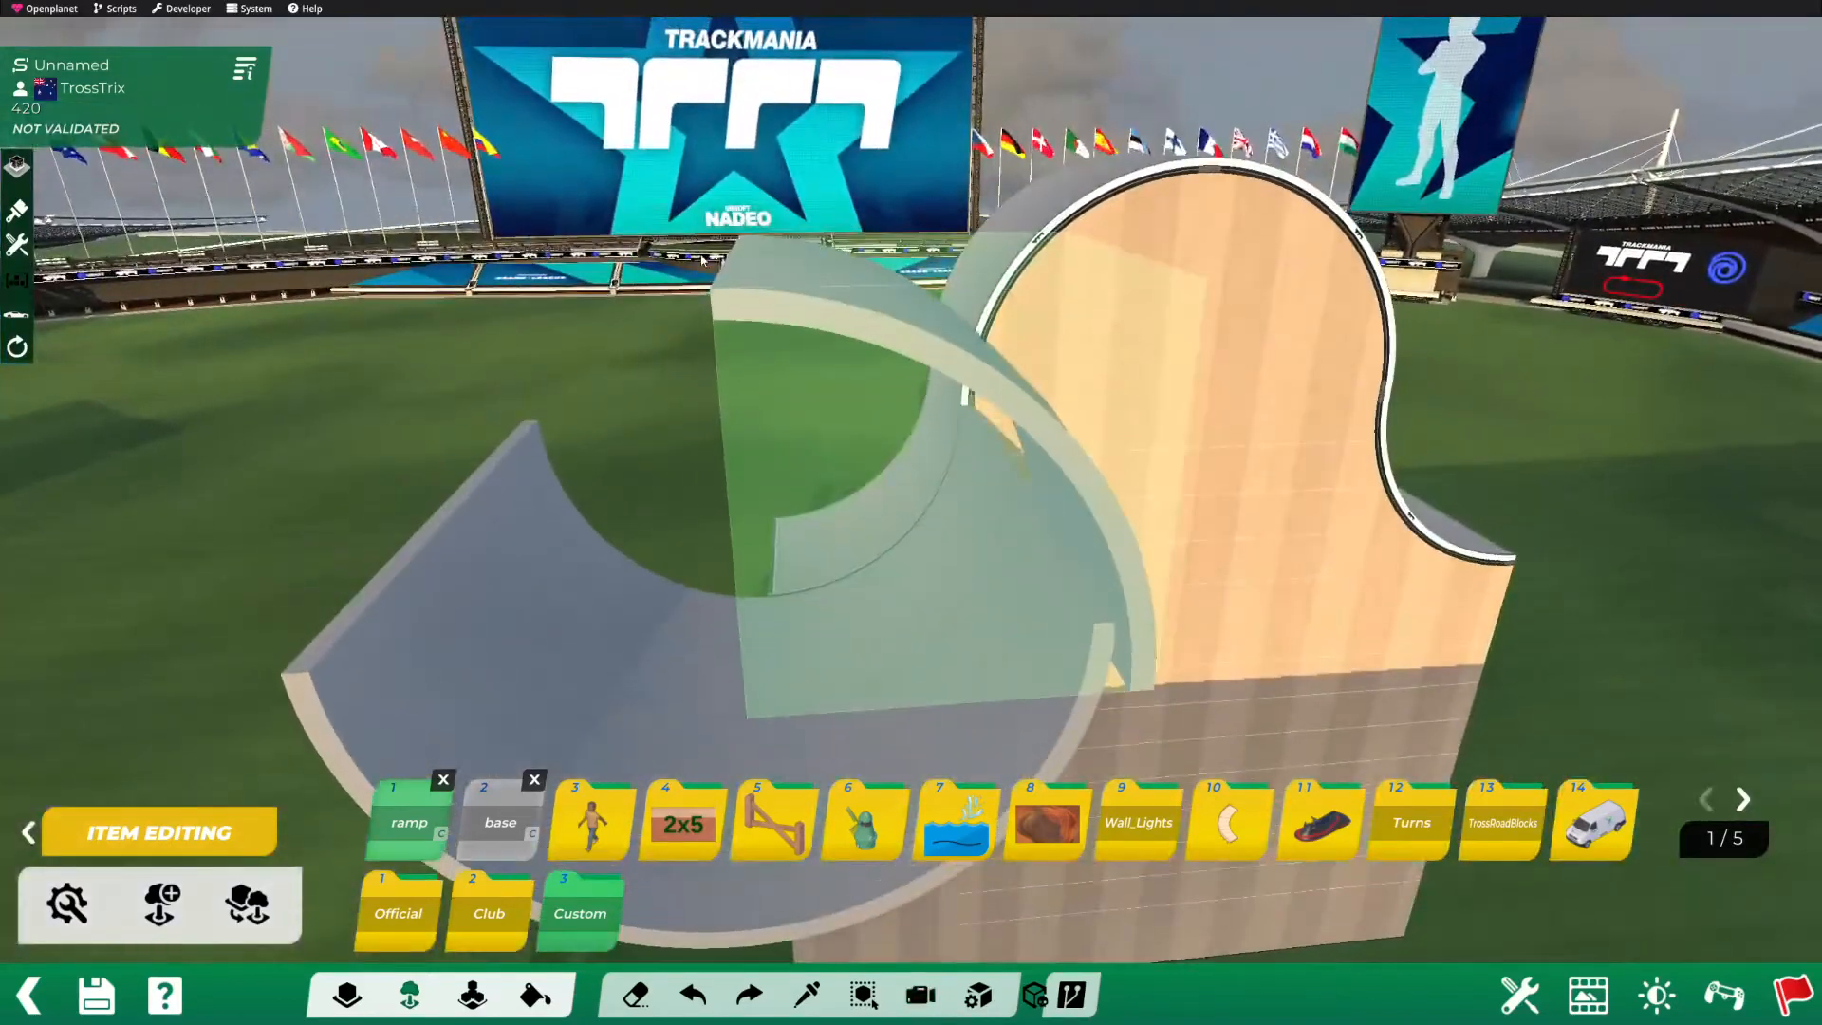
pyautogui.scroll(2, 702, 261)
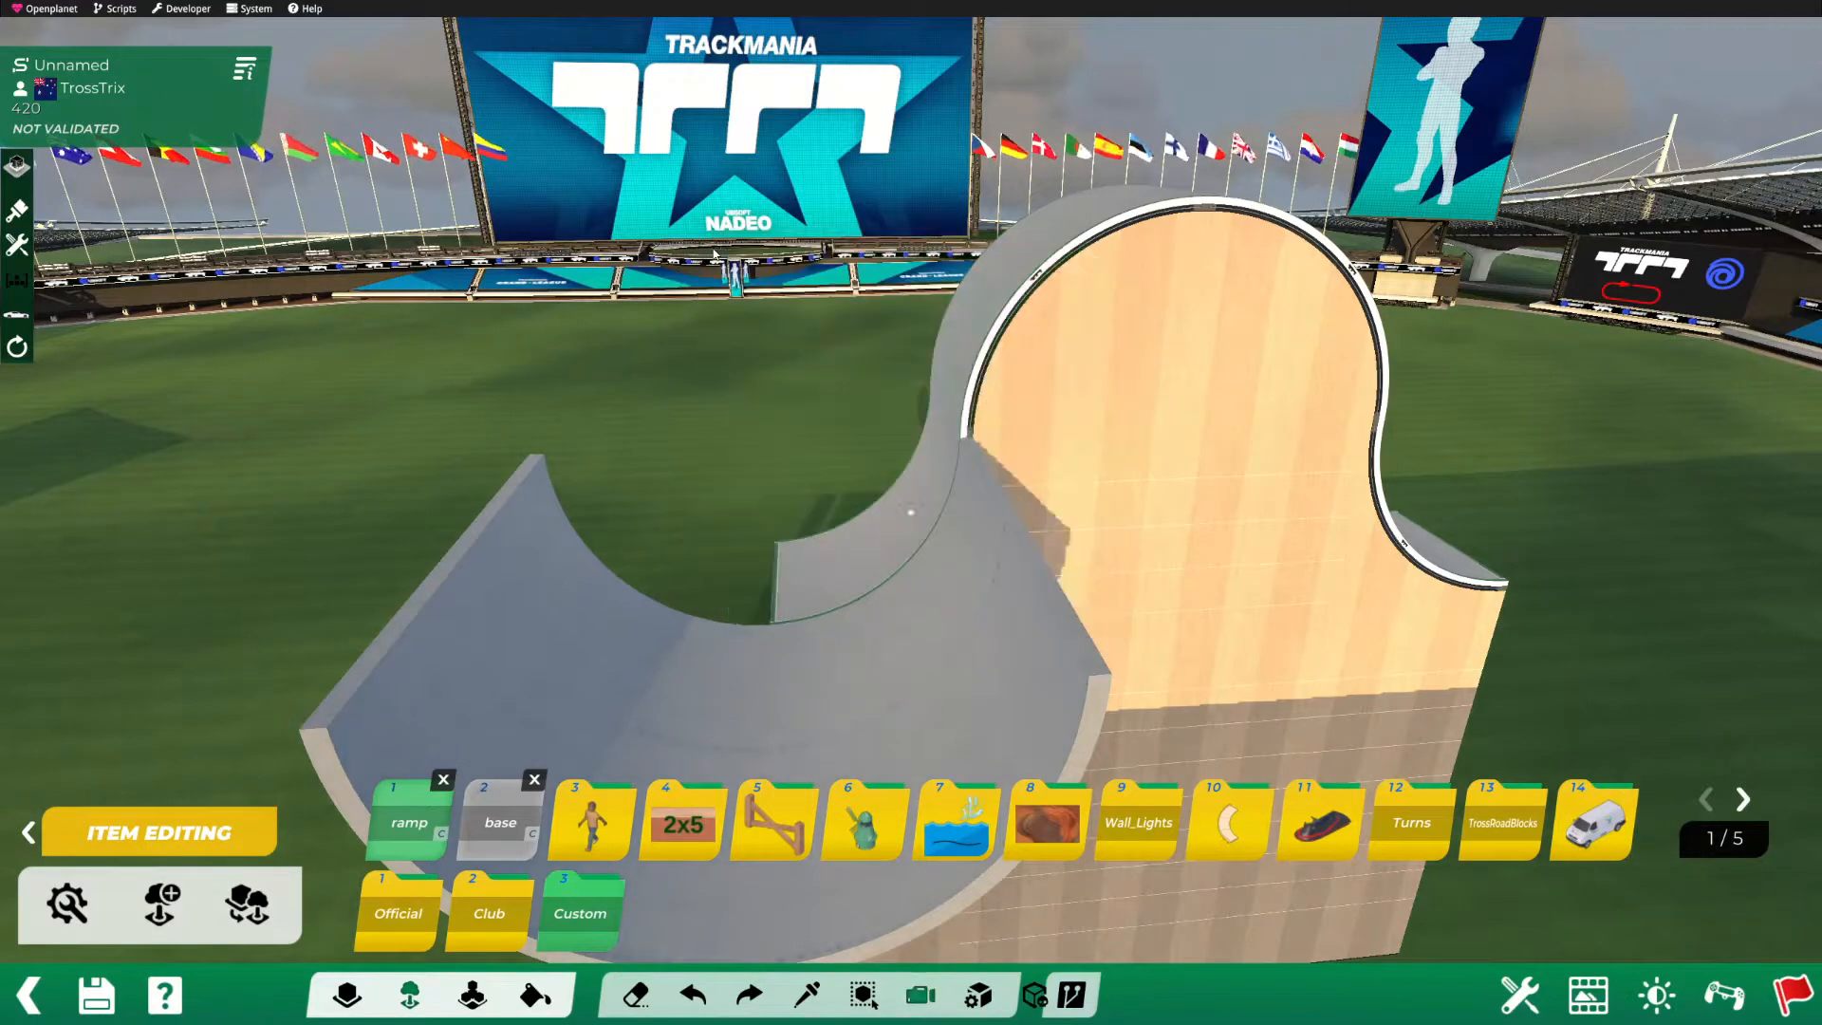
pyautogui.keyDown('alt'); pyautogui.moveTo(909, 511); pyautogui.dragTo(708, 508, button='right'); pyautogui.keyUp('alt')
pyautogui.keyDown('alt'); pyautogui.moveTo(707, 508); pyautogui.dragTo(859, 447); pyautogui.keyUp('alt')
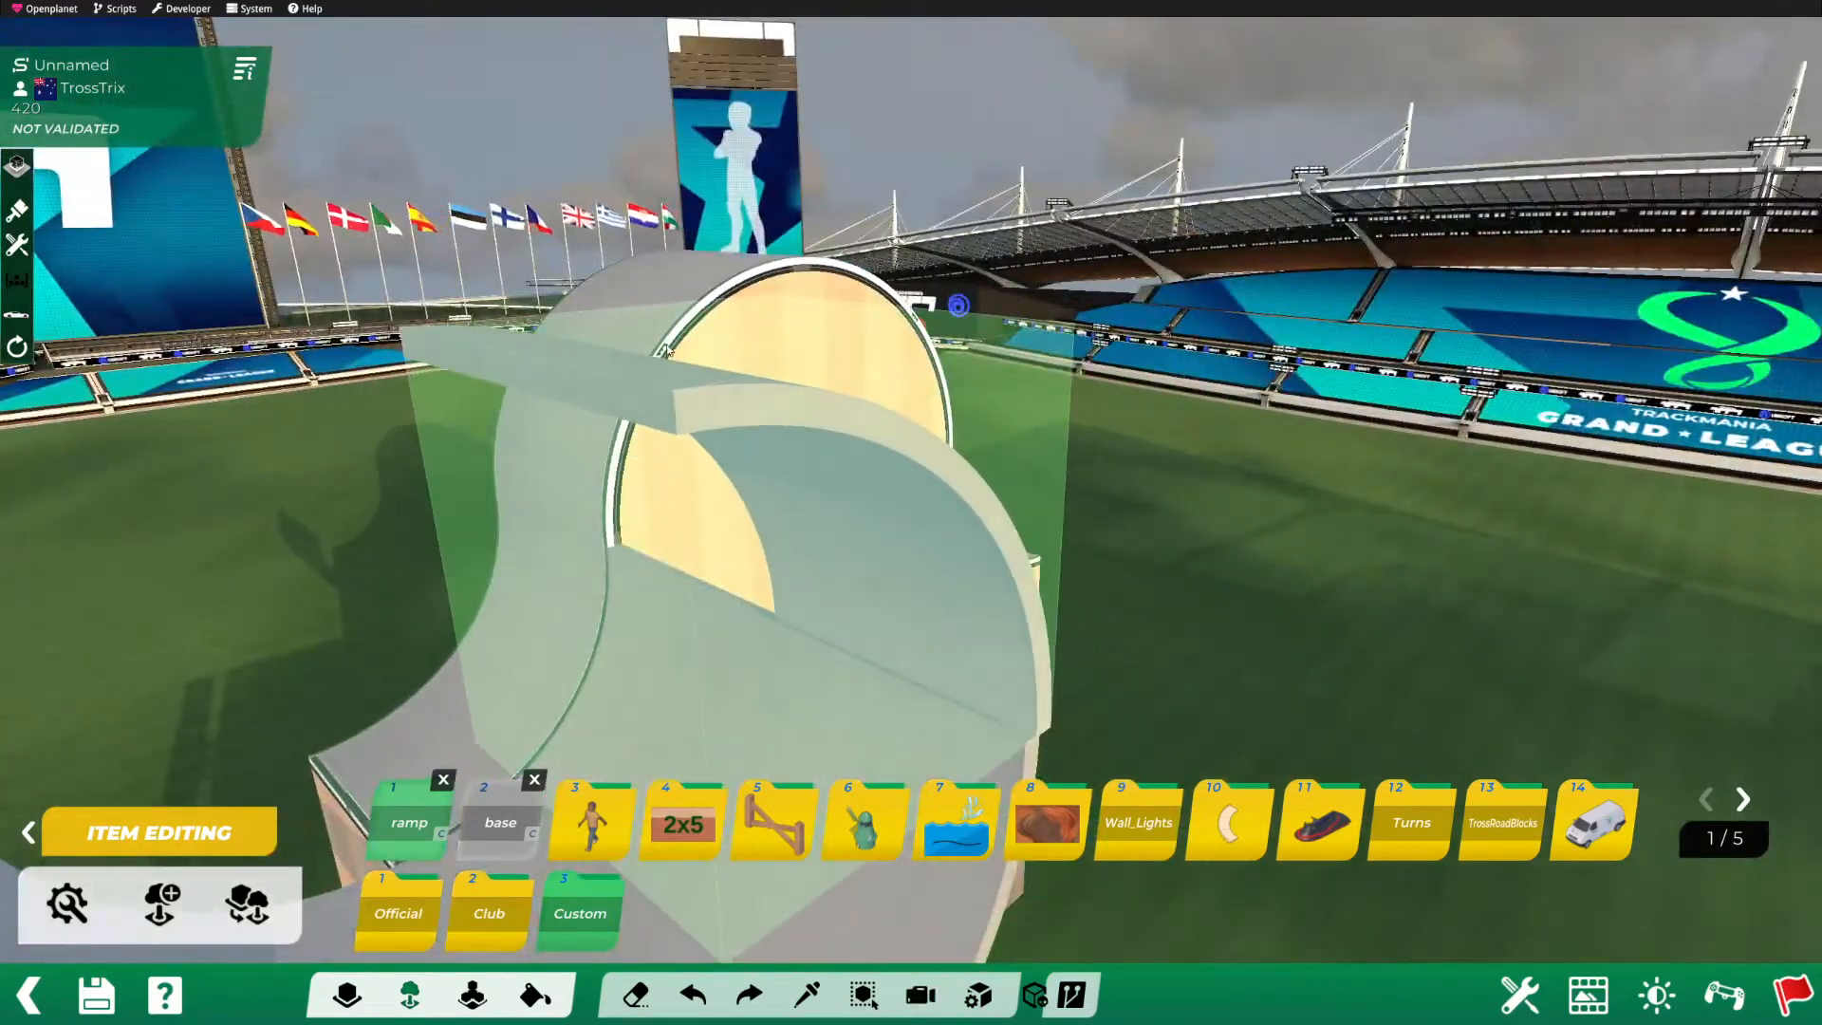
pyautogui.click(655, 349)
pyautogui.keyDown('alt'); pyautogui.moveTo(655, 350); pyautogui.dragTo(723, 427, button='right'); pyautogui.keyUp('alt')
pyautogui.keyDown('alt'); pyautogui.moveTo(723, 427); pyautogui.dragTo(1118, 432); pyautogui.keyUp('alt')
pyautogui.keyDown('alt'); pyautogui.moveTo(1118, 433); pyautogui.dragTo(1204, 453, button='right'); pyautogui.keyUp('alt')
pyautogui.keyDown('alt'); pyautogui.moveTo(1203, 453); pyautogui.dragTo(918, 435); pyautogui.keyUp('alt')
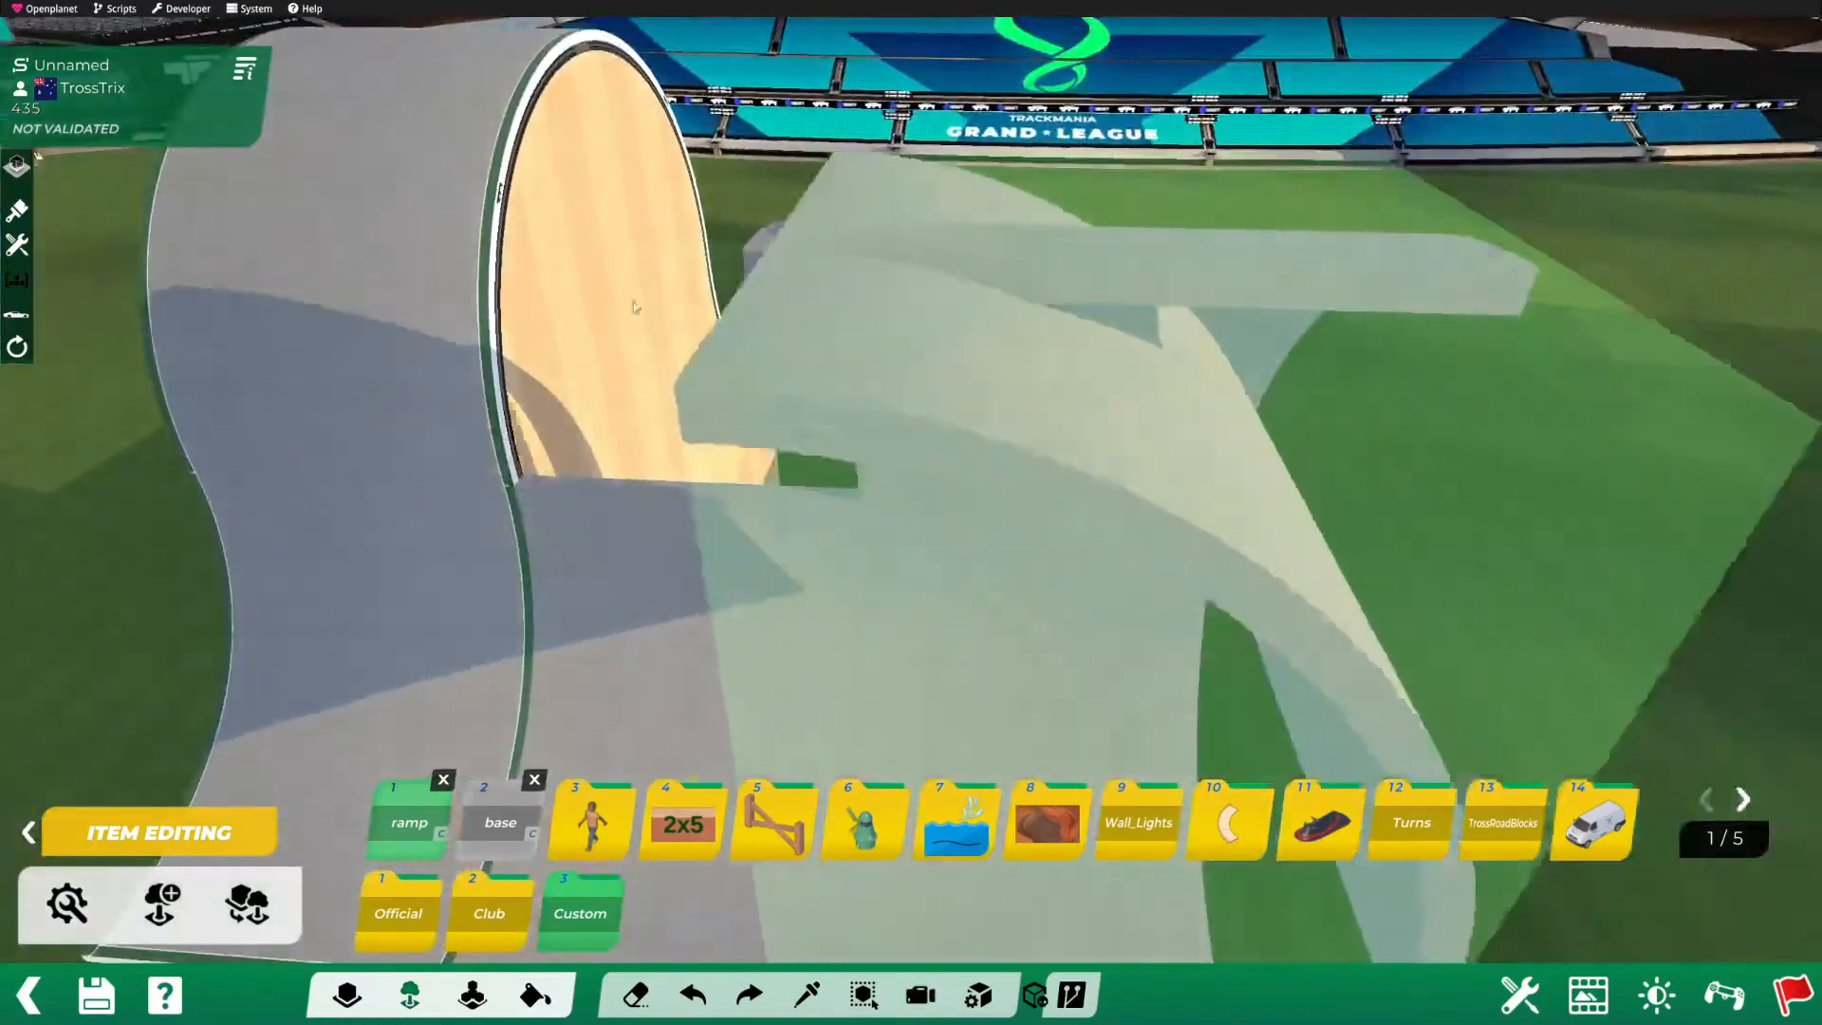
# Step: Place an overturned ramp copy on the end of the half-pipe beside the loop
pyautogui.click(729, 202)
pyautogui.keyDown('alt'); pyautogui.moveTo(733, 201); pyautogui.dragTo(888, 314); pyautogui.keyUp('alt')
pyautogui.keyDown('alt'); pyautogui.moveTo(887, 313); pyautogui.dragTo(705, 298, button='right'); pyautogui.keyUp('alt')
pyautogui.keyDown('alt'); pyautogui.moveTo(705, 297); pyautogui.dragTo(845, 379); pyautogui.keyUp('alt')
pyautogui.keyDown('alt'); pyautogui.moveTo(844, 380); pyautogui.dragTo(2, 379, button='right'); pyautogui.keyUp('alt')
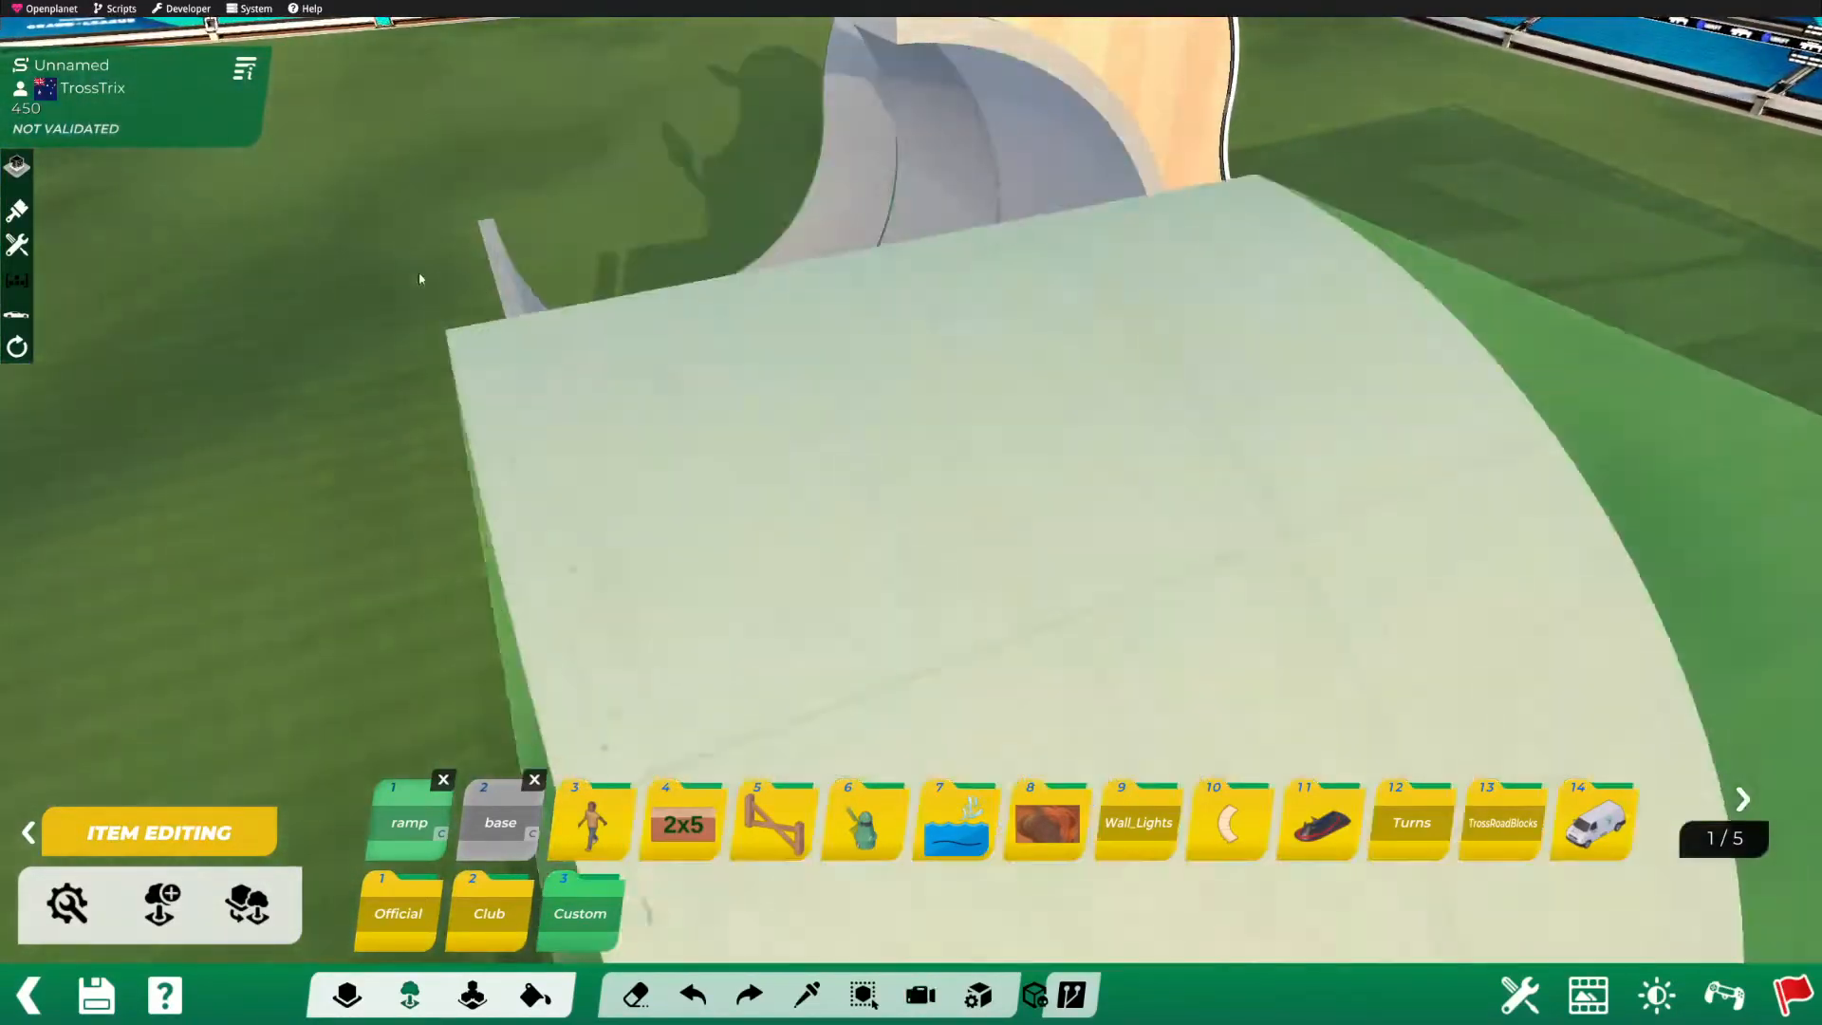
# Step: Rotate the ramp copy and place it over the remaining gap in the curve's upper quarter to close the circle
pyautogui.rightClick(475, 223)
pyautogui.rightClick(627, 61)
pyautogui.rightClick(665, 60)
pyautogui.rightClick(685, 61)
pyautogui.rightClick(693, 57)
pyautogui.rightClick(710, 32)
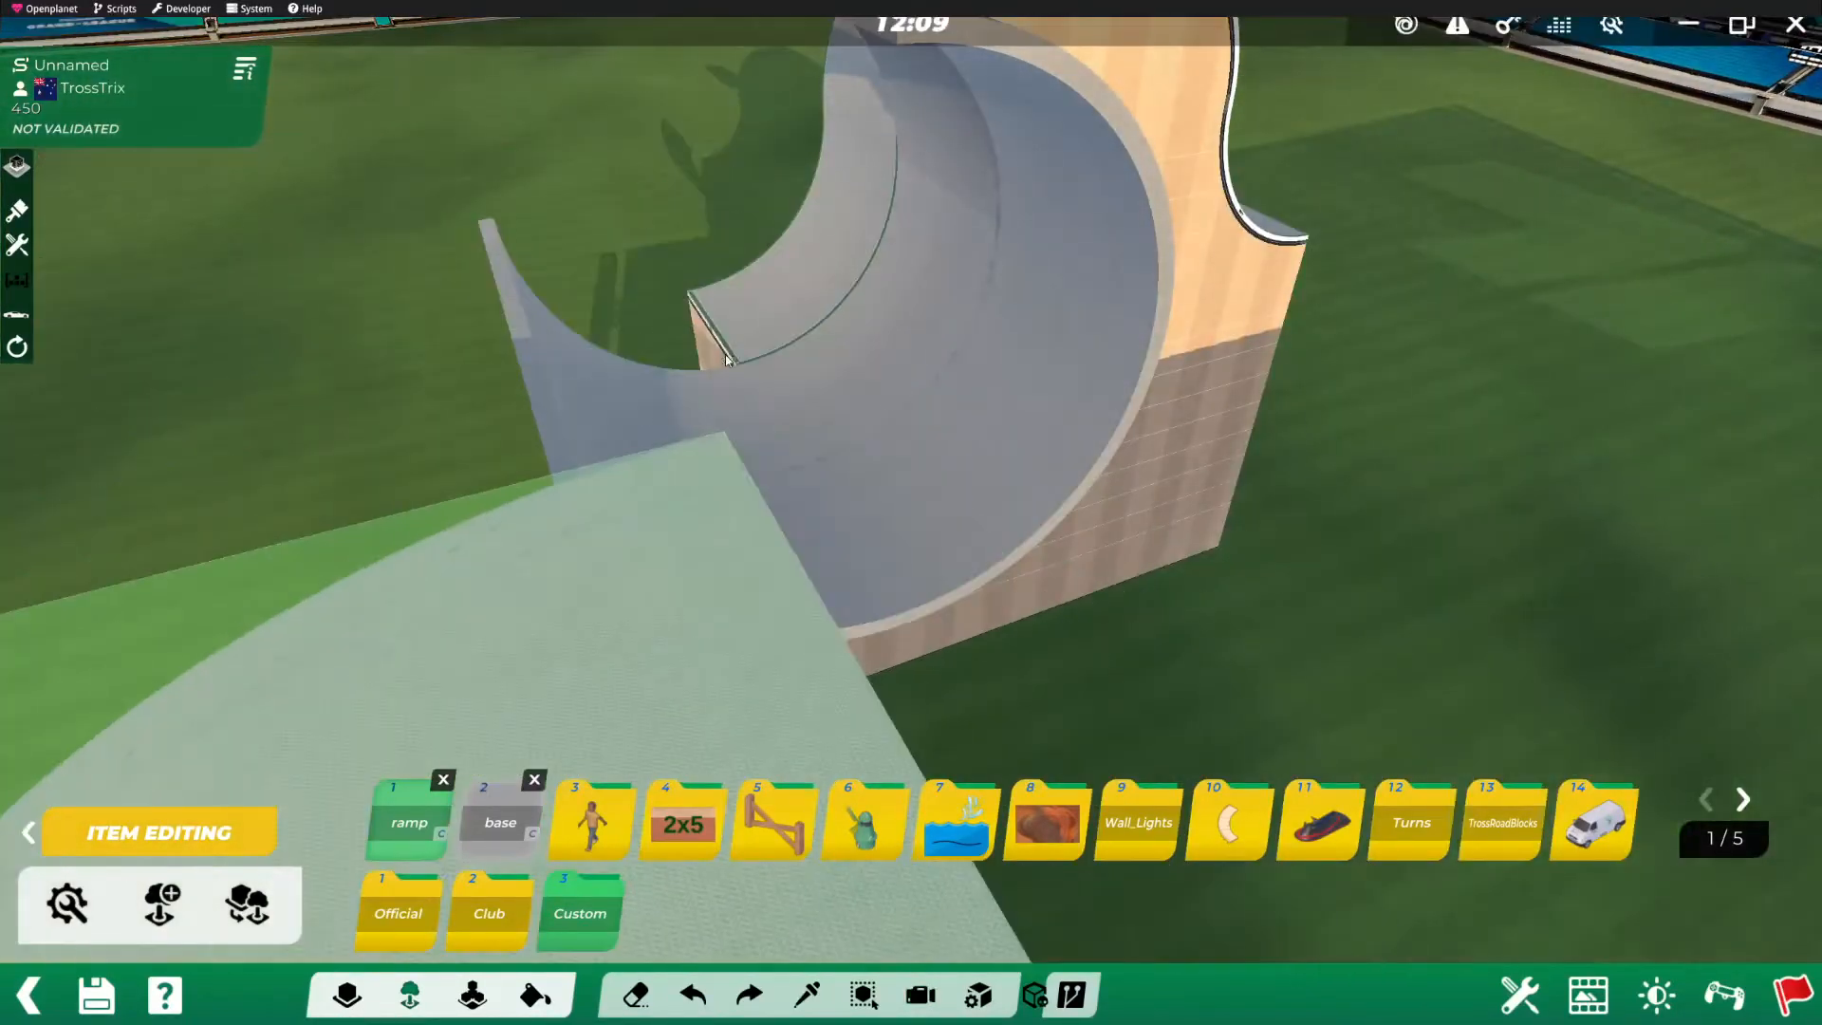
pyautogui.keyDown('alt'); pyautogui.moveTo(708, 29); pyautogui.dragTo(932, 635); pyautogui.keyUp('alt')
pyautogui.keyDown('alt'); pyautogui.moveTo(932, 635); pyautogui.dragTo(855, 209, button='right'); pyautogui.keyUp('alt')
pyautogui.keyDown('alt'); pyautogui.moveTo(855, 209); pyautogui.dragTo(610, 345); pyautogui.keyUp('alt')
pyautogui.keyDown('alt'); pyautogui.moveTo(610, 346); pyautogui.dragTo(806, 517, button='right'); pyautogui.keyUp('alt')
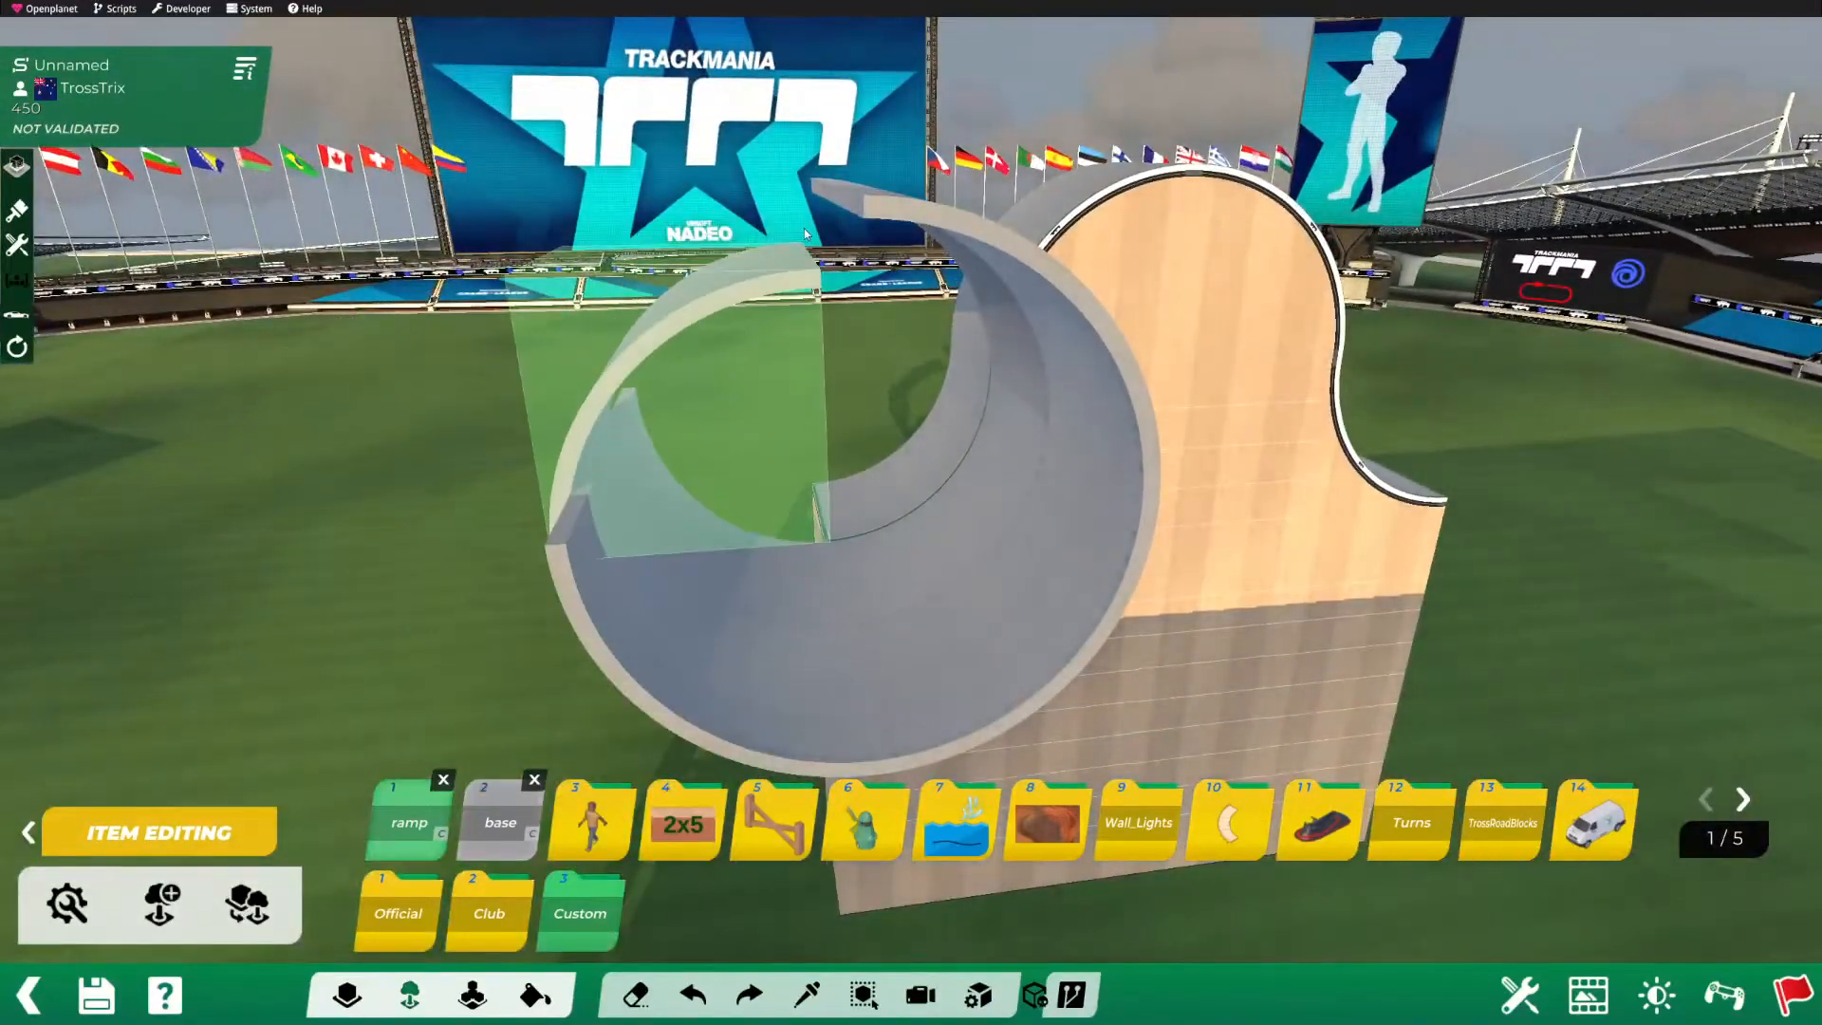
pyautogui.scroll(4, 817, 243)
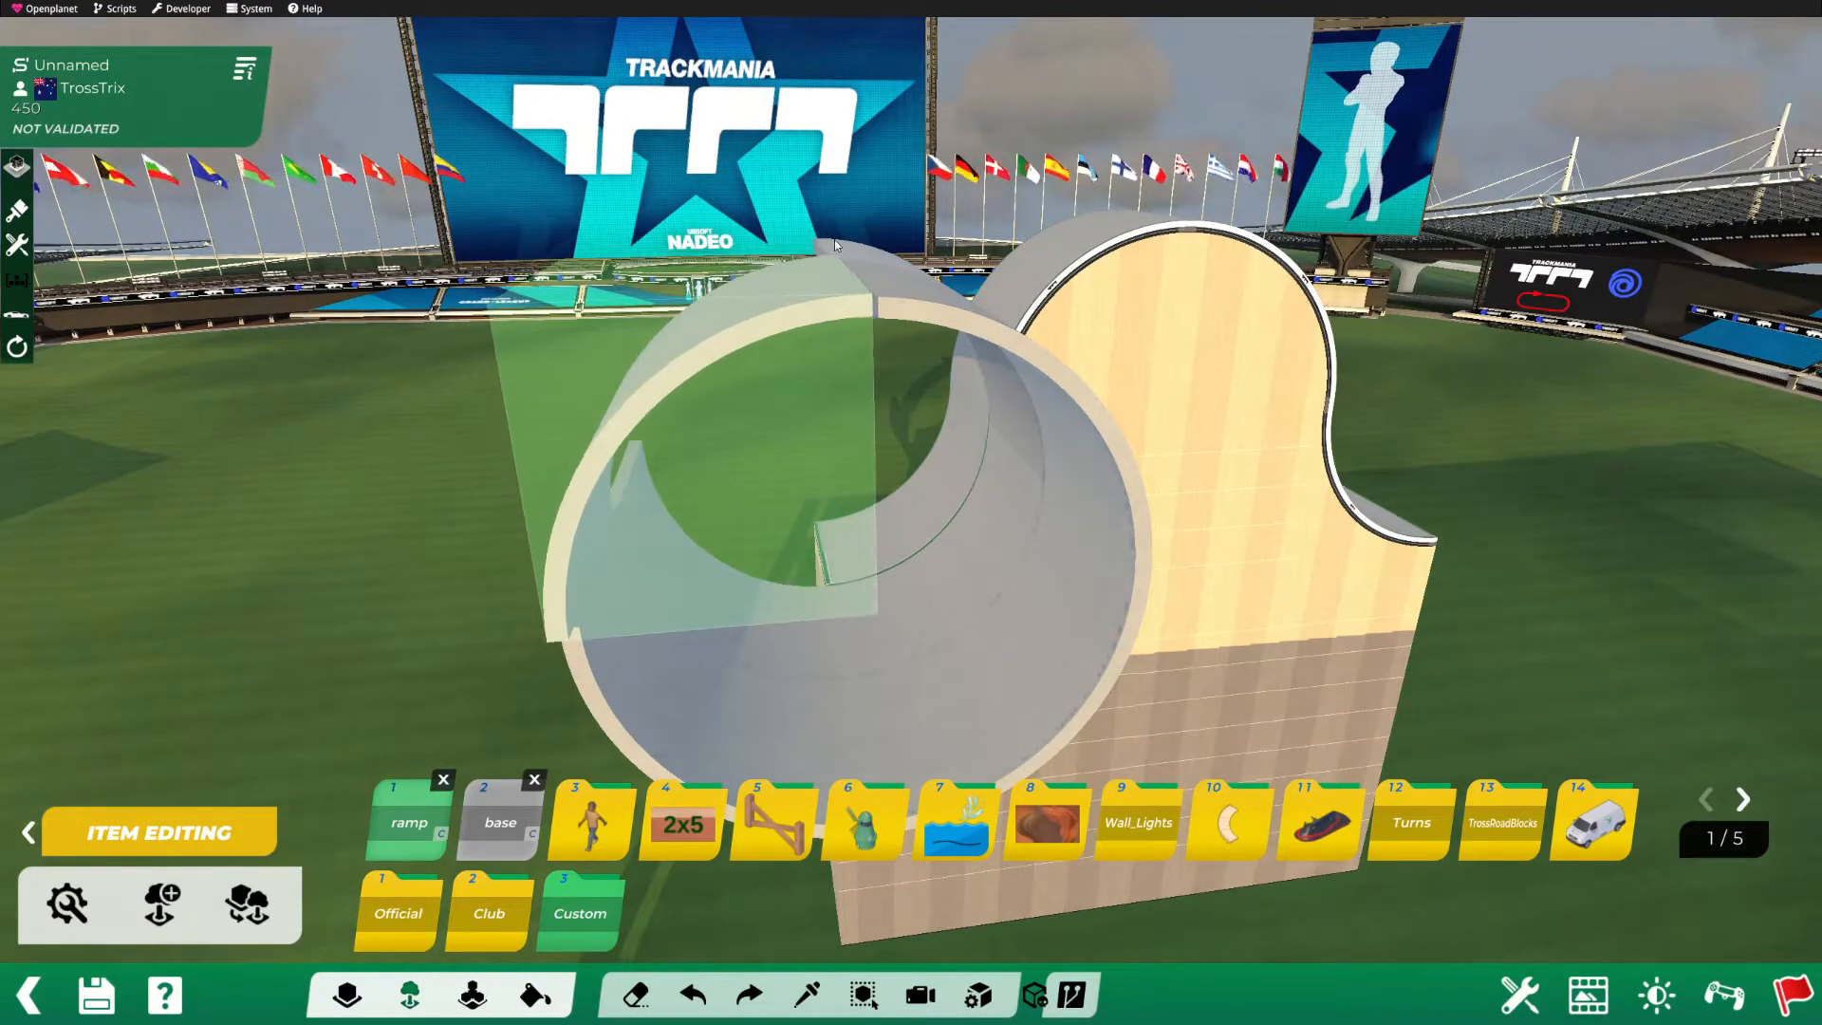
pyautogui.click(829, 240)
pyautogui.keyDown('alt'); pyautogui.moveTo(784, 242); pyautogui.dragTo(676, 193, button='right'); pyautogui.keyUp('alt')
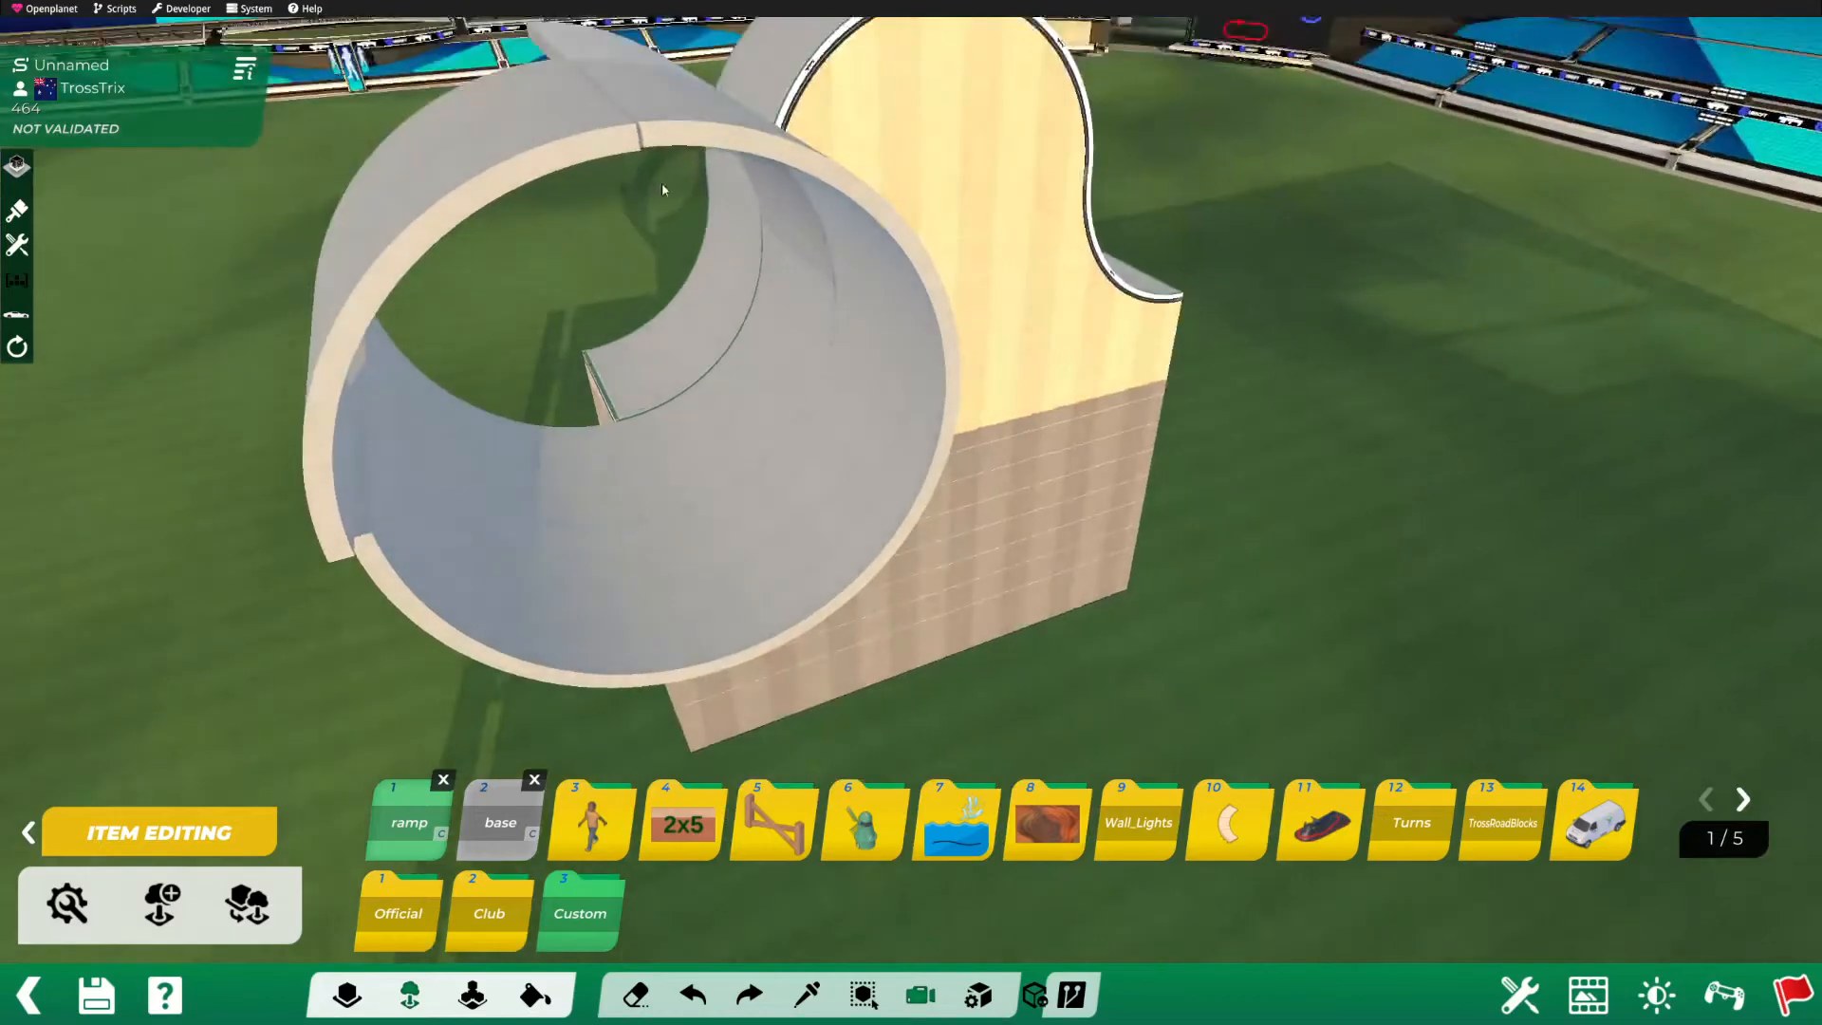
# Step: Undo the misaligned closing ramp and place it again against the neighbouring piece's upper edge
pyautogui.scroll(3, 925, 472)
pyautogui.keyDown('alt'); pyautogui.moveTo(925, 472); pyautogui.dragTo(666, 446, button='right'); pyautogui.keyUp('alt')
pyautogui.hotkey('ctrl', 'z')
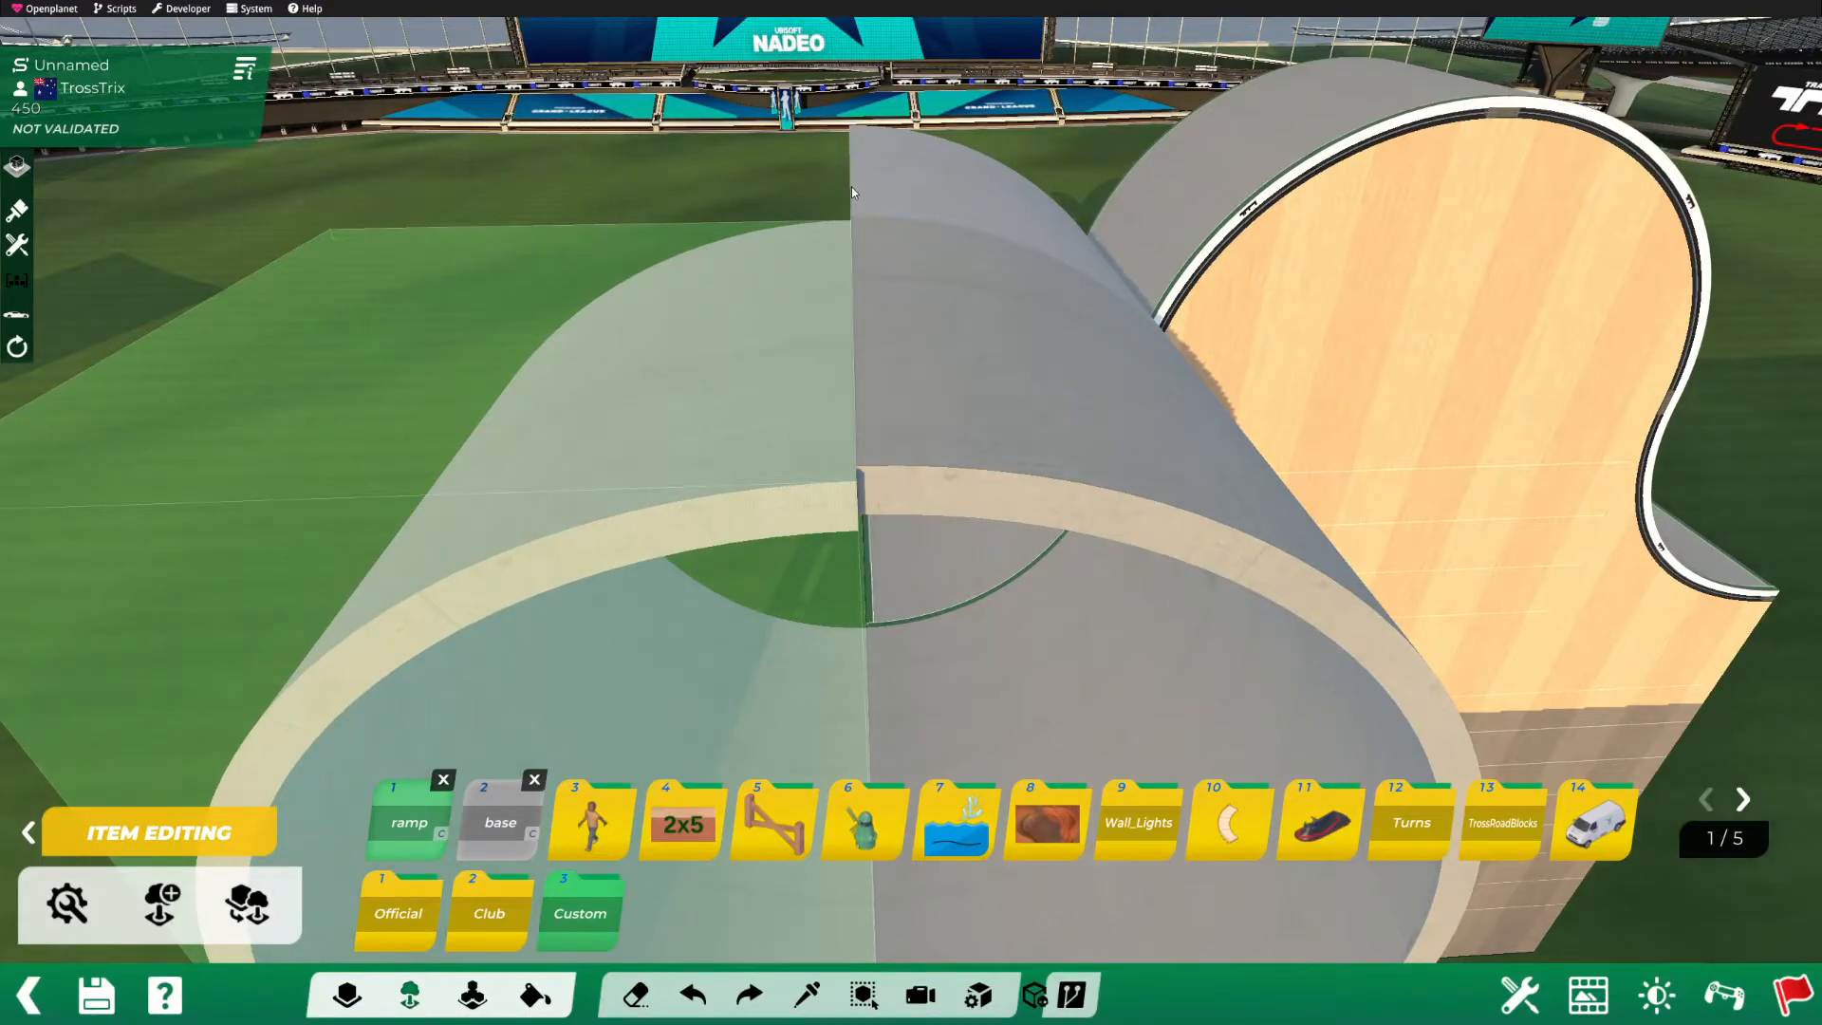
pyautogui.click(851, 186)
pyautogui.keyDown('alt'); pyautogui.moveTo(852, 185); pyautogui.dragTo(379, 399, button='right'); pyautogui.keyUp('alt')
pyautogui.moveTo(822, 437); pyautogui.dragTo(1187, 465, button='right')
# Step: Undo the rotated ramp copies until only the first ramp piece remains beside the loop
pyautogui.hotkey('ctrl', 'z')
pyautogui.hotkey('ctrl', 'z')
pyautogui.hotkey('ctrl', 'z')
pyautogui.hotkey('ctrl', 'z')
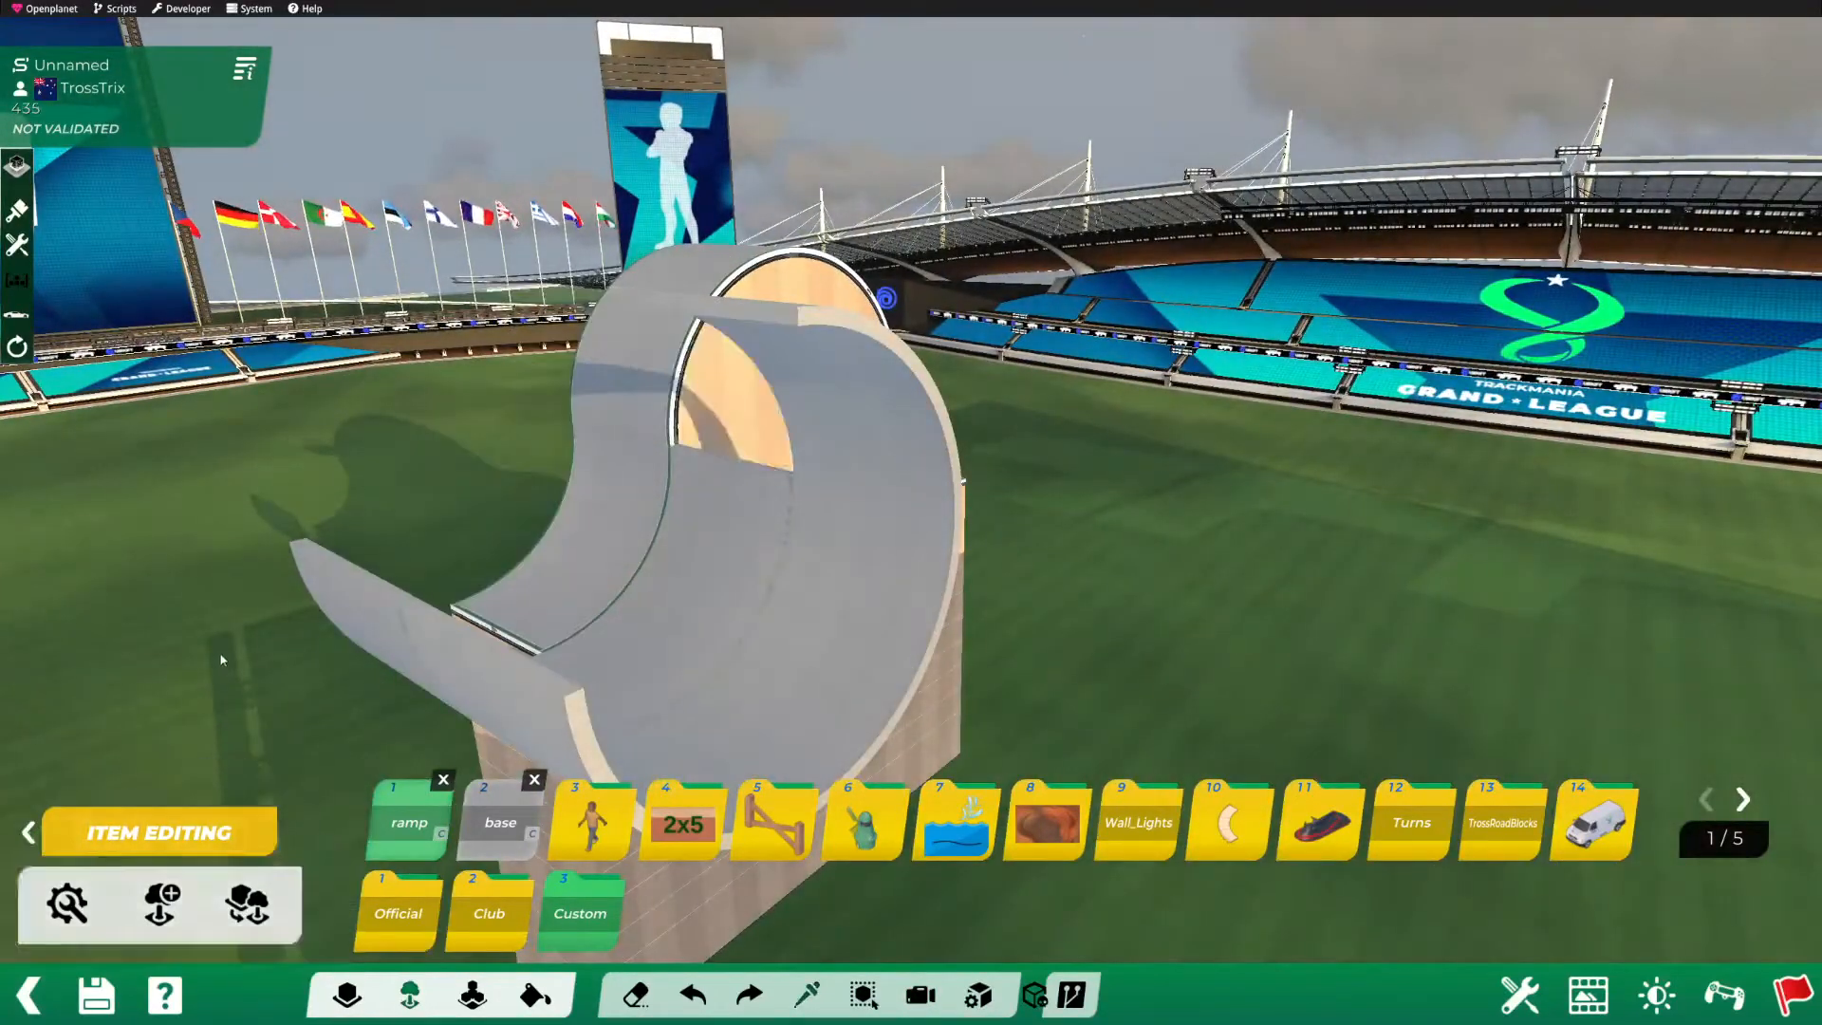
pyautogui.moveTo(212, 627); pyautogui.dragTo(848, 497, button='right')
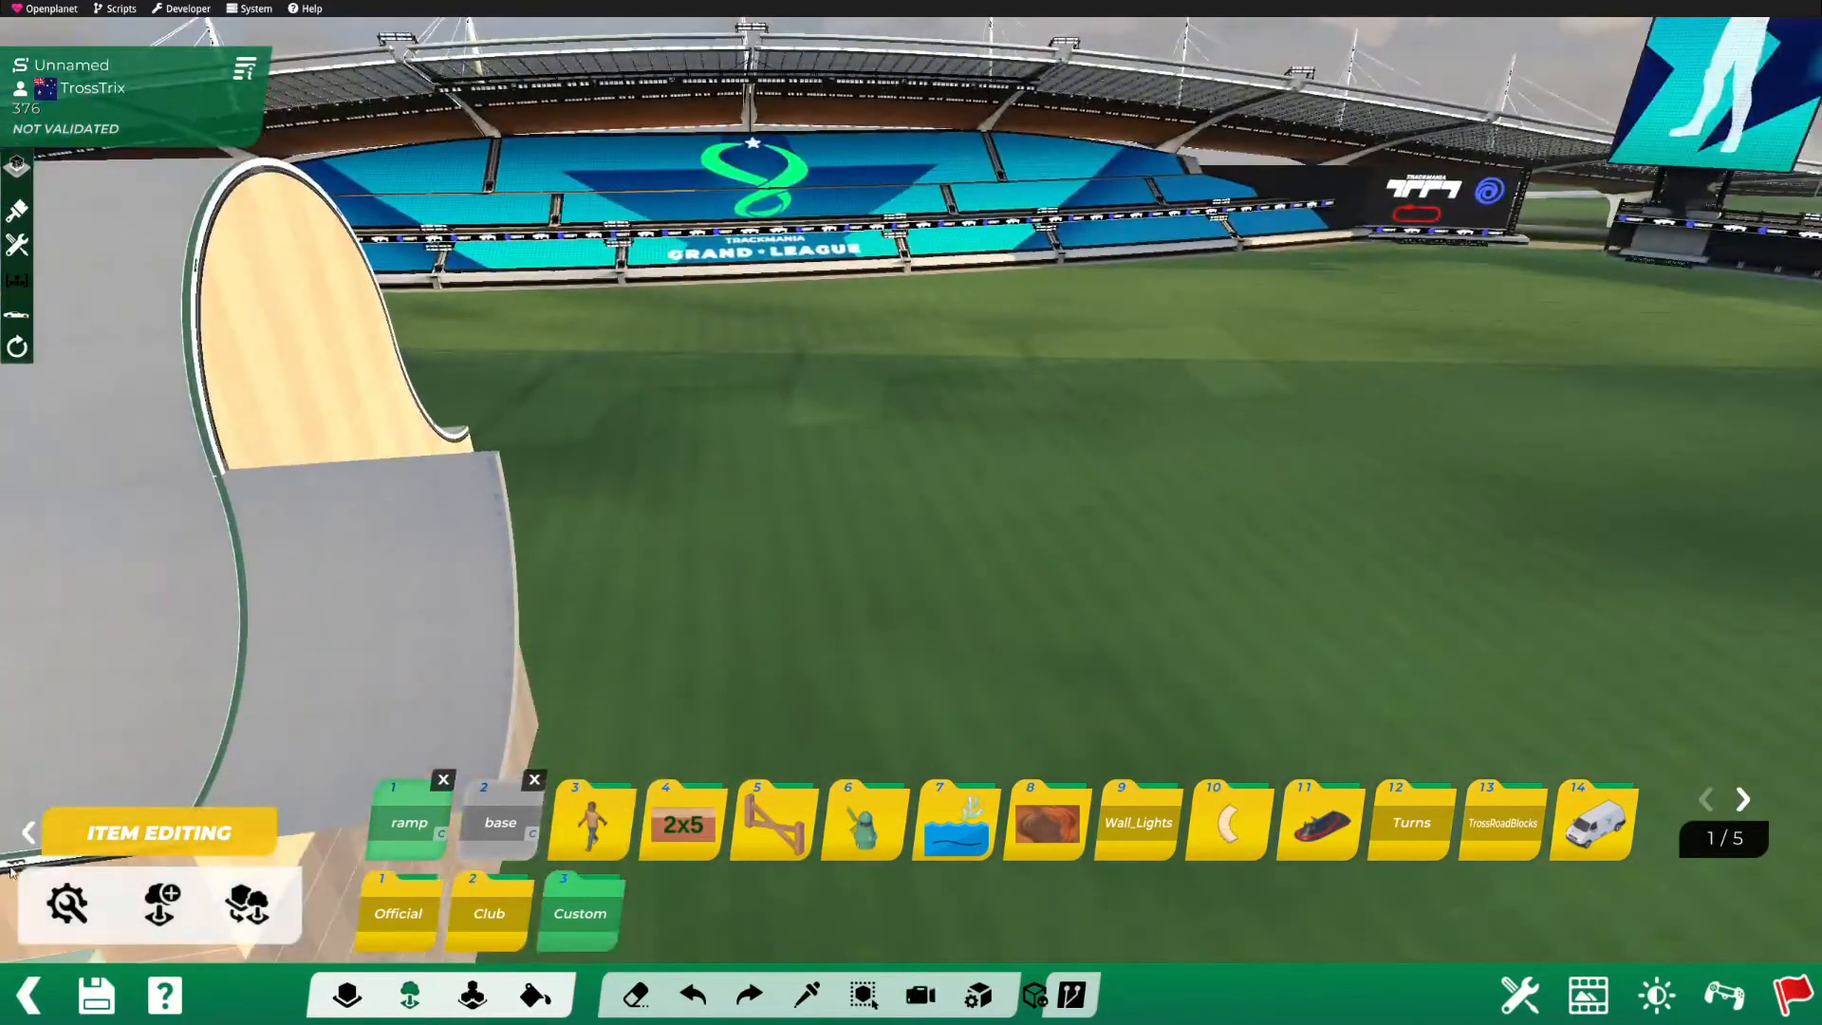
# Step: Open the ramp piece beside the loop in the item editor and start editing its mesh
pyautogui.click(48, 904)
pyautogui.click(377, 624)
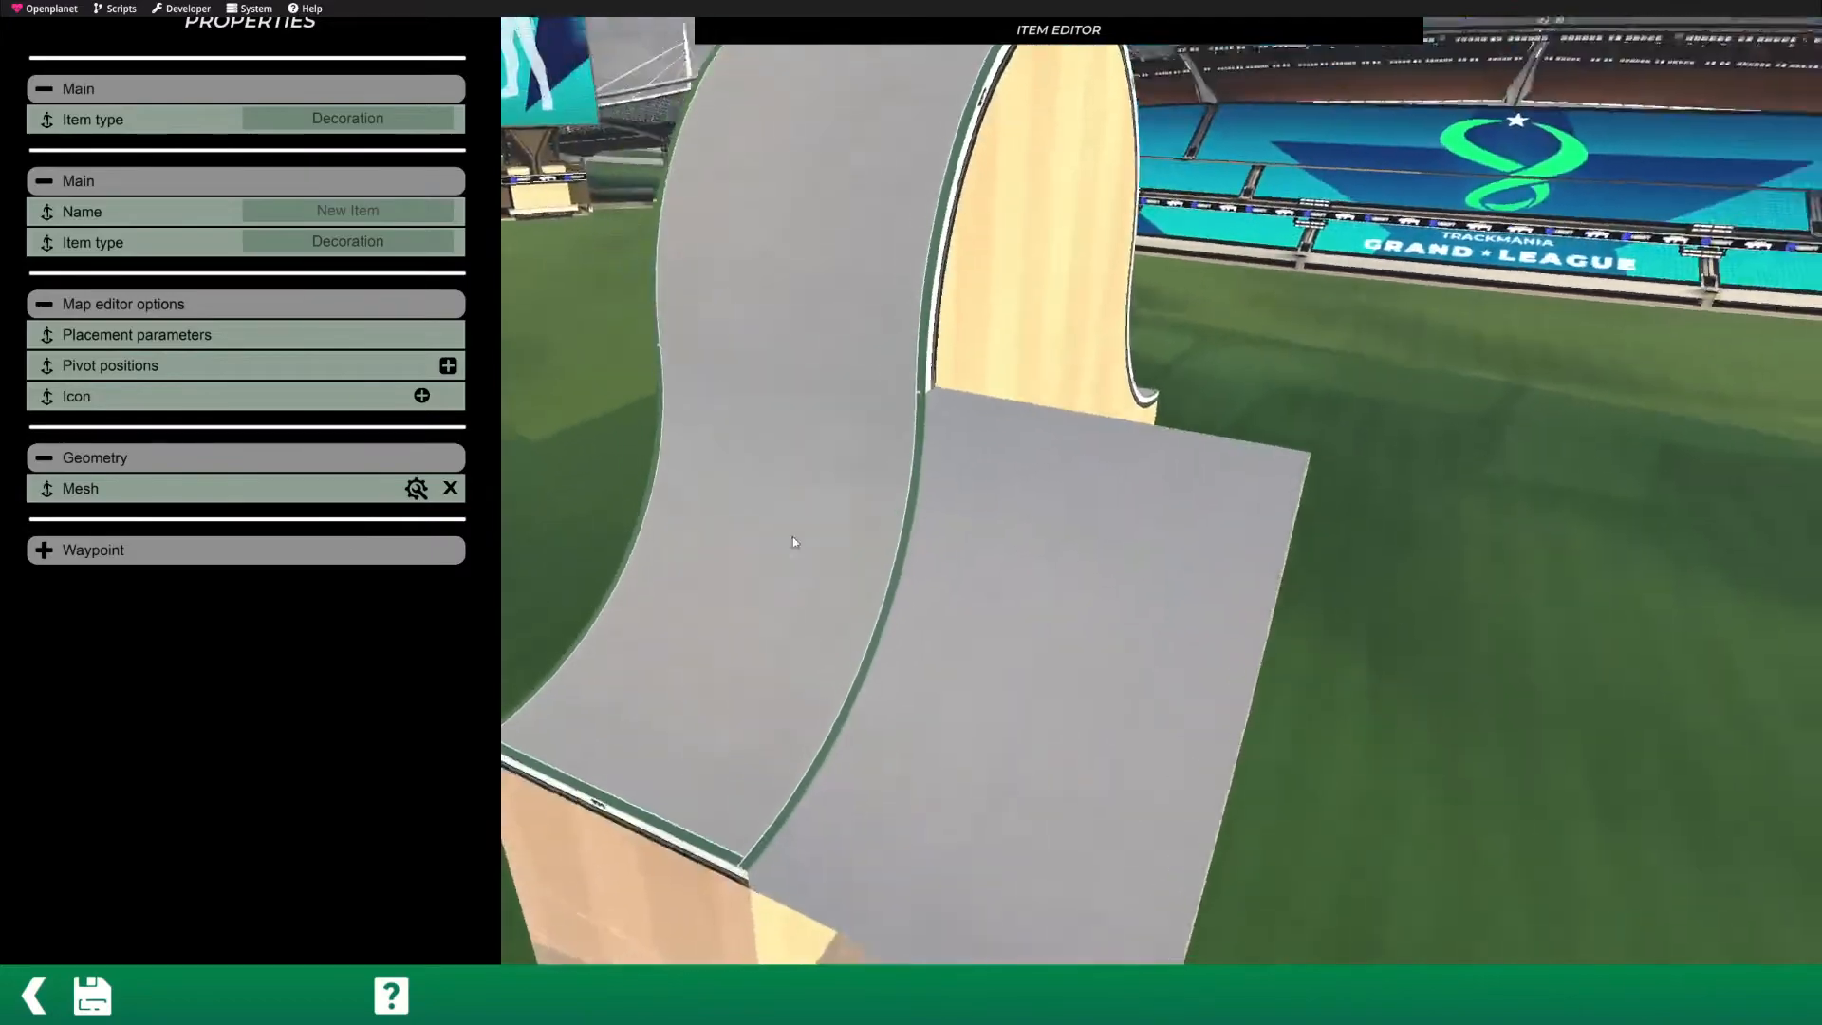
pyautogui.moveTo(794, 540); pyautogui.dragTo(695, 533, button='right')
pyautogui.click(415, 488)
pyautogui.moveTo(549, 461); pyautogui.dragTo(987, 646, button='right')
pyautogui.click(1063, 430)
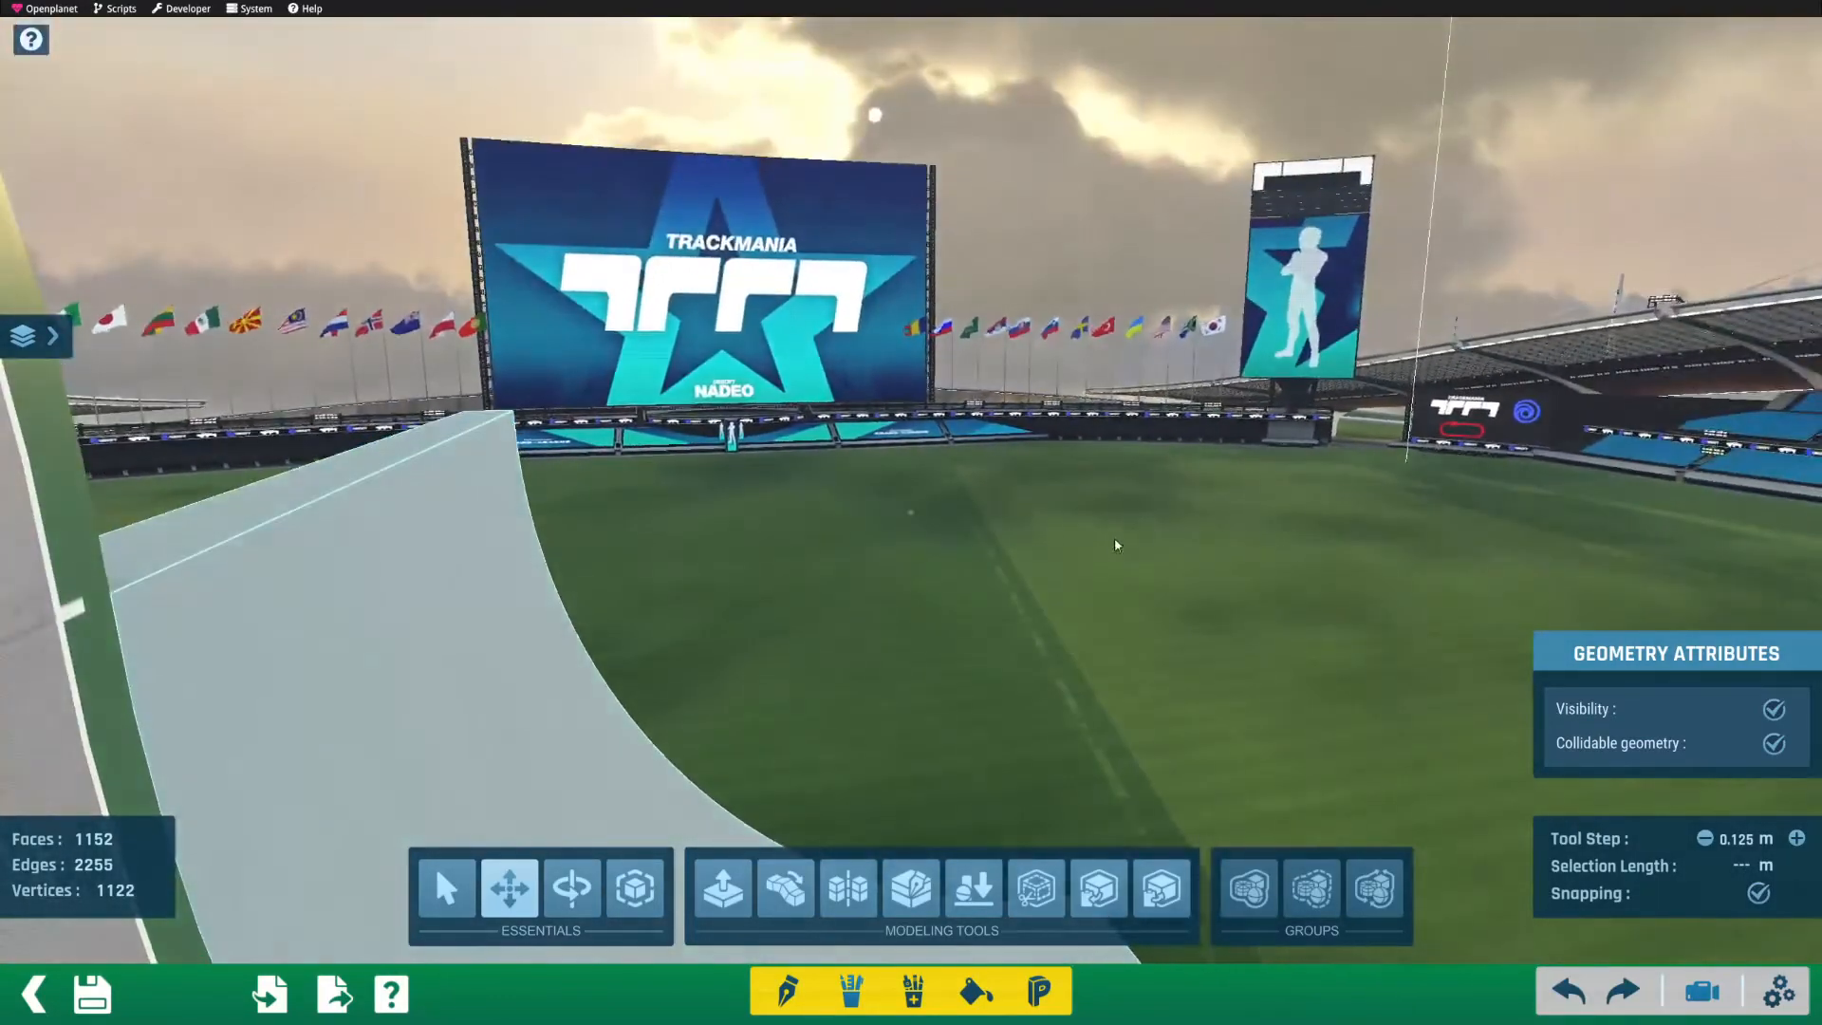
# Step: Try the Deformation tool on the ramp mesh with a 32 m tool step, turning its end plane to extend a bent segment
pyautogui.click(786, 888)
pyautogui.moveTo(1063, 492); pyautogui.dragTo(769, 642, button='right')
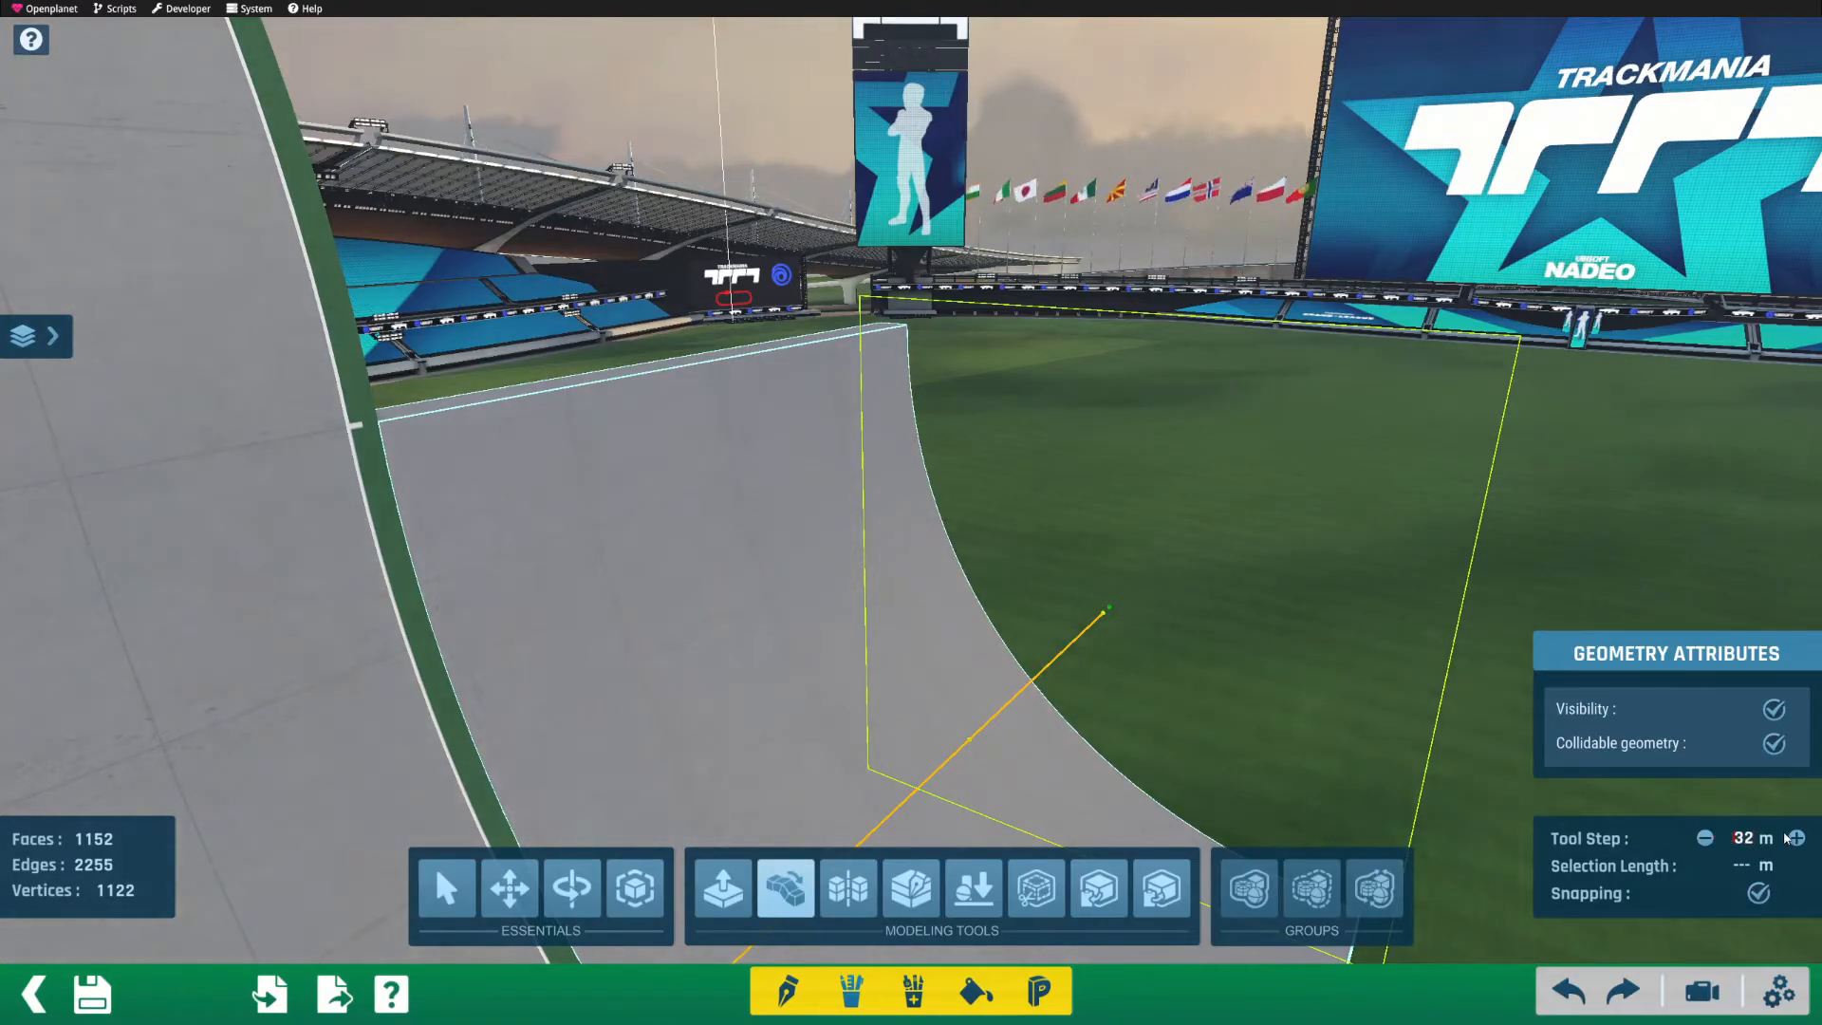
pyautogui.moveTo(1501, 359); pyautogui.dragTo(841, 514, button='right')
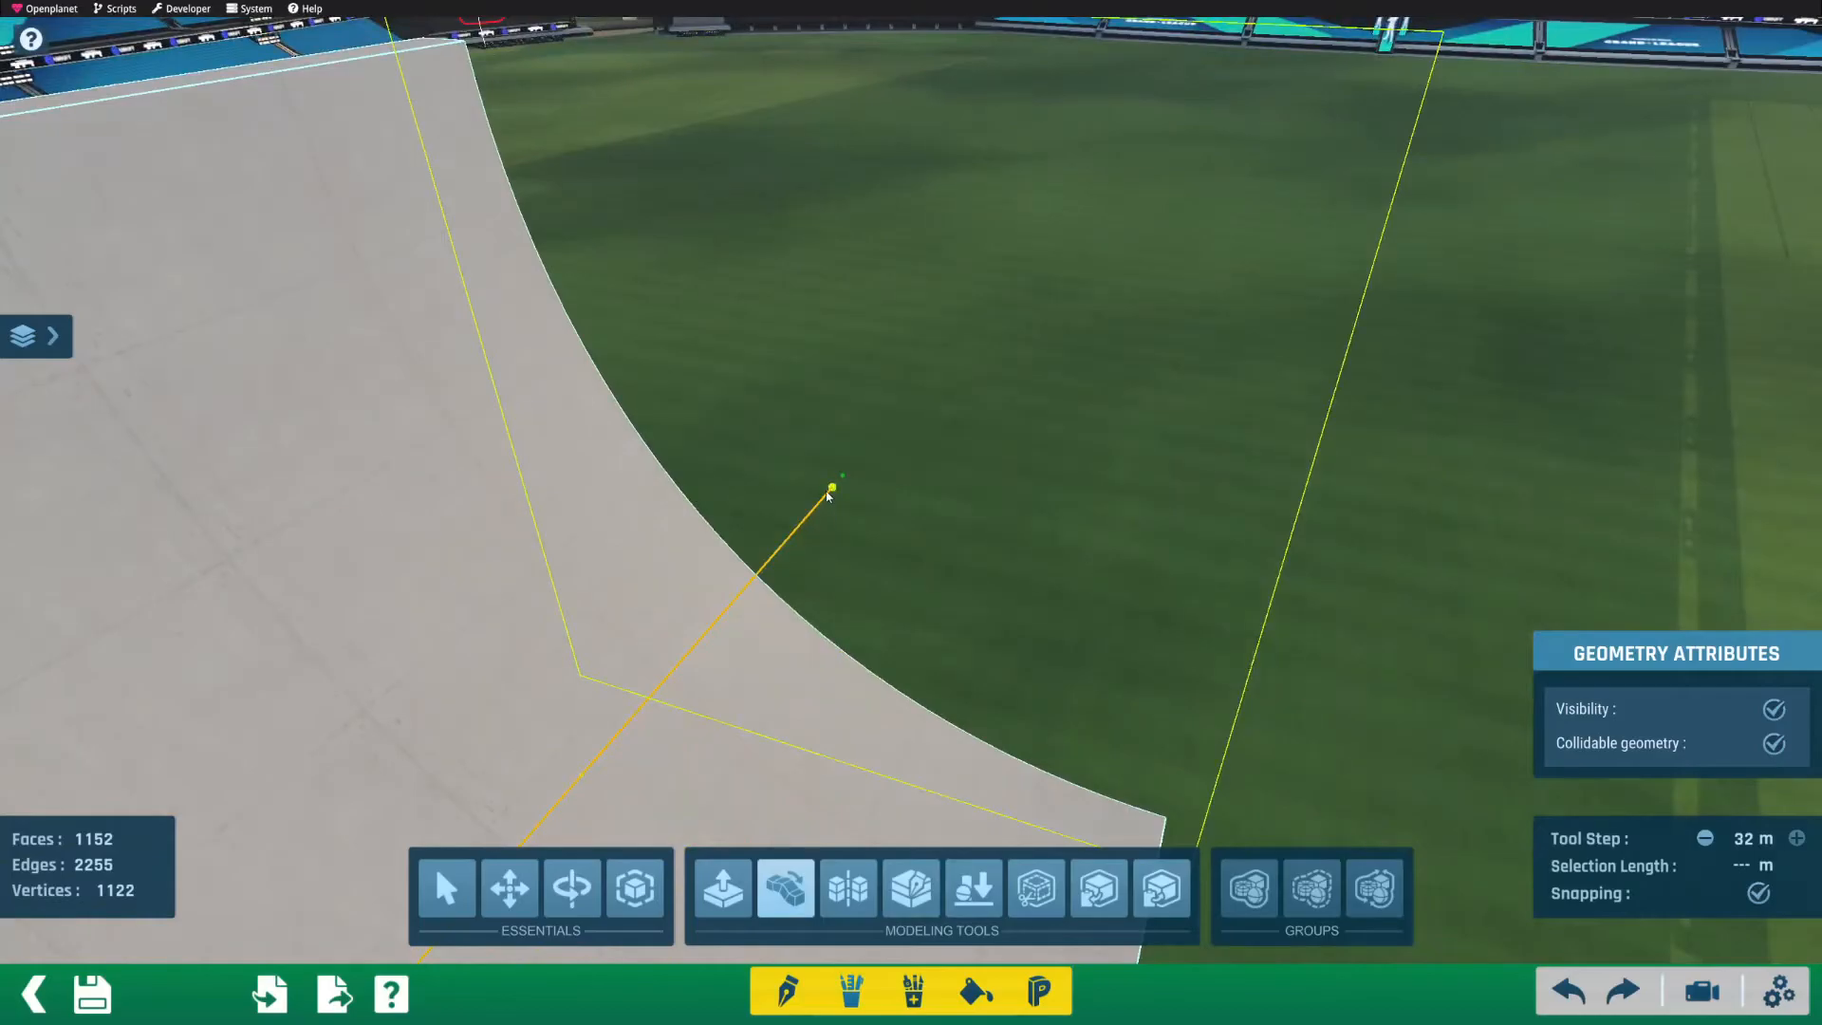
pyautogui.moveTo(505, 416); pyautogui.dragTo(965, 339)
pyautogui.moveTo(577, 548); pyautogui.dragTo(737, 236, button='right')
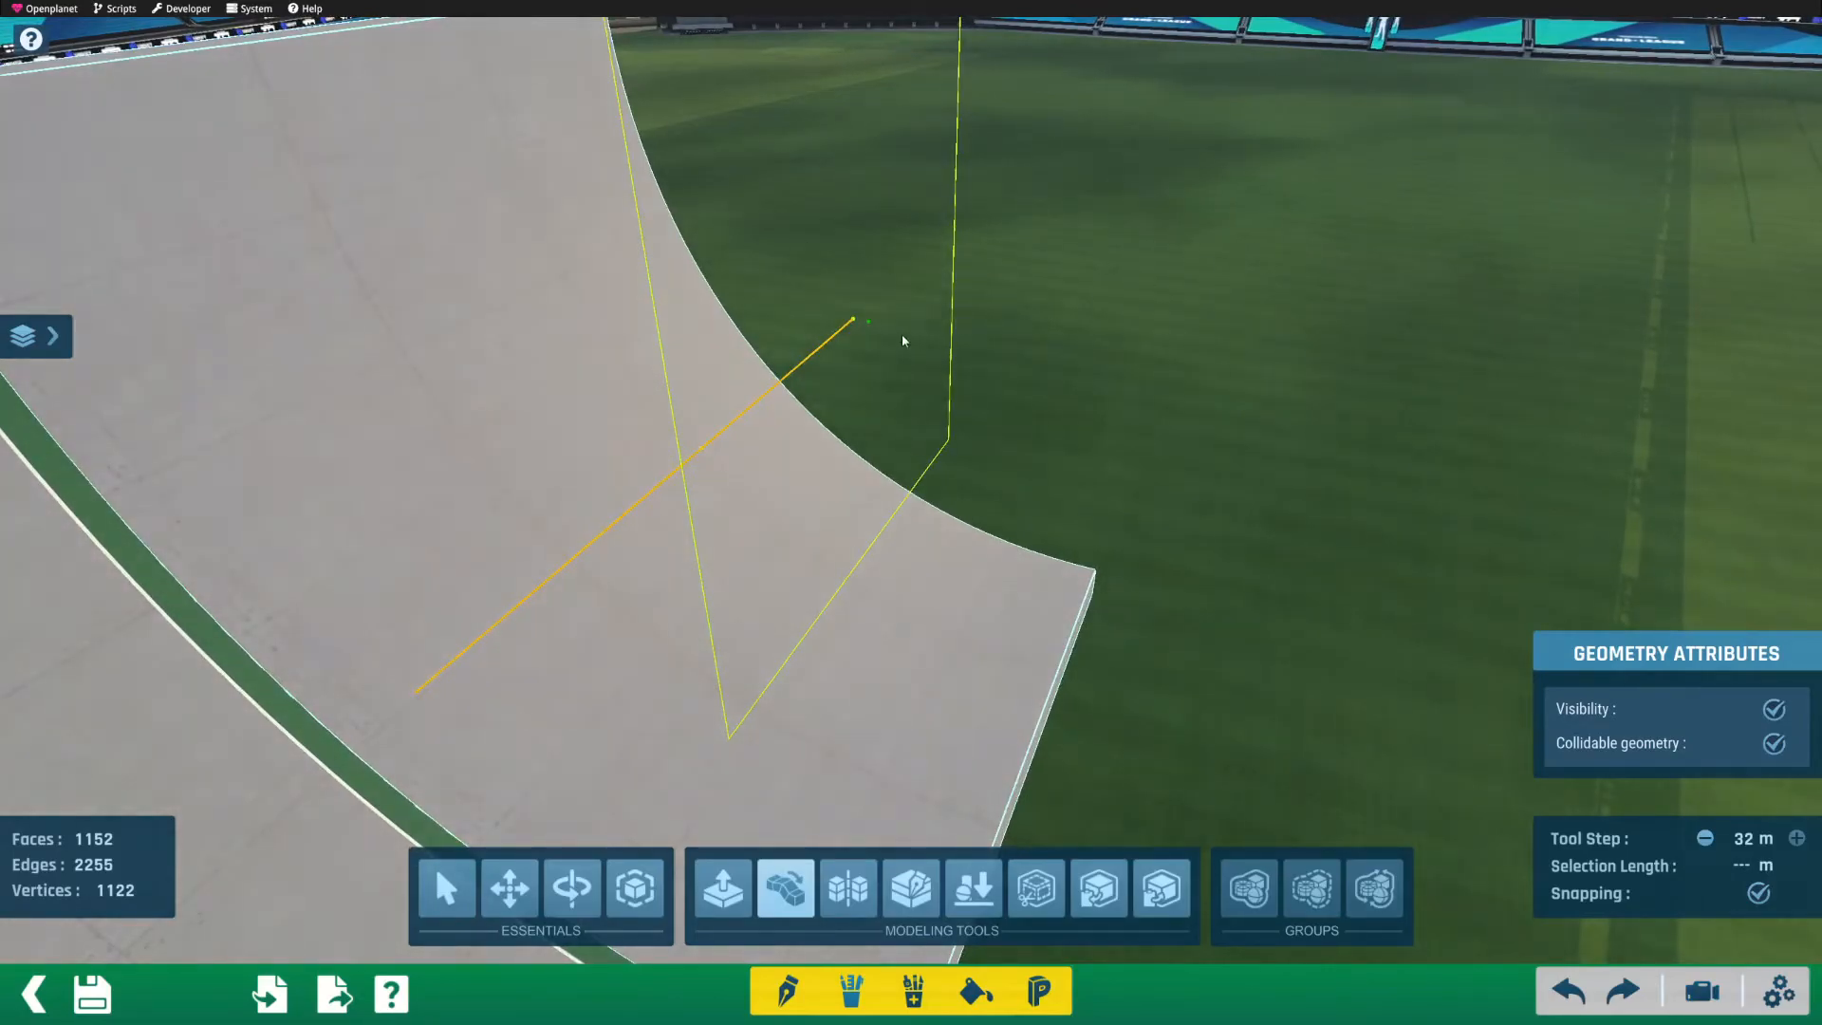
pyautogui.moveTo(875, 329); pyautogui.dragTo(1496, 411)
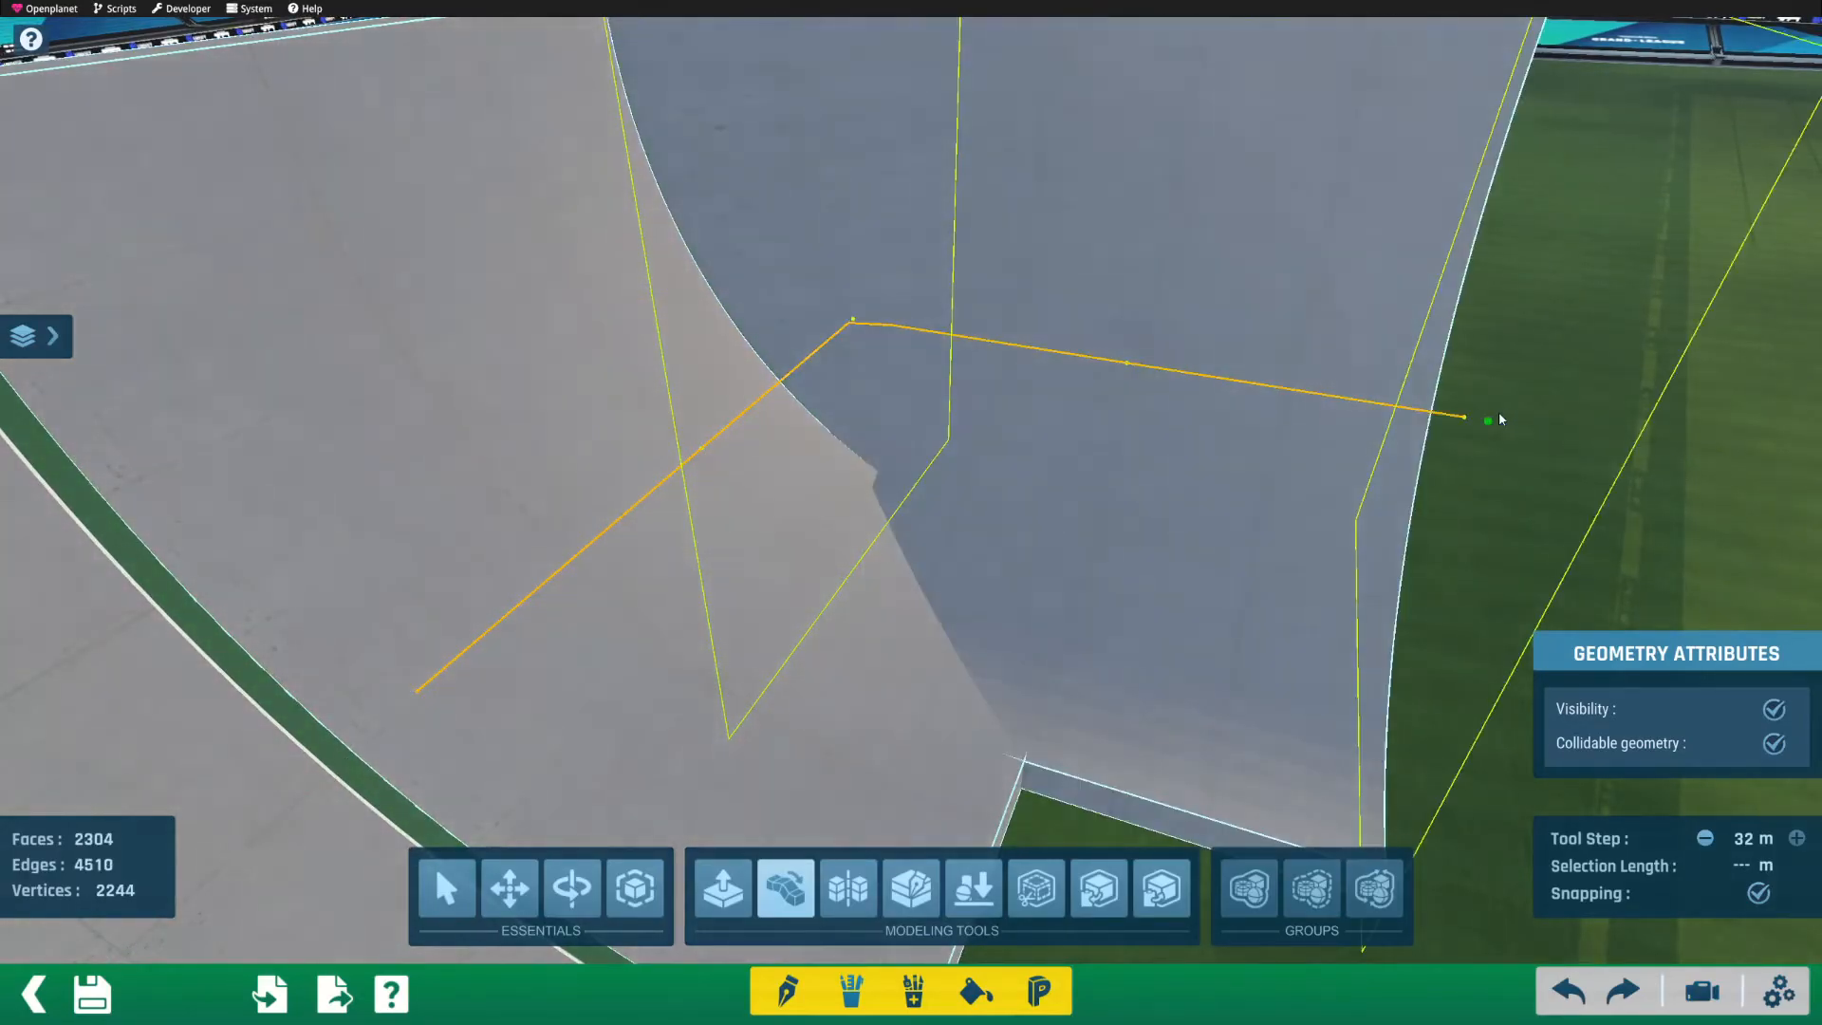
# Step: Inspect the bent ramp extension from several sides and undo the deformation
pyautogui.moveTo(1244, 394); pyautogui.dragTo(615, 163, button='right')
pyautogui.click(879, 308)
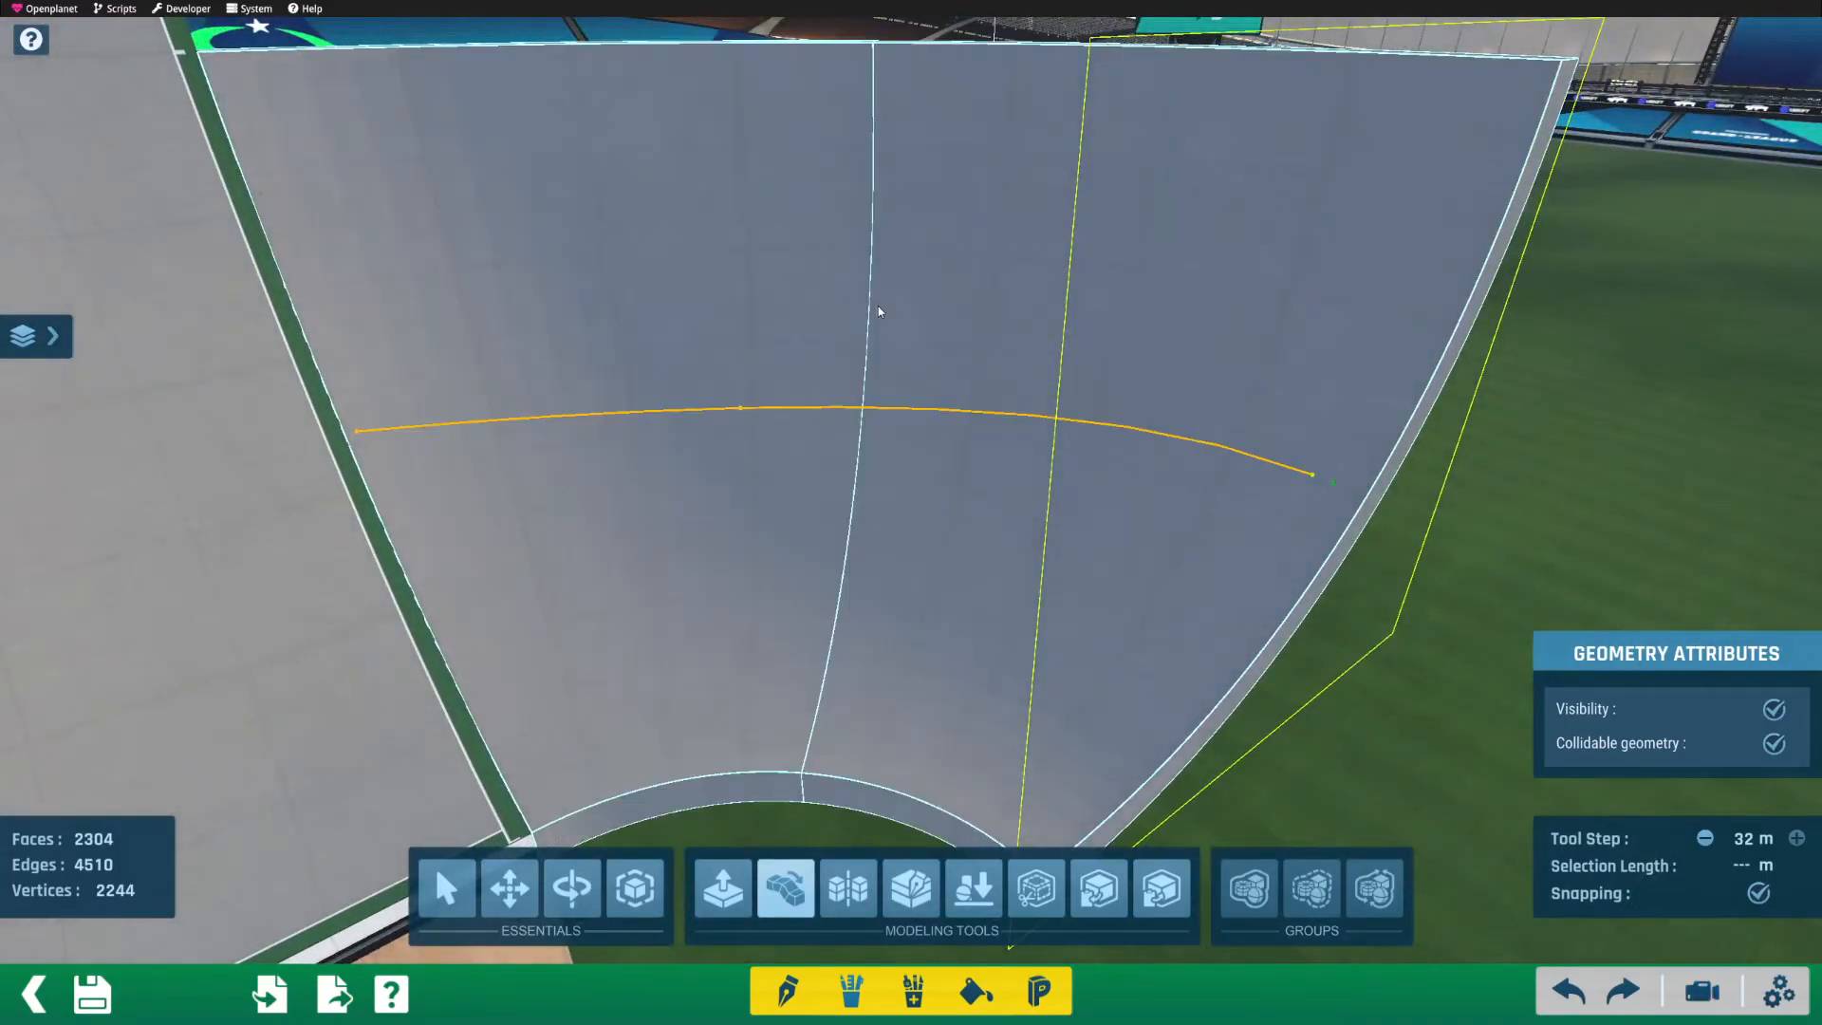
pyautogui.moveTo(700, 509); pyautogui.dragTo(643, 257, button='right')
pyautogui.moveTo(1012, 511); pyautogui.dragTo(1260, 525, button='right')
pyautogui.moveTo(1039, 602); pyautogui.dragTo(960, 591, button='right')
pyautogui.moveTo(827, 495); pyautogui.dragTo(746, 490, button='right')
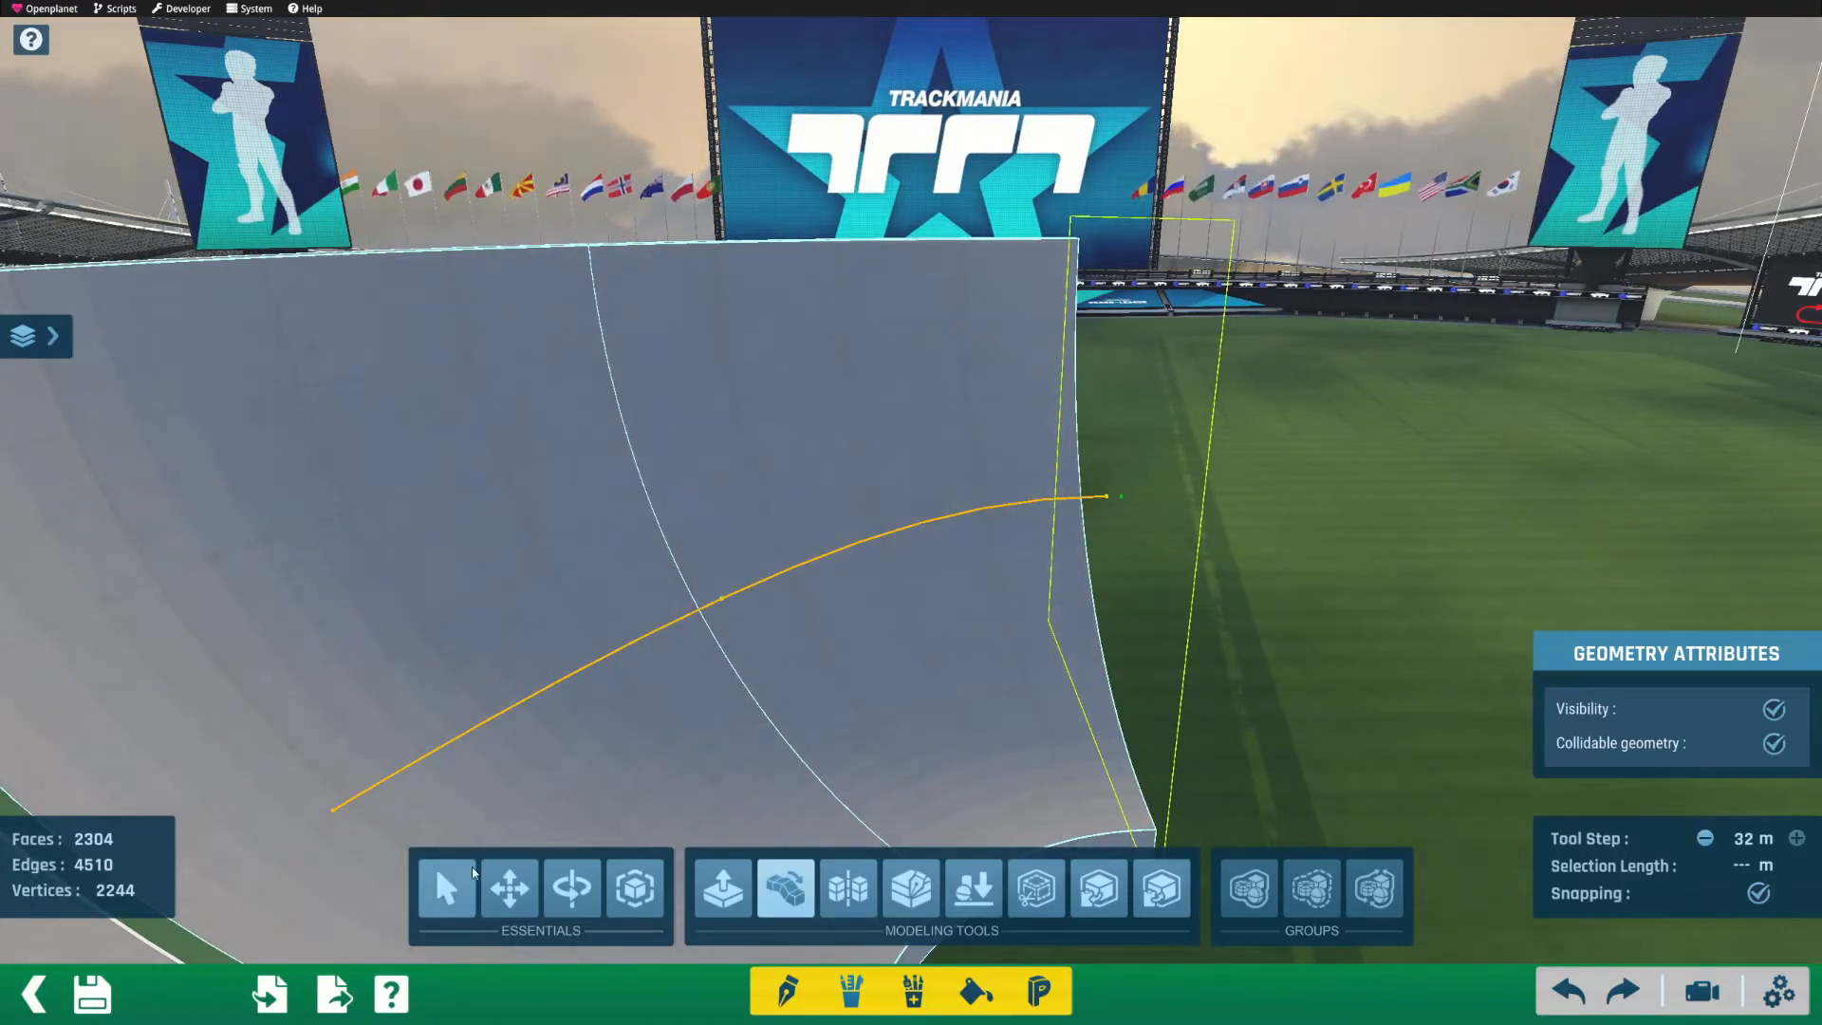
pyautogui.click(445, 902)
pyautogui.moveTo(628, 587); pyautogui.dragTo(947, 634, button='right')
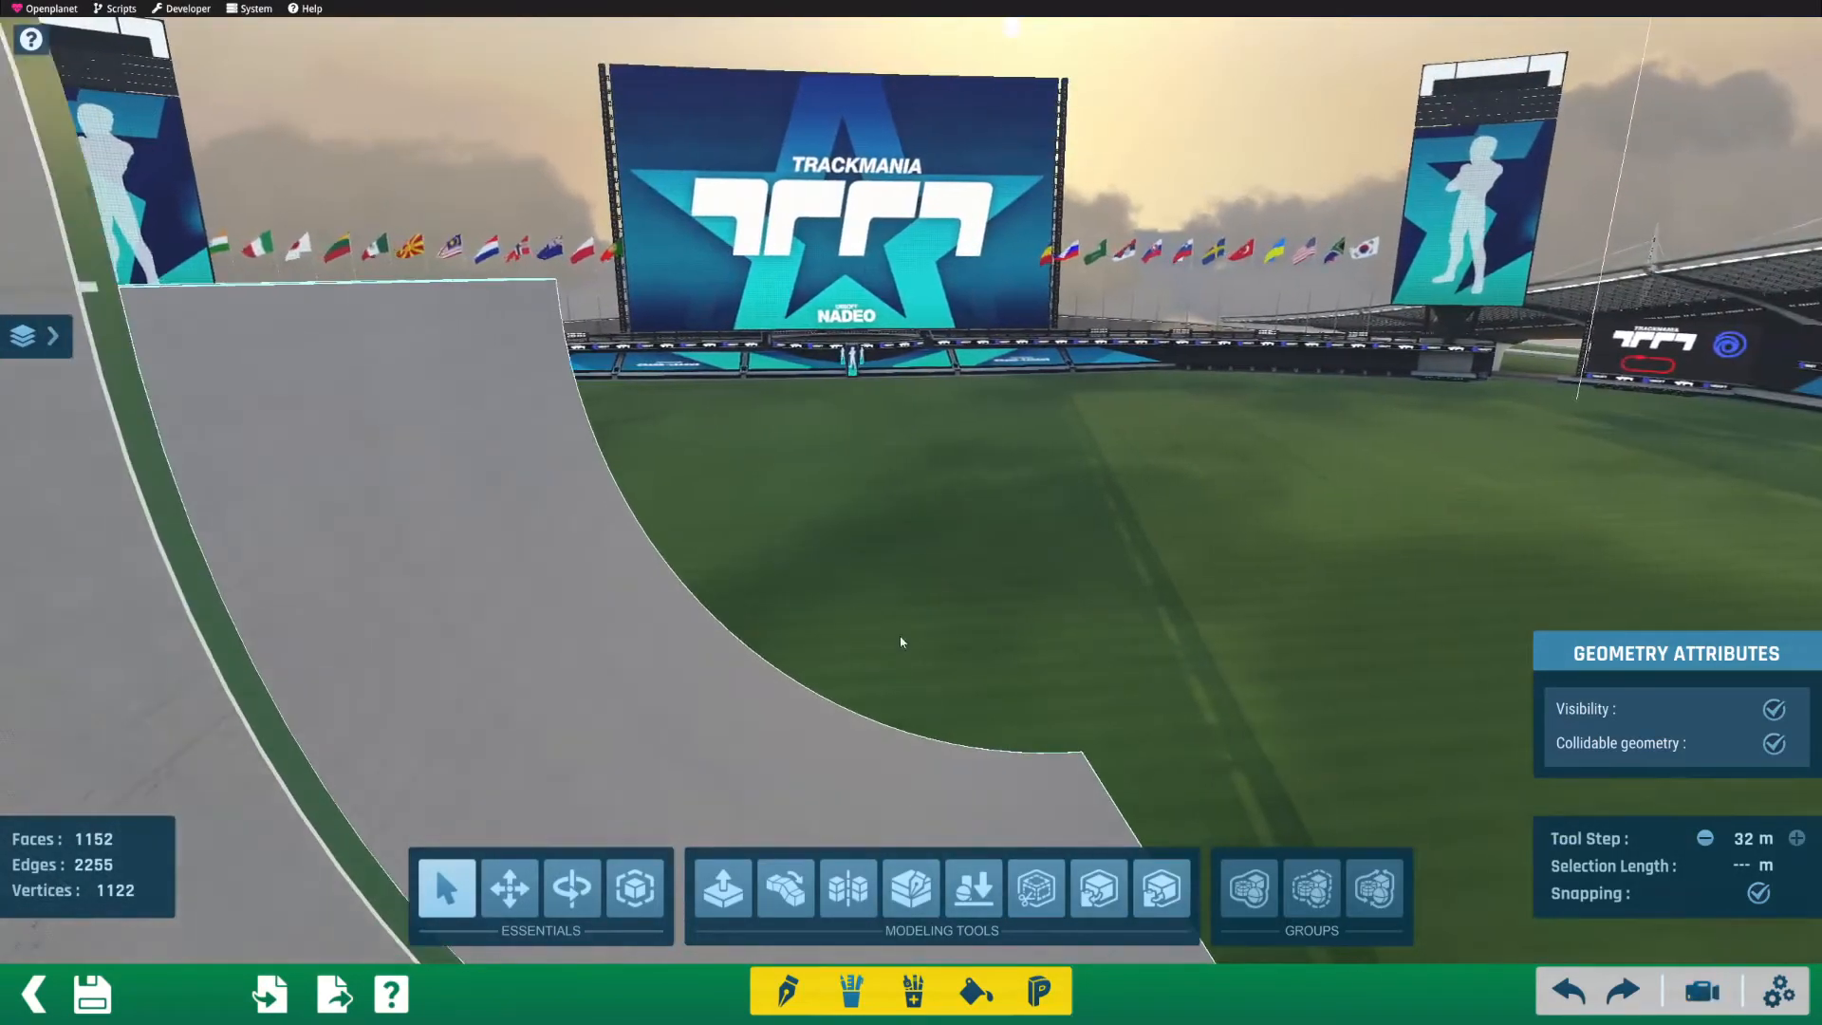
# Step: Reselect the ramp mesh and try a Deformation extension with the end plane turned the opposite way
pyautogui.click(642, 680)
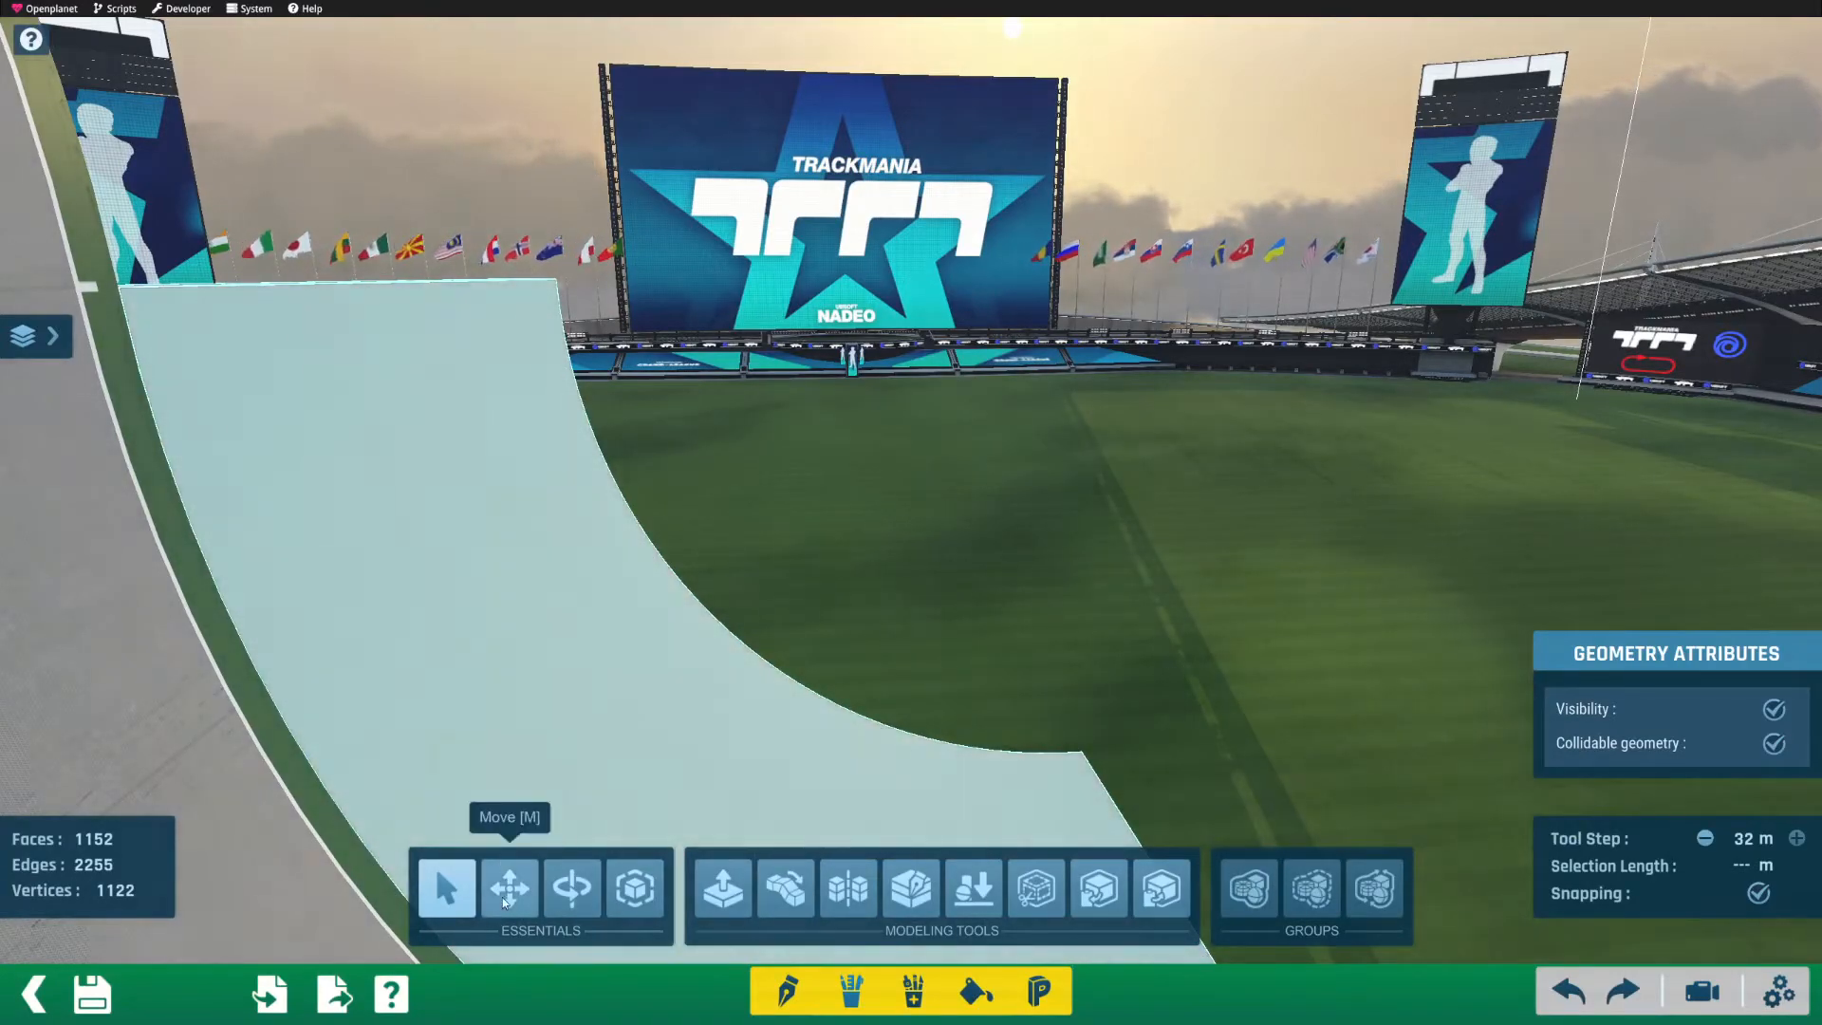
pyautogui.click(505, 893)
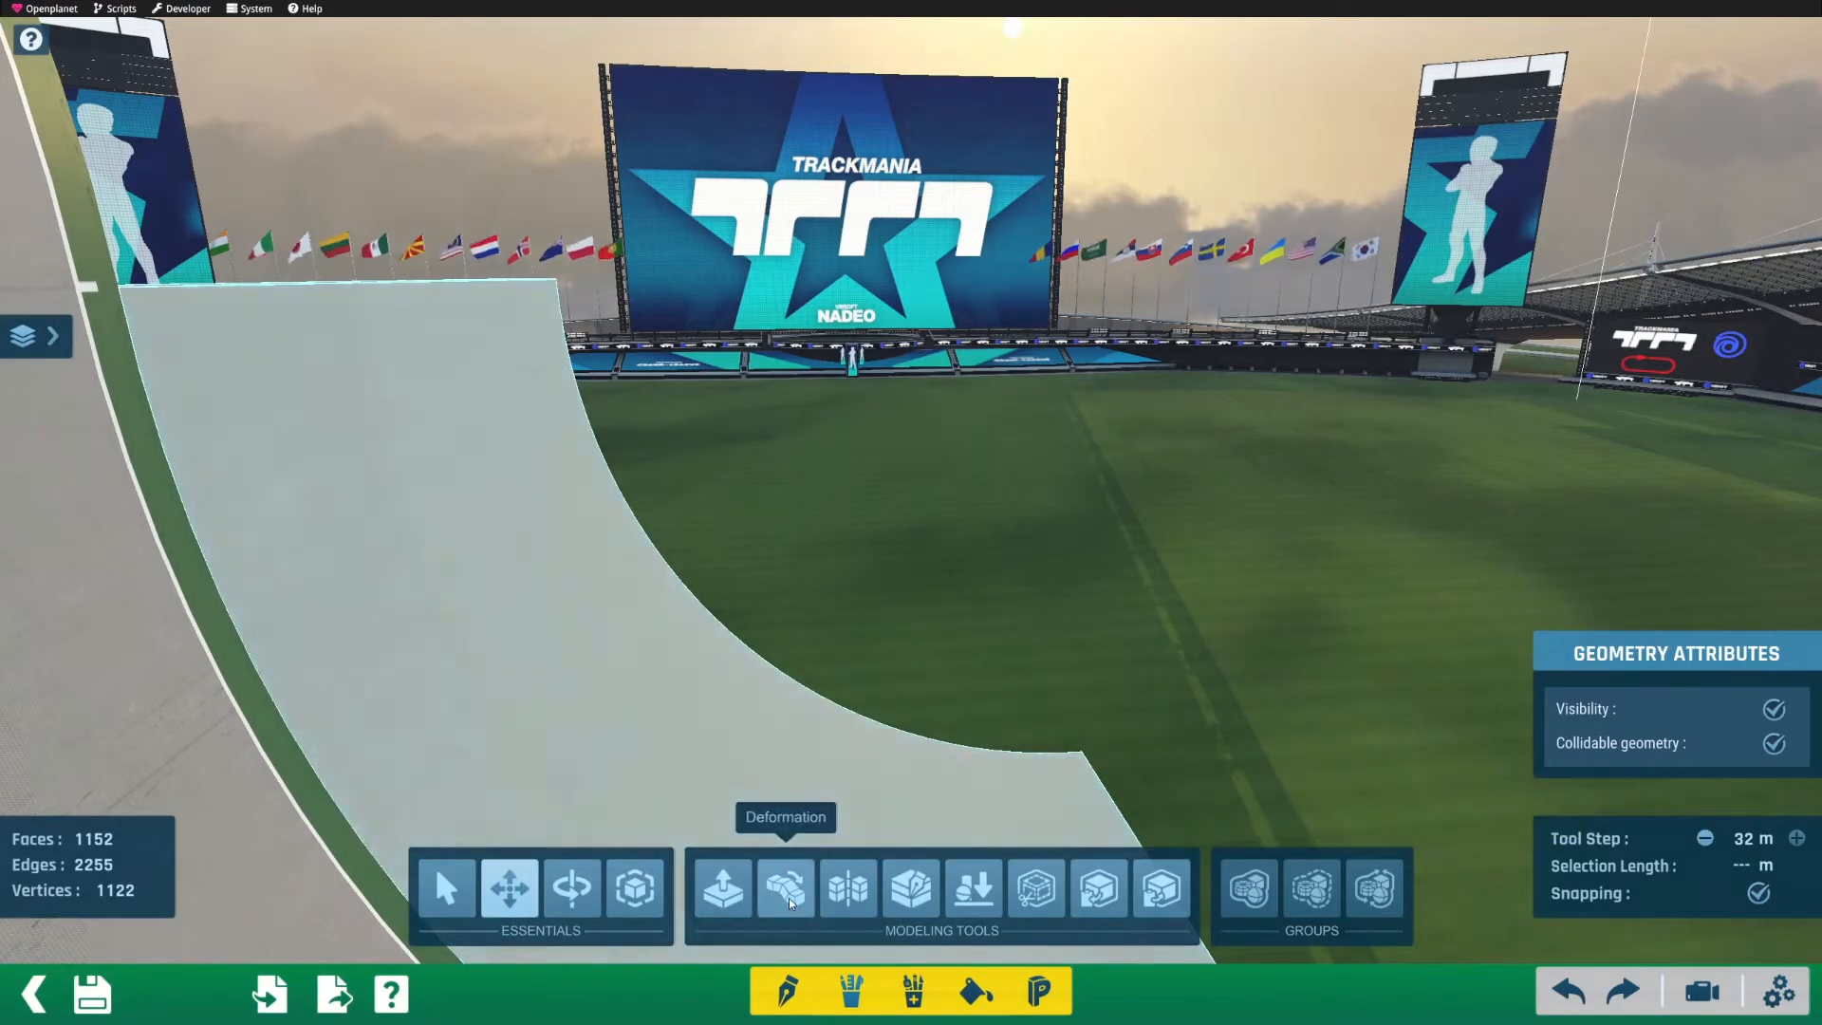
pyautogui.click(789, 898)
pyautogui.moveTo(911, 570); pyautogui.dragTo(509, 655, button='right')
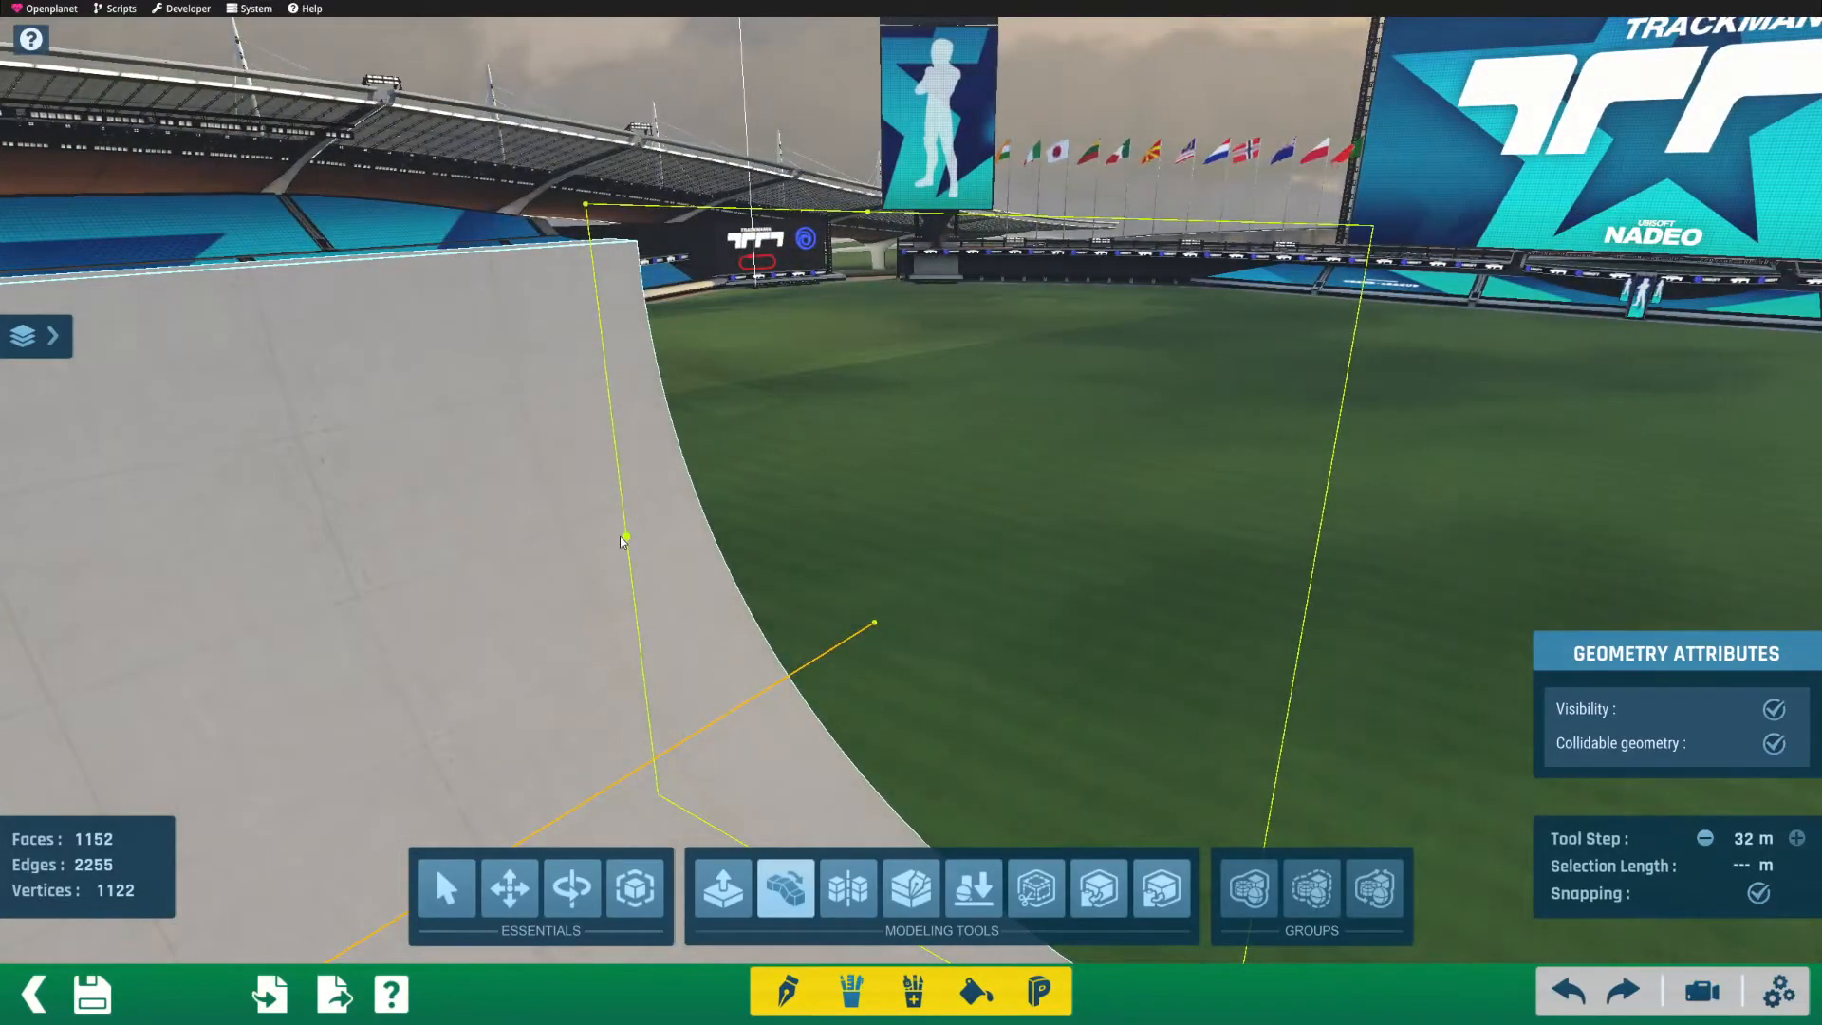
pyautogui.moveTo(627, 541); pyautogui.dragTo(498, 834)
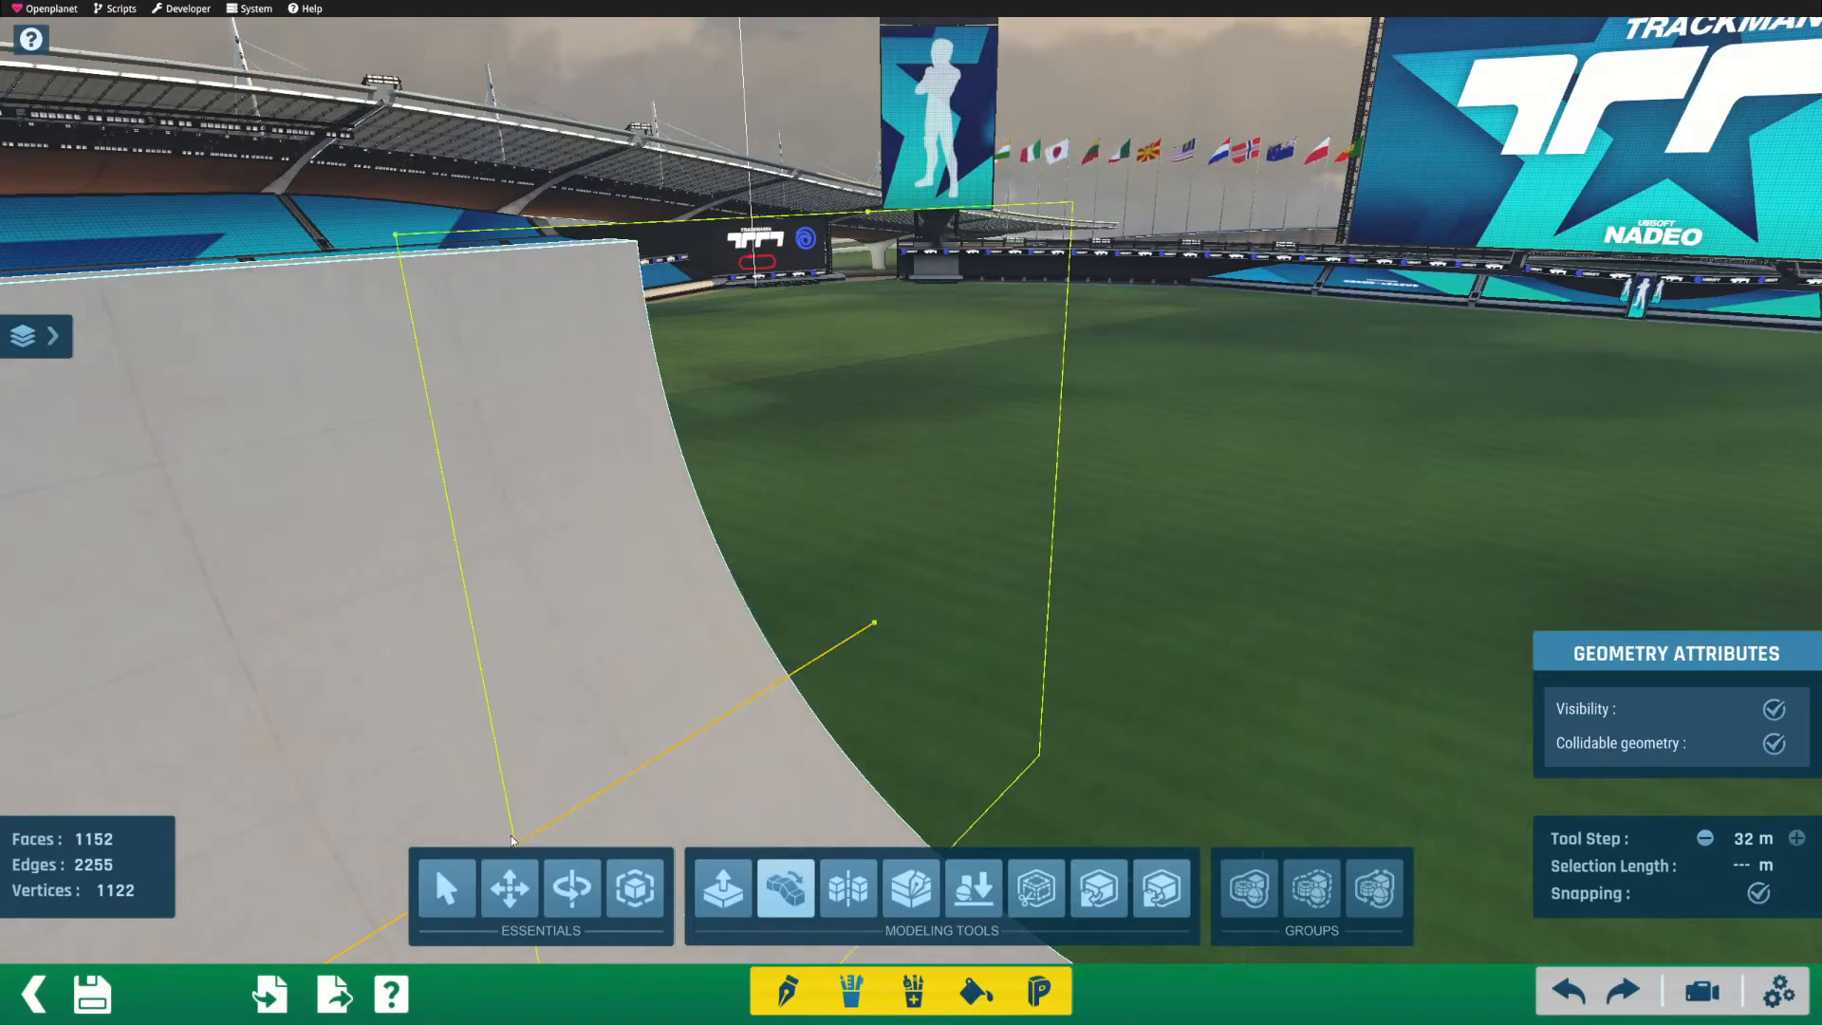
pyautogui.moveTo(700, 687); pyautogui.dragTo(1157, 495, button='right')
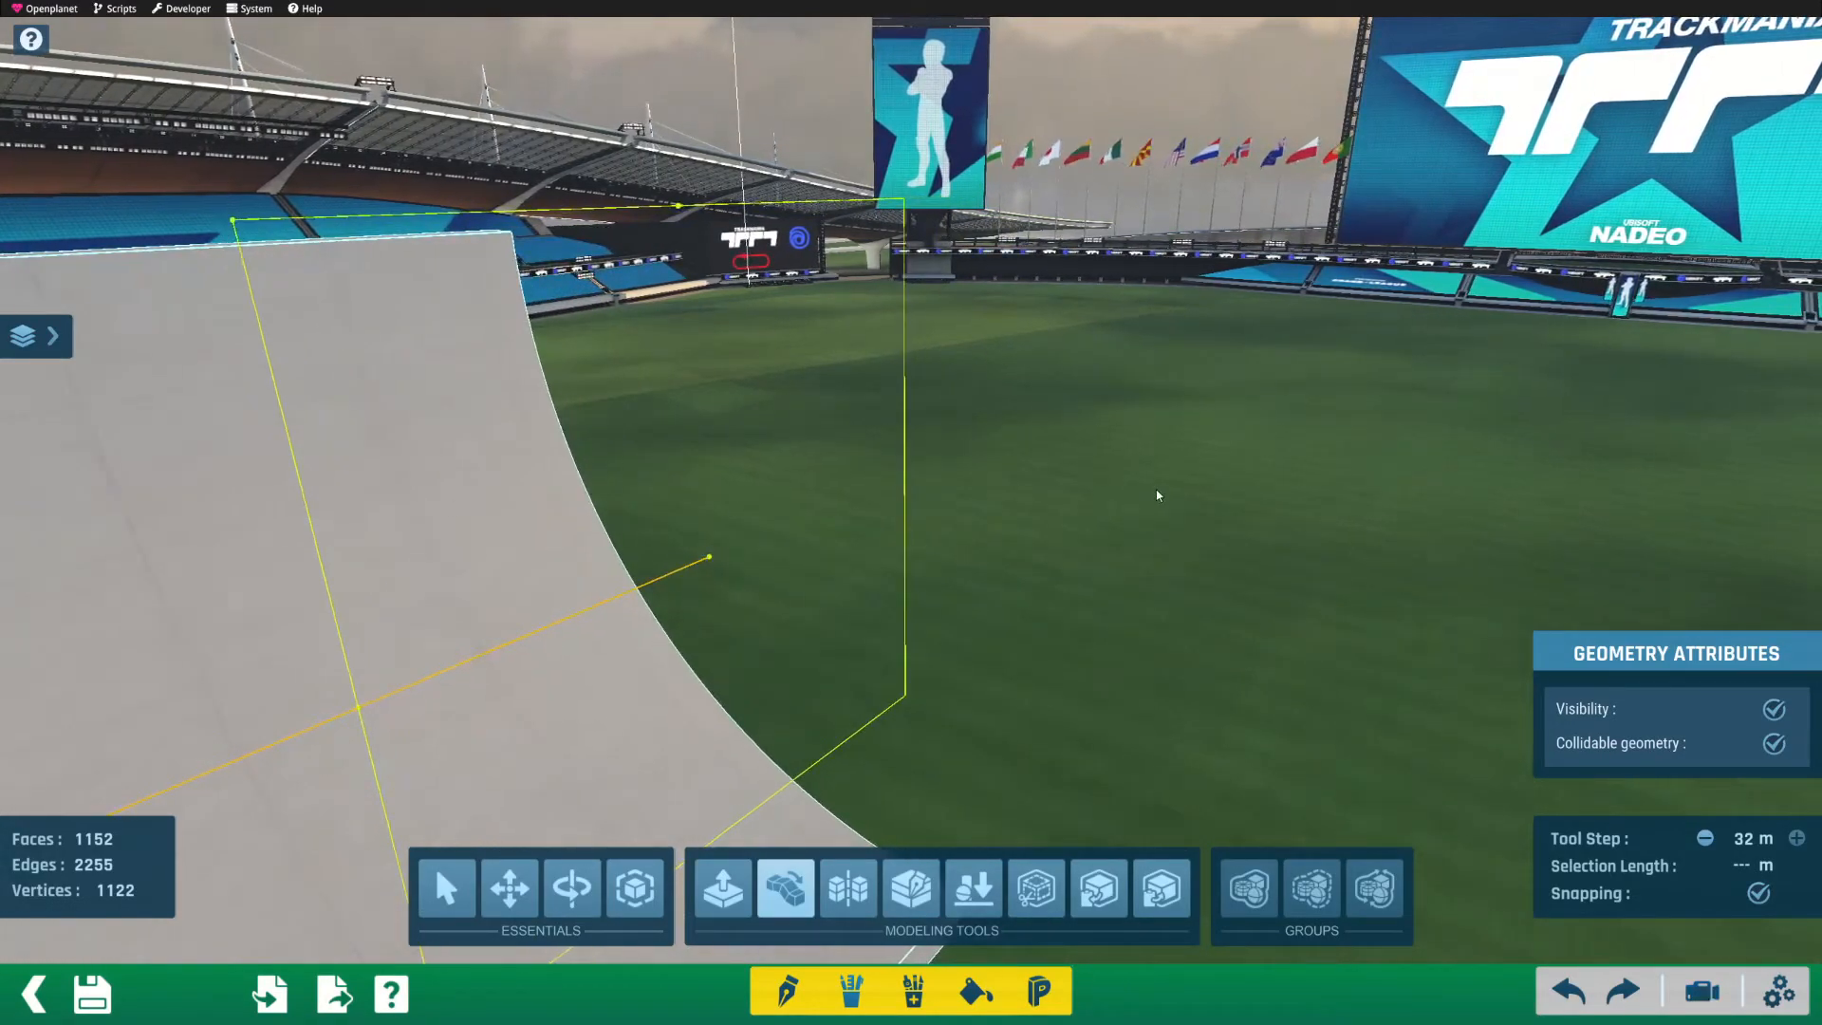
pyautogui.moveTo(694, 563); pyautogui.dragTo(424, 457)
# Step: Inspect the oppositely bent extension against the loop's side wall and undo it
pyautogui.moveTo(667, 548); pyautogui.dragTo(469, 661, button='right')
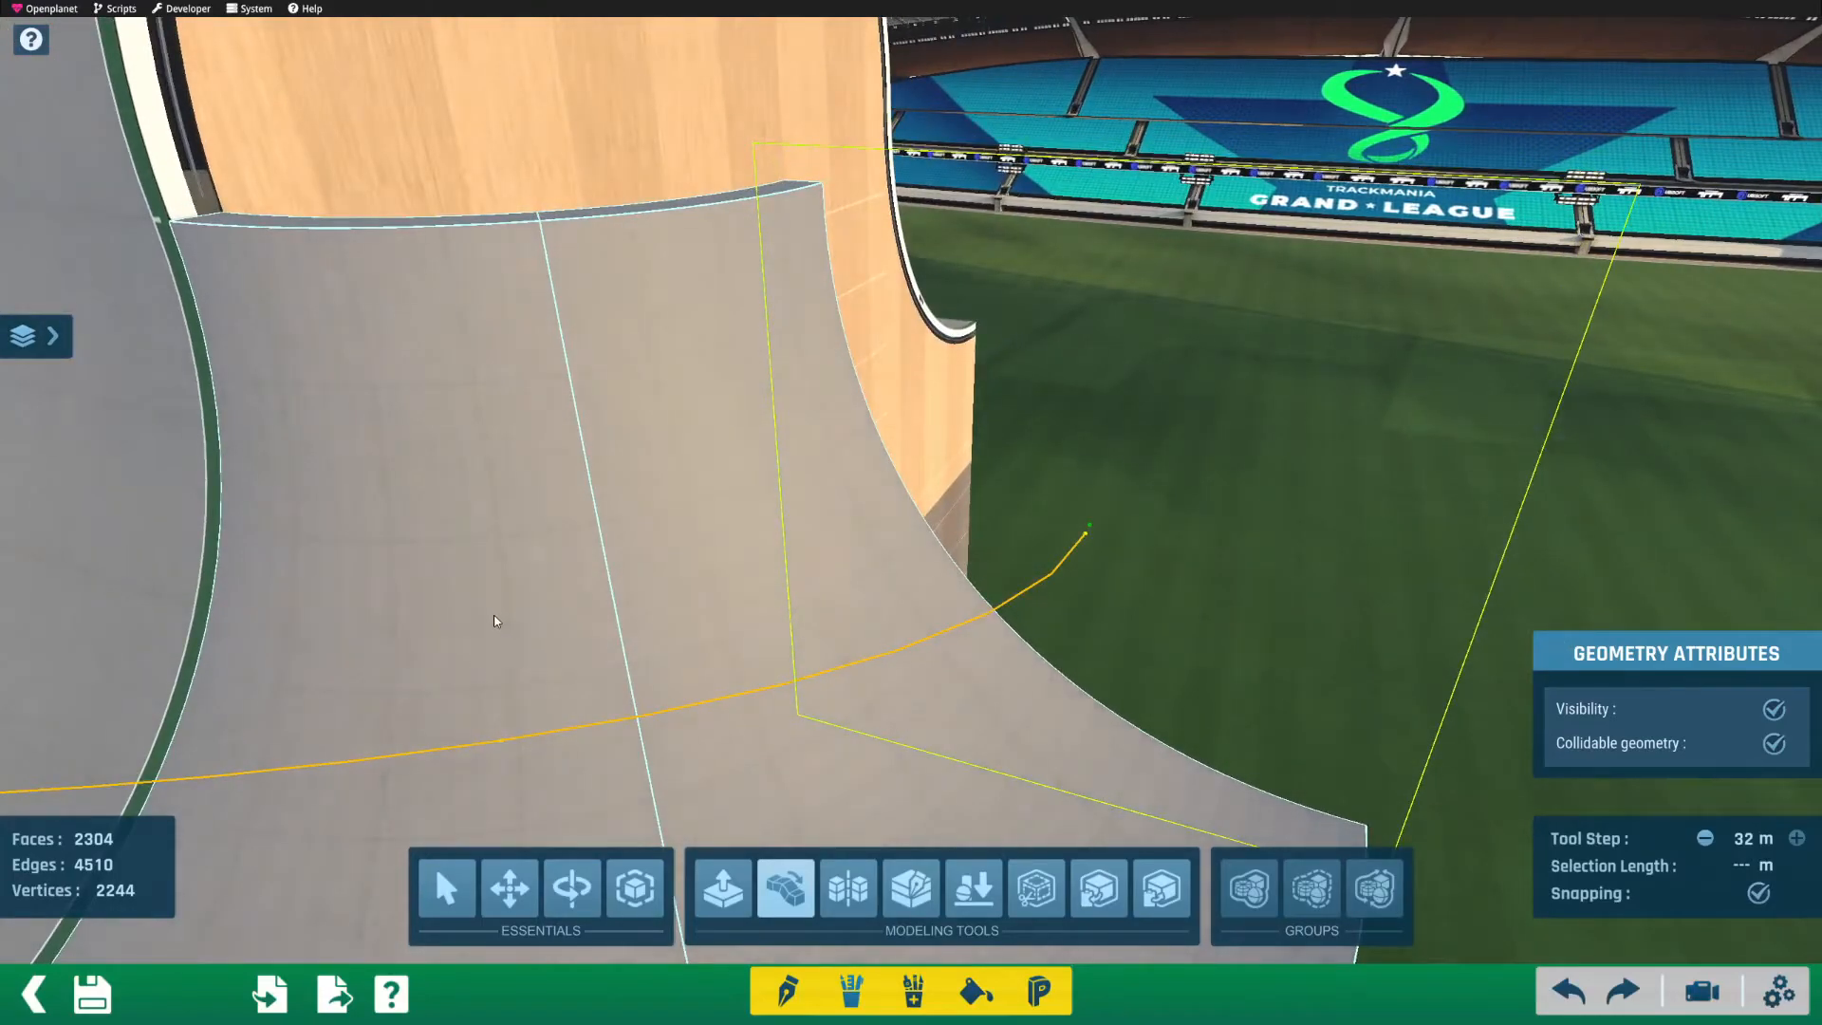
pyautogui.moveTo(951, 560); pyautogui.dragTo(462, 645, button='right')
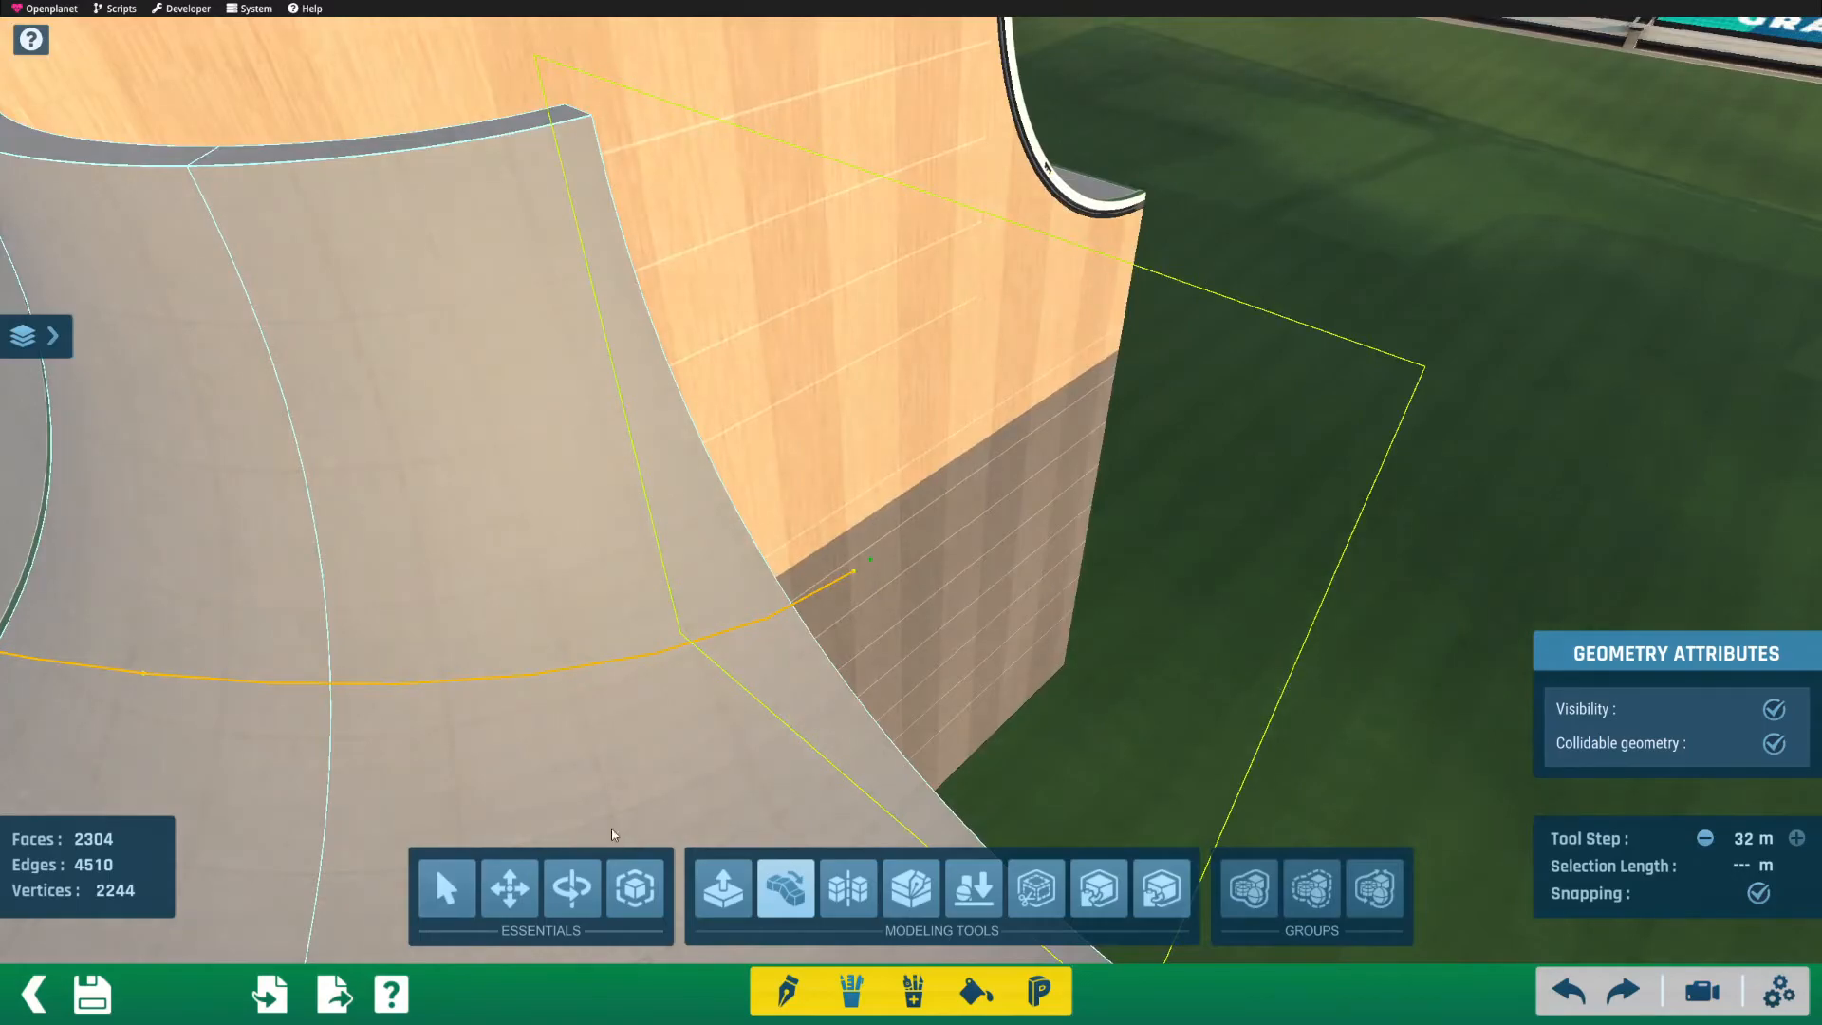
pyautogui.moveTo(569, 683); pyautogui.dragTo(840, 586, button='right')
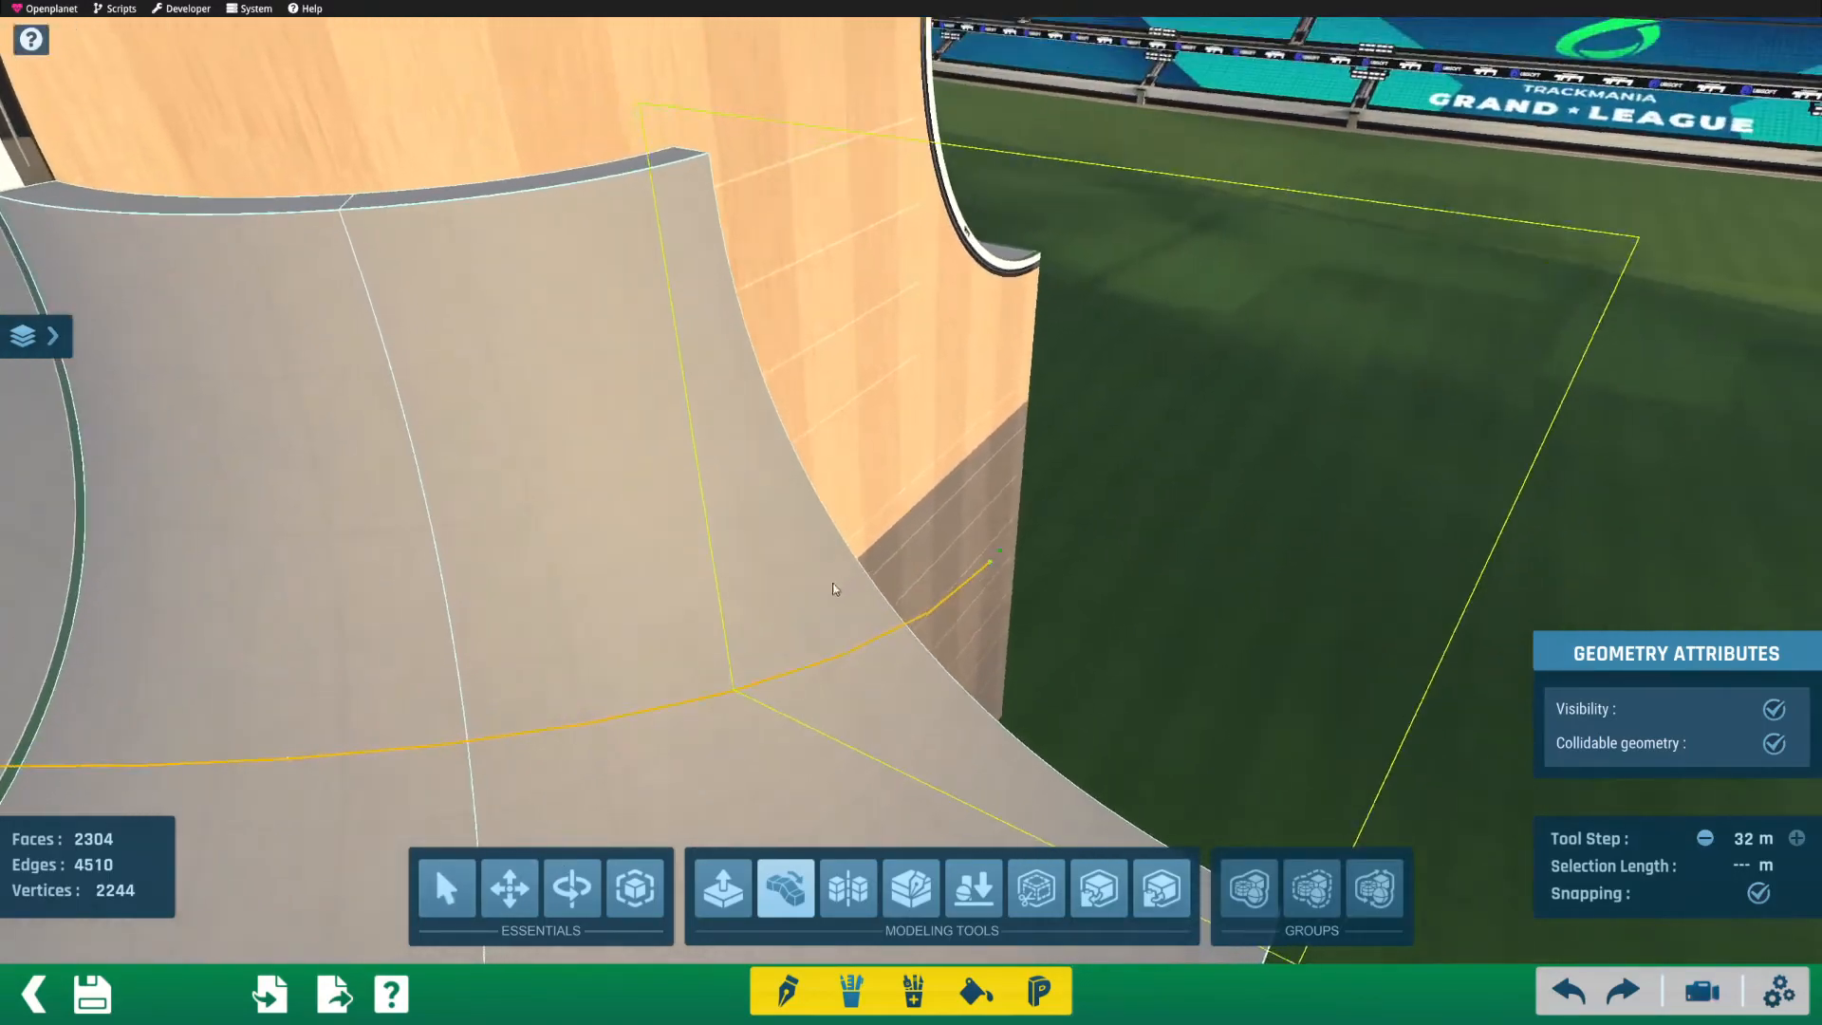
pyautogui.click(447, 893)
pyautogui.moveTo(585, 574); pyautogui.dragTo(767, 388, button='middle')
pyautogui.hotkey('ctrl', 'z')
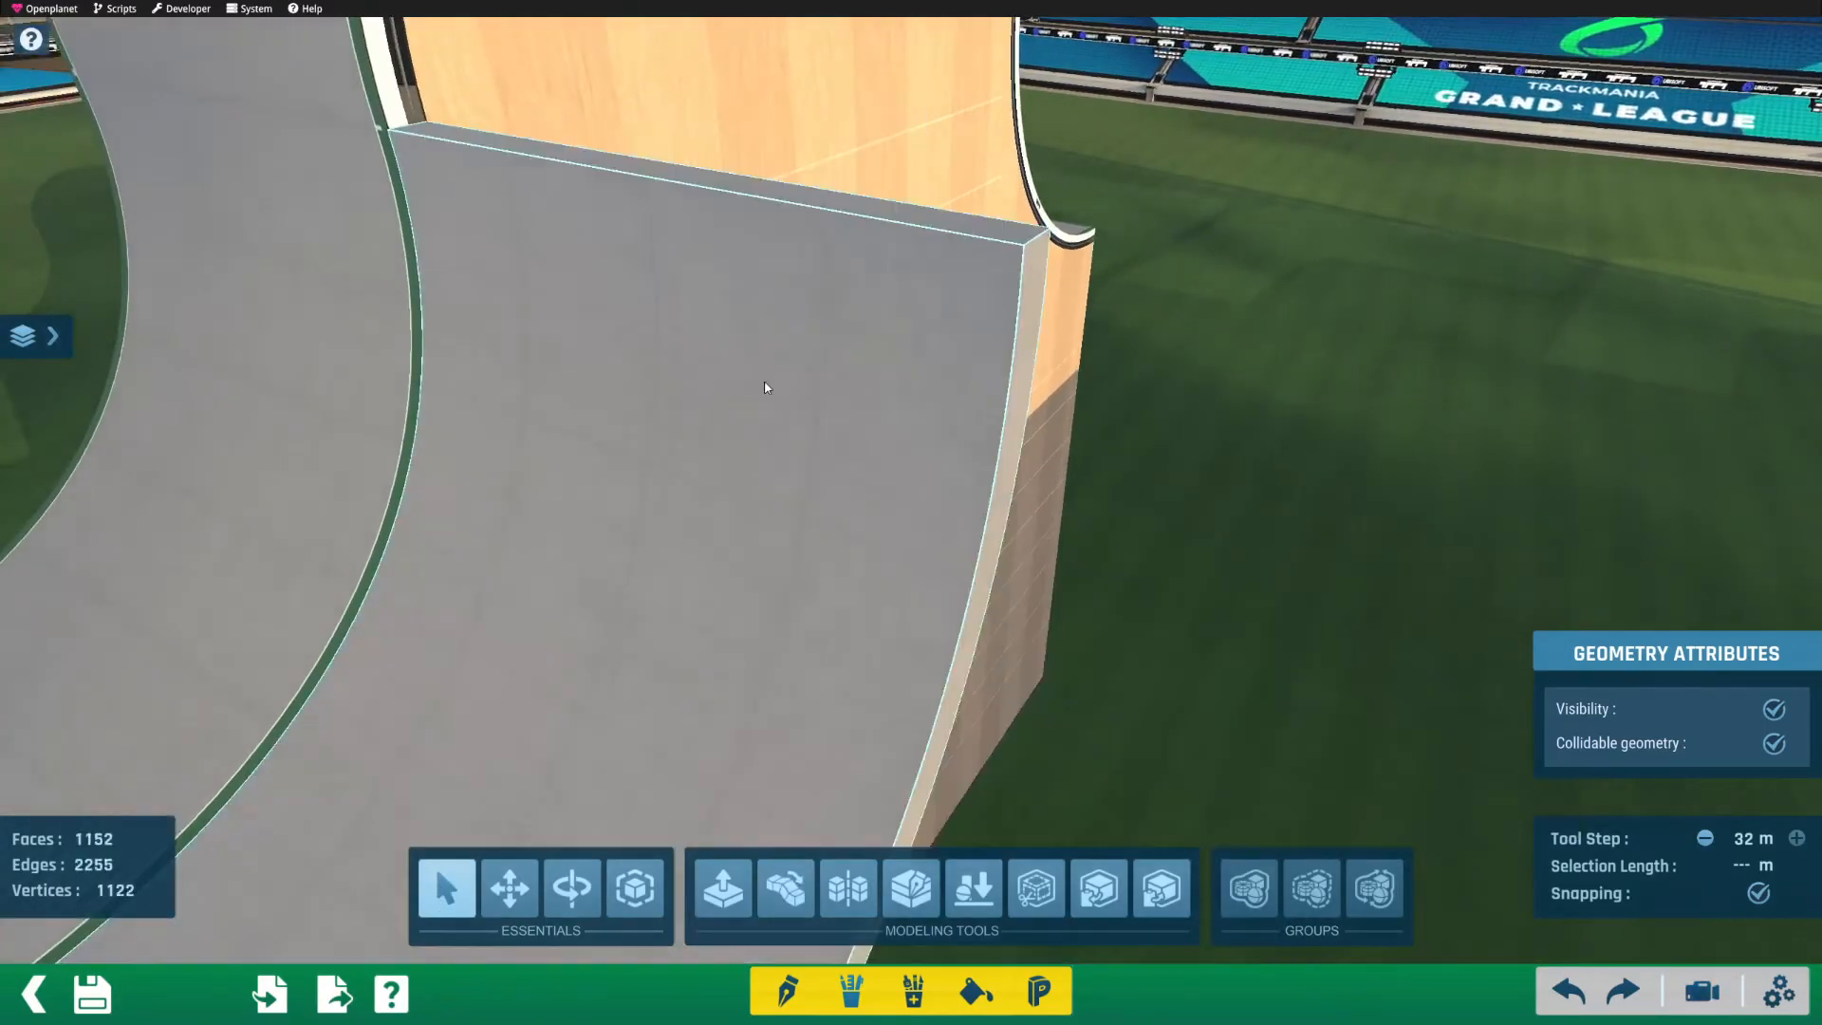
# Step: Select the ramp mesh and extend it with one straight segment using the Deformation tool at a 32 m tool step
pyautogui.moveTo(738, 485); pyautogui.dragTo(879, 522, button='right')
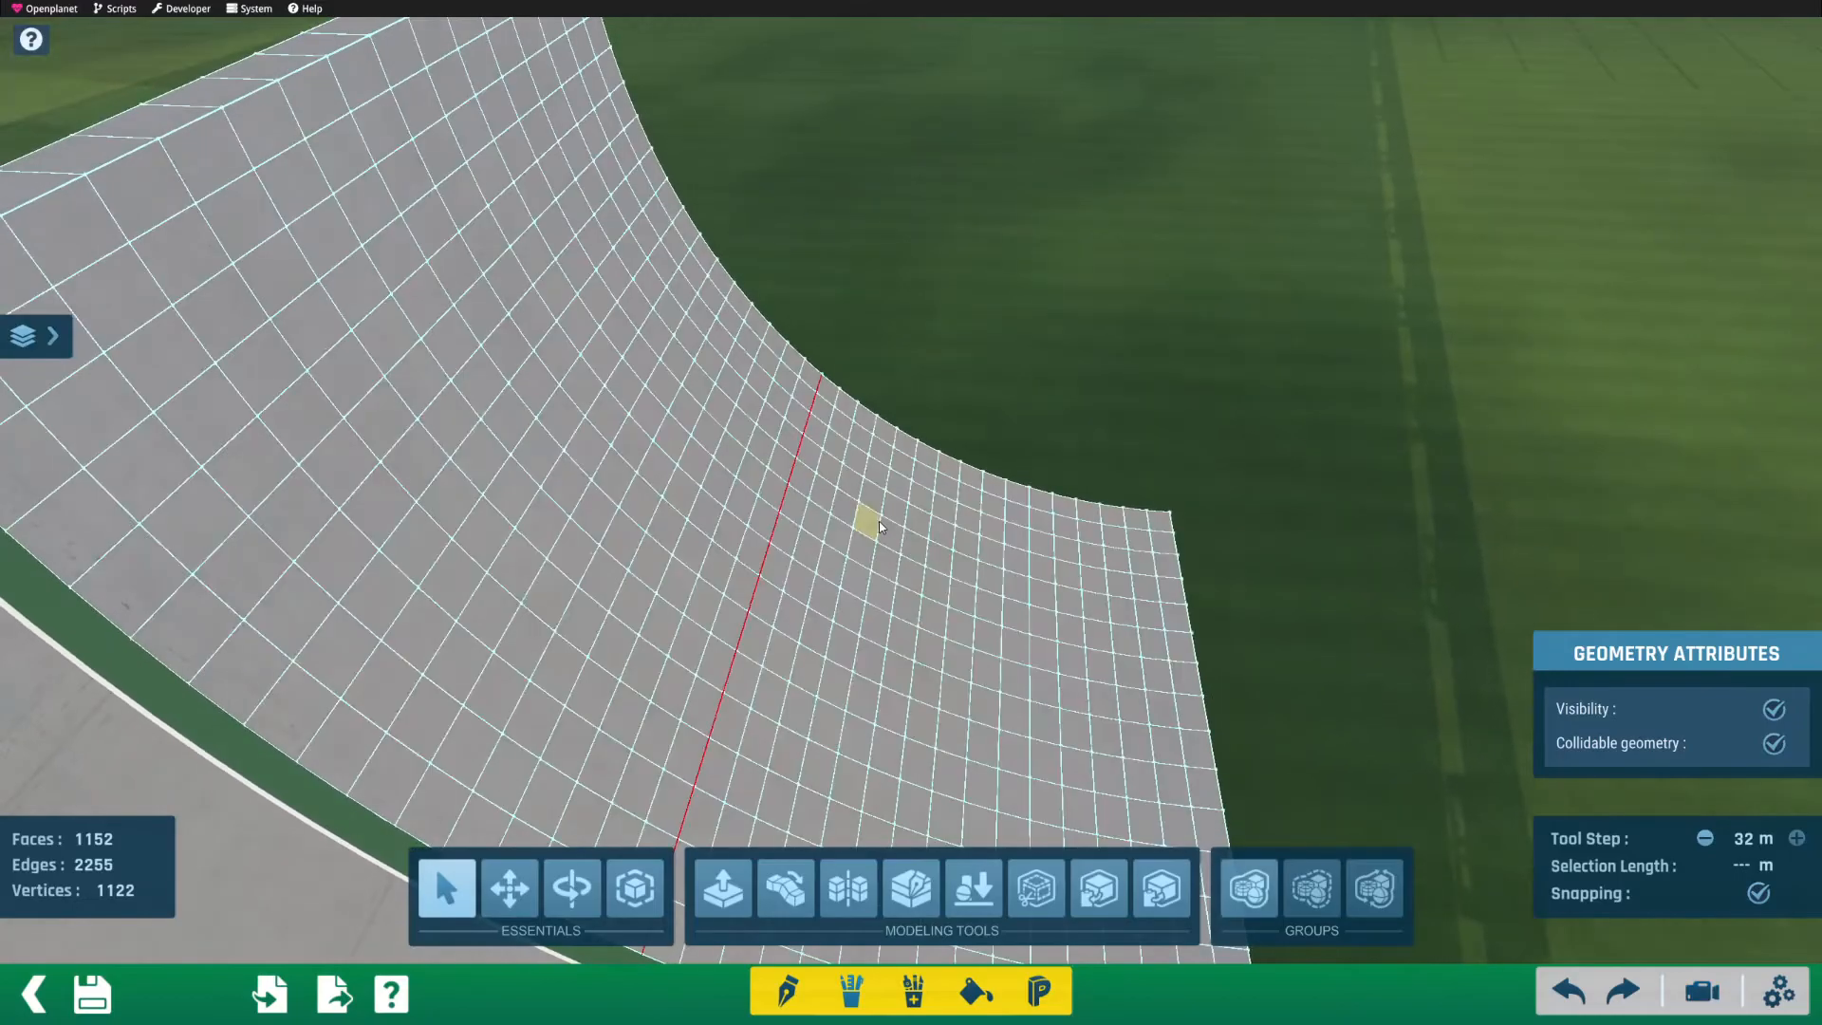
pyautogui.click(612, 697)
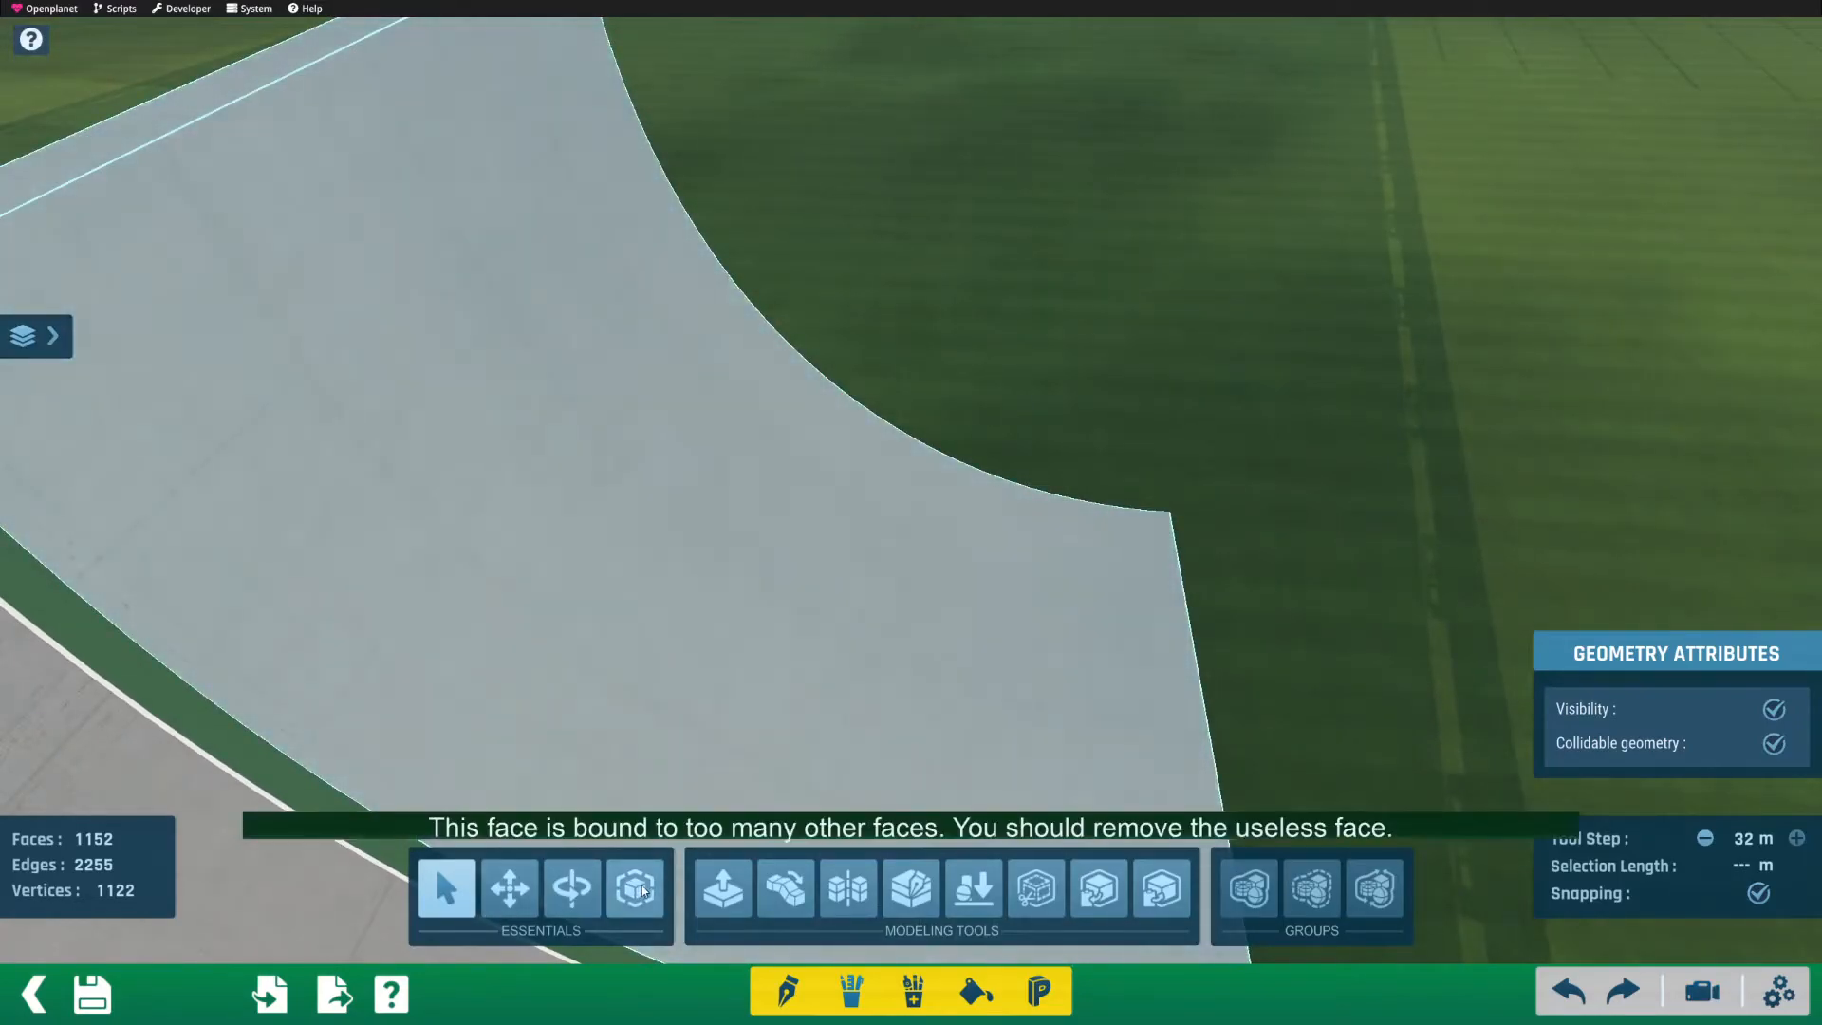
pyautogui.click(636, 887)
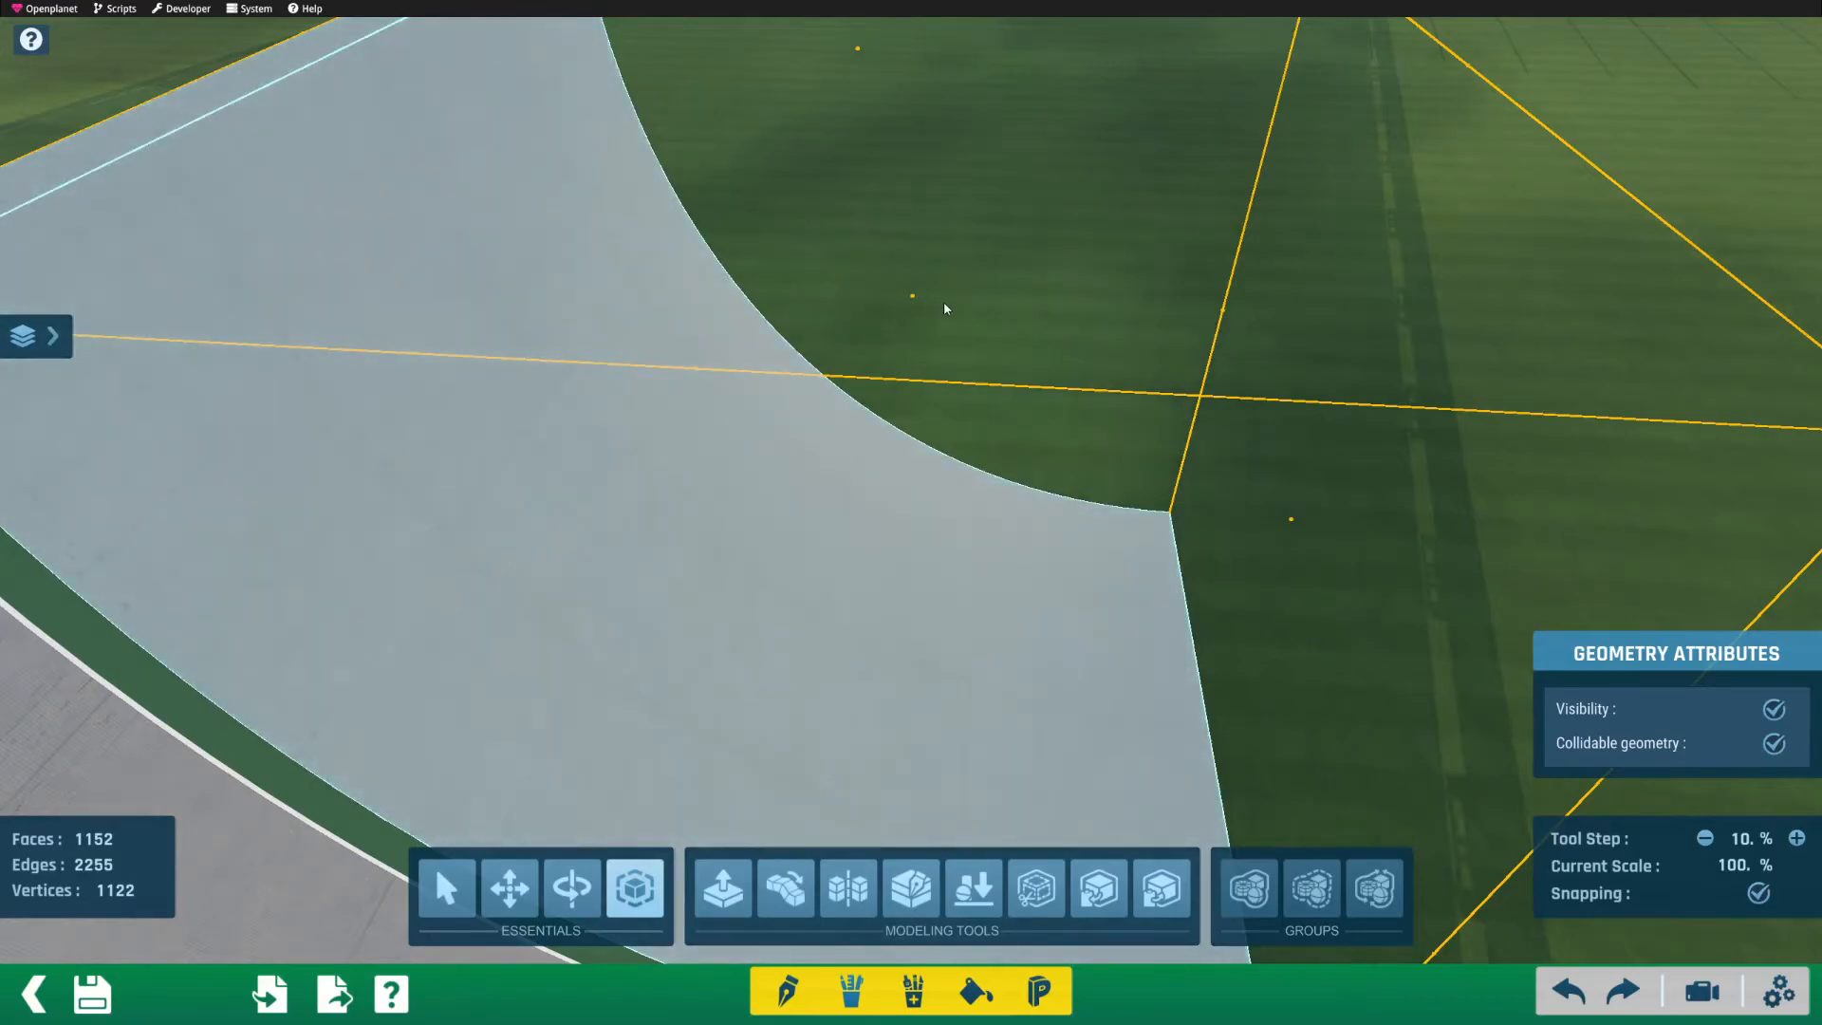
pyautogui.moveTo(944, 299); pyautogui.dragTo(1105, 224, button='right')
pyautogui.click(802, 894)
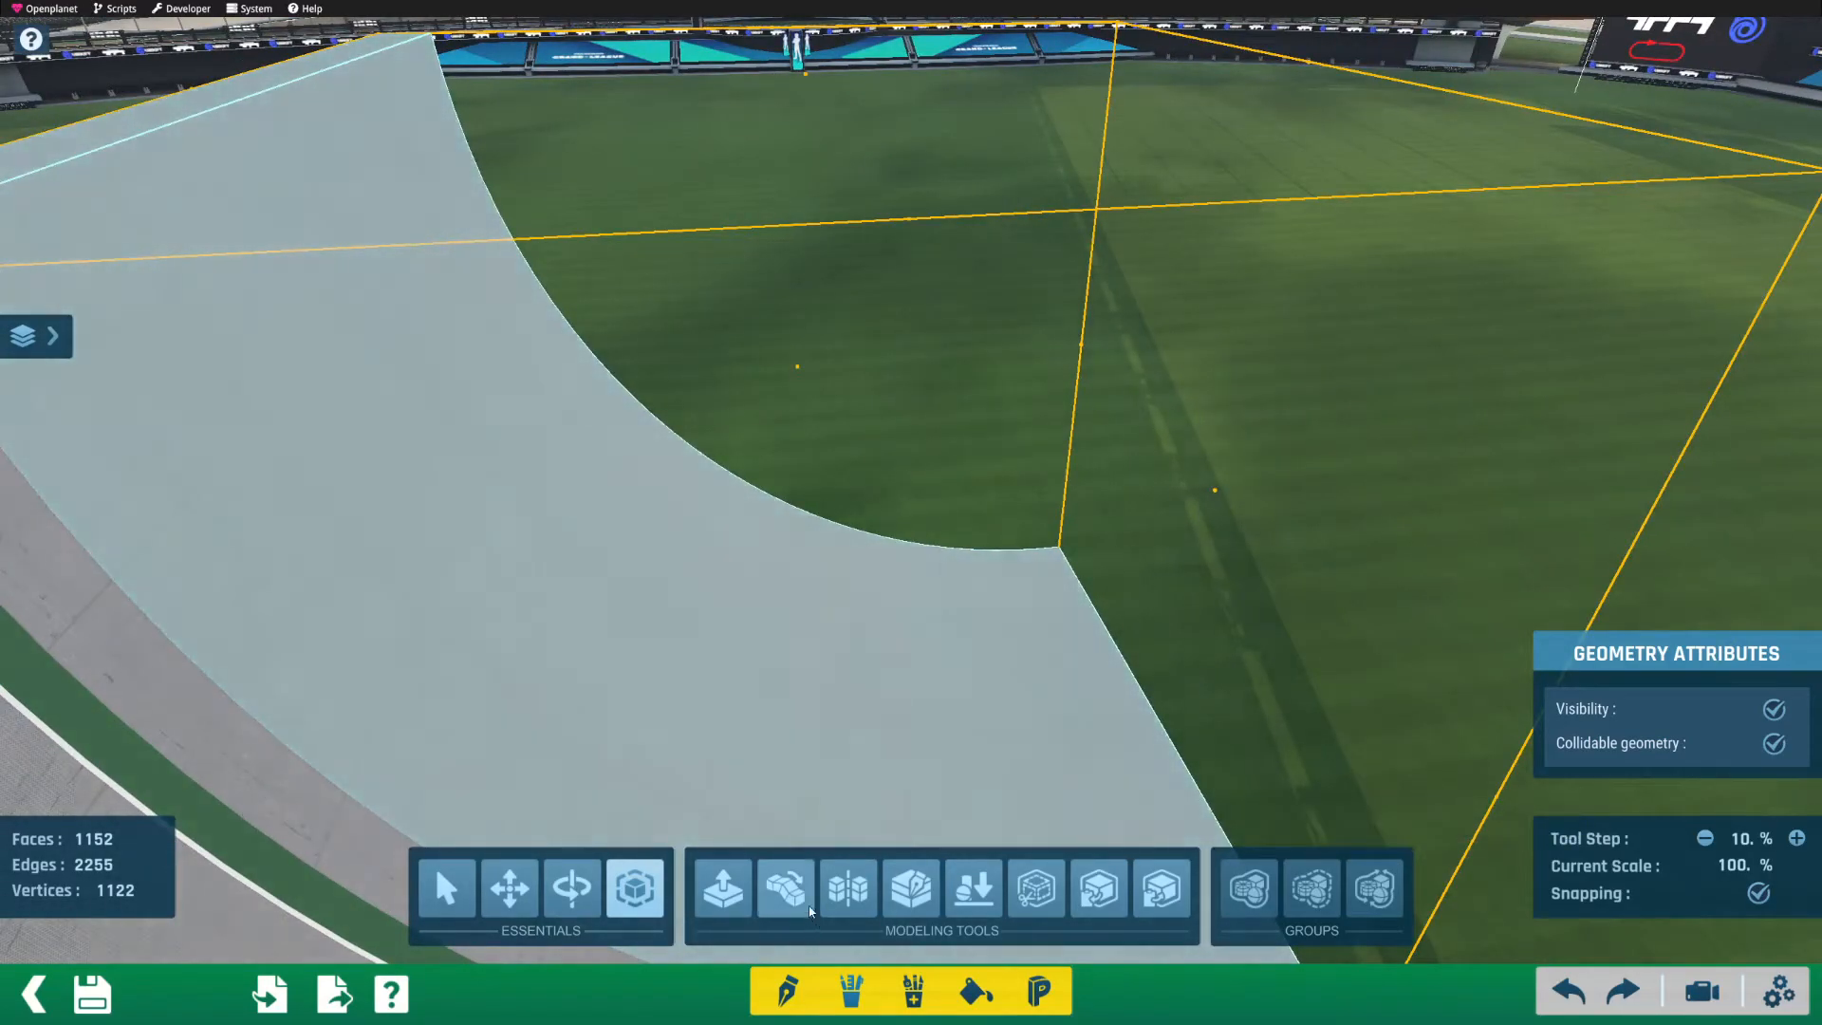
pyautogui.moveTo(878, 570); pyautogui.dragTo(837, 619, button='right')
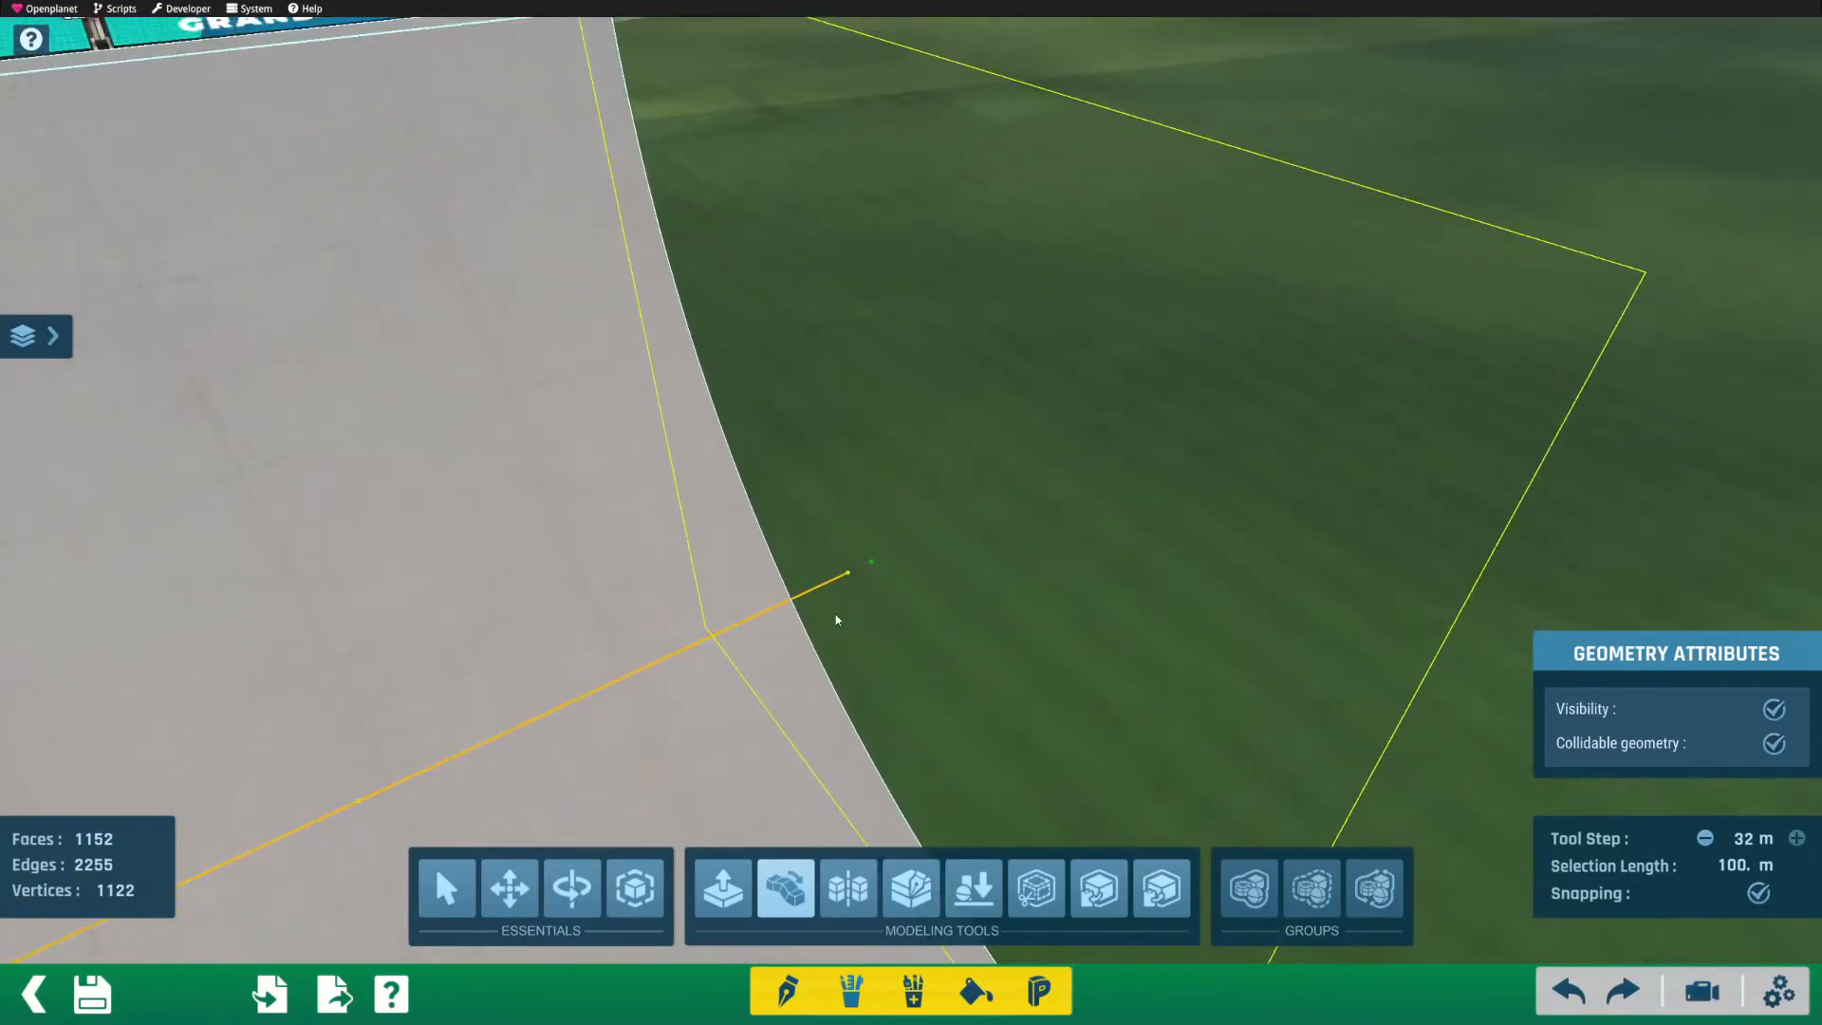
pyautogui.click(871, 567)
pyautogui.click(1238, 387)
pyautogui.moveTo(712, 600); pyautogui.dragTo(905, 638, button='right')
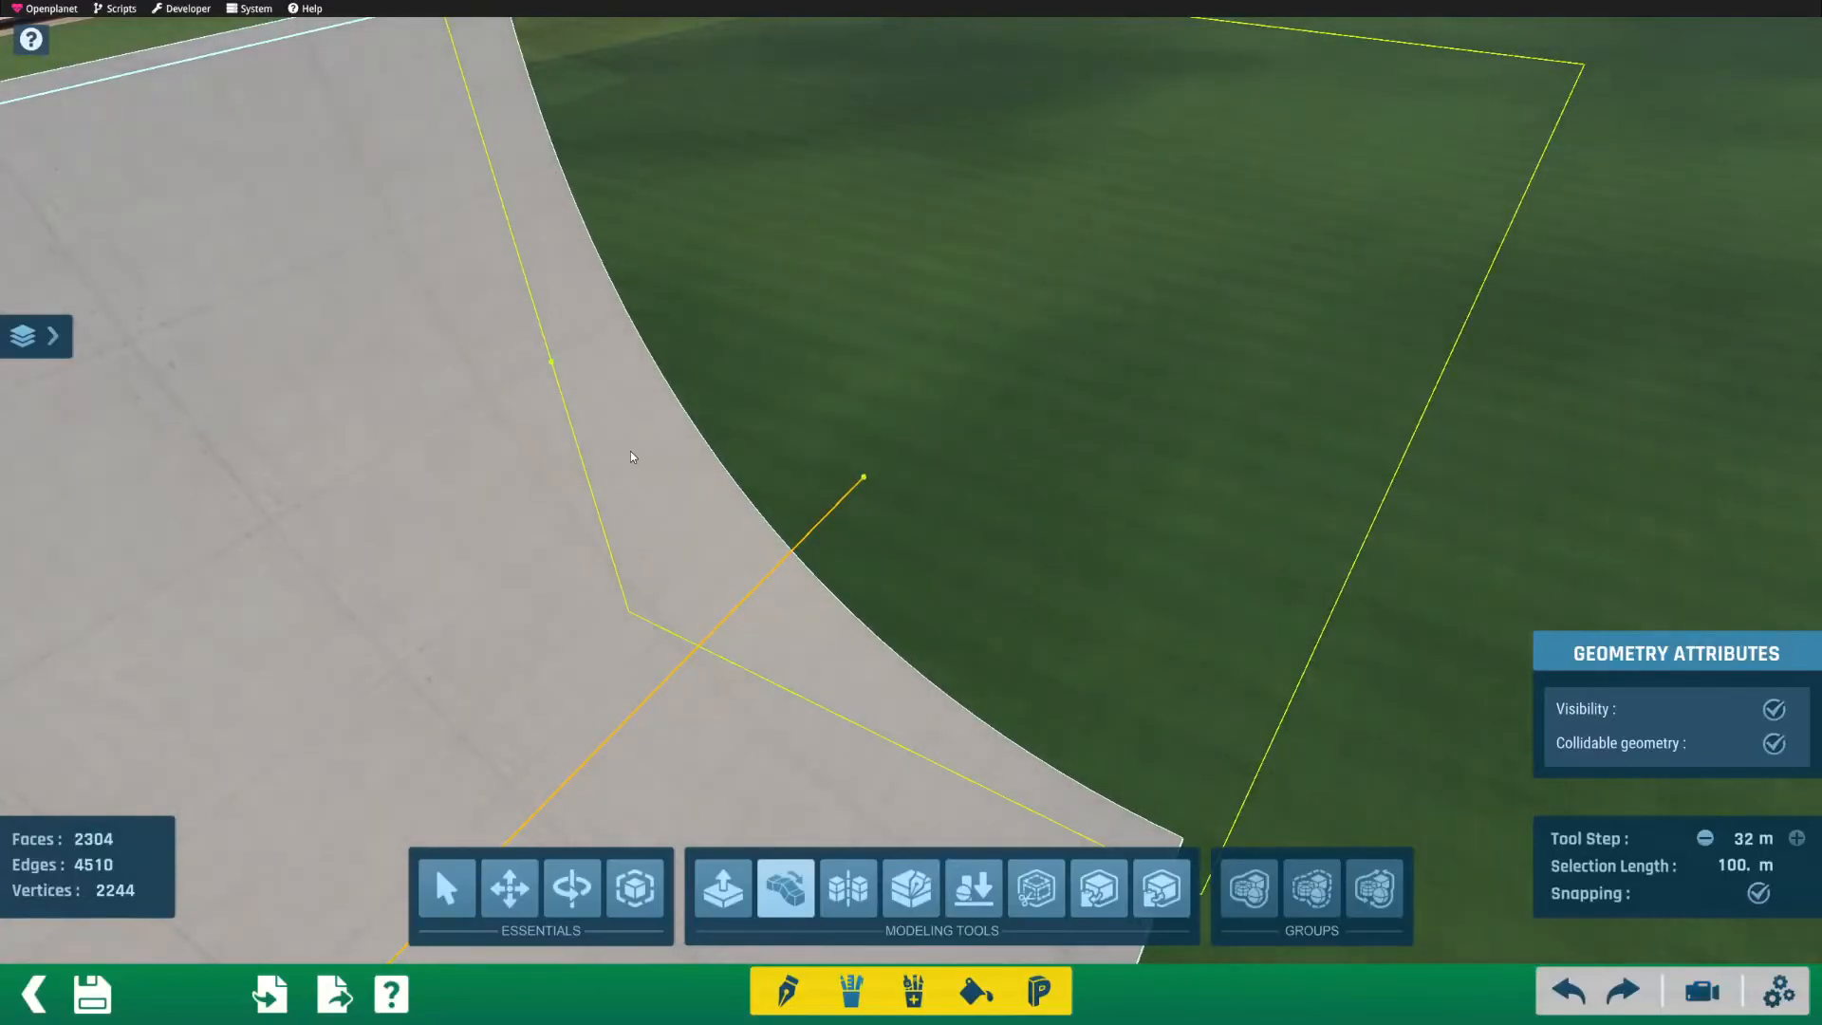
# Step: Turn the extension's end plane sideways and extend the ramp mesh around the bend with two more segments
pyautogui.moveTo(547, 361); pyautogui.dragTo(1018, 309)
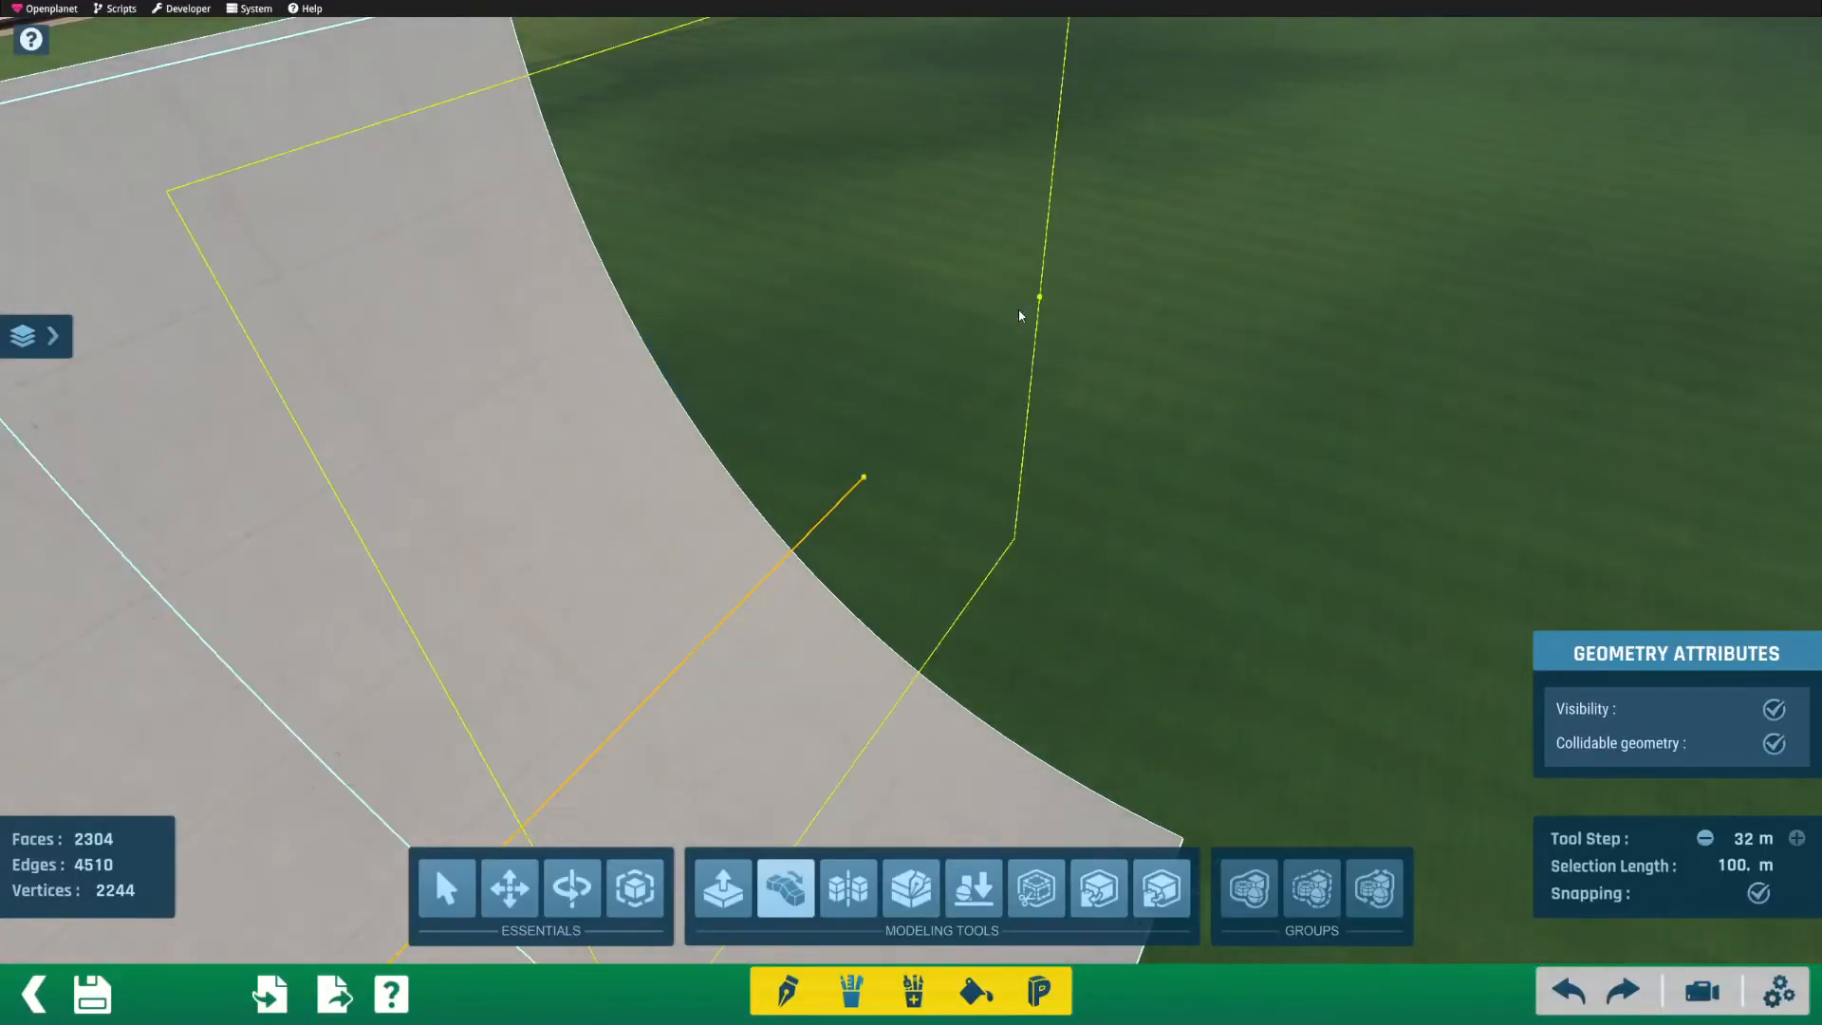
pyautogui.moveTo(749, 632); pyautogui.dragTo(909, 512, button='right')
pyautogui.moveTo(852, 301); pyautogui.dragTo(1407, 459)
pyautogui.moveTo(1129, 527); pyautogui.dragTo(1073, 275, button='right')
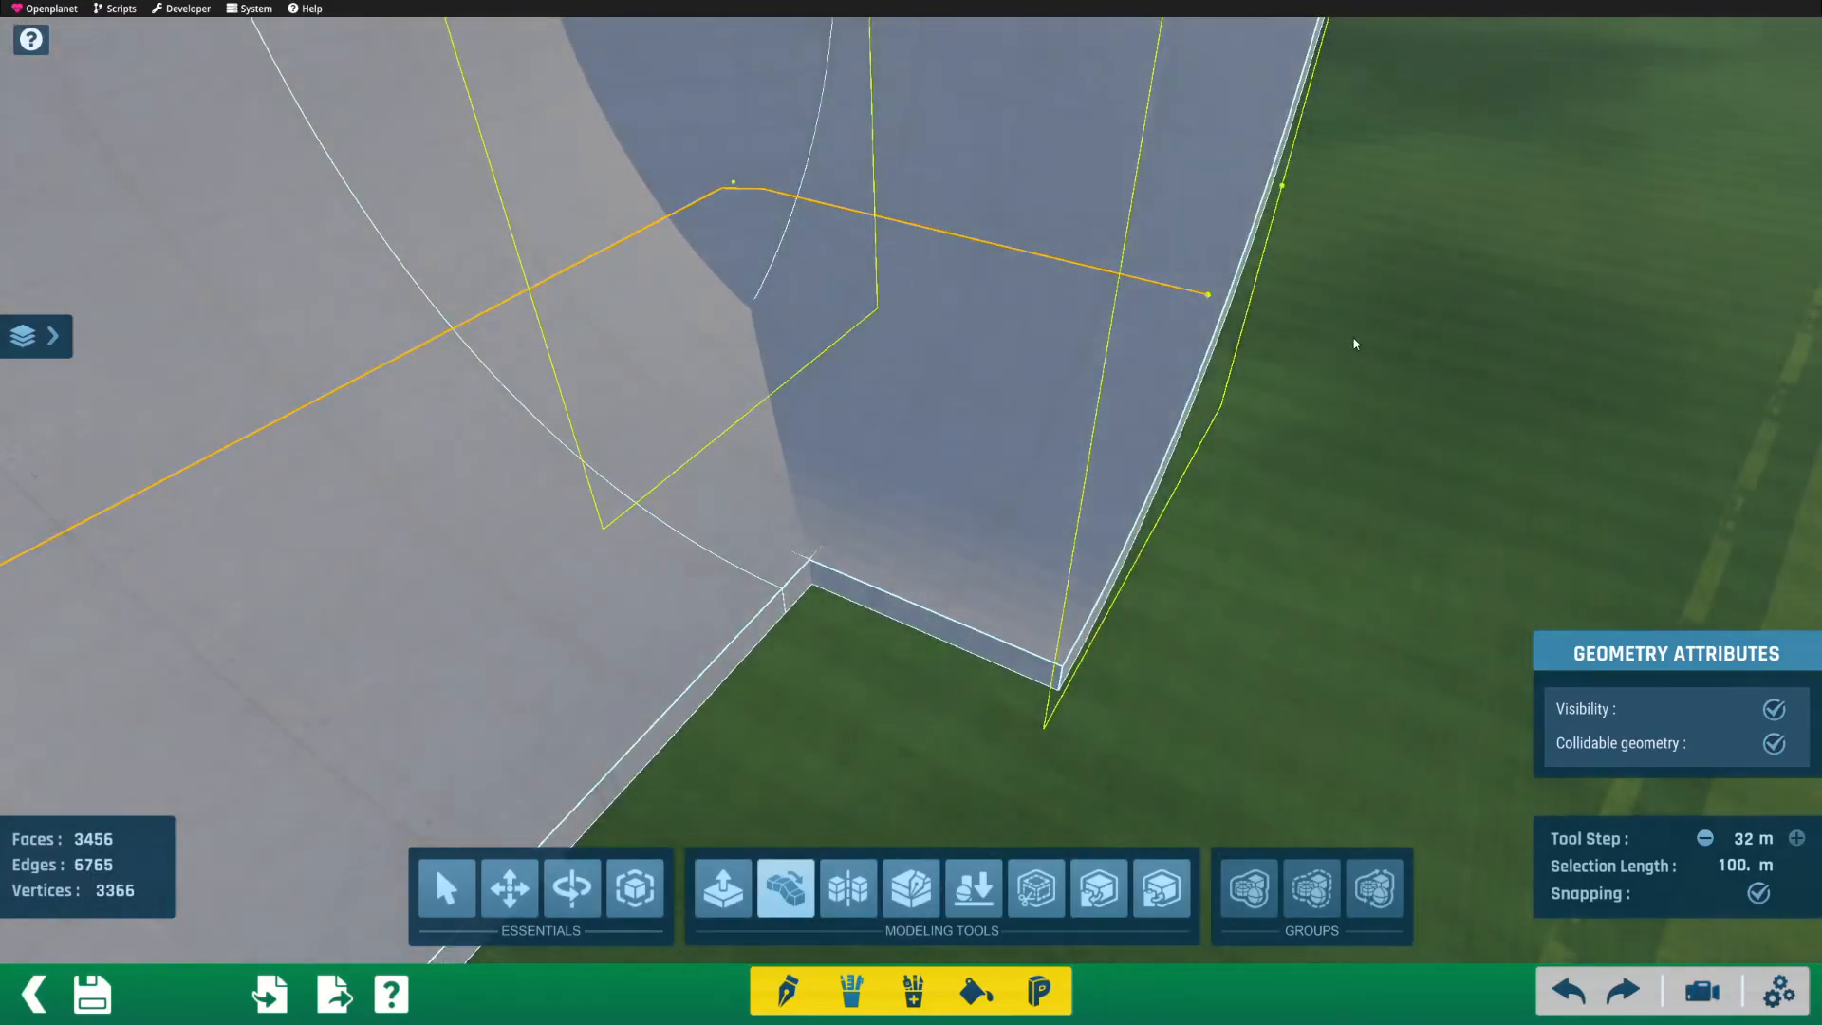
pyautogui.moveTo(1207, 296); pyautogui.dragTo(1575, 396)
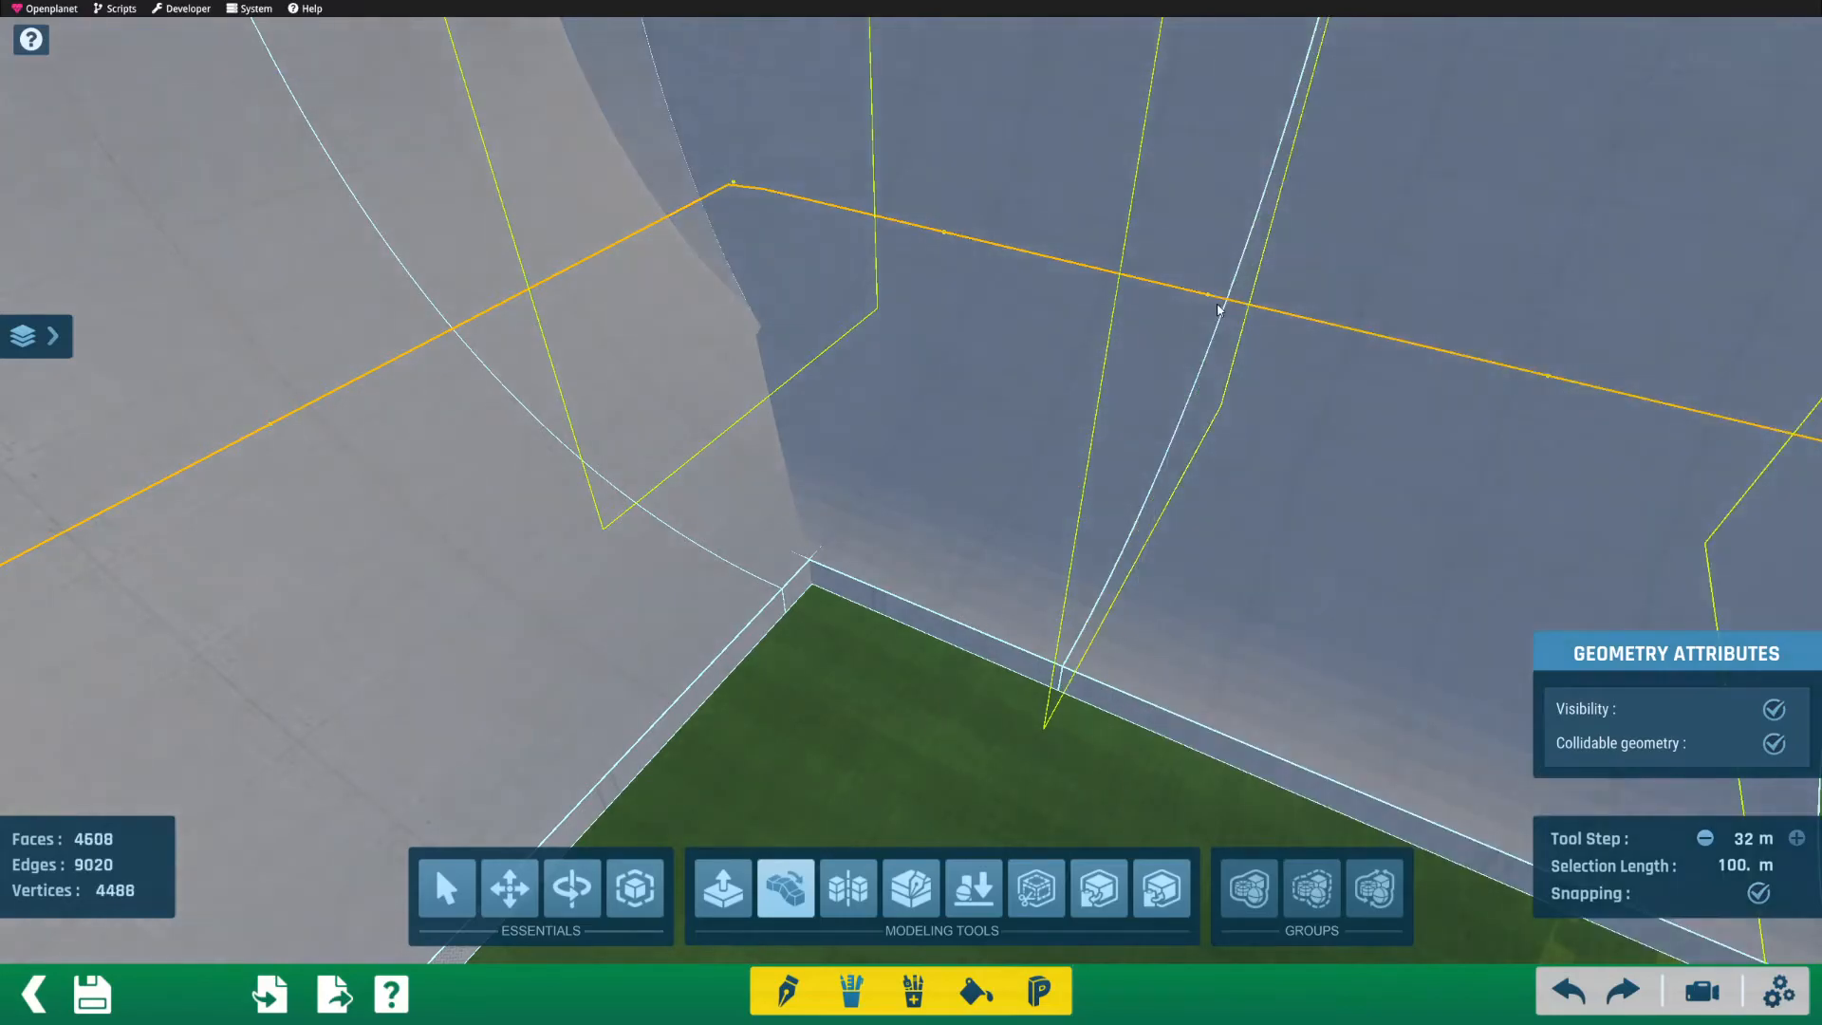
# Step: Undo the last Deformation segment and inspect the remaining curved ramp and its free end from several angles
pyautogui.hotkey('ctrl', 'z')
pyautogui.keyDown('alt'); pyautogui.moveTo(736, 184); pyautogui.dragTo(784, 381, button='right'); pyautogui.keyUp('alt')
pyautogui.scroll(-3, 721, 259)
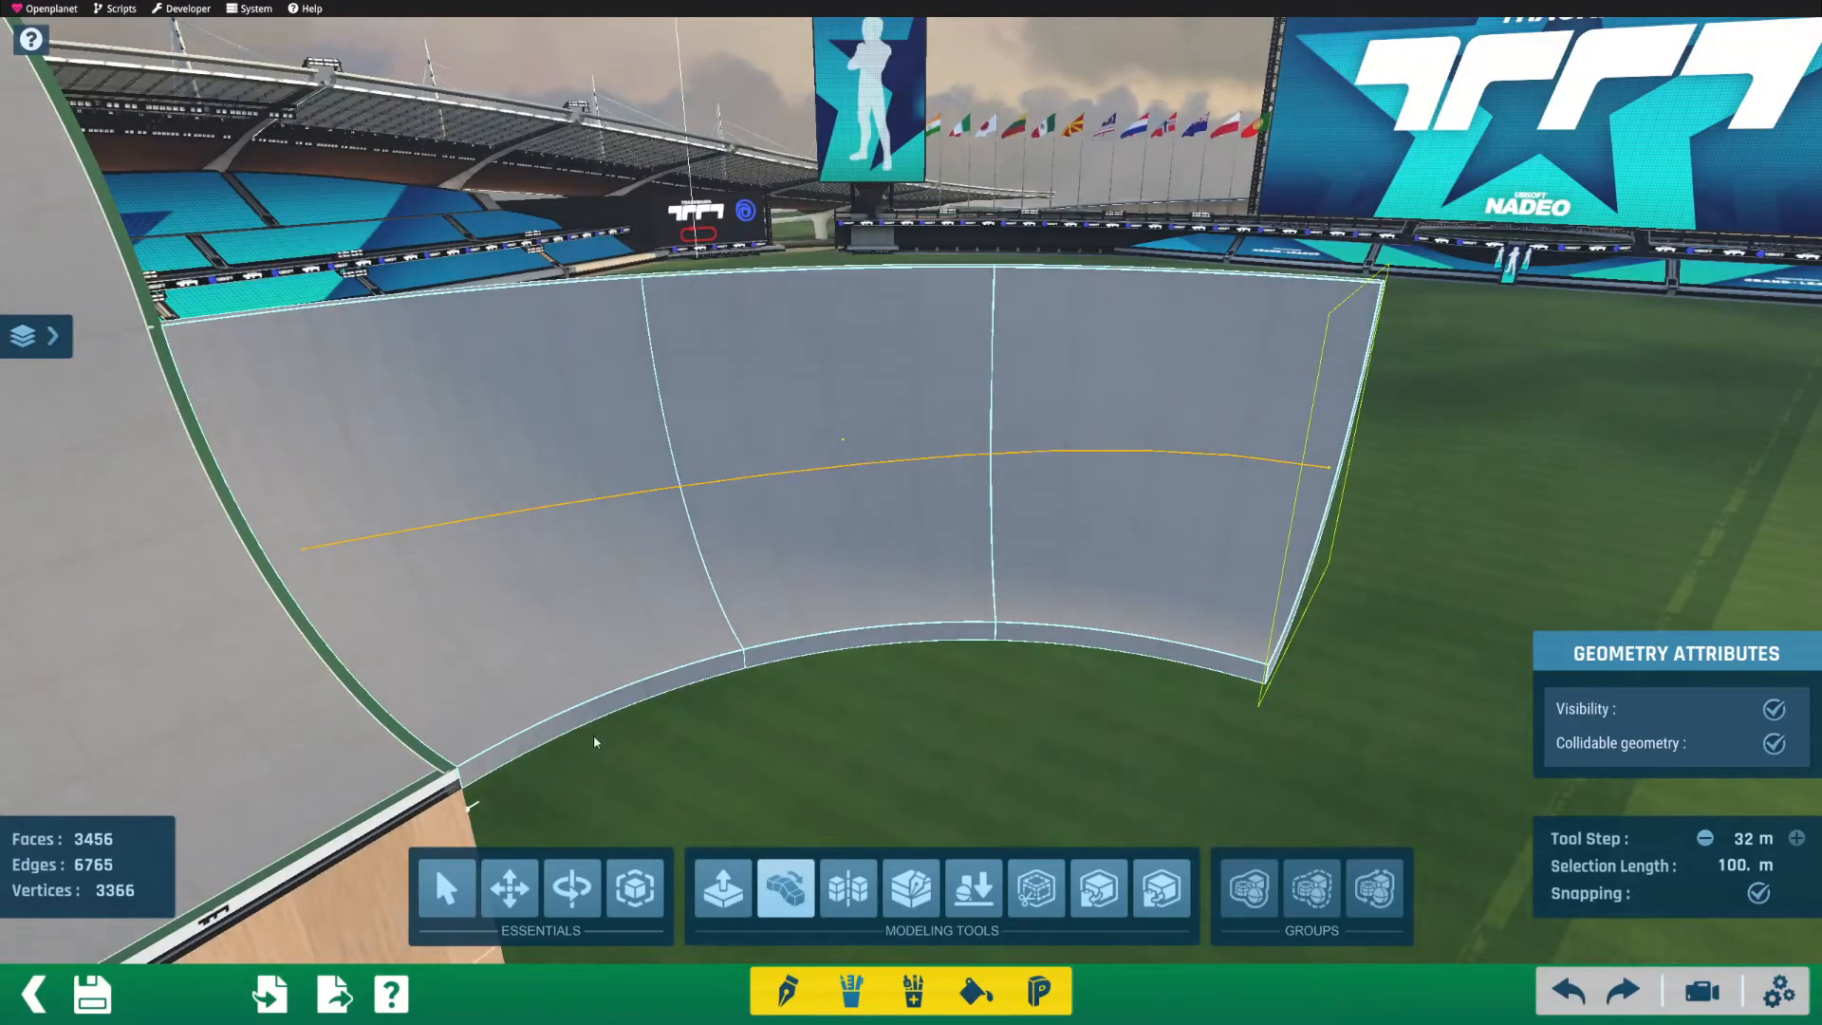
pyautogui.keyDown('alt'); pyautogui.moveTo(939, 479); pyautogui.dragTo(666, 513, button='right'); pyautogui.keyUp('alt')
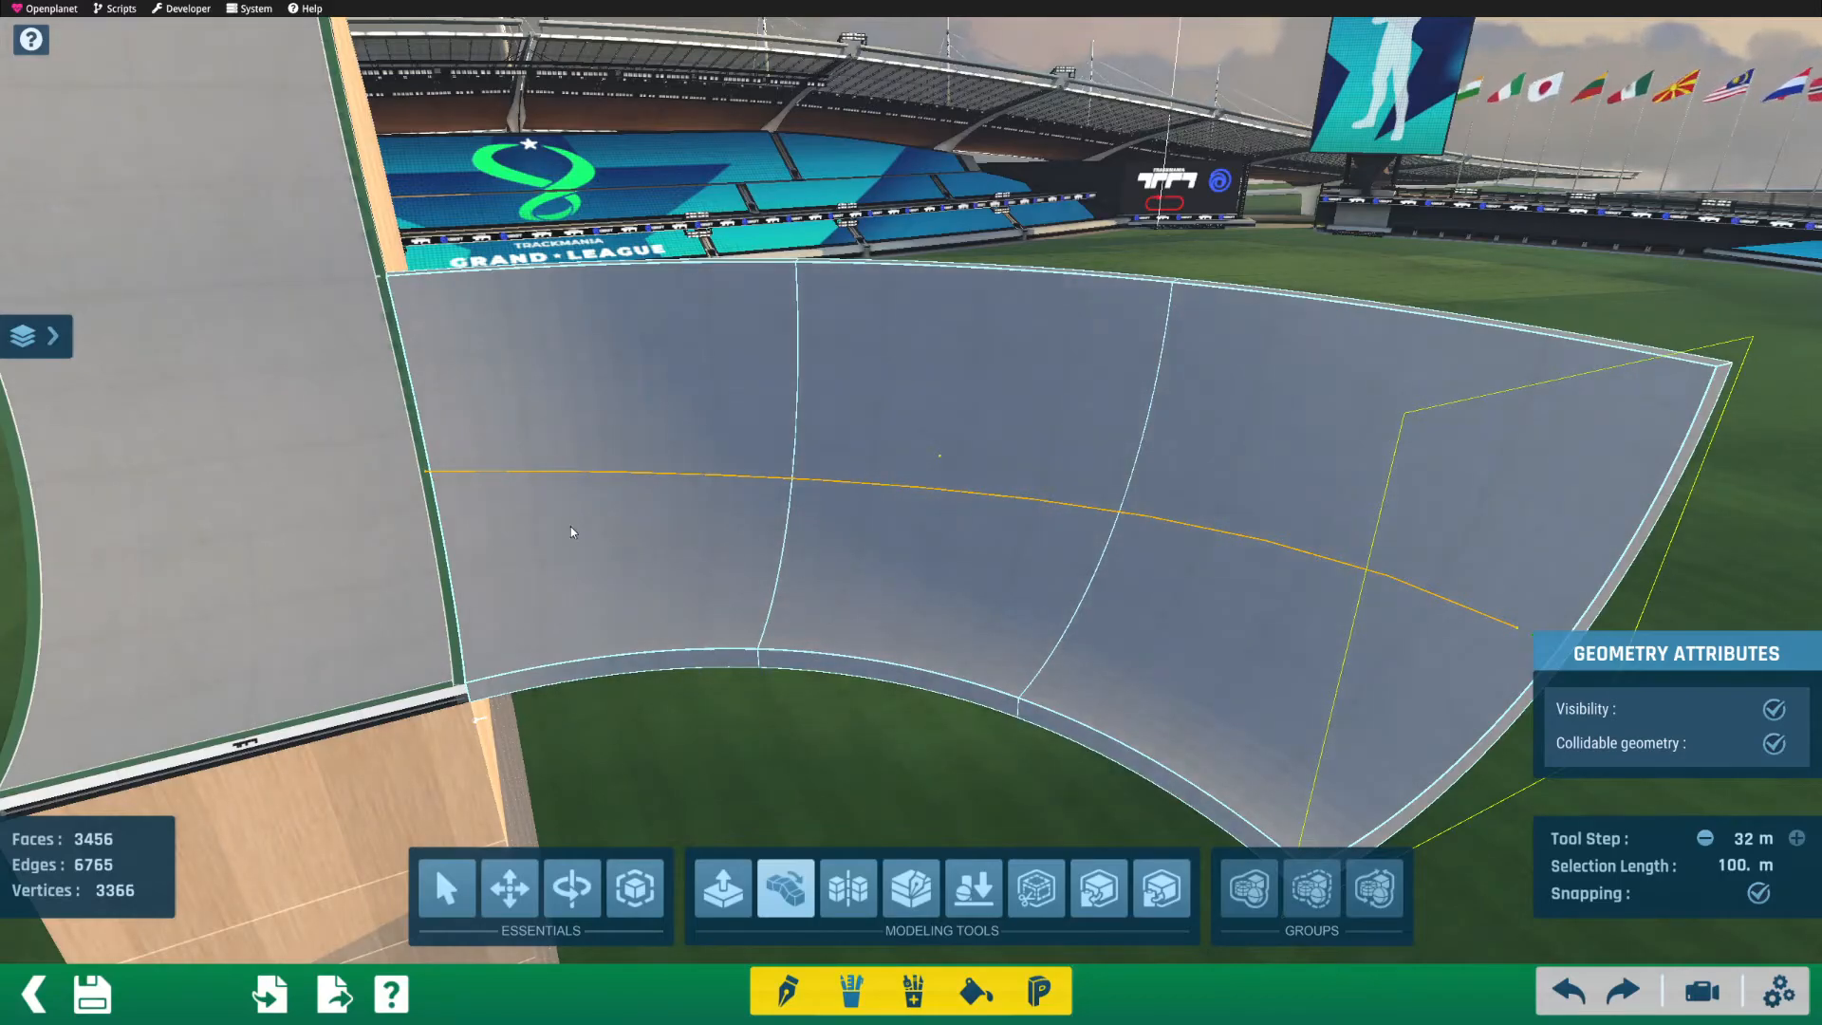
pyautogui.keyDown('alt'); pyautogui.moveTo(1004, 493); pyautogui.dragTo(1087, 494, button='right'); pyautogui.keyUp('alt')
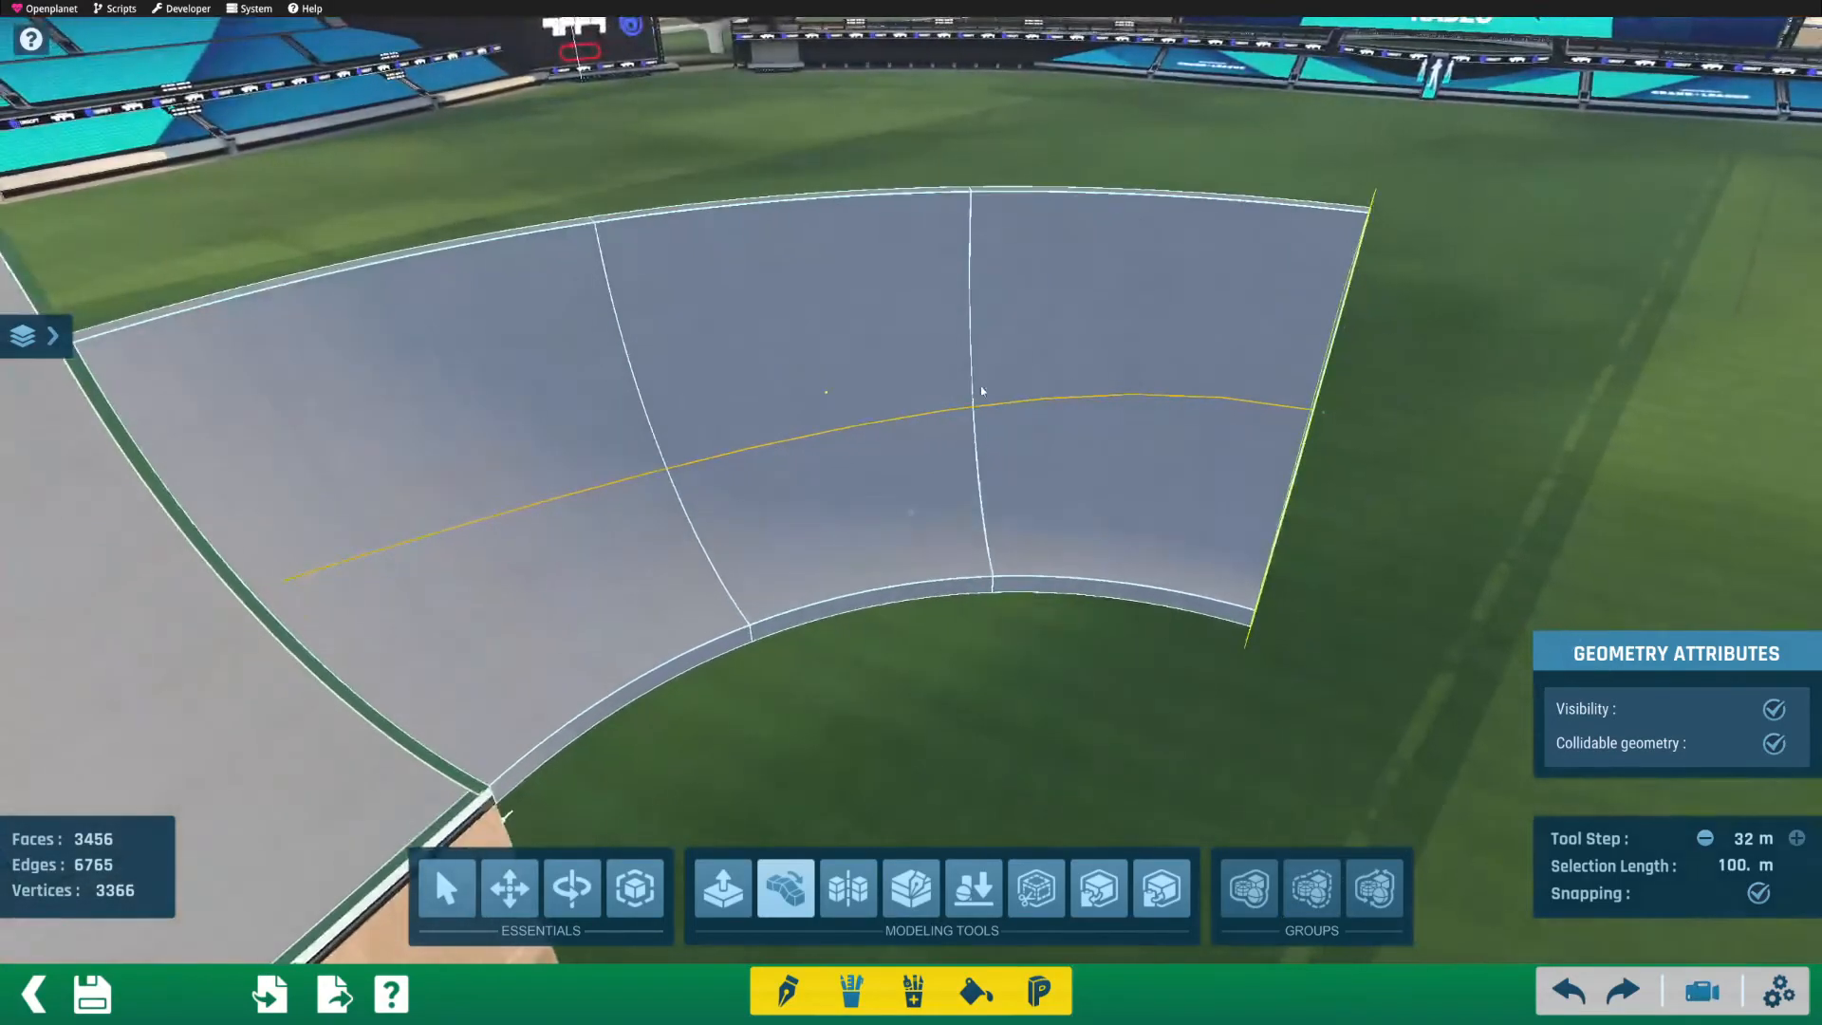
pyautogui.keyDown('alt'); pyautogui.moveTo(1270, 326); pyautogui.dragTo(1152, 445); pyautogui.keyUp('alt')
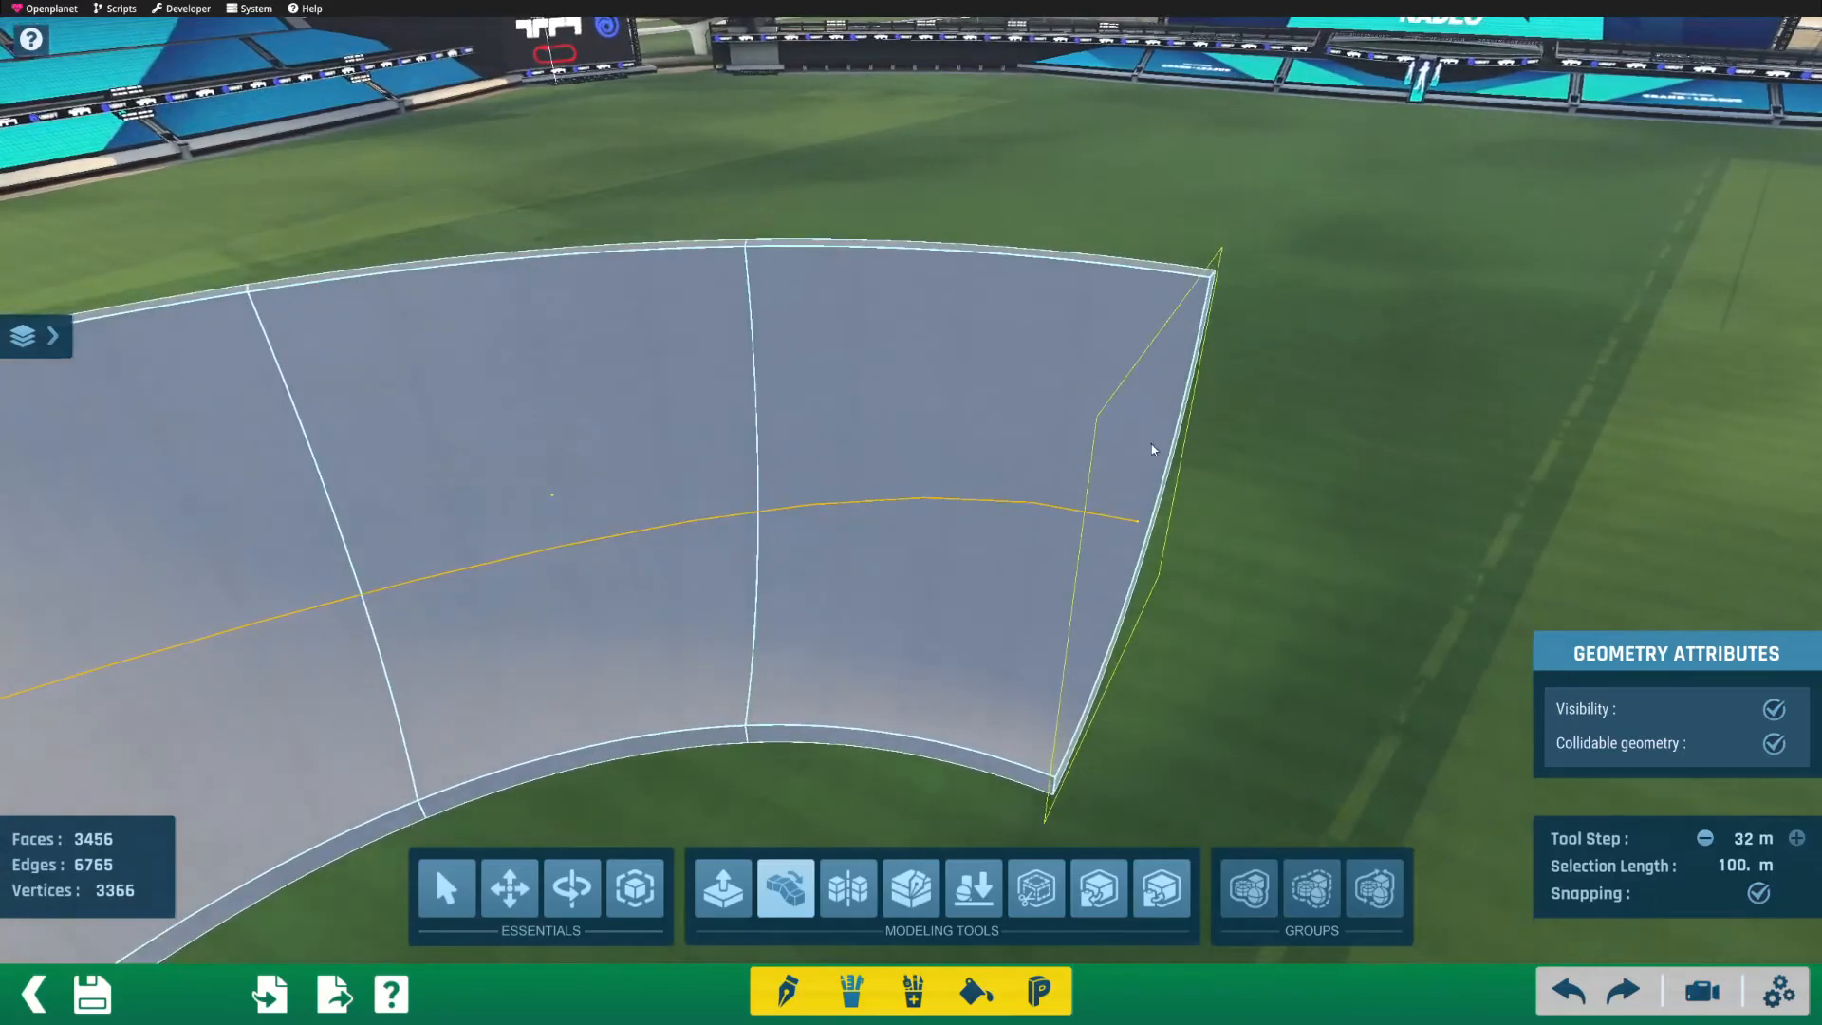
pyautogui.keyDown('alt'); pyautogui.moveTo(1063, 655); pyautogui.dragTo(835, 532); pyautogui.keyUp('alt')
pyautogui.keyDown('alt'); pyautogui.moveTo(836, 532); pyautogui.dragTo(987, 534, button='right'); pyautogui.keyUp('alt')
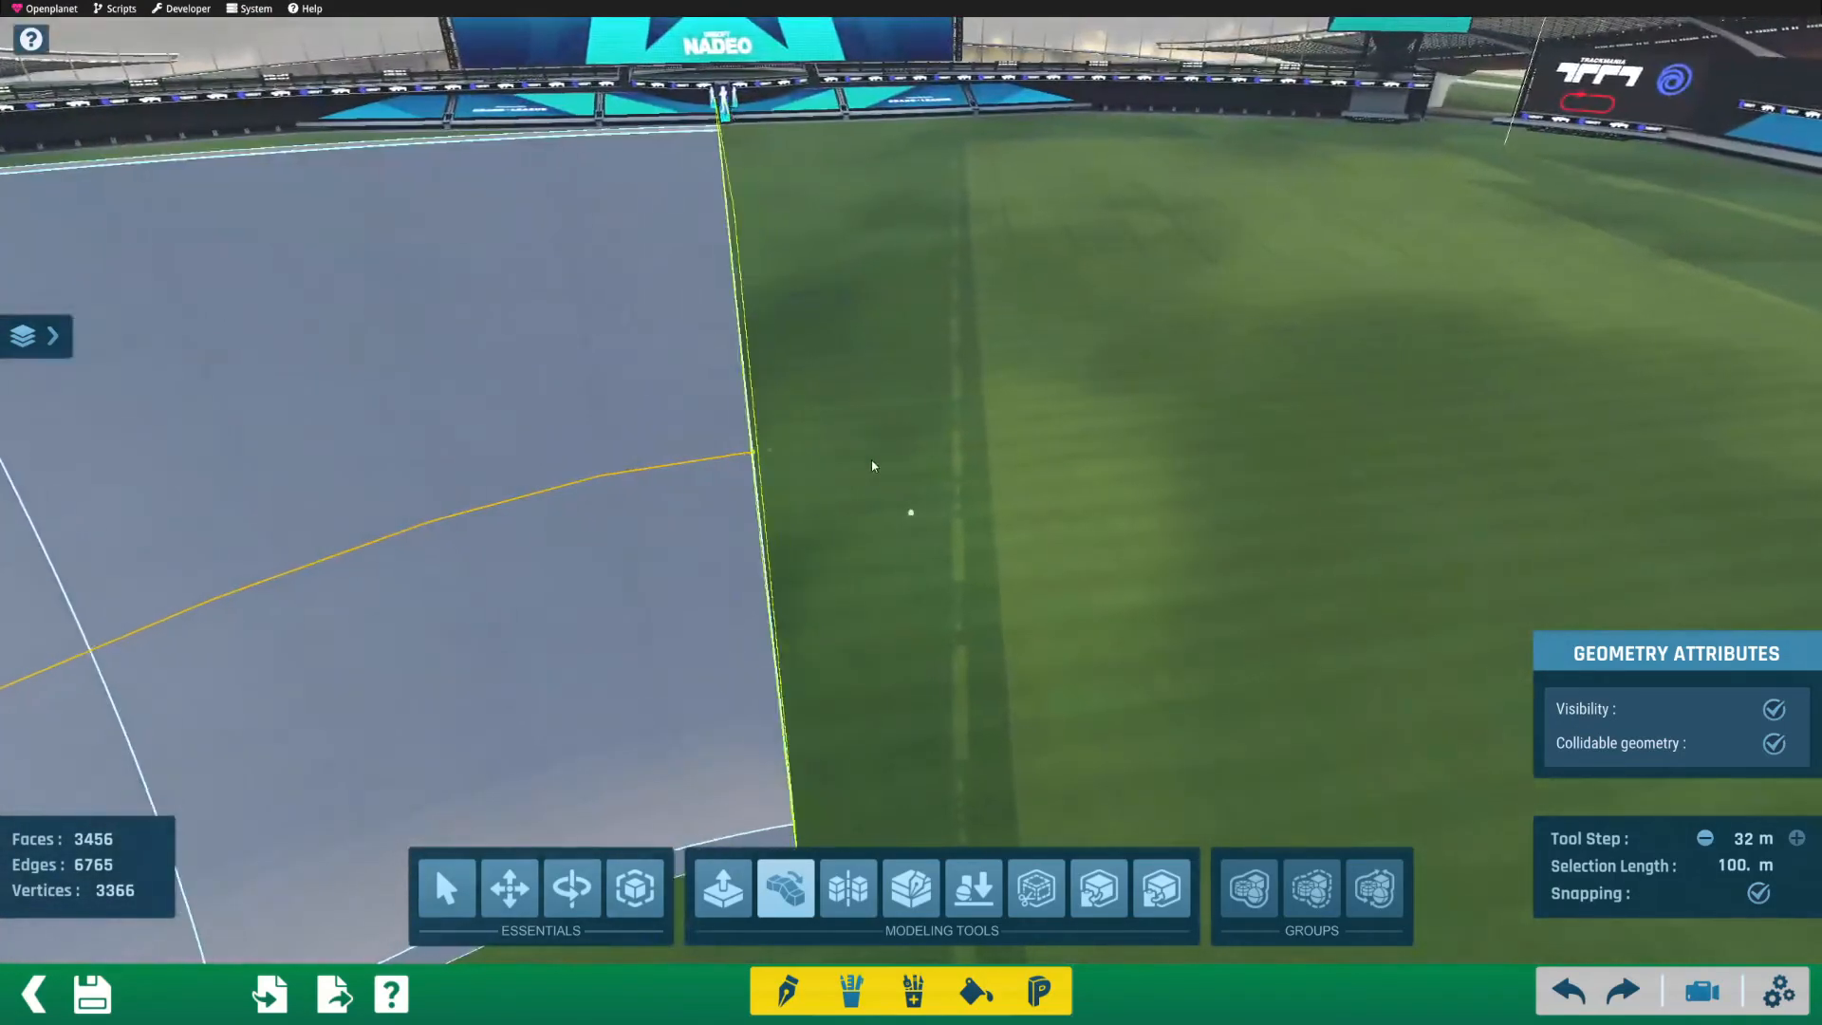
# Step: Extend the ramp mesh straight upward along the vertical axis from its free end with a Deformation segment
pyautogui.keyDown('alt'); pyautogui.moveTo(722, 546); pyautogui.dragTo(803, 524, button='right'); pyautogui.keyUp('alt')
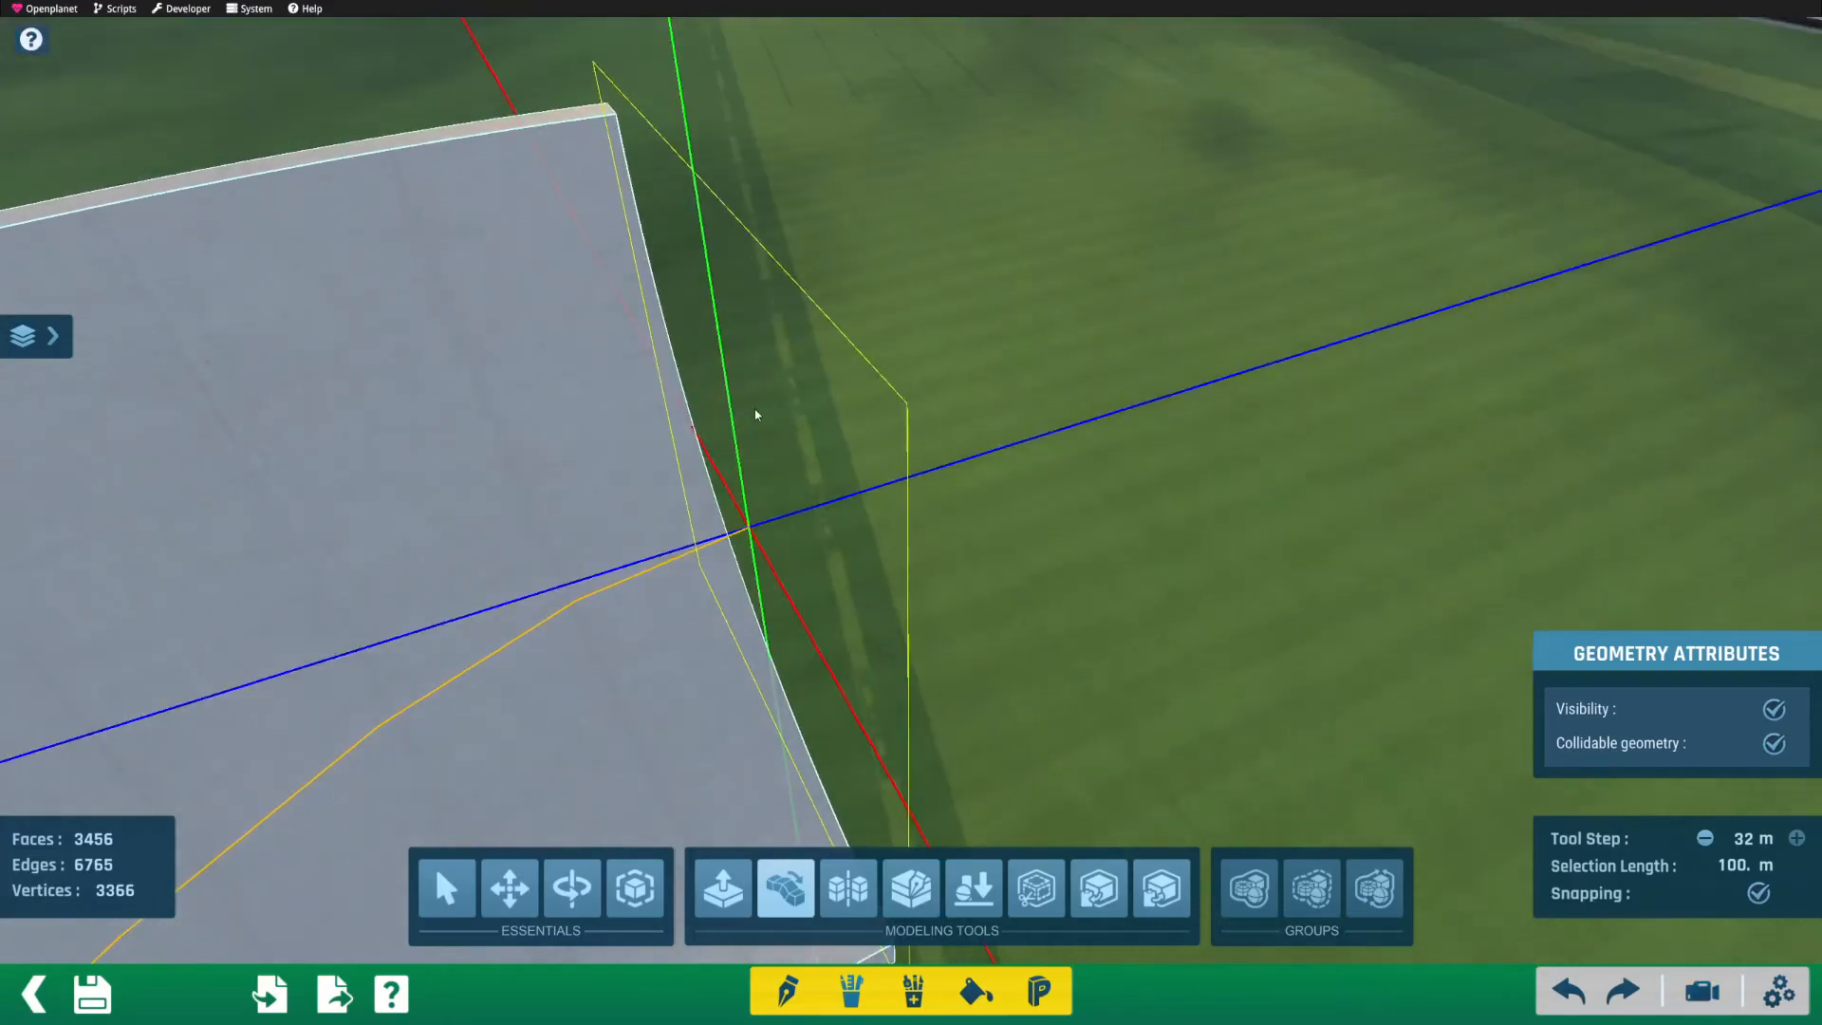
pyautogui.keyDown('alt'); pyautogui.moveTo(867, 469); pyautogui.dragTo(768, 95, button='right'); pyautogui.keyUp('alt')
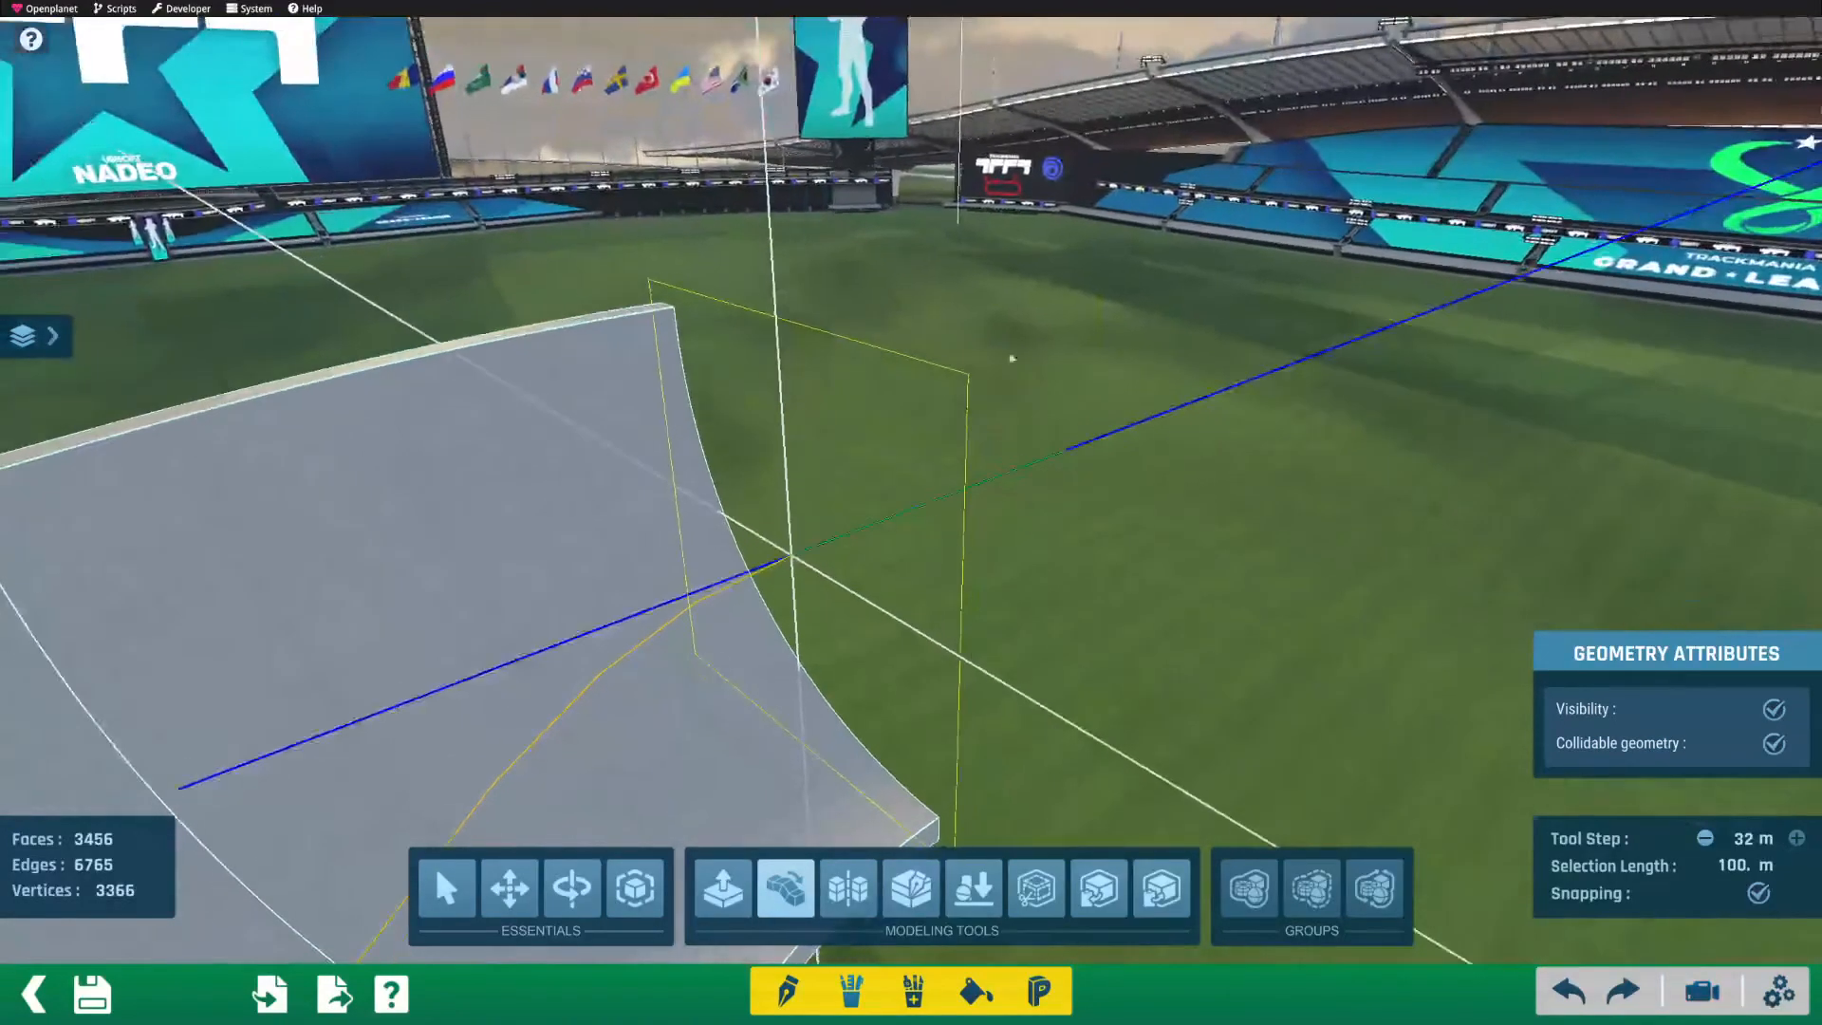
pyautogui.click(779, 169)
pyautogui.keyDown('alt'); pyautogui.moveTo(777, 198); pyautogui.dragTo(909, 410, button='right'); pyautogui.keyUp('alt')
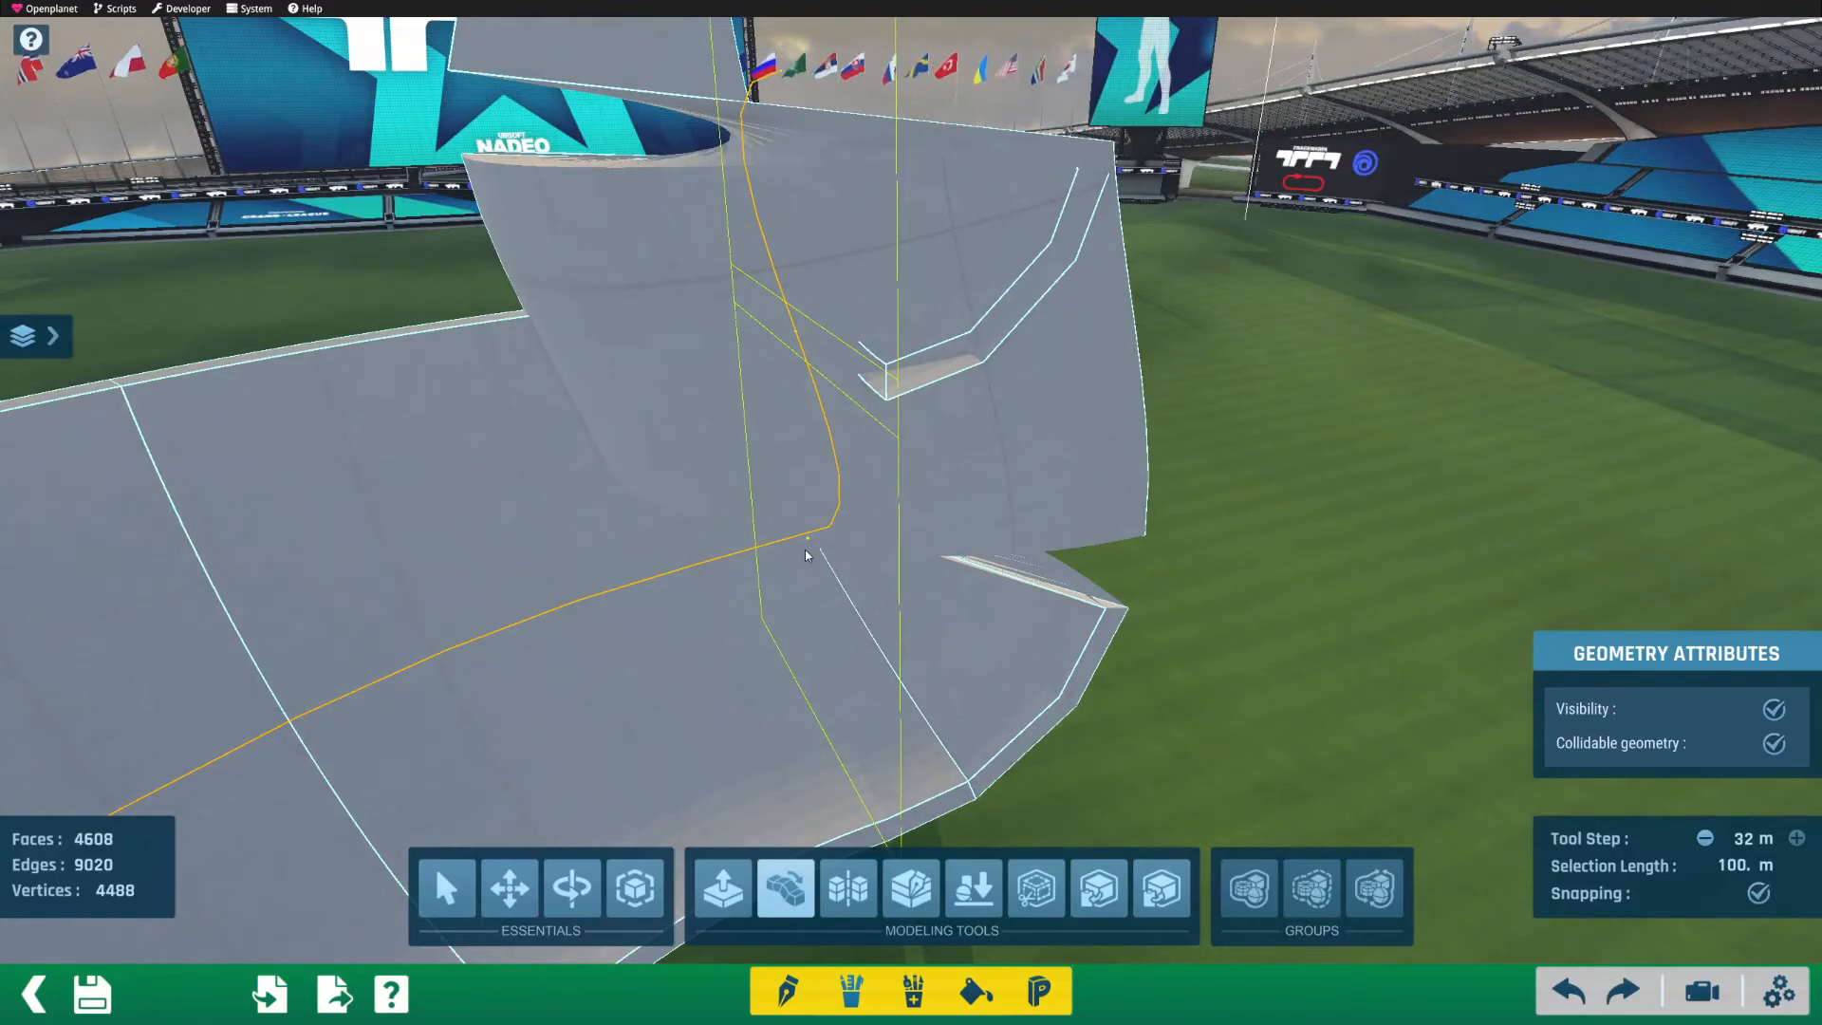
# Step: Inspect the upward extension and activate the rotation handle of the plane where the ramp turns vertical
pyautogui.moveTo(818, 529); pyautogui.dragTo(1094, 348, button='right')
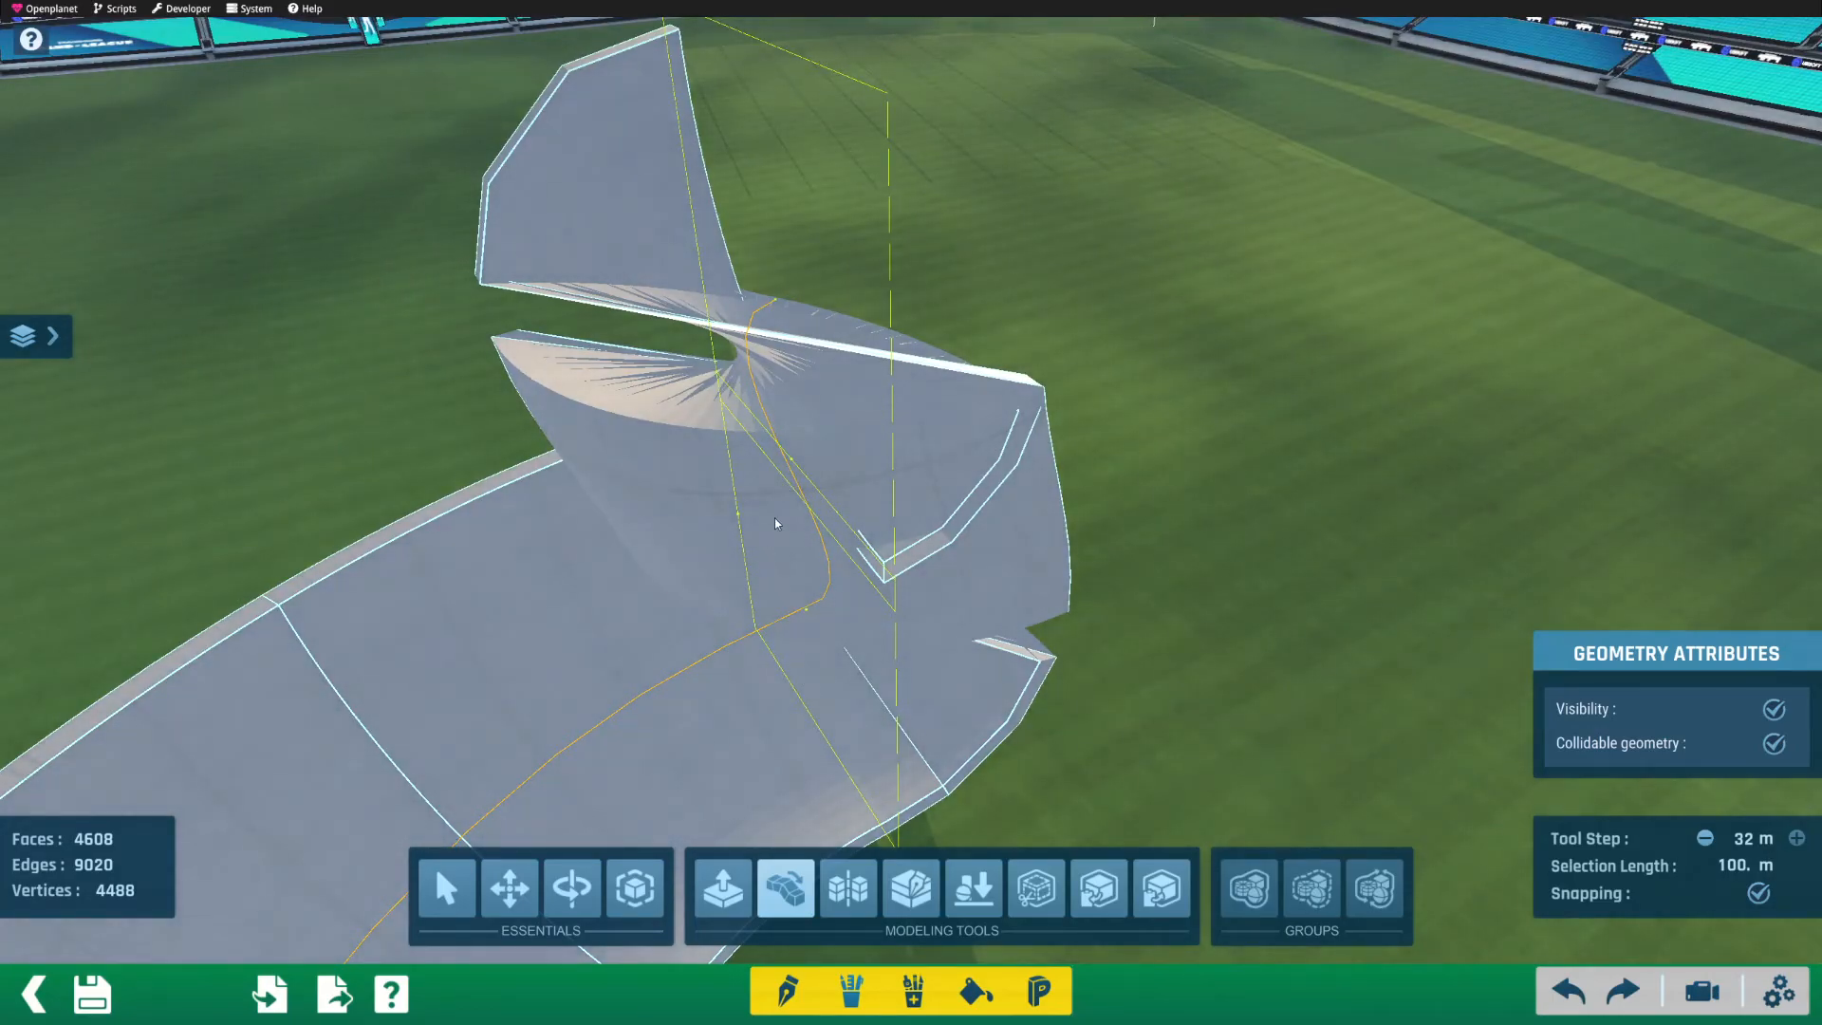
pyautogui.keyDown('alt'); pyautogui.moveTo(790, 460); pyautogui.dragTo(851, 397, button='right'); pyautogui.keyUp('alt')
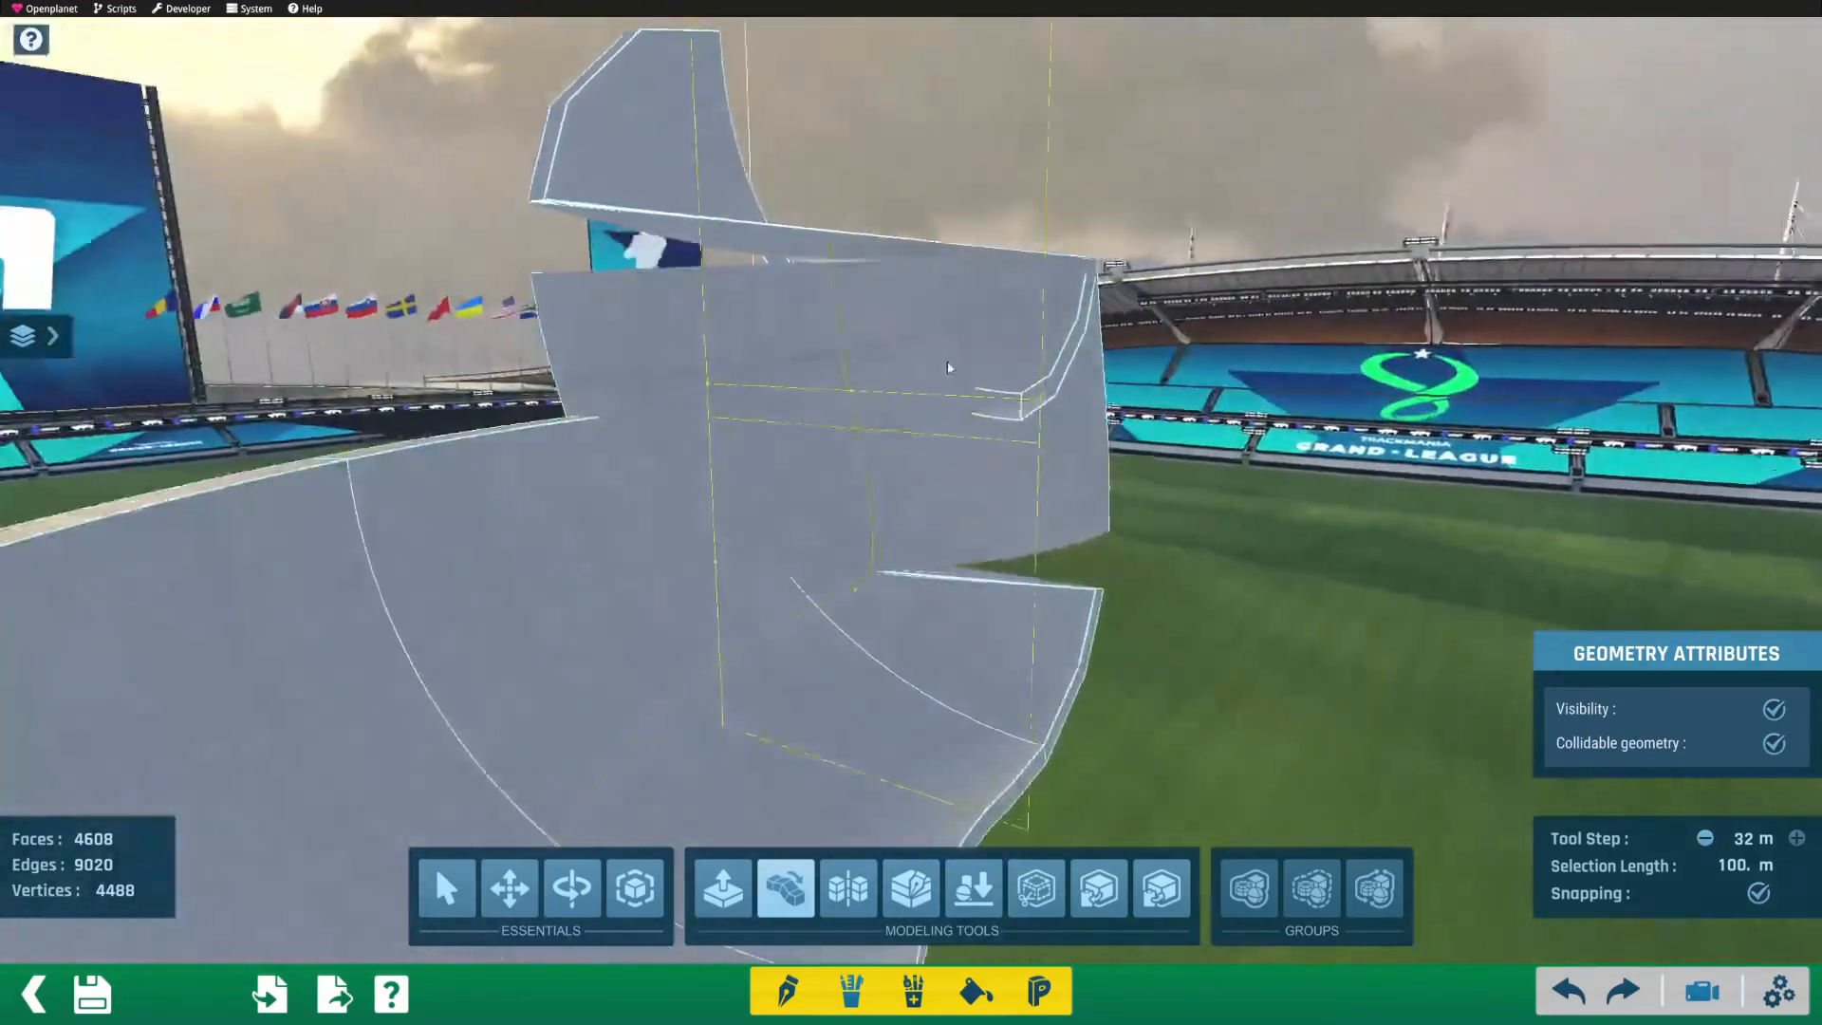
pyautogui.click(852, 397)
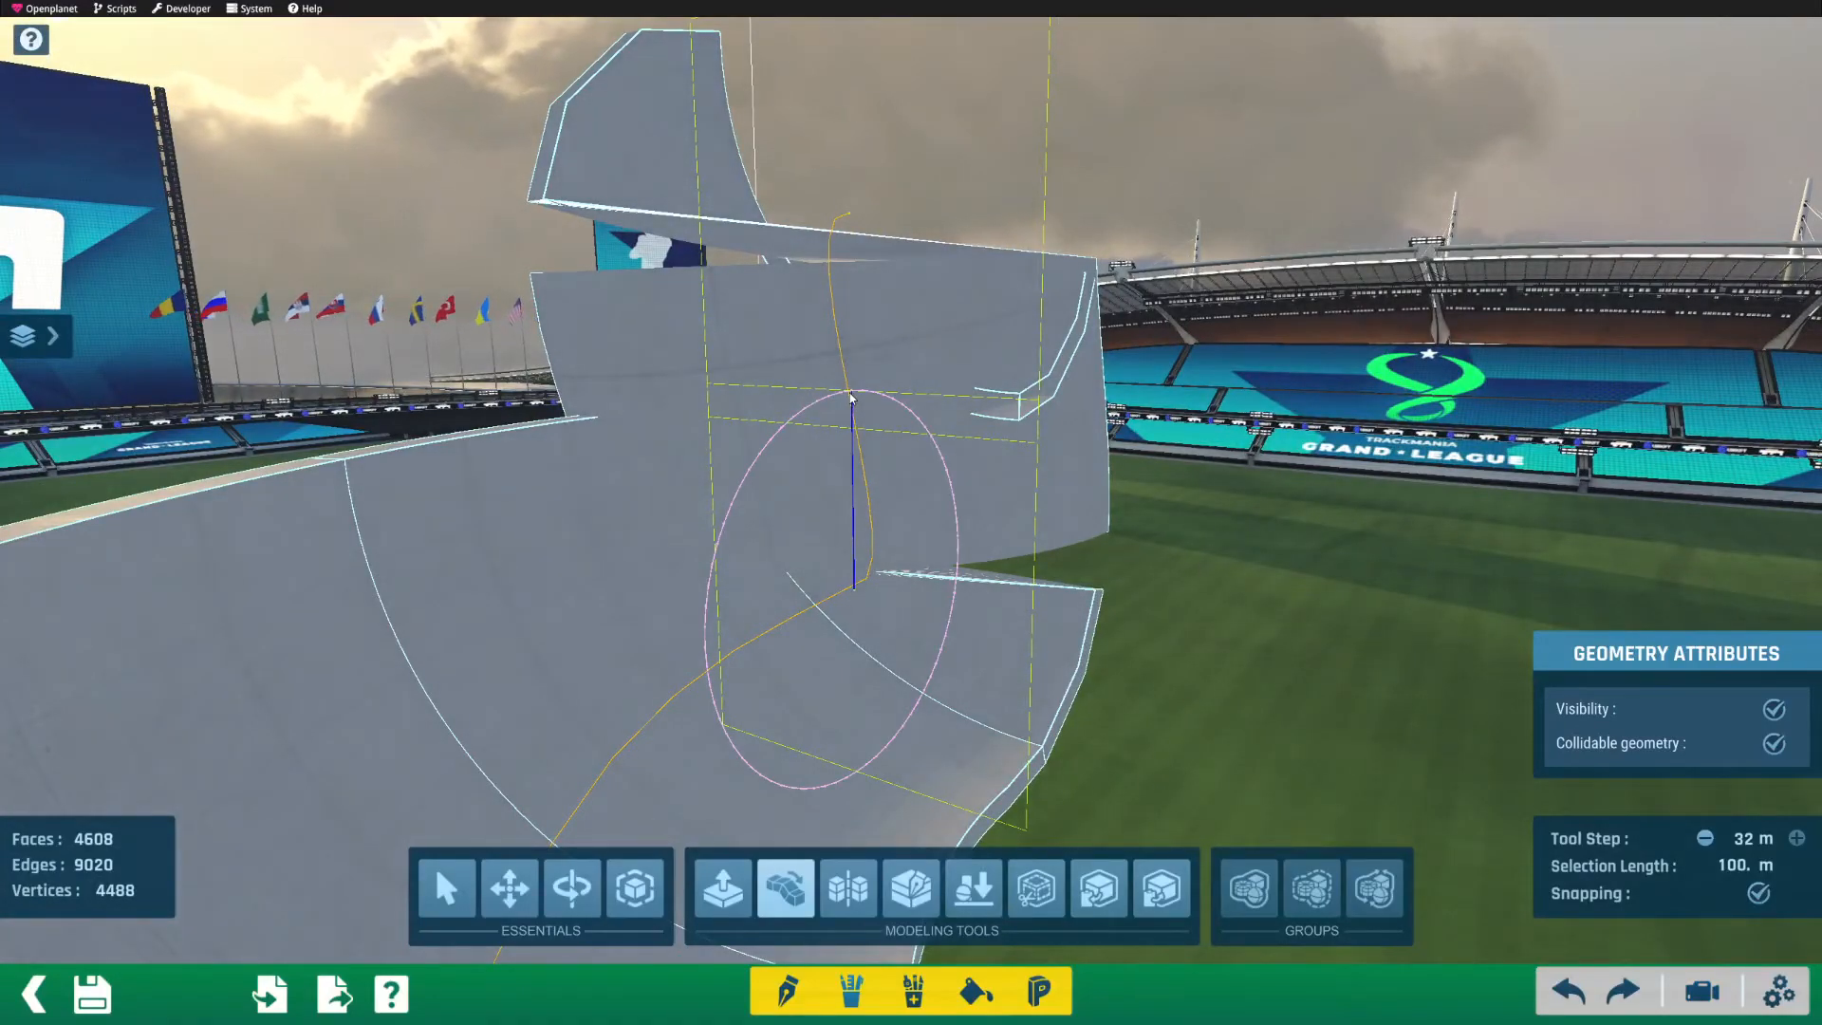